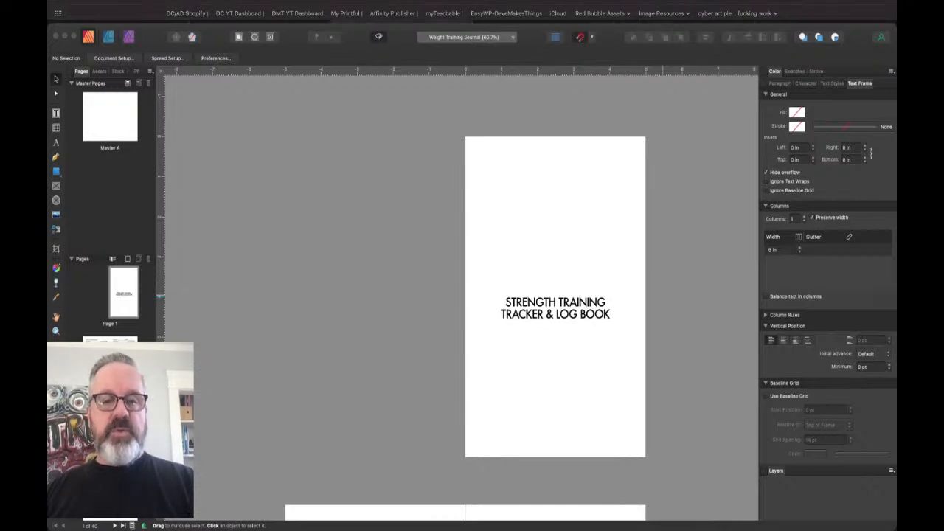
- Switch to the browser and move the YouTube live stream tab to the front of the open tabs
key("super+Tab")
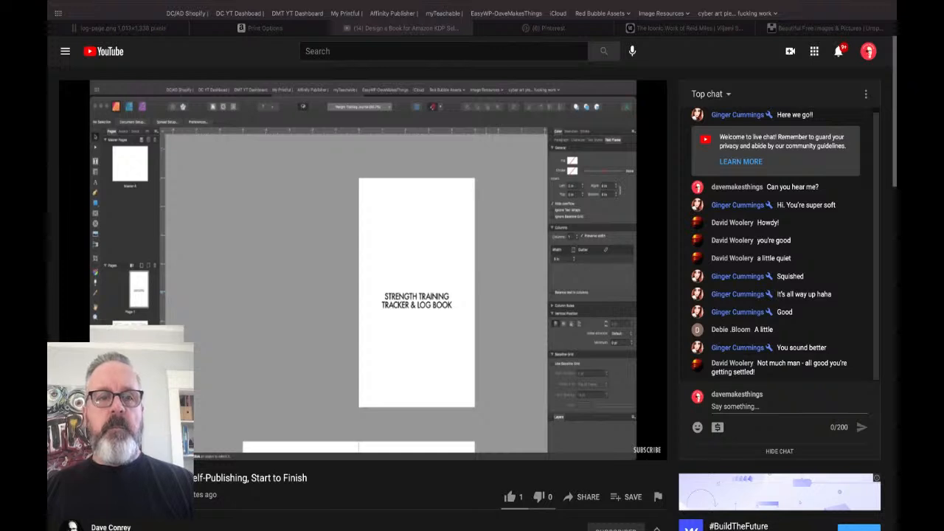
left_click(753, 407)
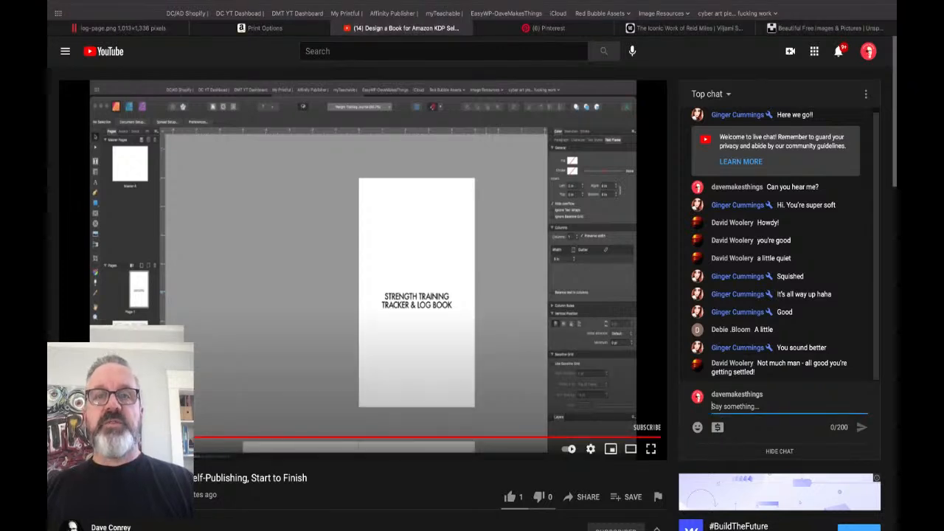
scroll(753, 402, "down", 1)
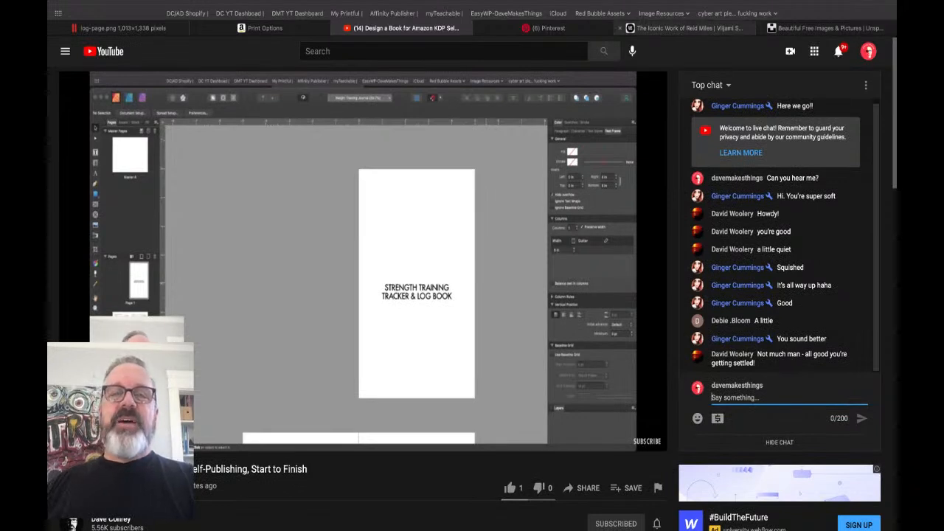
left_click_drag(406, 28, 123, 28)
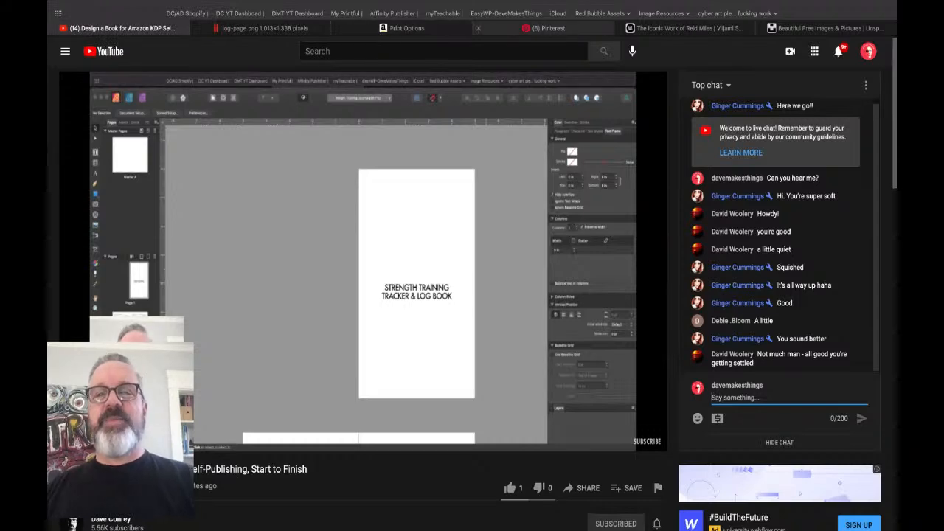
- Examine the Pinterest results for bluenote records, studying the typography, colour and photo treatment of the album covers
left_click(686, 28)
scroll(472, 295, "down", 1)
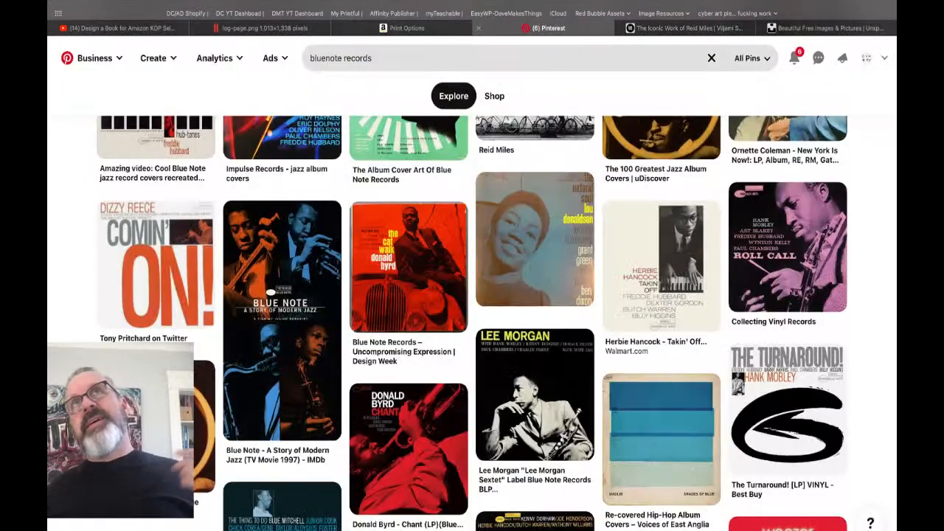
left_click(549, 28)
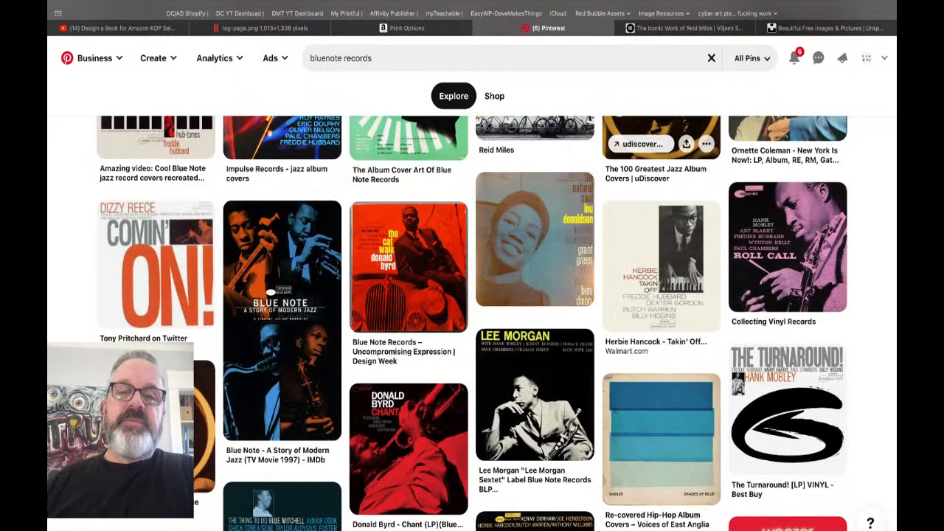
scroll(535, 244, "up", 5)
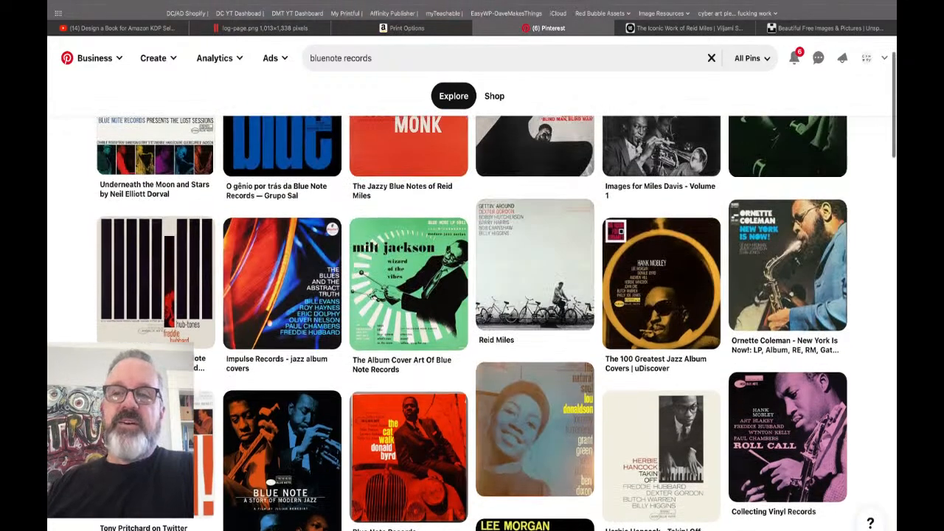
scroll(535, 295, "up", 2)
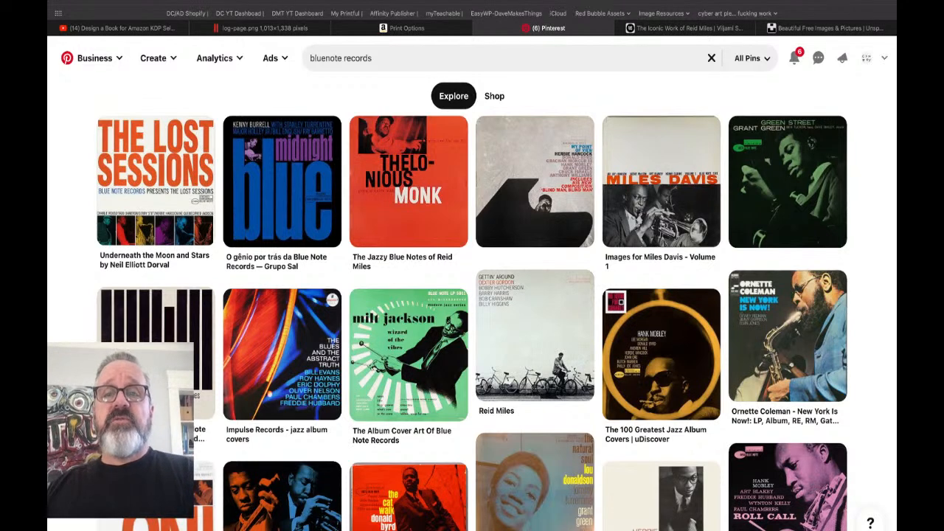
scroll(472, 317, "down", 1)
scroll(535, 317, "up", 1)
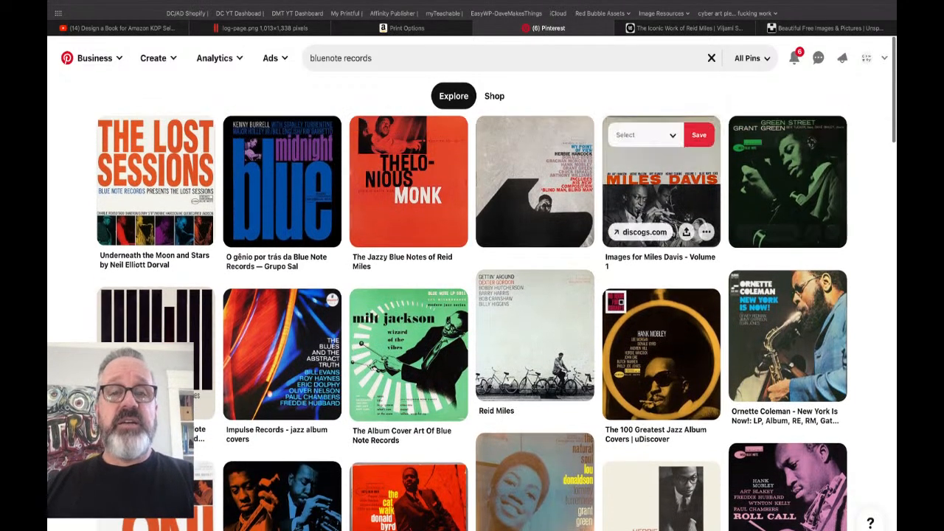
scroll(534, 317, "down", 8)
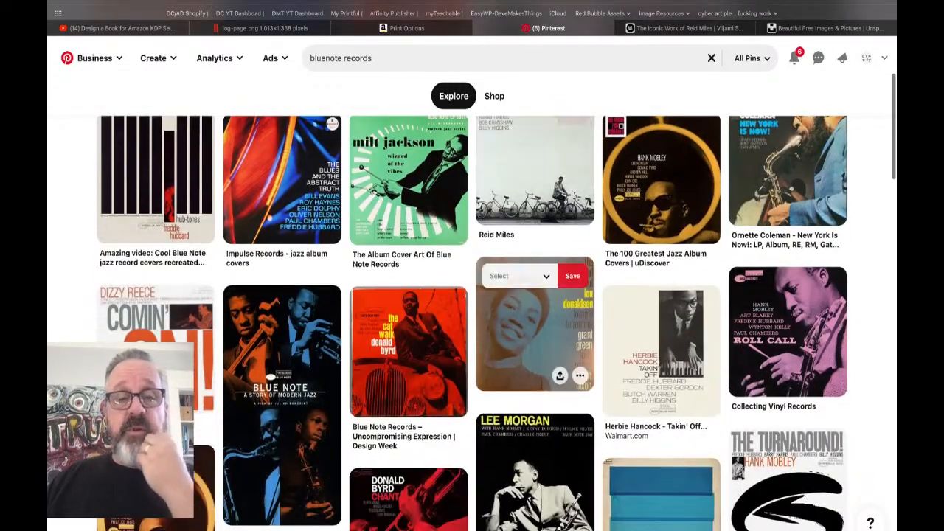
scroll(535, 318, "down", 5)
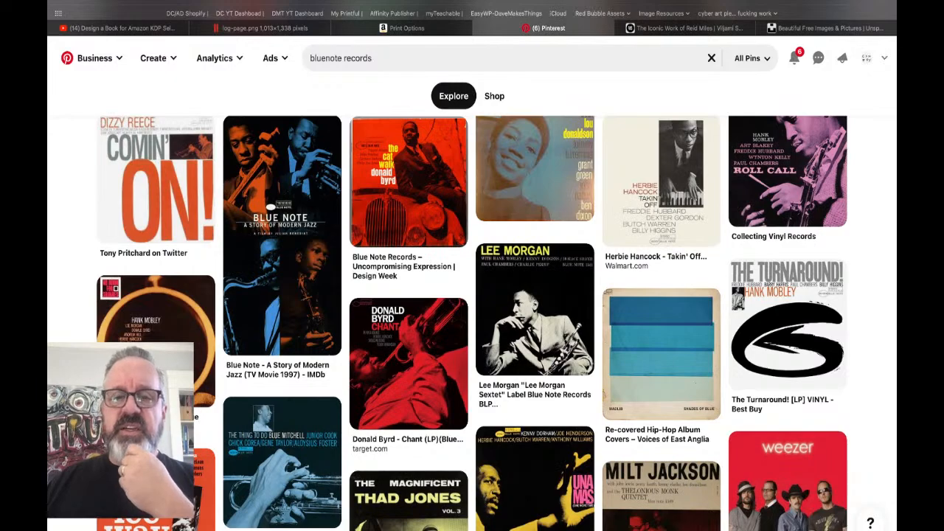
scroll(472, 324, "down", 12)
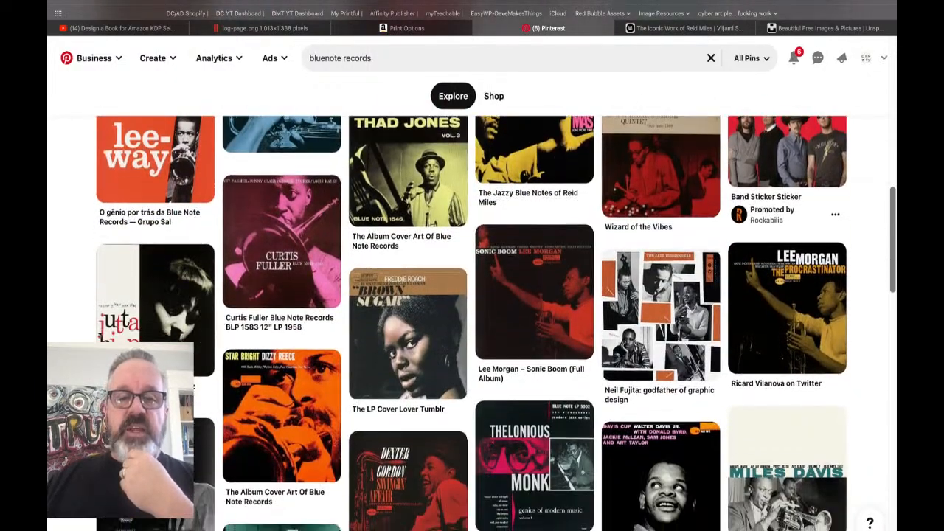
scroll(472, 325, "down", 5)
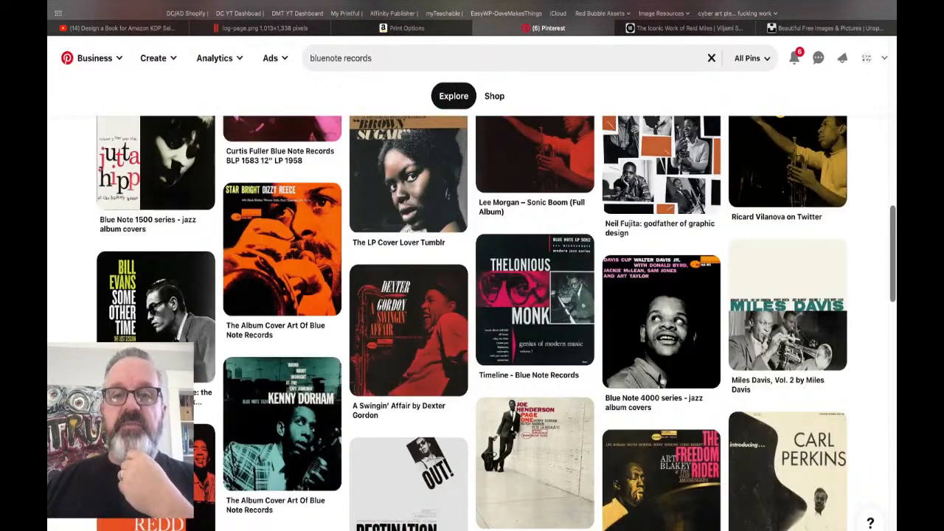
scroll(472, 324, "down", 2)
scroll(472, 325, "down", 3)
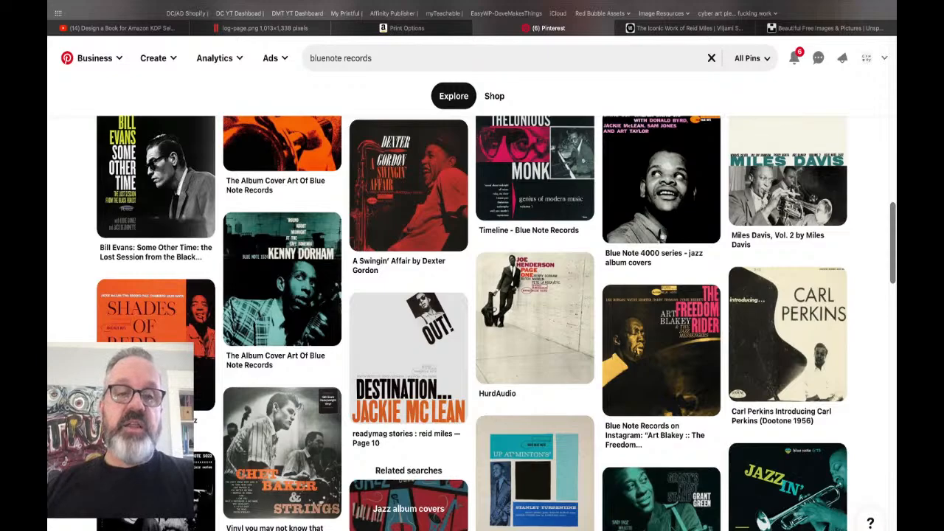
scroll(472, 324, "down", 6)
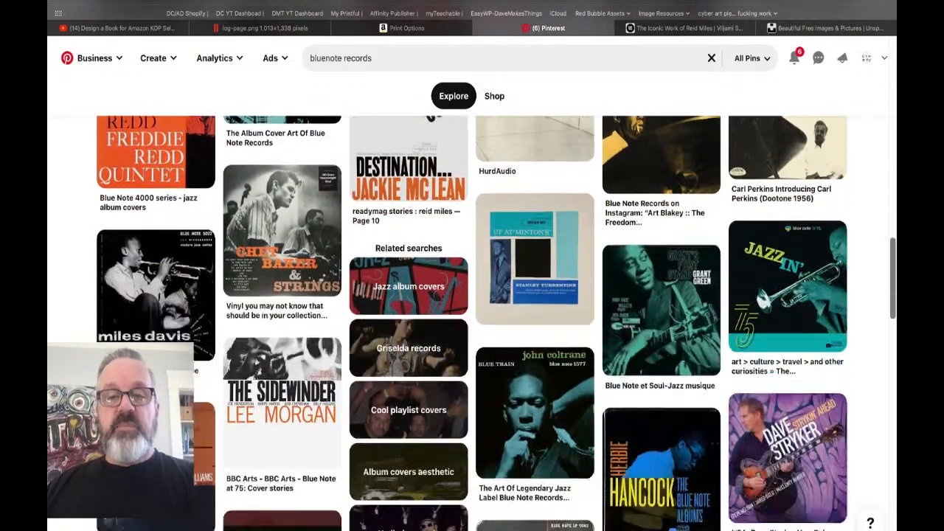
scroll(473, 325, "down", 8)
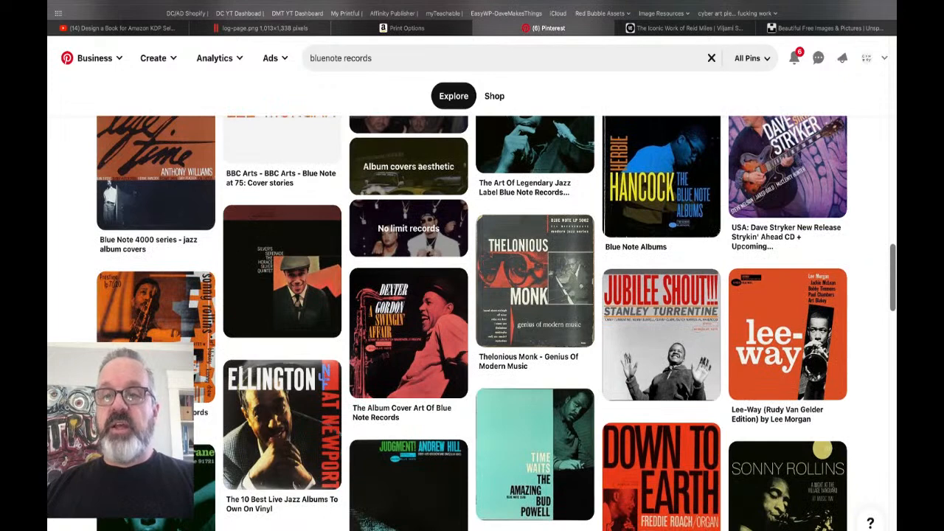
- View the orange Lee-Way album cover pin in detail and return to the start of the results
left_click(787, 335)
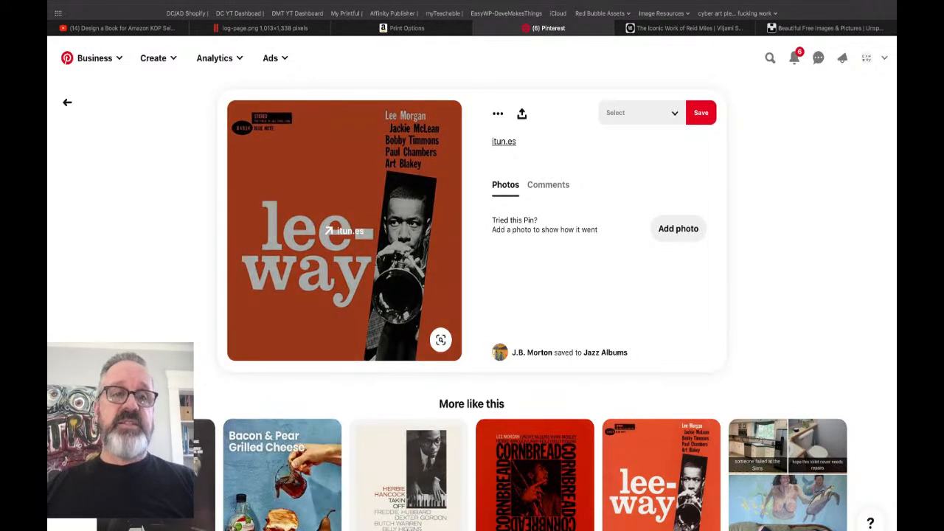
left_click(67, 103)
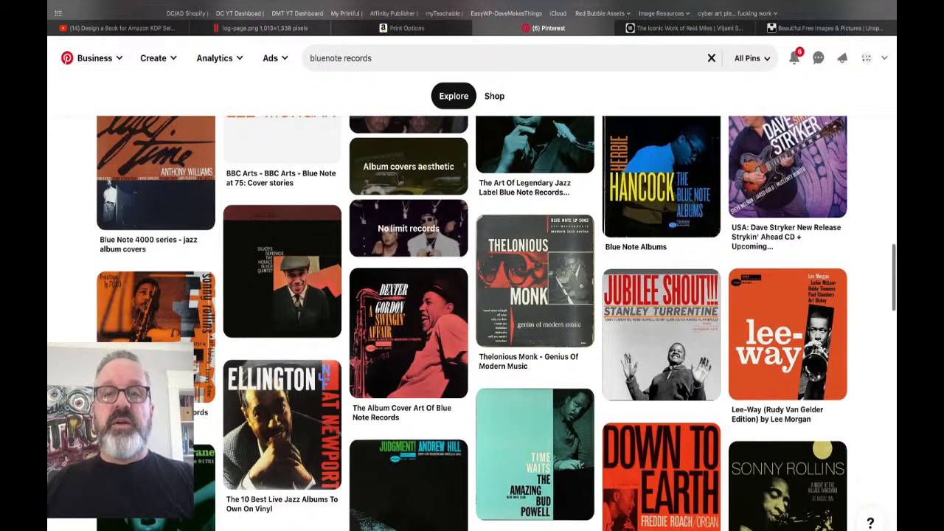
scroll(472, 325, "up", 15)
scroll(472, 325, "up", 10)
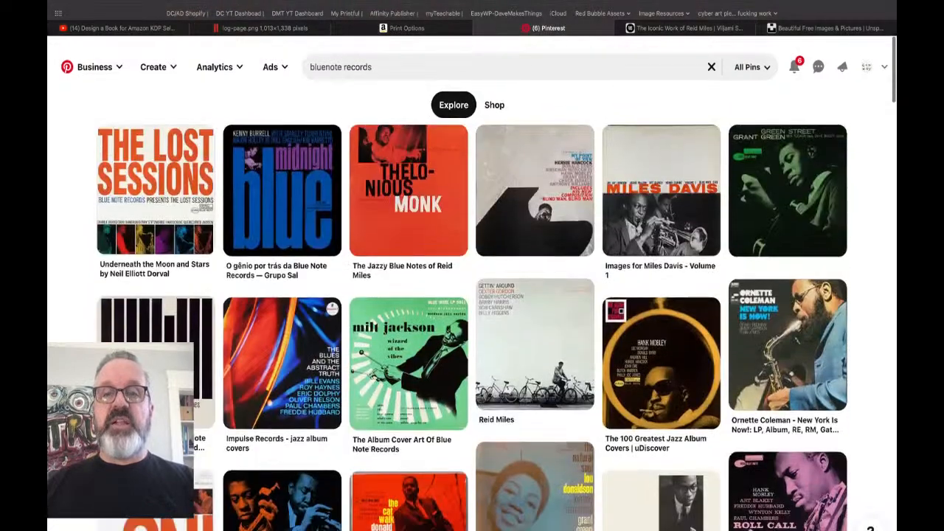
- View the Herbie Hancock "My Point of View" and Miles Davis Volume 1 cover pins in detail, returning to the results
left_click(534, 200)
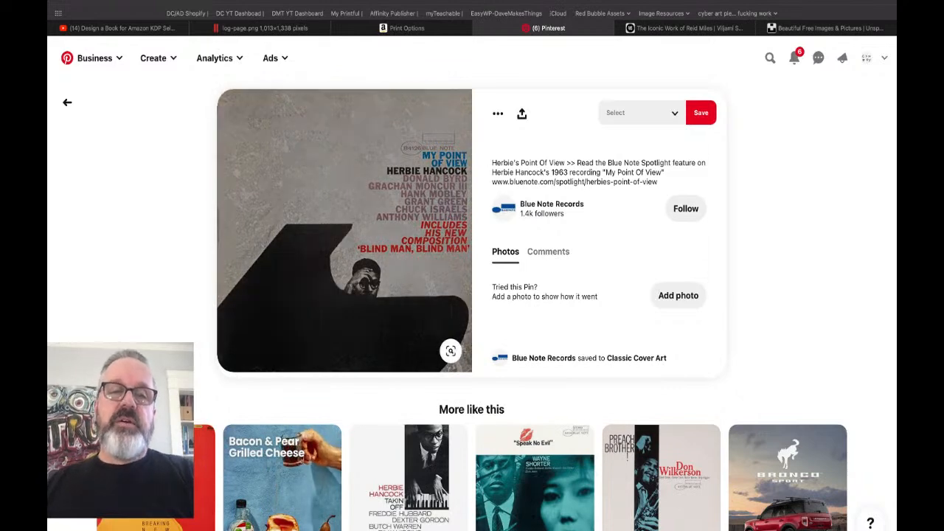
scroll(472, 280, "down", 1)
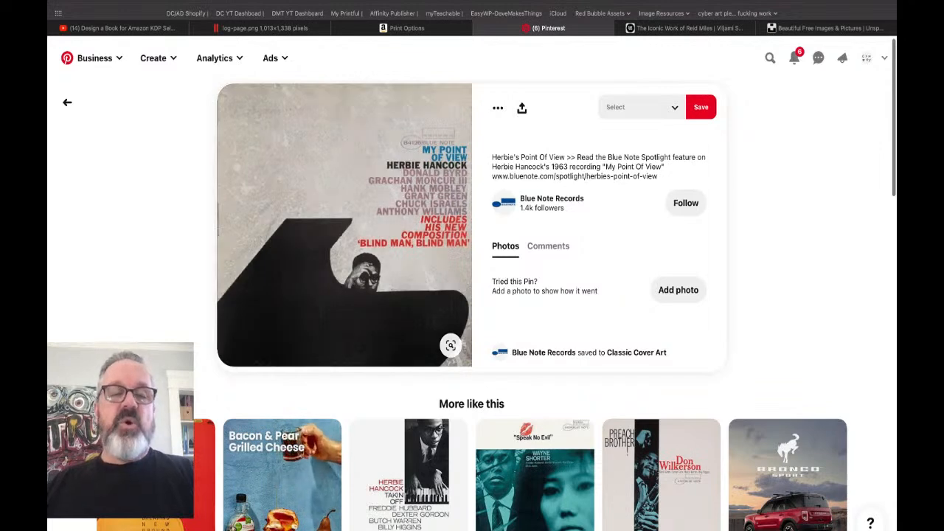
left_click(67, 103)
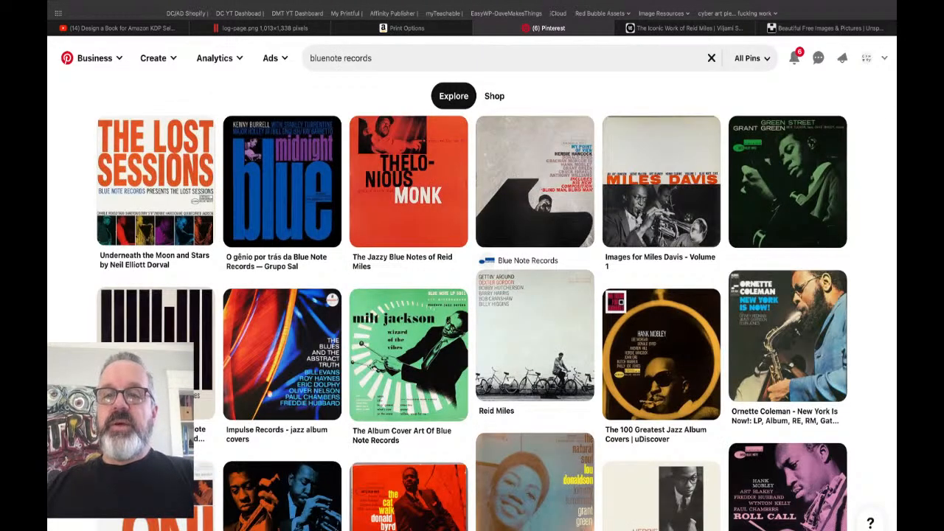
left_click(661, 184)
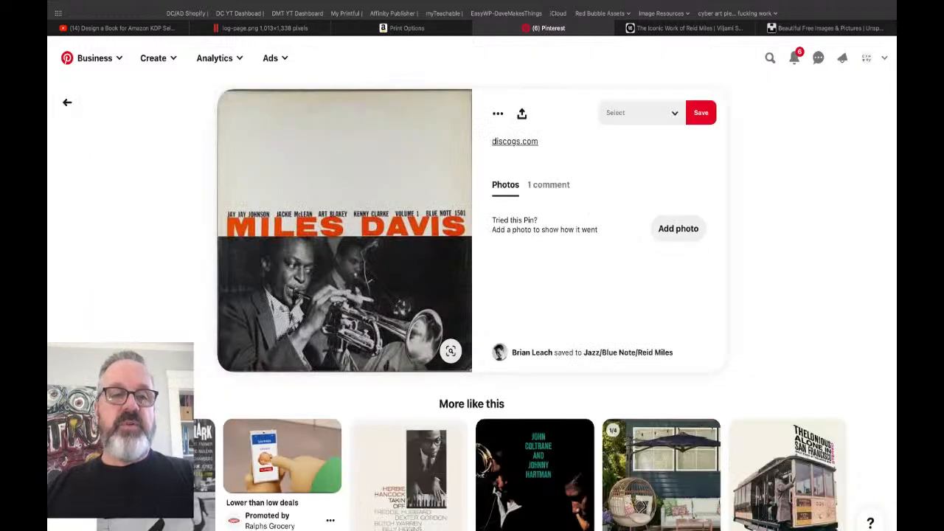
left_click(68, 102)
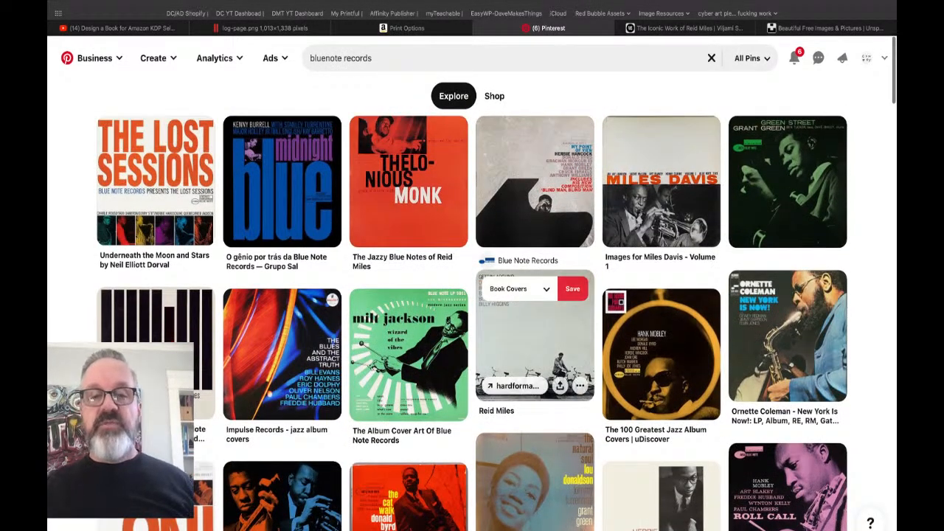
- Look further through the Blue Note results for covers that combine tinted photos with bold type
scroll(534, 339, "down", 3)
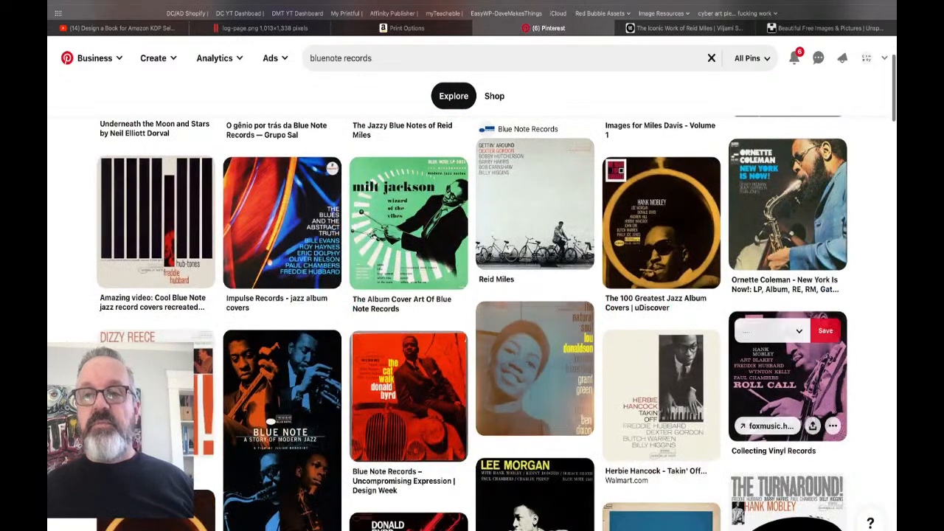
scroll(788, 377, "down", 3)
scroll(662, 295, "down", 3)
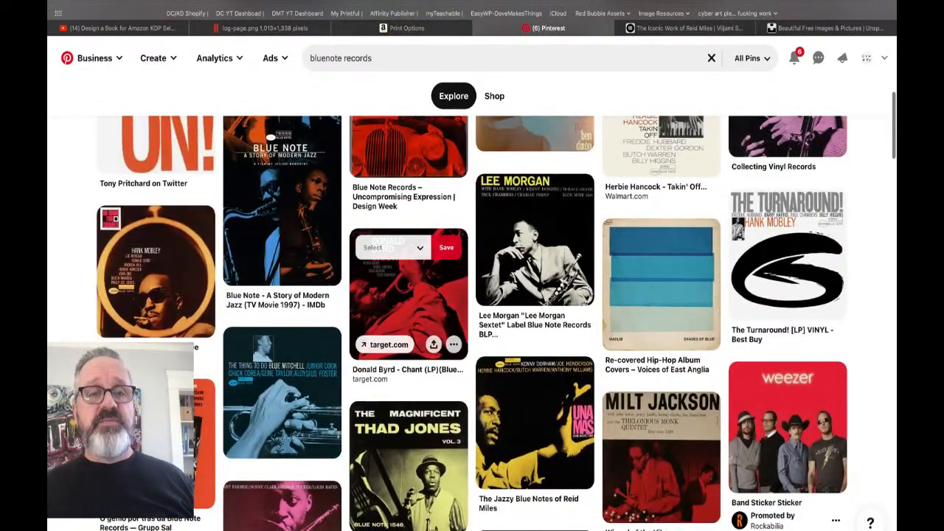
scroll(283, 332, "down", 3)
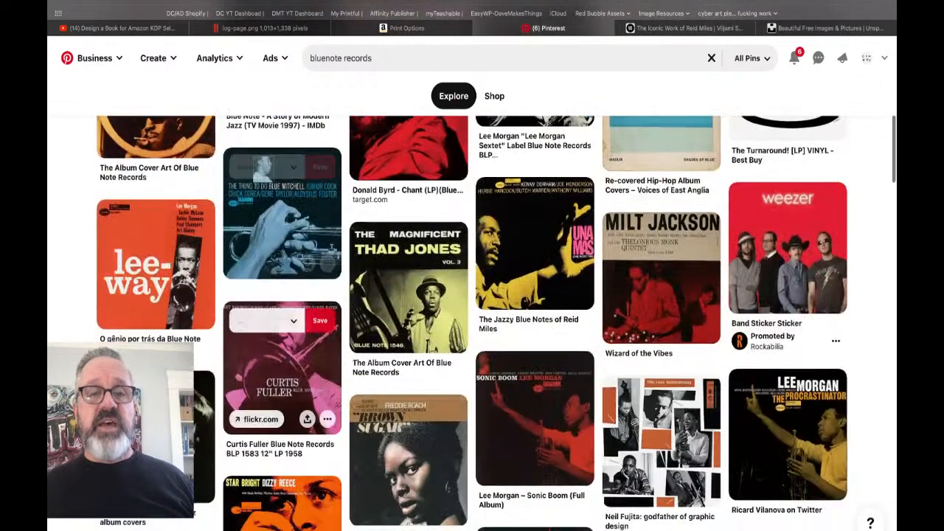
scroll(282, 369, "down", 2)
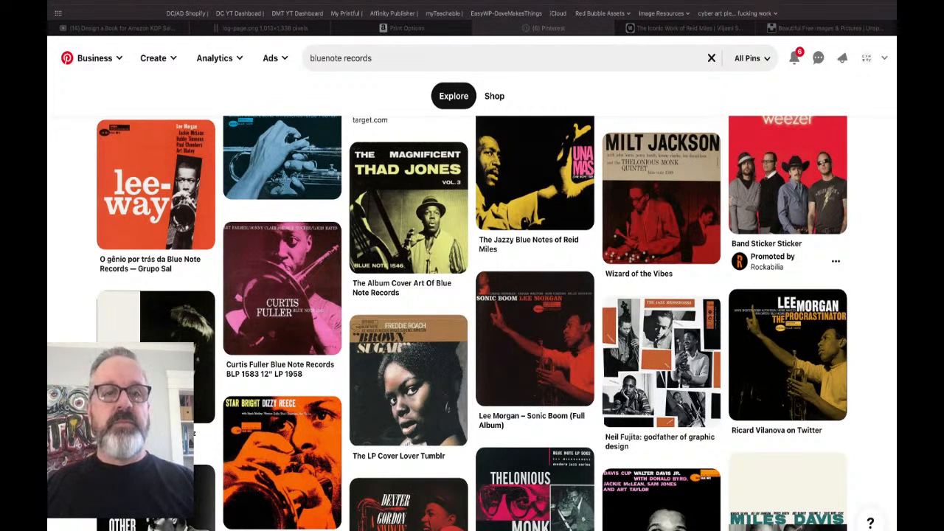
- Check the log-page.png reference image, return to the YouTube live stream and like it
left_click(265, 28)
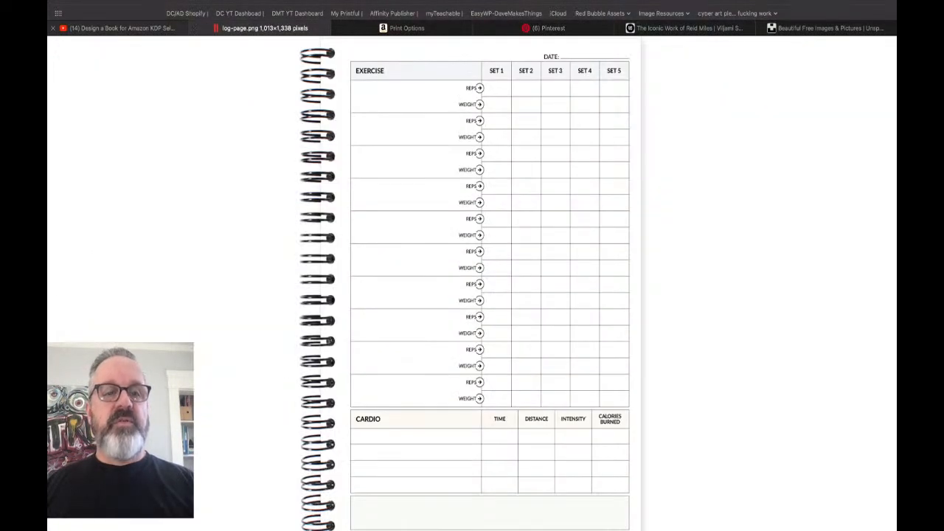
left_click(122, 28)
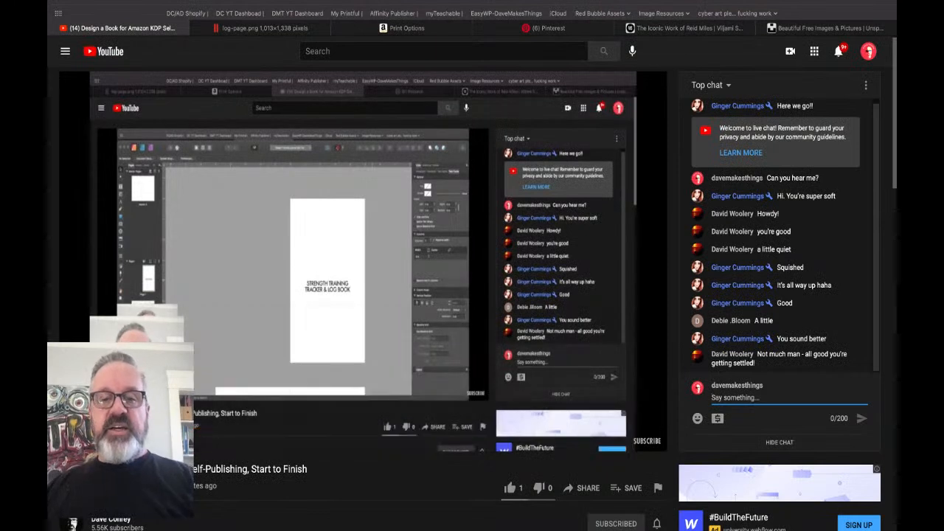
left_click(510, 487)
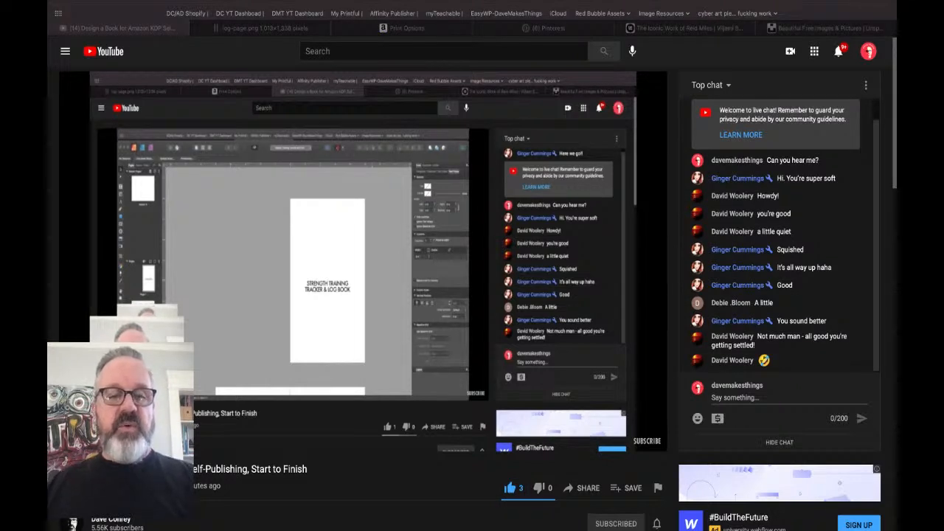
- Switch to Affinity Publisher and look over the journal's title page and the Exercise List and Max Tracker spread
key("super+Tab")
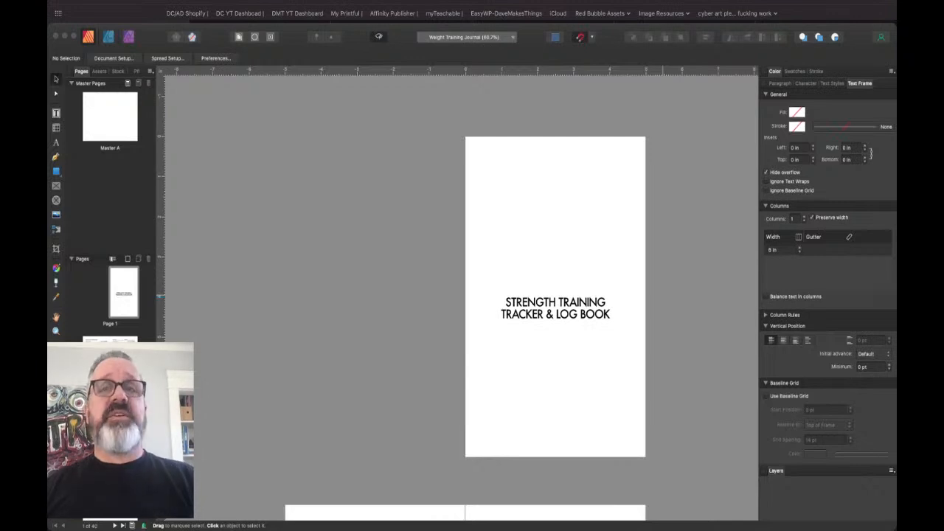
scroll(472, 295, "down", 10)
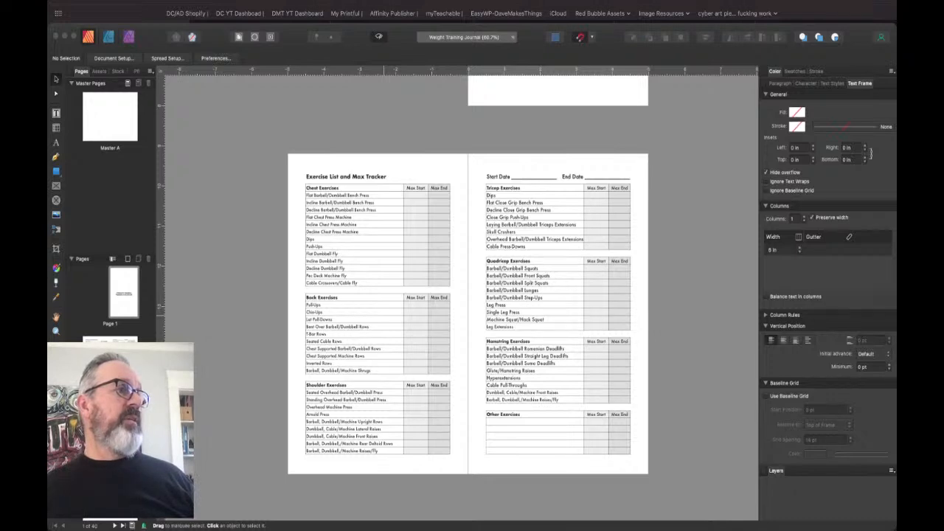
scroll(468, 295, "up", 5)
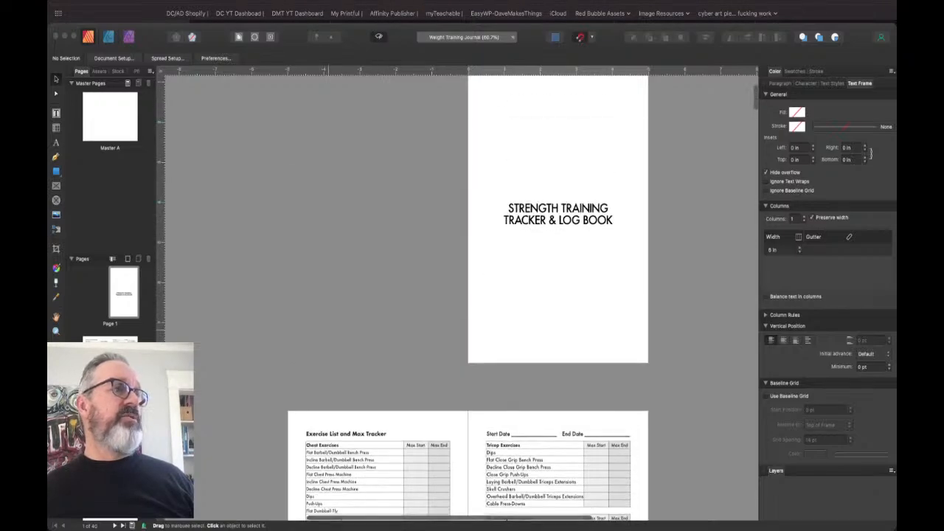
scroll(111, 295, "down", 1)
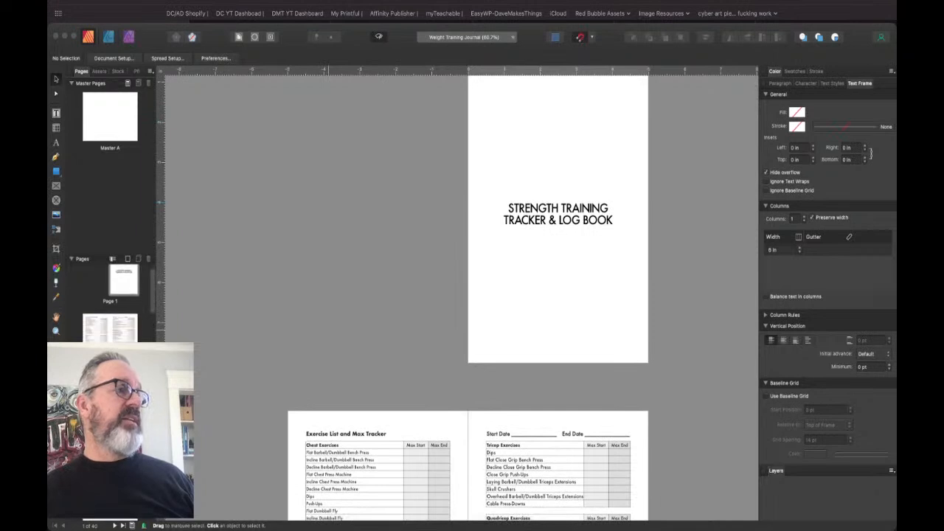
- Review the Exercise List and Max Tracker spread, continuing to the blank spread that follows it
scroll(468, 332, "down", 5)
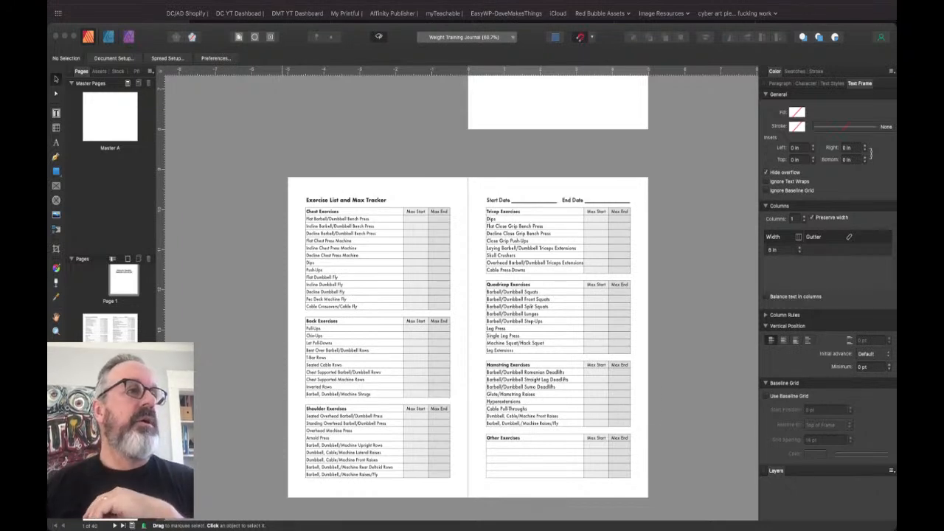
left_click(539, 310)
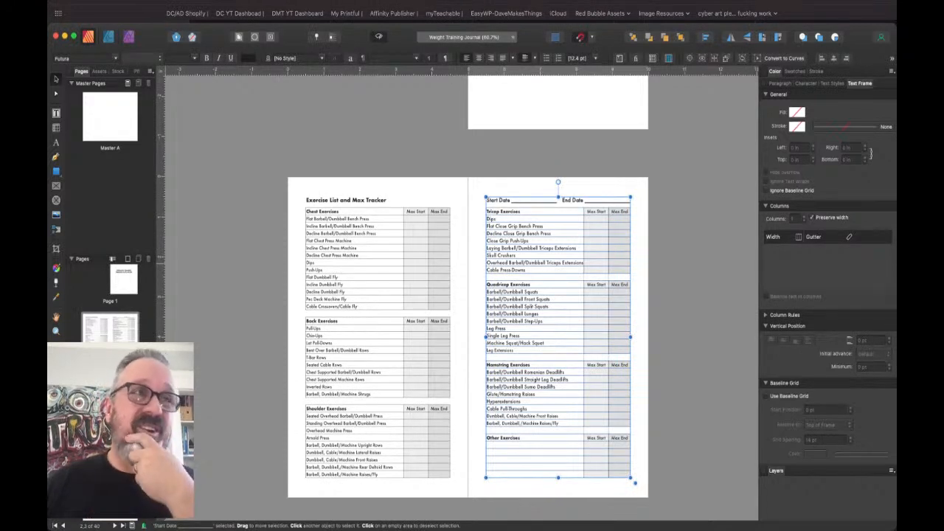
key("Escape")
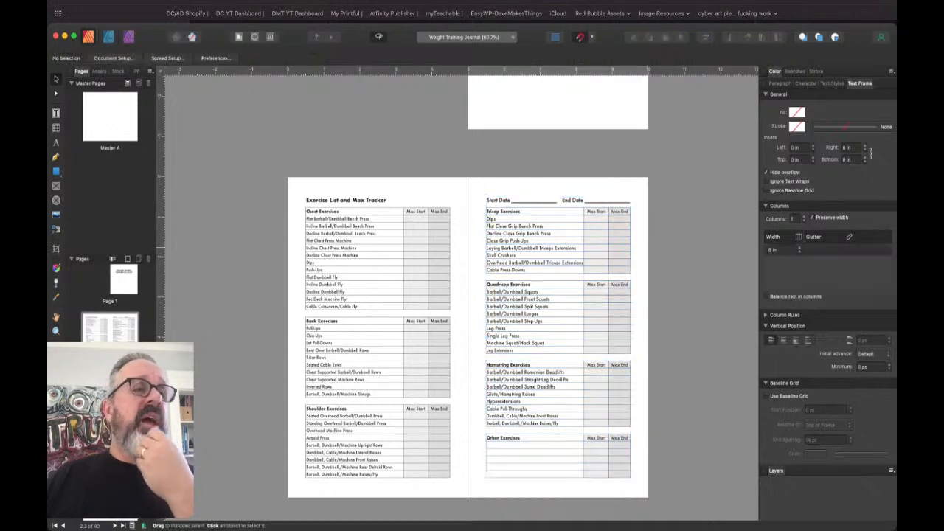
scroll(467, 295, "down", 10)
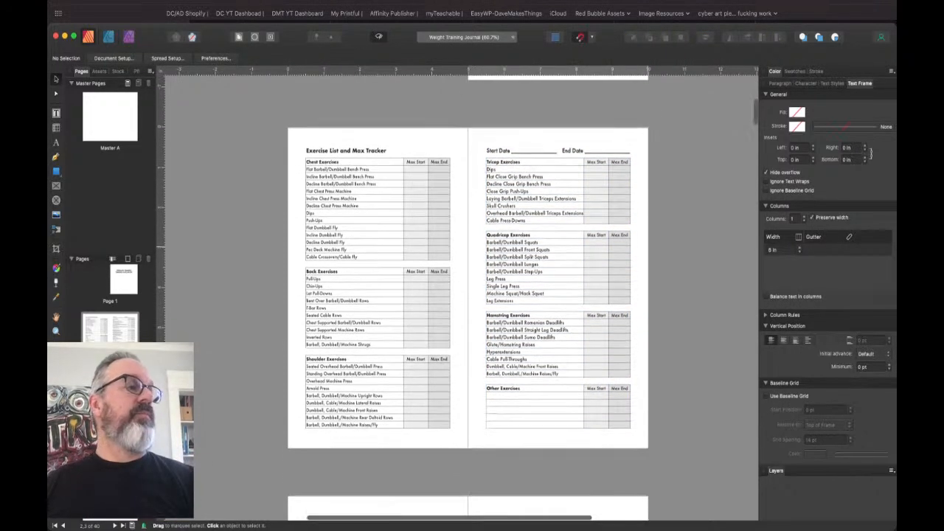
scroll(467, 295, "down", 1)
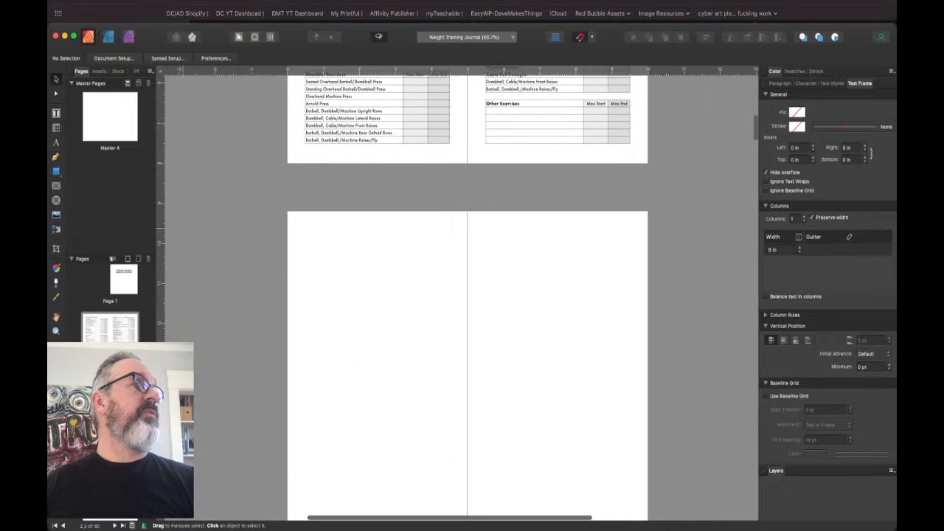
- Draw a three-column table on the left page of the blank spread, fit it to the page, and extend it to 18 rows
key("t")
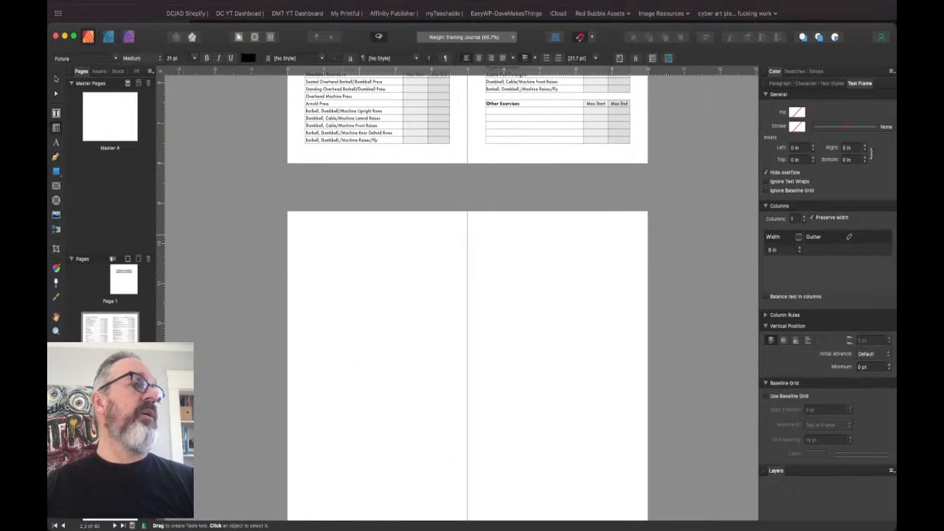
left_click_drag(304, 231, 530, 458)
left_click_drag(530, 344, 452, 344)
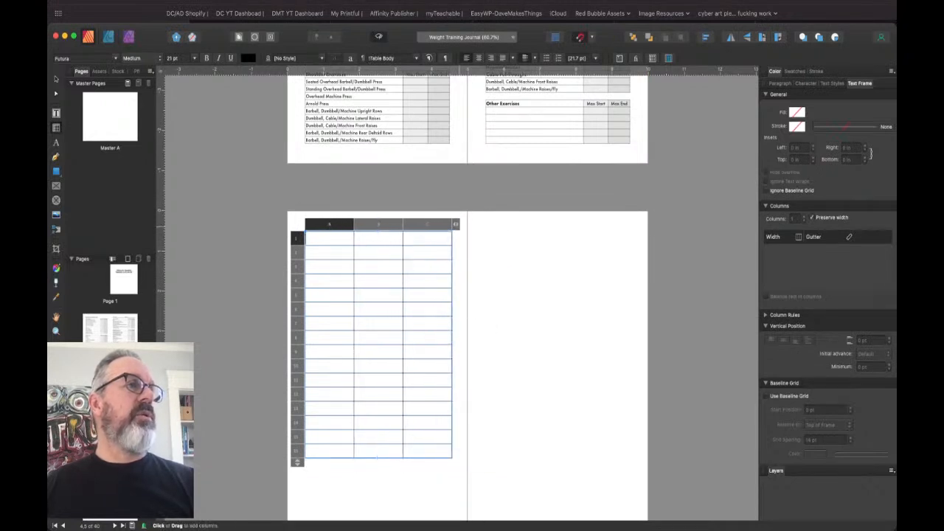
mouse_move(455, 224)
left_mouse_down()
mouse_move(506, 224)
mouse_move(455, 223)
left_mouse_up()
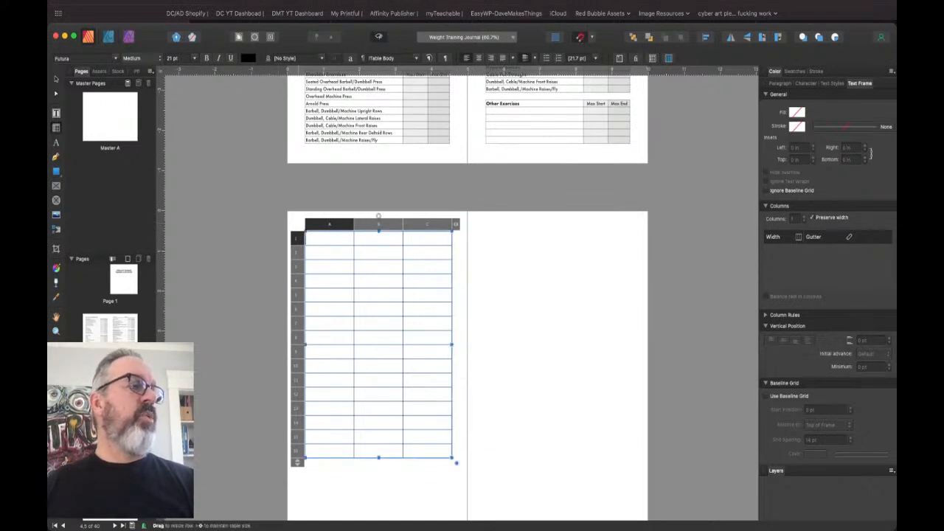
left_click_drag(297, 462, 297, 490)
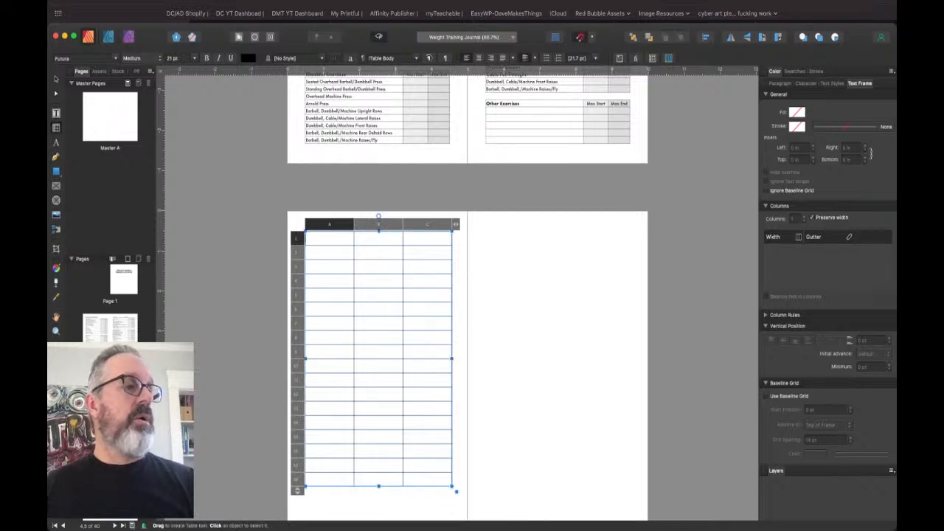
- Reduce the table's height and width and extend it to five columns
left_click_drag(378, 486, 378, 408)
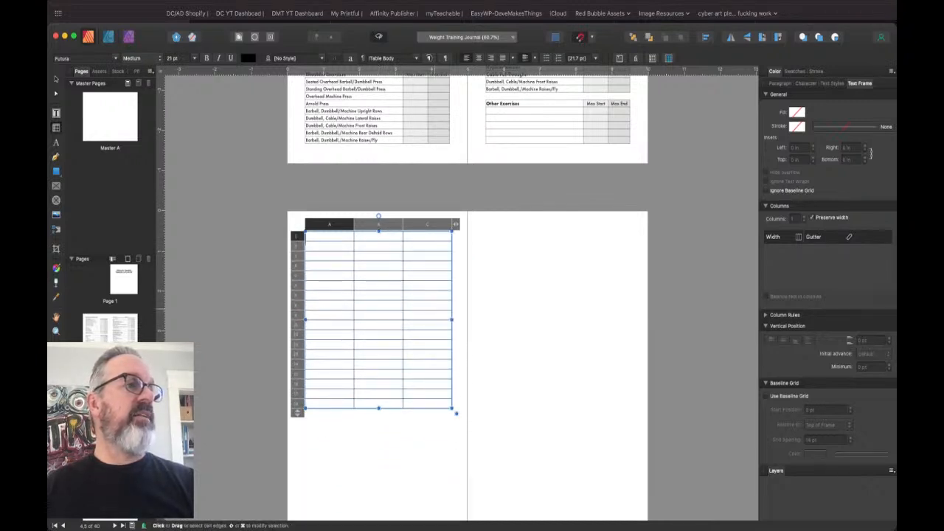
left_click_drag(451, 317, 382, 317)
mouse_move(385, 224)
left_mouse_down()
mouse_move(429, 223)
mouse_move(390, 230)
left_mouse_up()
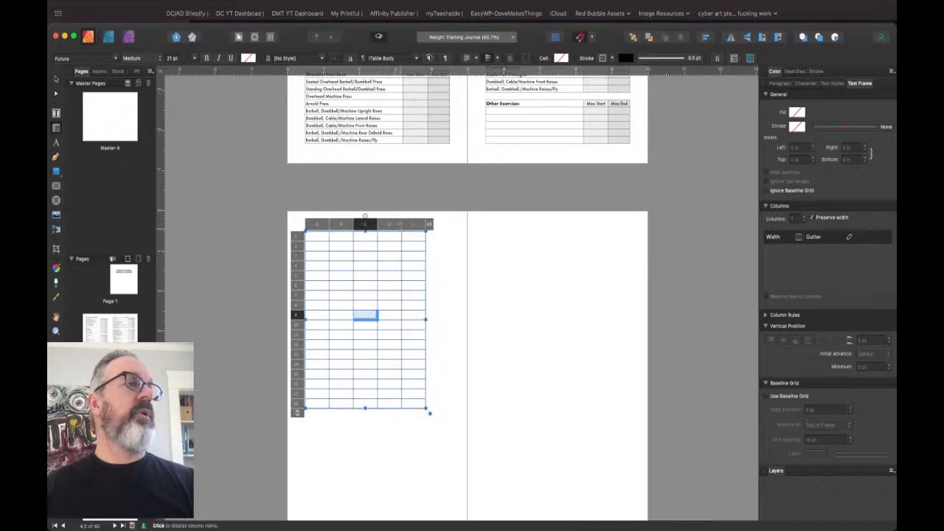
- Widen the table's last column by narrowing the fourth column, and deselect the table
scroll(383, 225, "right", 1)
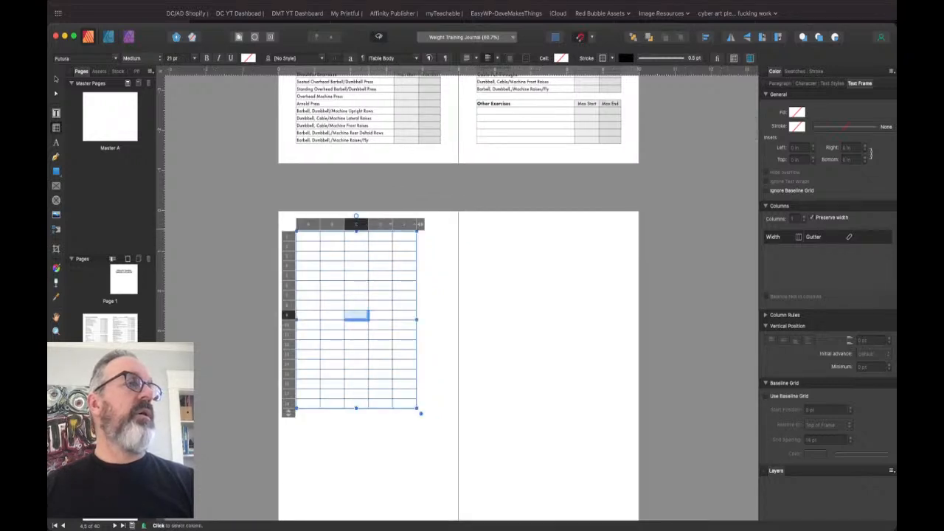
left_click(404, 225)
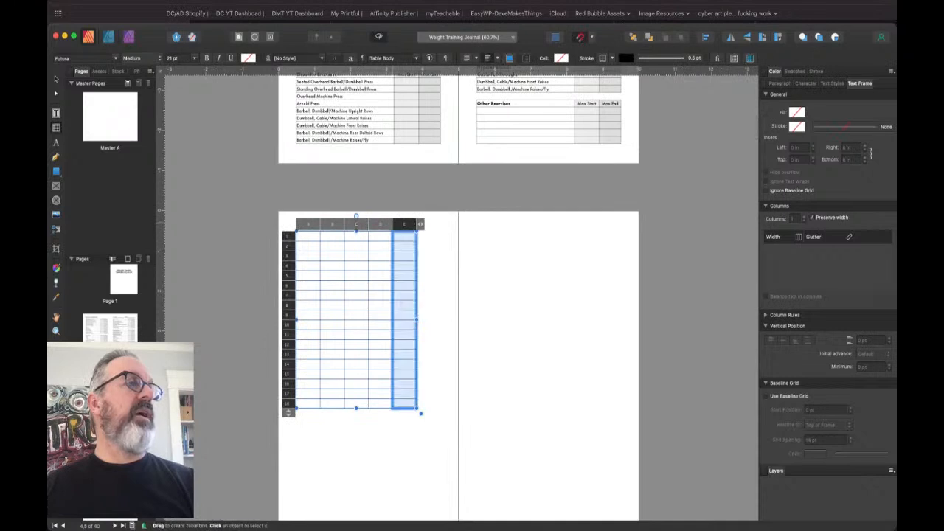
left_click_drag(392, 224, 383, 224)
scroll(383, 224, "left", 1)
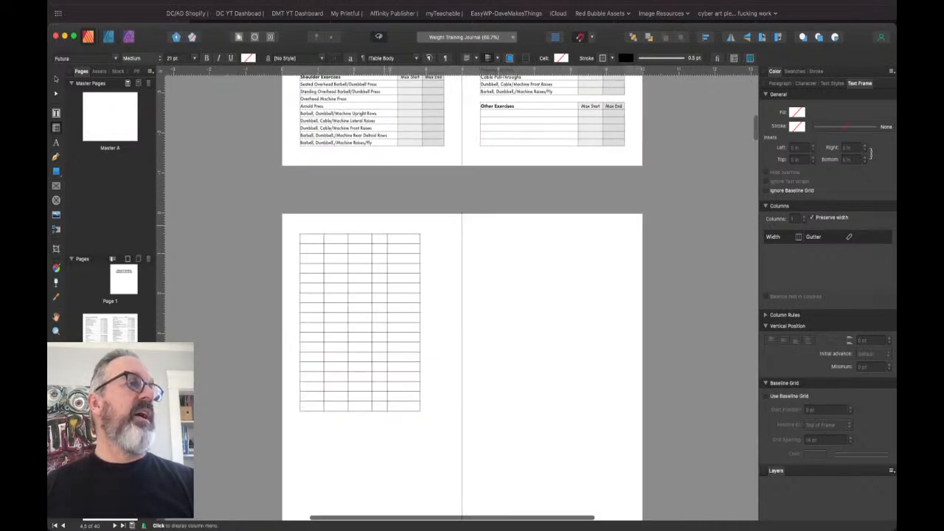
key("Escape")
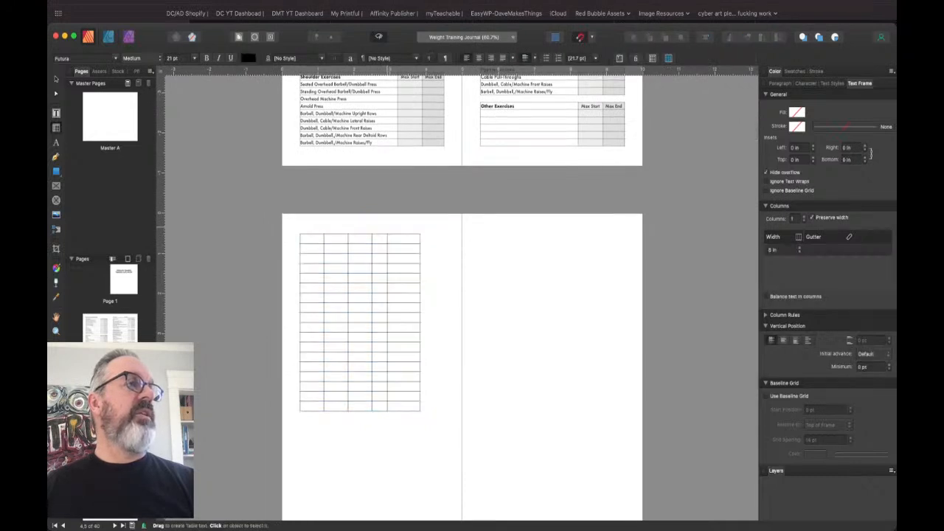
- Merge all cells of the table's last column into a single cell
left_click(390, 253)
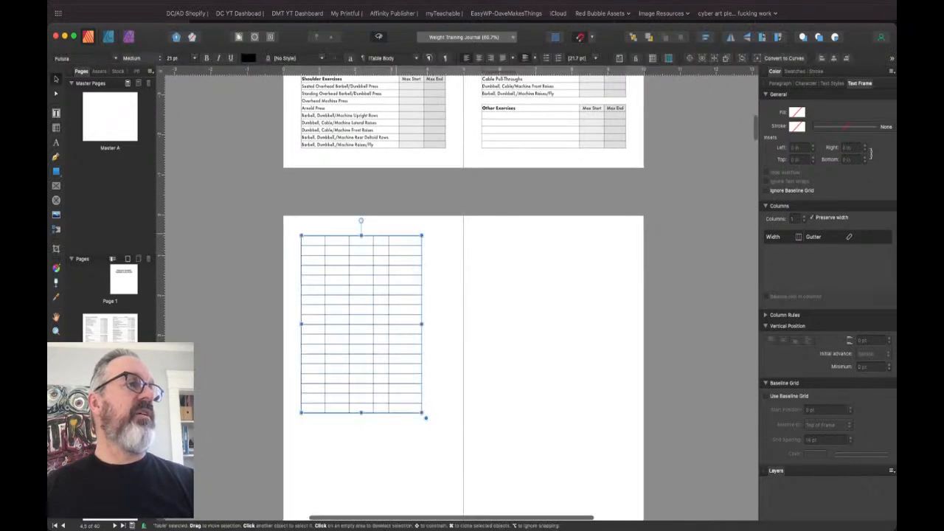
double_click(391, 253)
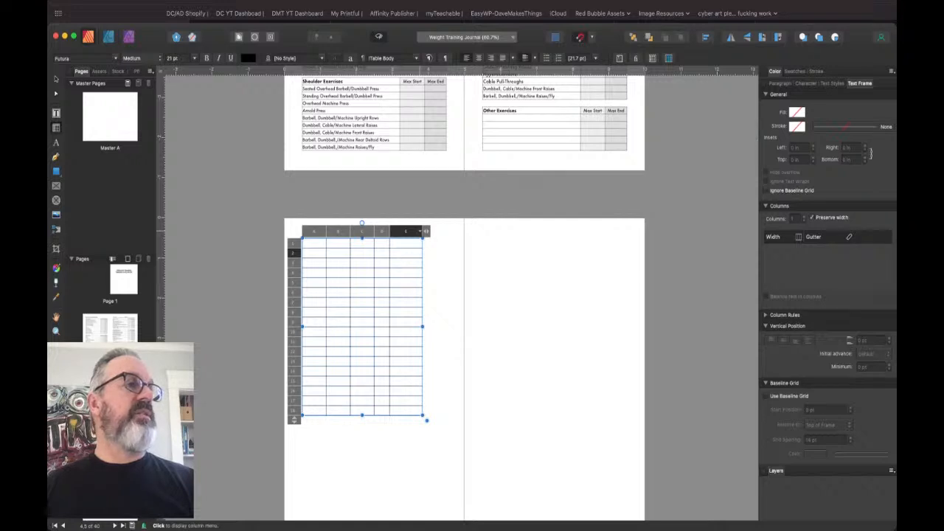
left_click_drag(405, 242, 405, 263)
left_click(405, 231)
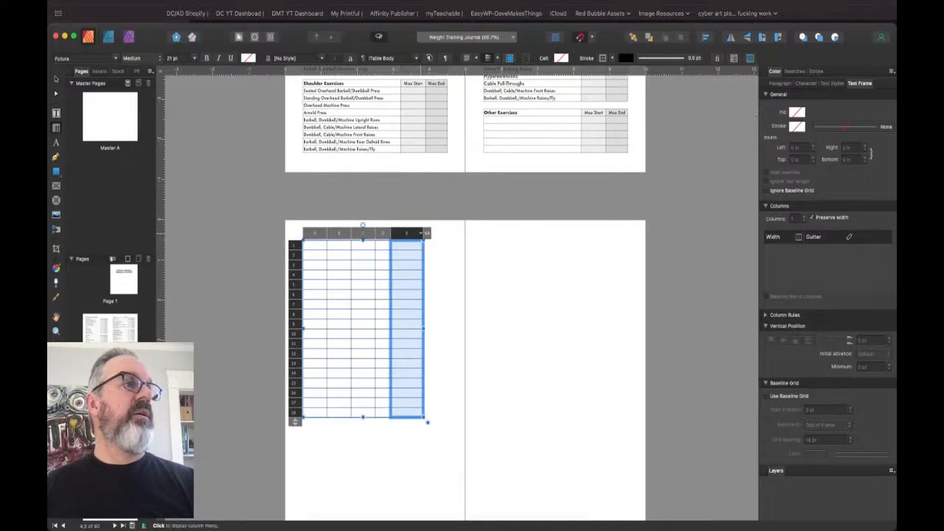
key("Escape")
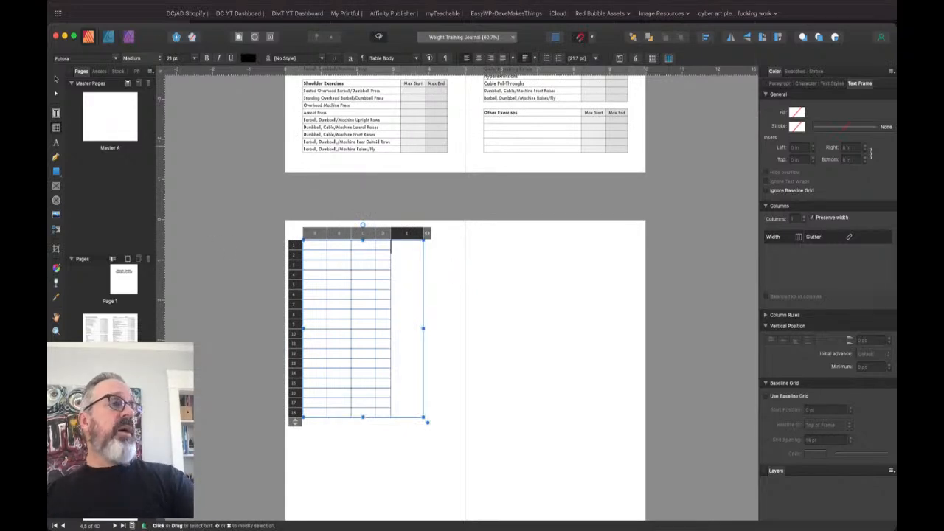
key("Escape")
key("Escape")
- Return to the Exercise List and Max Tracker spread and turn off preview mode
scroll(466, 295, "up", 3)
scroll(466, 295, "up", 2)
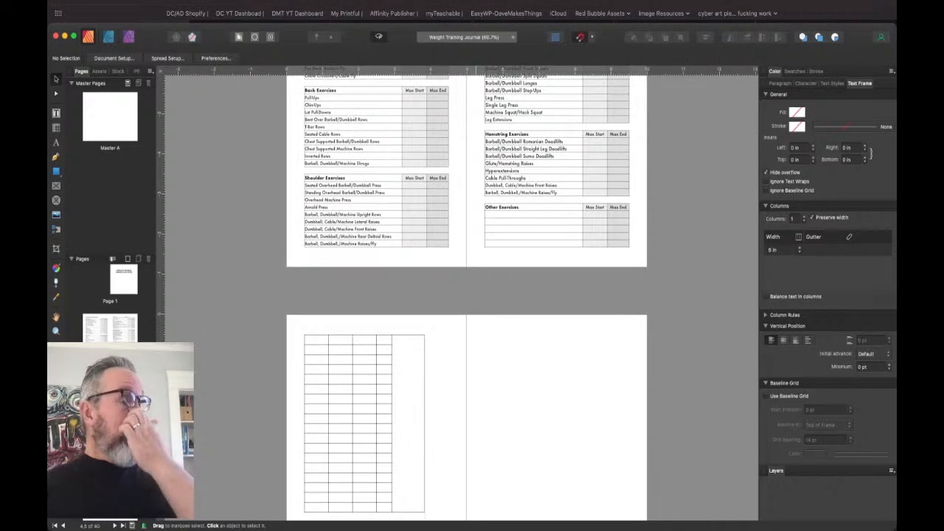
scroll(467, 295, "up", 10)
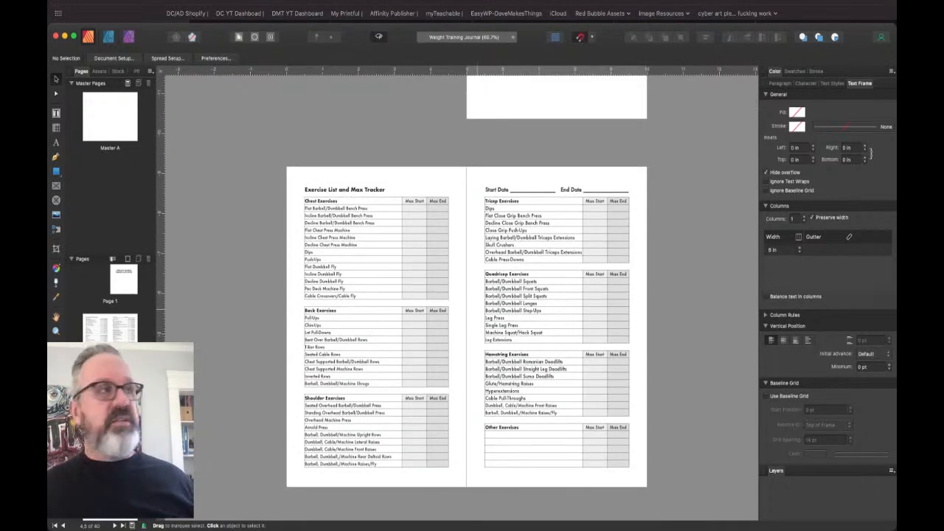
left_click(379, 37)
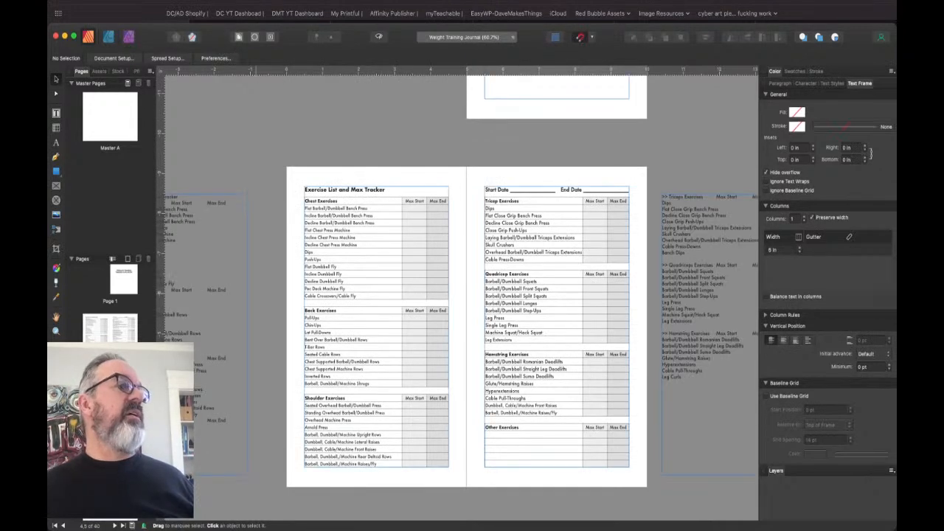
- Inspect the two linked exercise text frames on the pasteboard and move the Triceps frame slightly up and closer to the page
scroll(324, 280, "left", 5)
left_click(307, 288)
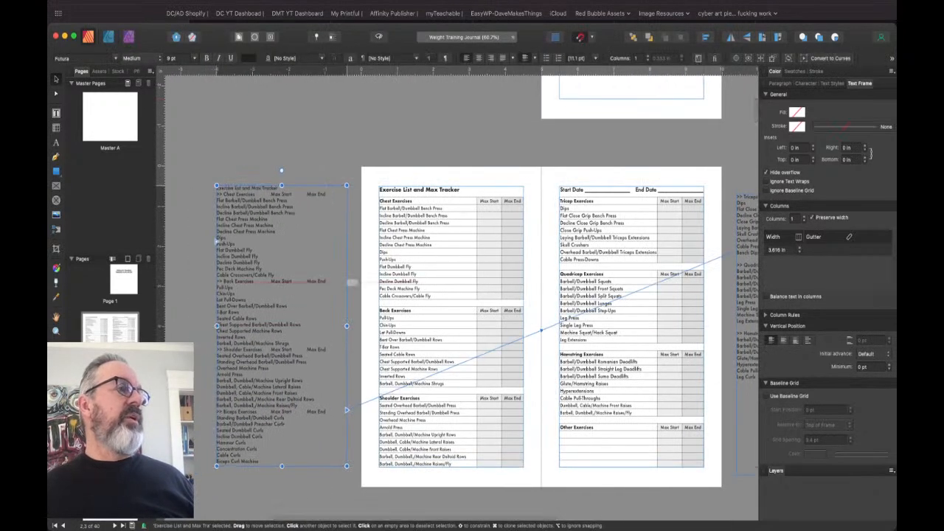
scroll(442, 310, "right", 3)
left_click(678, 295)
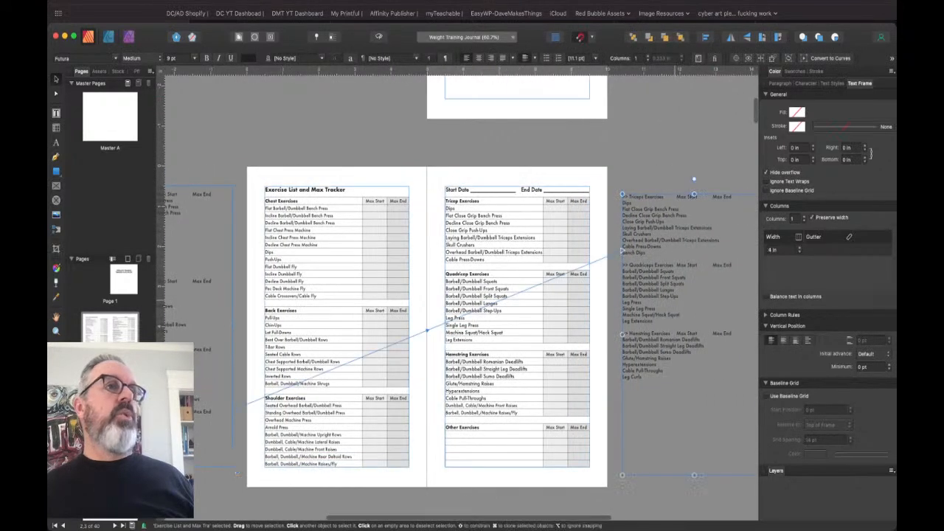
scroll(443, 310, "left", 3)
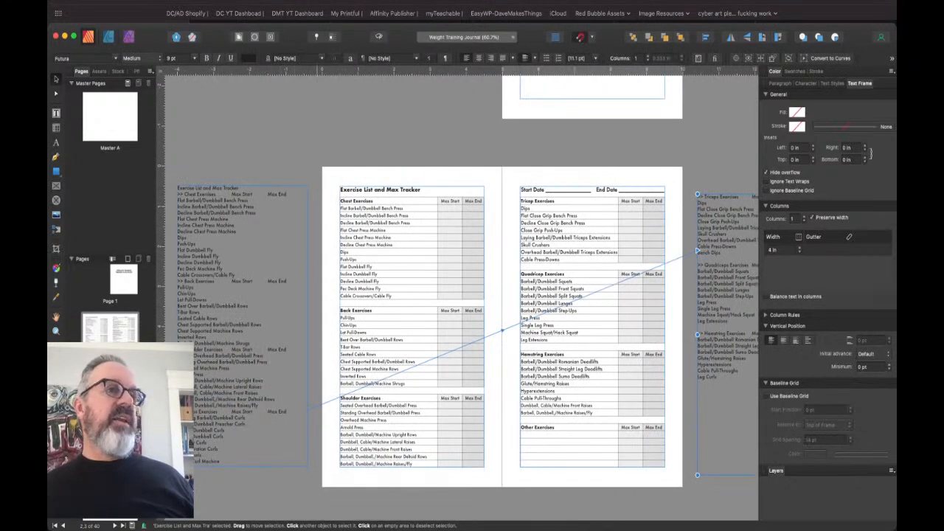
left_click_drag(727, 295, 720, 274)
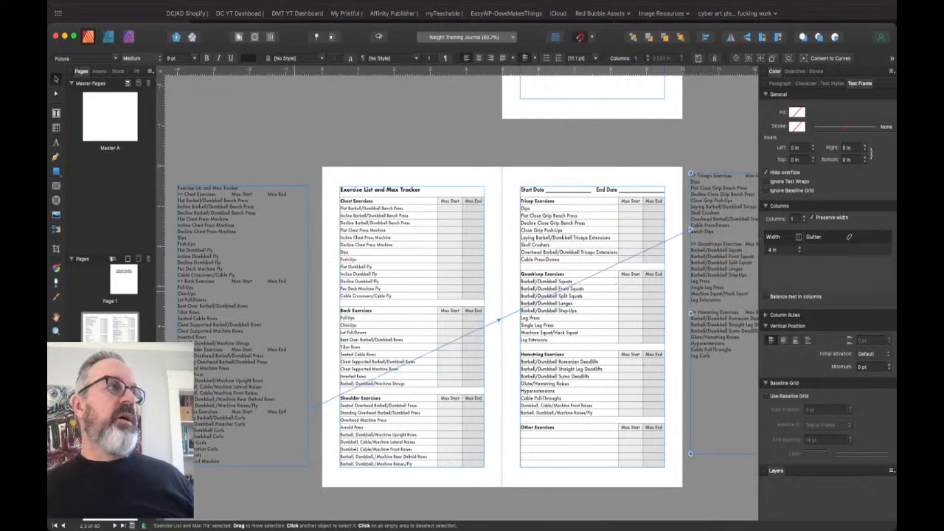
key("Escape")
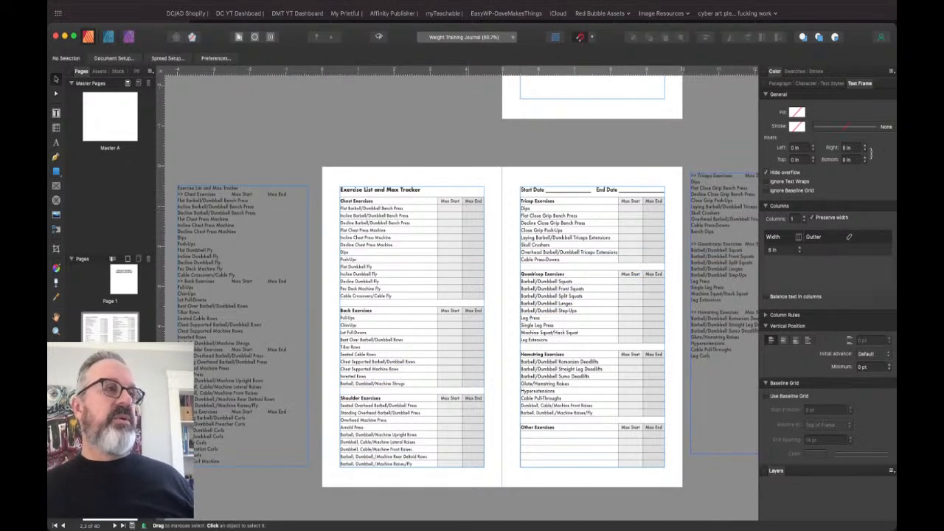
- Delete the trial table from the left page of the spread below
scroll(395, 332, "down", 8)
left_click(396, 332)
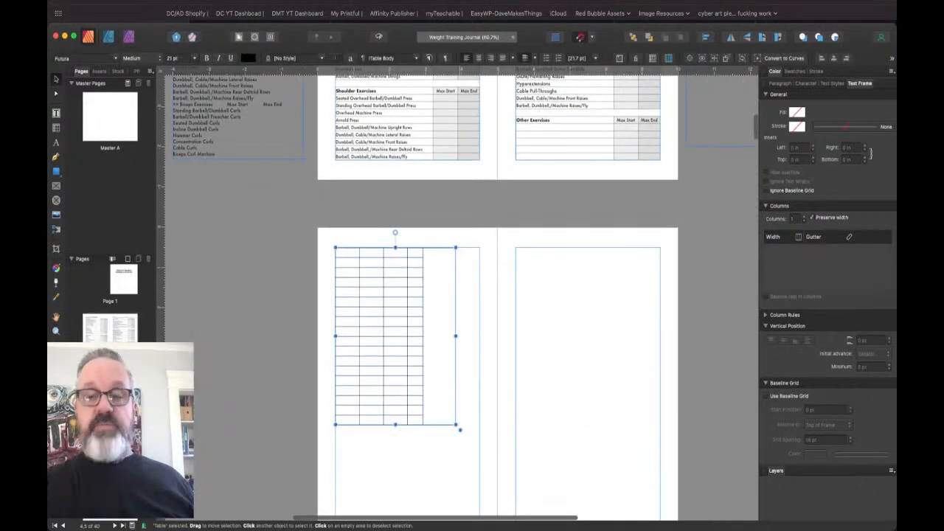
key("Delete")
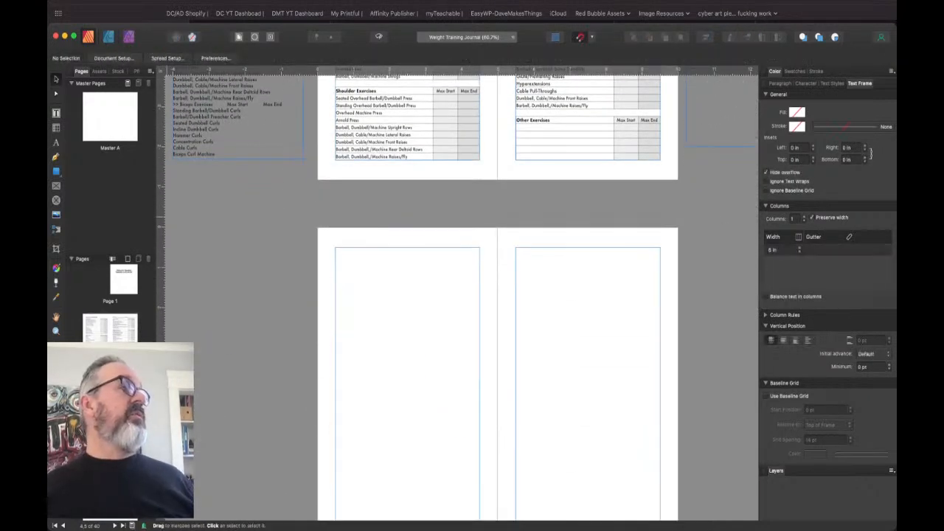
- Draw a new three-column, 14-row table on the left page, spanning the width between its margins
key("t")
left_click_drag(336, 248, 530, 452)
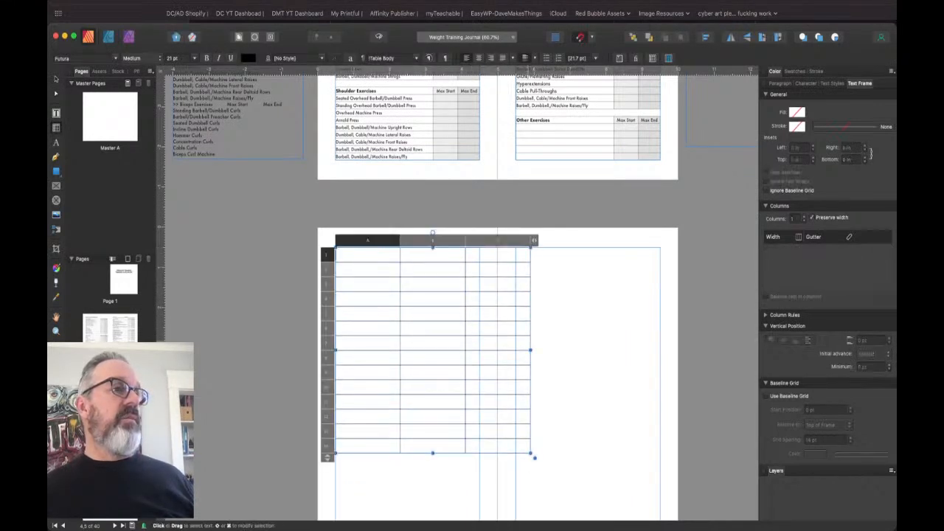
left_click_drag(529, 350, 480, 350)
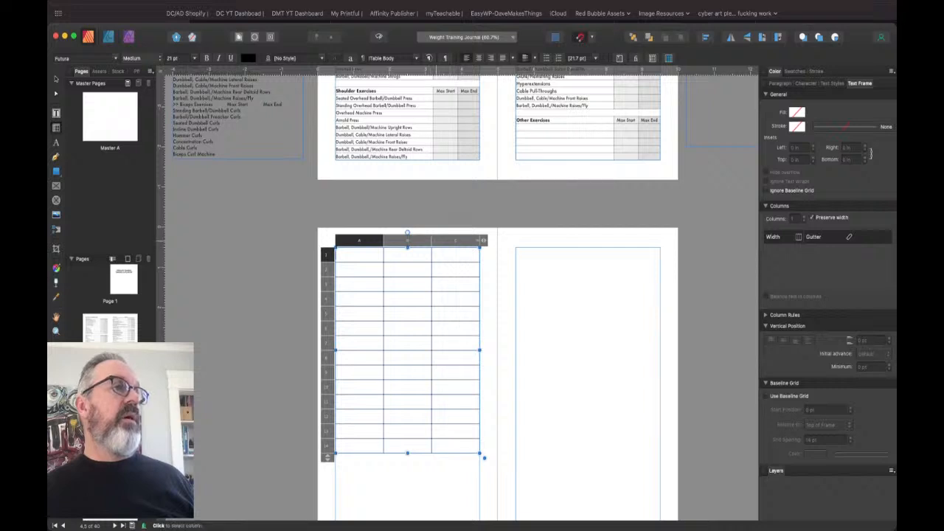
- Narrow the table's second and third columns so the first column takes up most of the width
left_click(455, 240)
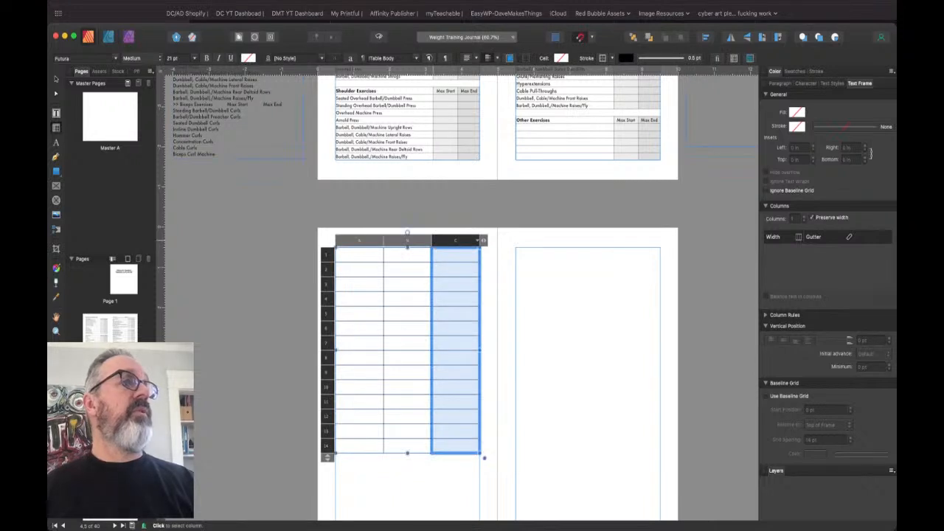
left_click_drag(432, 240, 455, 240)
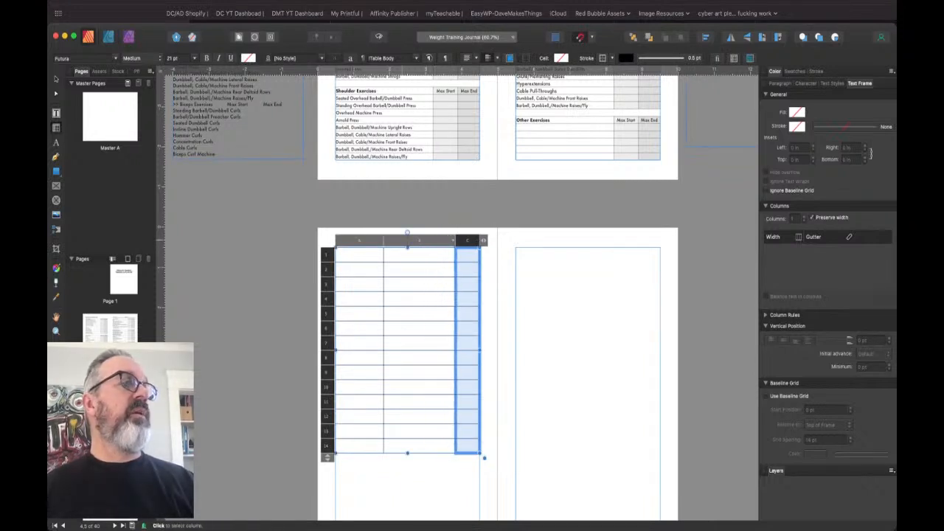
left_click(419, 239)
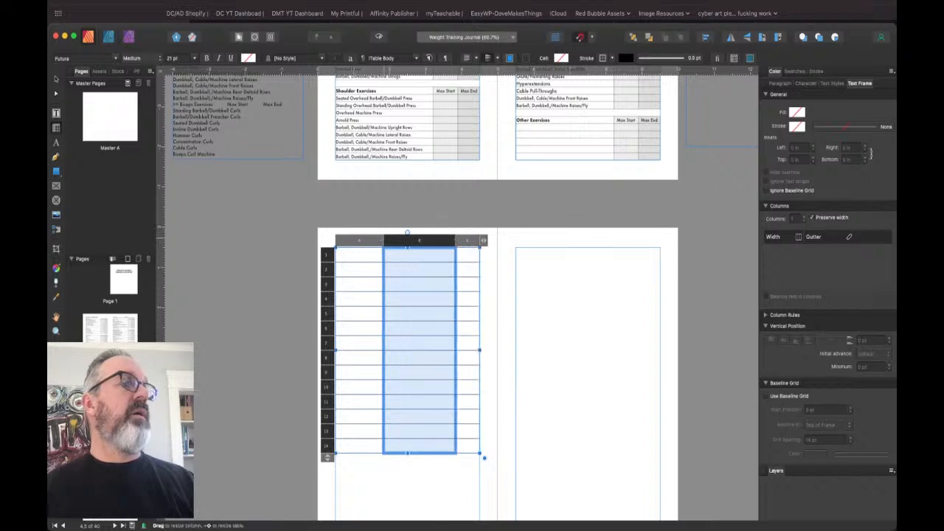
left_click_drag(382, 240, 430, 240)
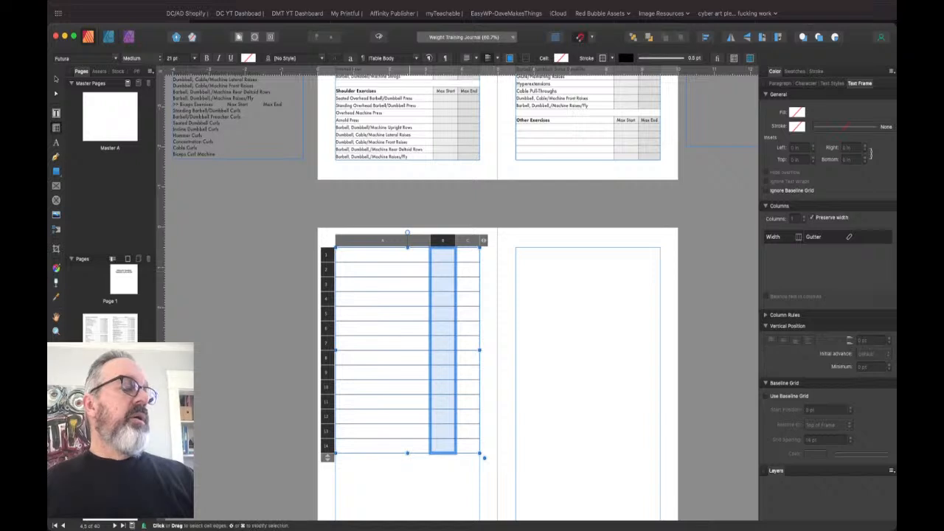
- Extend the empty three-column table to 25 rows so it fills the left page down to its lower margin
key("Escape")
scroll(408, 255, "down", 3)
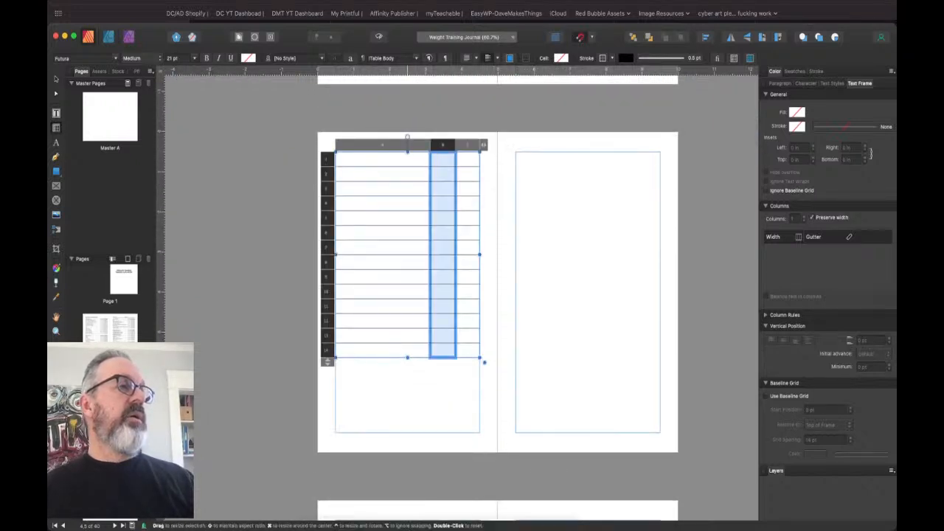
left_click_drag(484, 362, 483, 439)
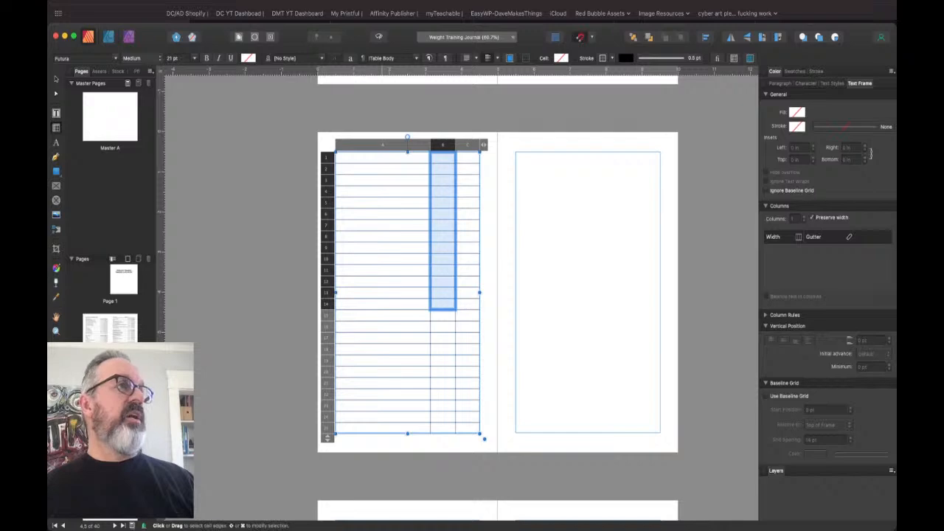
- Select and copy all the text in the two linked exercise frames on the pasteboard
scroll(484, 439, "up", 10)
left_click(204, 316)
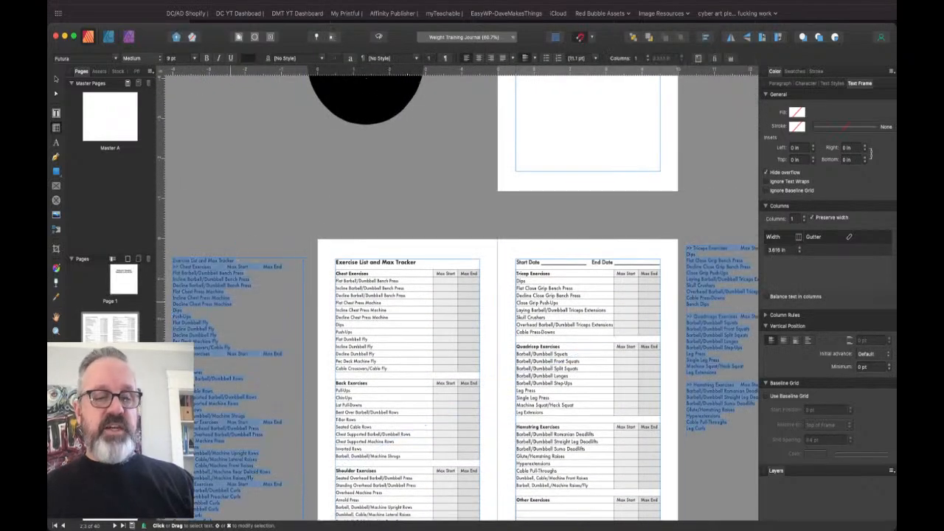
key("super+a")
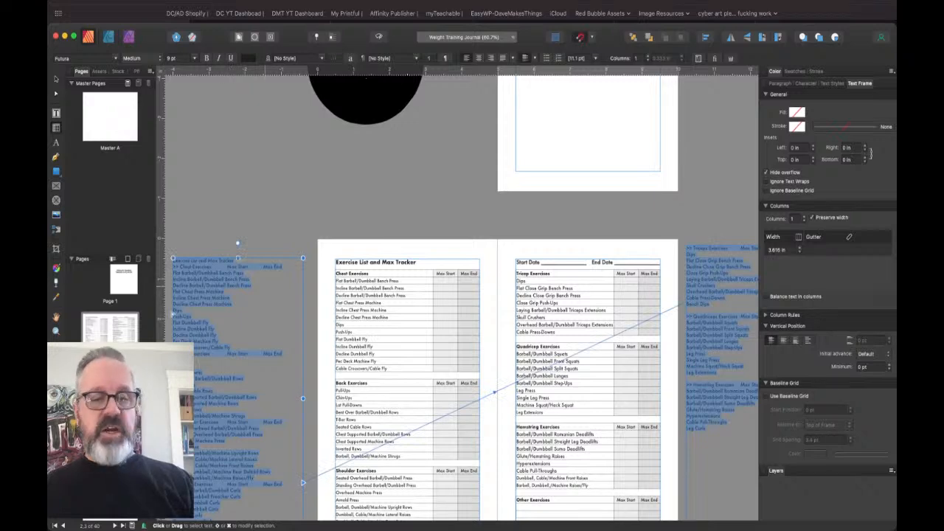
key("Escape")
- Select the cells of the new table on the left page and paste the copied exercise list into them
scroll(498, 295, "down", 5)
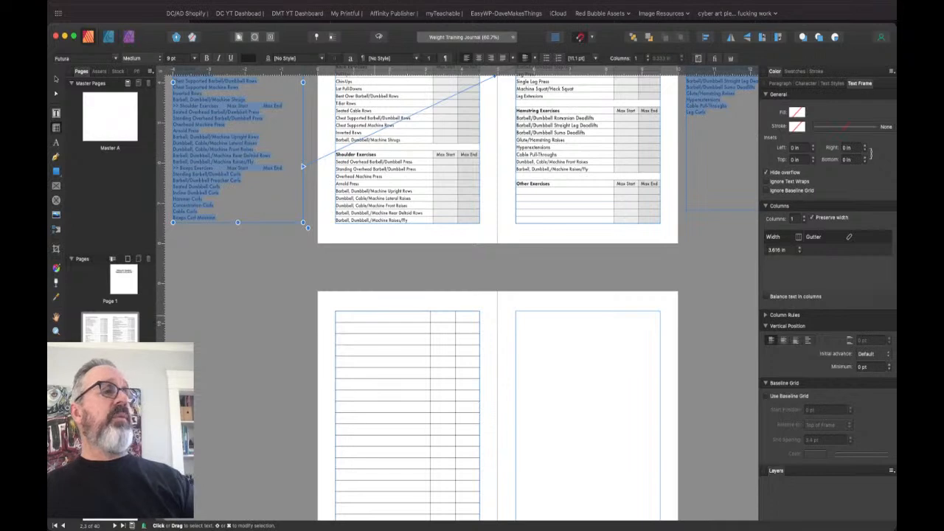
scroll(458, 295, "up", 2)
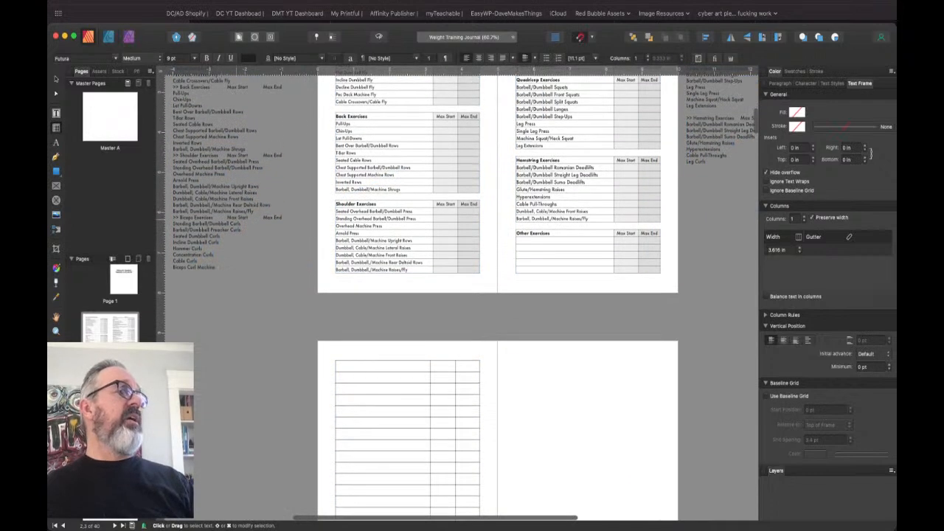
scroll(186, 221, "up", 6)
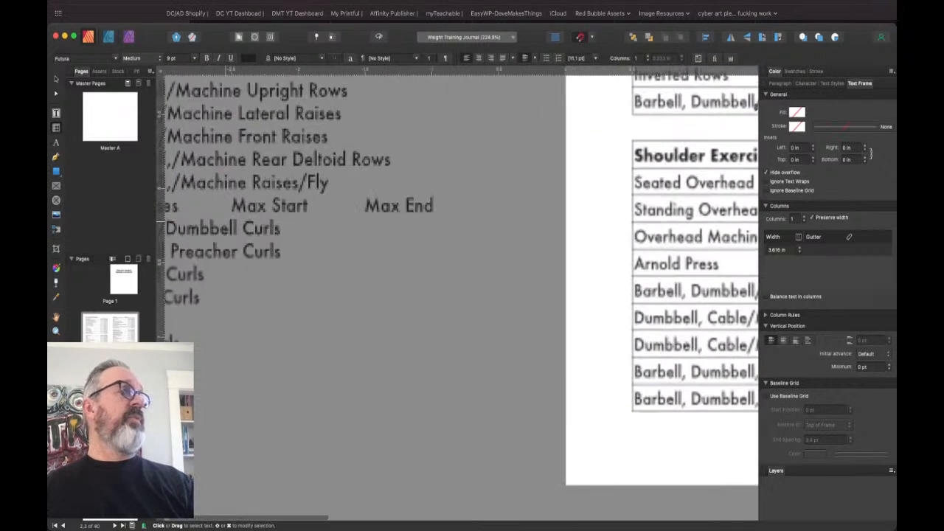
left_click(290, 182)
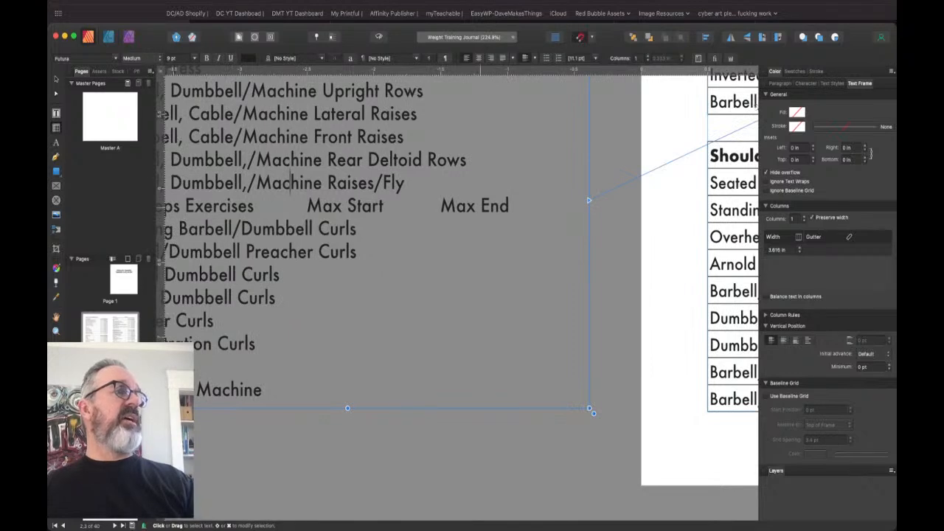
scroll(398, 382, "down", 8)
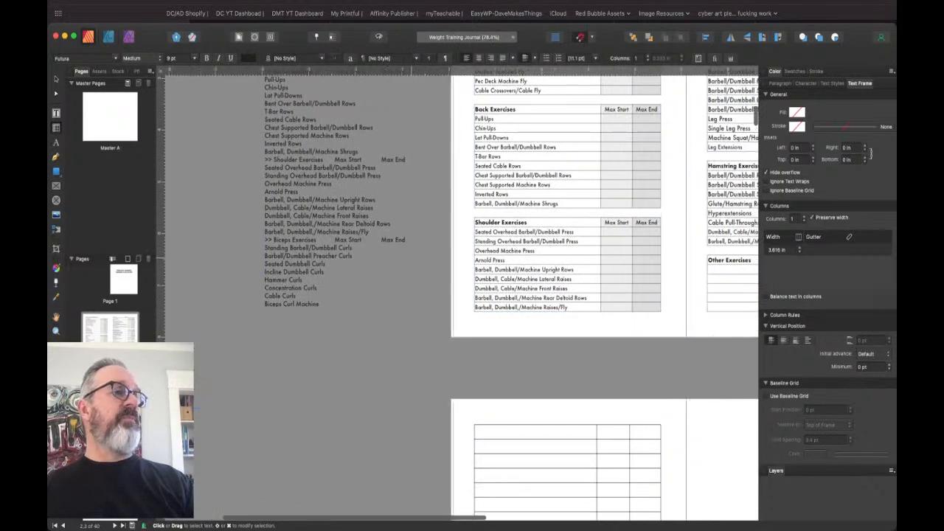
scroll(575, 295, "down", 2)
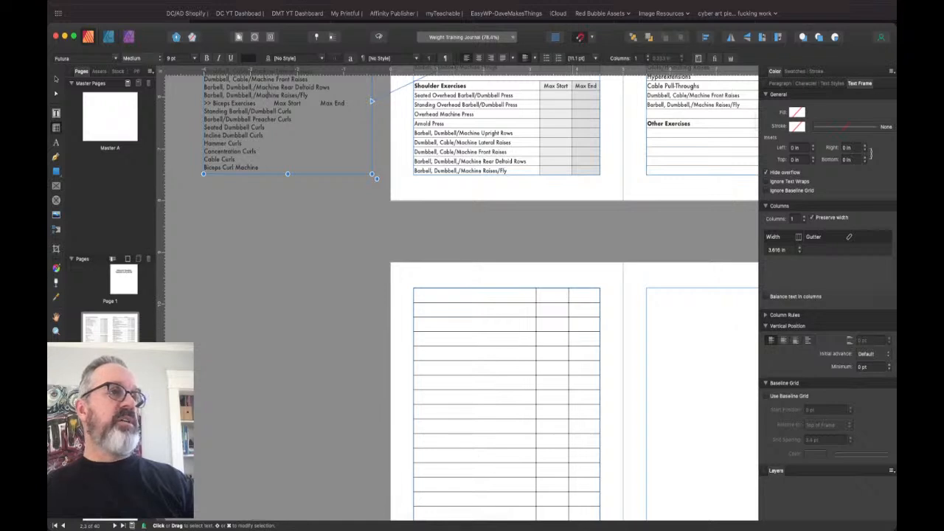
left_click(443, 295)
left_click_drag(442, 295, 580, 516)
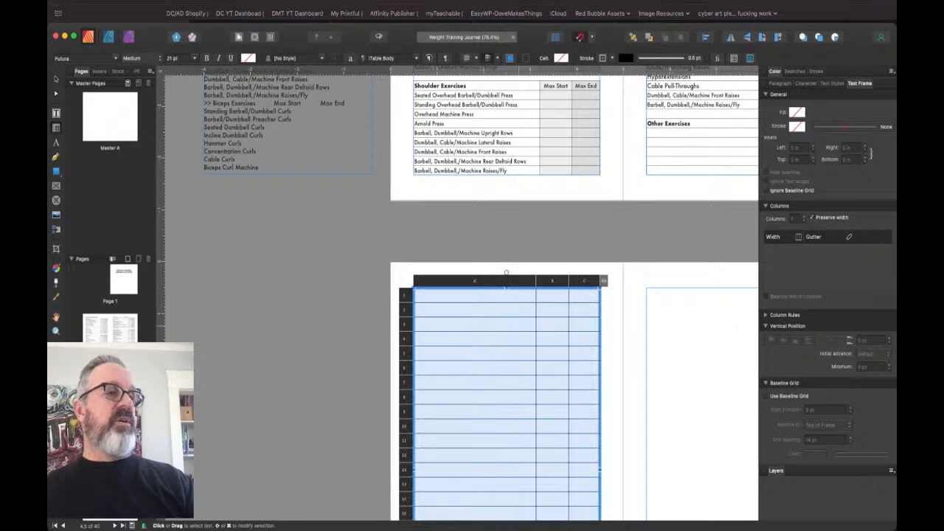
scroll(580, 443, "down", 5)
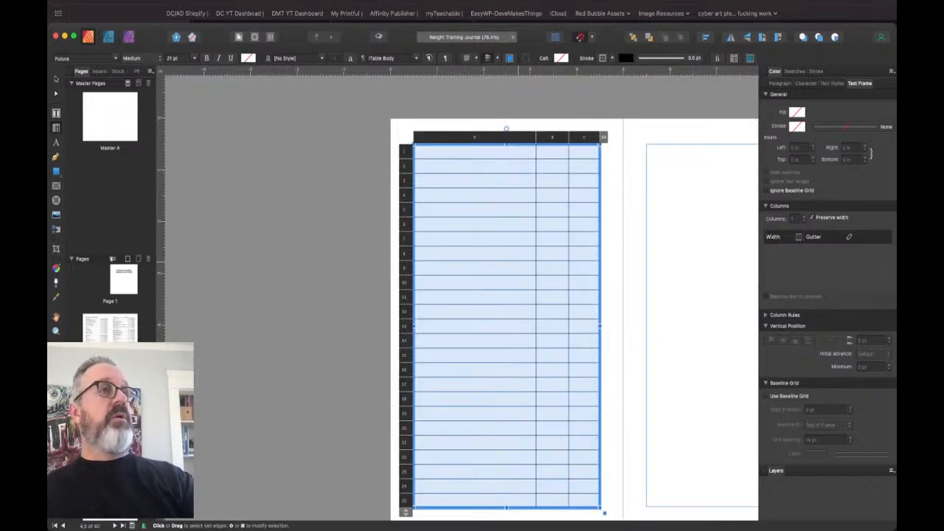
key("super+v")
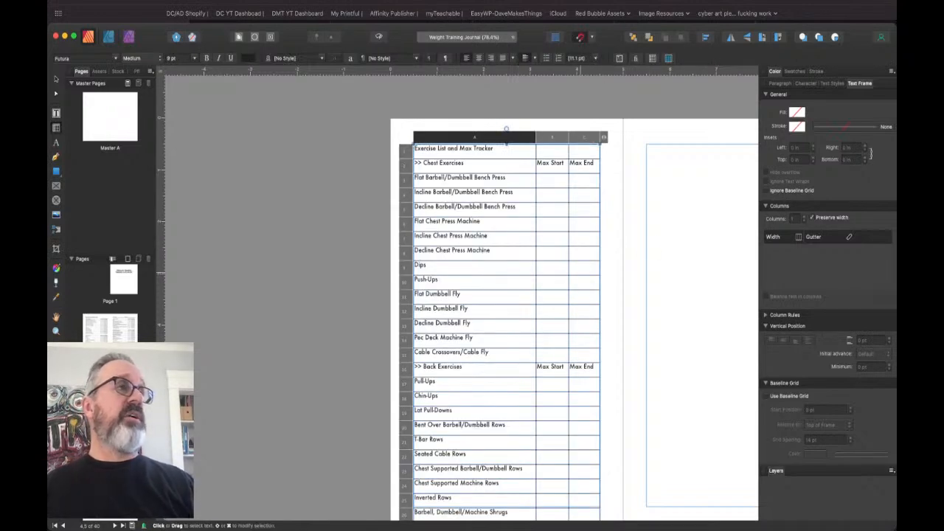
- Remove the surplus rows from the end of the pasted table so it finishes at row 25, Inverted Rows, within the margin
scroll(579, 295, "down", 2)
scroll(601, 295, "down", 5)
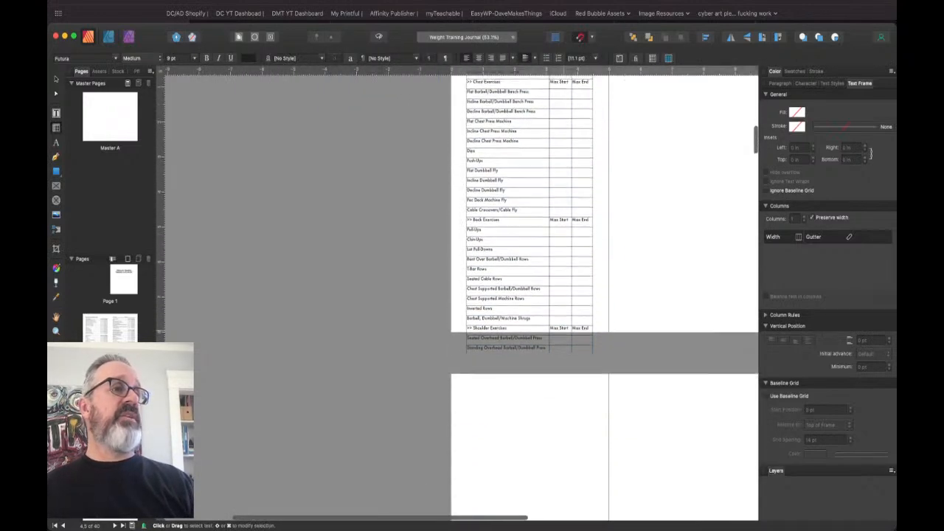
scroll(601, 295, "down", 10)
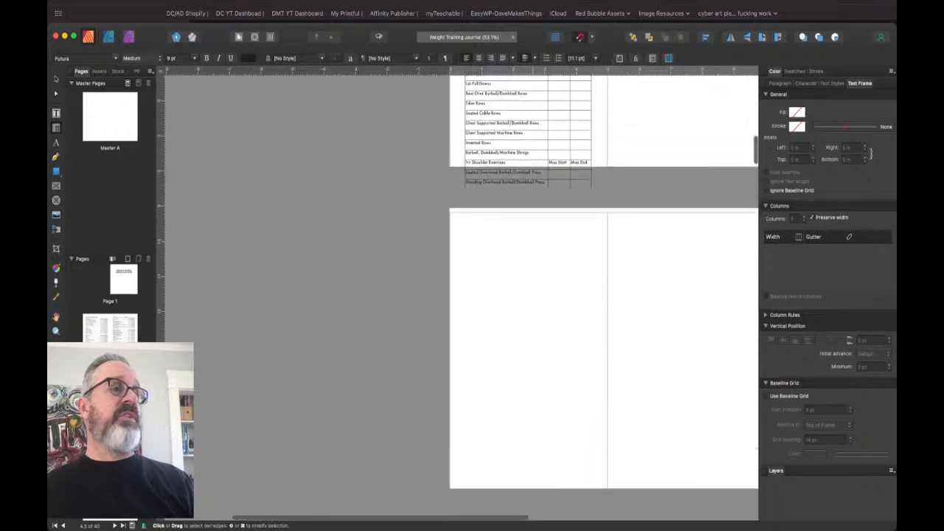
scroll(601, 295, "down", 5)
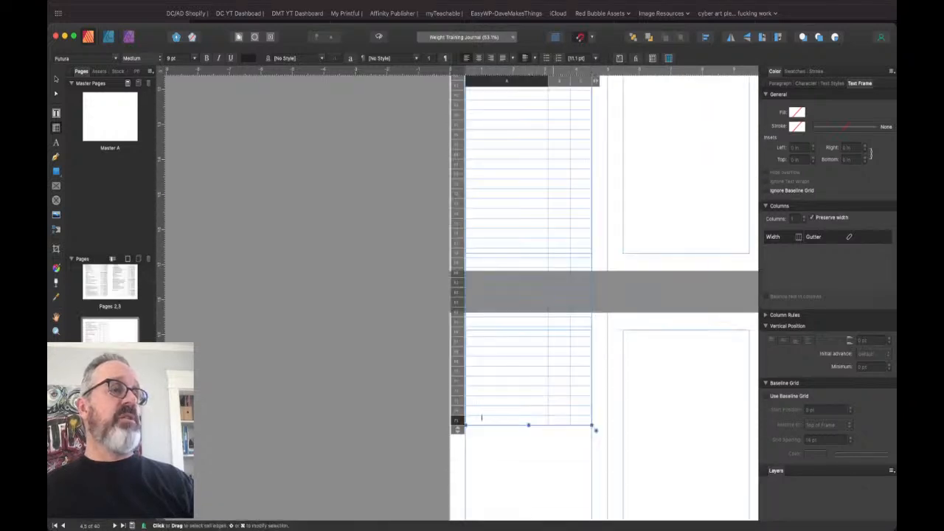
scroll(481, 418, "up", 10)
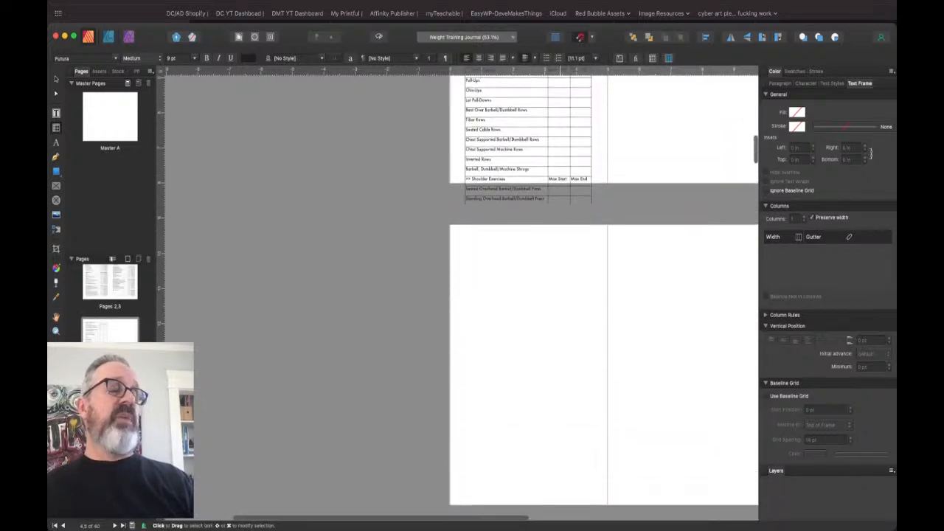
scroll(482, 428, "down", 5)
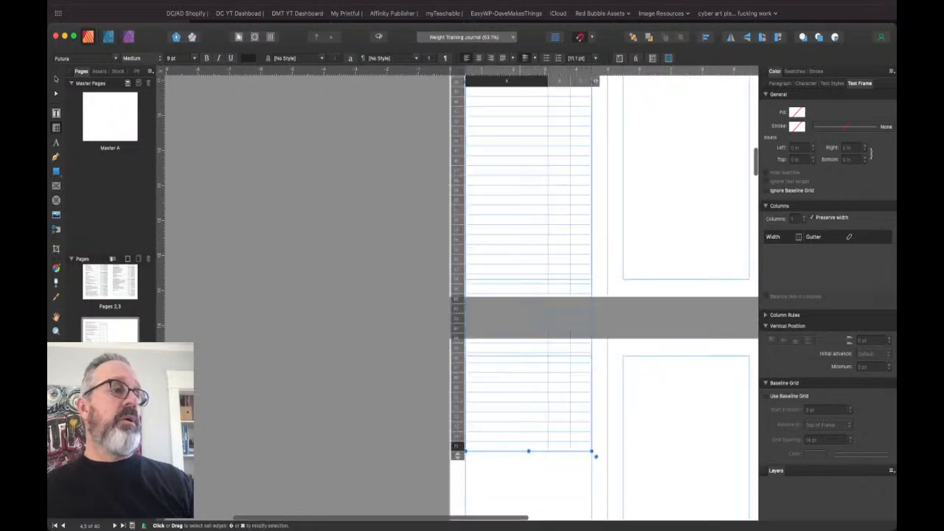
left_click_drag(457, 455, 458, 190)
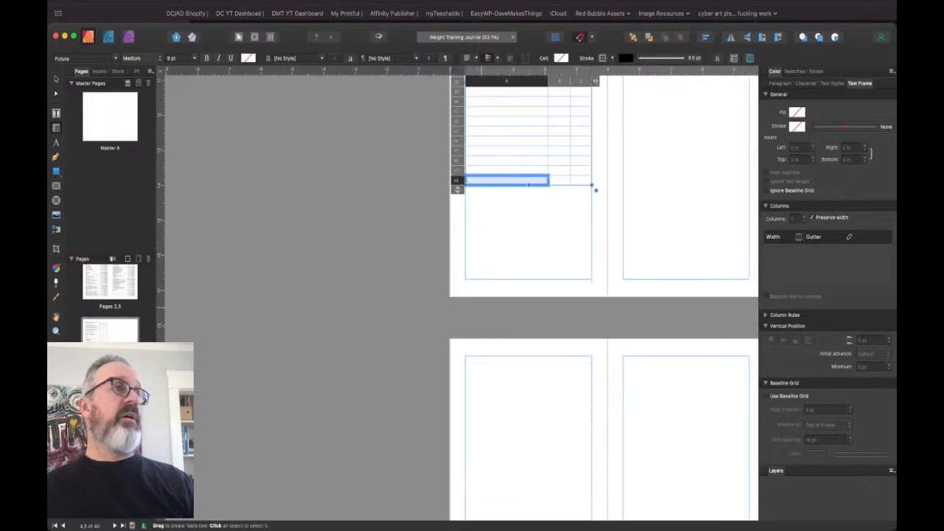
scroll(479, 199, "up", 5)
left_click_drag(456, 367, 456, 347)
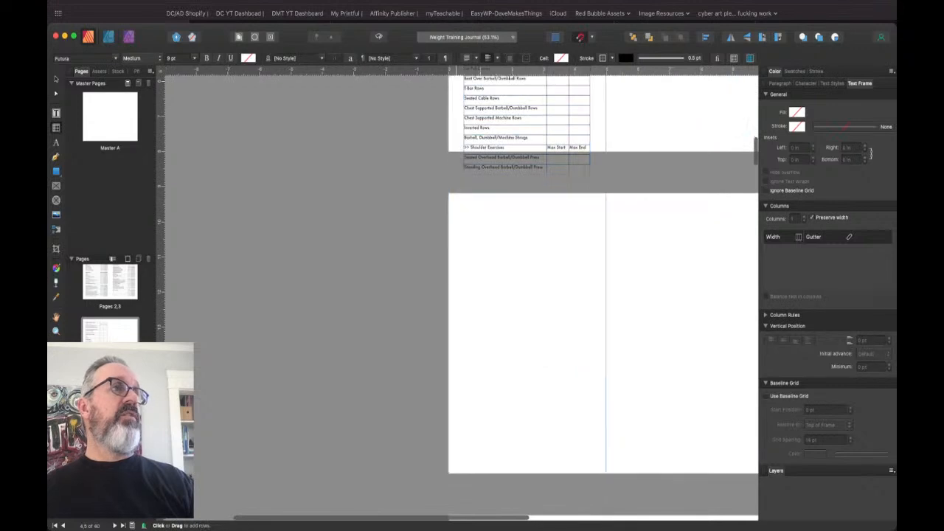
left_click_drag(457, 176, 456, 137)
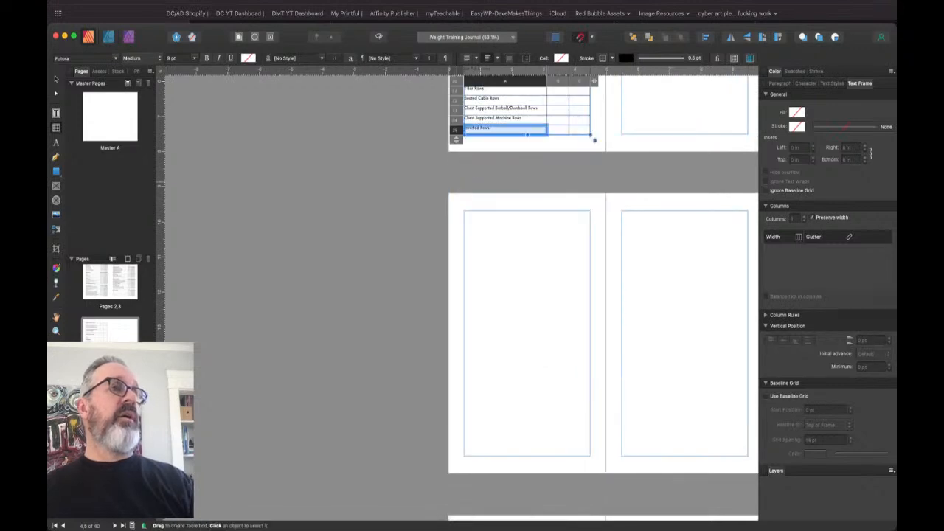
scroll(555, 188, "up", 4)
scroll(601, 295, "up", 4)
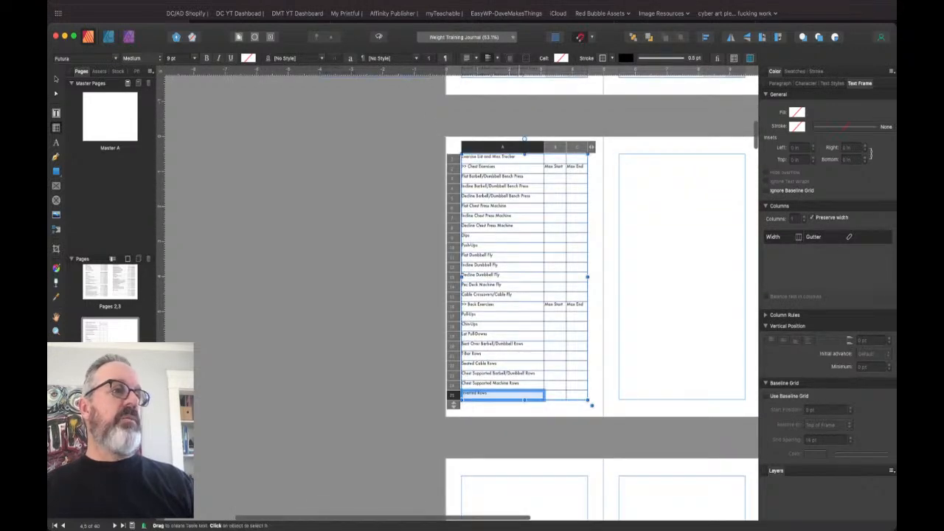
key("Escape")
- Delete the linked Triceps, Quadriceps and Hamstring text frame on the pasteboard beside the exercise spread
scroll(457, 295, "right", 3)
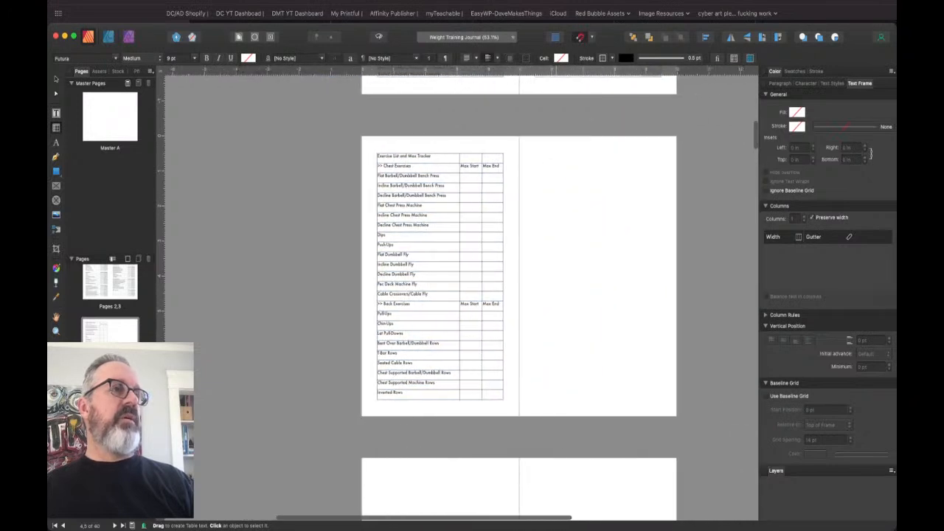
scroll(279, 236, "up", 1)
left_click(279, 236)
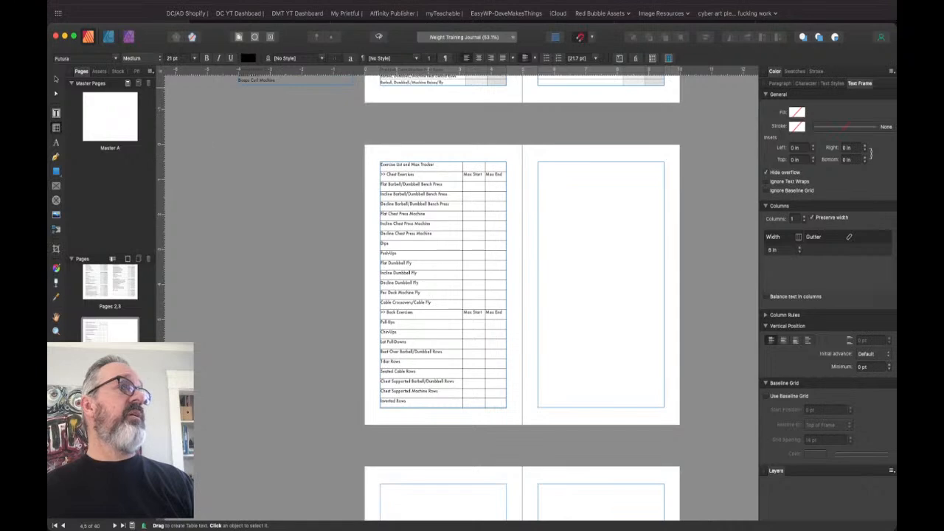
key("v")
scroll(457, 295, "up", 5)
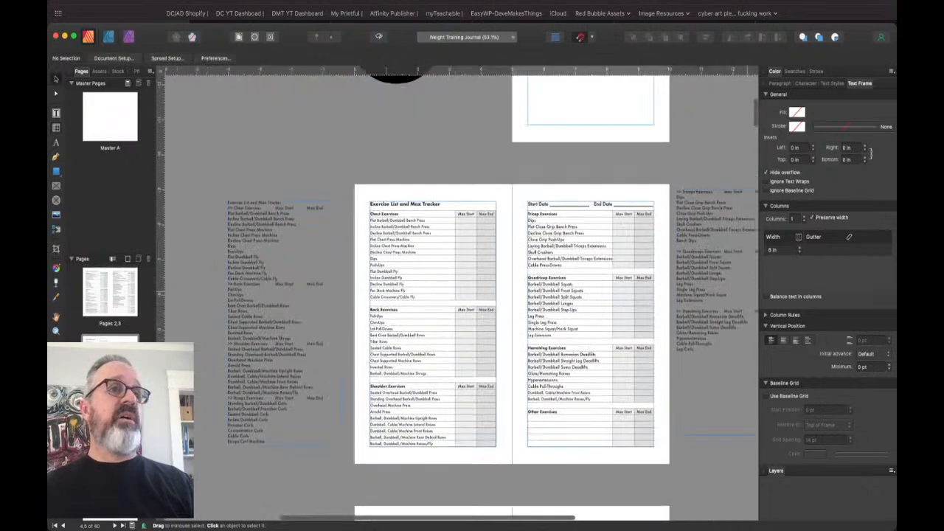
left_click(284, 318)
scroll(457, 296, "right", 5)
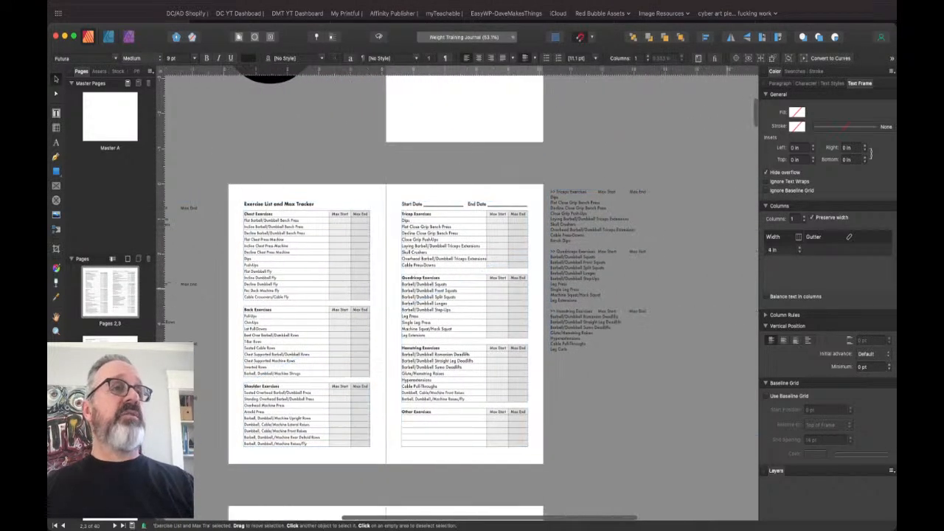
left_click(208, 397)
scroll(457, 295, "left", 5)
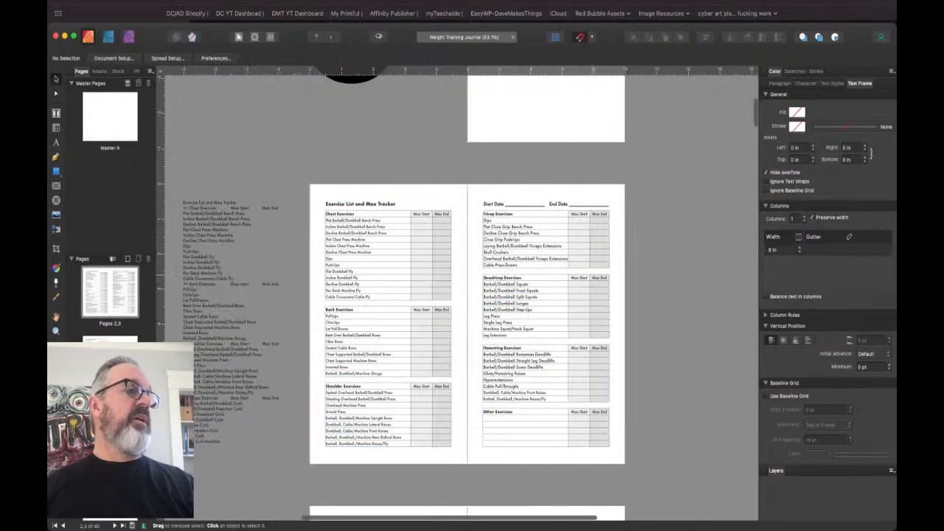
- Flow the overflow text of the remaining exercise frame into a new frame on the opposite side of the spread, about page-margin height
left_click(339, 324)
scroll(391, 399, "up", 5)
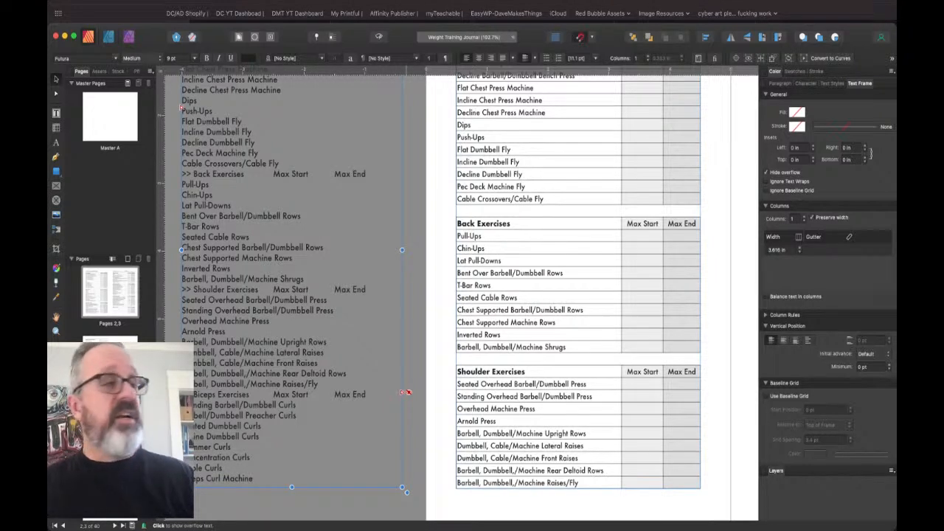
scroll(405, 392, "down", 3)
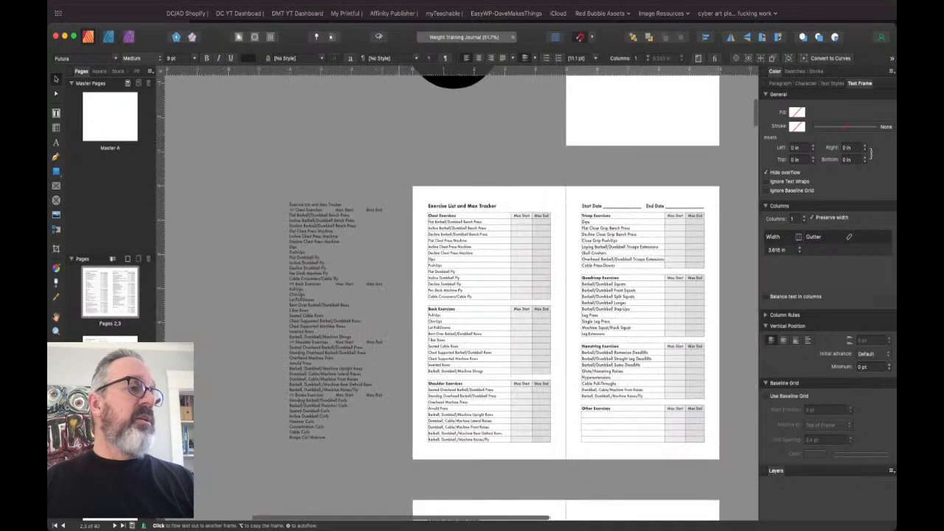
left_click(405, 392)
scroll(516, 295, "right", 5)
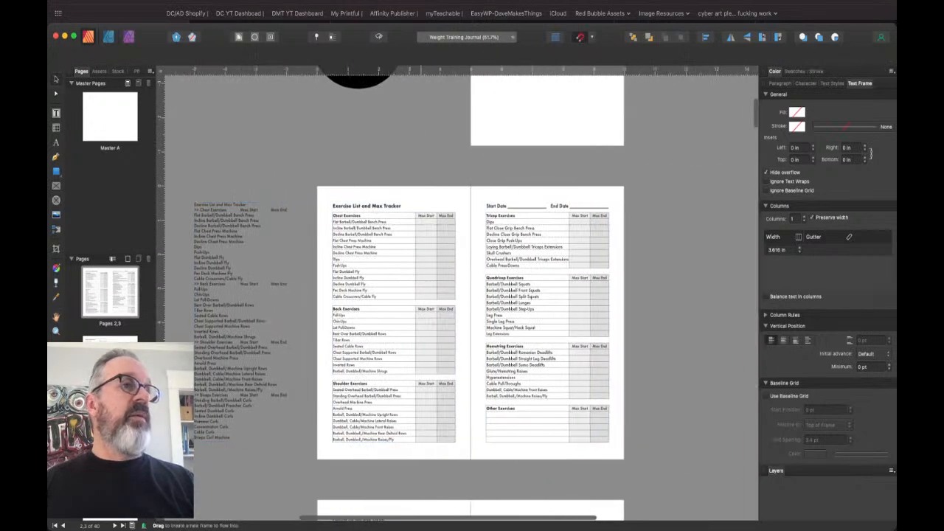
left_click_drag(601, 203, 708, 452)
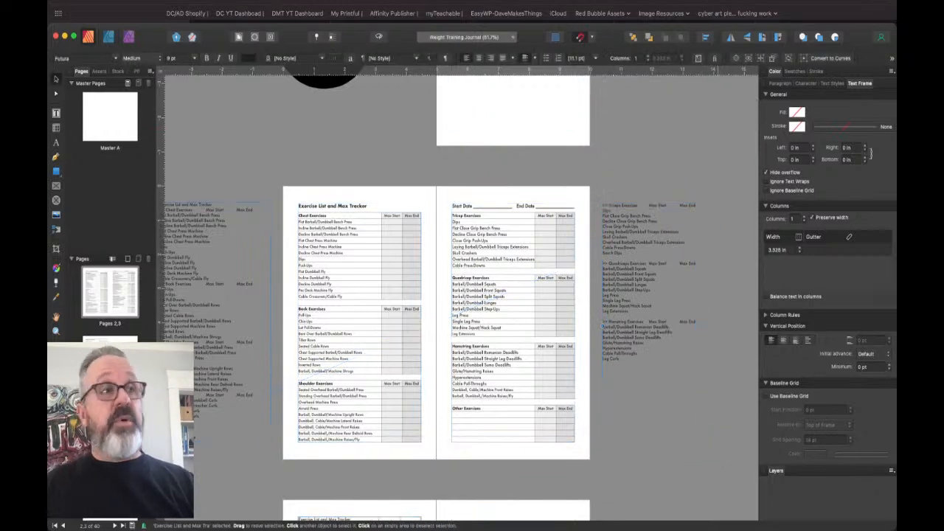
- Review the filled exercise table on the left page of the spread below and leave nothing selected
scroll(443, 295, "down", 5)
left_click(361, 310)
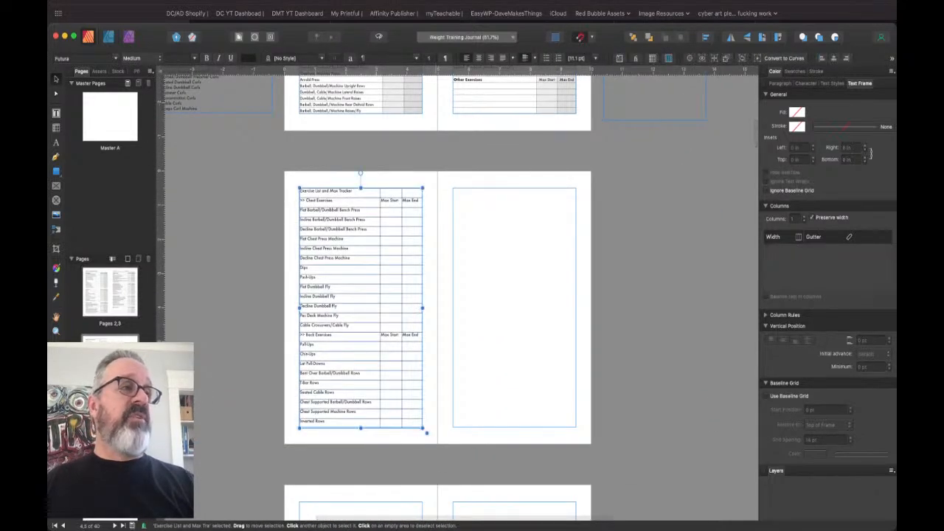
scroll(421, 432, "up", 3)
scroll(422, 431, "down", 1)
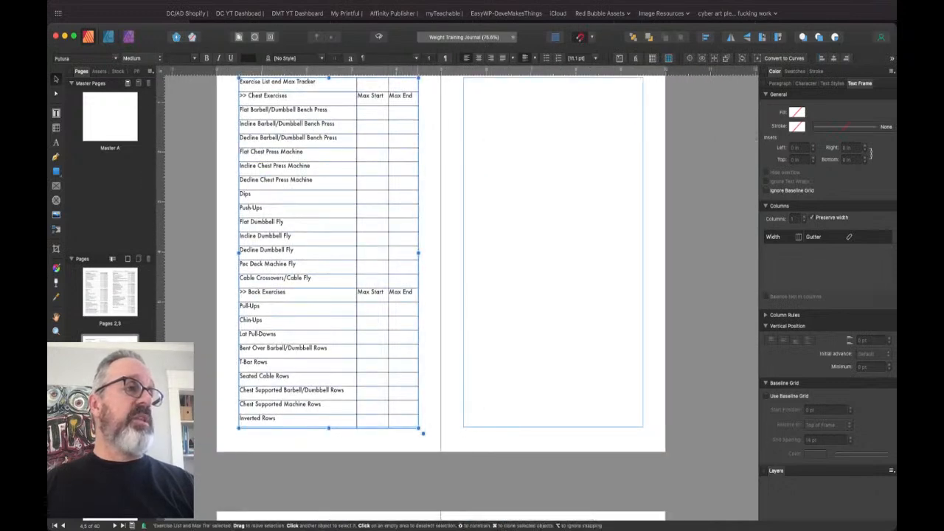
scroll(440, 280, "up", 3)
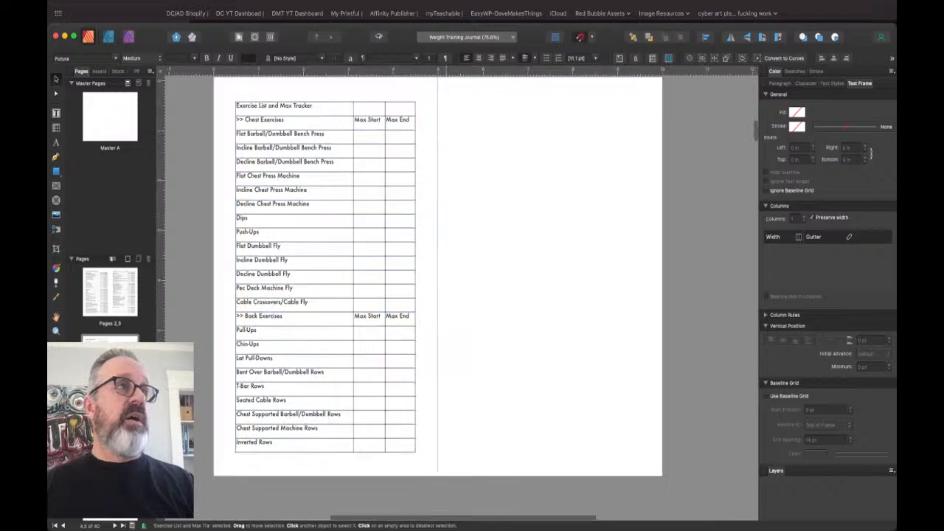
key("Escape")
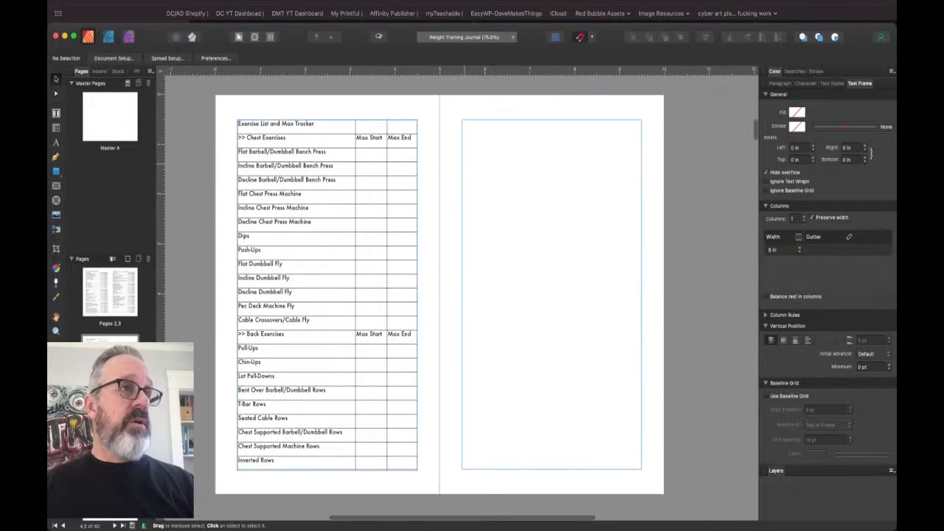
- Compare the pasted exercise table with the finished Exercise List and Max Tracker spread above it and the empty spread below
scroll(443, 295, "left", 1)
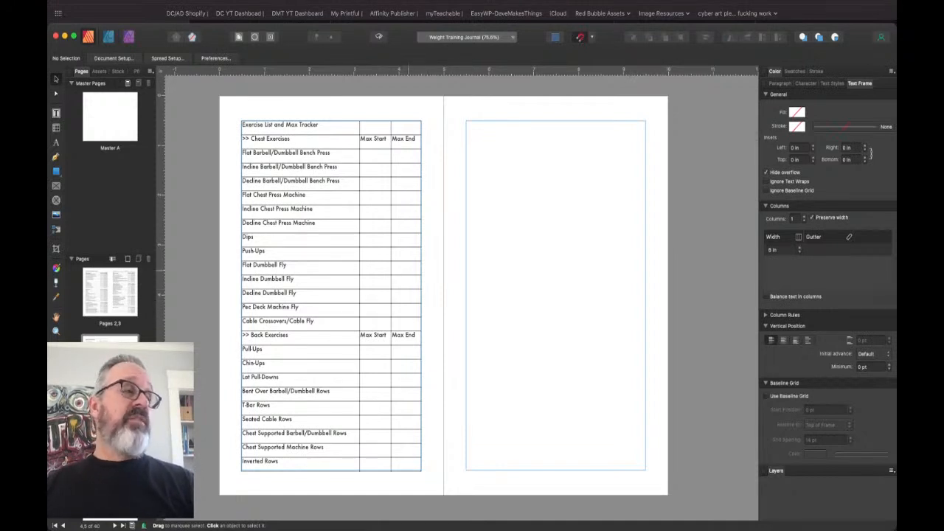
scroll(442, 295, "down", 4)
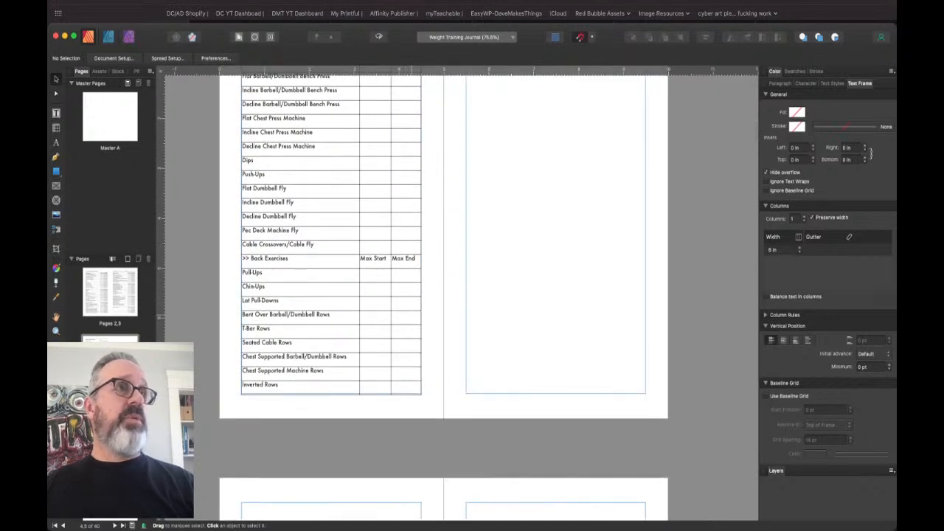
scroll(443, 295, "down", 15)
scroll(442, 295, "down", 6)
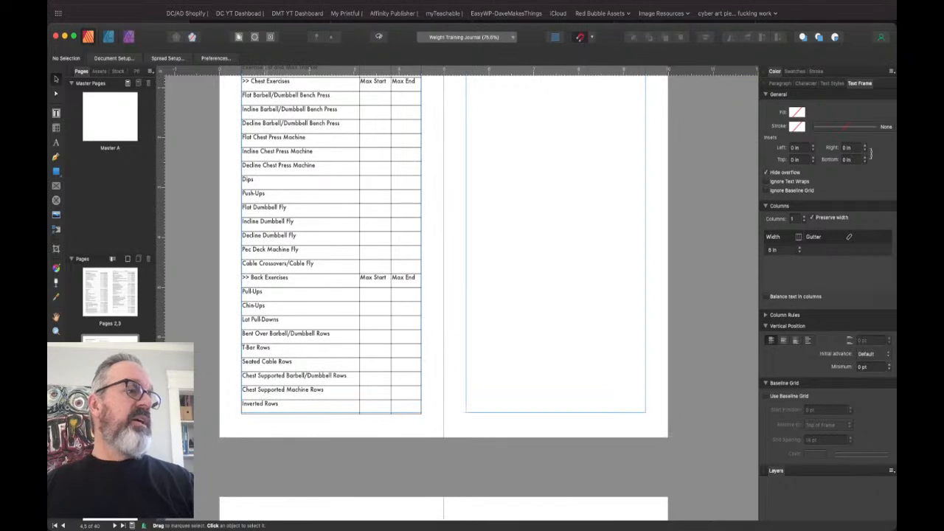
scroll(465, 295, "left", 3)
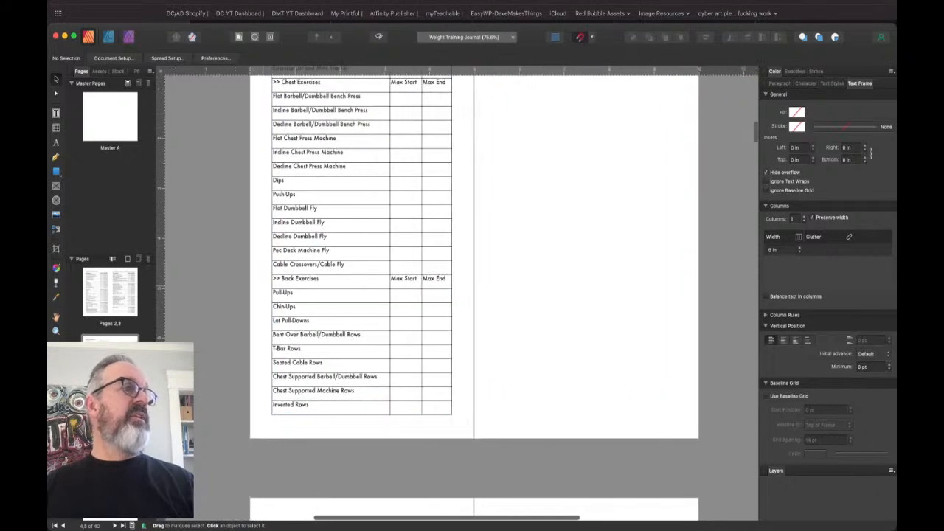
scroll(457, 295, "up", 10)
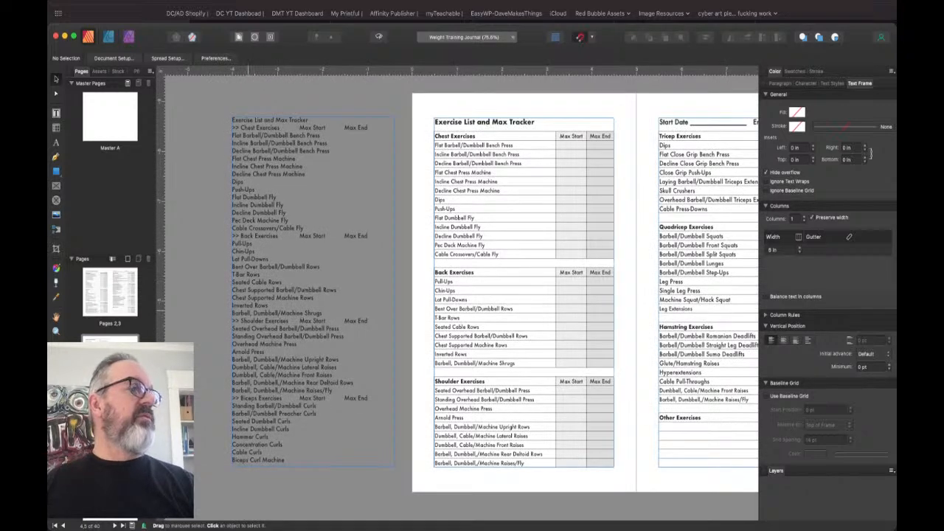
scroll(457, 295, "right", 6)
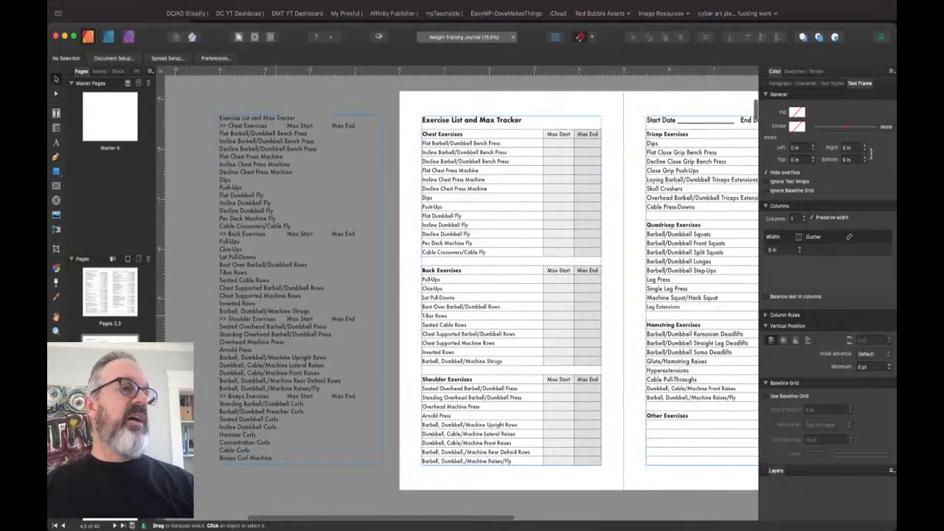
key("ctrl+z")
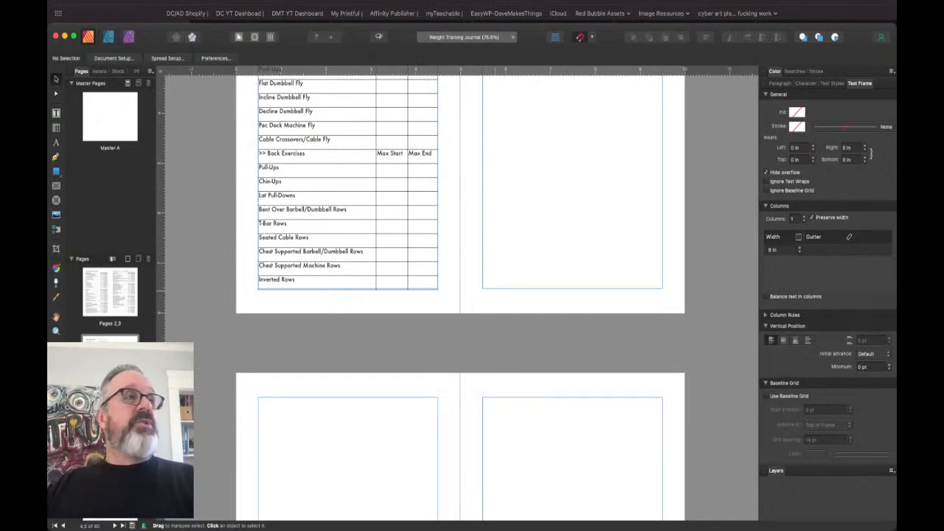
- Examine the formatted Exercise List and Max Tracker spread closely, including its section headings and the Max Start and Max End columns
scroll(460, 295, "up", 5)
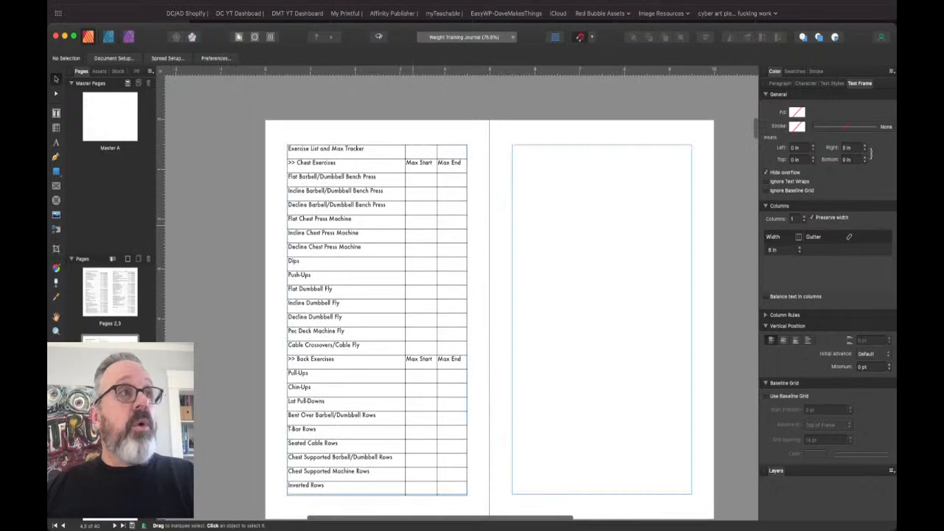
scroll(486, 295, "up", 2)
scroll(487, 295, "up", 10)
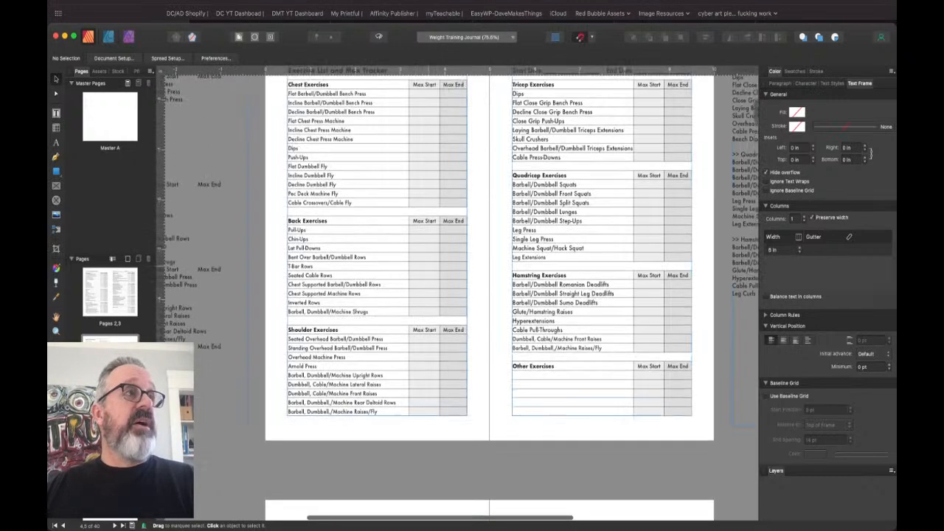
scroll(487, 295, "up", 2)
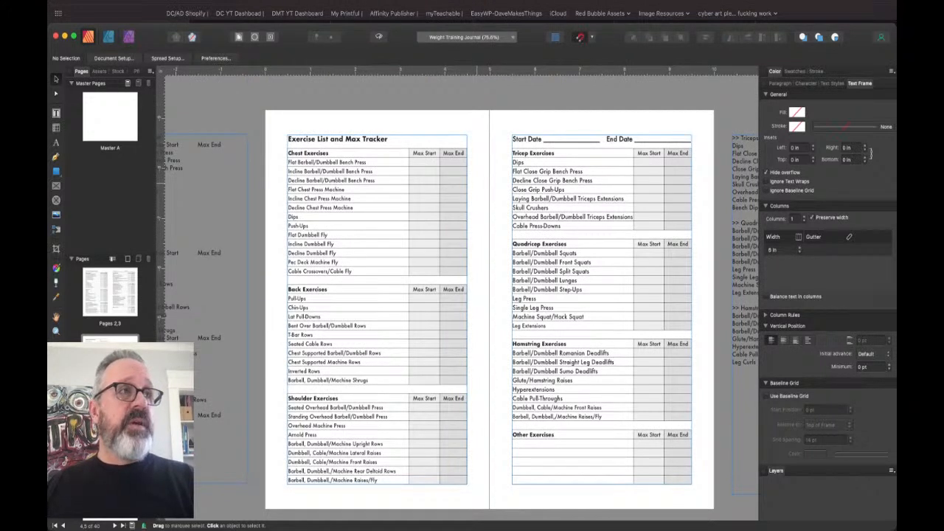
scroll(458, 299, "down", 2)
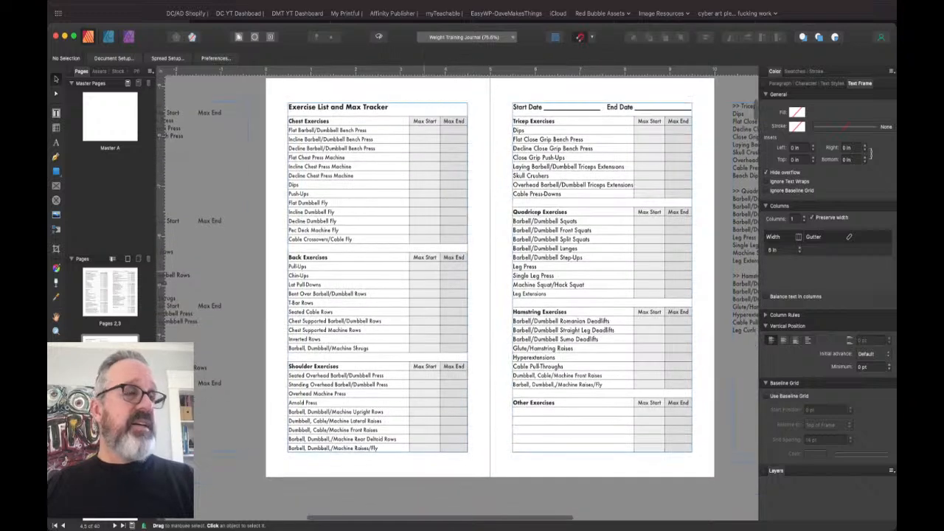
scroll(458, 293, "up", 1)
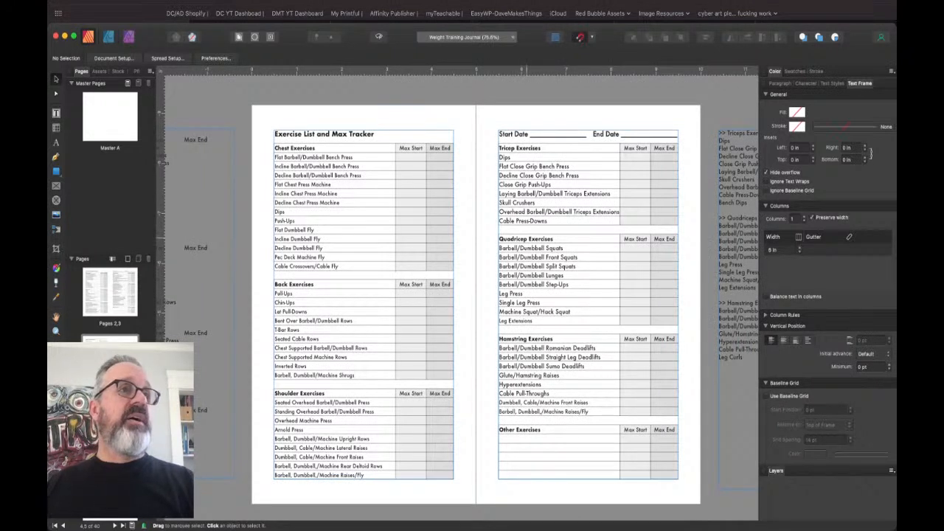
left_click(588, 304)
left_click(710, 247)
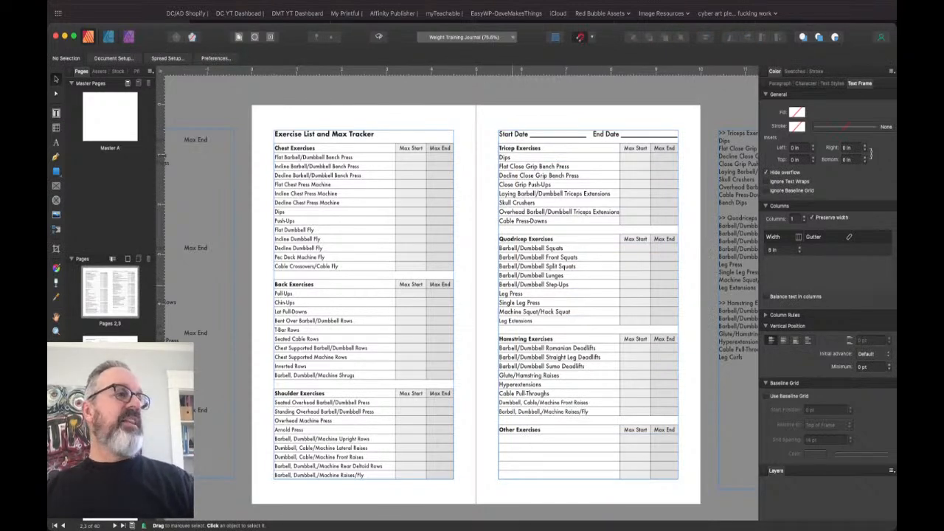
scroll(318, 360, "up", 5)
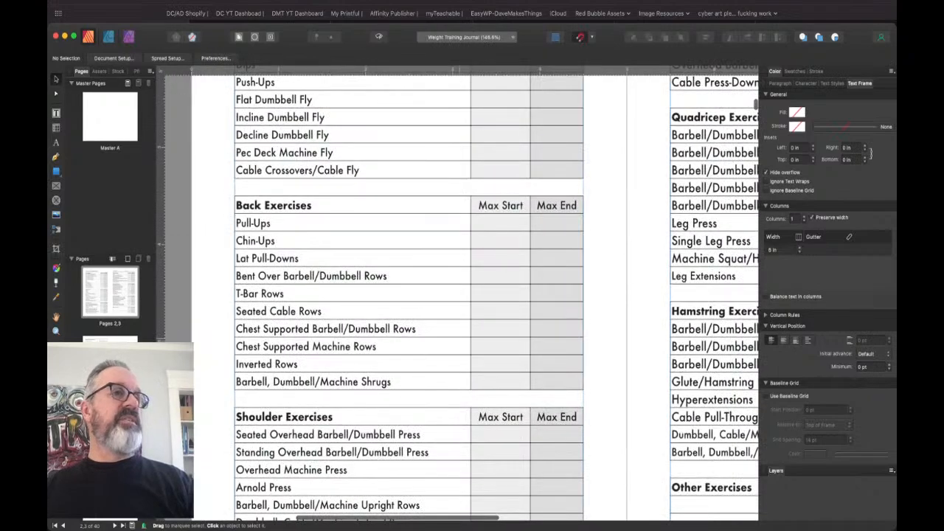
scroll(317, 360, "right", 2)
scroll(317, 360, "down", 5)
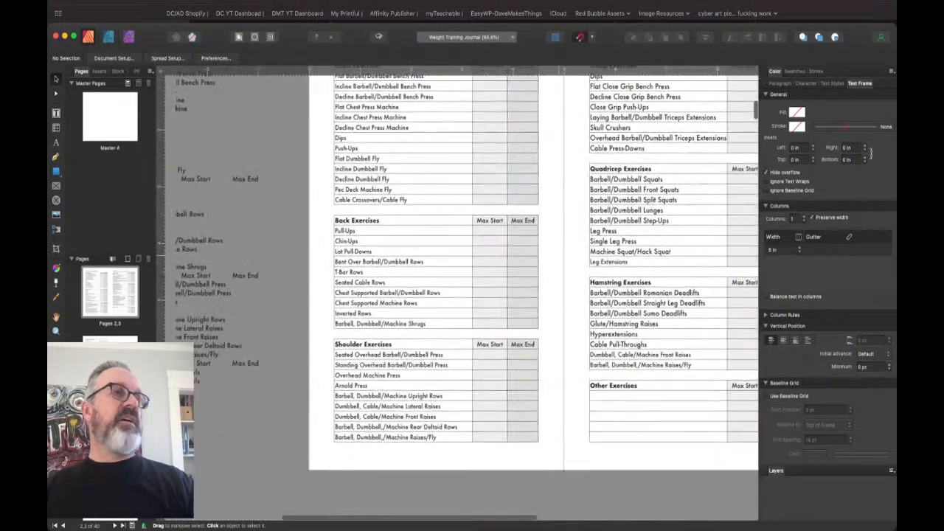
scroll(317, 361, "down", 3)
scroll(317, 360, "right", 2)
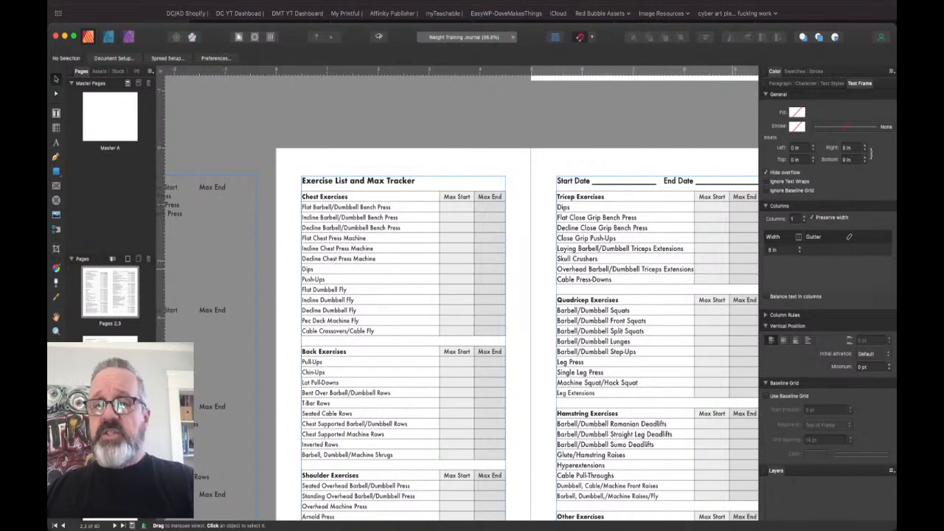
- Compare the unformatted exercise lists on both sides of the pasteboard with the formatted tables on pages 2 and 3
key("super+Tab")
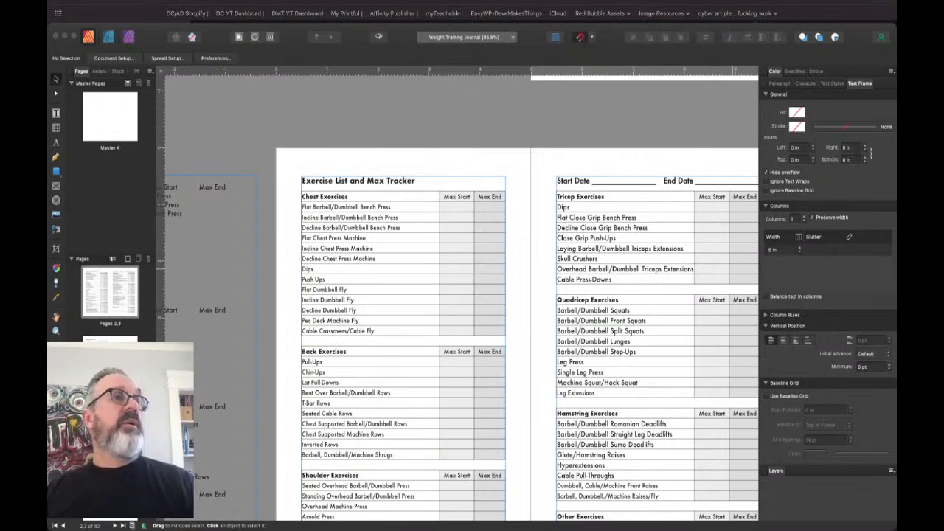
scroll(514, 200, "down", 5)
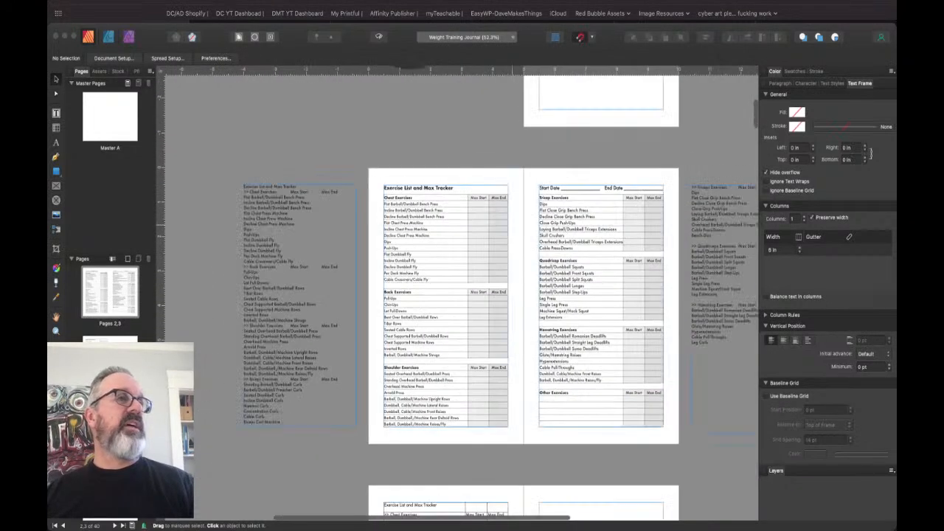
scroll(514, 199, "right", 1)
scroll(656, 311, "up", 5)
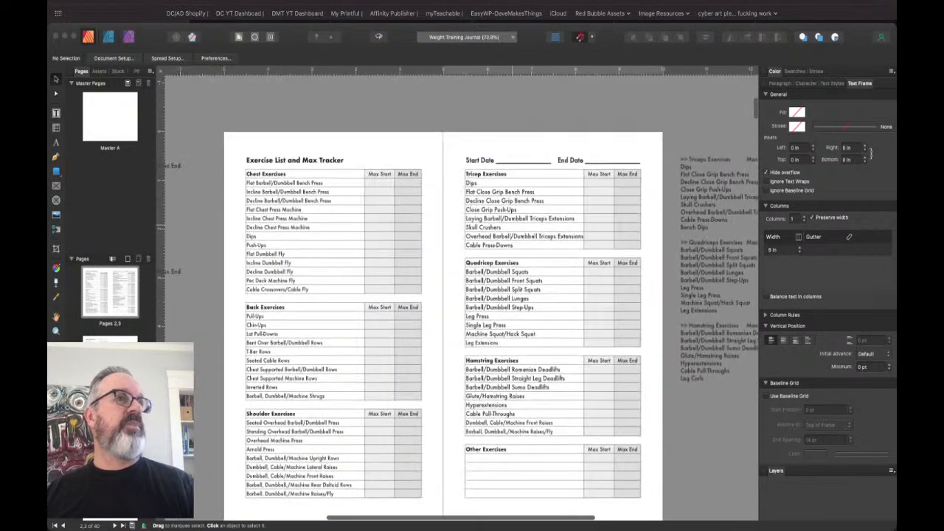
scroll(462, 295, "right", 5)
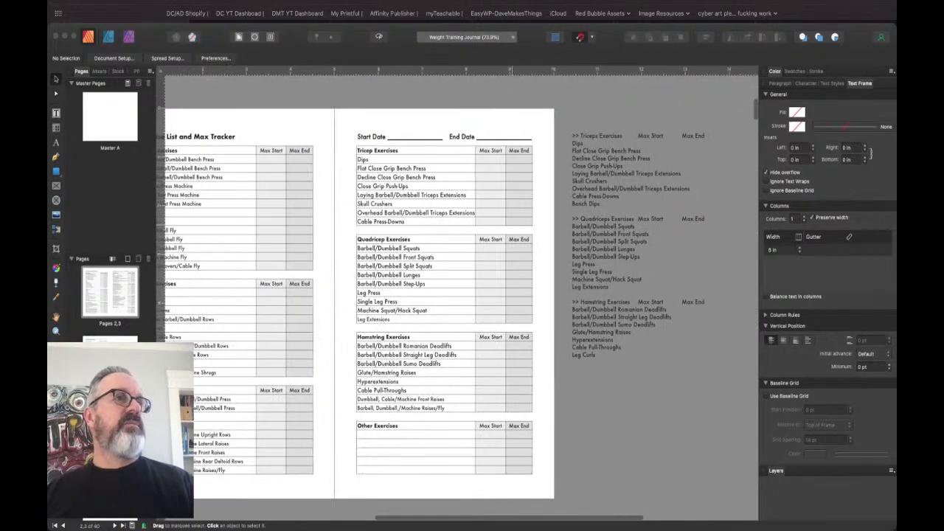
scroll(463, 295, "left", 10)
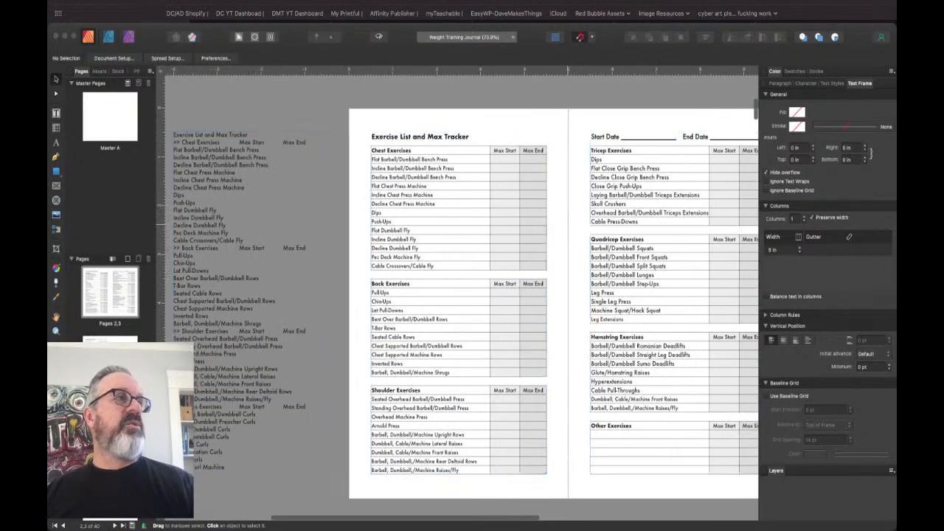
scroll(462, 295, "left", 1)
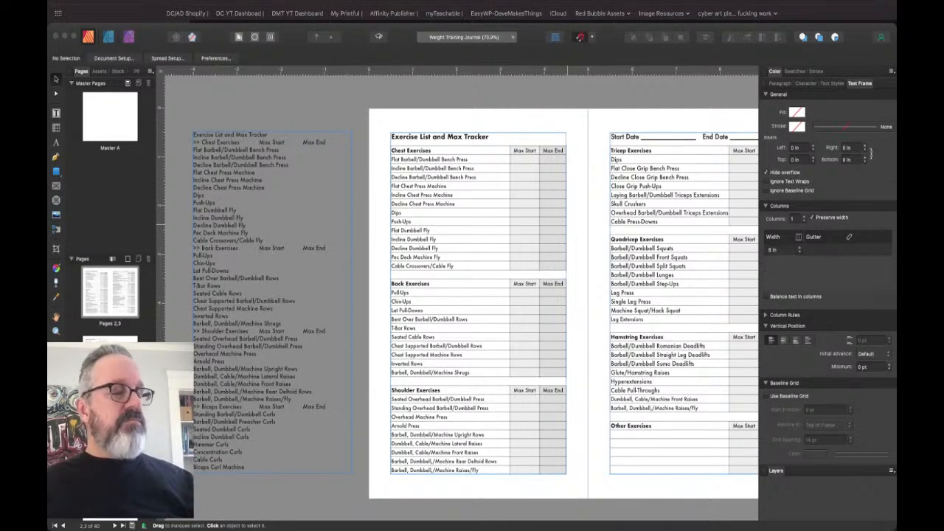
- Move the kettlebell image on the pasteboard beside the title page slightly up and closer to the page, leaving nothing selected
scroll(567, 224, "up", 10)
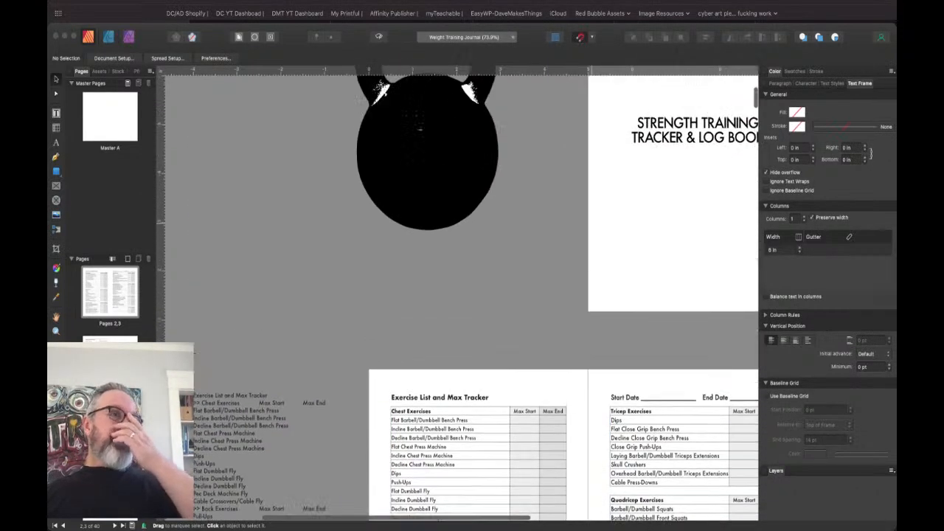
scroll(567, 224, "right", 3)
scroll(568, 224, "up", 5)
scroll(567, 223, "right", 2)
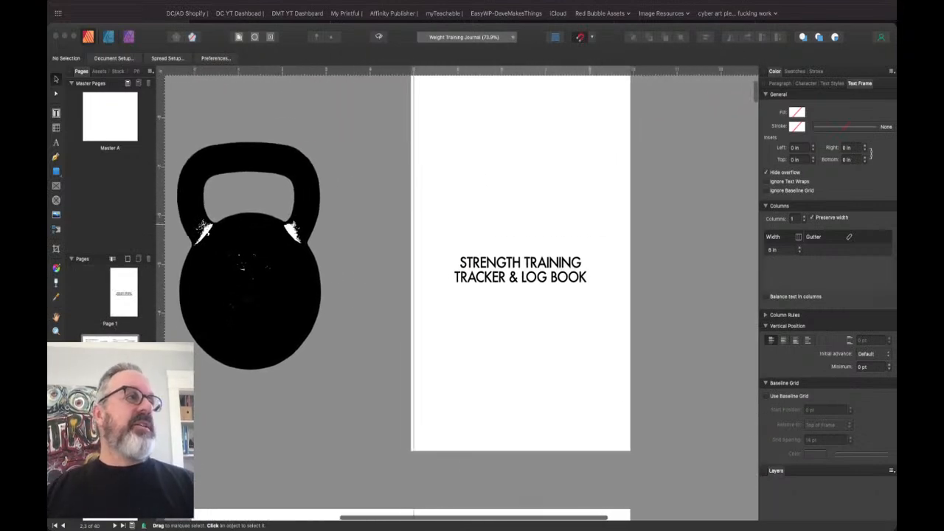
scroll(472, 295, "left", 1)
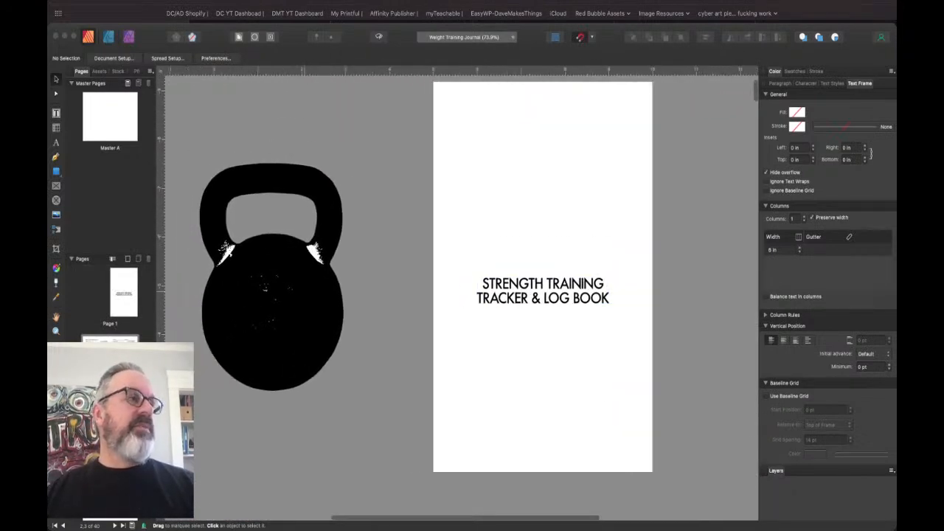
left_click_drag(225, 247, 253, 219)
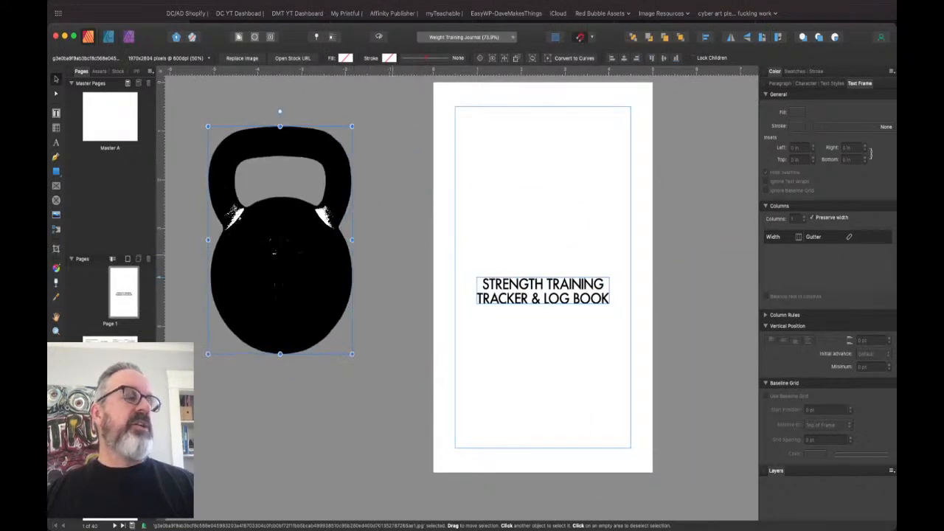
left_click(407, 285)
key("super+minus")
scroll(407, 286, "up", 3)
scroll(499, 331, "up", 1)
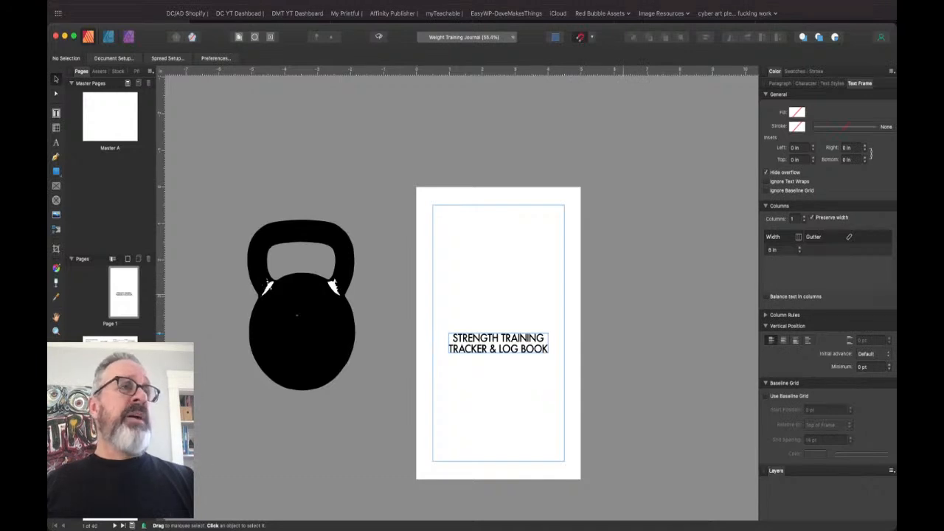
- Switch to the browser, review the trim size table on the KDP Print Options help page, and return to Affinity Publisher
scroll(457, 295, "down", 3)
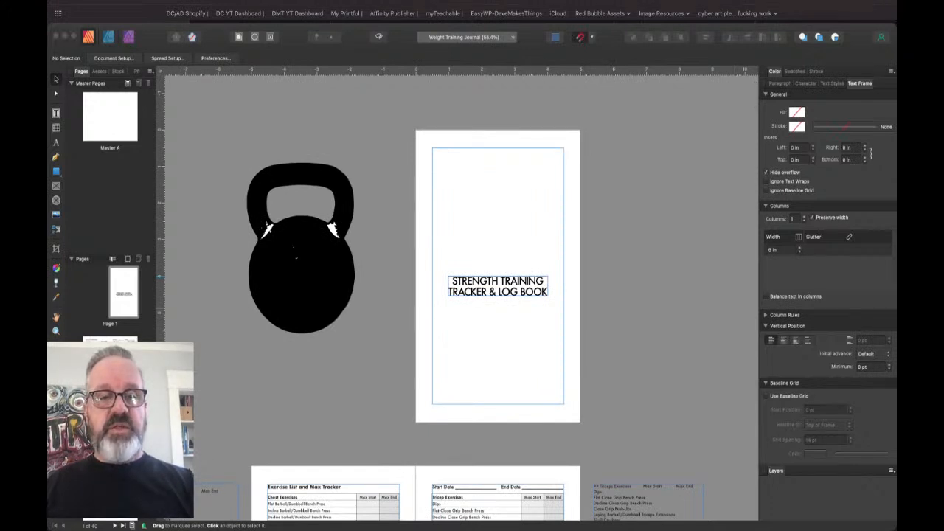
key("super+Tab")
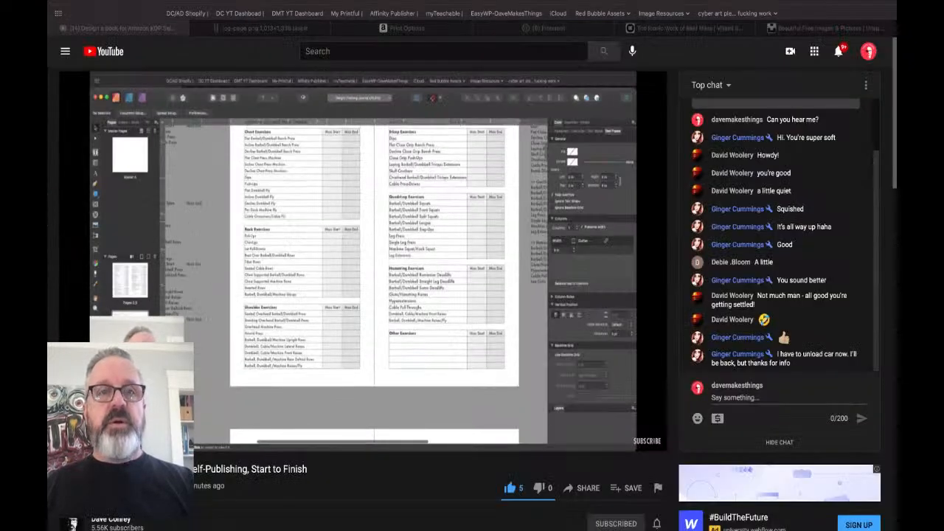
left_click(402, 28)
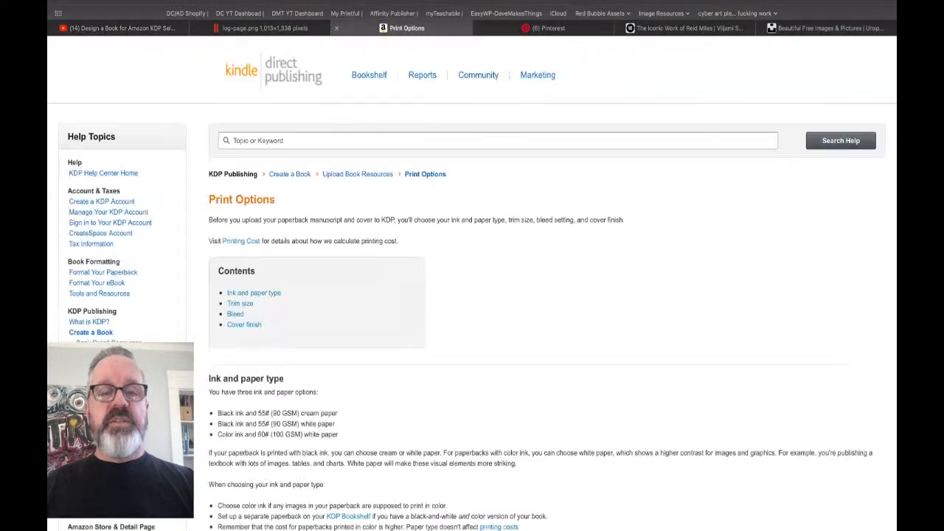
scroll(472, 295, "down", 1)
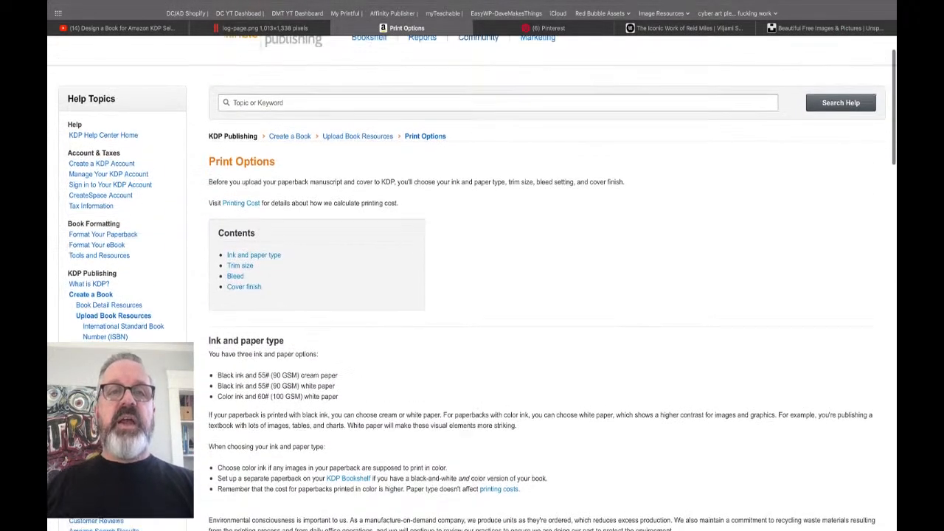
scroll(472, 295, "up", 1)
scroll(472, 295, "down", 12)
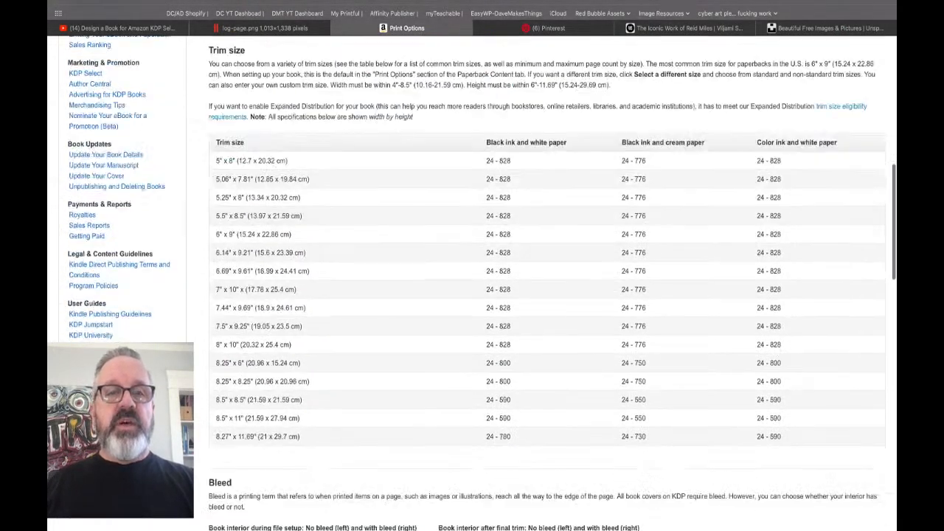
scroll(472, 295, "down", 1)
scroll(472, 295, "up", 1)
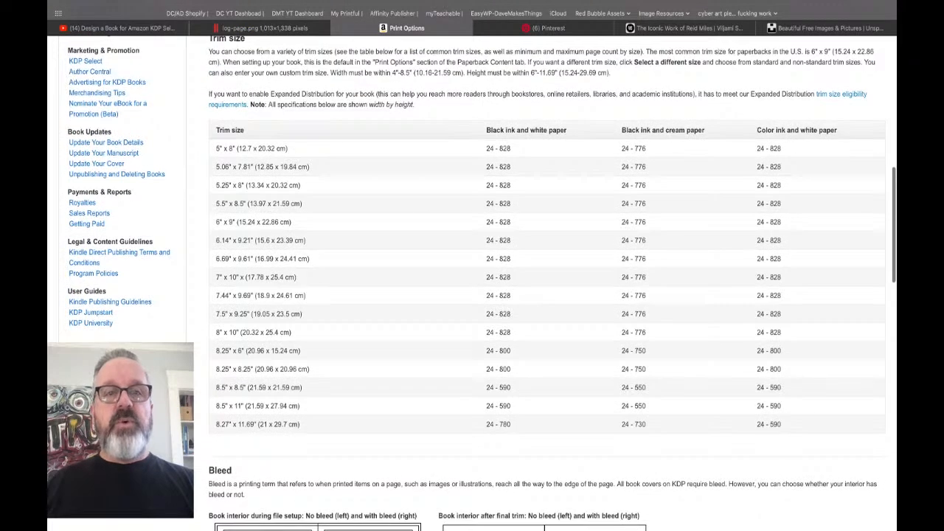
scroll(472, 295, "up", 1)
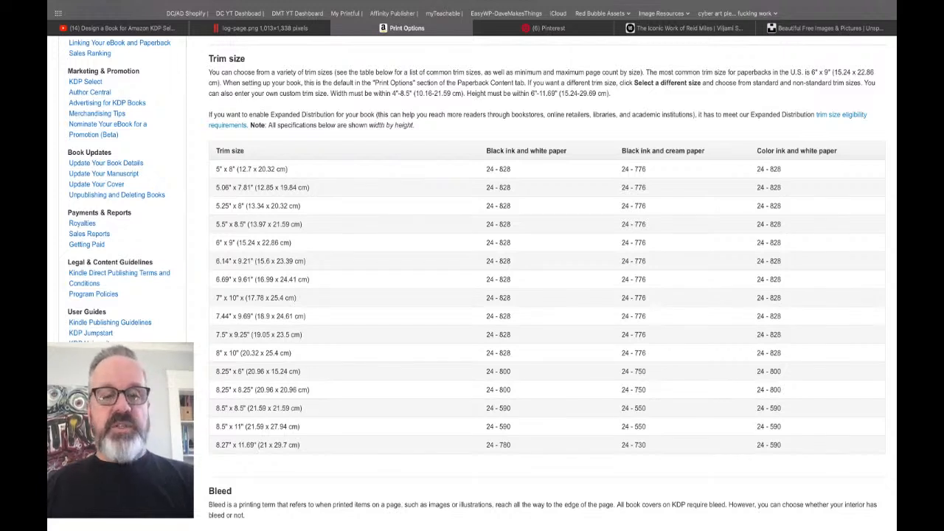
key("super+Tab")
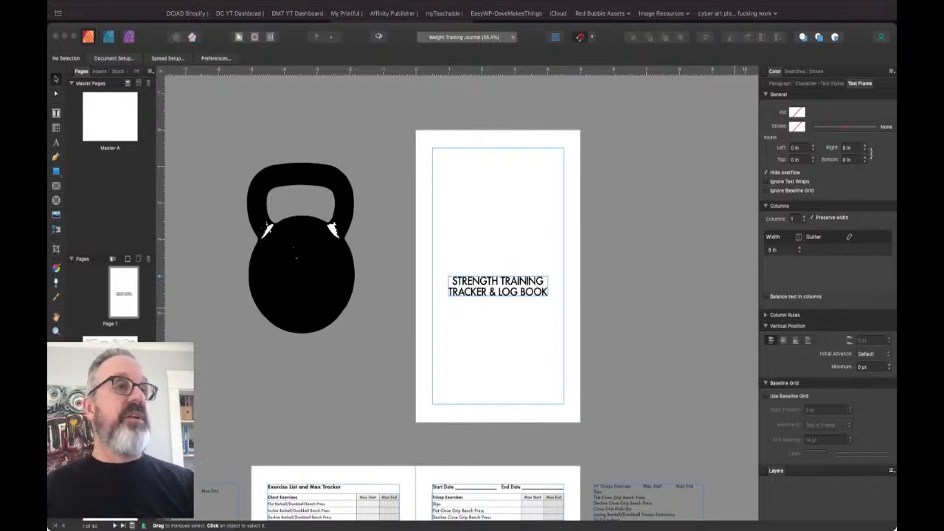
- Review the title page, the Exercise List and Max Tracker spread, and the blank spread on pages 4 and 5
left_click(601, 248)
scroll(601, 248, "left", 2)
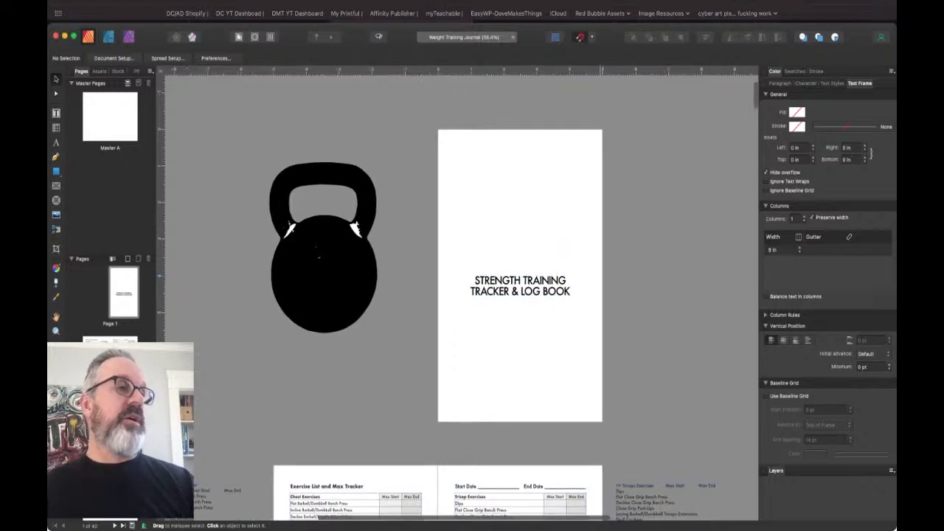
scroll(472, 295, "down", 10)
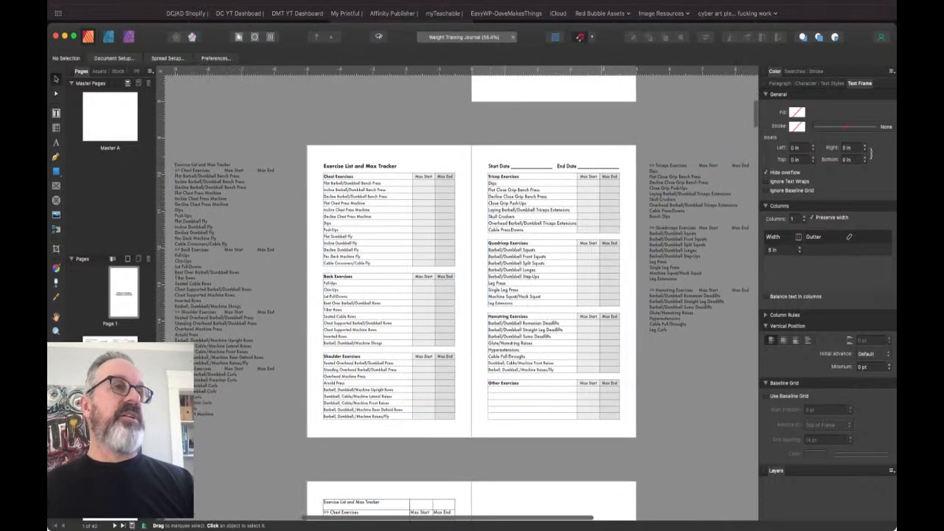
scroll(472, 295, "down", 5)
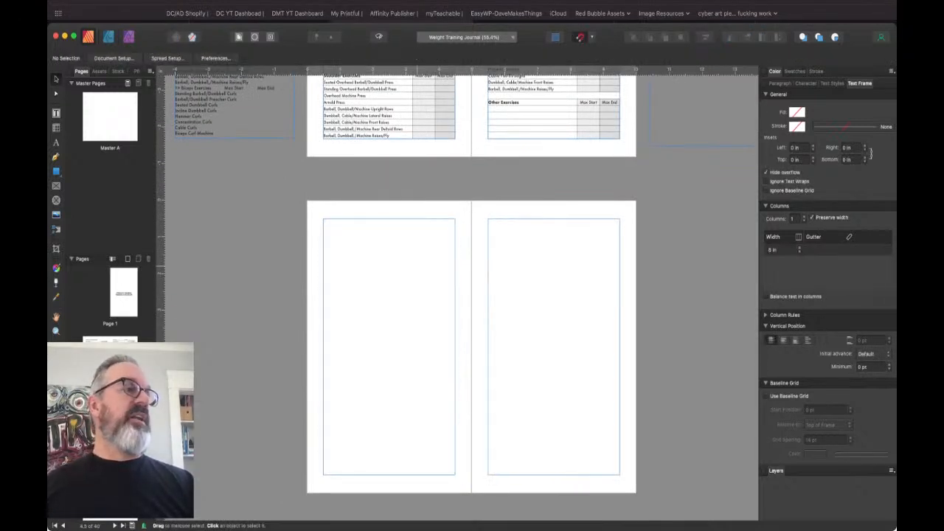
scroll(472, 295, "down", 3)
scroll(472, 295, "up", 3)
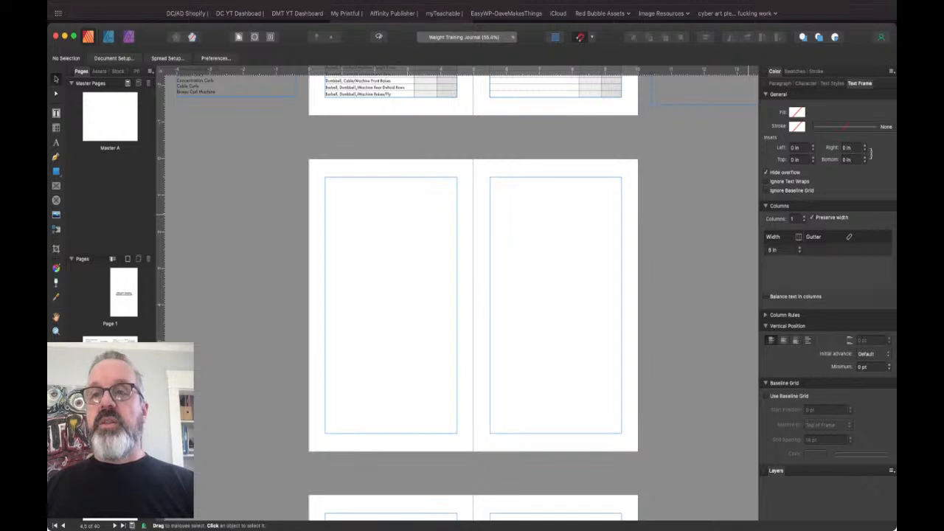
- Switch to the browser, check the live stream chat and the log-page.png reference of a workout page, and return to Affinity Publisher
key("super+Tab")
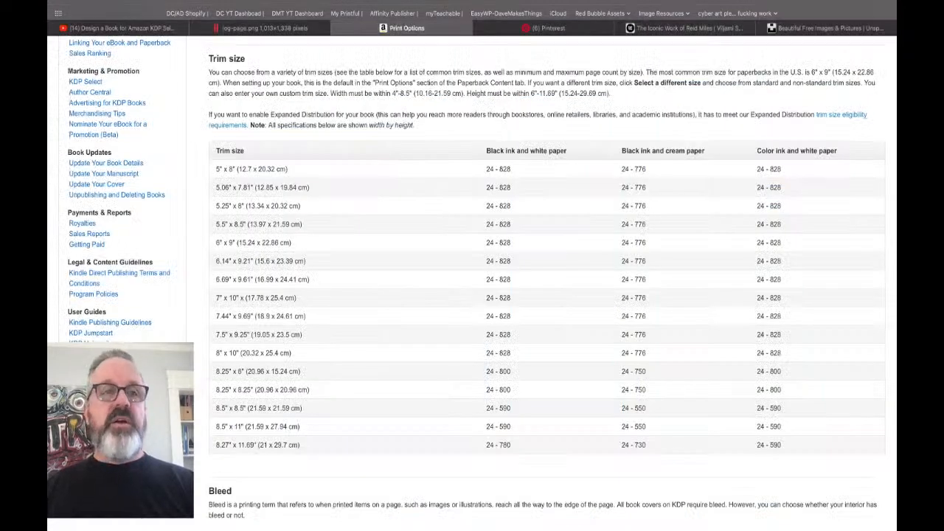
key("ctrl+shift+Tab")
key("ctrl+shift+Tab")
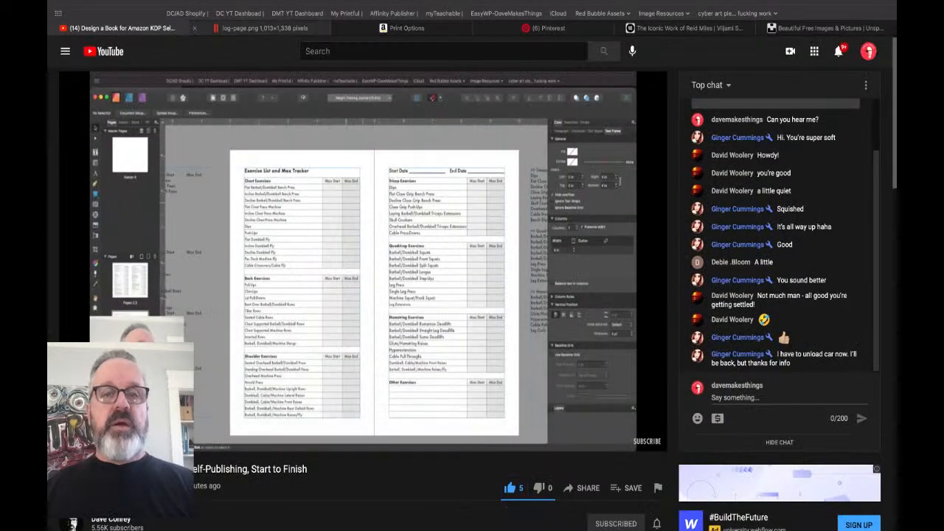
key("ctrl+Tab")
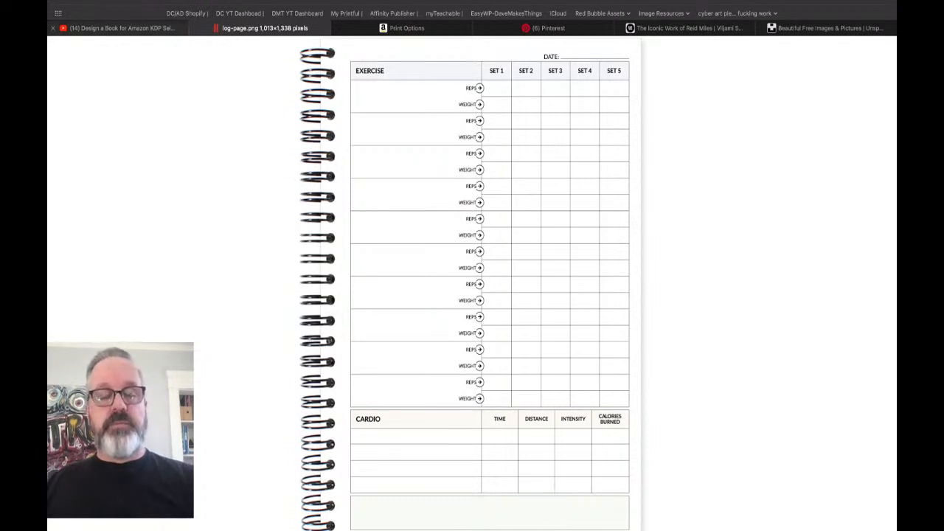
key("super+Tab")
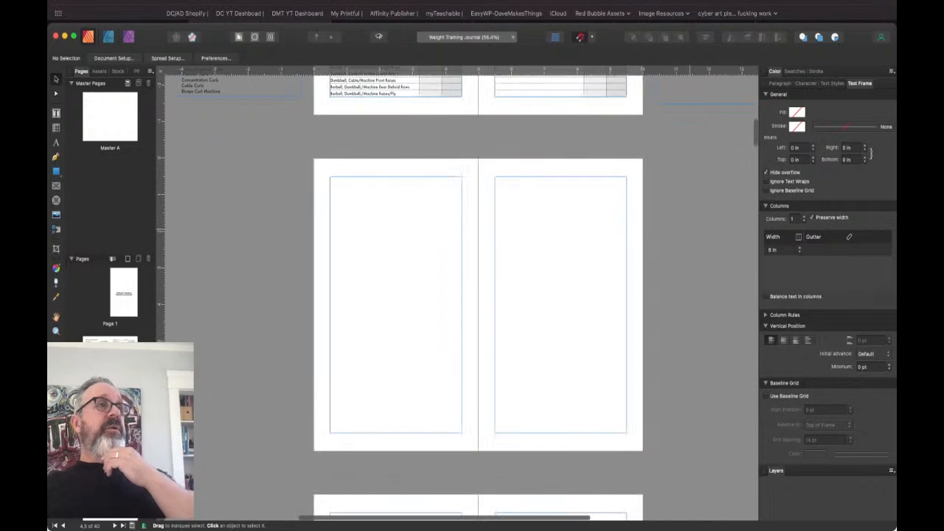
- Try another typeface on the Incline Barbell/Dumbbell Bench Press line in the unformatted list beside page 2, undo it, and reselect the line
scroll(472, 295, "up", 5)
scroll(472, 295, "up", 5)
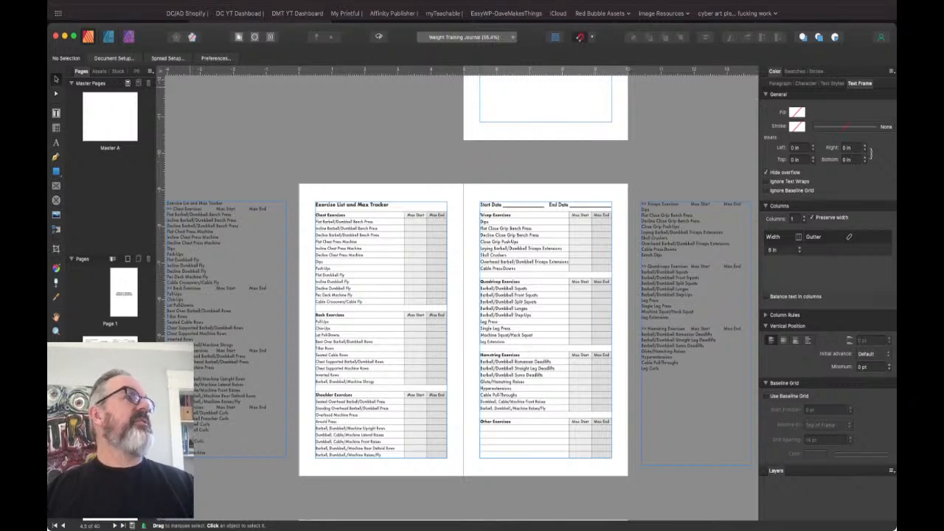
left_click_drag(165, 194, 291, 463)
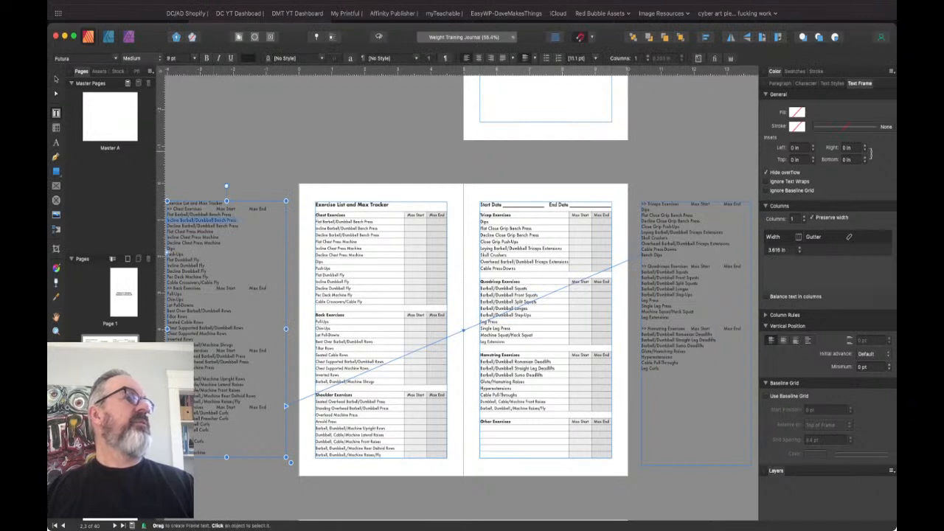
key("Escape")
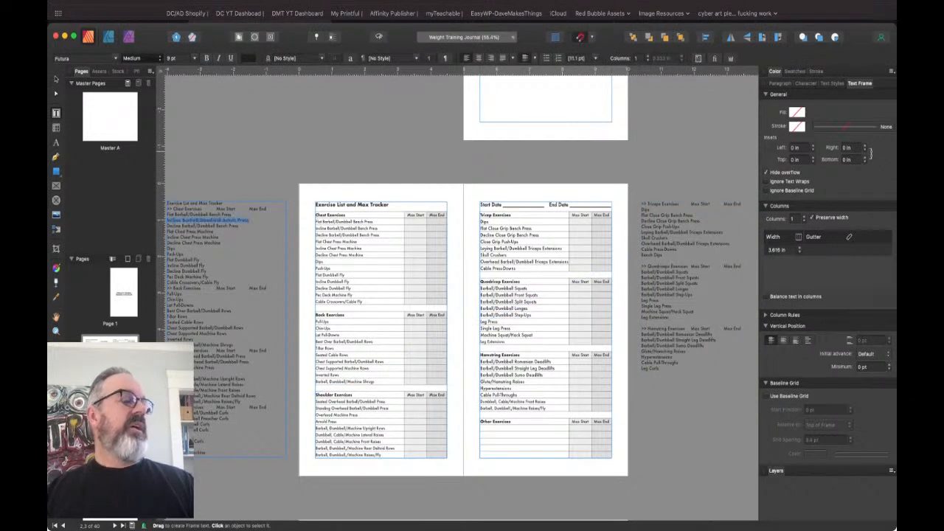
key("super+z")
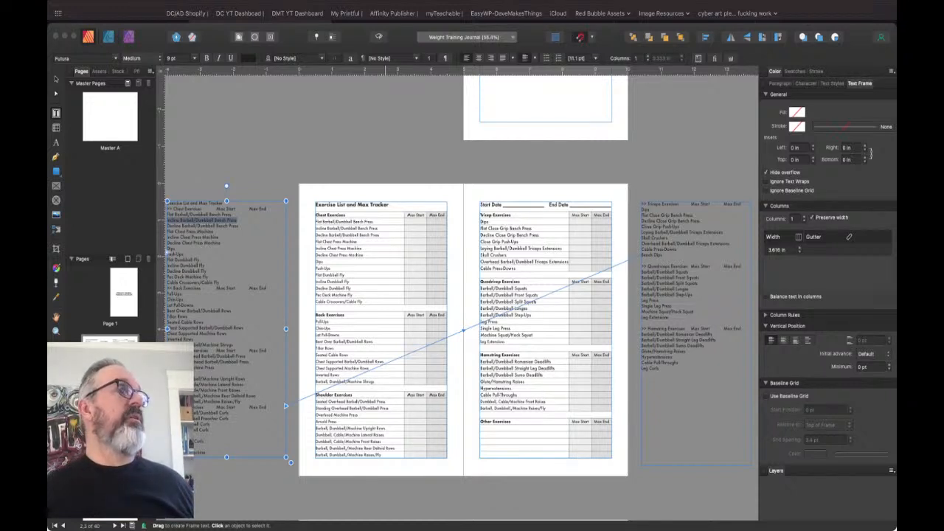
left_click(183, 254)
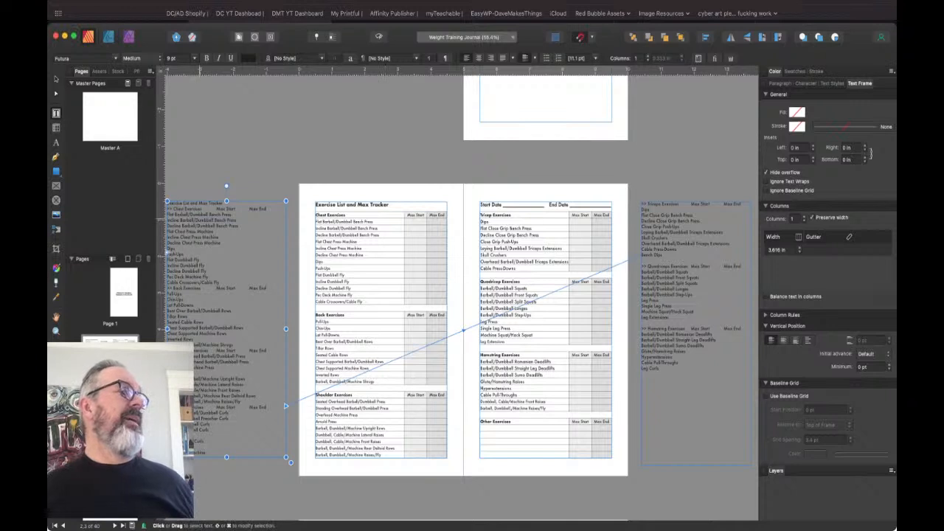
triple_click(201, 220)
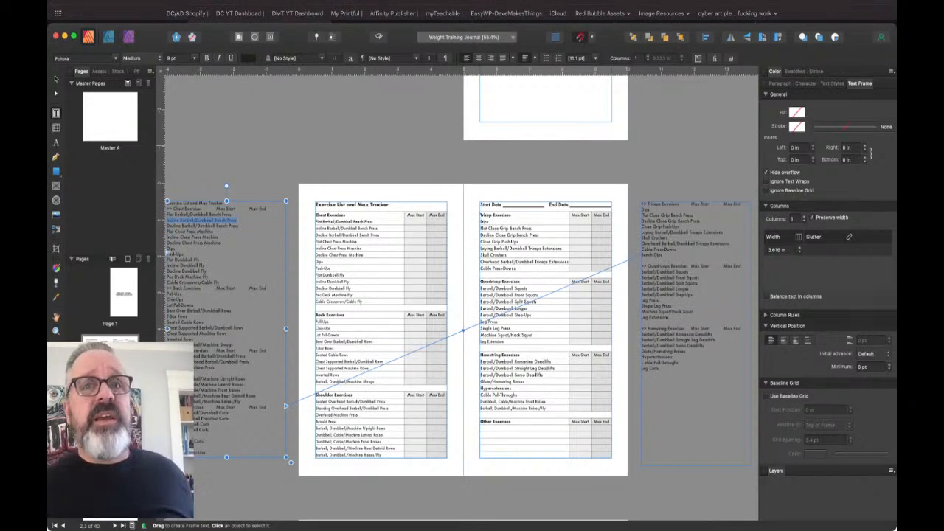
- Try the Regular weight on the Incline Barbell/Dumbbell Bench Press line in the pasteboard list, inspect it up close, and deselect the line
key("super+Tab")
left_click(369, 125)
left_click(56, 79)
left_click_drag(163, 193, 291, 463)
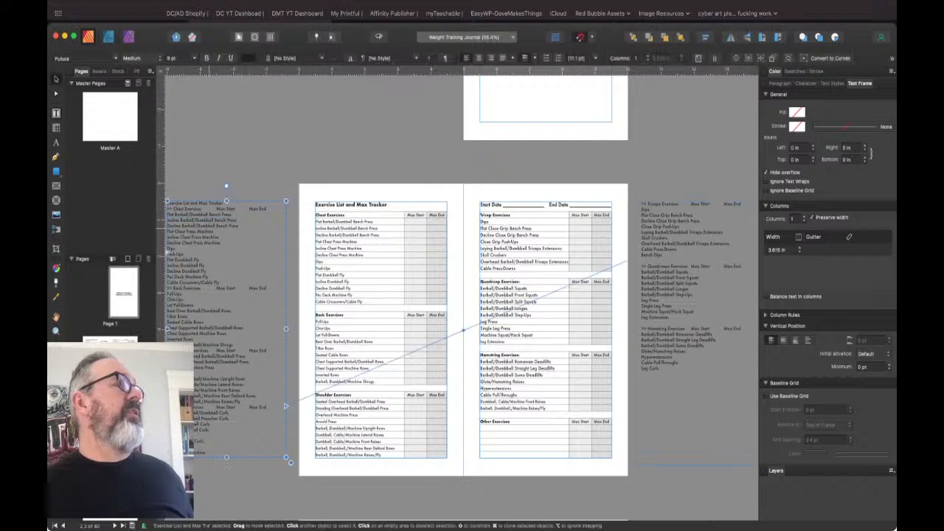
key("t")
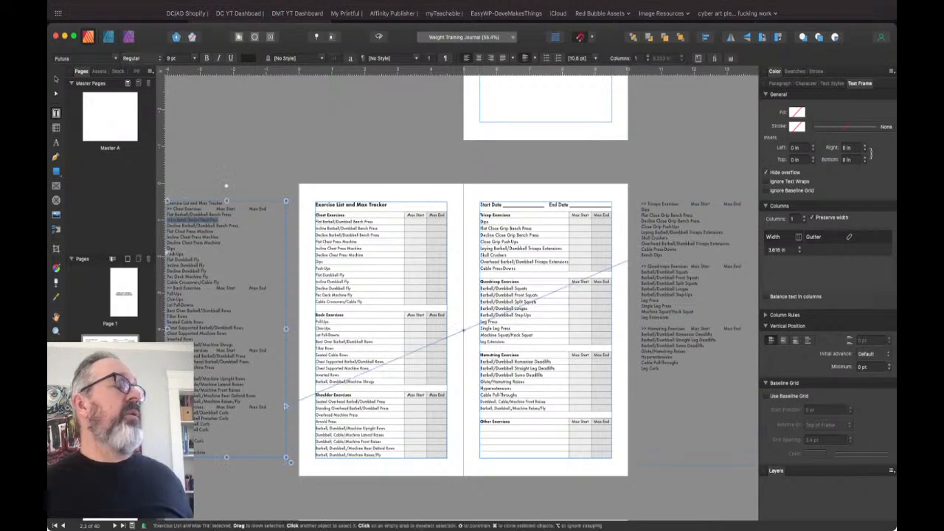
left_click(194, 229)
scroll(193, 229, "up", 1)
scroll(160, 220, "up", 5)
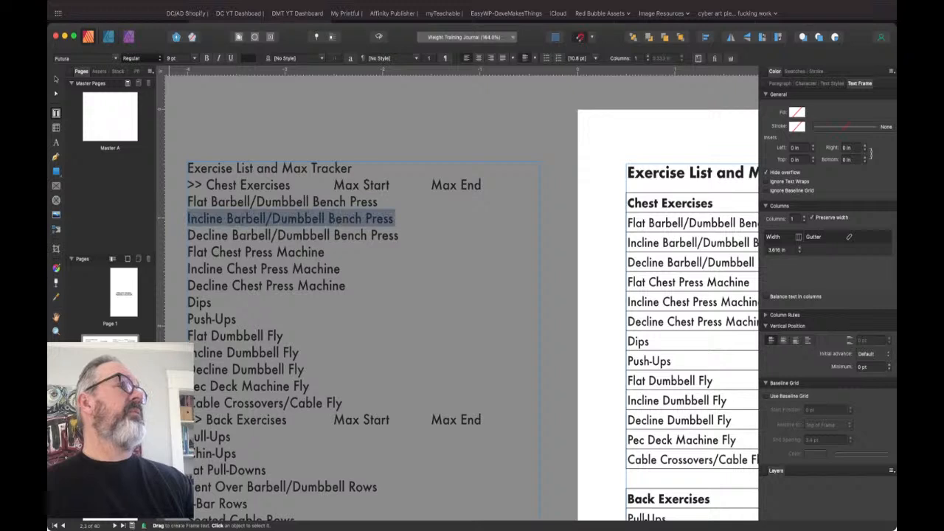
key("Escape")
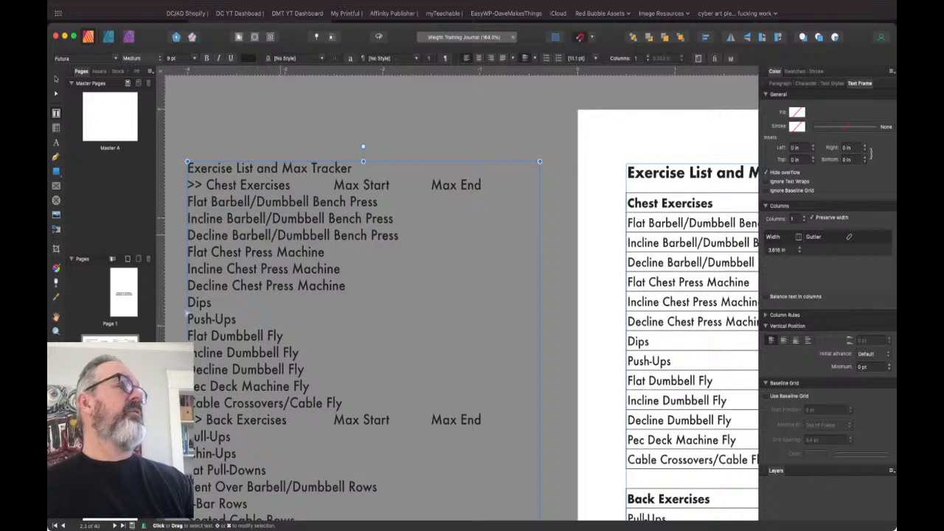
key("Escape")
- Check the text styles and formatting of the Flat Barbell/Dumbbell Bench Press row and the Exercise List and Max Tracker heading on page 2
scroll(462, 293, "right", 5)
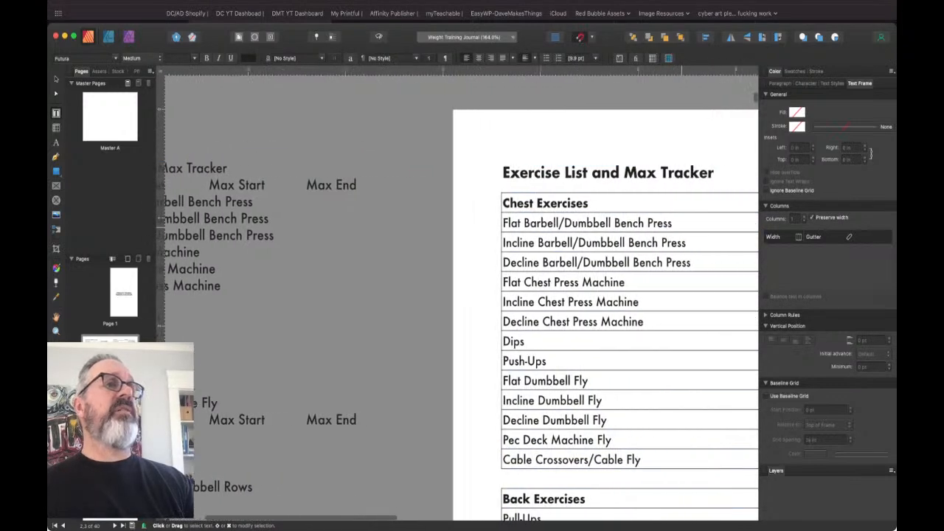
scroll(463, 294, "right", 5)
triple_click(483, 222)
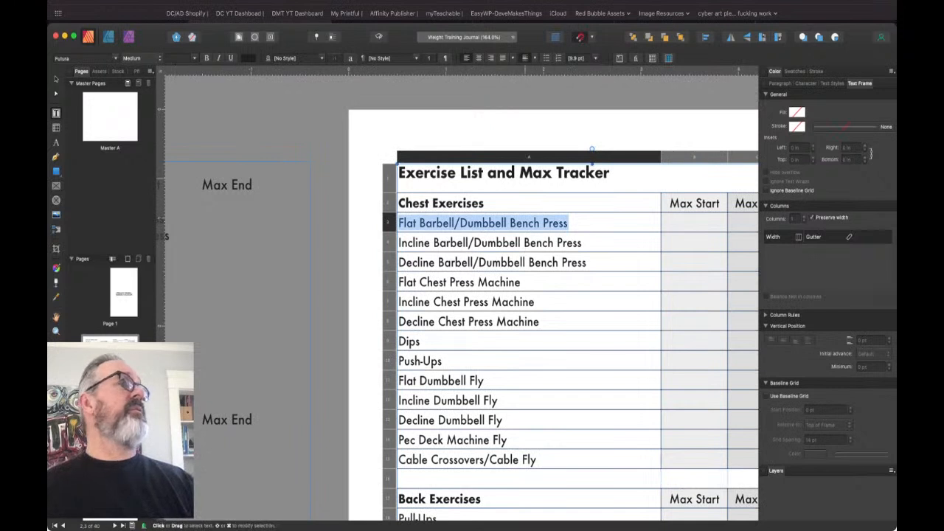
key("Escape")
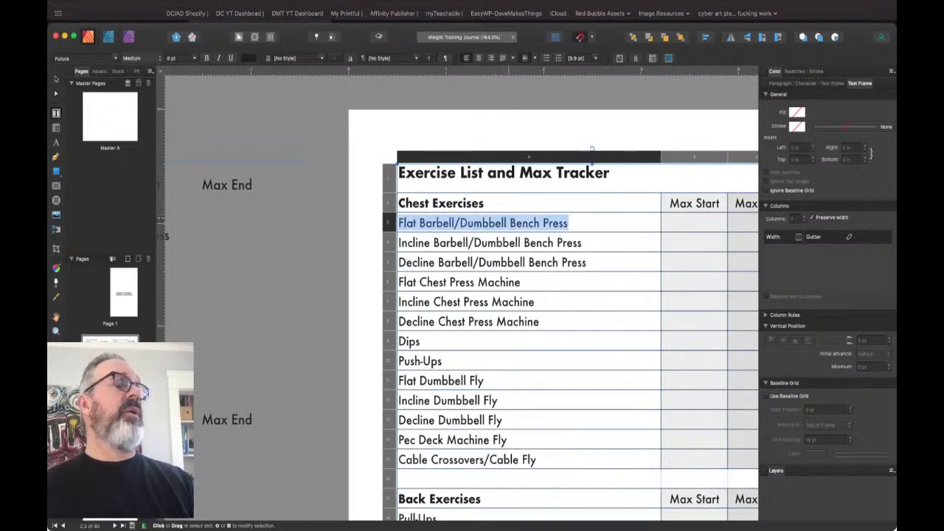
key("super+d")
scroll(507, 233, "right", 1)
scroll(463, 295, "right", 3)
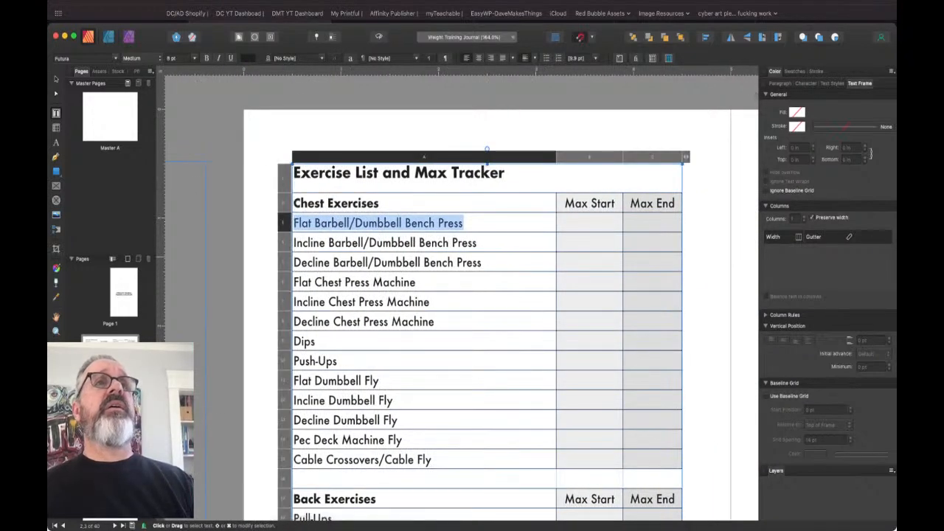
left_click(832, 83)
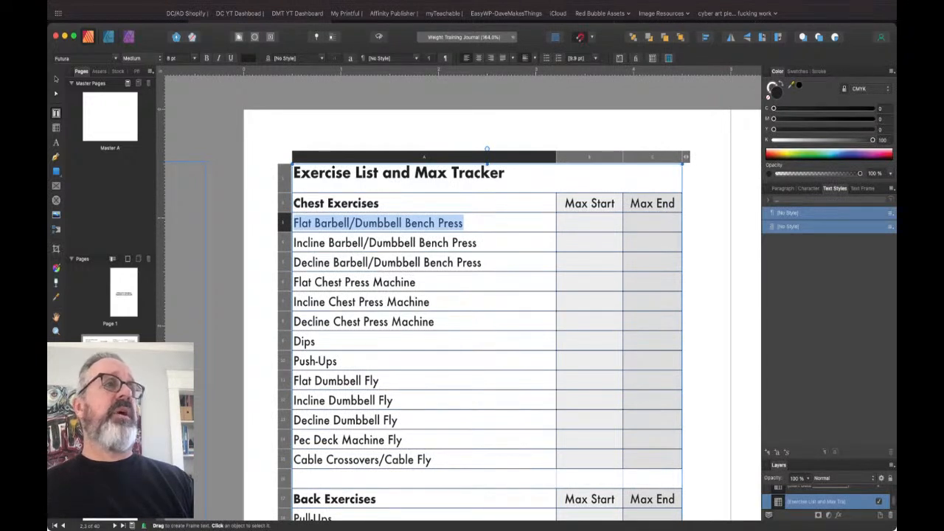
triple_click(413, 172)
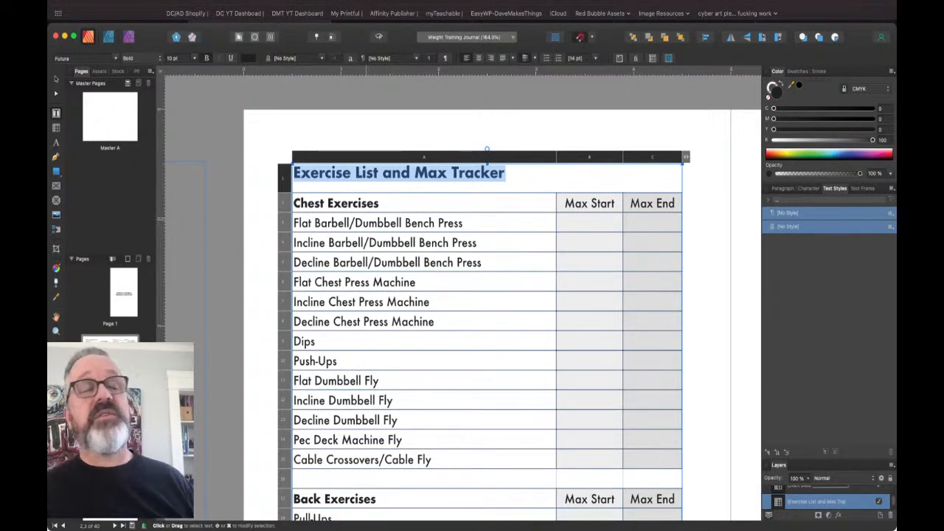
key("Escape")
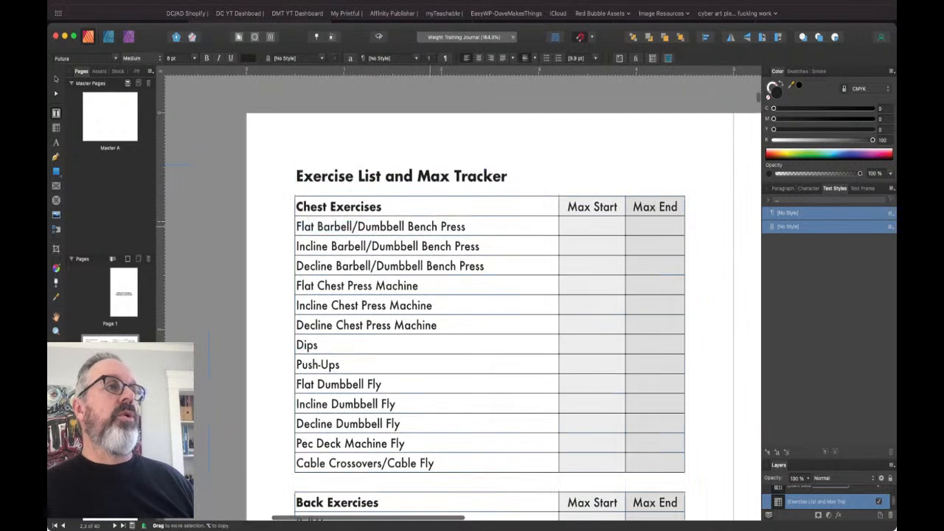
- Try a range of other typefaces on the Flat Barbell/Dumbbell Bench Press row, cancel the trial, and deselect the table
triple_click(443, 226)
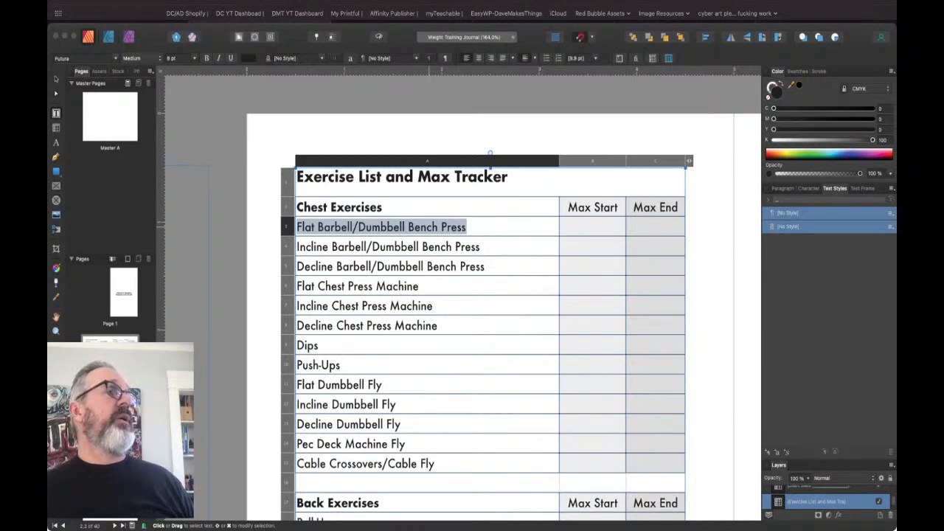
key("Down")
key("Down")
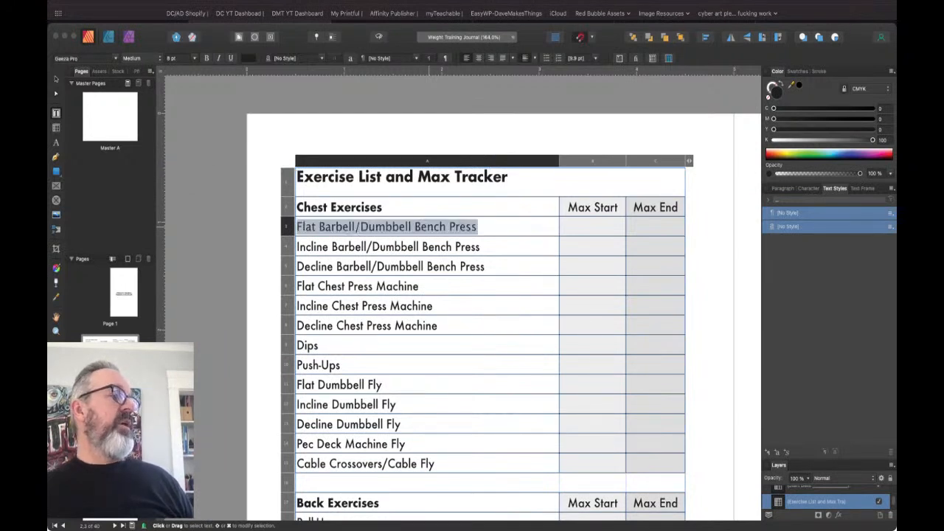
key("Down")
key("Down")
key("Down")
key("Down")
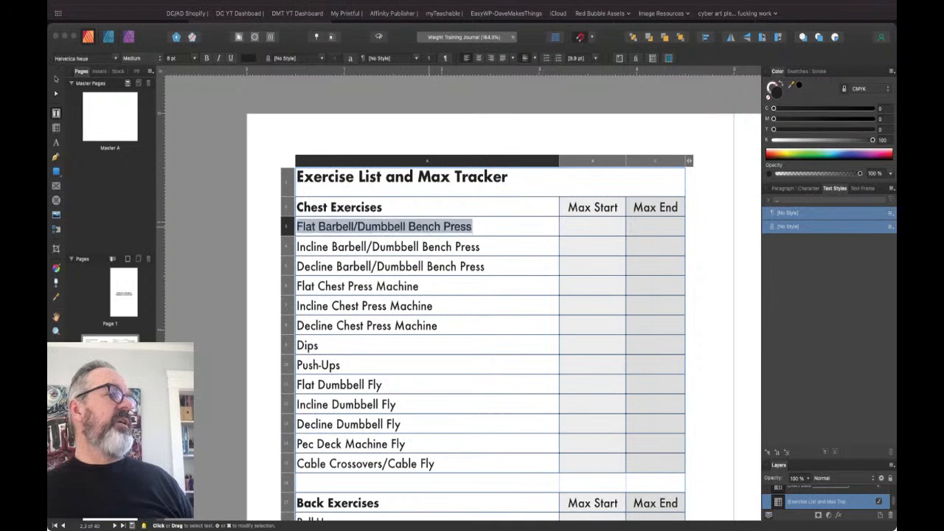
key("Down")
key("Down")
key("Down")
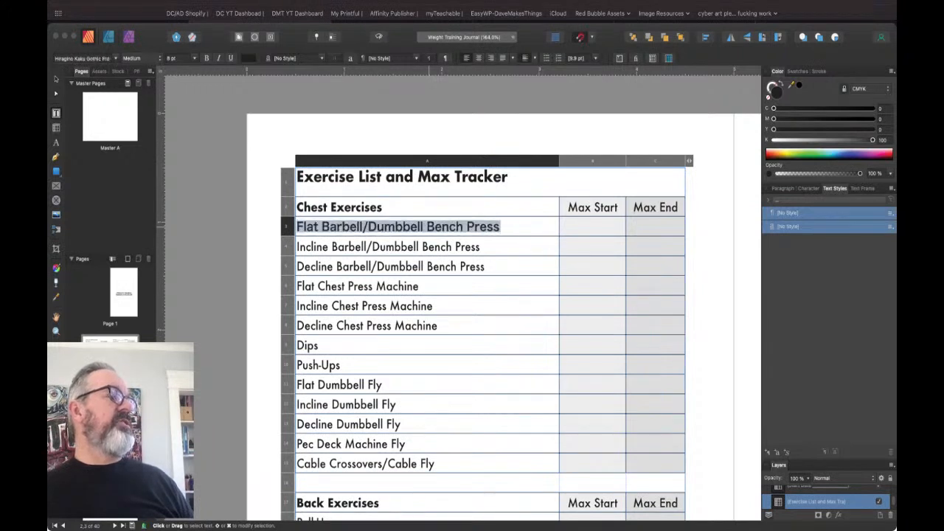
key("Down")
key("Down")
key("Down")
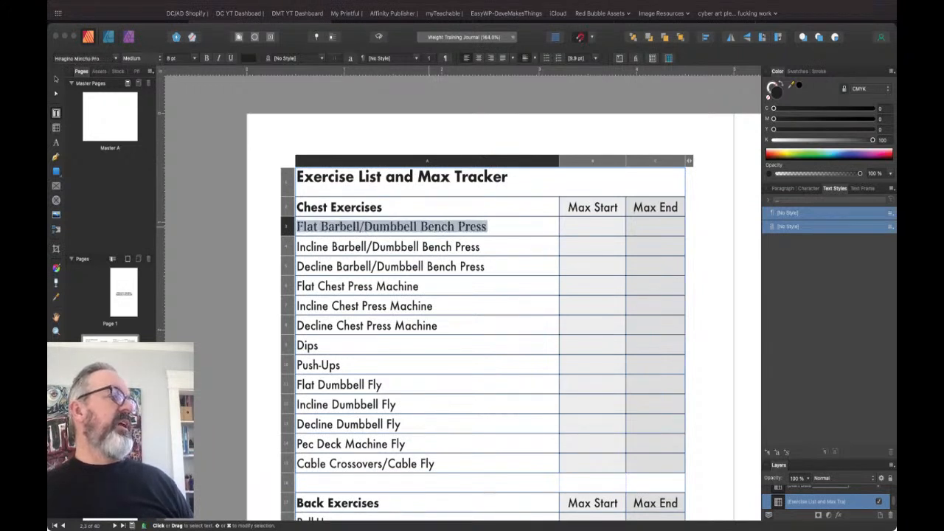
key("Down")
key("Down")
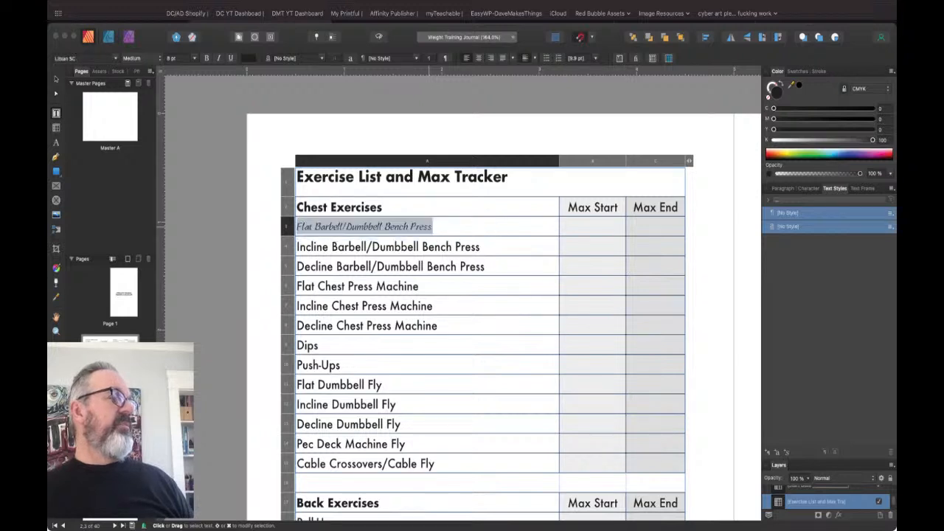
key("Down")
key("Down")
key("Down")
key("Down")
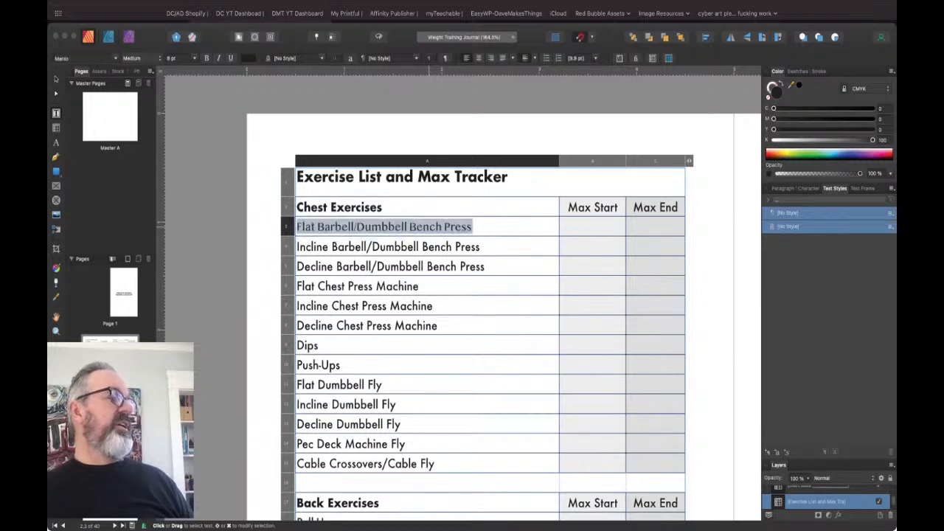
key("Down")
key("Down")
key("Down")
key("Down")
key("Down")
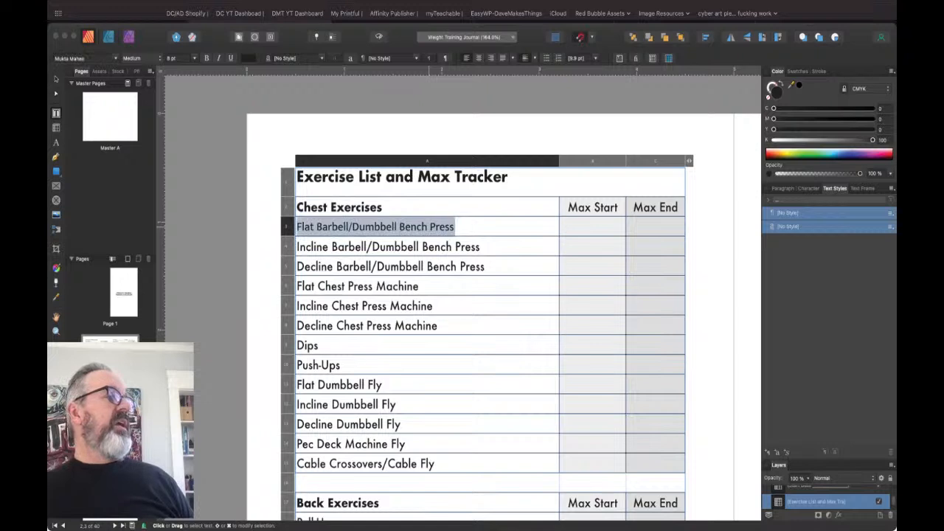
key("Down")
key("Down")
key("Down")
key("Down")
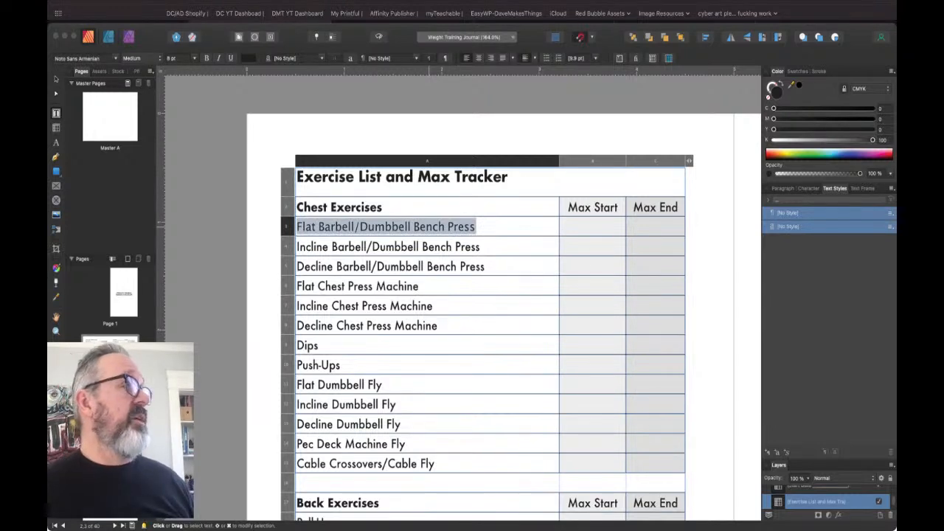
key("Down")
key("Down")
key("Down")
key("Down")
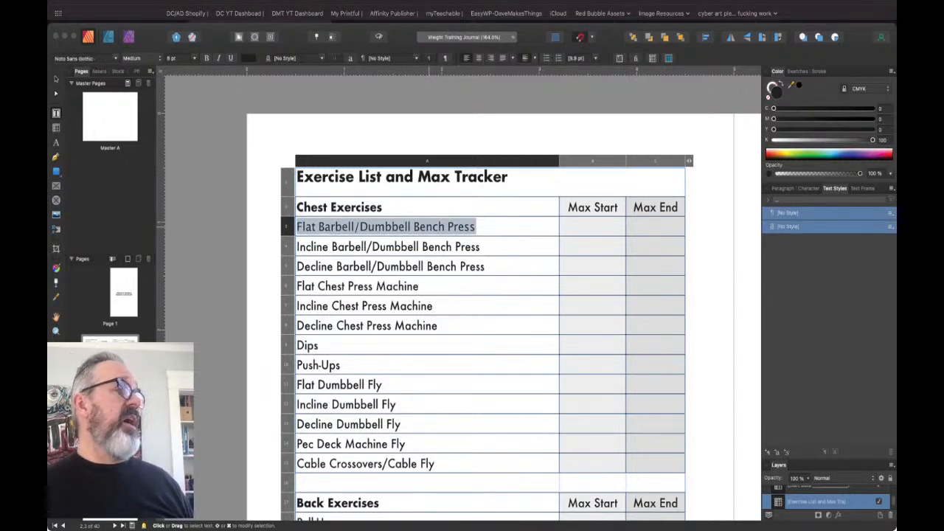
key("Down")
key("Down")
key("Down")
key("Down")
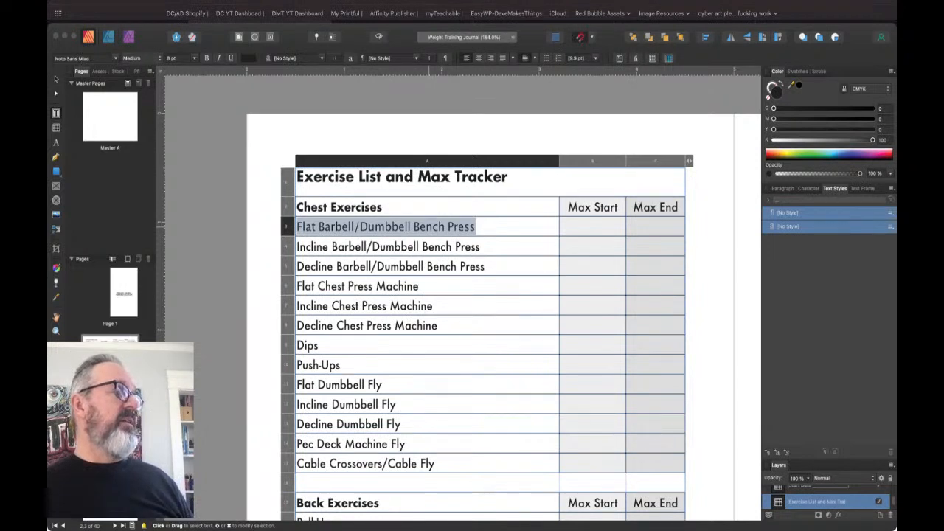
key("Down")
key("Down")
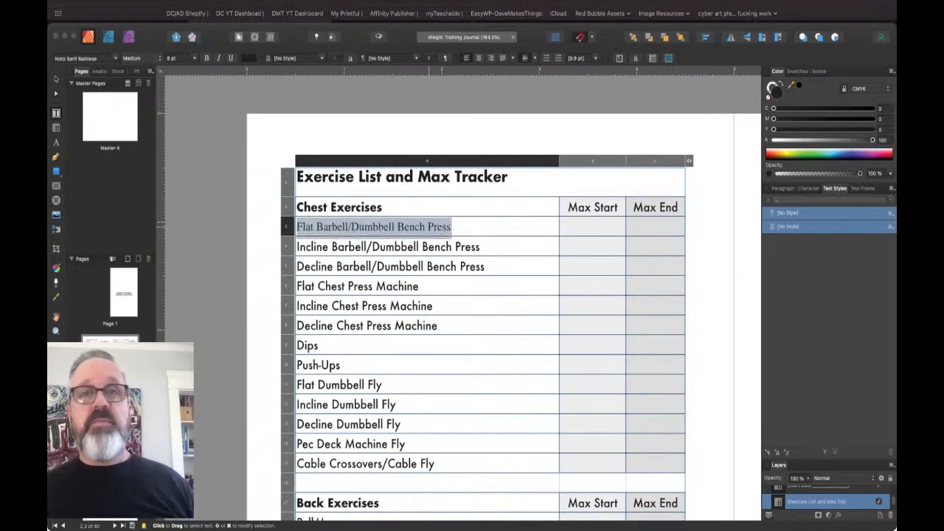
key("Down")
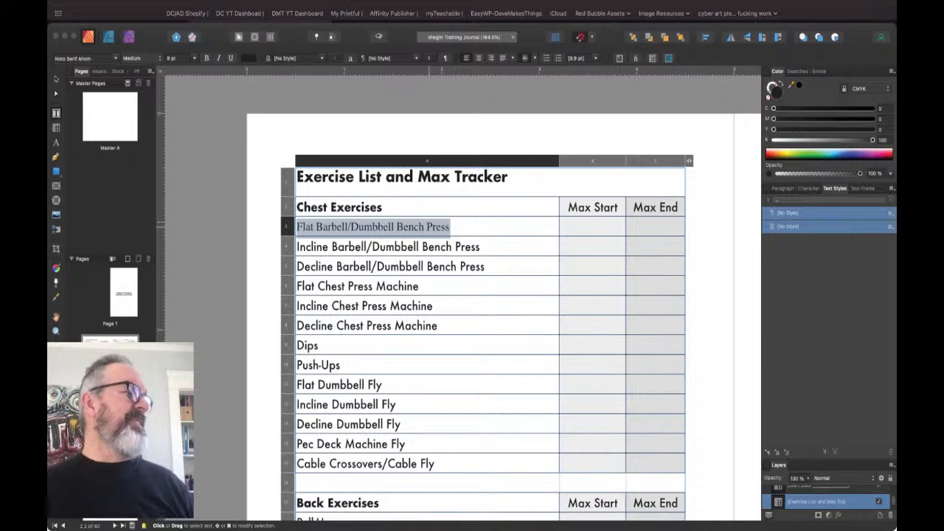
key("Down")
key("Escape")
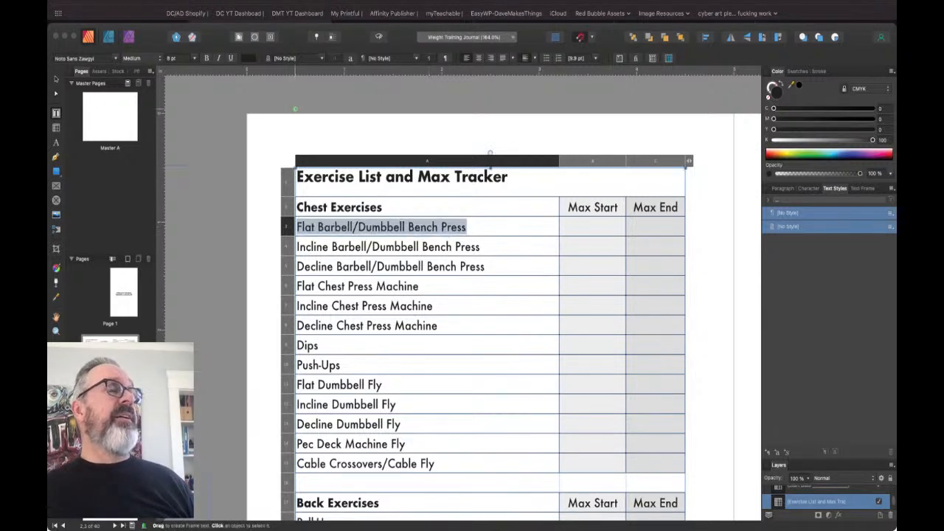
key("Escape")
key("Escape")
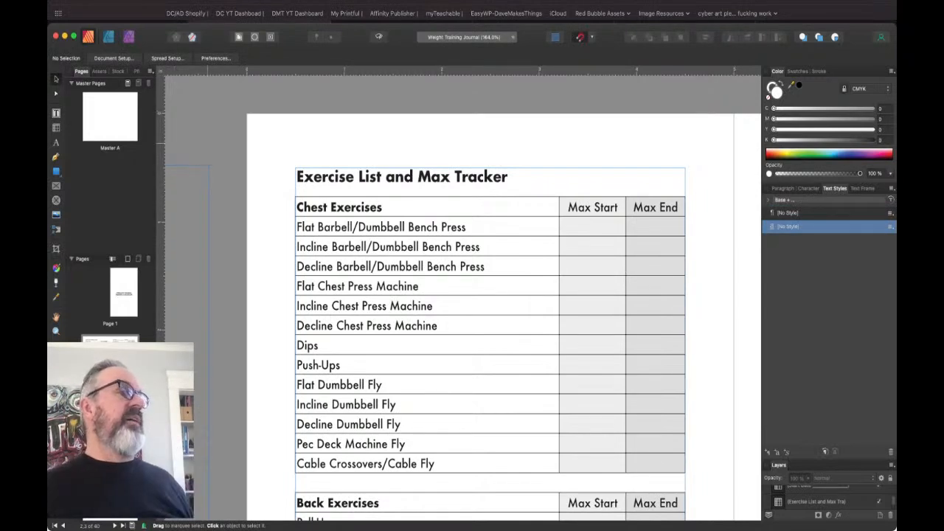
- Try various typefaces on the >> Chest Exercises, Max Start, Max End line of the unformatted list beside page 2
scroll(457, 295, "left", 5)
scroll(458, 295, "up", 2)
double_click(224, 223)
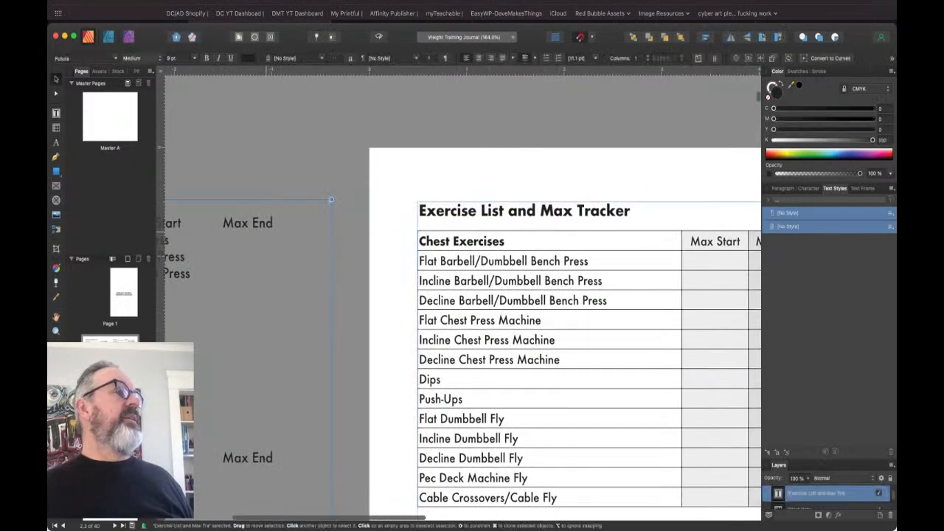
triple_click(244, 222)
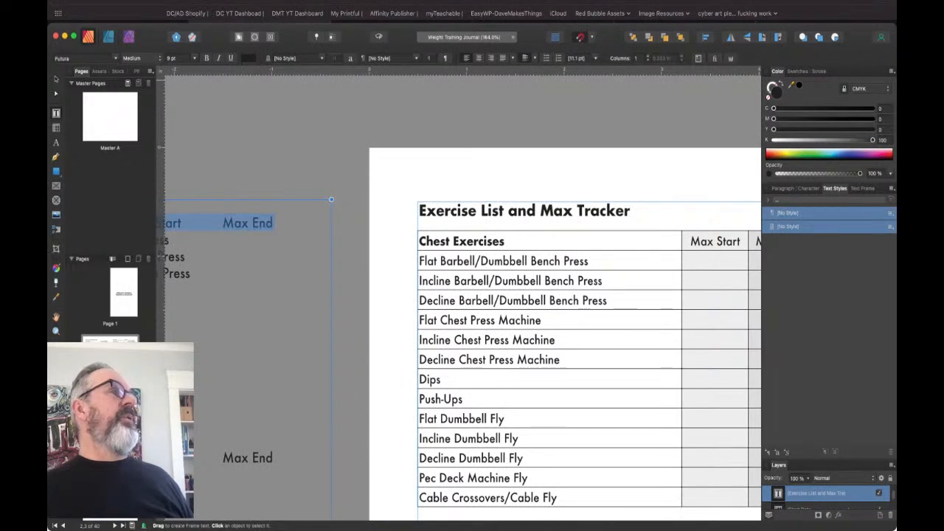
key("BackSpace")
key("super+v")
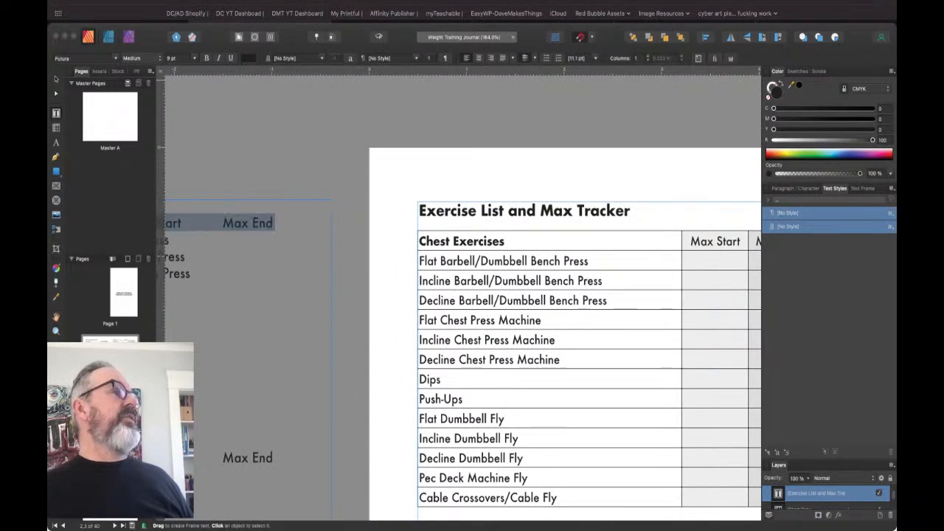
key("super+z")
key("super+z")
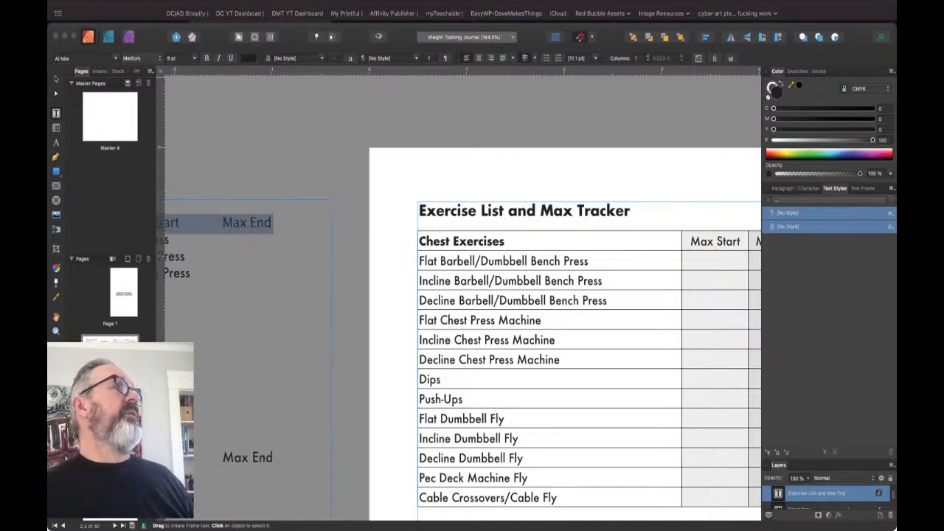
left_click(81, 58)
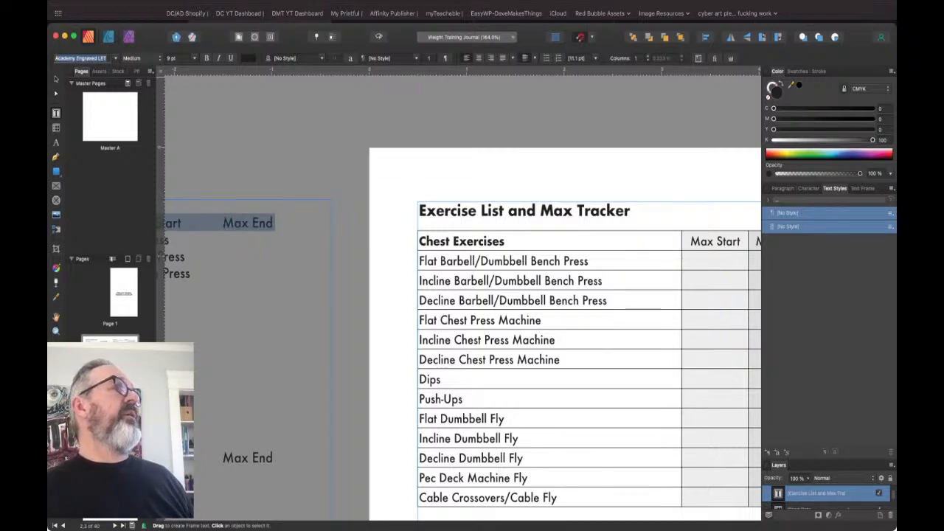
key("Return")
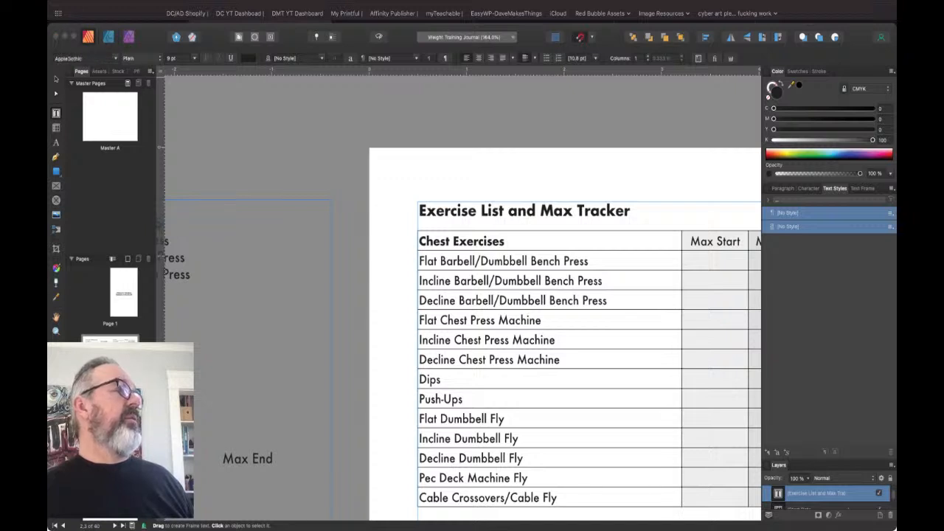
key("Down")
key("Down")
key("Down")
key("Down")
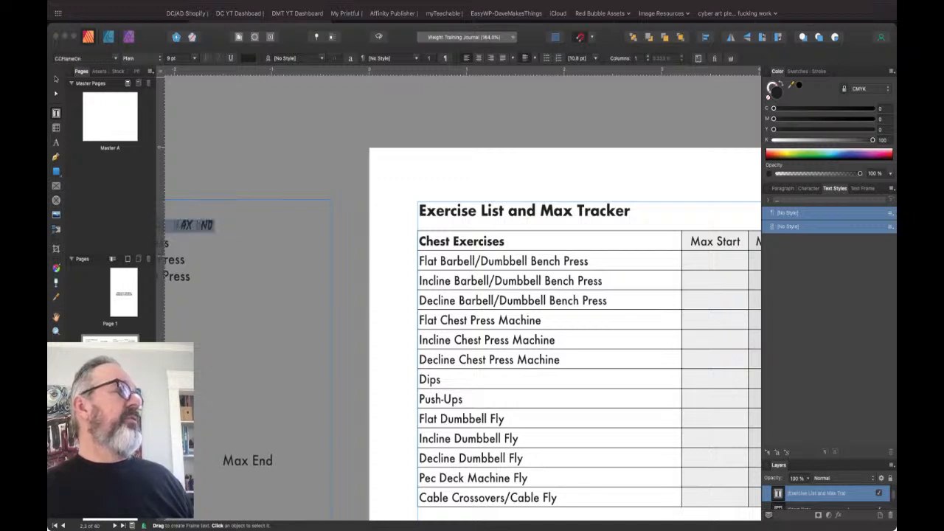
key("Down")
key("Down")
key("Down")
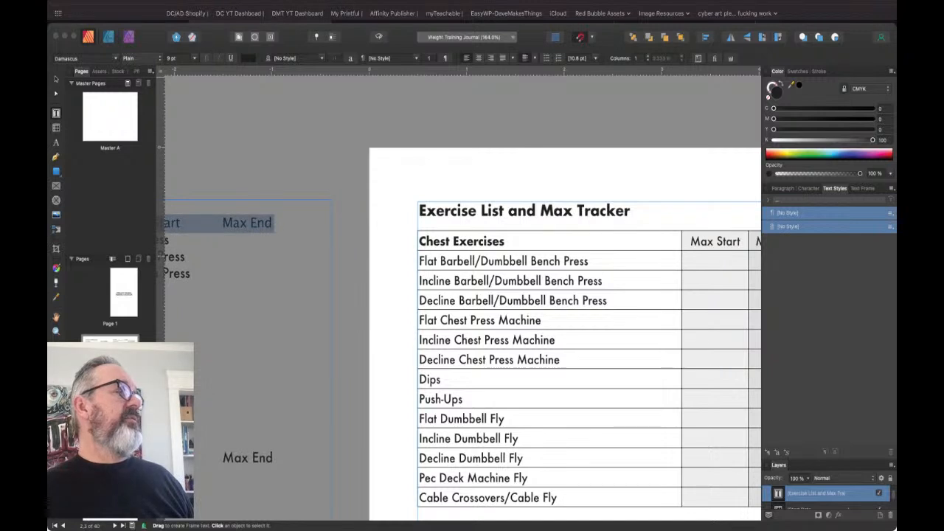
key("Escape")
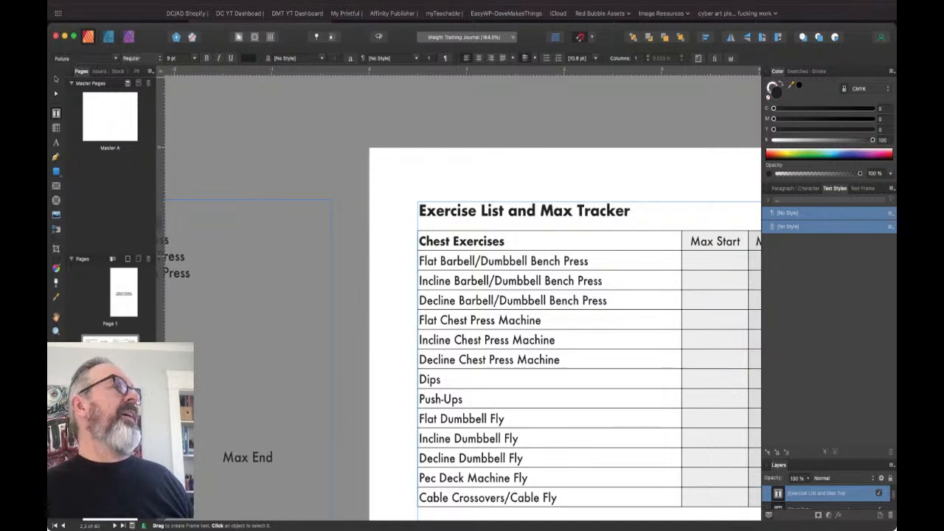
- Try a condensed typeface in Regular weight on the >> Chest Exercises line and undo the typeface changes
left_click(115, 58)
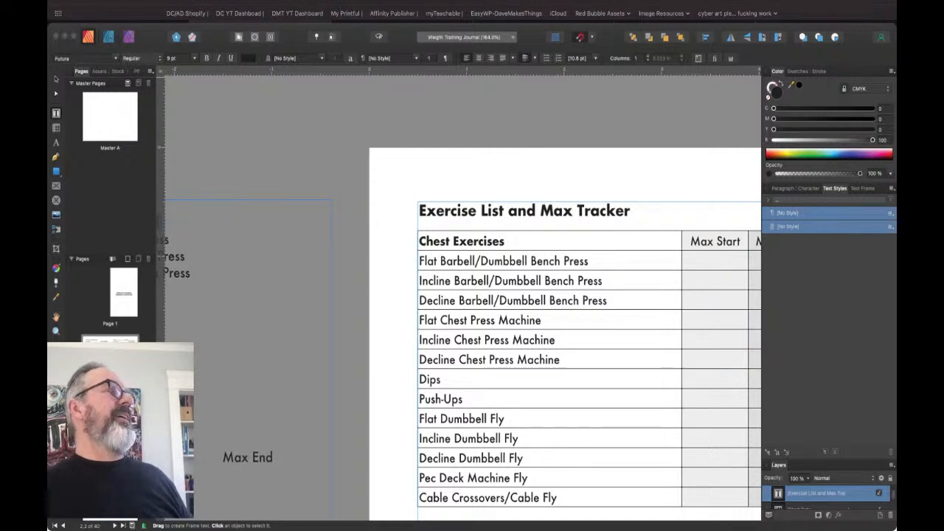
key("Return")
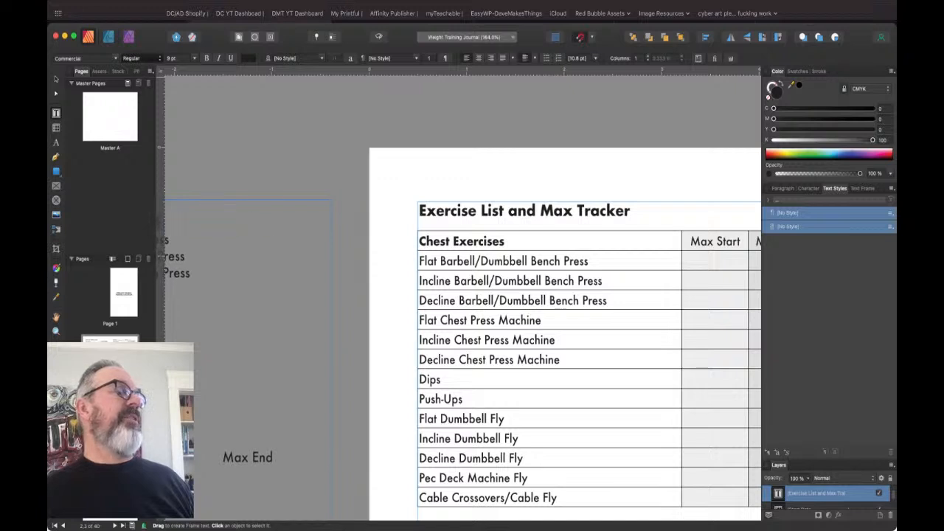
scroll(473, 332, "left", 5)
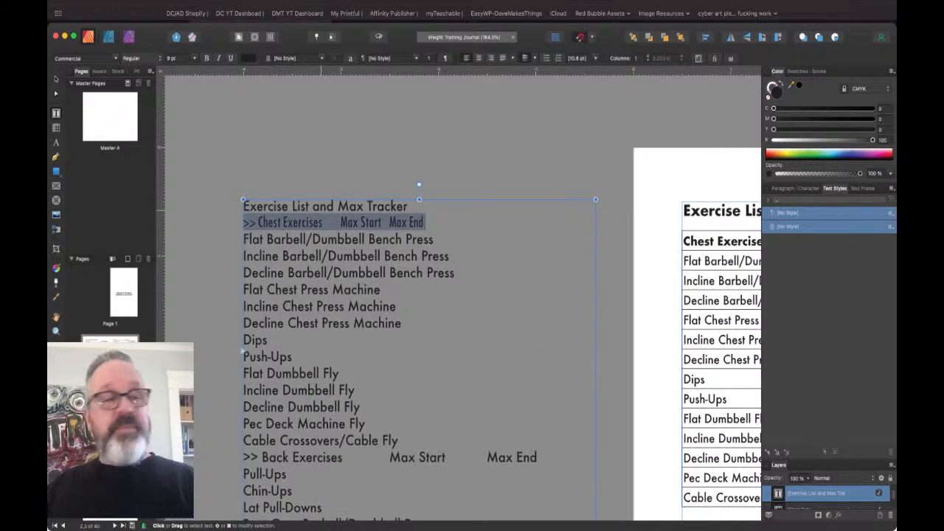
key("super+z")
key("super+z")
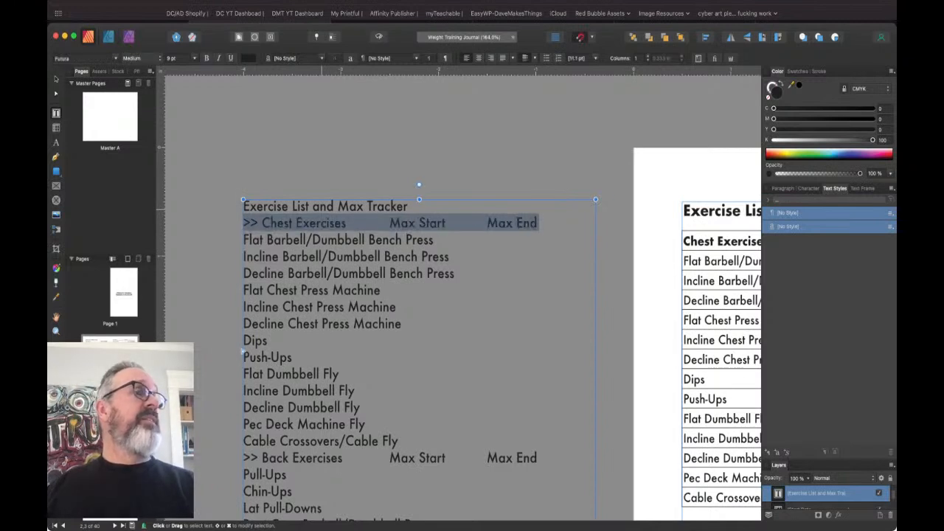
- Draw a wide text frame on the pasteboard above the unformatted exercise list and enter TYPEFACE in it
left_click(329, 168)
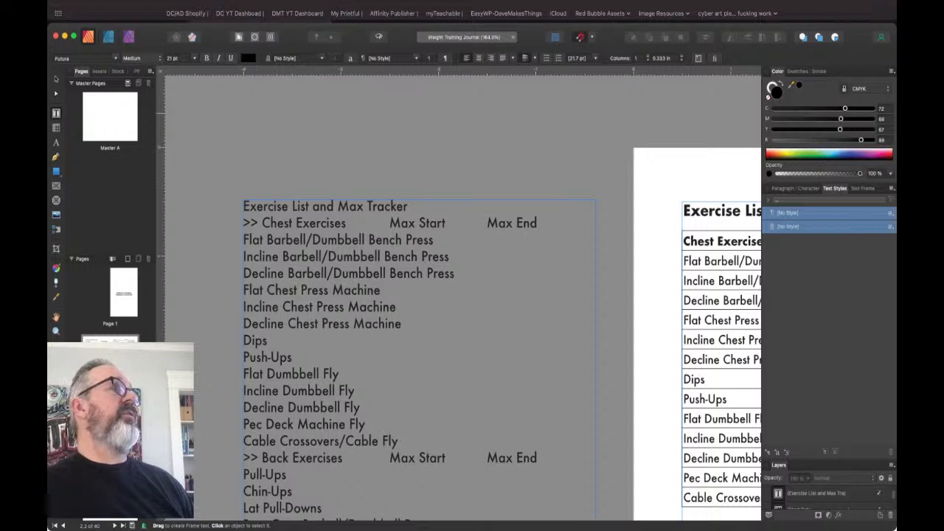
left_click_drag(216, 97, 526, 187)
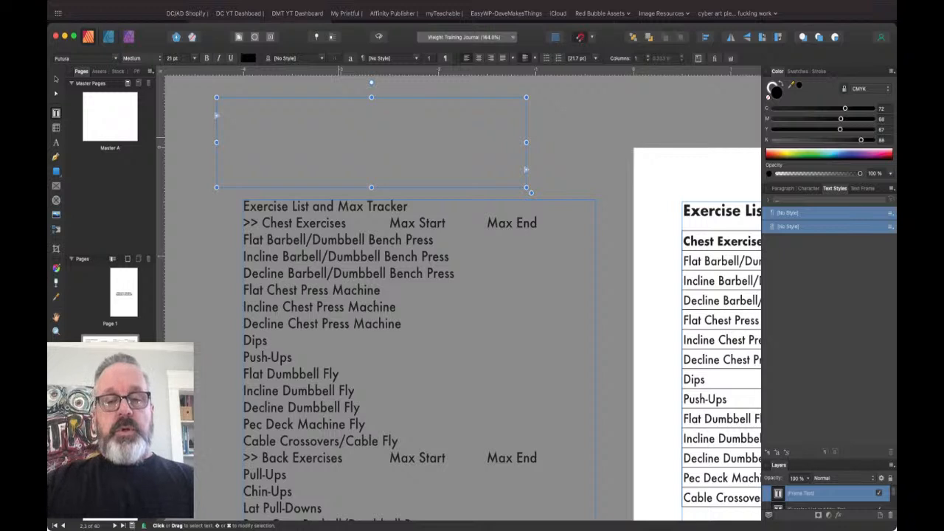
type("TYPEFACE")
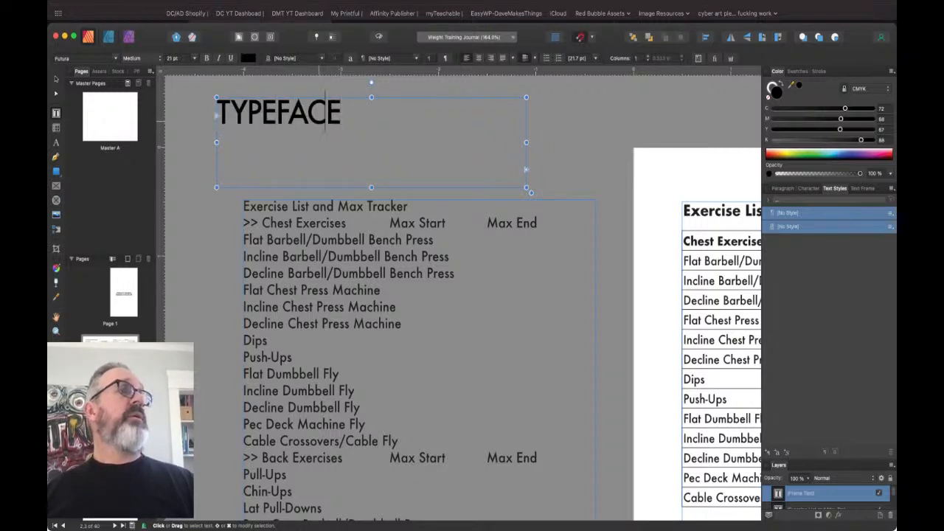
- Turn off All Caps for the text in the new frame and capitalise its first letter so it reads Typeface
key("super+a")
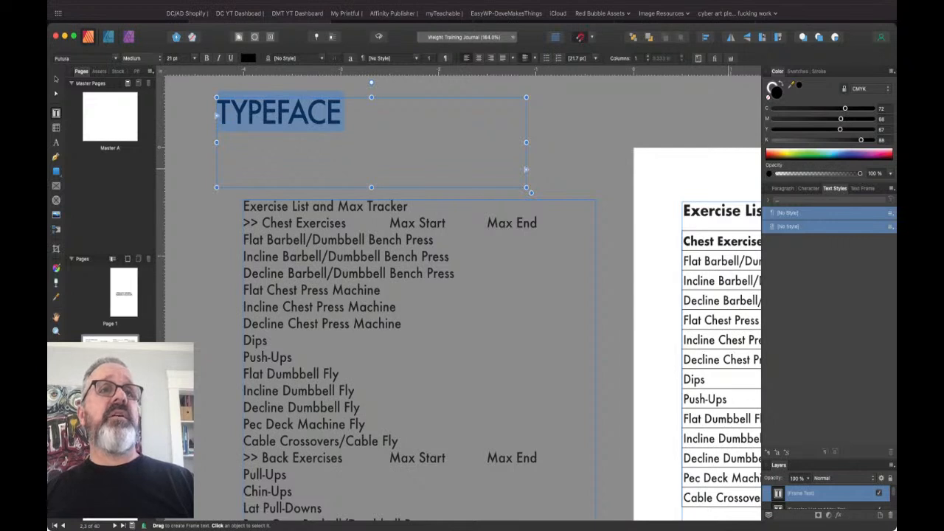
key("super+t")
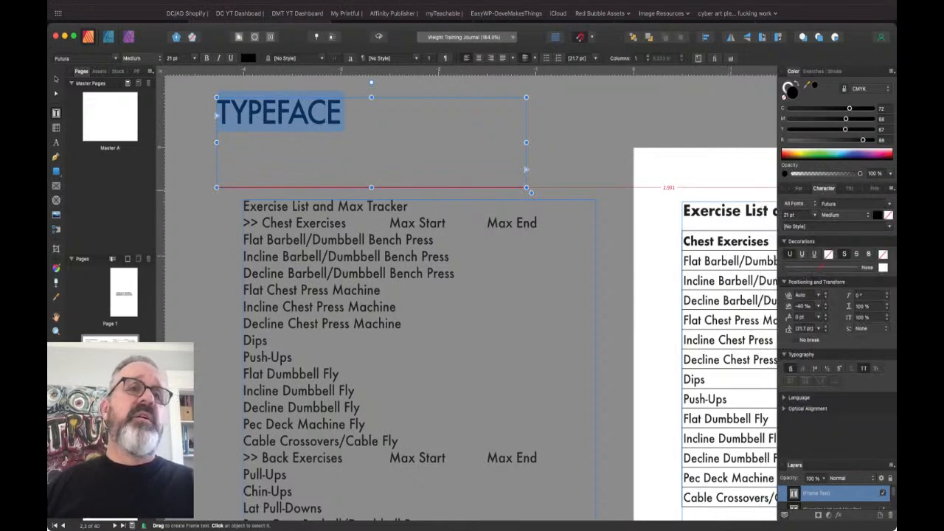
key("super+shift+k")
left_click(217, 115)
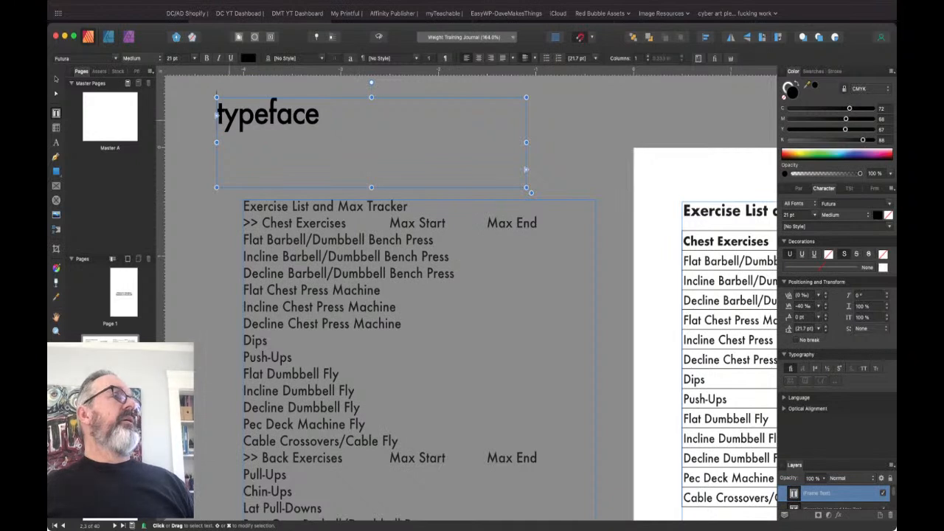
type("T")
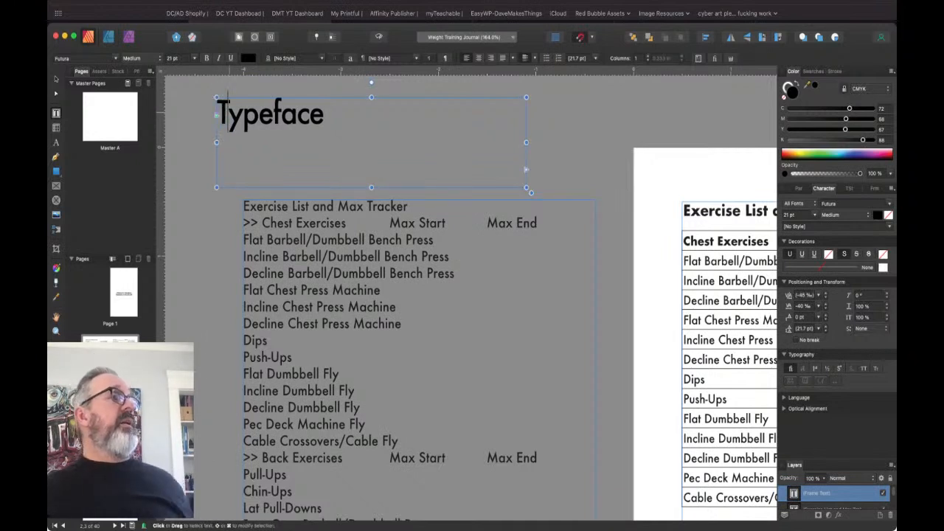
- Select the word Typeface in the pasteboard frame and preview typefaces such as FinkCondensed on it
double_click(219, 114)
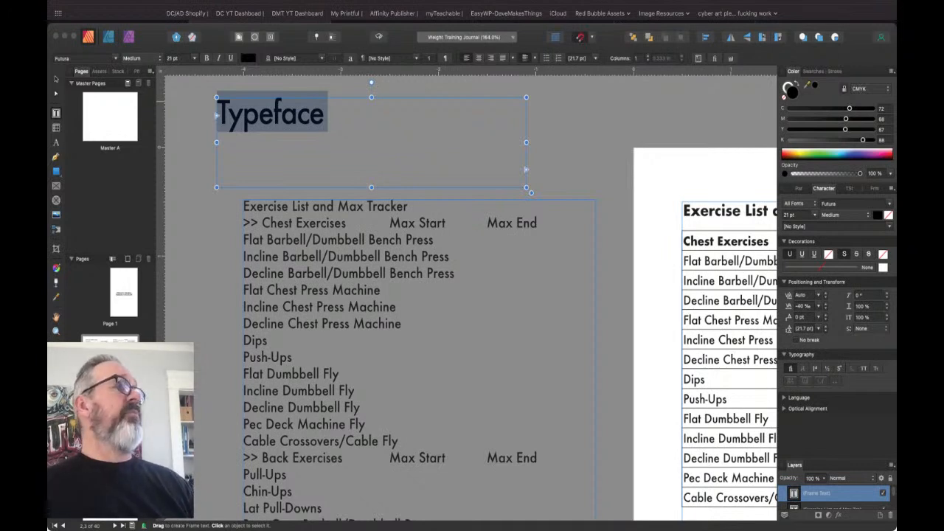
key("Up")
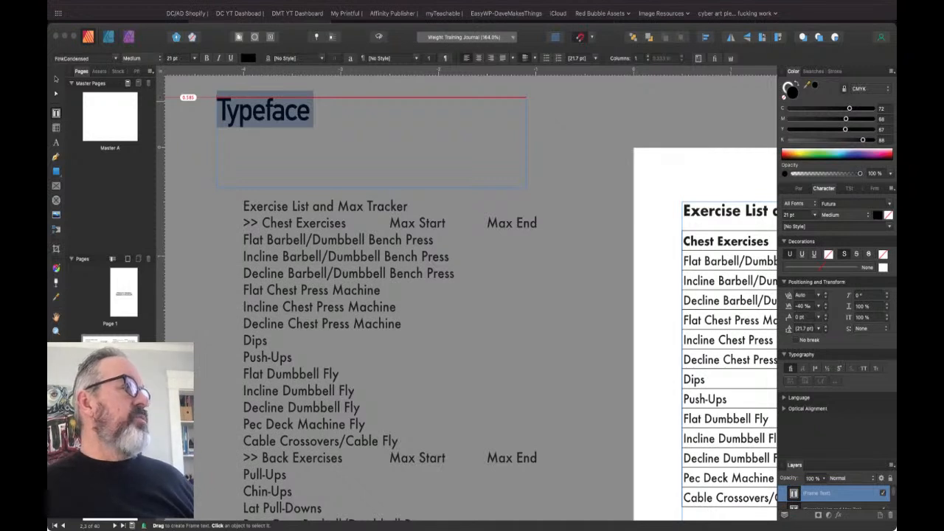
key("Down")
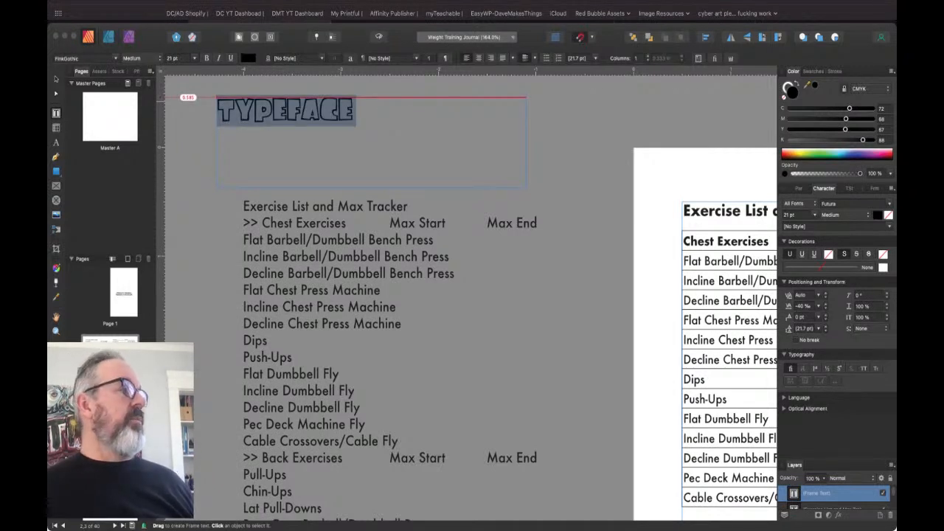
key("Down")
key("Up")
key("Down")
key("Up")
key("Up")
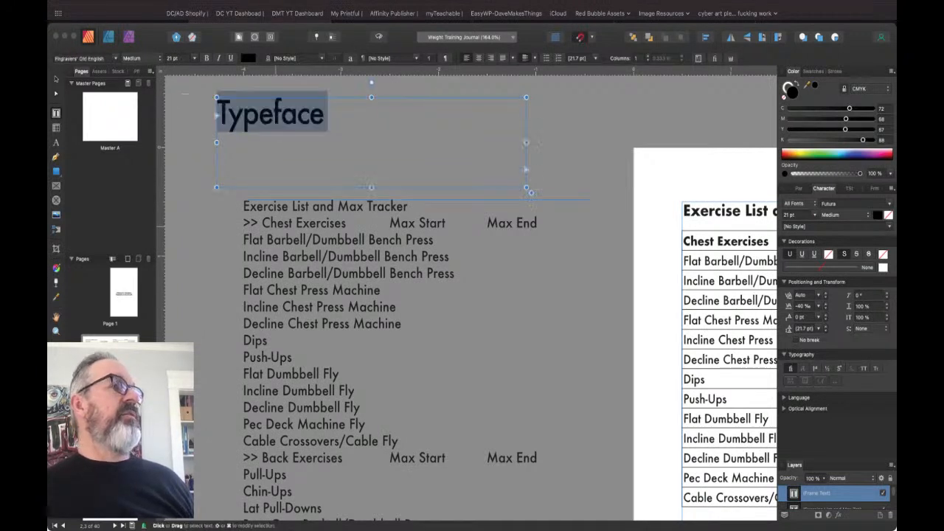
- Browse further typefaces, including FinkHeavy, and apply Flyerfonts to the word Typeface
scroll(472, 295, "left", 3)
scroll(472, 295, "left", 3)
type("Futura")
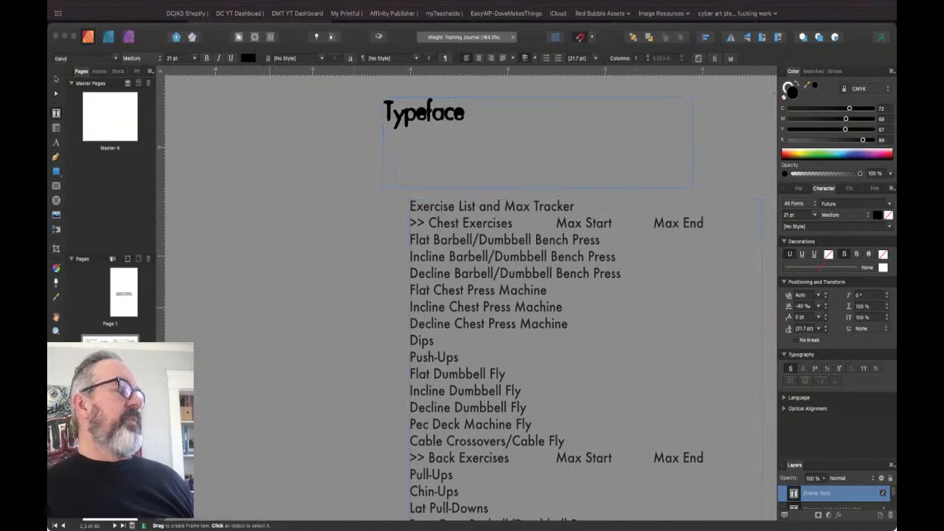
type("FinkSans")
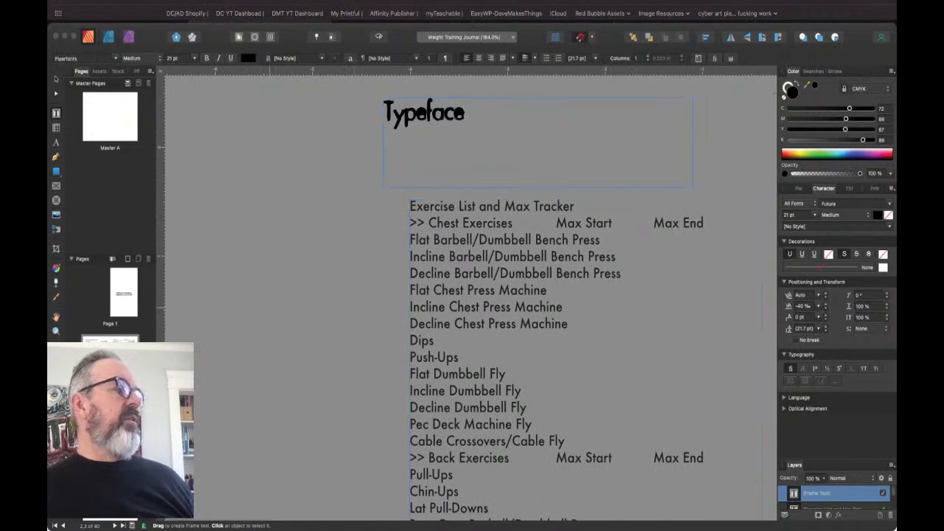
key("Up")
key("Up")
key("Up")
key("Up")
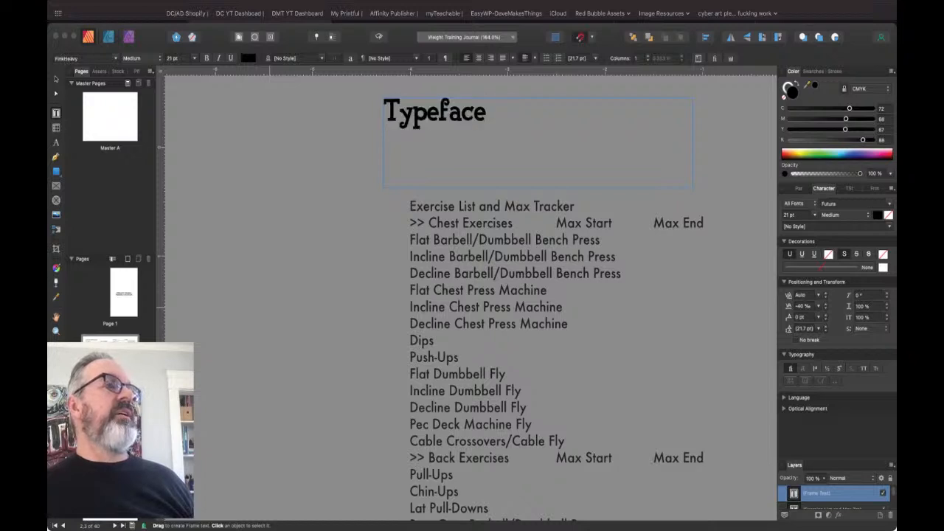
key("Down")
key("Down")
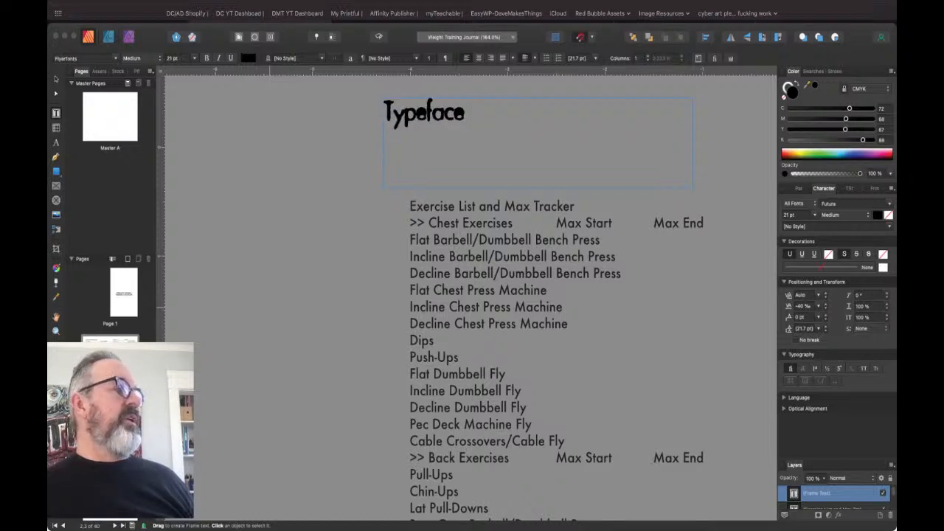
left_click(692, 169)
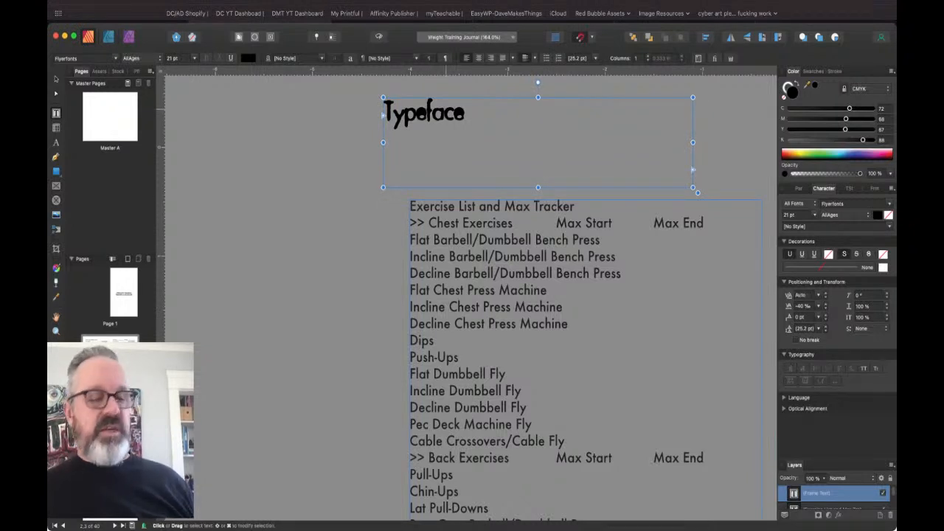
- Preview the Flyerfonts styles on the word Typeface and apply DisEngage
key("Left")
key("Left")
key("Left")
key("Left")
key("Left")
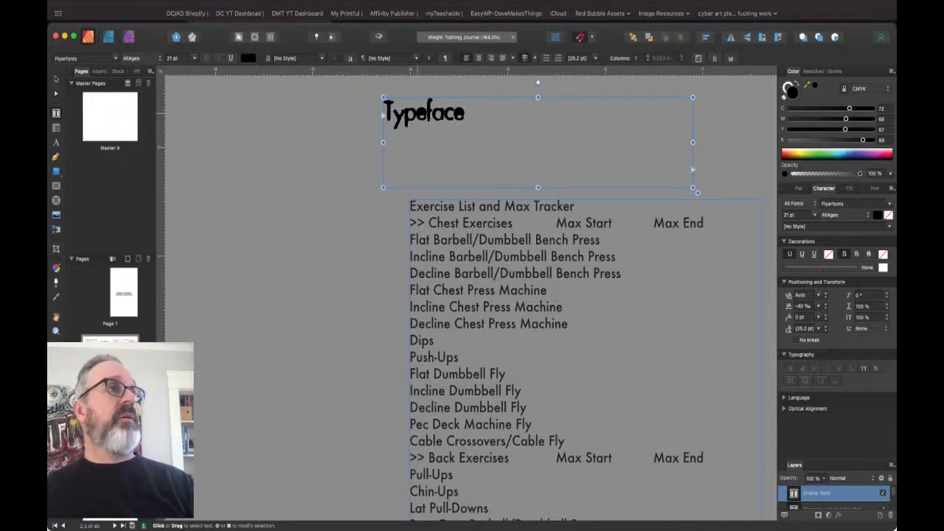
key("Escape")
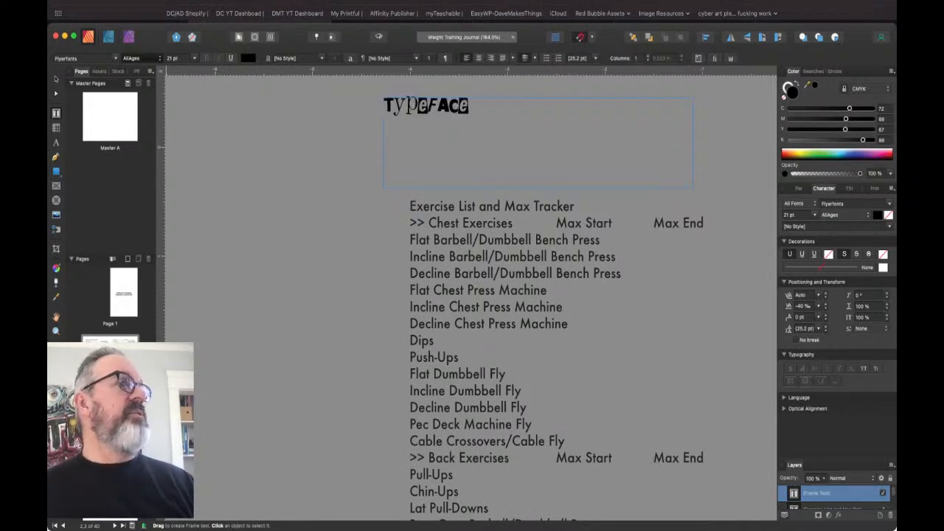
key("Return")
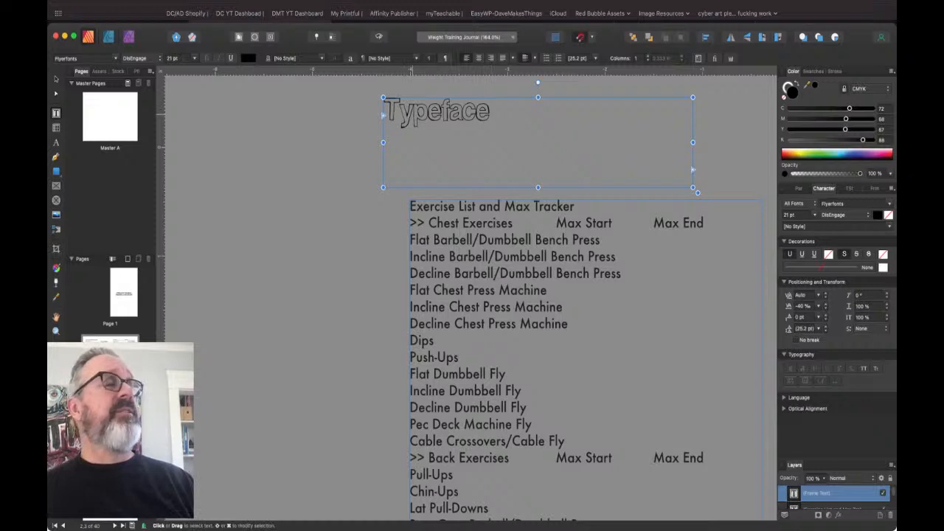
- Shorten the Typeface text frame and place a copy of it directly below the original
scroll(472, 222, "up", 10)
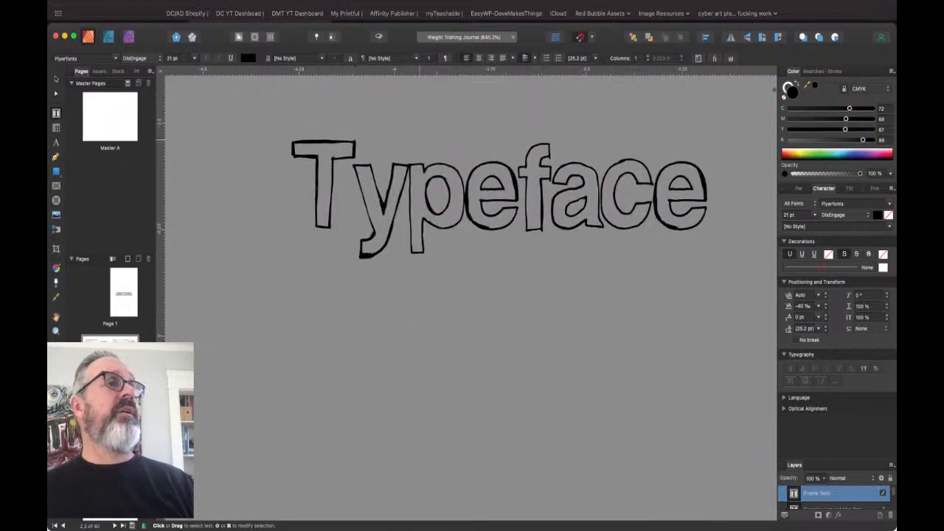
scroll(518, 223, "down", 4)
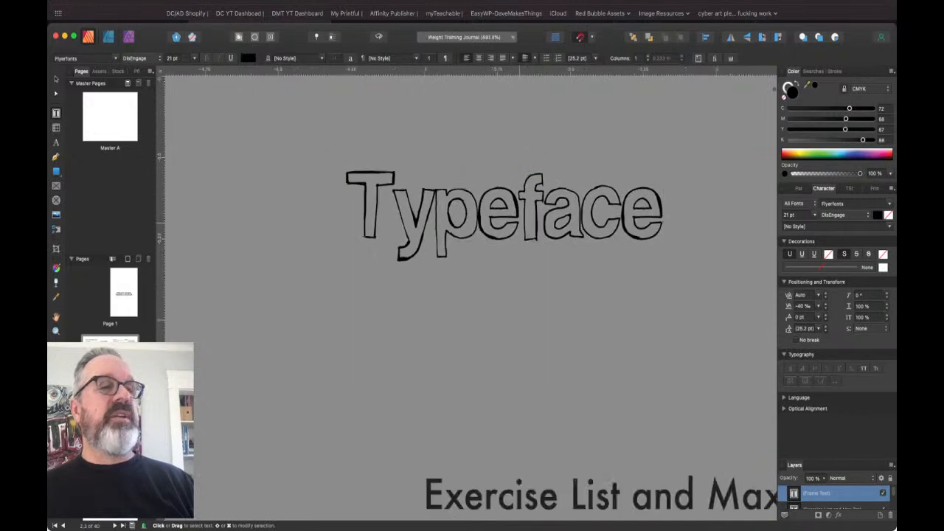
scroll(519, 221, "down", 1)
key("Escape")
left_click_drag(737, 377, 737, 238)
left_click_drag(386, 186, 387, 297)
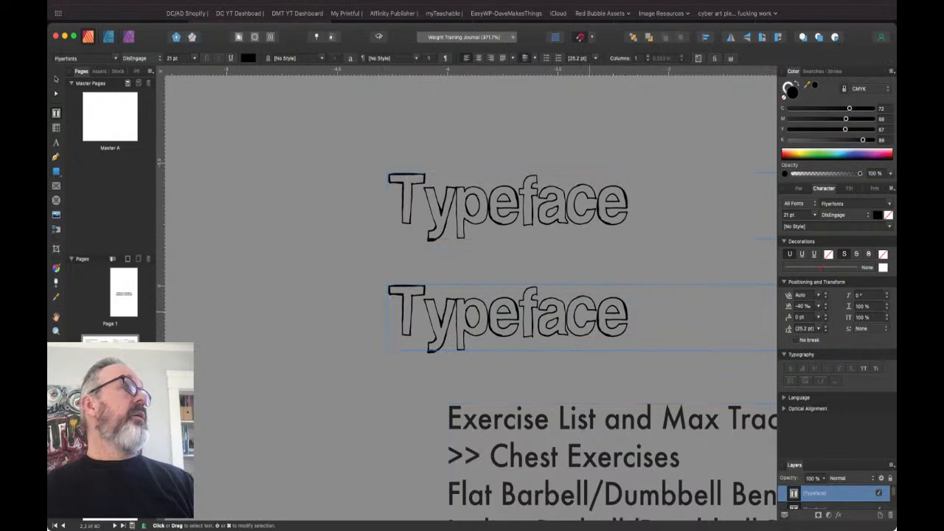
- Set the lower Typeface copy in Helvetica Bold
left_click(77, 58)
type("Gu")
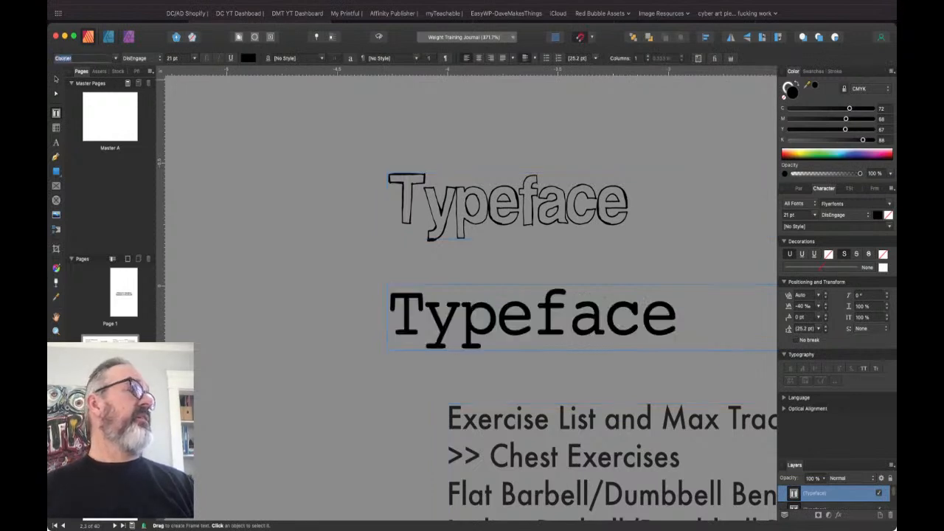
key("BackSpace")
key("BackSpace")
type("Helvetica")
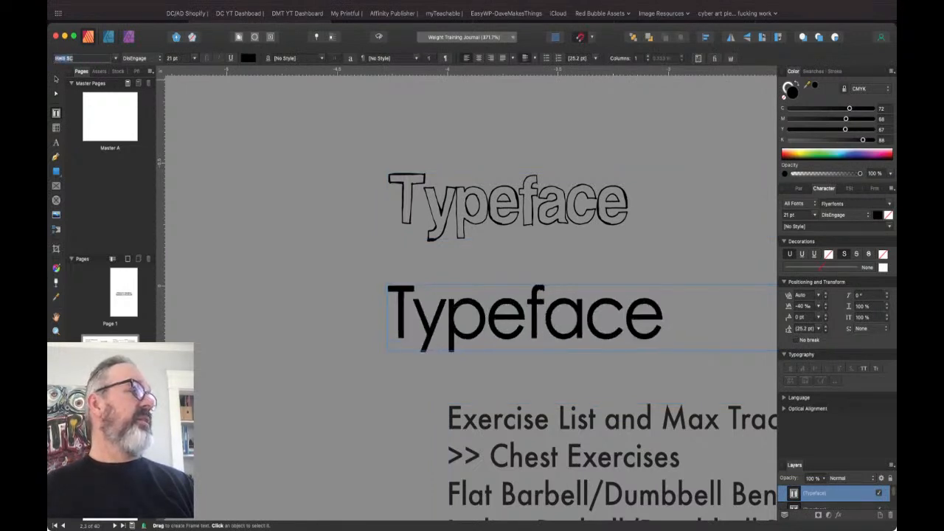
key("Return")
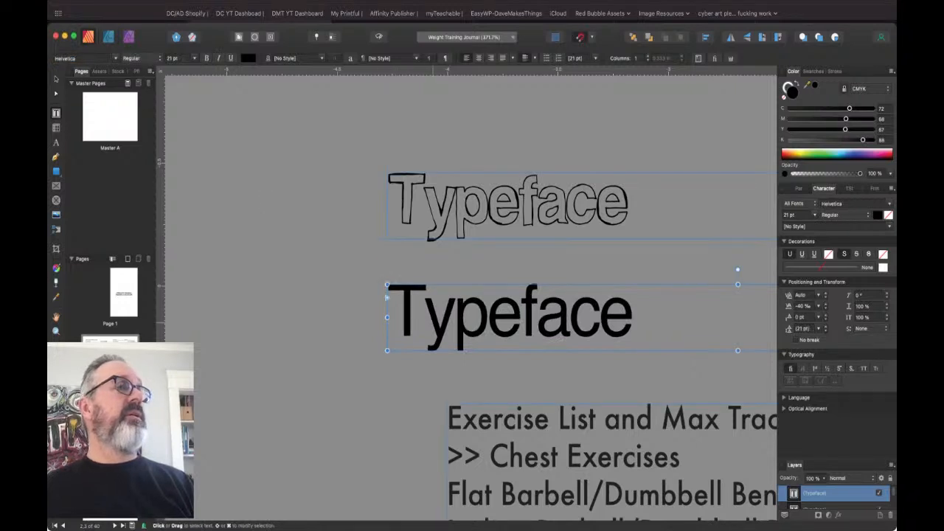
key("ctrl+b")
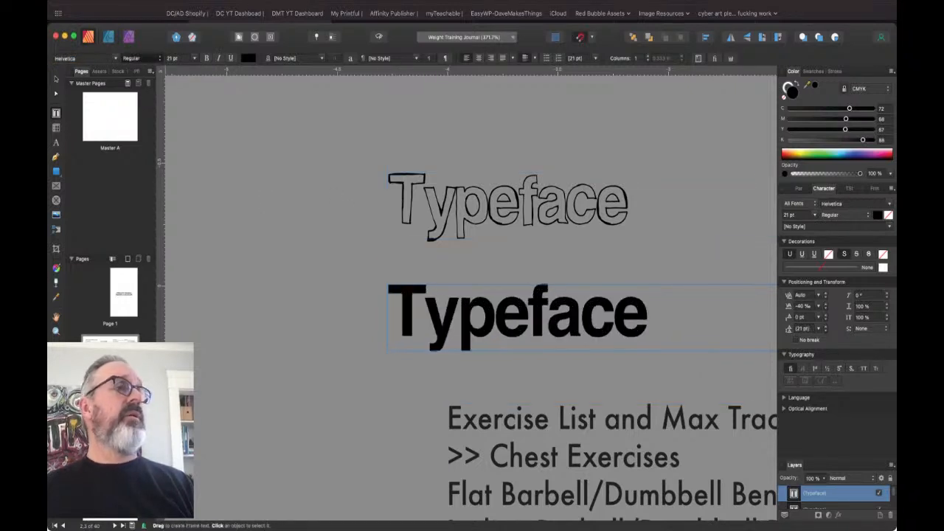
- Lay the Helvetica Bold copy over the DisEngage outline to compare the letterforms and move it back below
key("v")
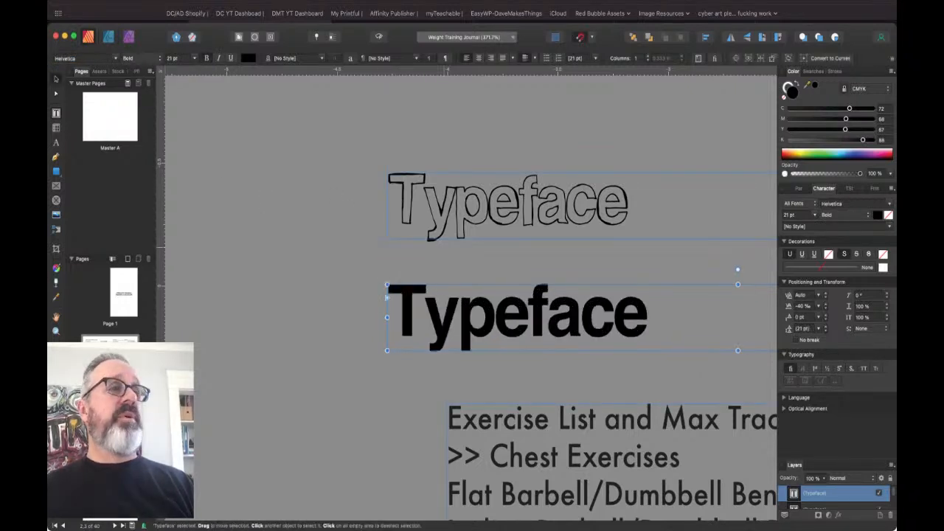
left_click_drag(413, 318, 383, 281)
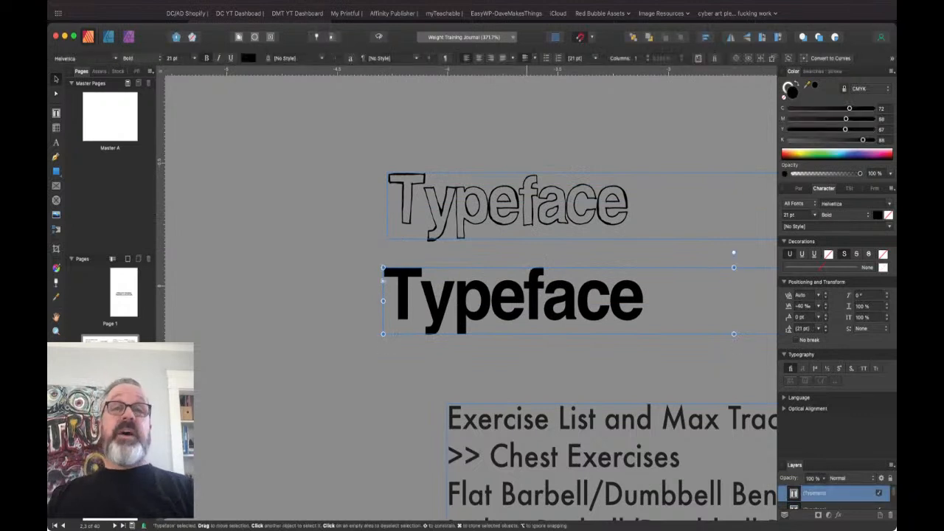
left_click_drag(382, 281, 388, 190)
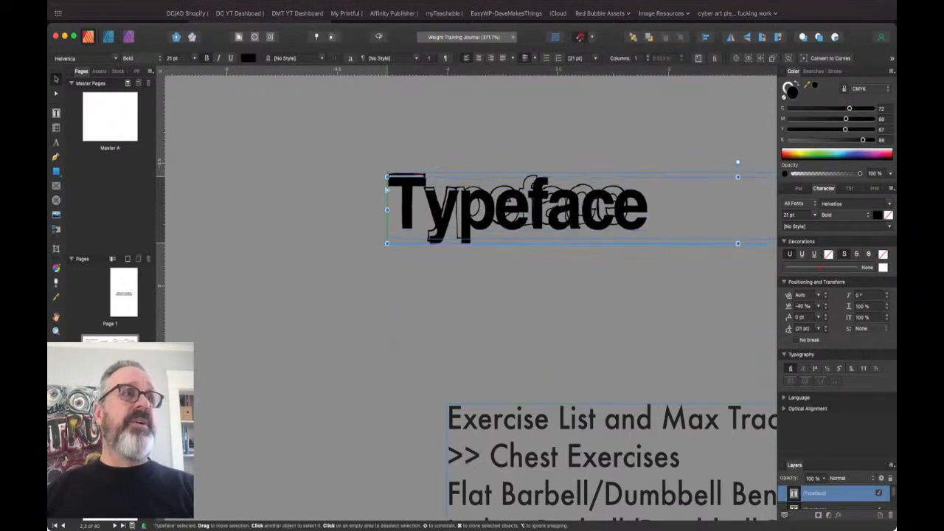
key("Escape")
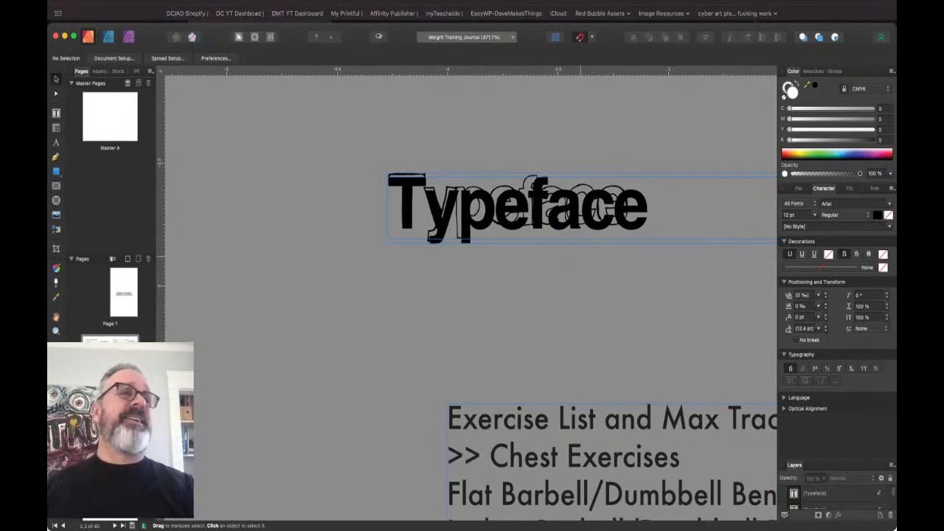
left_click_drag(517, 206, 516, 281)
left_click(520, 104)
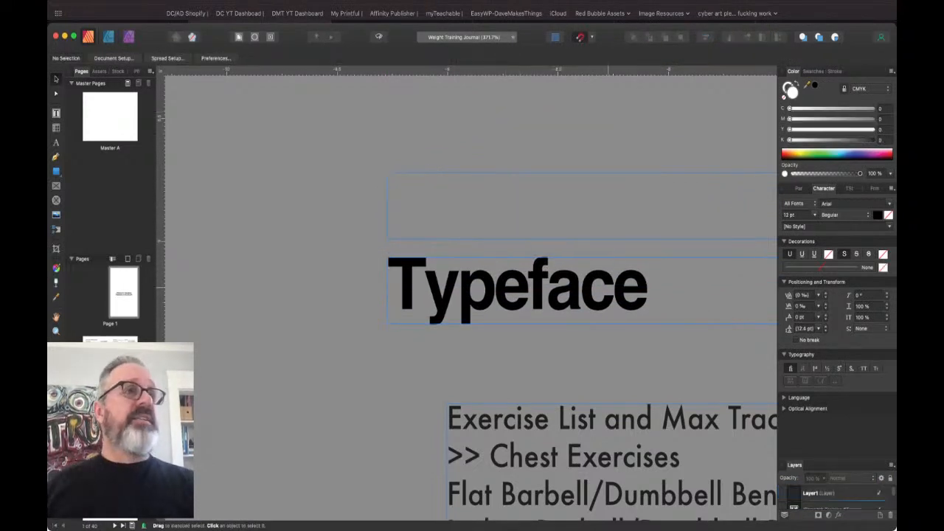
- Delete both Typeface sample frames from the pasteboard
left_click(608, 287)
left_click(600, 229, "shift")
key("Delete")
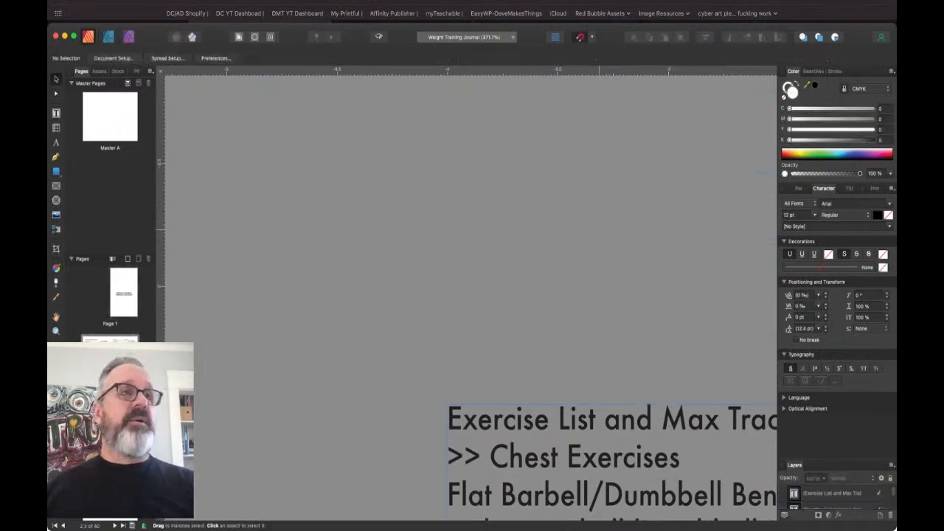
- Browse alternative typefaces for the Chest Exercises heading line in the exercise list on the pasteboard, keeping the current font
scroll(382, 140, "down", 10)
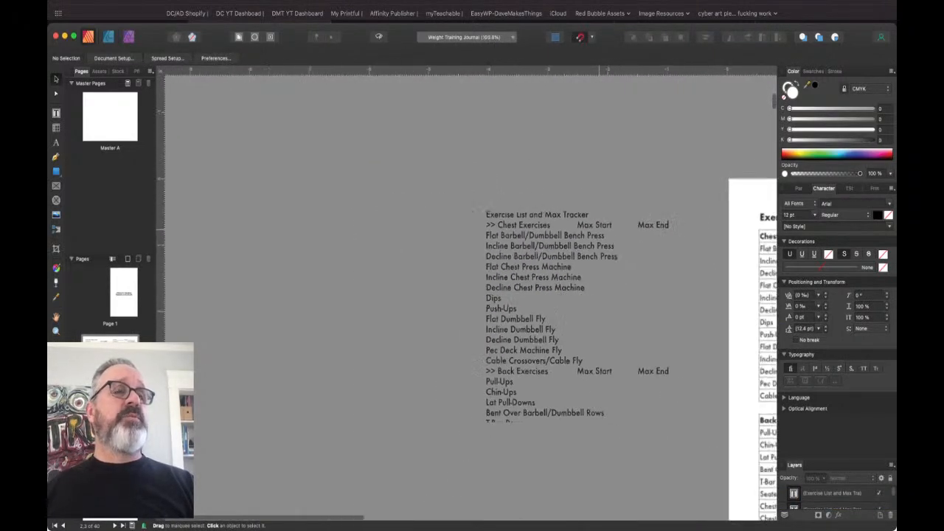
scroll(472, 295, "right", 5)
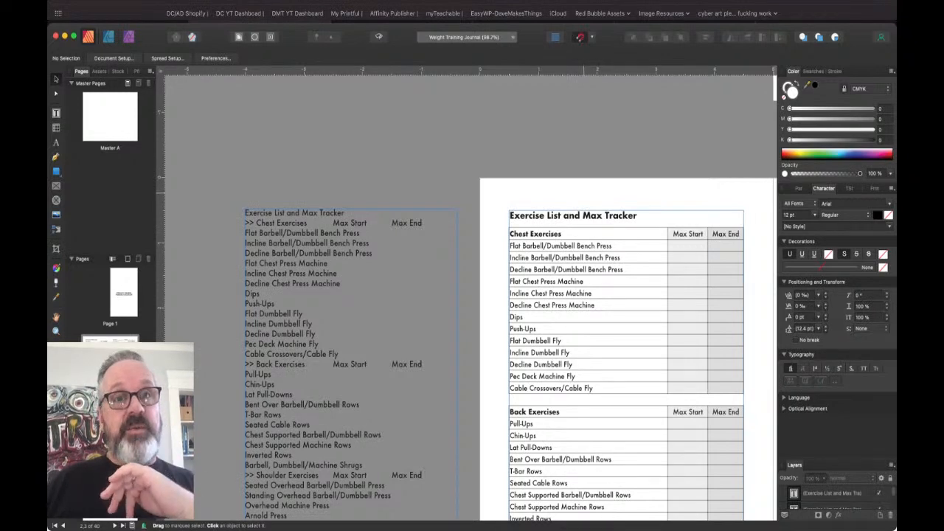
scroll(472, 295, "down", 5)
scroll(472, 295, "right", 5)
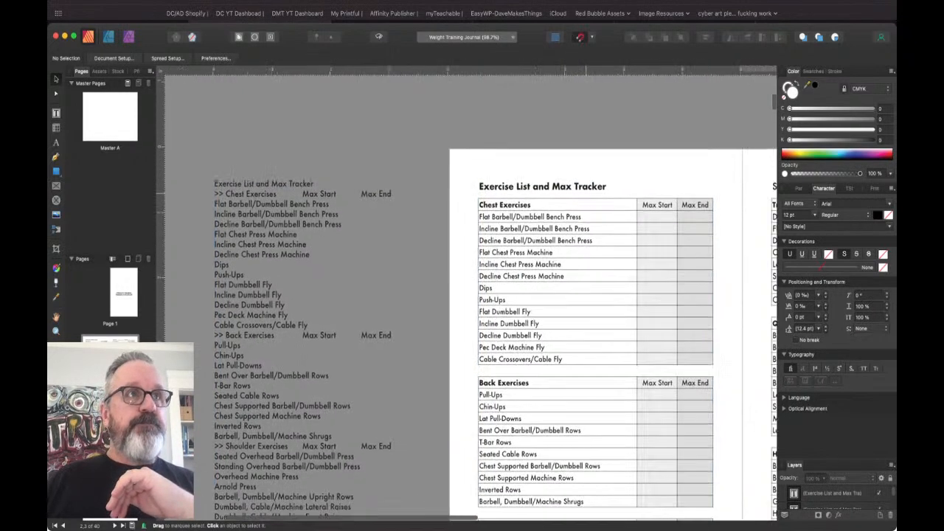
scroll(472, 295, "right", 3)
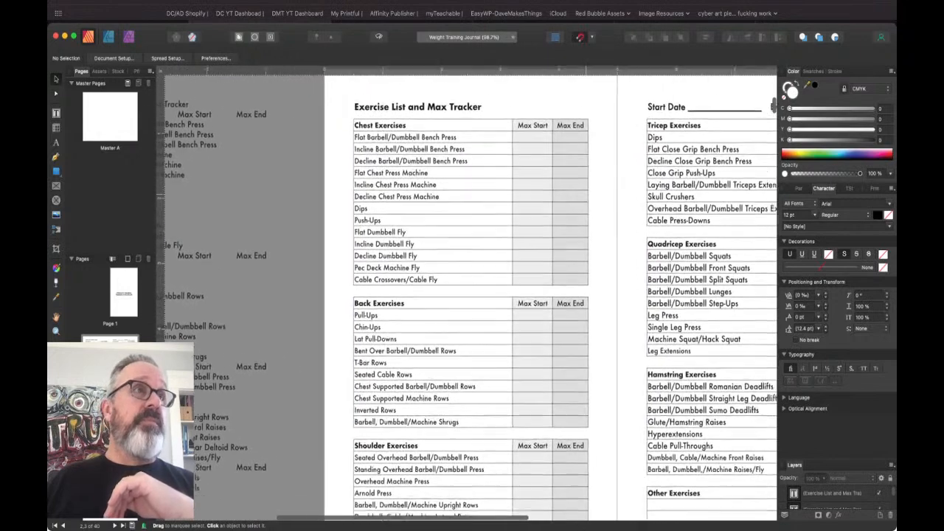
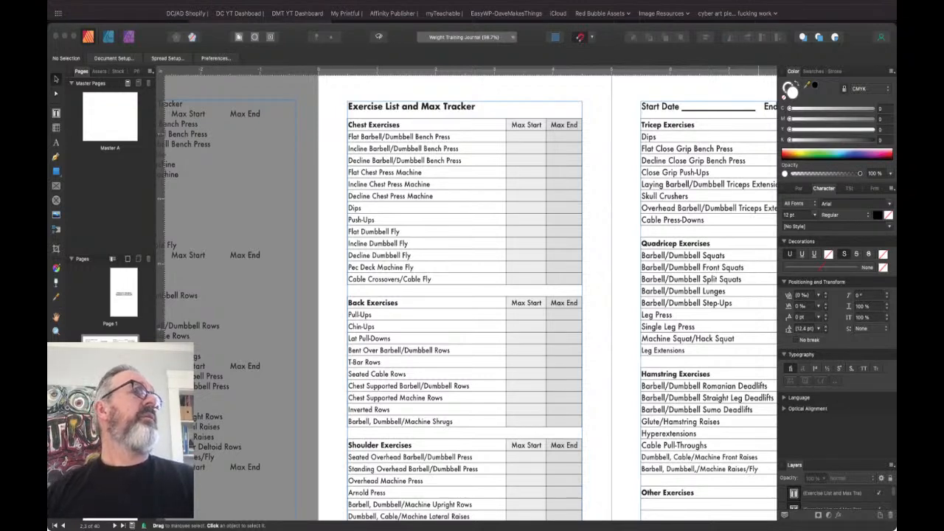
left_click(241, 192)
scroll(240, 192, "left", 5)
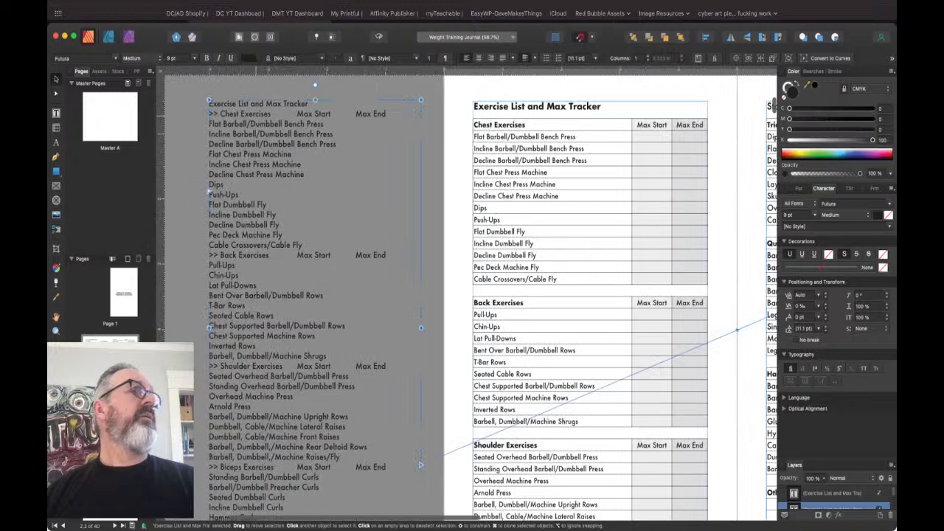
triple_click(254, 113)
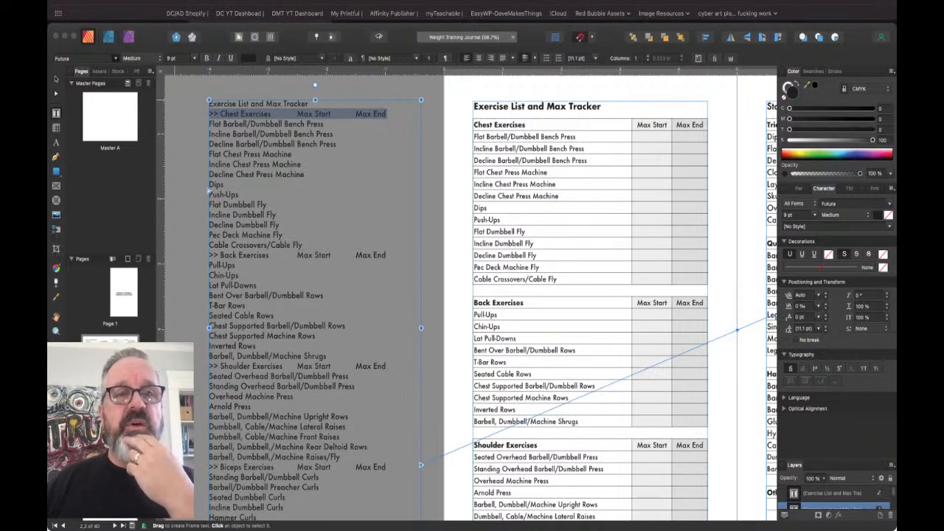
left_click(115, 58)
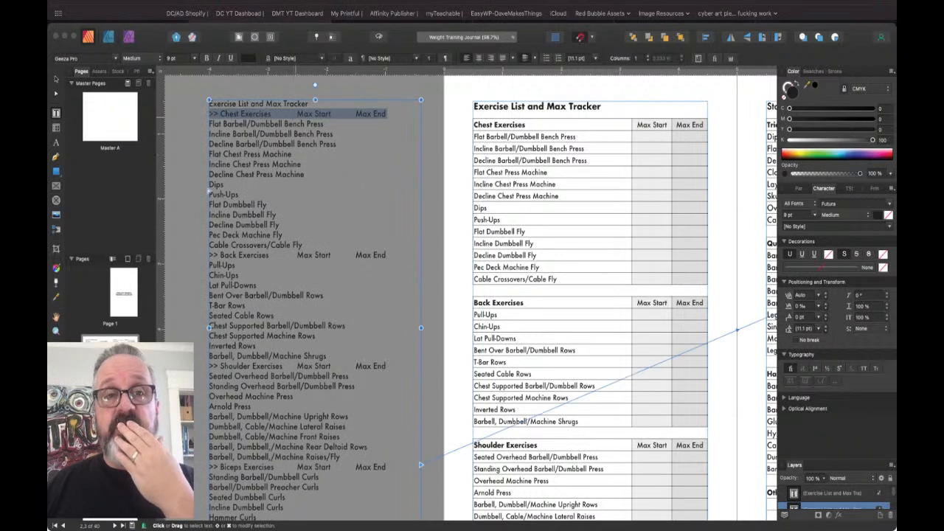
key("Escape")
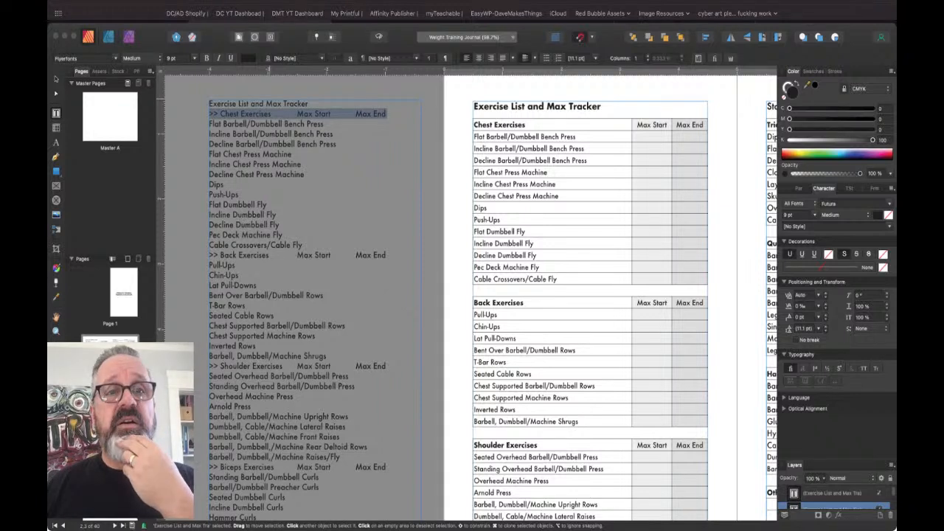
key("t")
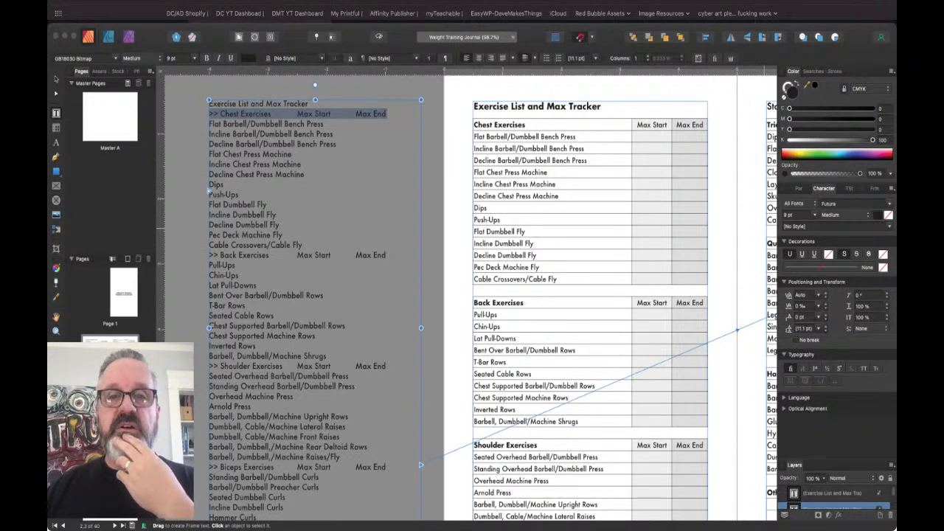
- Check the font settings of the Exercise List and Max Tracker table and its Decline Dumbbell Fly cell, leaving the table deselected
left_click(652, 267)
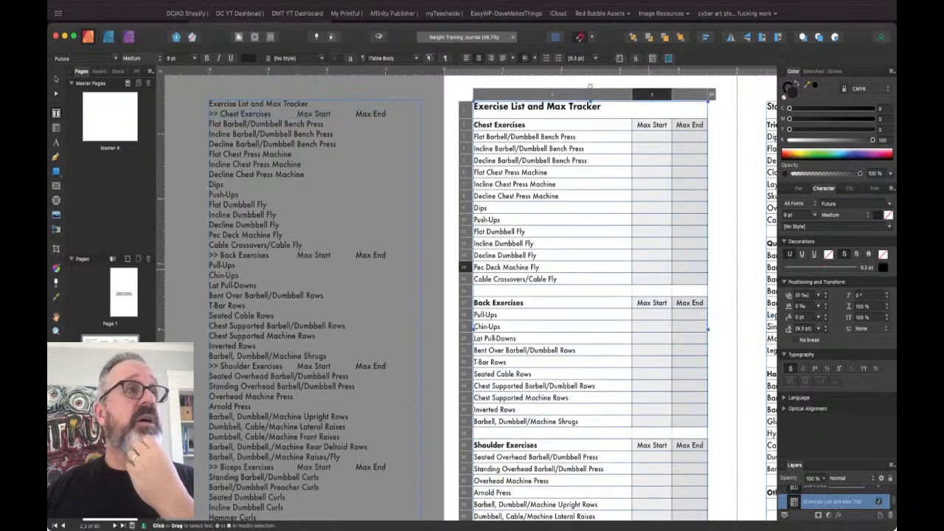
left_click(534, 255)
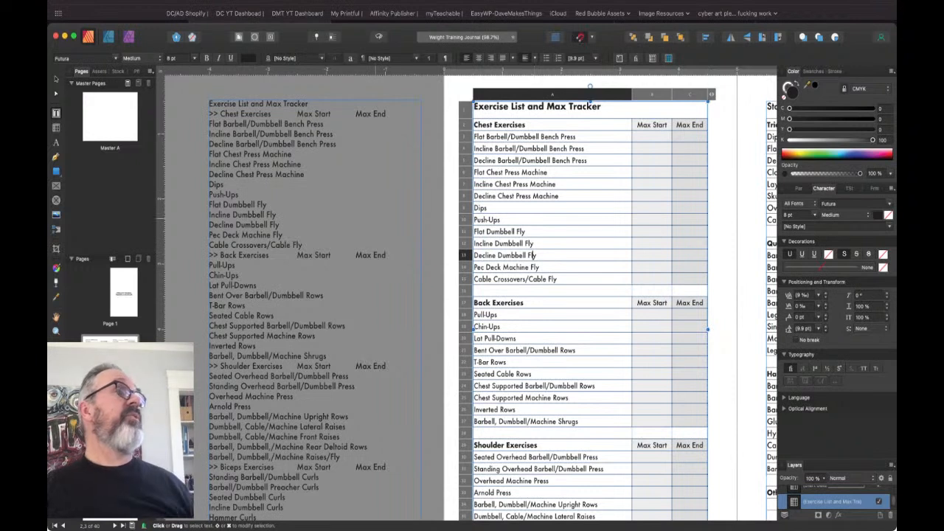
key("Escape")
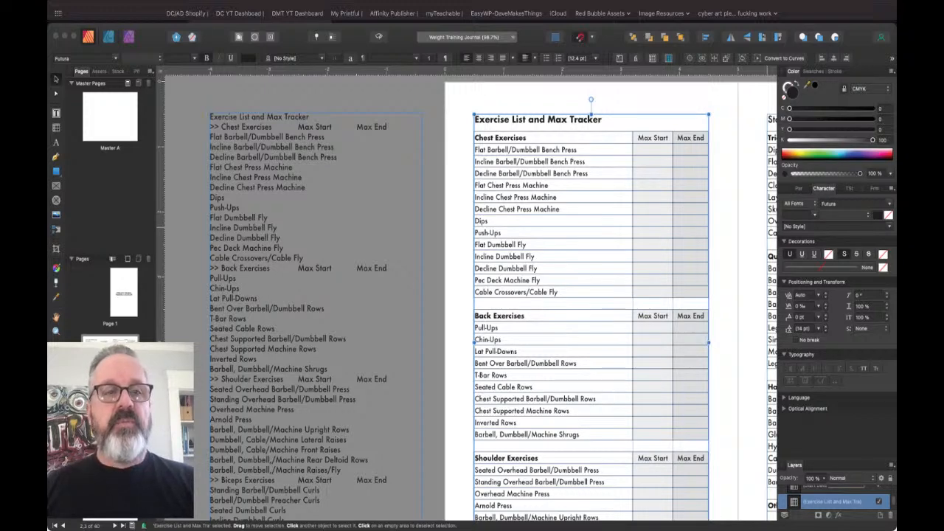
scroll(472, 295, "down", 1)
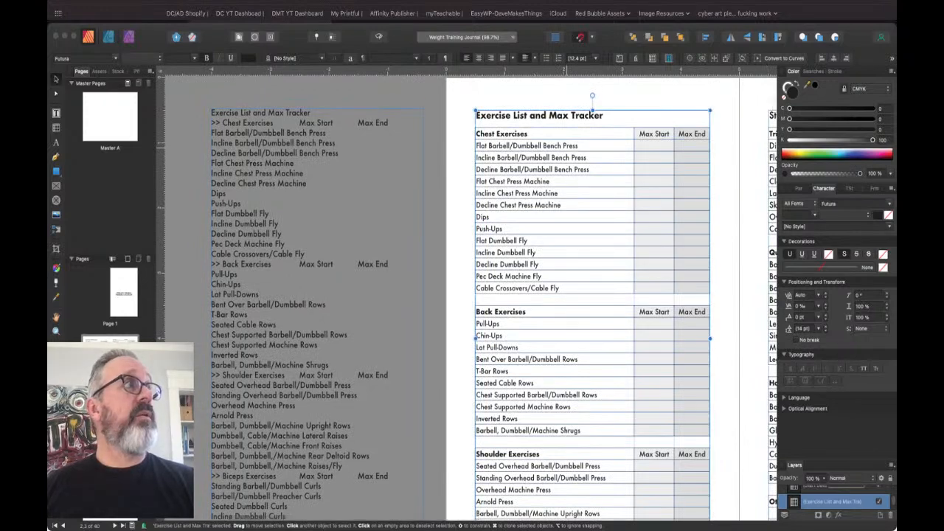
key("super+Tab")
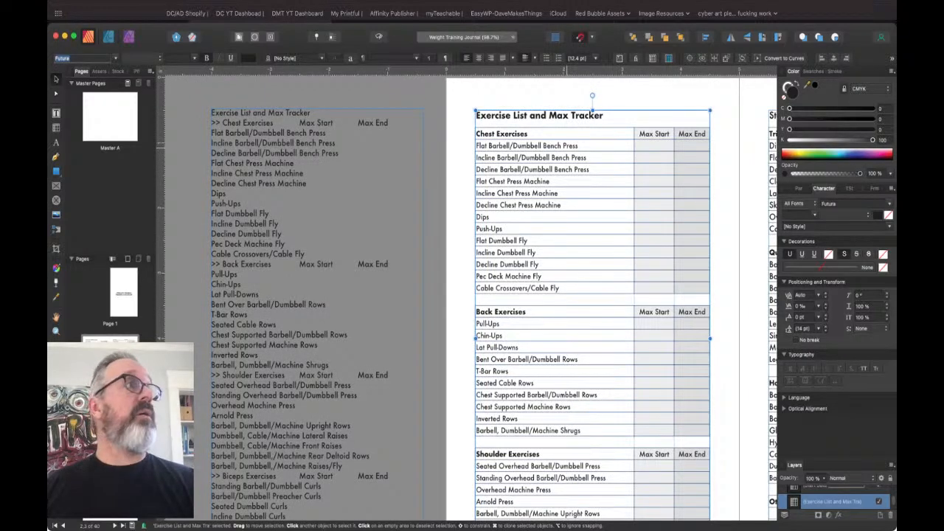
key("Escape")
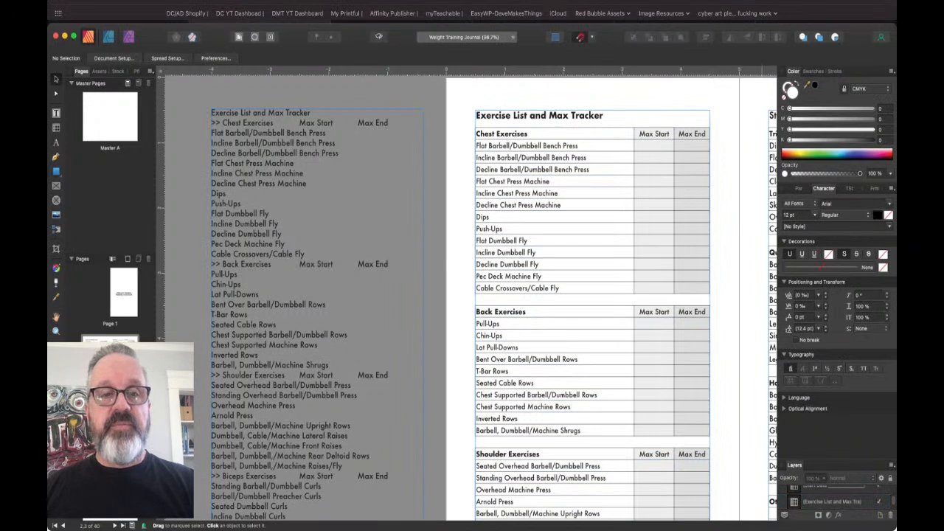
key("super+Tab")
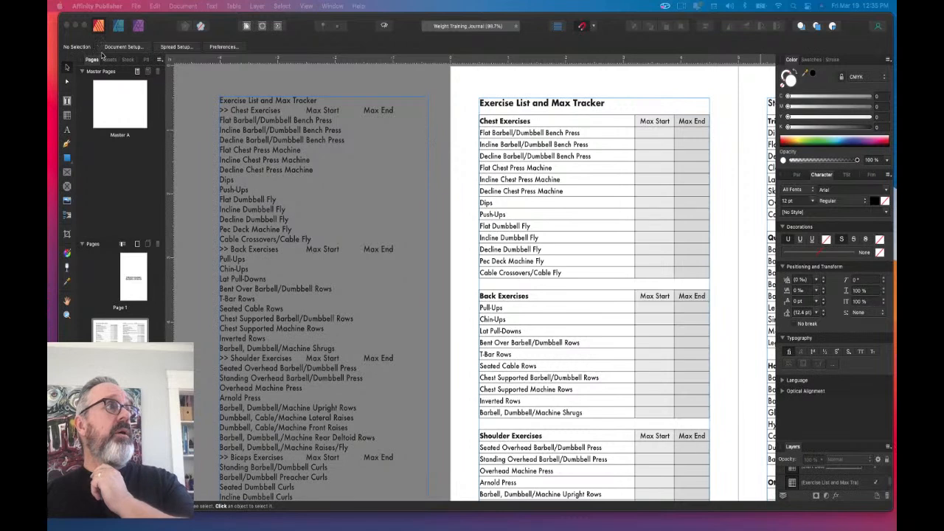
- Select the exercise list frame on the pasteboard and mark Futura and Flyerfonts as favourite fonts
left_click(292, 124)
left_click(125, 47)
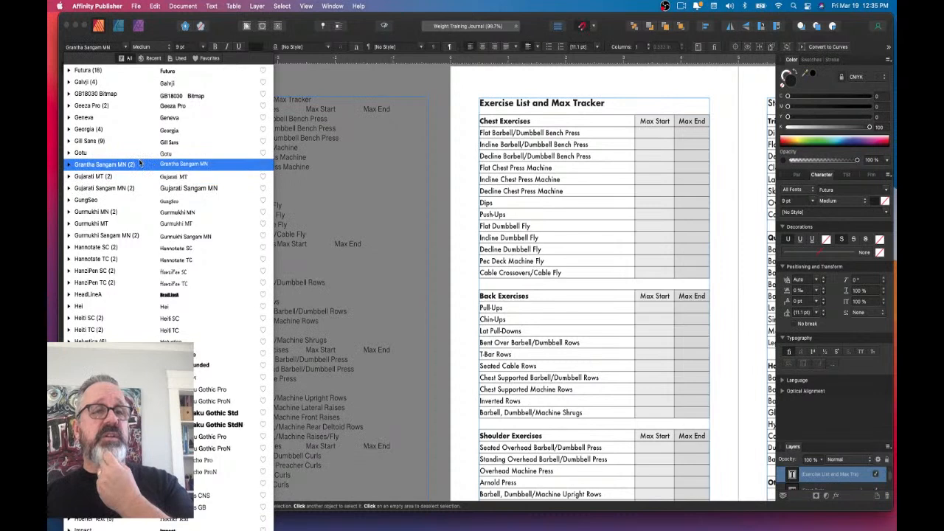
scroll(140, 161, "up", 2)
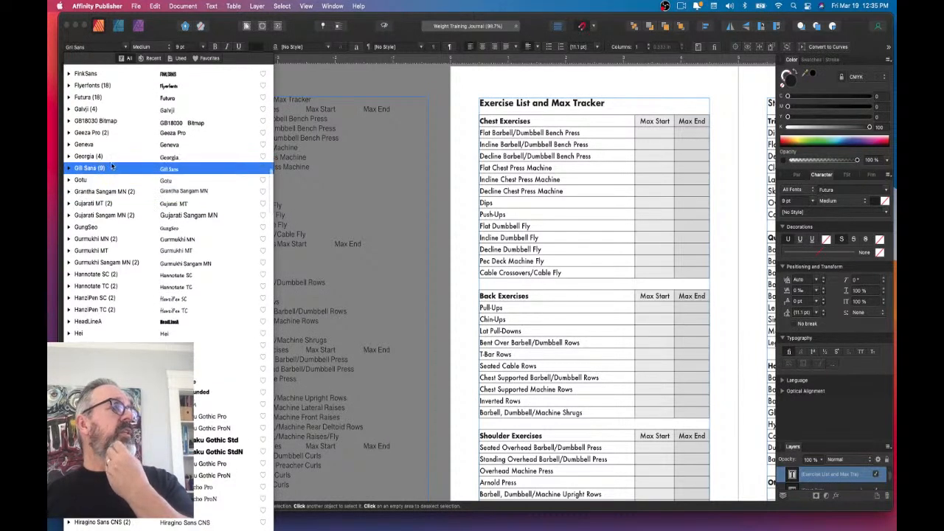
scroll(96, 161, "up", 3)
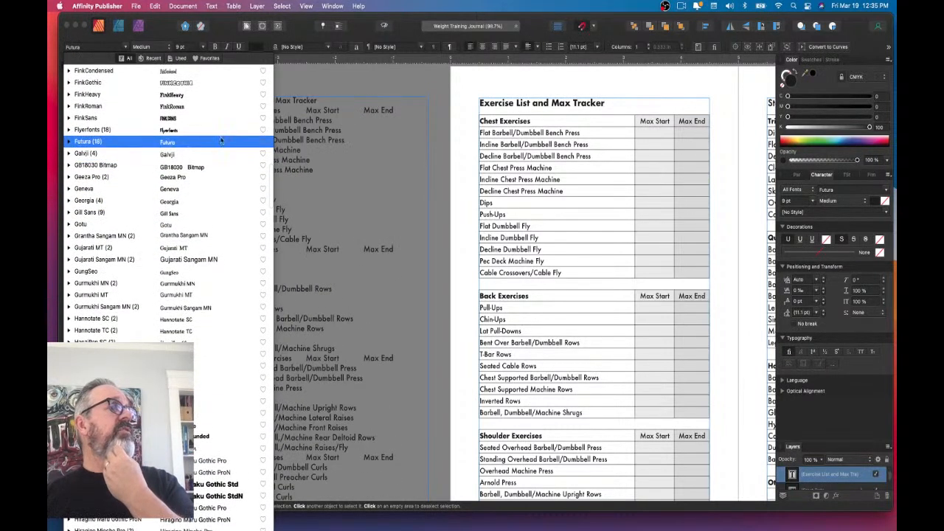
scroll(276, 169, "up", 3)
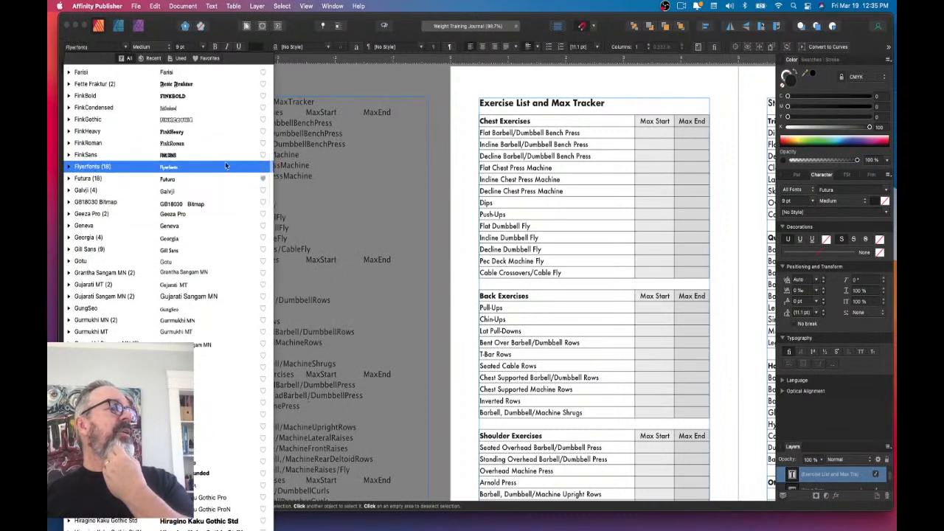
left_click(263, 169)
- Mark Helvetica and Helvetica Neue as favourite fonts and leave the font list without changing the typeface
scroll(208, 155, "up", 2)
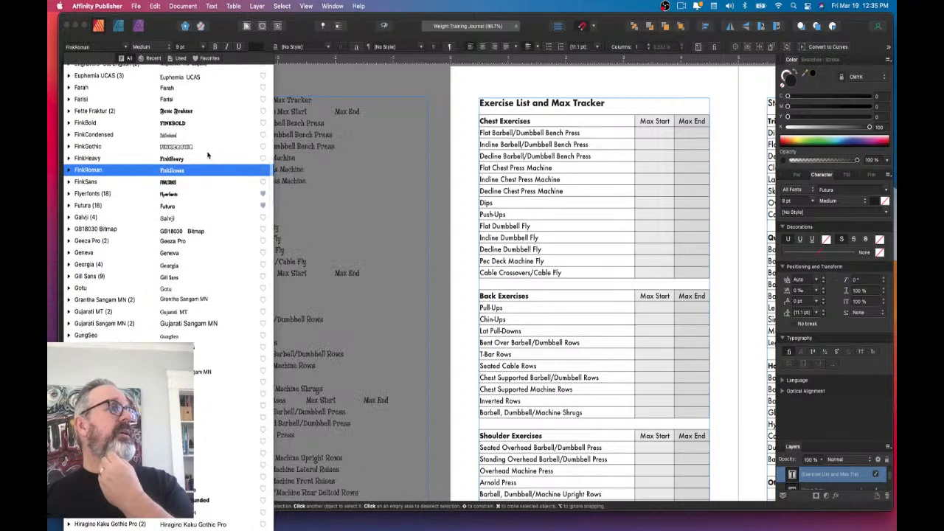
scroll(208, 155, "up", 2)
scroll(208, 155, "down", 6)
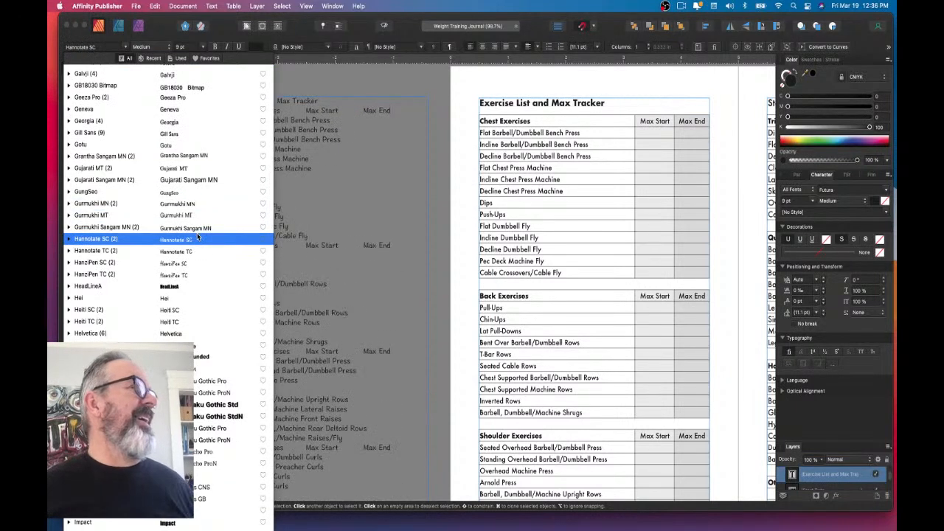
scroll(198, 237, "down", 1)
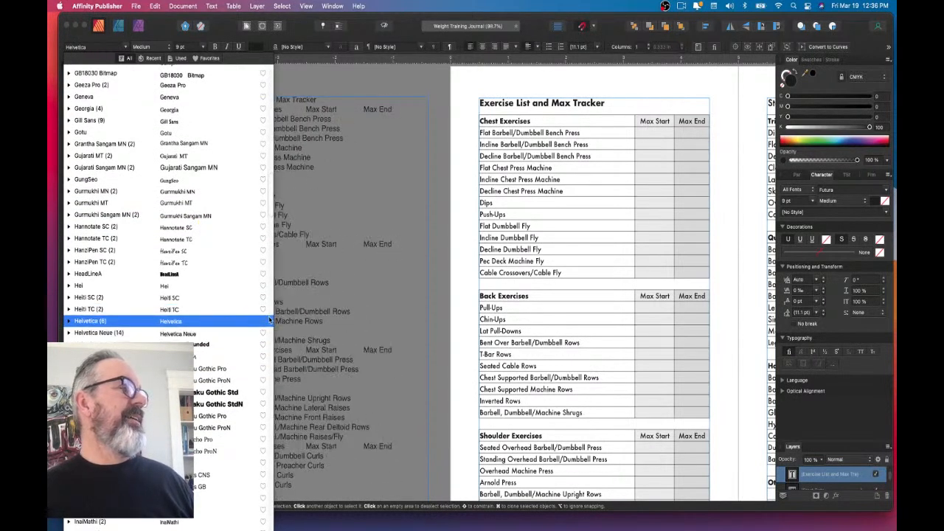
left_click(264, 322)
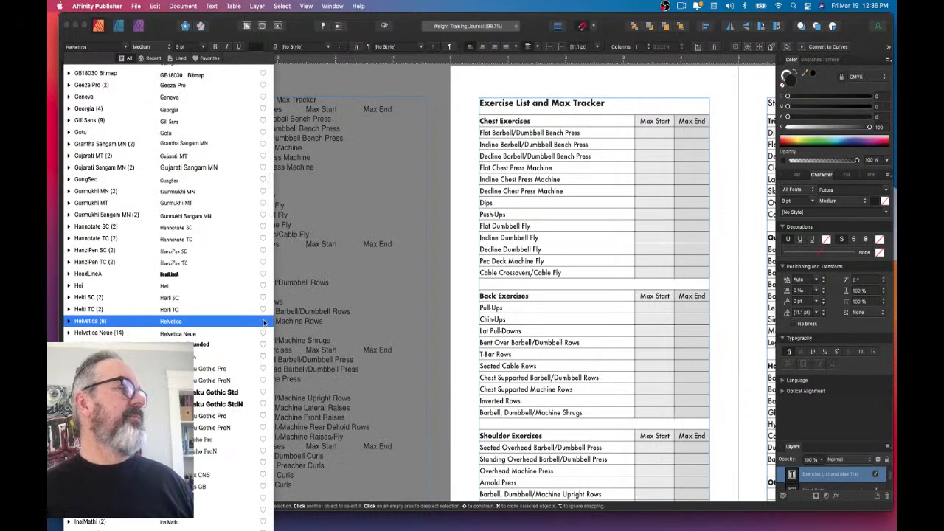
left_click(263, 333)
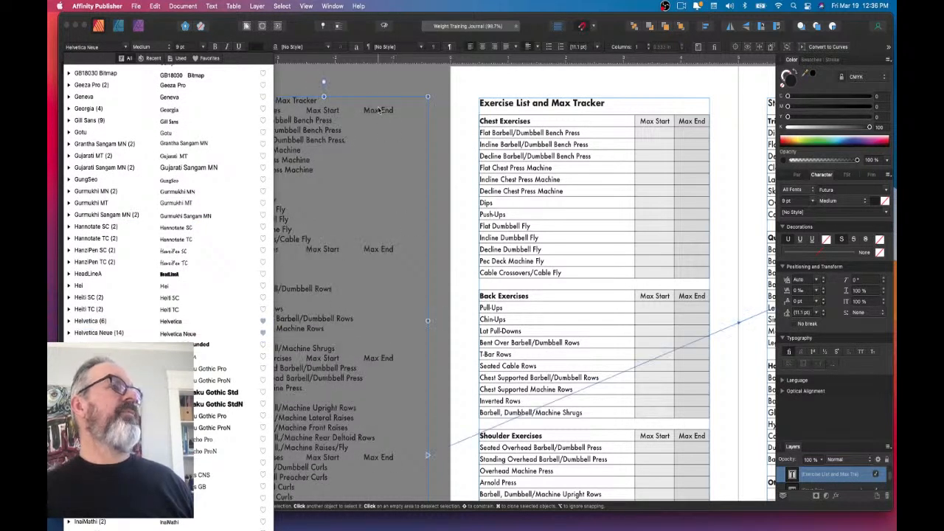
left_click(378, 76)
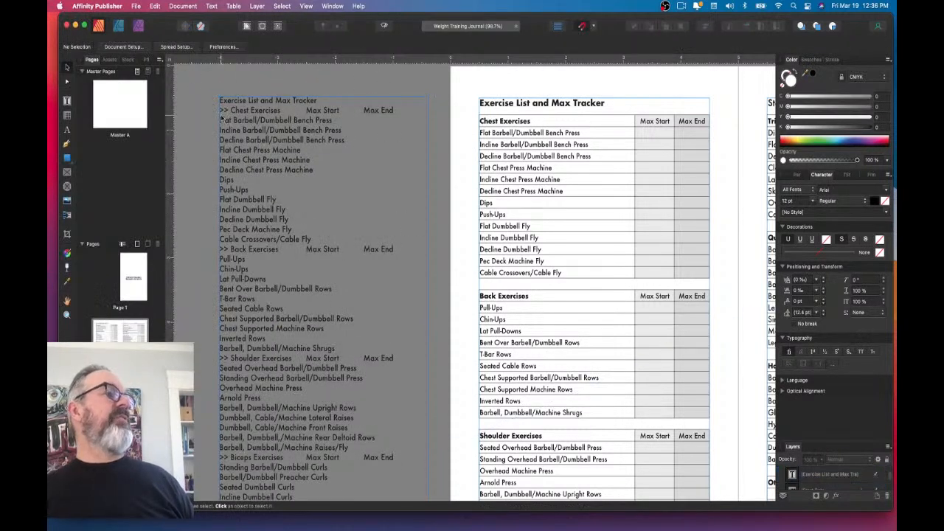
- Review the favourite fonts and the fonts used in the document without applying any of them
left_click(106, 47)
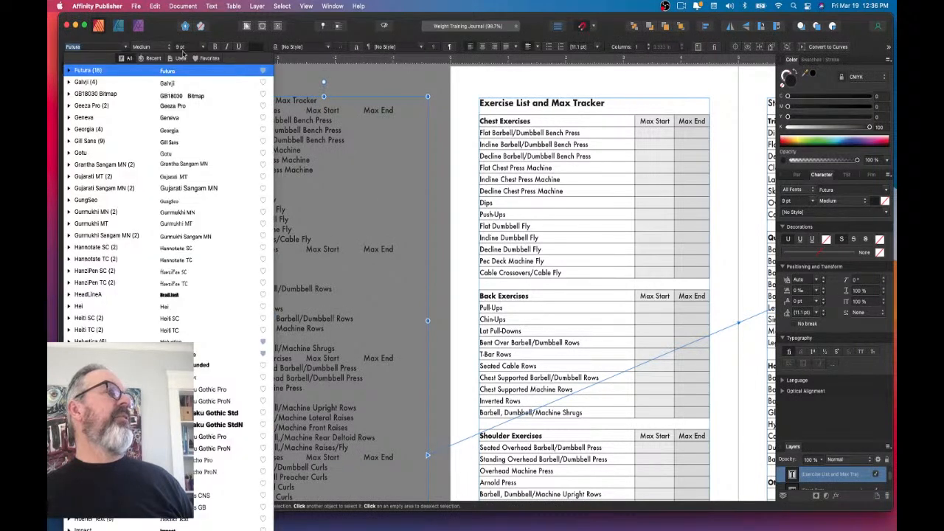
left_click(209, 58)
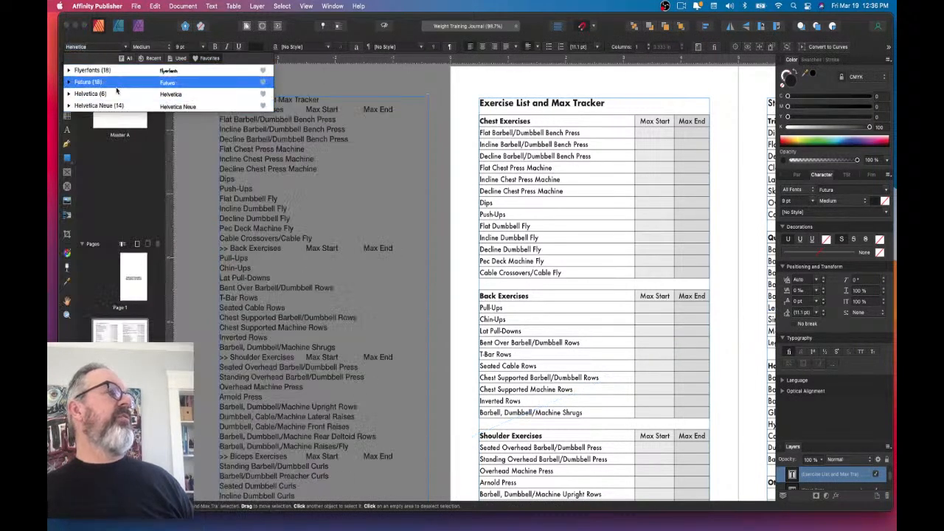
left_click(179, 58)
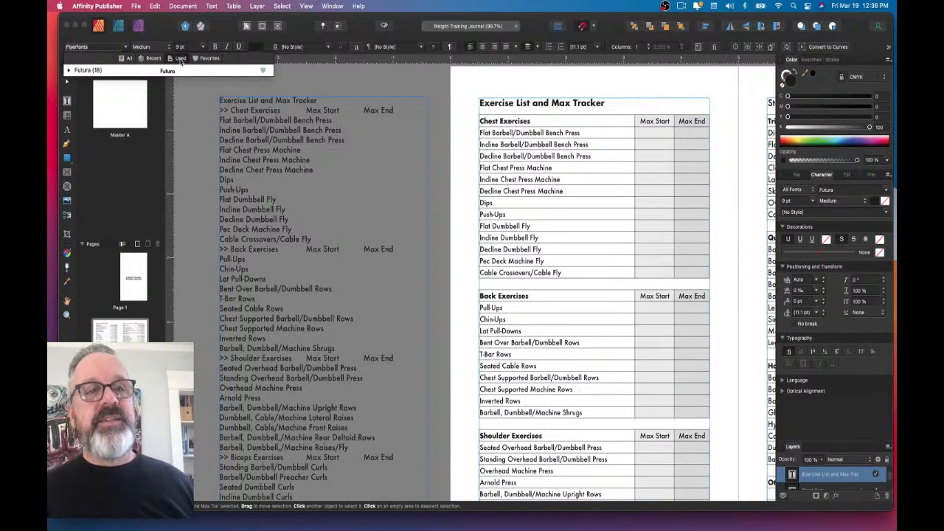
left_click(328, 82)
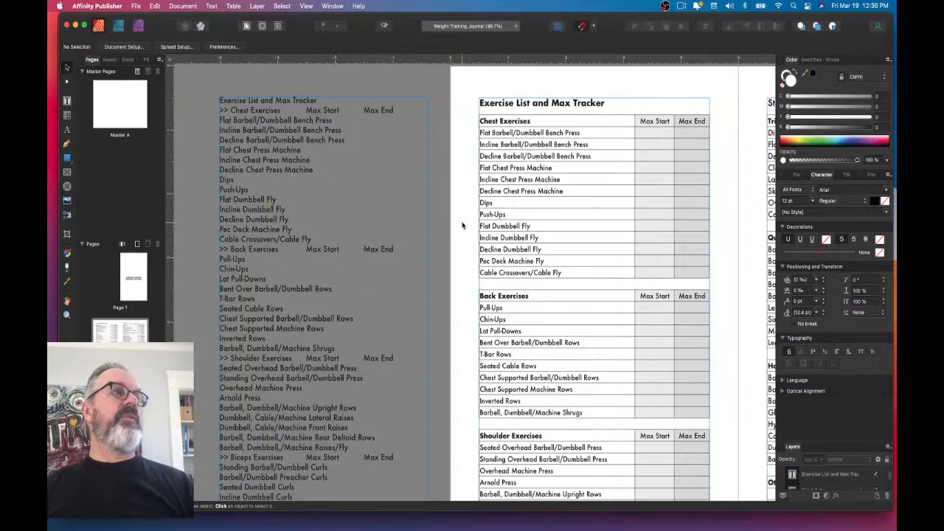
scroll(487, 273, "down", 5)
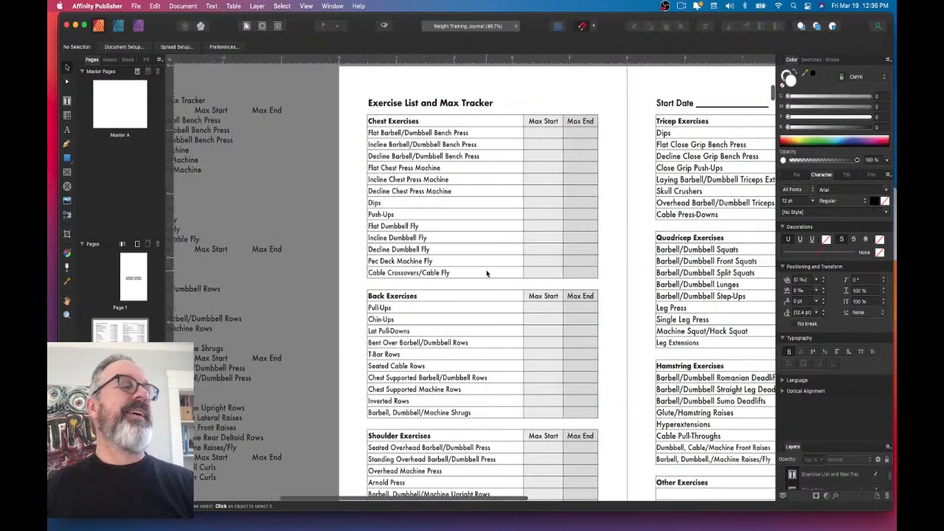
scroll(487, 274, "up", 4)
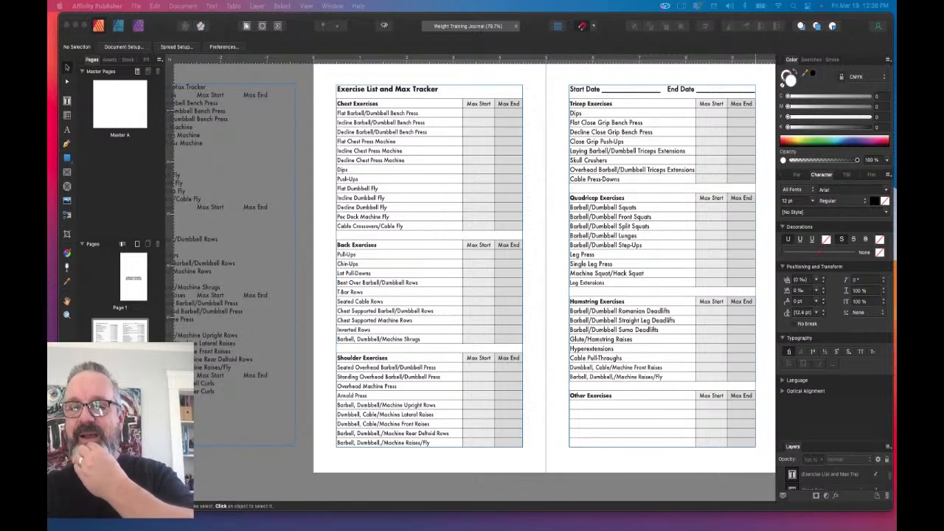
left_click(538, 275)
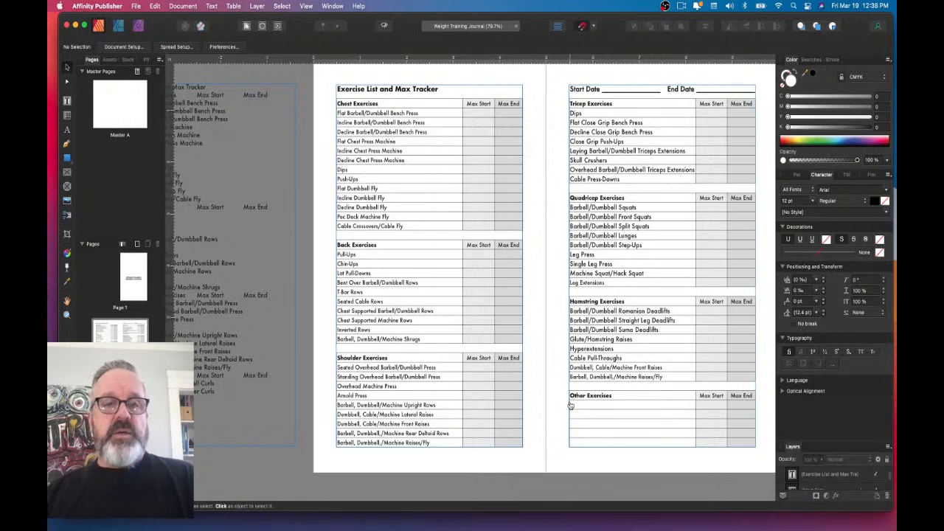
left_click(533, 172)
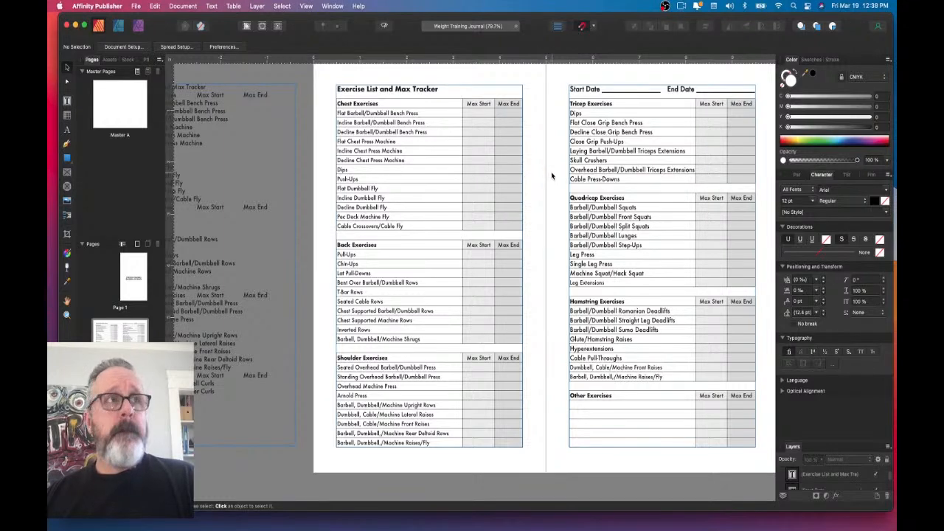
- Look over the Exercise List and Max Tracker tables across the whole two-page spread, including the shoulder and Other Exercises sections
scroll(549, 177, "right", 3)
scroll(534, 185, "up", 1)
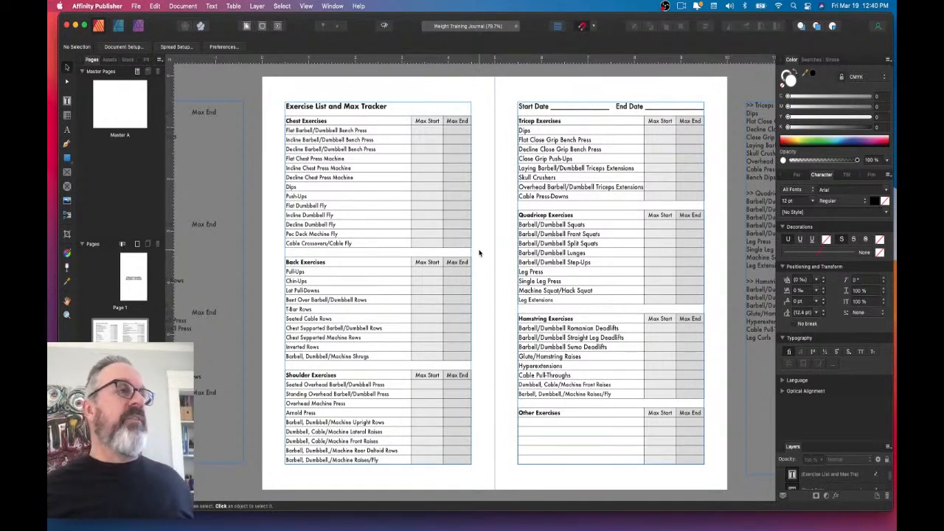
scroll(480, 253, "left", 2)
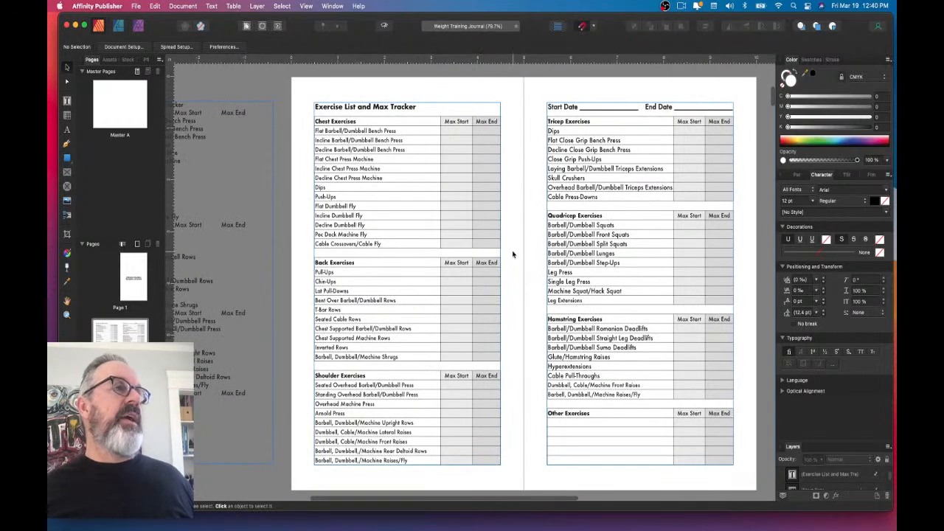
scroll(511, 280, "down", 5)
scroll(511, 280, "right", 3)
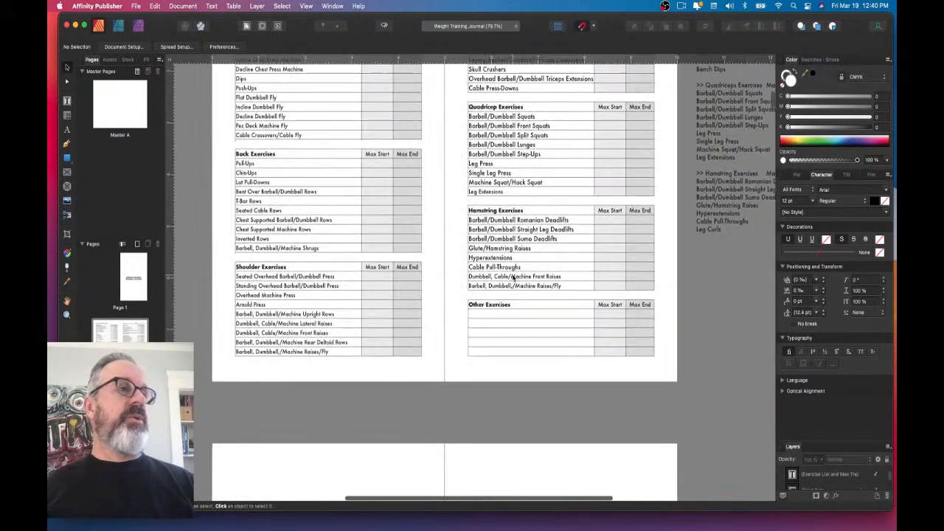
scroll(542, 295, "up", 7)
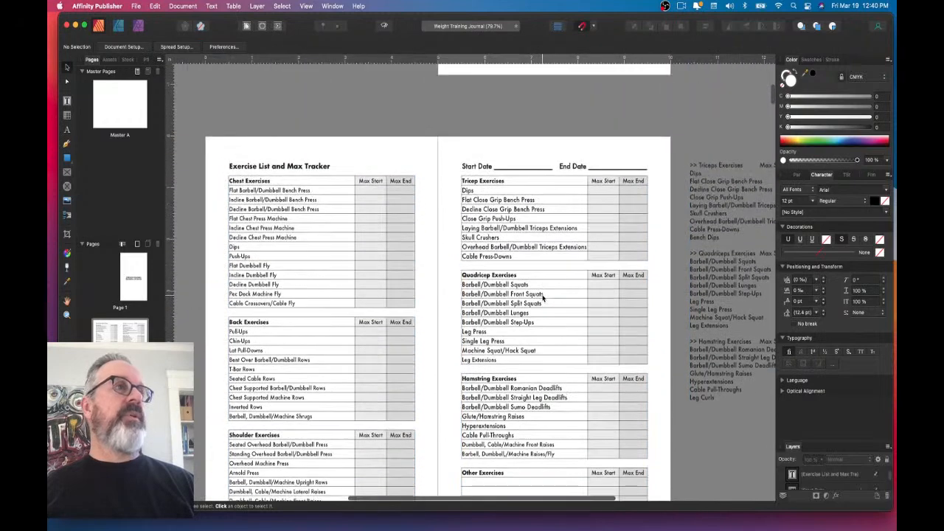
scroll(428, 240, "left", 4)
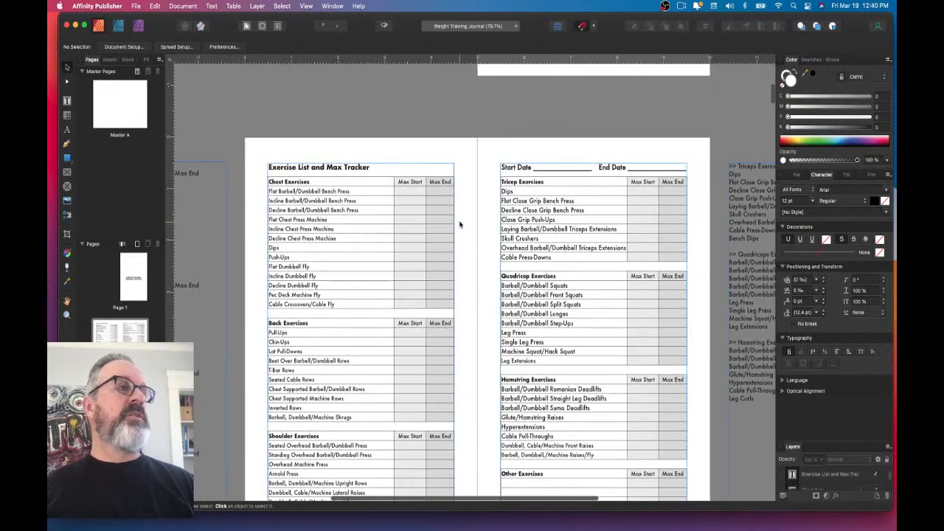
scroll(466, 222, "left", 2)
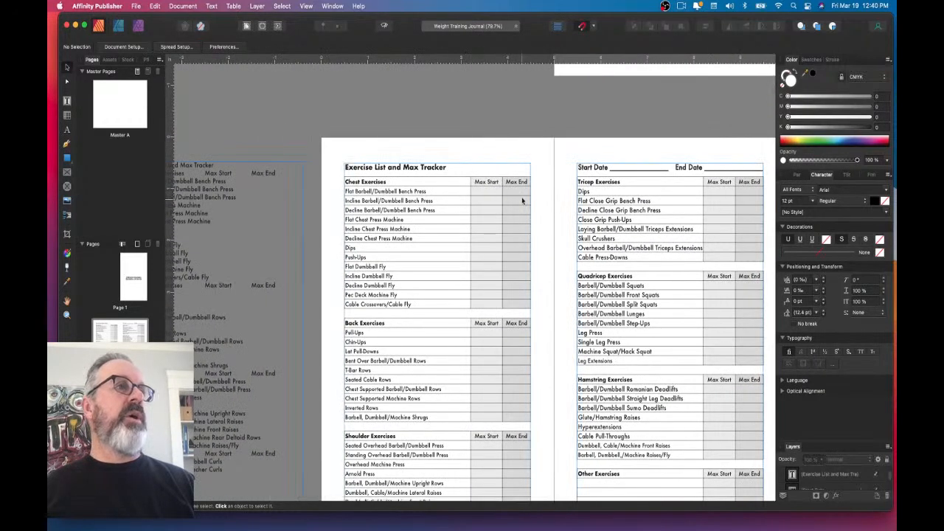
- Select the Exercise List and Max Tracker table and bring up the text frame settings
left_click(490, 189)
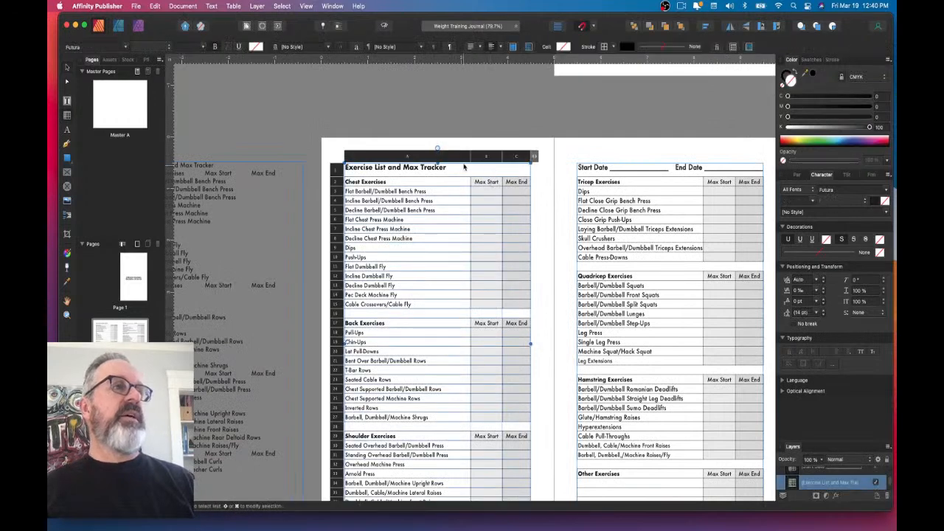
left_click(880, 175)
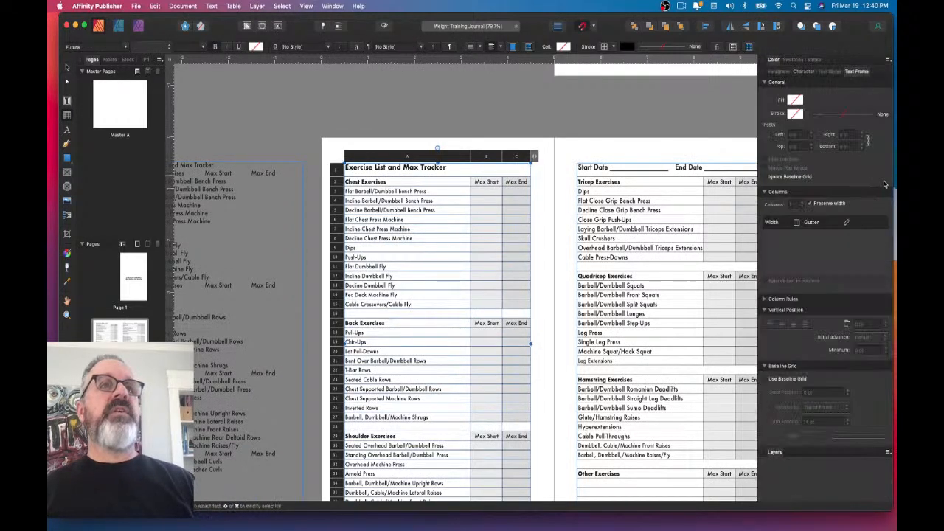
left_click(669, 107)
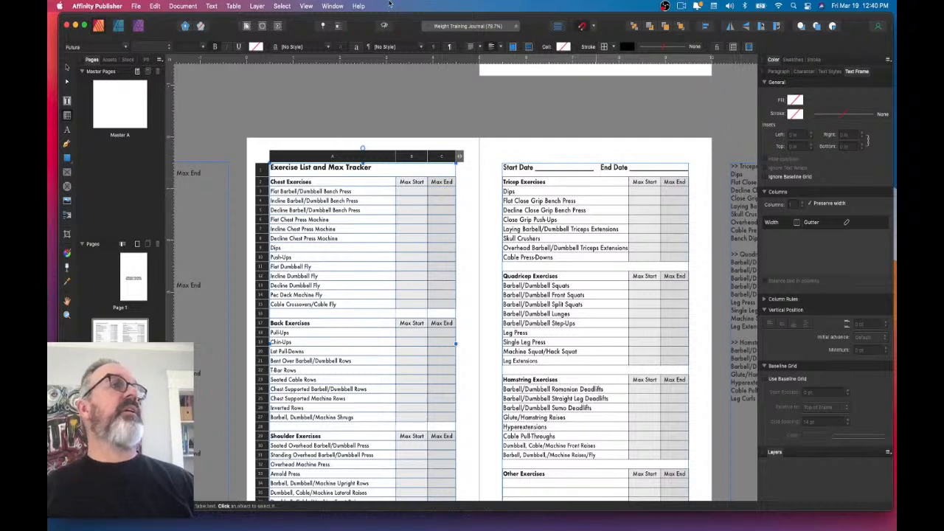
left_click(325, 6)
mouse_move(314, 6)
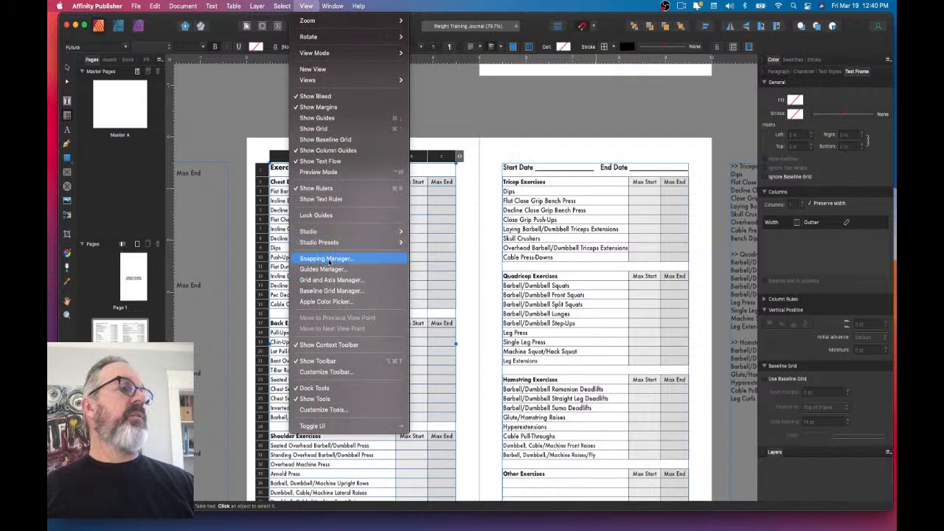
mouse_move(398, 231)
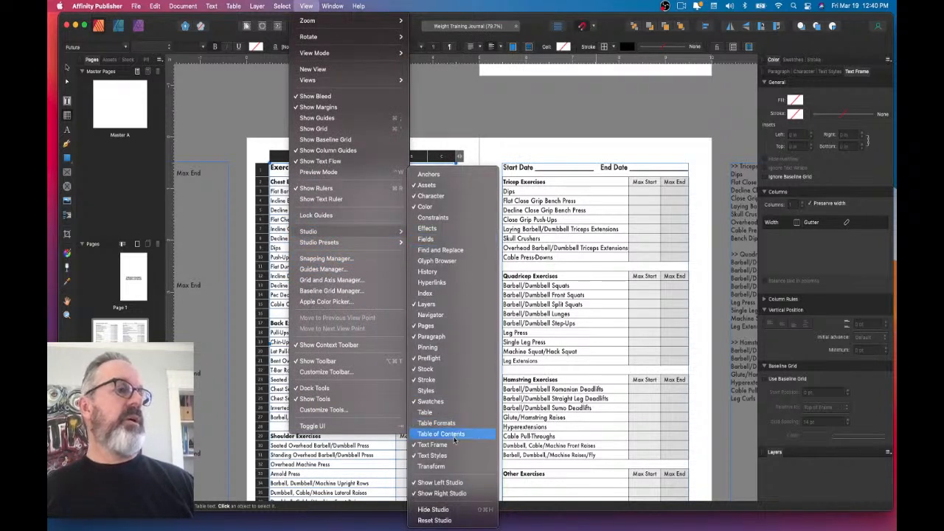
left_click(455, 421)
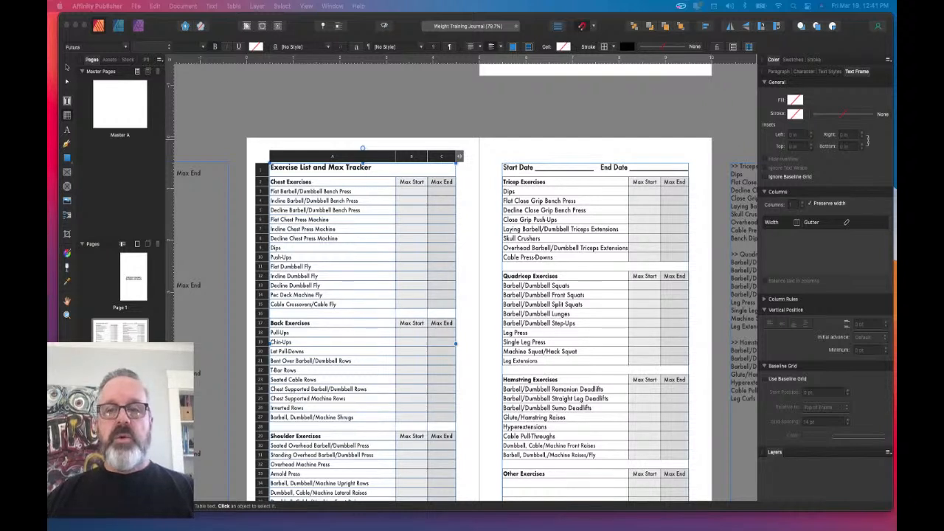
left_click(736, 103)
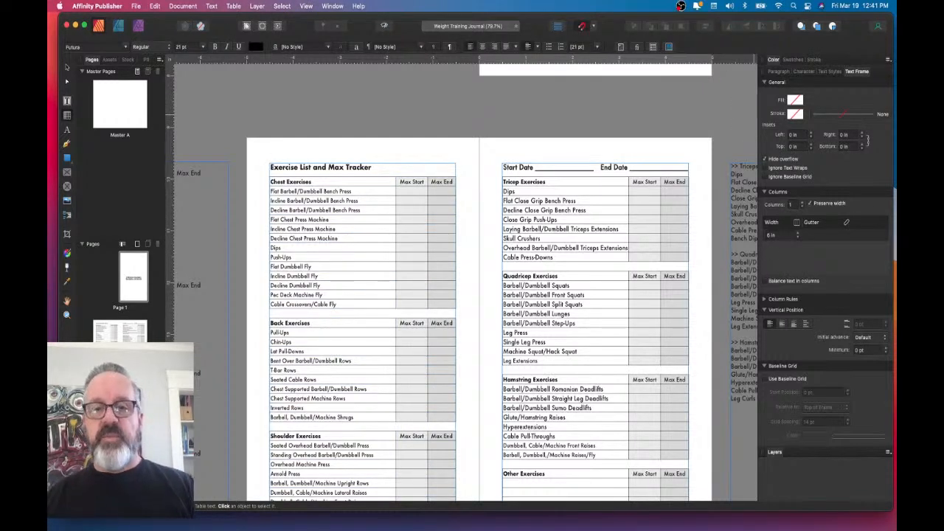
left_click_drag(841, 256, 668, 101)
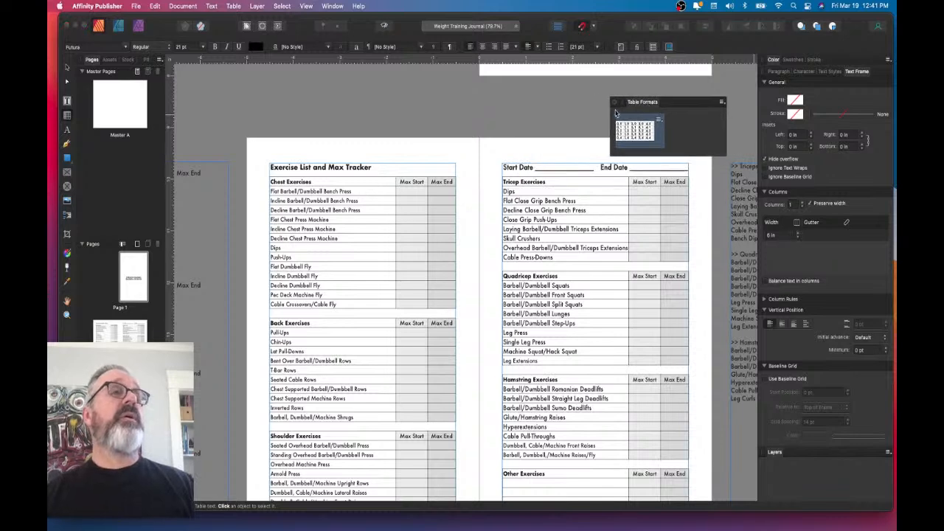
left_click(614, 104)
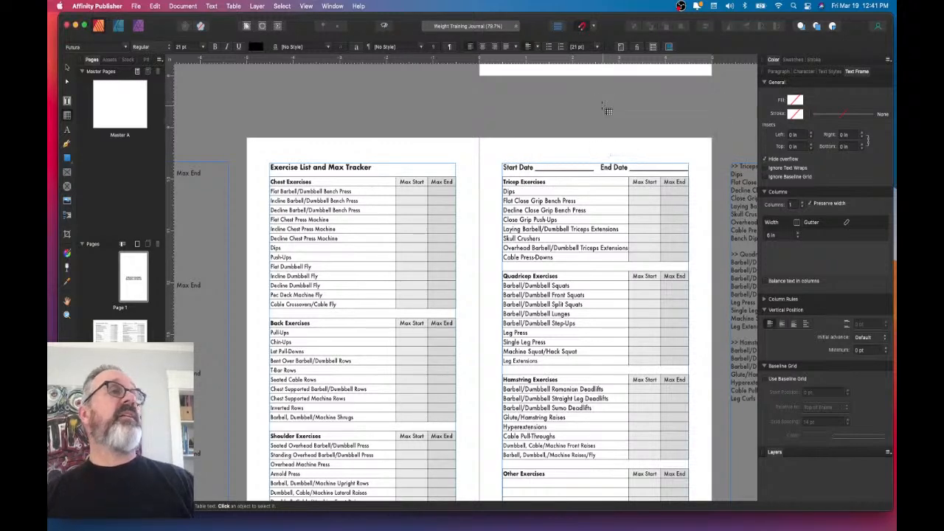
- Display the Table settings, with frame, stroke and fill, cell and vertical position options, over the spread
left_click(283, 6)
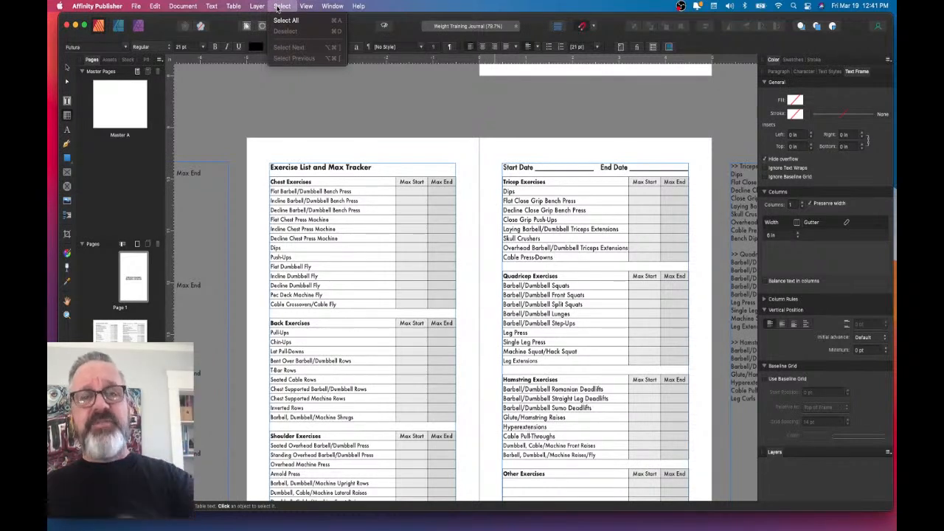
left_click(281, 7)
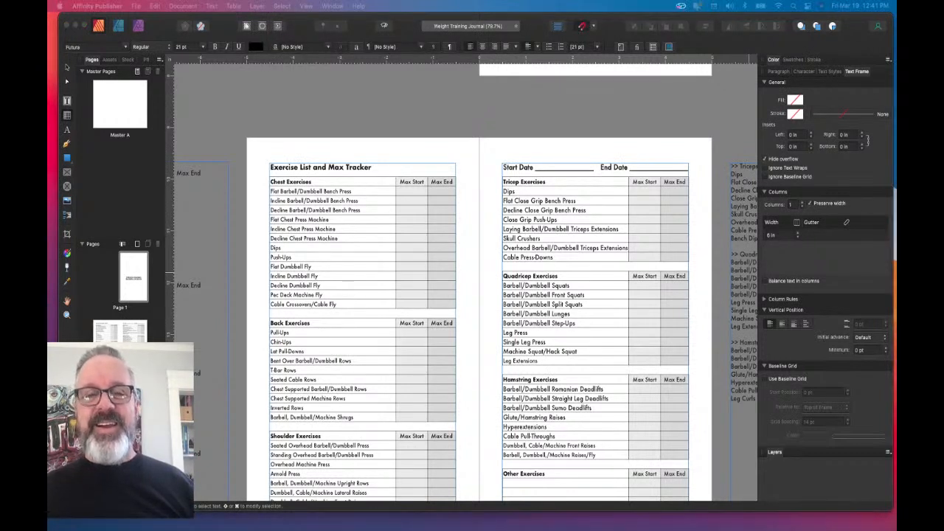
left_click(451, 106)
left_click(298, 6)
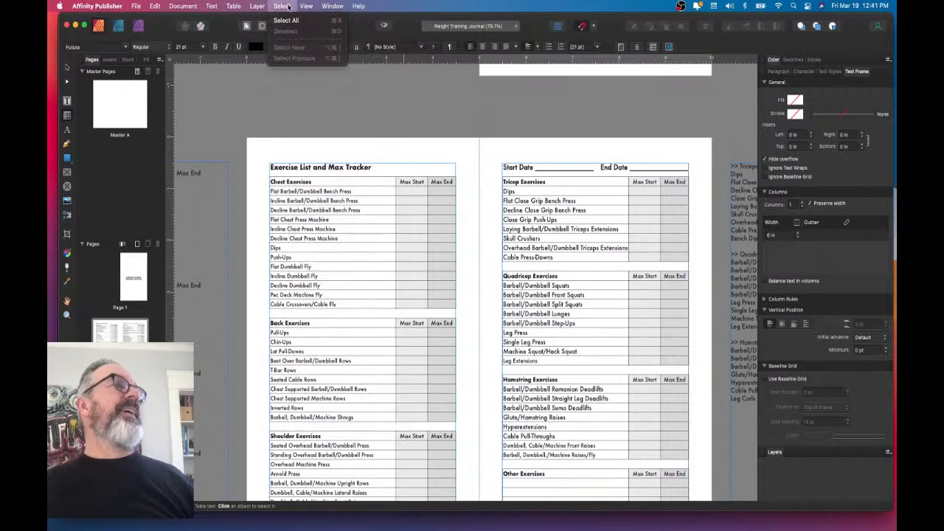
mouse_move(354, 232)
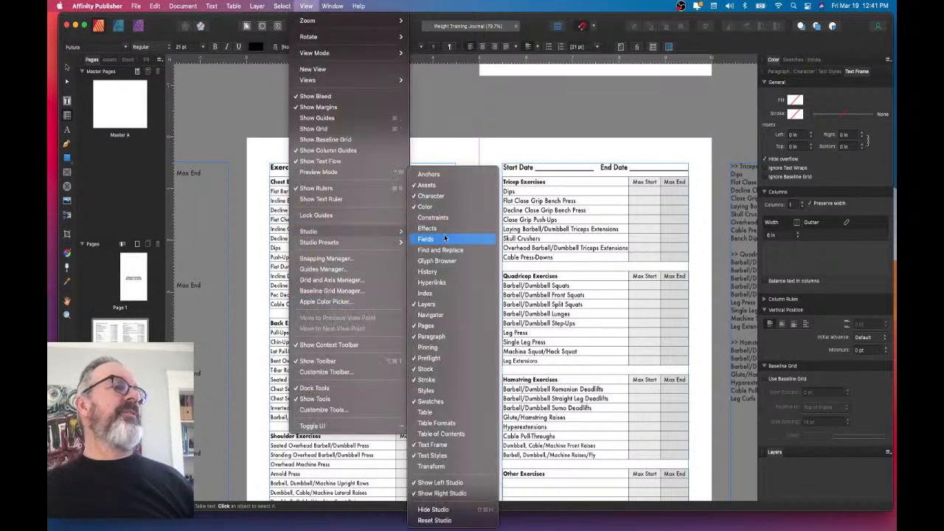
left_click(457, 417)
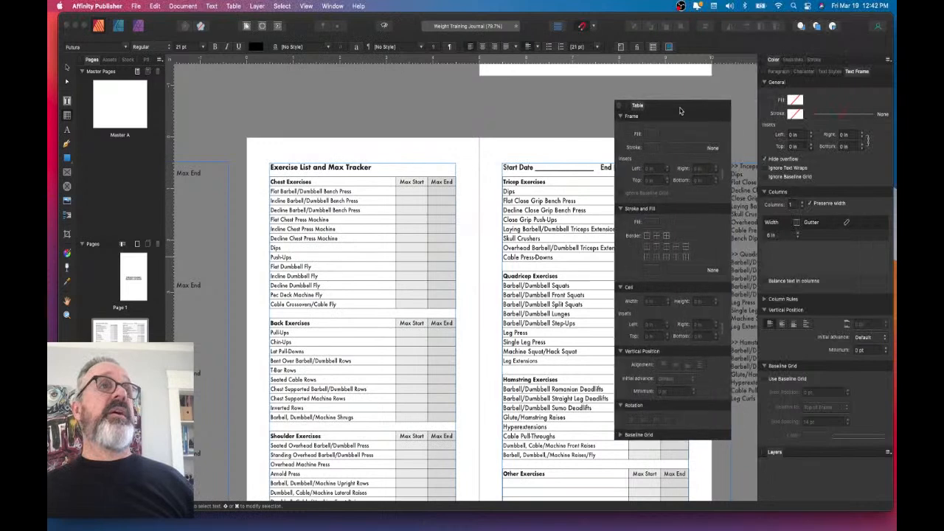
- Select the Exercise List and Max Tracker title text to check its frame, border and cell settings, and deselect the table
scroll(418, 224, "down", 2)
scroll(418, 223, "right", 1)
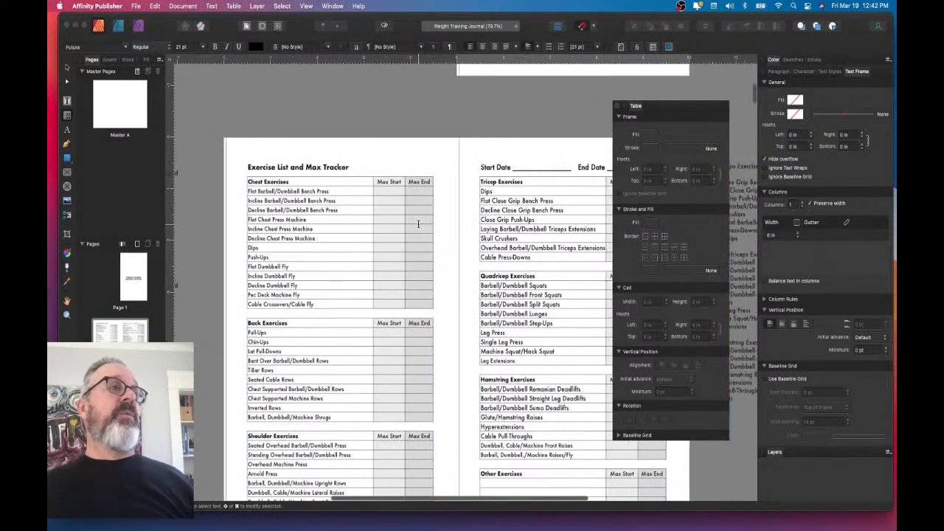
left_click(394, 144)
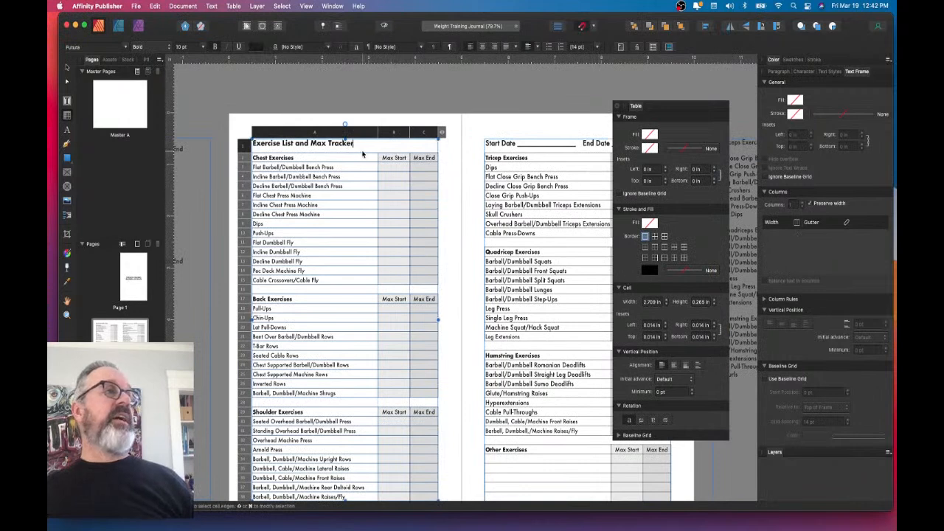
triple_click(319, 144)
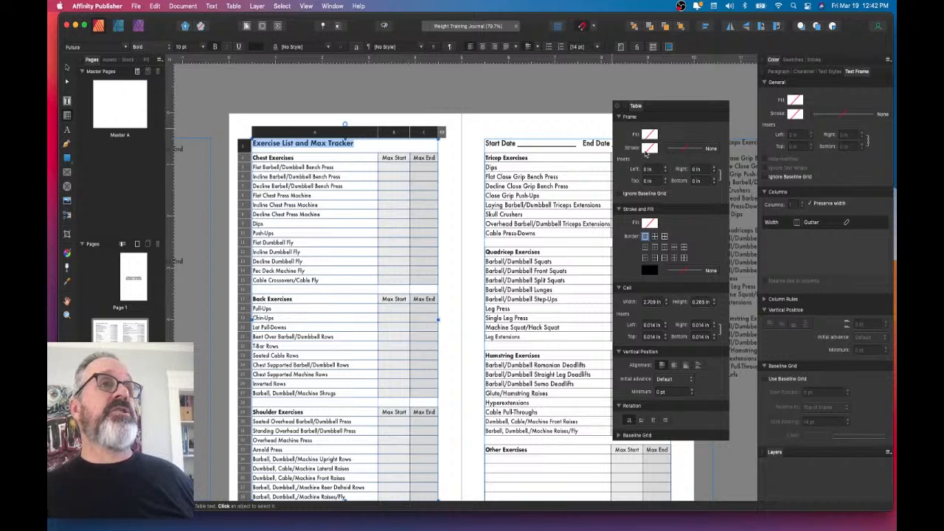
left_click(463, 191)
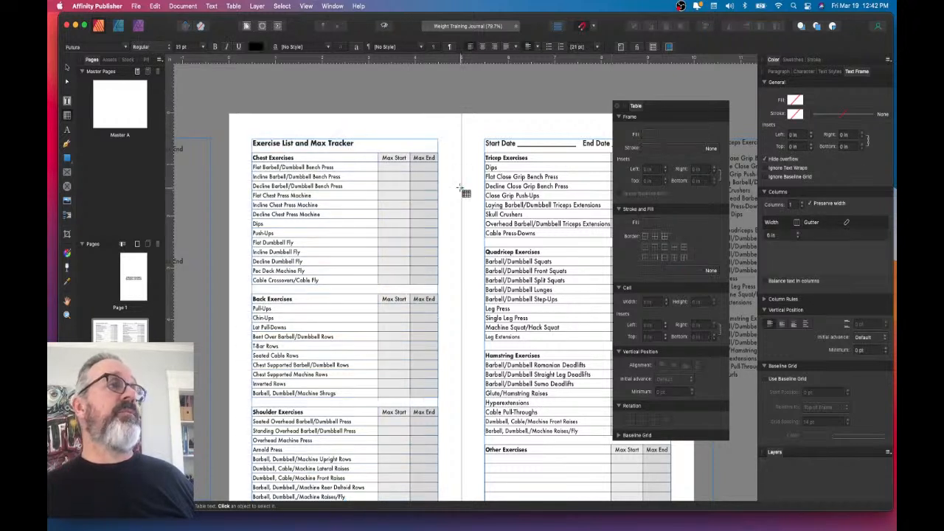
- Try a grey frame fill on the whole Exercise List and Max Tracker table, and clear the fill to none
left_click(68, 67)
left_click(405, 169)
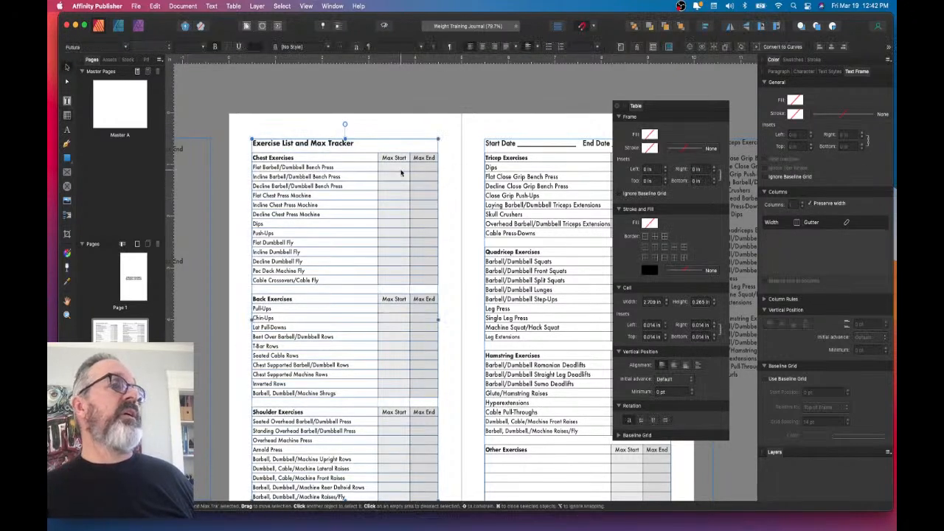
left_click(651, 135)
left_click_drag(684, 242, 651, 234)
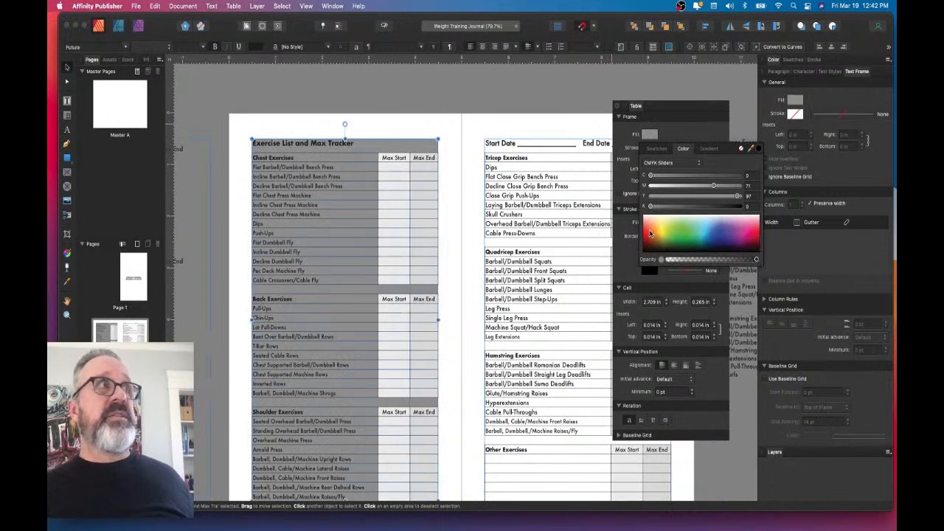
left_click(743, 150)
left_click_drag(654, 229, 644, 222)
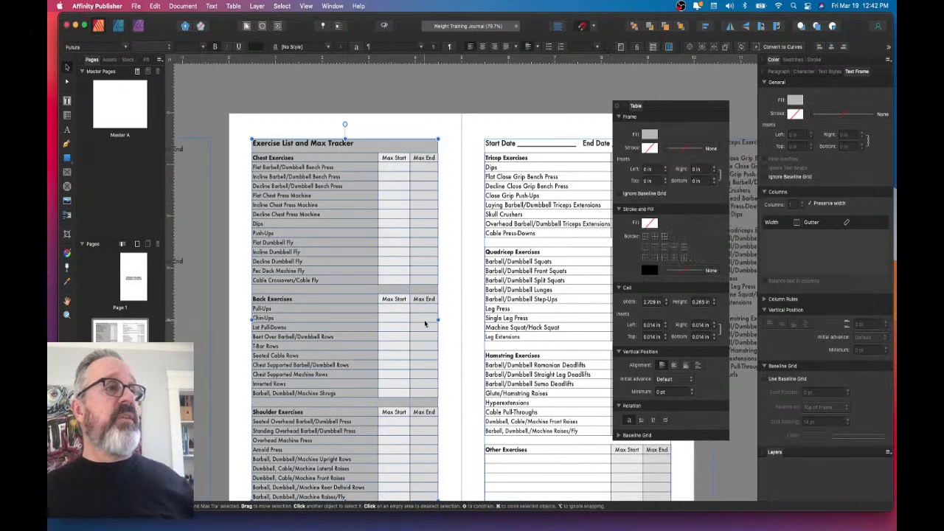
mouse_move(439, 320)
left_mouse_down()
mouse_move(487, 318)
mouse_move(438, 320)
left_mouse_up()
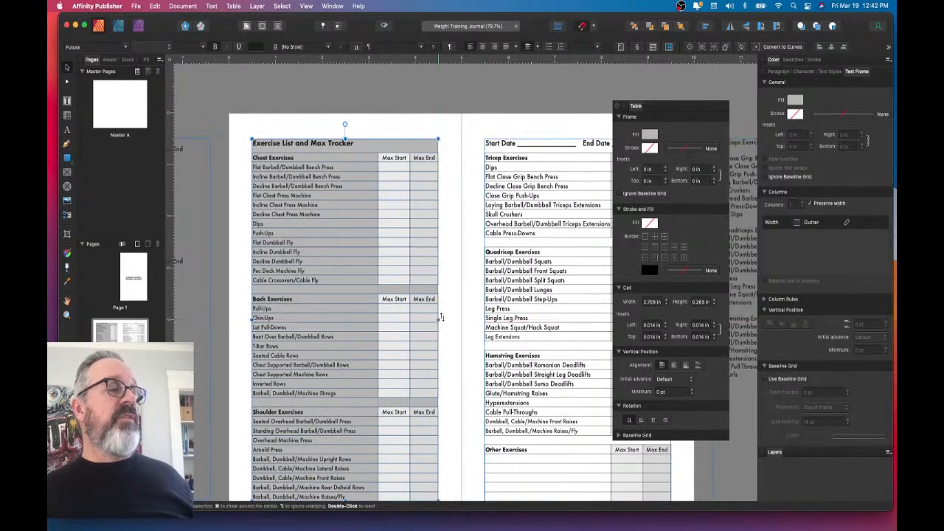
left_click(649, 148)
left_click(741, 149)
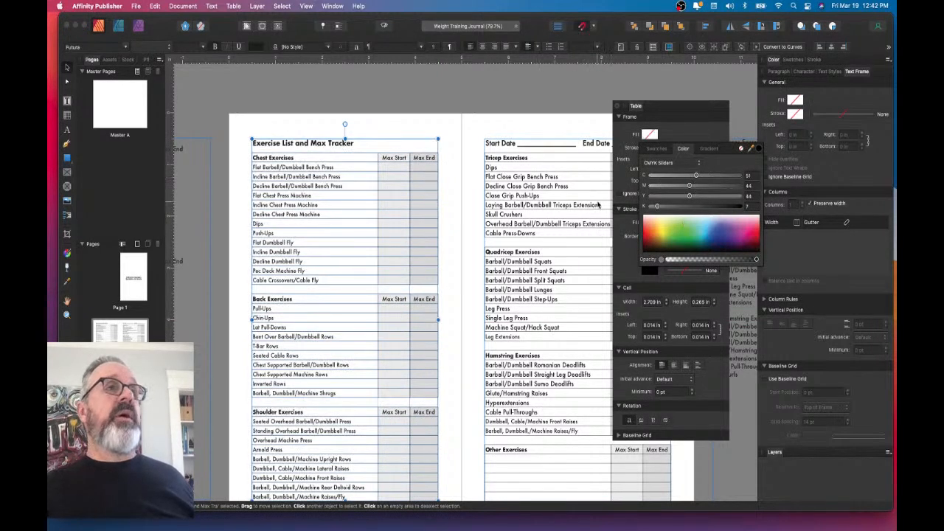
left_click(698, 131)
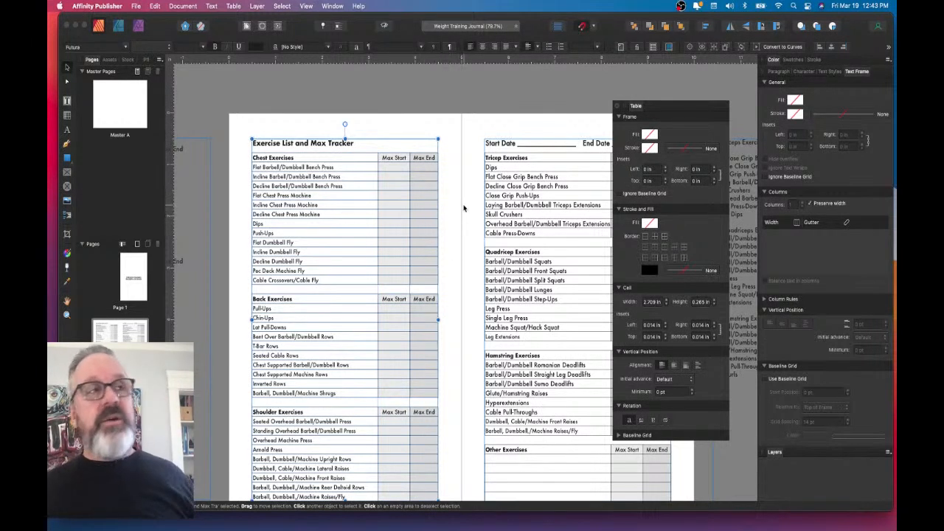
- Select shaded Max Start and Max End cells in the Chest Exercises block to examine their cell fill and border settings
scroll(463, 258, "up", 1)
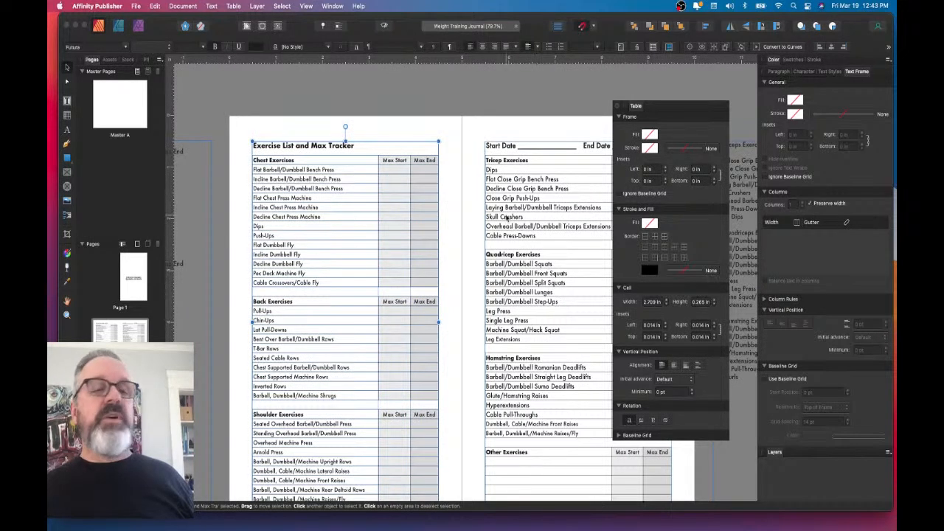
scroll(582, 127, "down", 1)
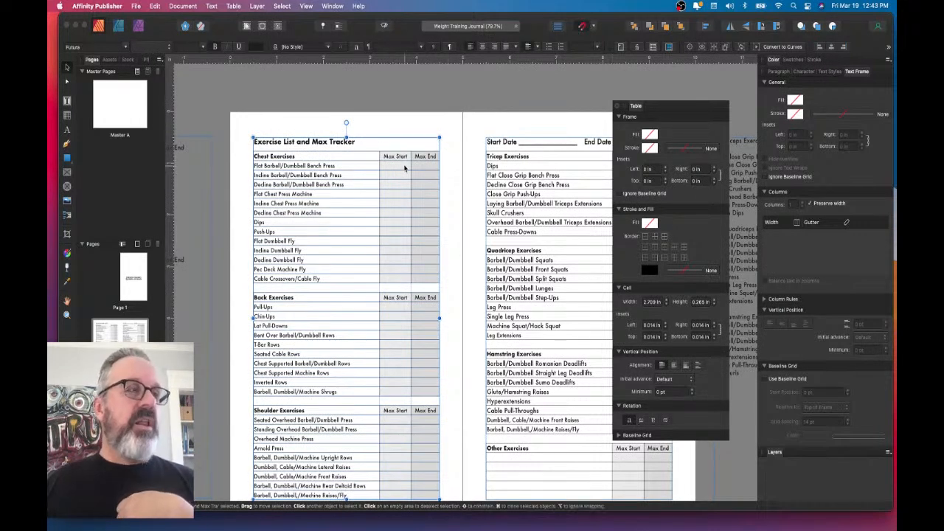
double_click(382, 156)
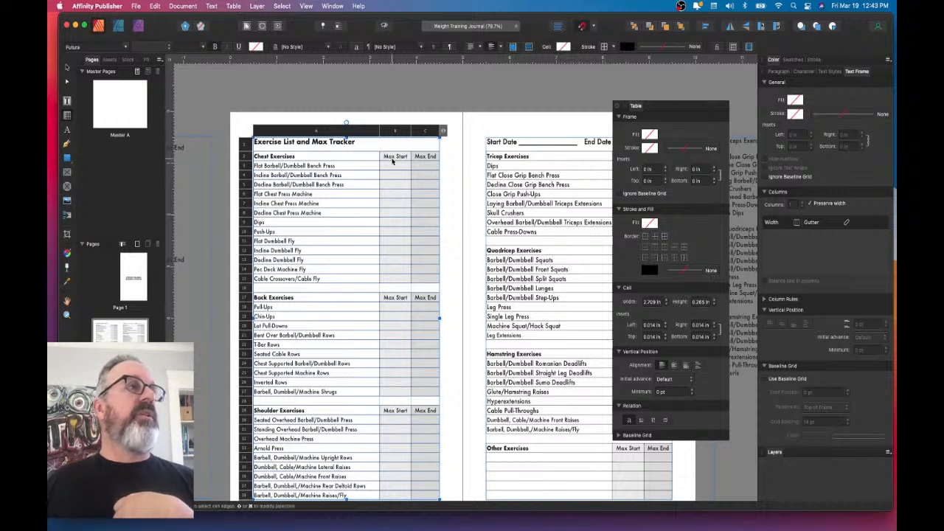
left_click(394, 165)
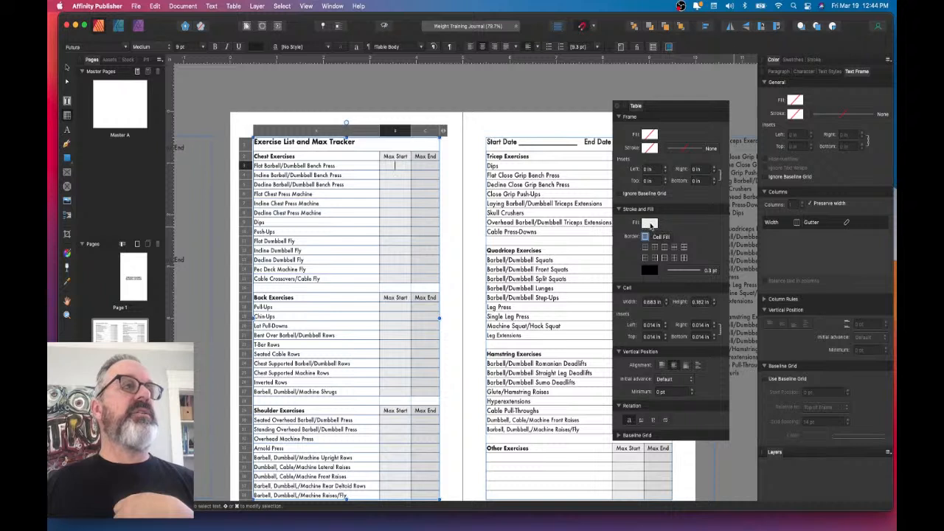
left_click_drag(394, 157, 396, 166)
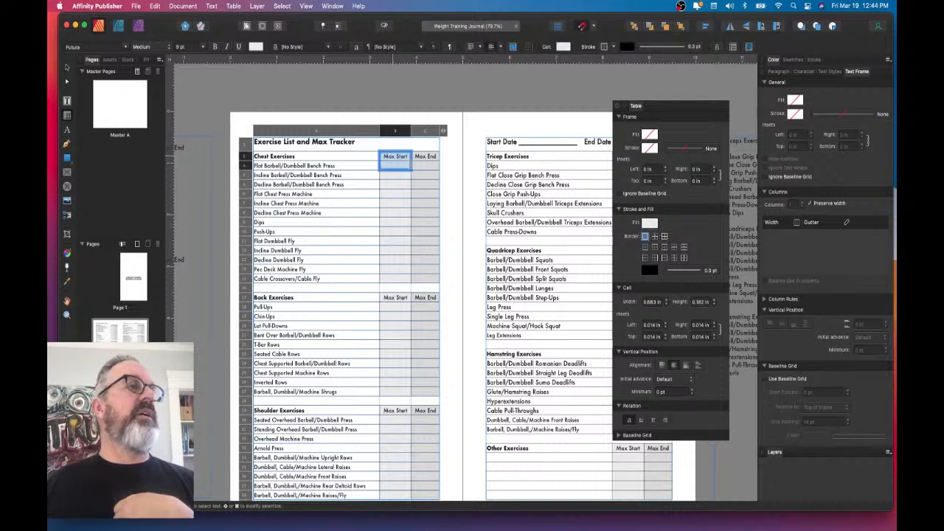
left_click(649, 224)
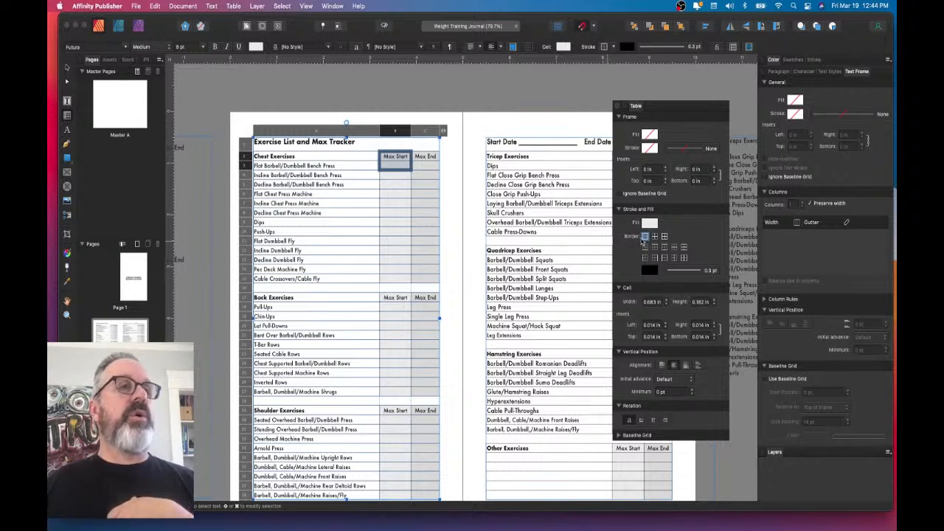
left_click(409, 185)
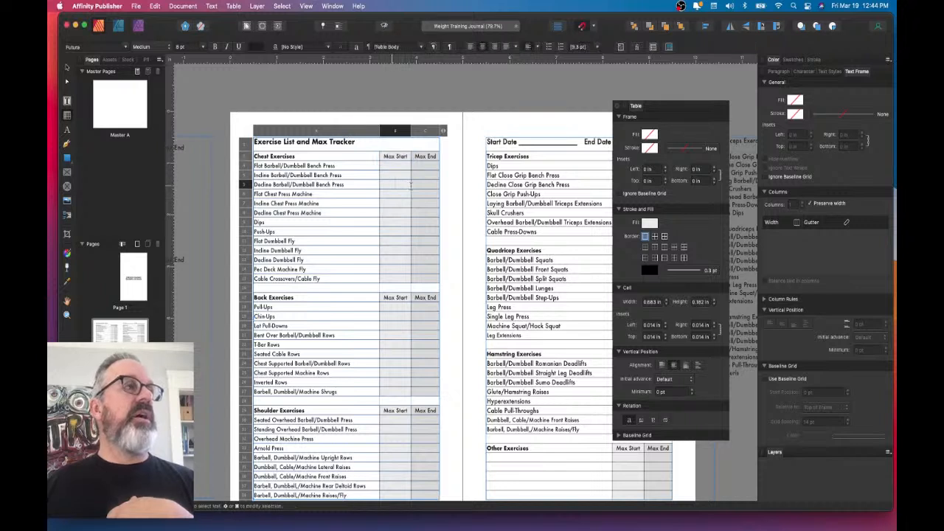
left_click_drag(408, 185, 431, 185)
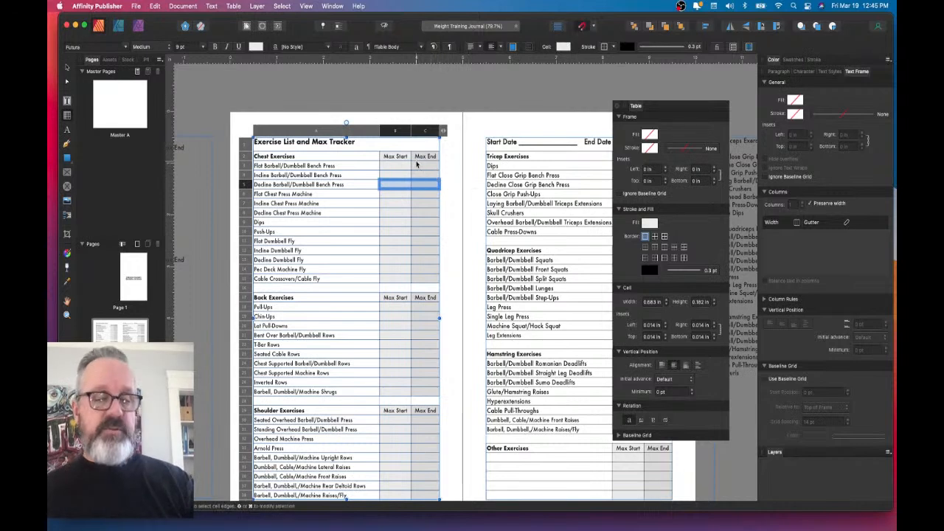
- Try the other vertical alignments on the Max End heading, and set it back to centre alignment
scroll(410, 151, "up", 6)
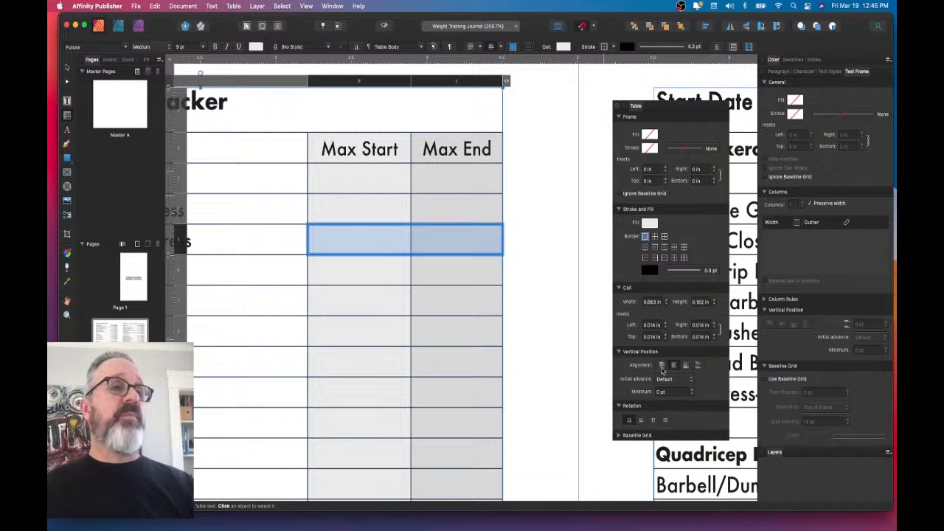
triple_click(449, 150)
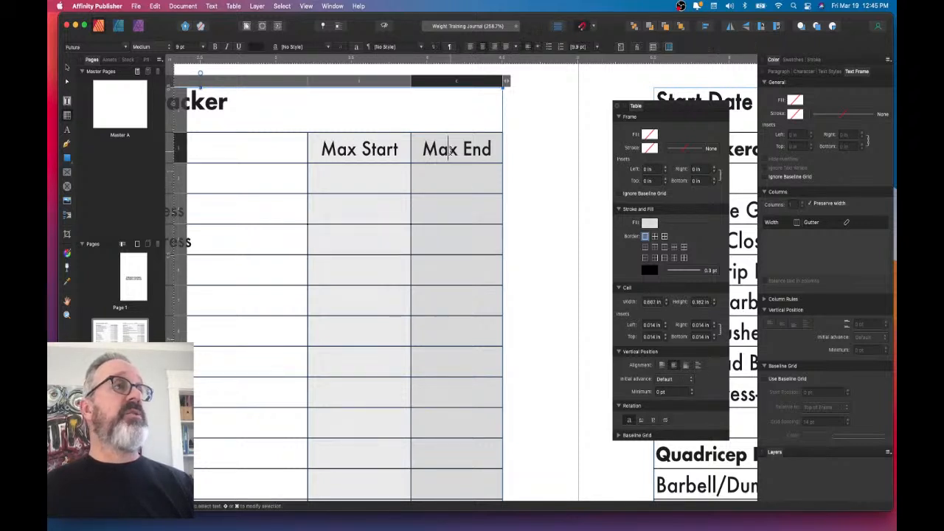
left_click(662, 366)
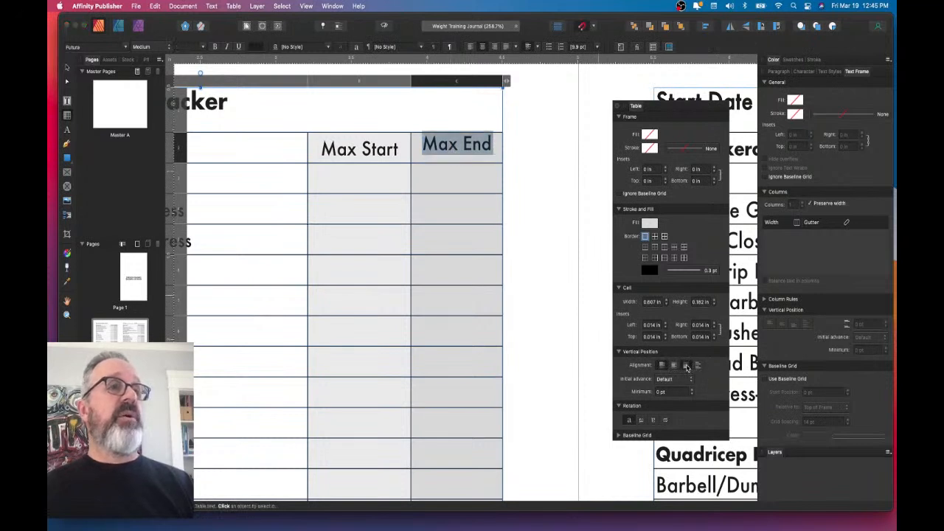
left_click(685, 366)
left_click(698, 366)
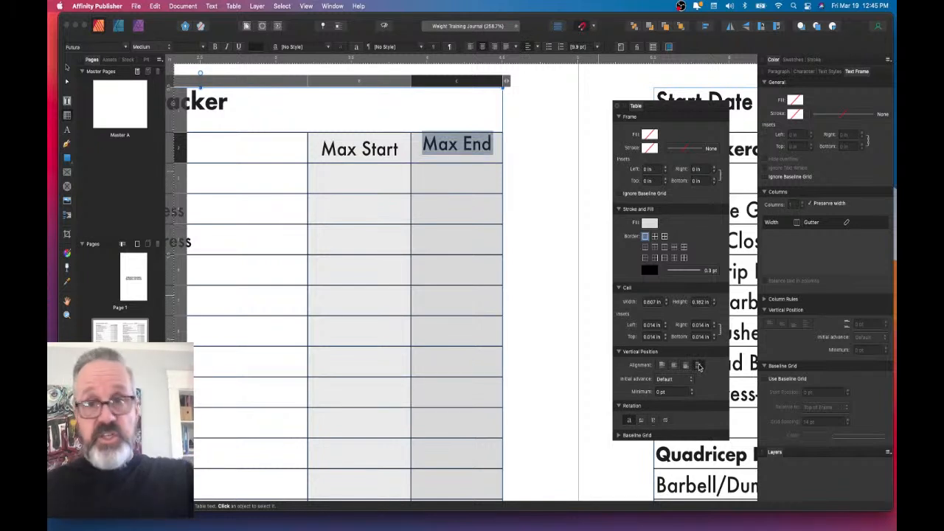
left_click(674, 366)
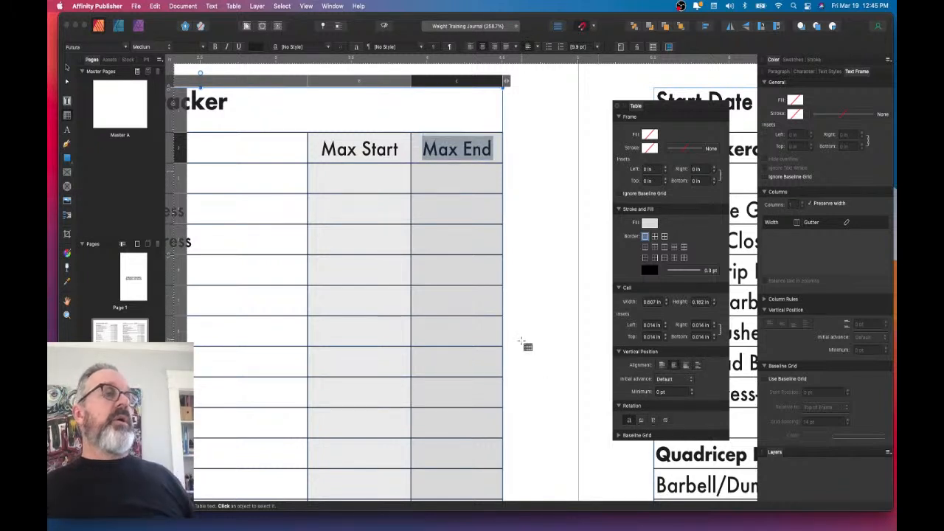
- Try the rotation options on the Max End heading text, return it to unrotated, and deselect the text
left_click(641, 421)
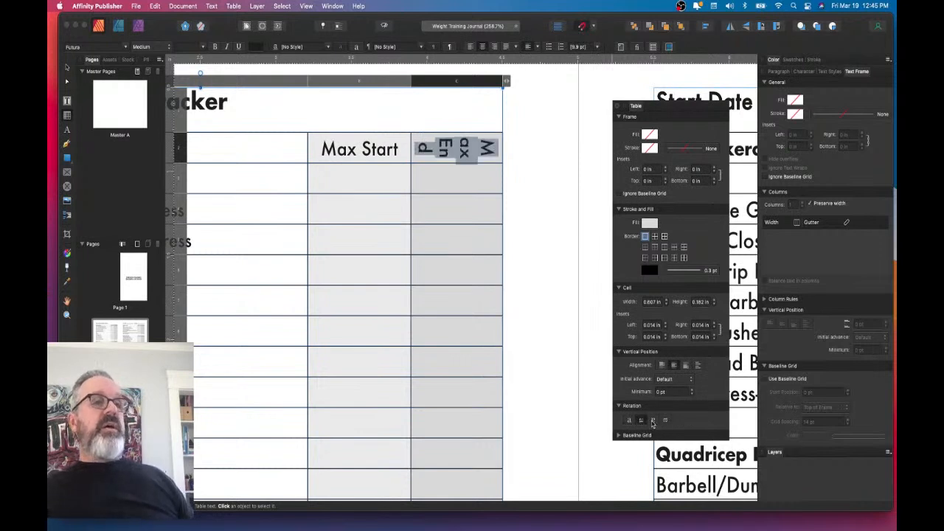
left_click(652, 421)
left_click(665, 422)
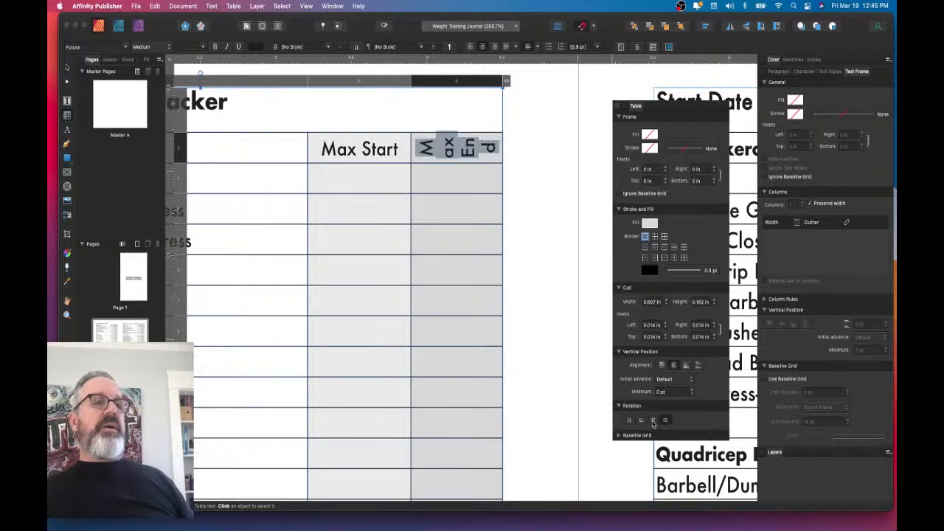
left_click(630, 421)
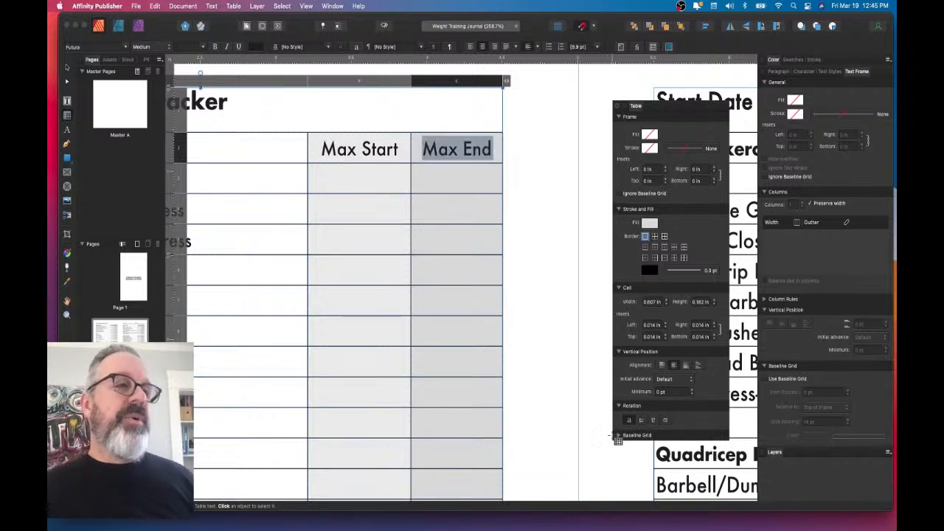
left_click(619, 436)
left_click(619, 436)
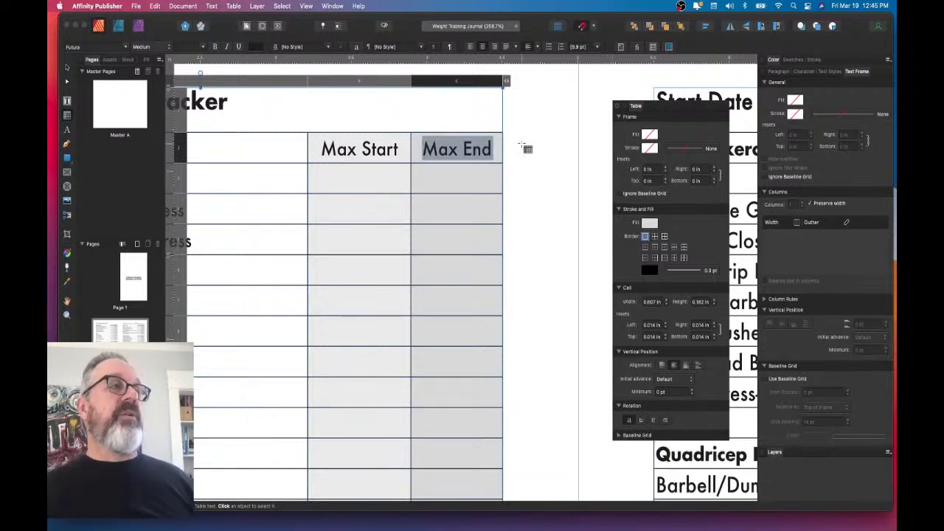
key("Escape")
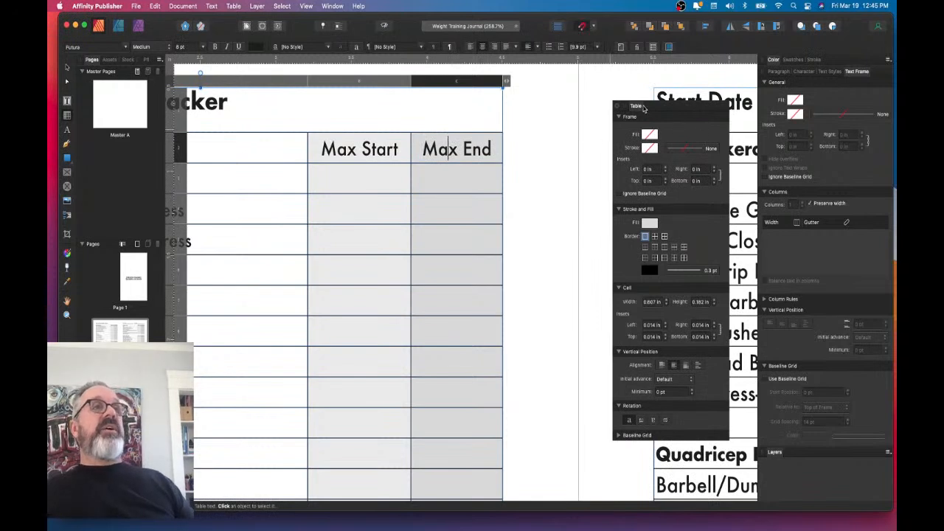
- Move the floating Table settings higher on the canvas and bring up the text styles for the table text
left_click_drag(635, 106, 660, 65)
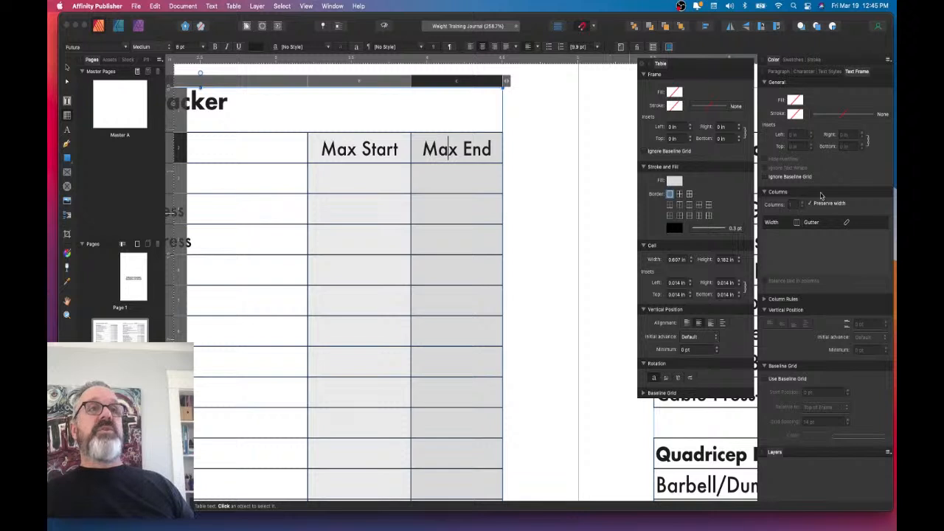
left_click(807, 72)
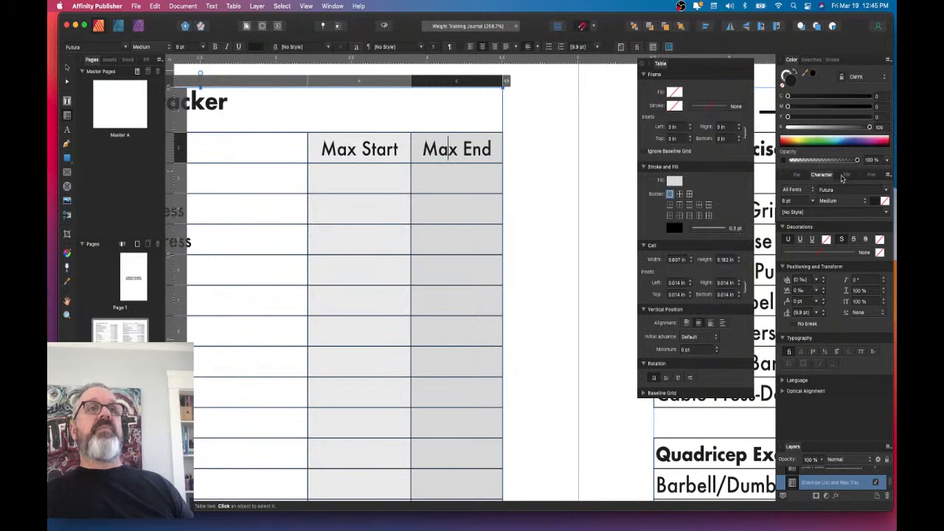
left_click(844, 175)
left_click(781, 175)
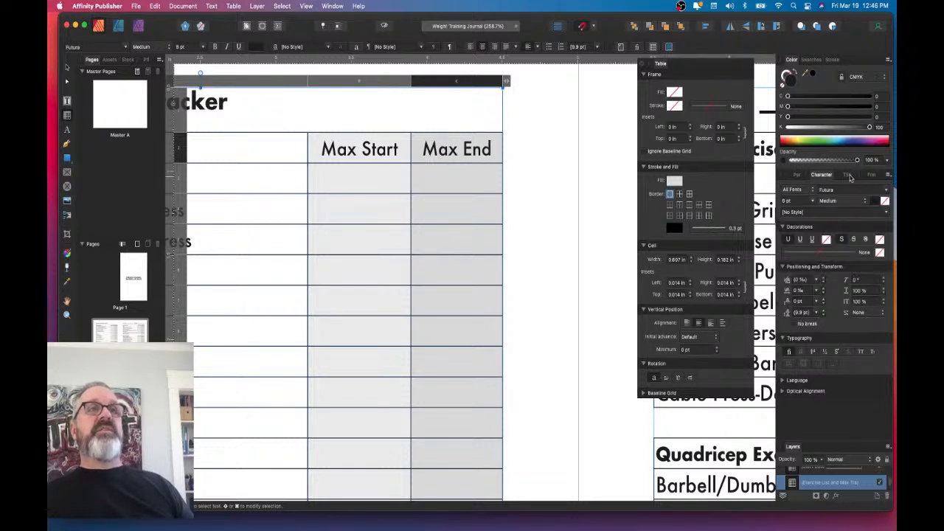
left_click(848, 176)
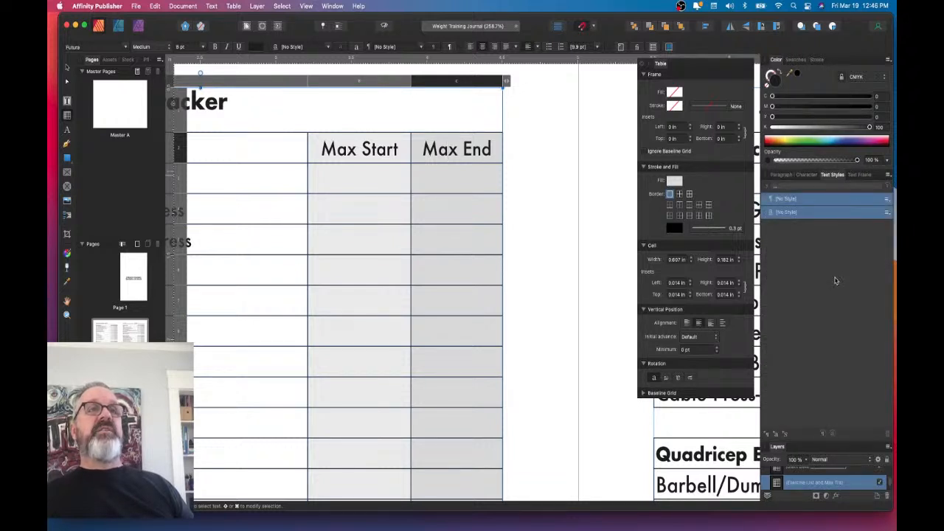
- Select the whole Chest Exercises heading text in the Exercise List and Max Tracker table
scroll(366, 244, "left", 10)
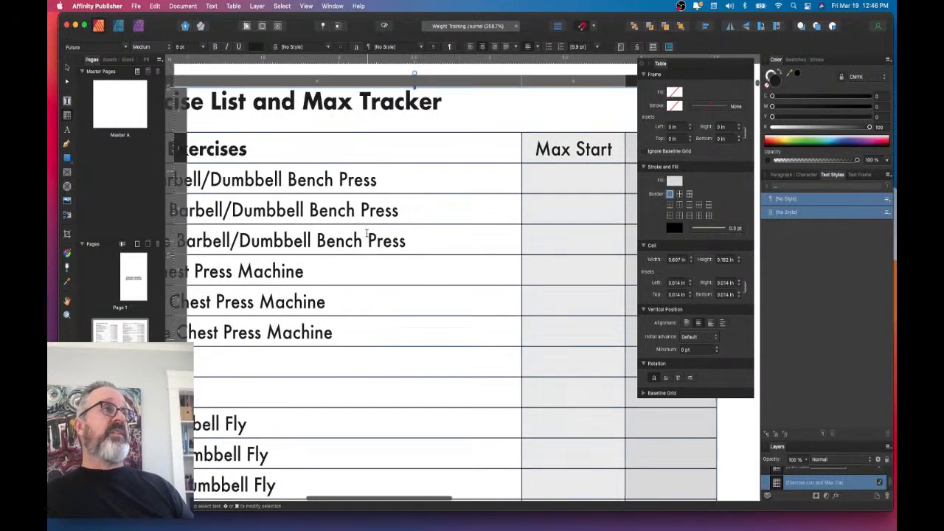
scroll(341, 119, "left", 5)
scroll(340, 120, "up", 2)
triple_click(310, 175)
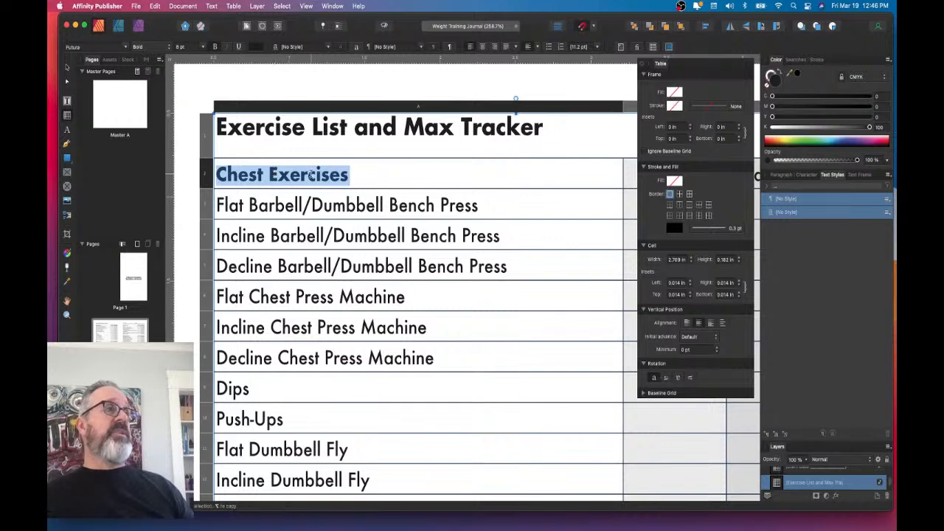
left_click(308, 174)
triple_click(292, 173)
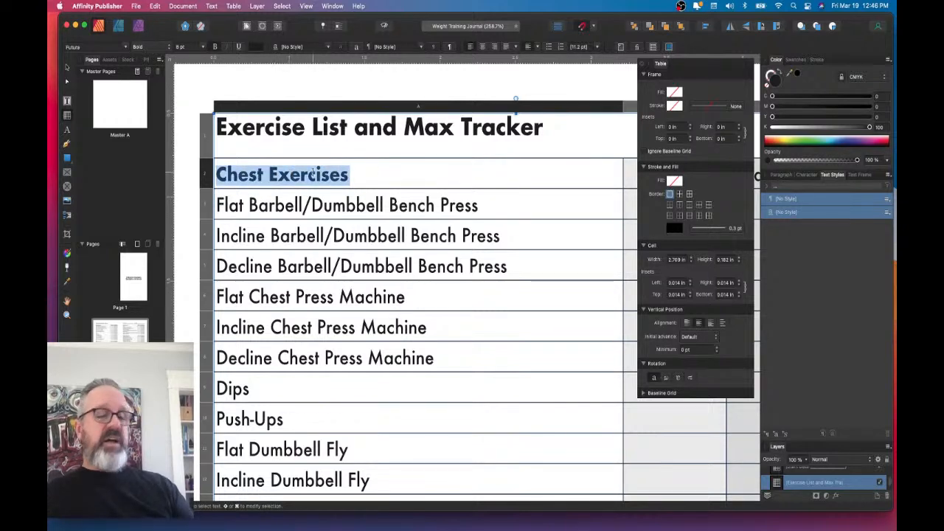
scroll(319, 171, "up", 6)
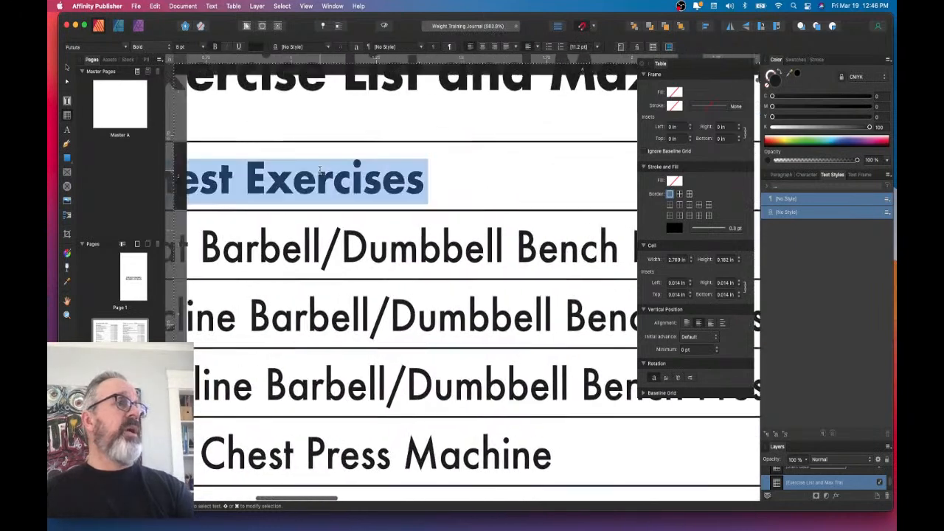
left_click(366, 182)
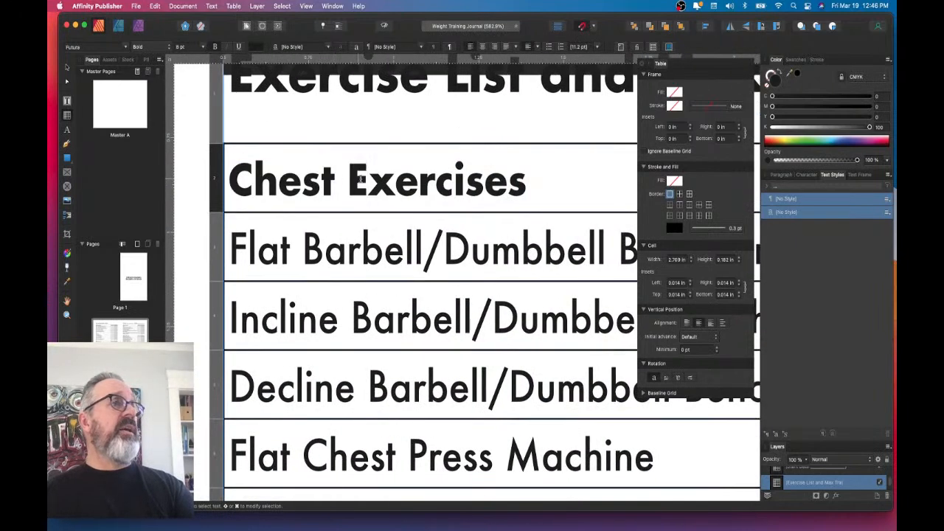
scroll(445, 192, "down", 1)
scroll(445, 192, "down", 3)
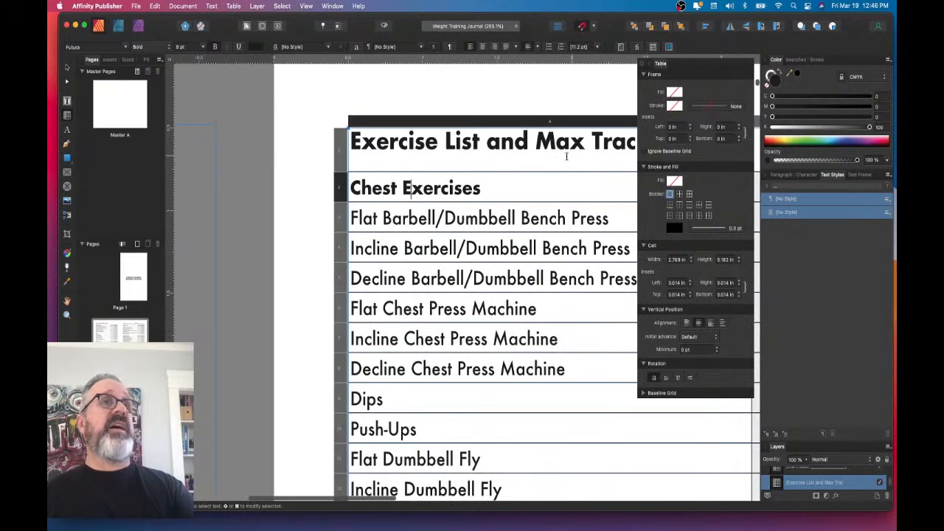
double_click(423, 188)
triple_click(423, 185)
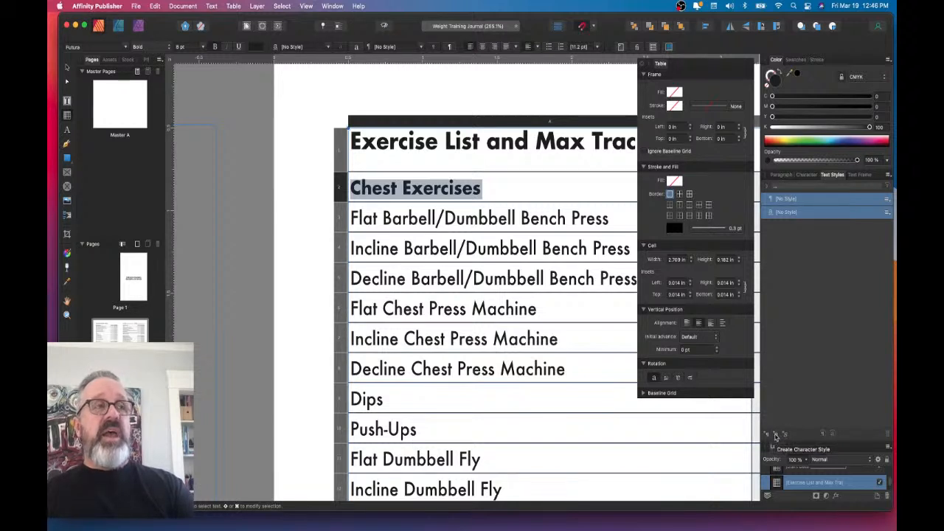
scroll(578, 285, "down", 5)
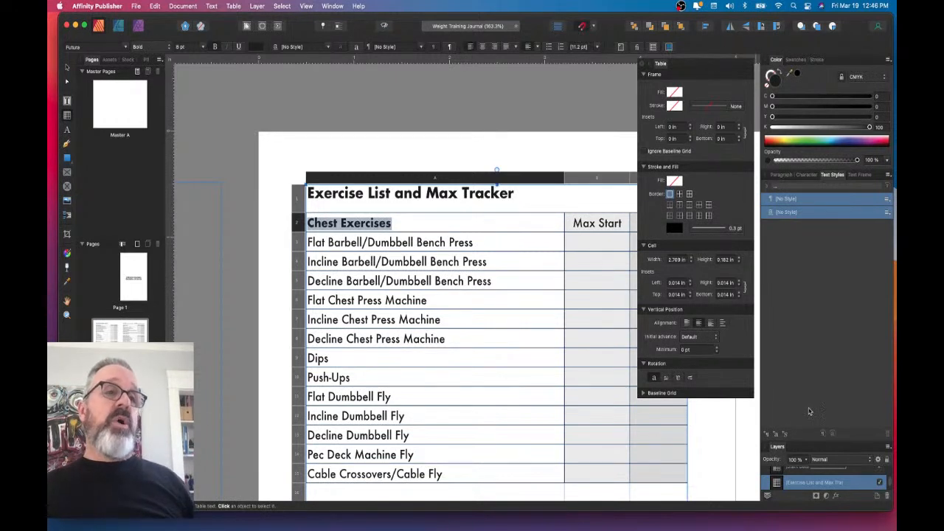
- Start a new character style from the selected Chest Exercises heading and set its font traits to Bold
left_click(776, 435)
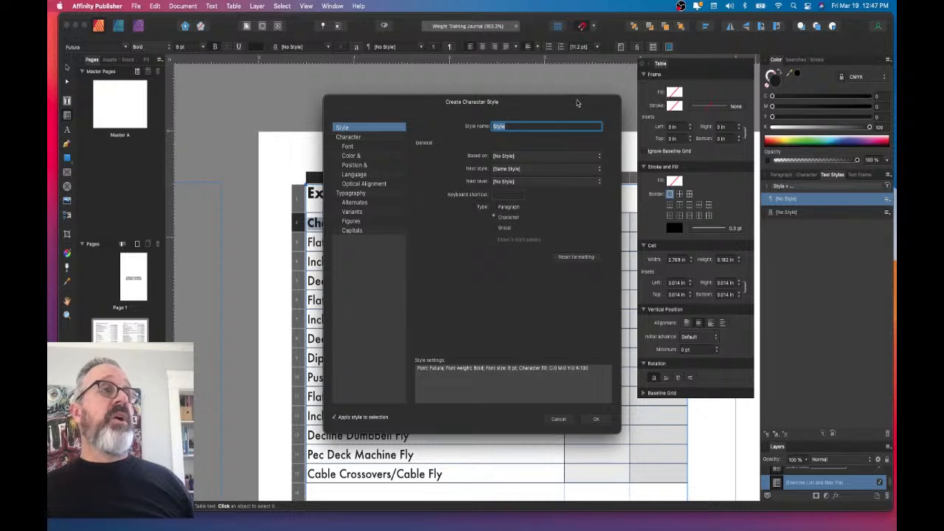
left_click_drag(550, 105, 689, 101)
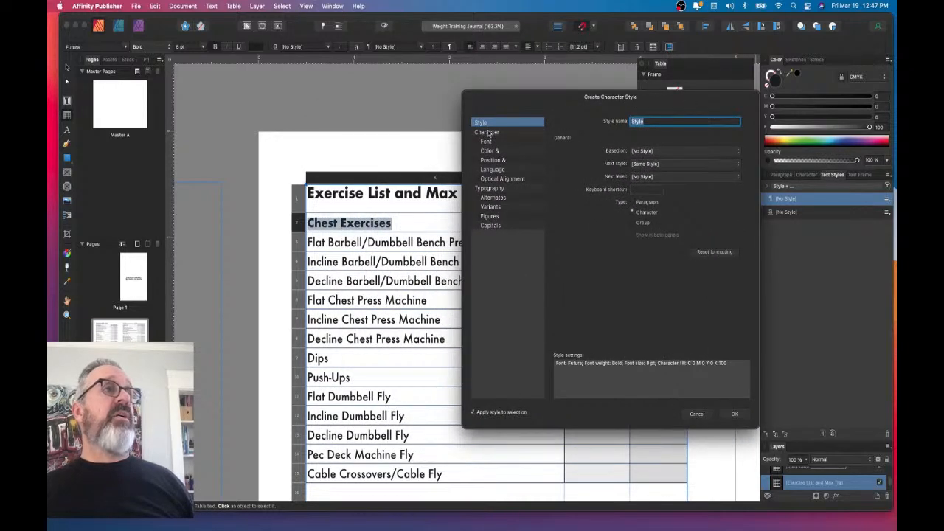
left_click(519, 134)
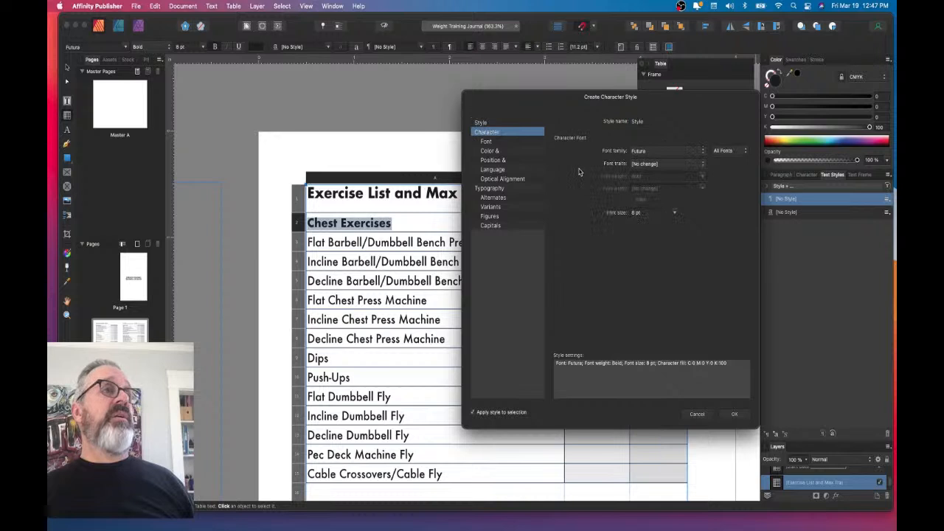
left_click(642, 164)
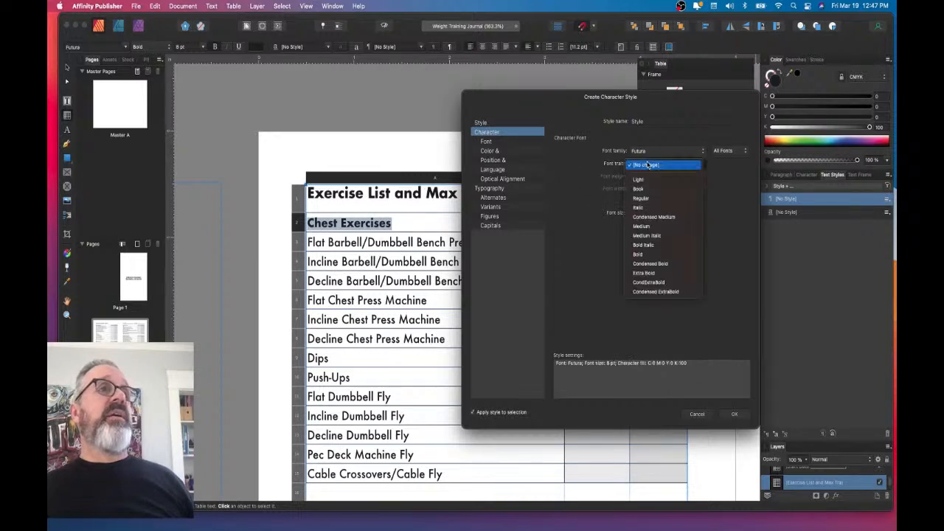
left_click(638, 254)
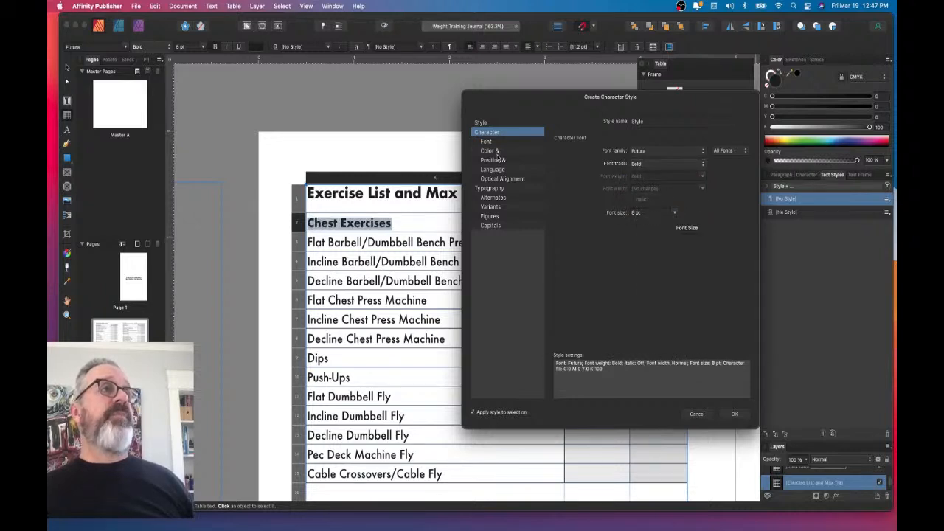
- Check the new character style's font and colour settings, and name the style Exercise List - Subtitle
left_click(501, 141)
left_click(517, 151)
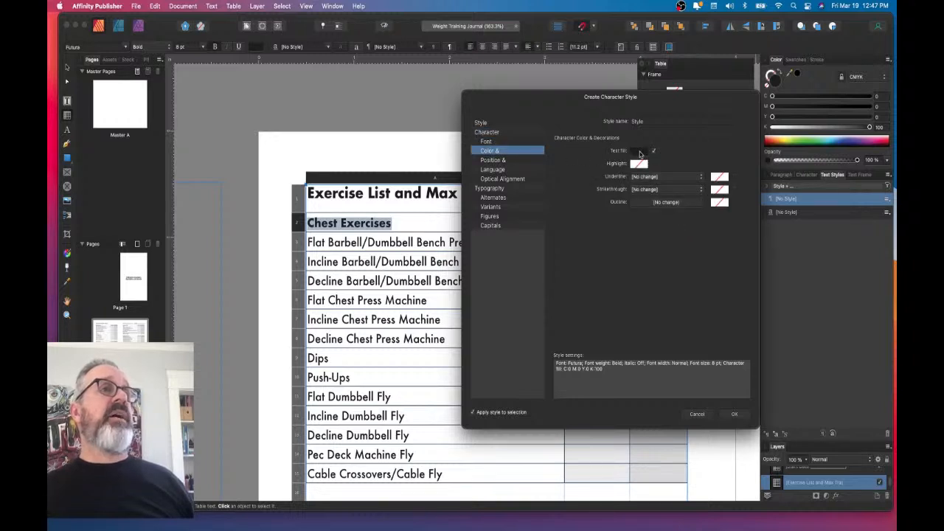
left_click(486, 123)
double_click(656, 122)
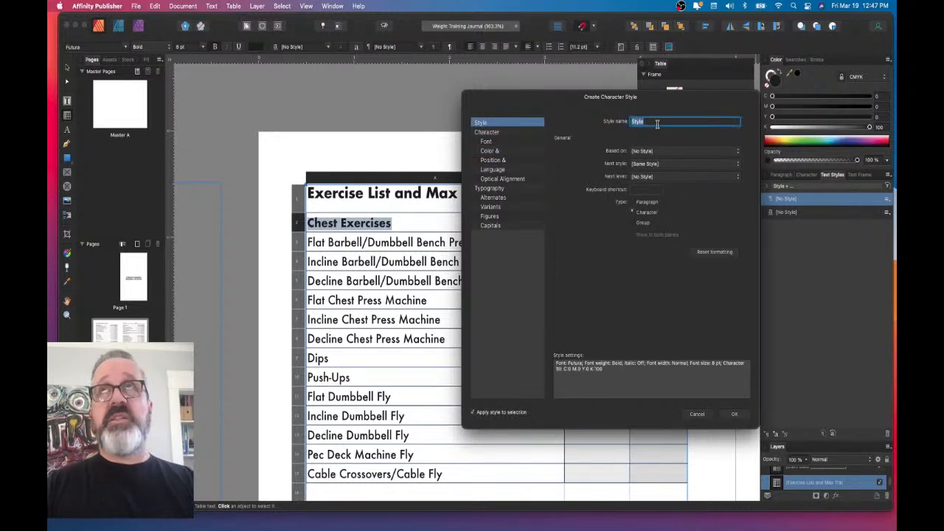
type("Exercise List - Subtit")
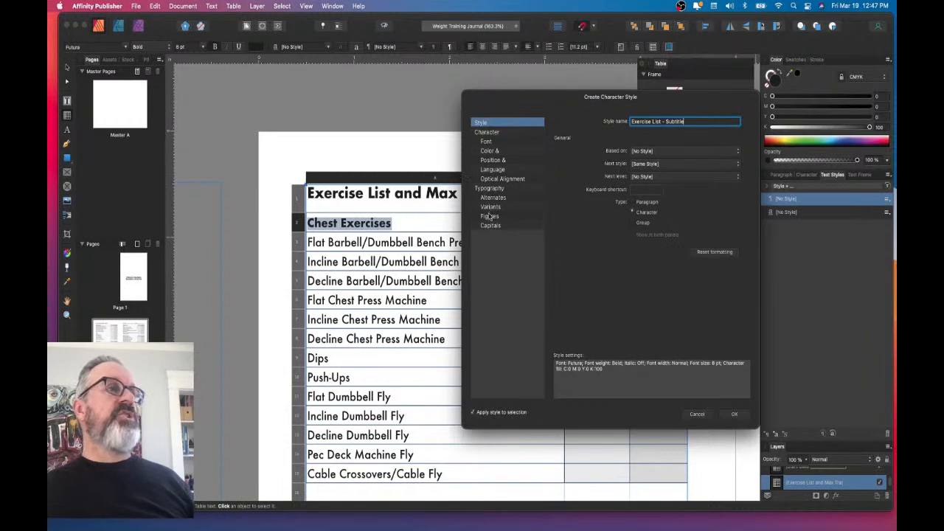
- Set the tracking of the new Exercise List - Subtitle character style to -5 ‰
left_click(497, 160)
left_click(652, 152)
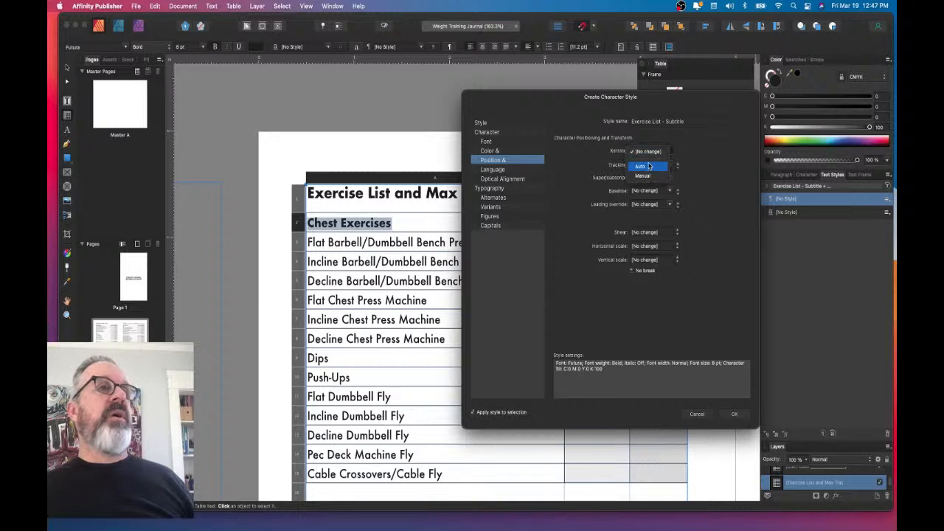
left_click(734, 164)
left_click(654, 166)
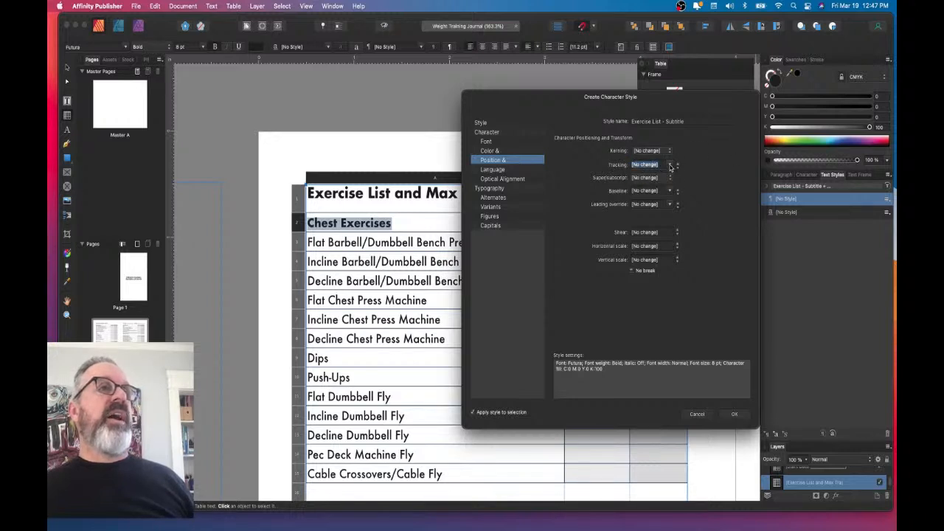
left_click(669, 165)
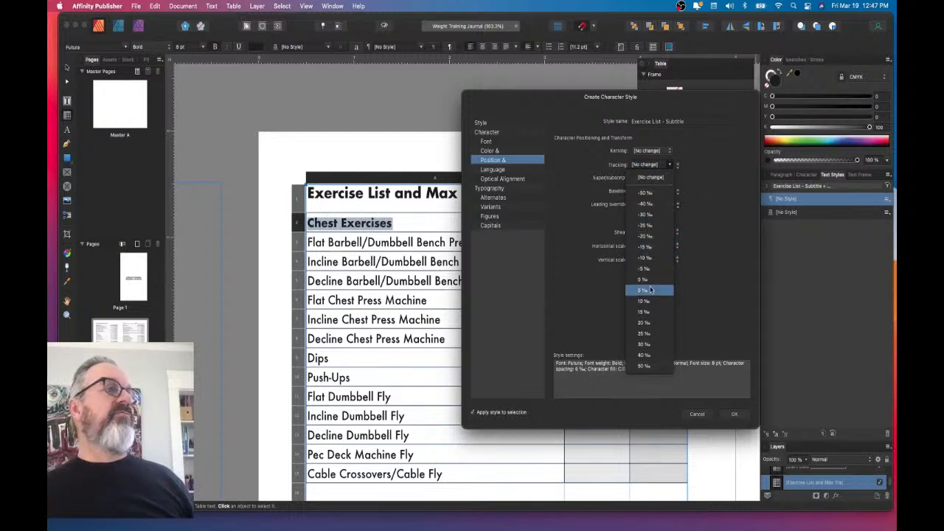
left_click(650, 270)
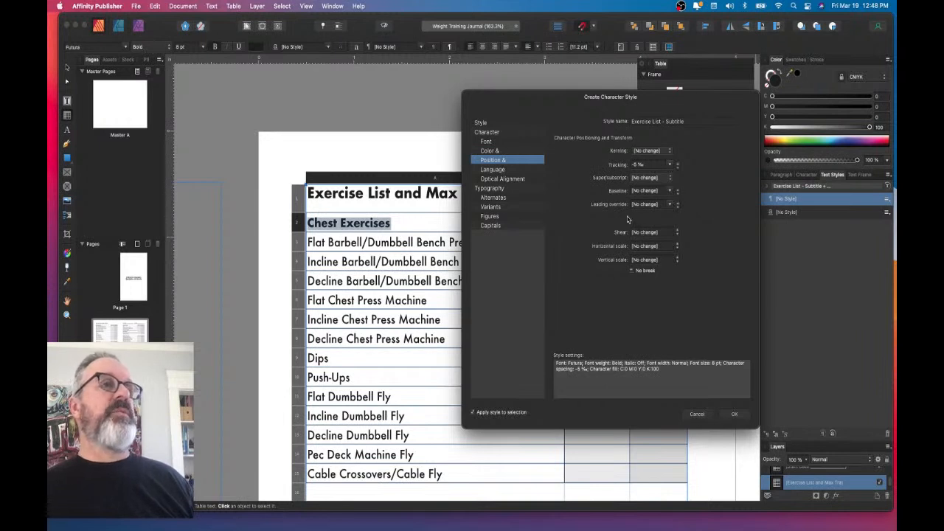
- Review the style's language, optical alignment and typography settings, and create the style with it applied to the Chest Exercises heading
left_click(495, 169)
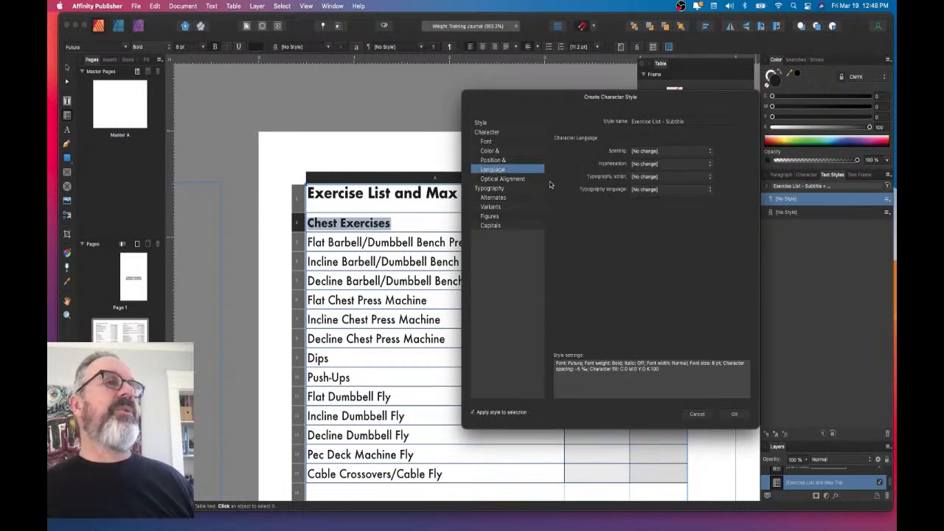
left_click(517, 180)
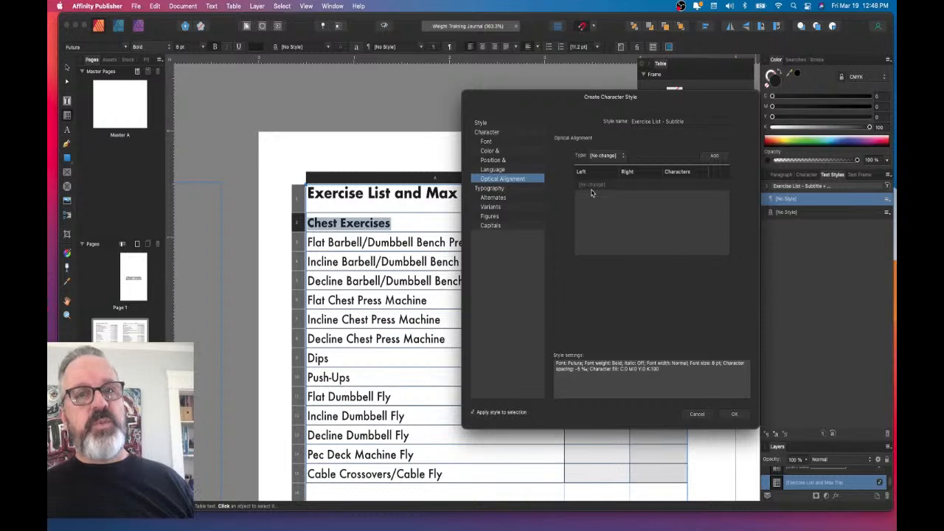
left_click(509, 198)
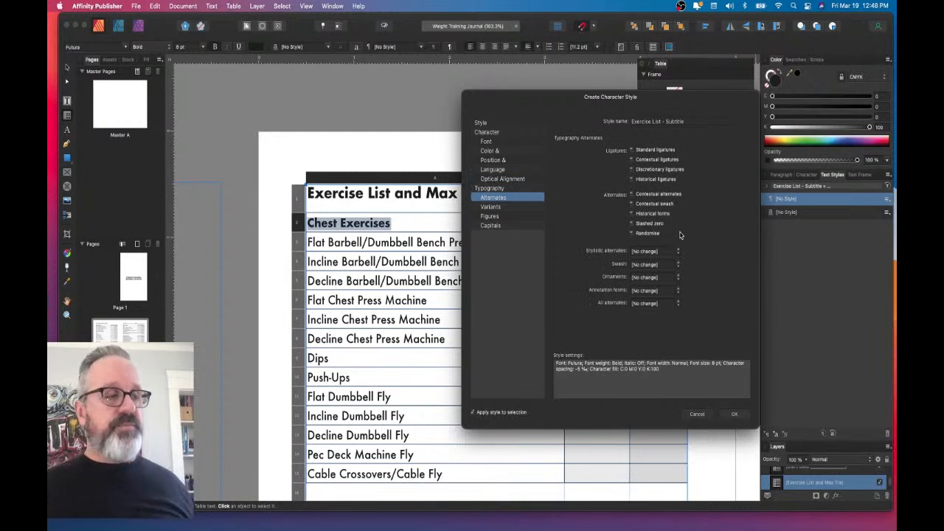
left_click(505, 207)
left_click(510, 216)
left_click(509, 226)
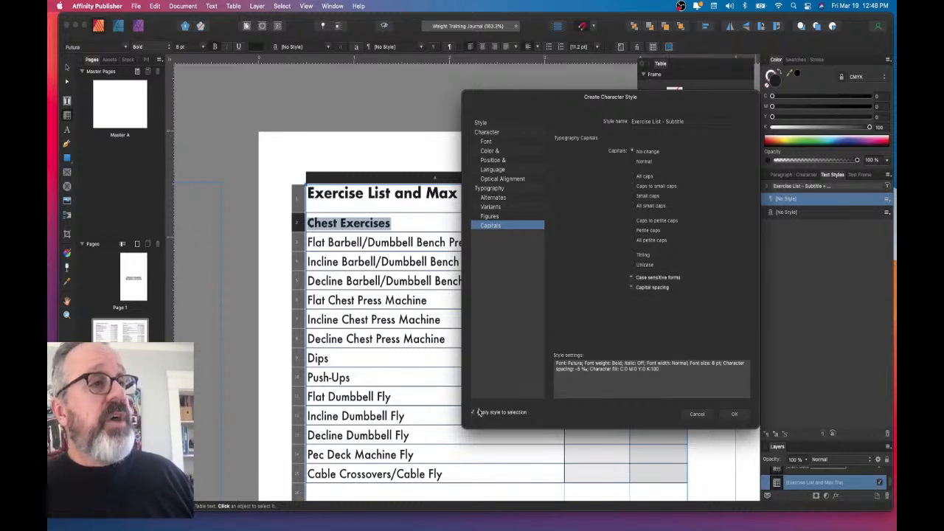
left_click(734, 414)
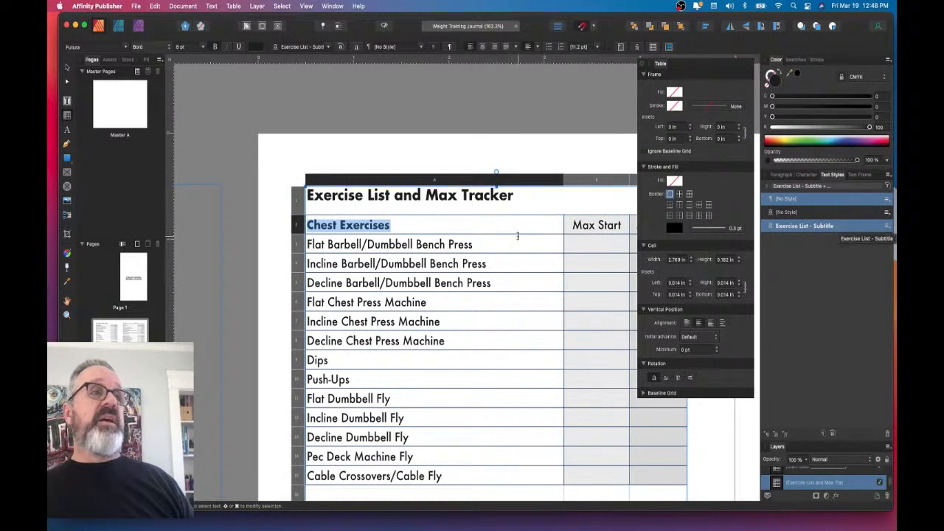
- Apply the Exercise List - Subtitle style to the Back Exercises heading, reselecting the heading at closer zoom to show the tracking change
scroll(369, 399, "down", 4)
left_click_drag(388, 360, 307, 359)
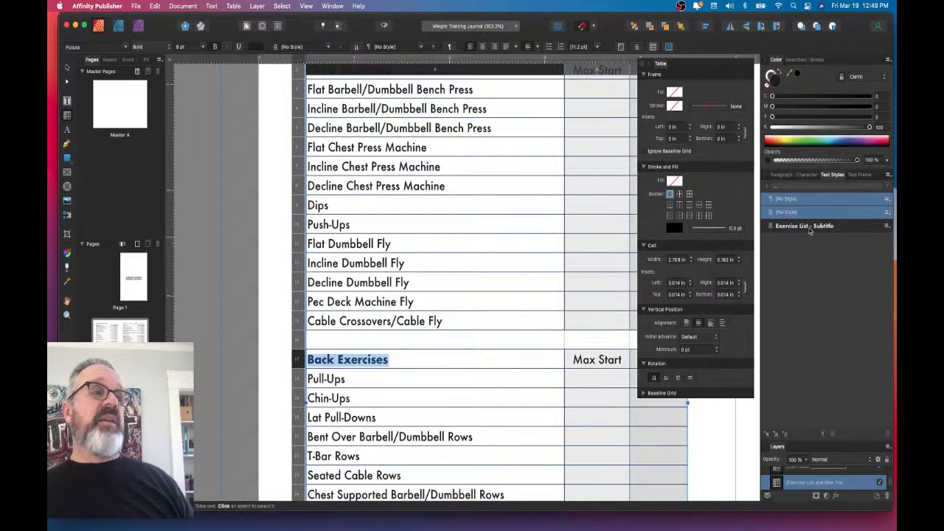
left_click(810, 227)
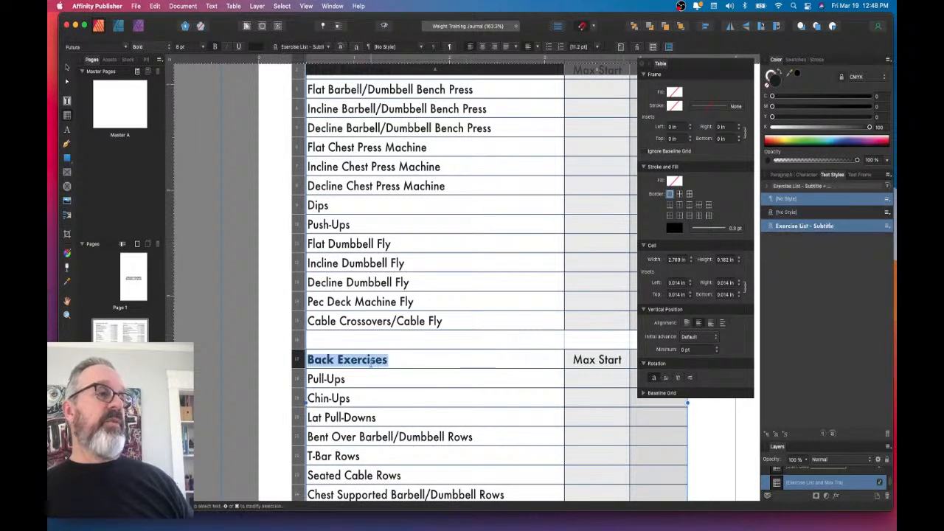
left_click(371, 361)
scroll(369, 361, "up", 6)
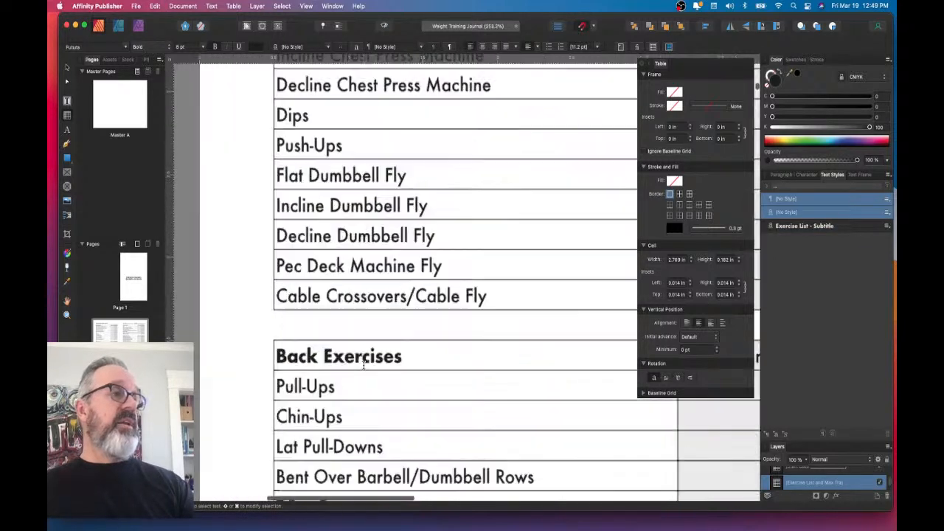
triple_click(367, 364)
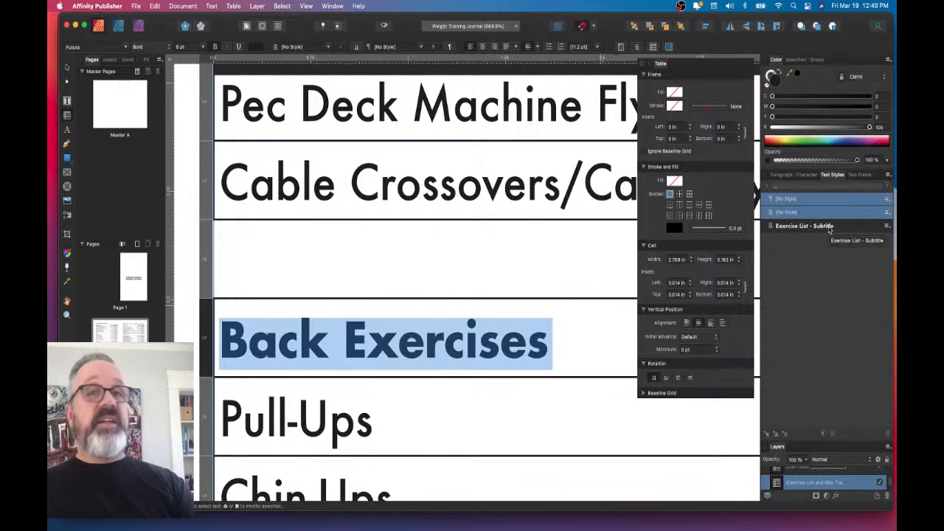
left_click(830, 226)
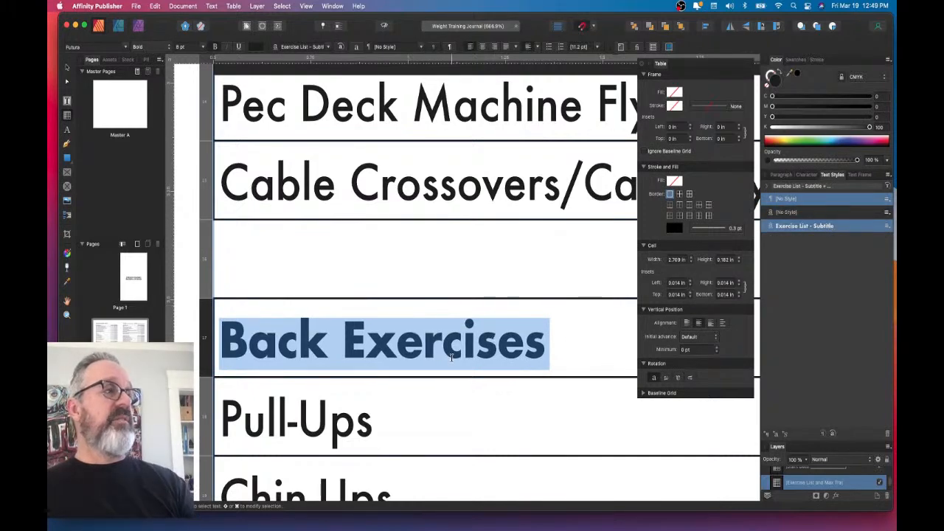
- Apply the Exercise List - Subtitle style to the Shoulder Exercises heading
scroll(452, 357, "down", 5)
scroll(452, 357, "down", 1)
scroll(450, 357, "up", 2)
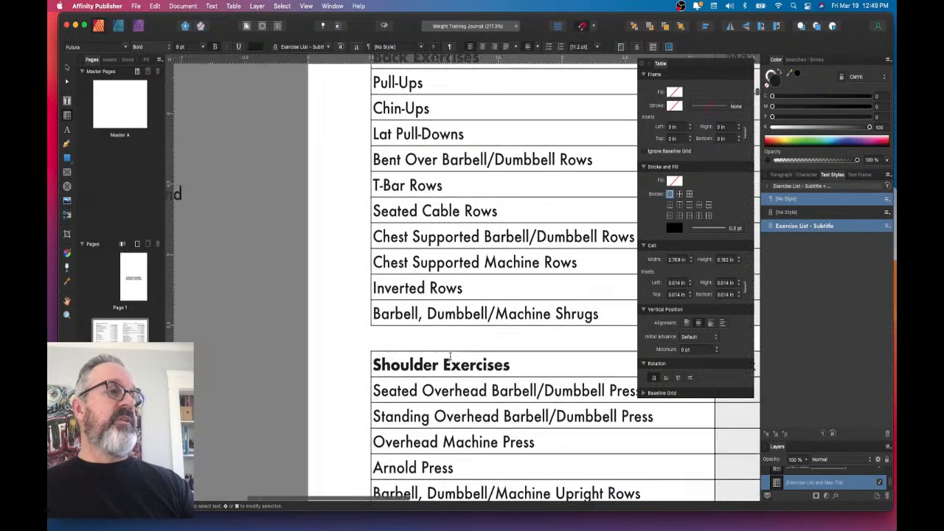
triple_click(450, 357)
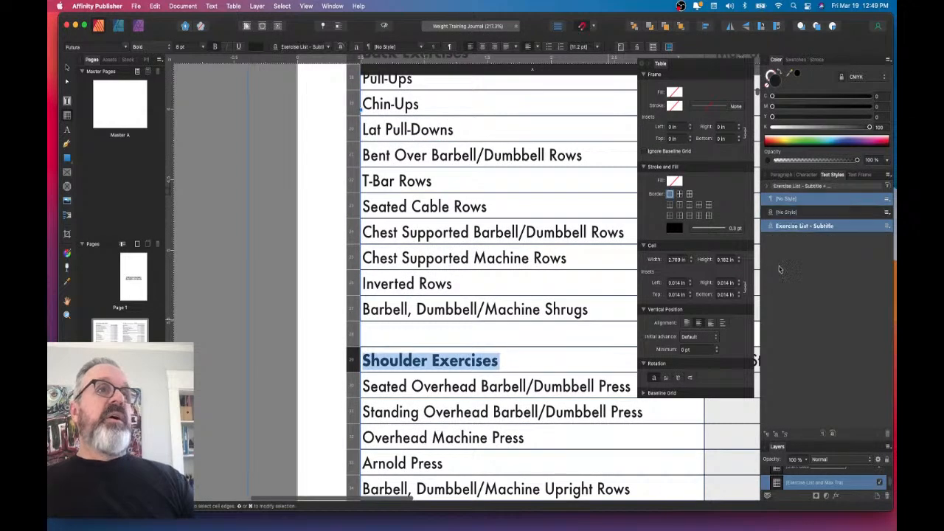
- Apply the Exercise List - Subtitle style to the Other Exercises heading at the end of the right-hand page's table
scroll(491, 322, "down", 5)
scroll(487, 317, "up", 1)
scroll(474, 316, "right", 7)
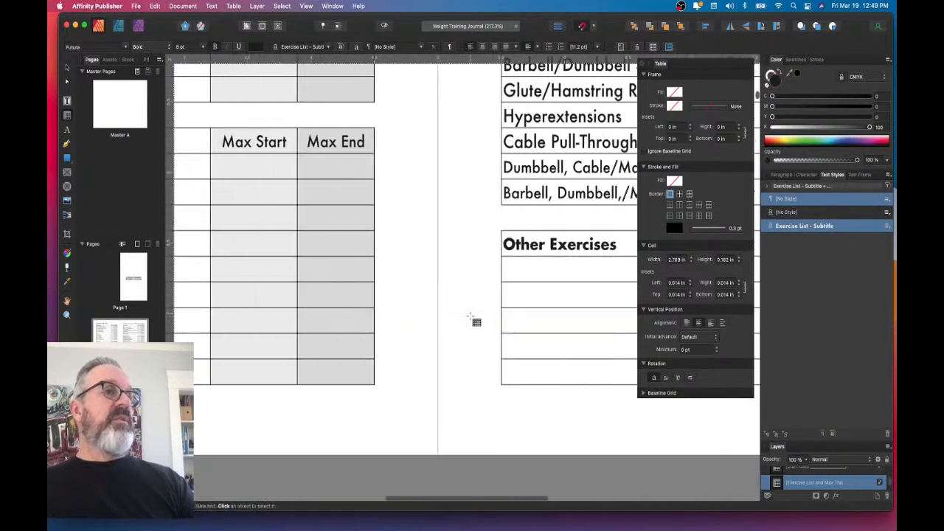
scroll(472, 317, "down", 3)
scroll(479, 321, "up", 2)
double_click(500, 328)
triple_click(499, 328)
left_click(800, 226)
- Apply the Exercise List - Subtitle style to the Hamstring, Quadricep and Tricep Exercises headings on the right-hand page
double_click(546, 150)
triple_click(546, 150)
scroll(582, 218, "up", 6)
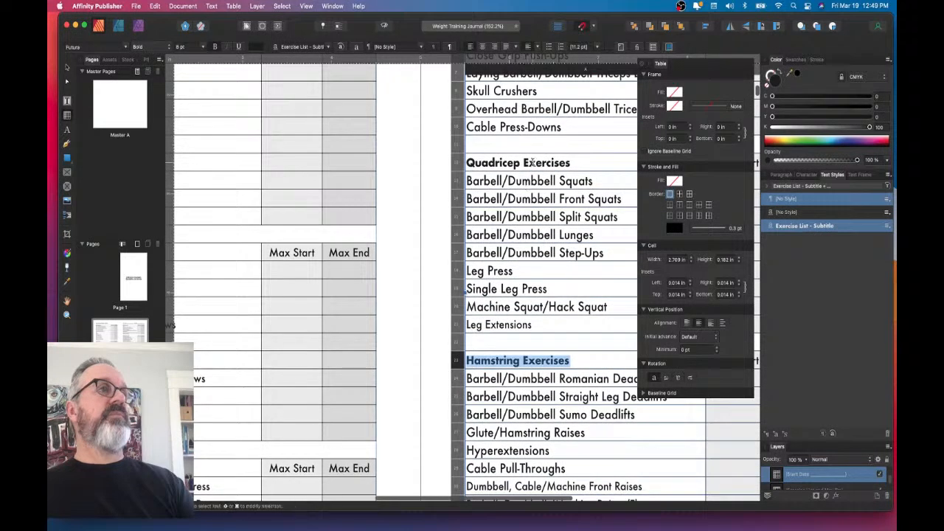
triple_click(533, 162)
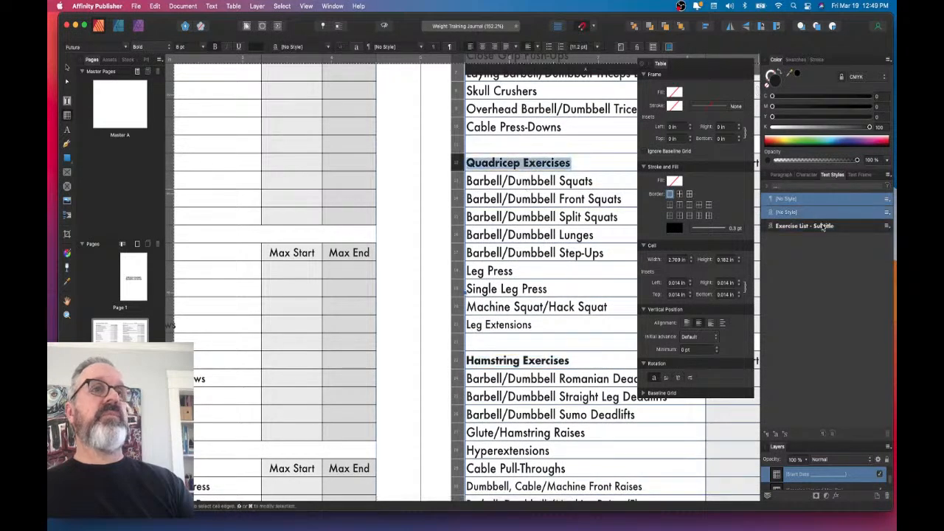
left_click(804, 226)
scroll(521, 167, "up", 5)
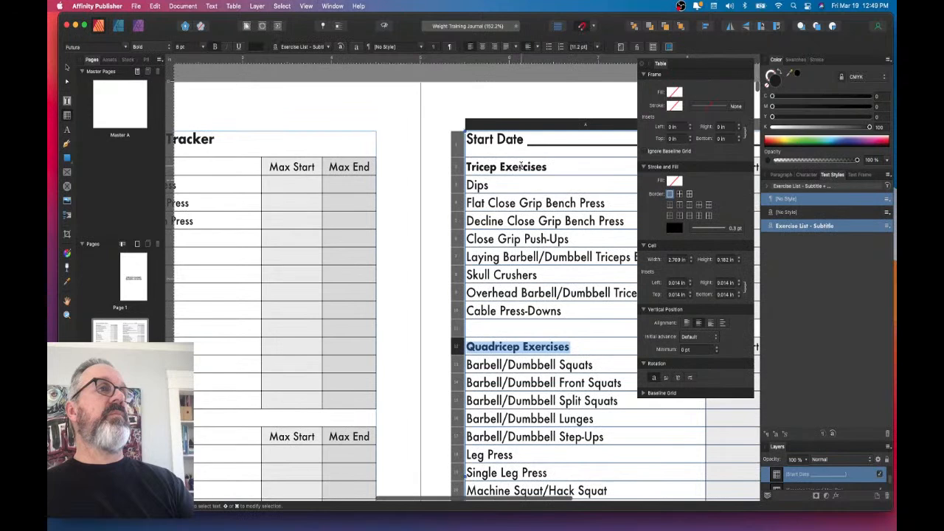
triple_click(522, 166)
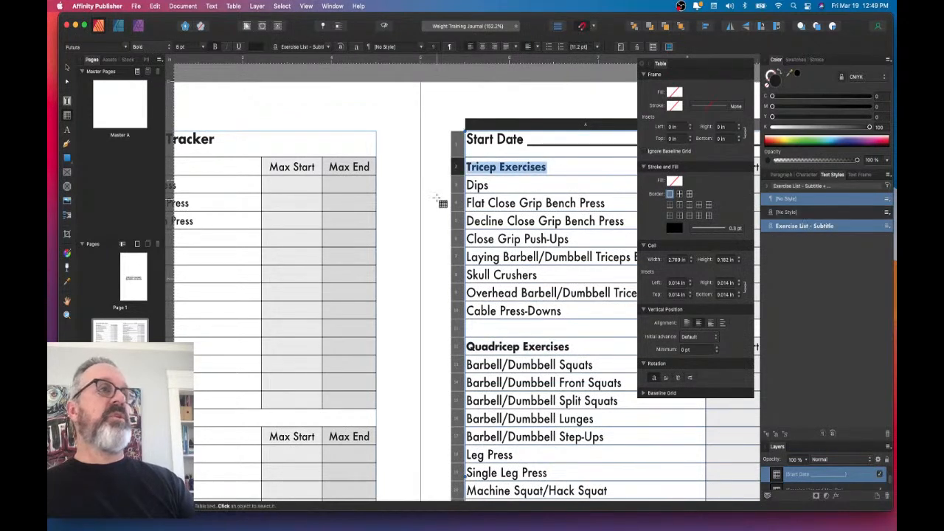
- Open the Exercise List - Subtitle style for editing and move its dialog clear of the Exercise List and Max Tracker headings
scroll(438, 201, "left", 6)
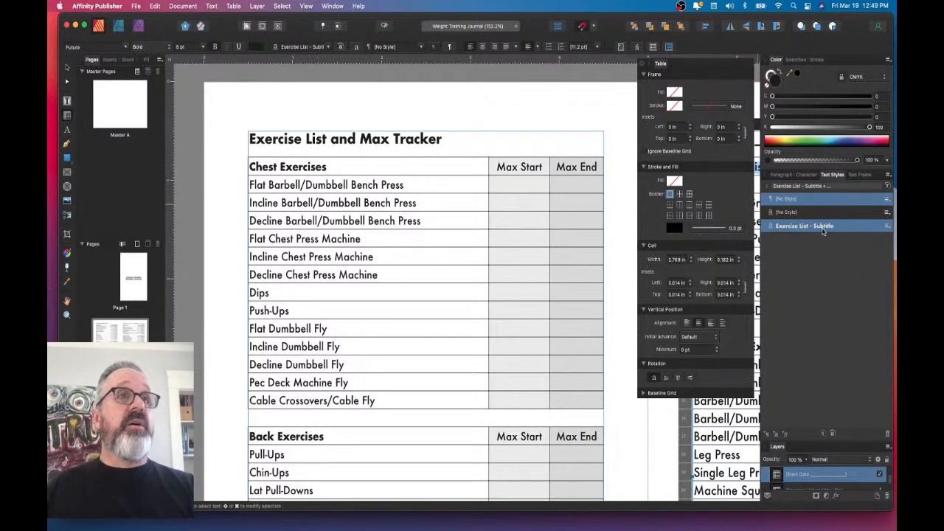
double_click(826, 228)
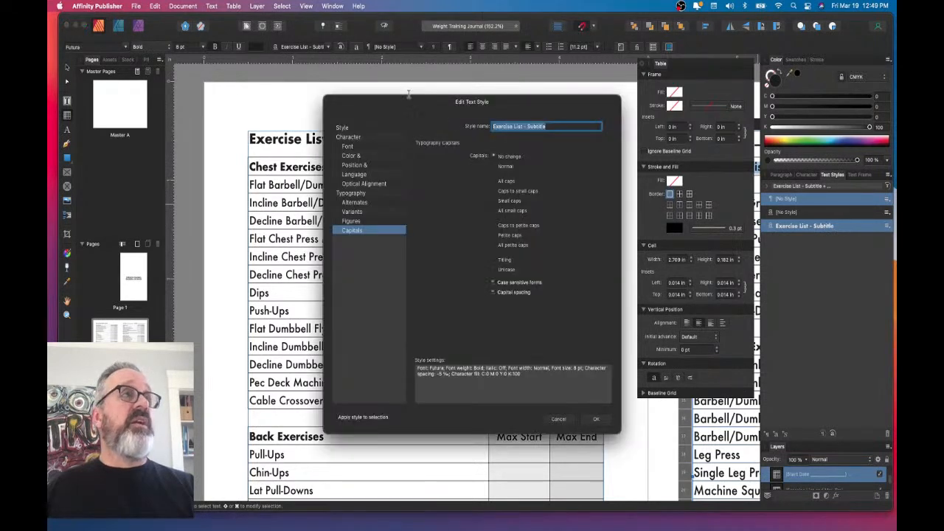
left_click_drag(416, 104, 592, 109)
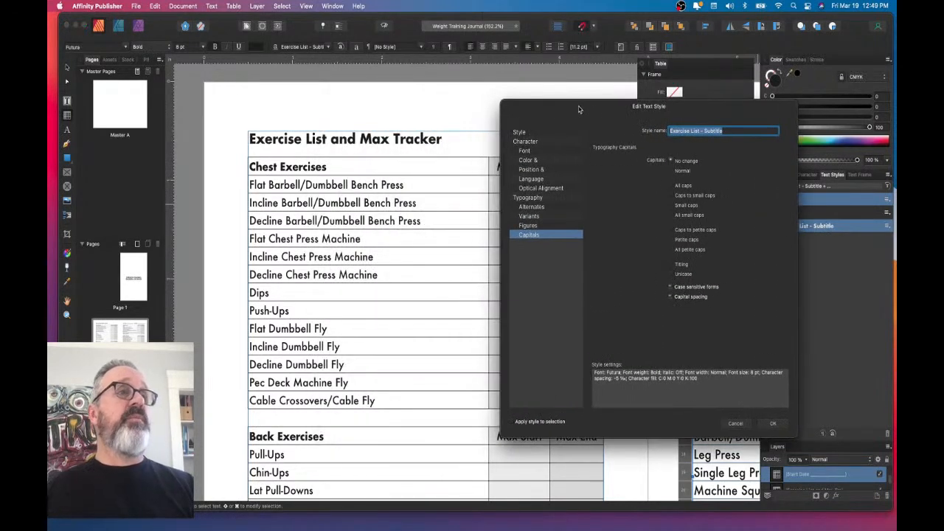
- Review the character font settings and available font families of the Exercise List - Subtitle style and close the style editor
left_click(534, 141)
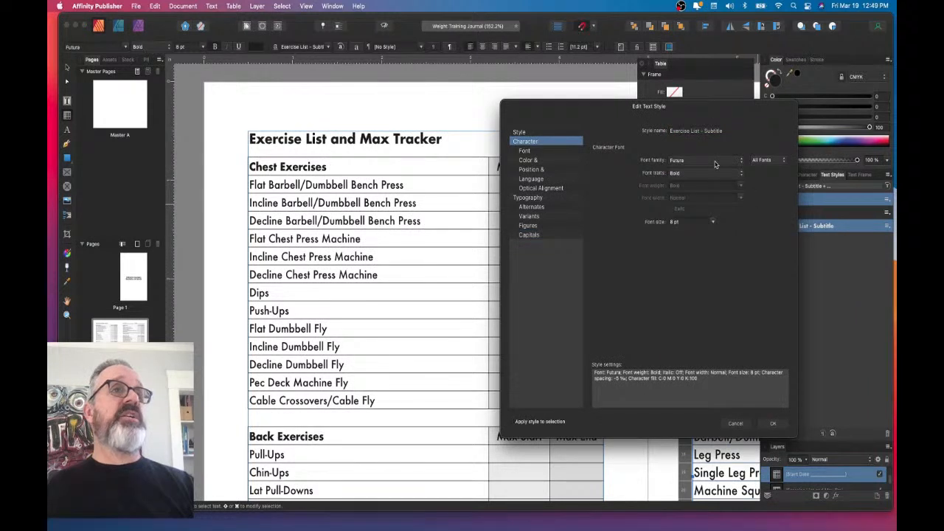
left_click(714, 163)
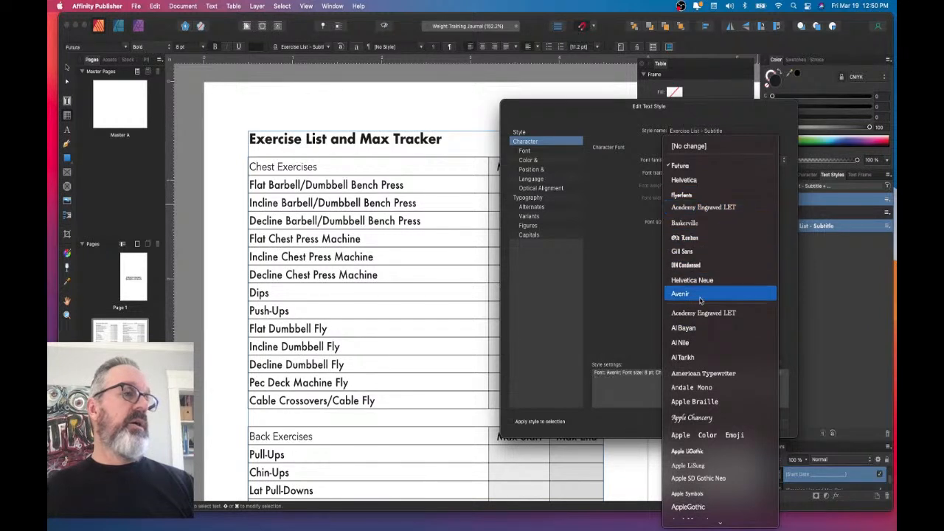
left_click(623, 117)
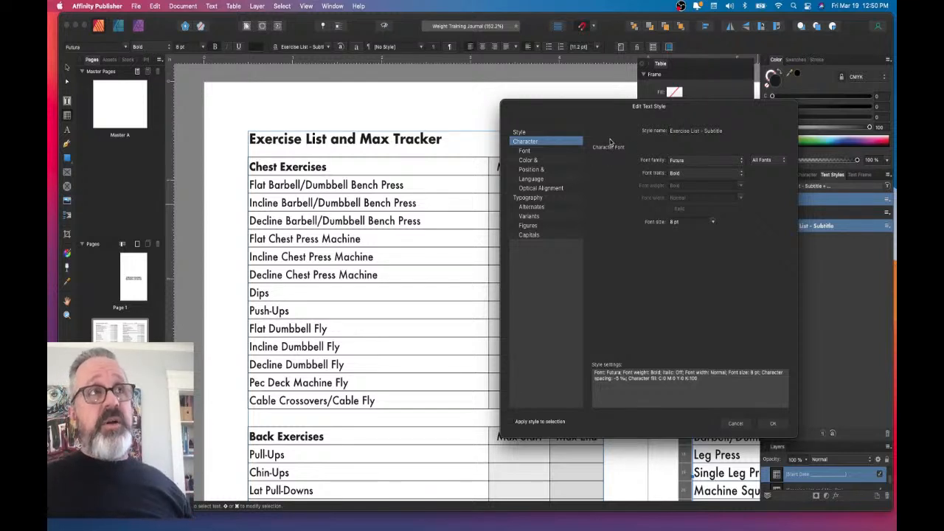
left_click(773, 425)
scroll(509, 236, "down", 2)
scroll(508, 236, "down", 1)
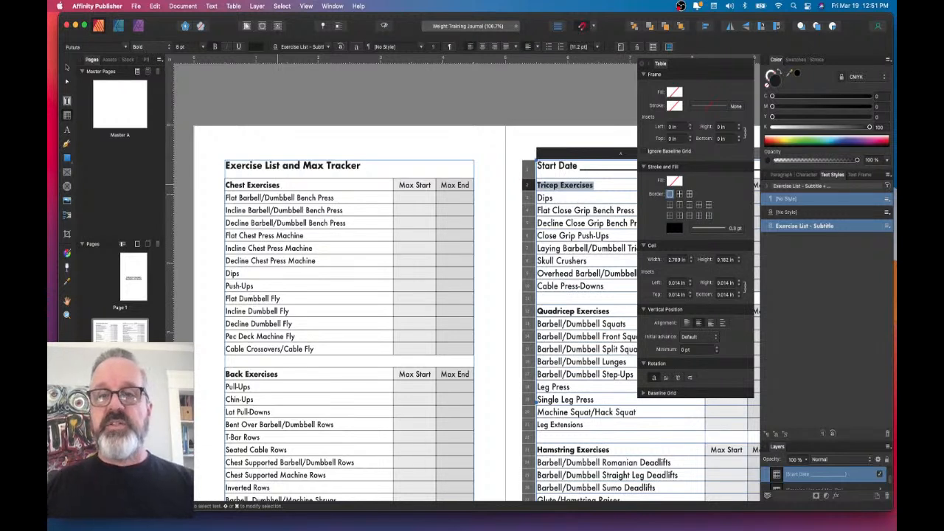
key("super+Tab")
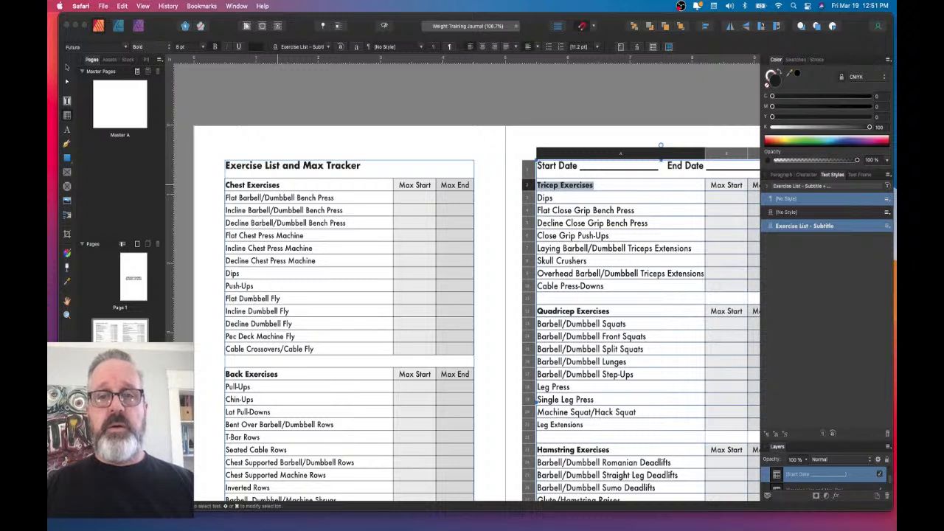
key("super+Tab")
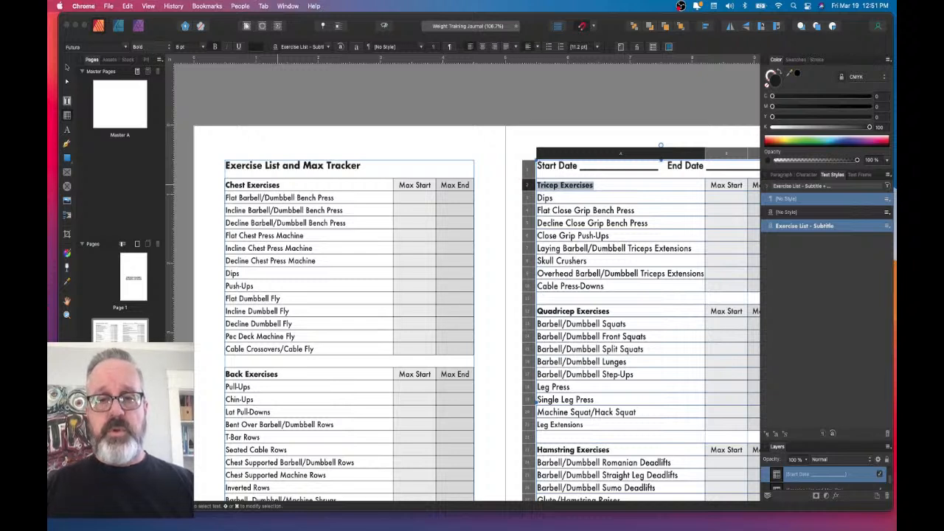
key("super+Tab")
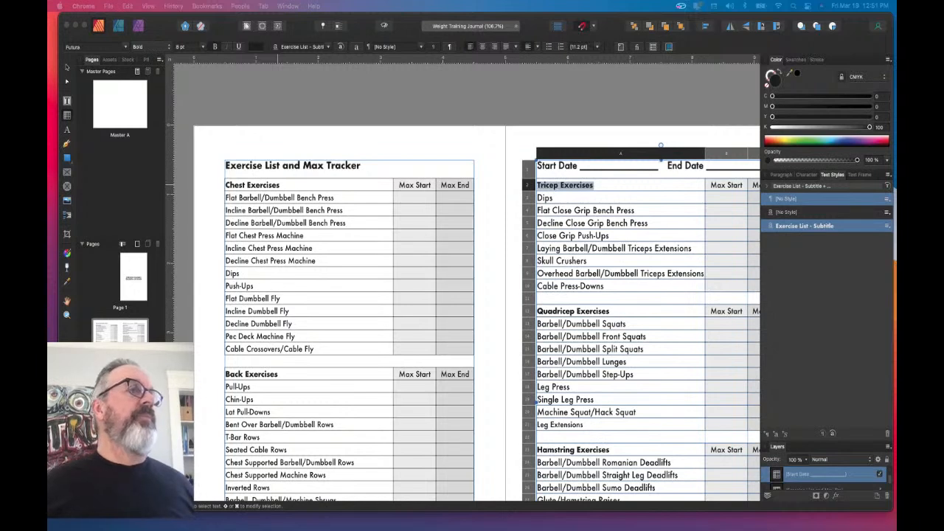
- Deselect the exercise table, look over the spread, and close the floating Table panel
left_click(506, 147)
left_click(506, 172)
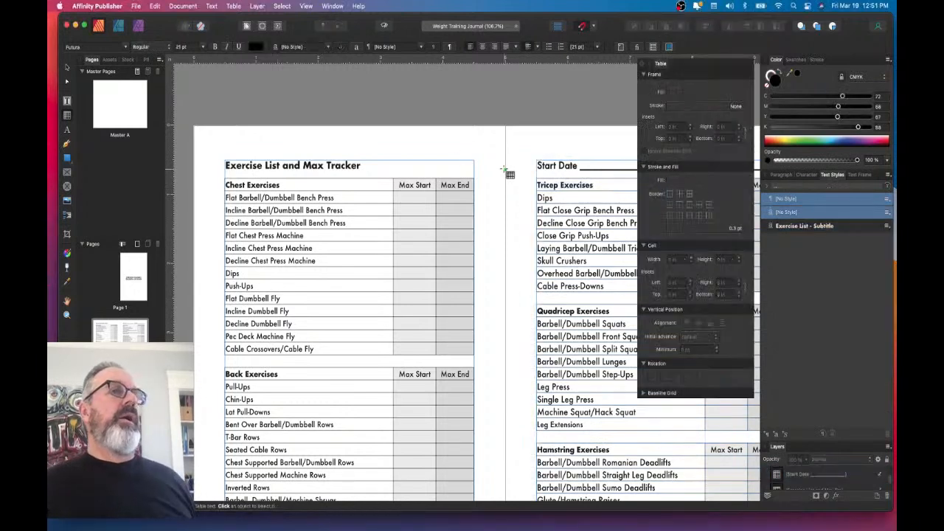
scroll(598, 118, "down", 2)
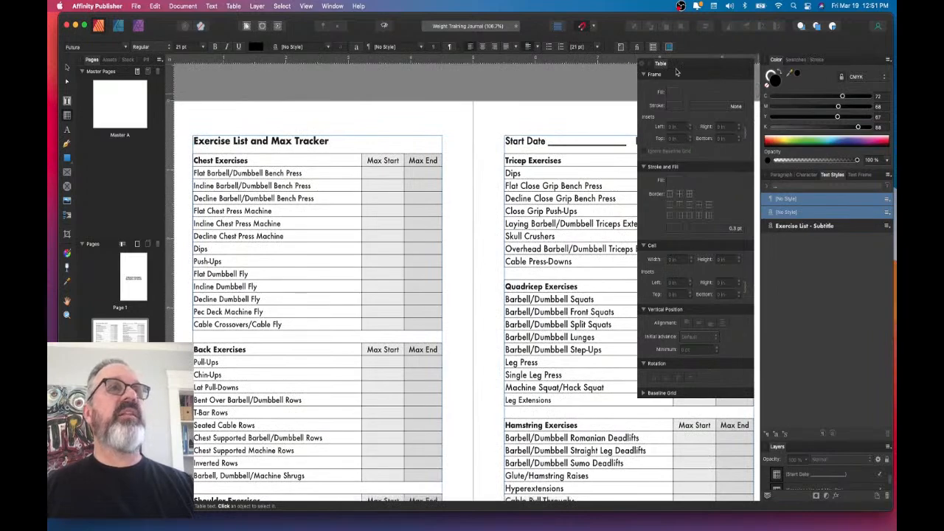
scroll(412, 249, "down", 10)
scroll(412, 249, "right", 3)
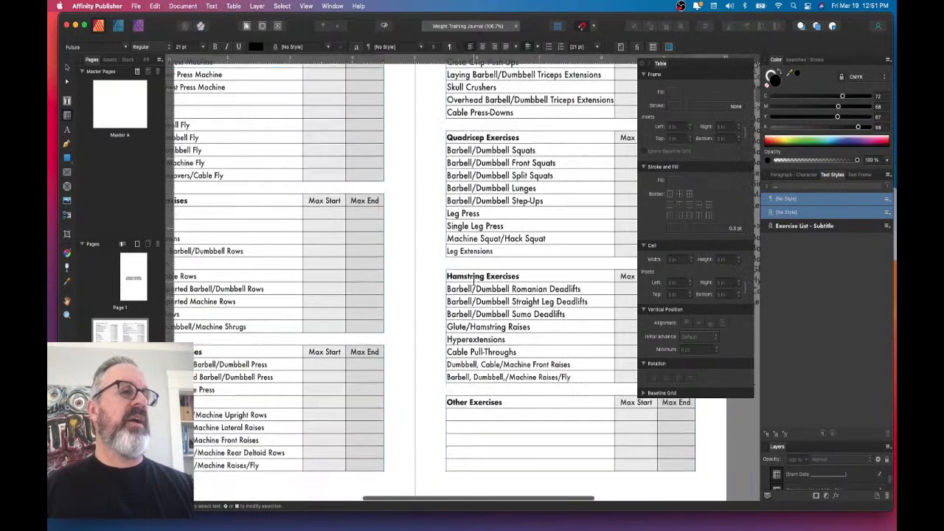
scroll(472, 278, "up", 2)
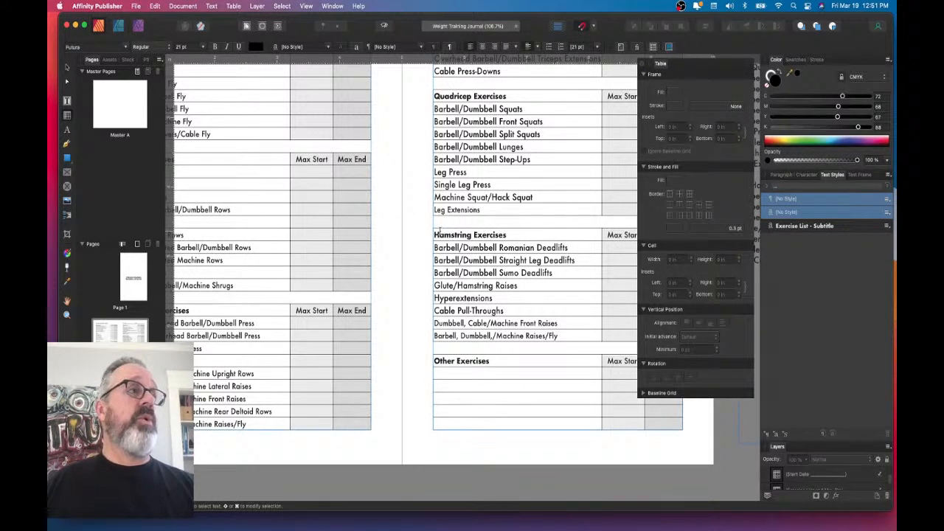
scroll(395, 233, "left", 1)
scroll(395, 234, "left", 5)
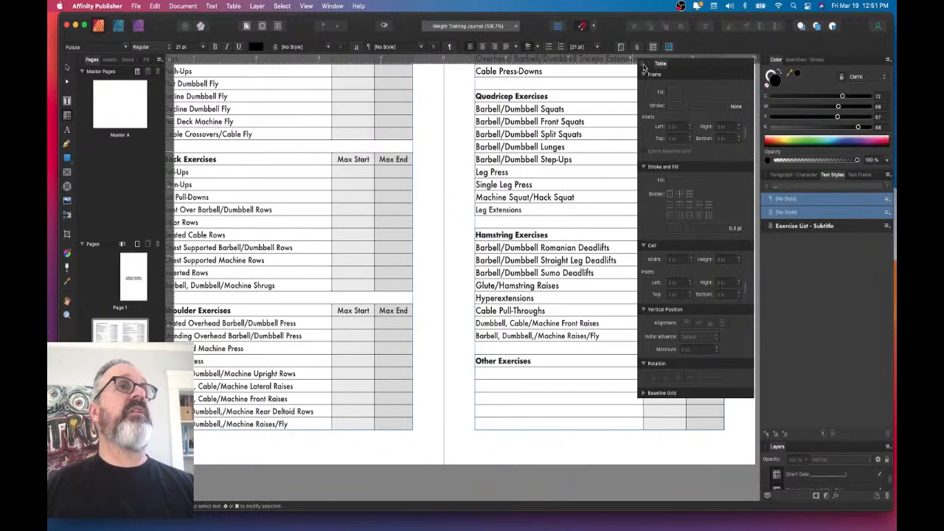
left_click(573, 118)
- Set the tracking of the "Flat Barbell/Dumbbell Bench Press" text under Chest Exercises to -5 ‰
scroll(573, 118, "up", 10)
scroll(487, 126, "left", 10)
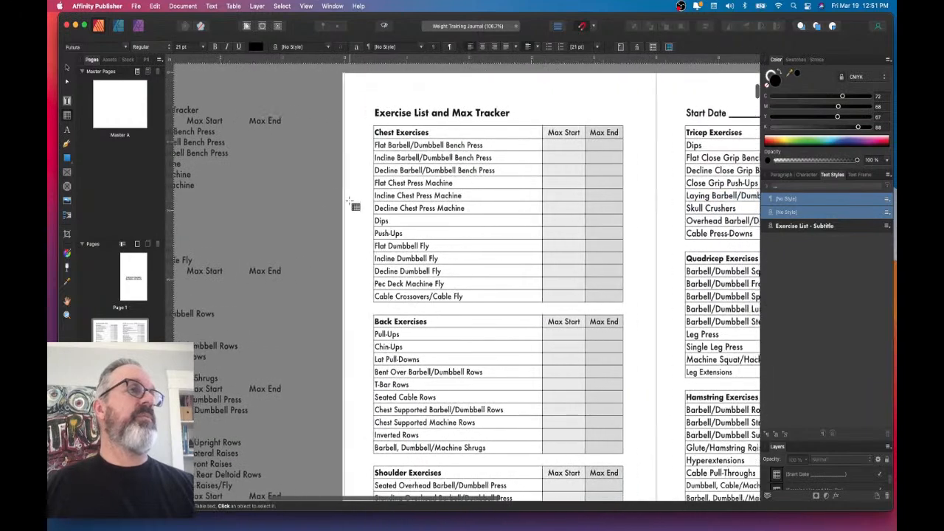
triple_click(406, 144)
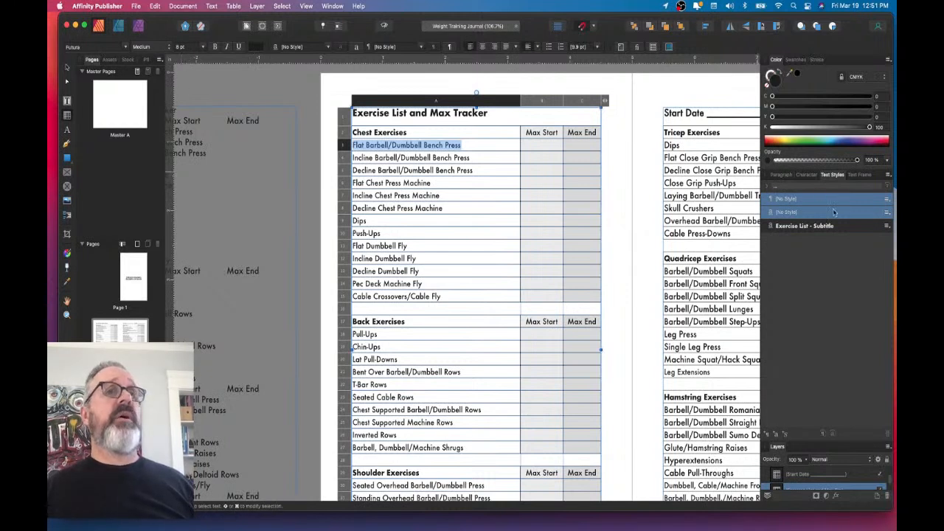
left_click(808, 175)
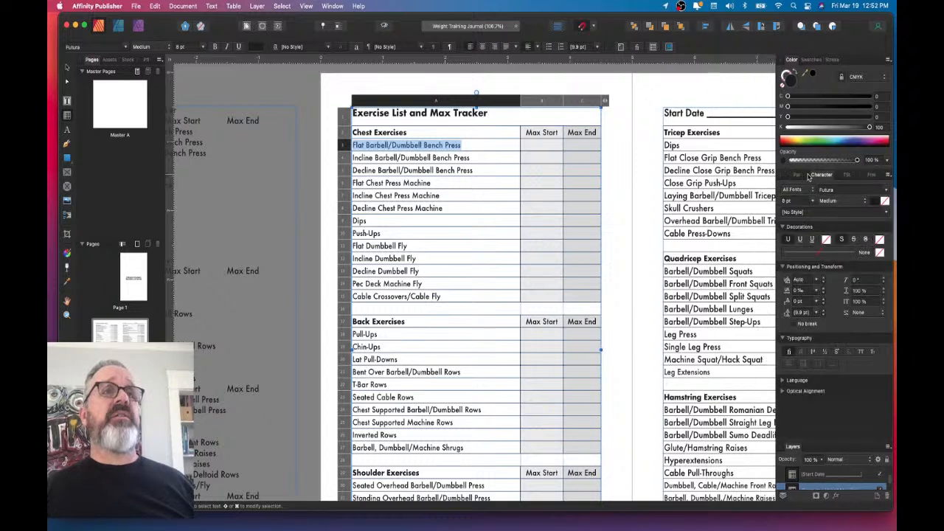
left_click(816, 292)
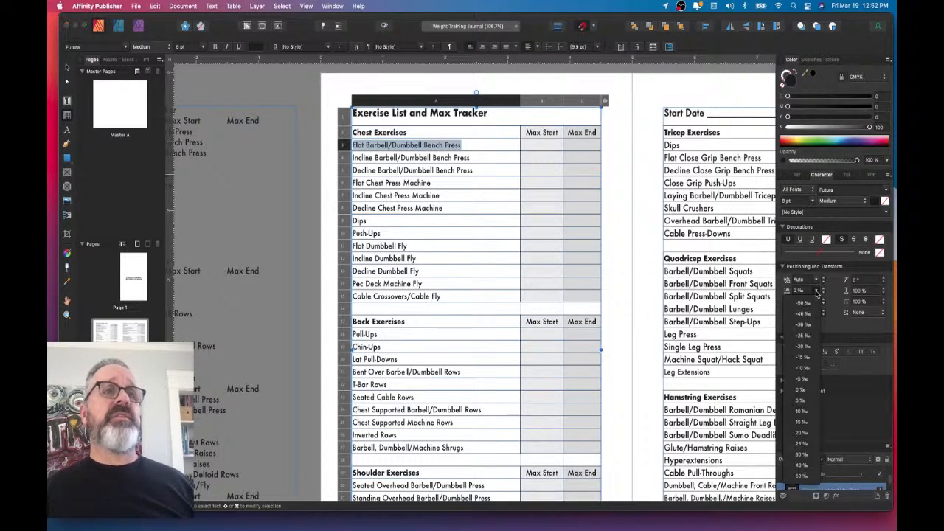
left_click(804, 379)
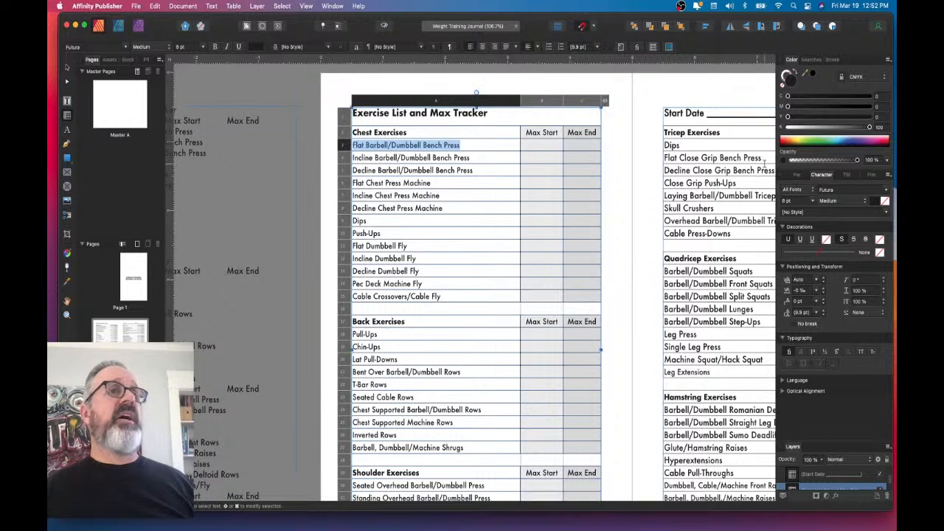
- Create a character style named "Exercise List - Body" from the selected bench press text and apply it to the selection
left_click(846, 175)
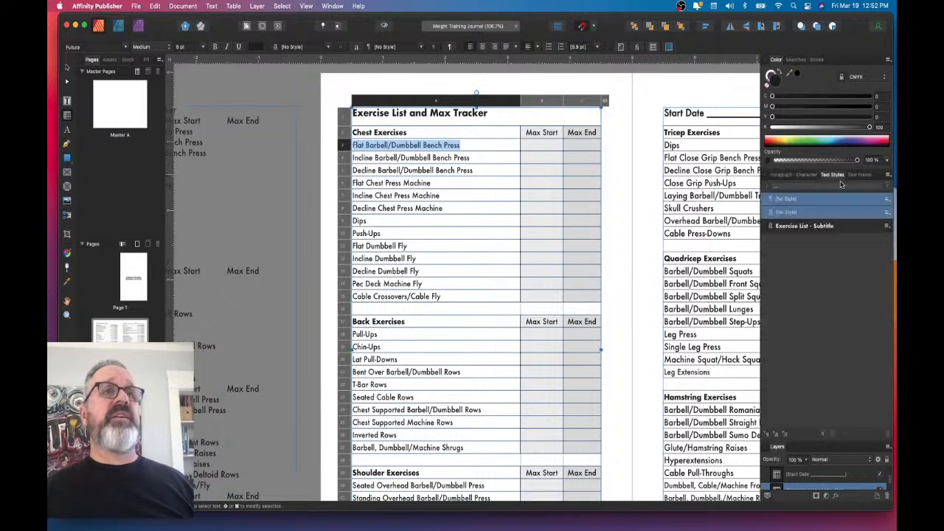
left_click(780, 435)
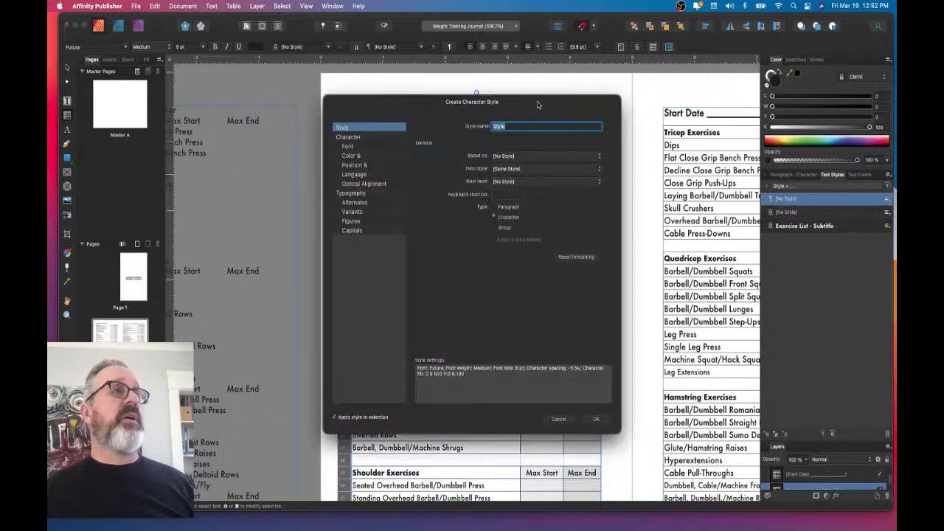
type("Exercise List - Body")
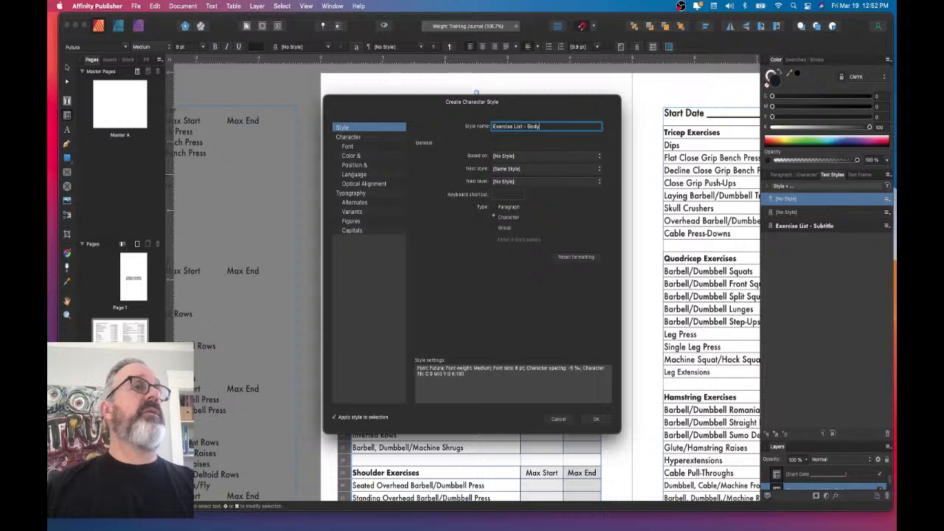
left_click(597, 419)
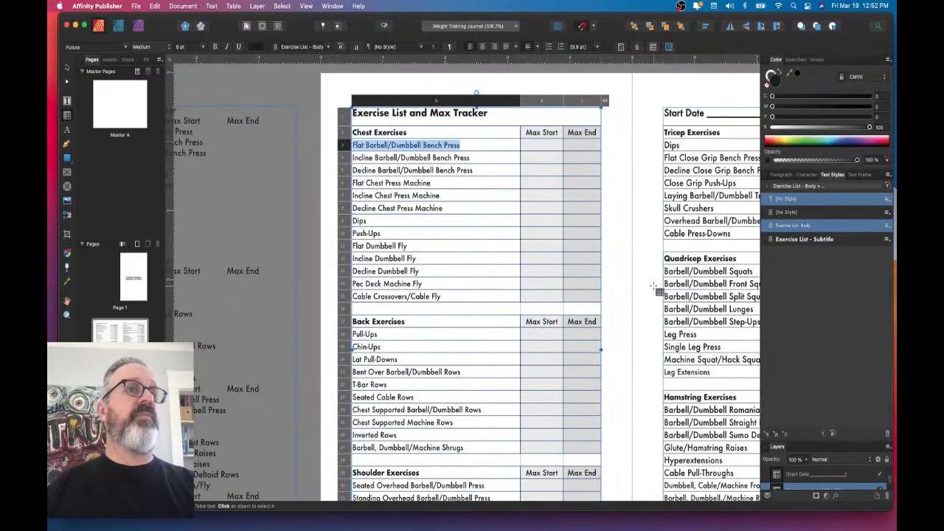
- Strip the character style from the selected bench press text and reapply Exercise List - Body to demonstrate the style
left_click(793, 212)
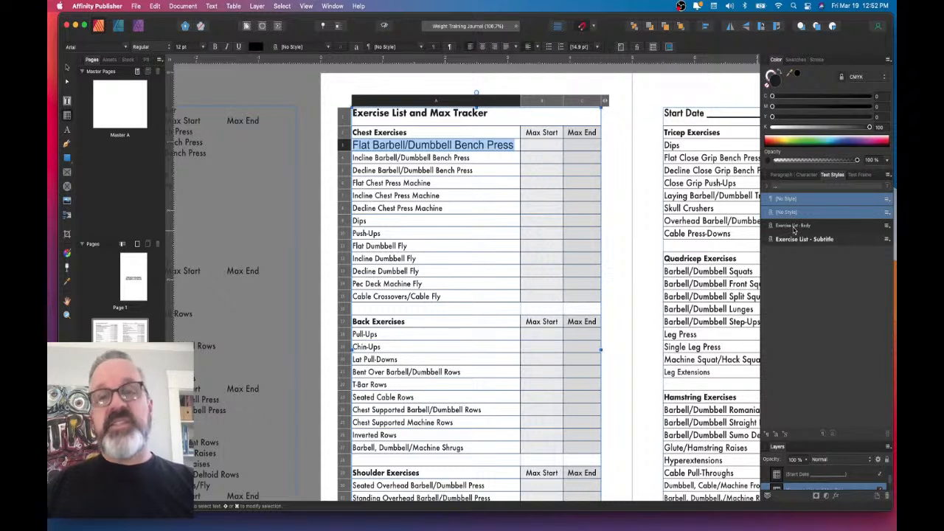
left_click(793, 228)
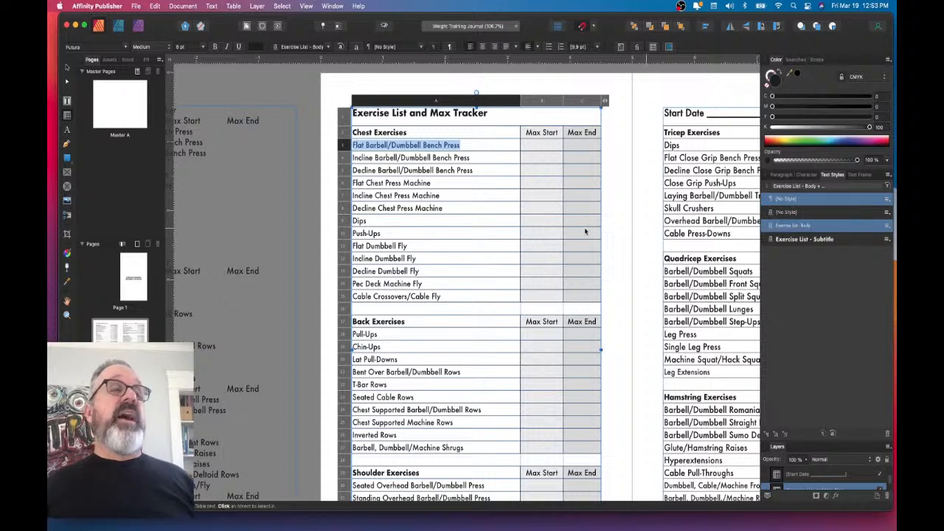
- Apply the Exercise List - Body style to the chest exercises from Incline Barbell/Dumbbell Bench Press through Cable Crossovers/Cable Fly
double_click(414, 156)
double_click(418, 143)
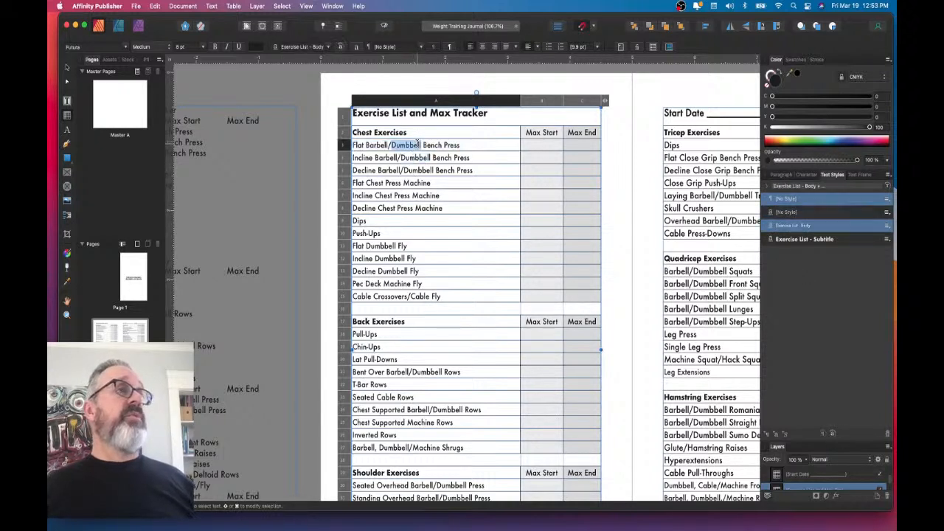
triple_click(418, 143)
double_click(390, 157)
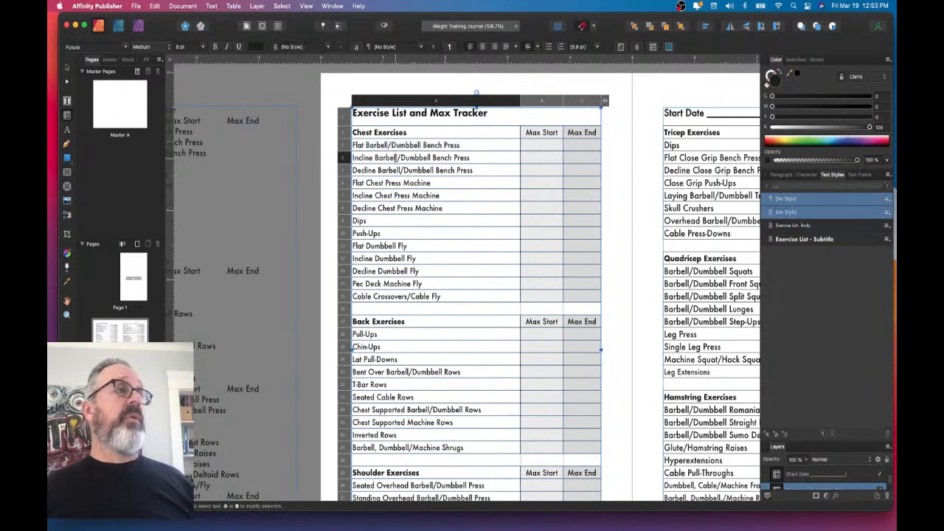
triple_click(396, 158)
left_click_drag(396, 157, 450, 297)
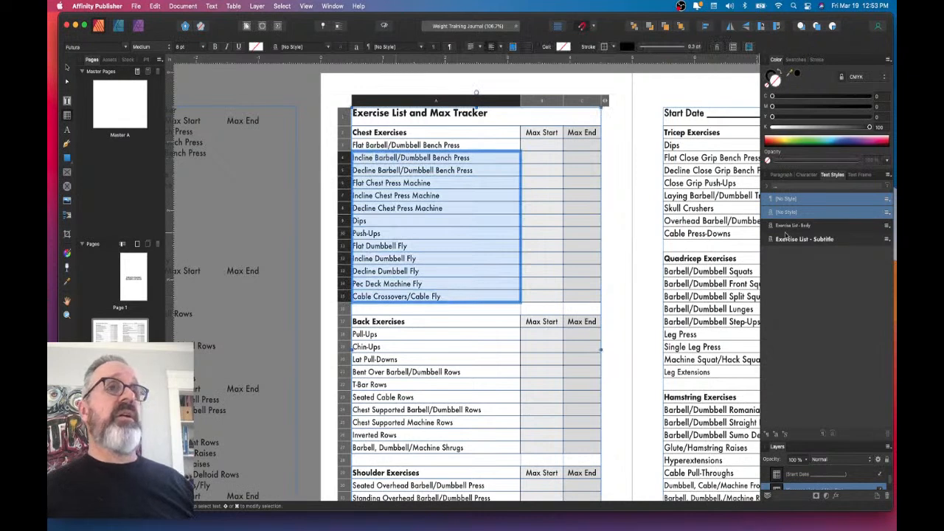
left_click(805, 226)
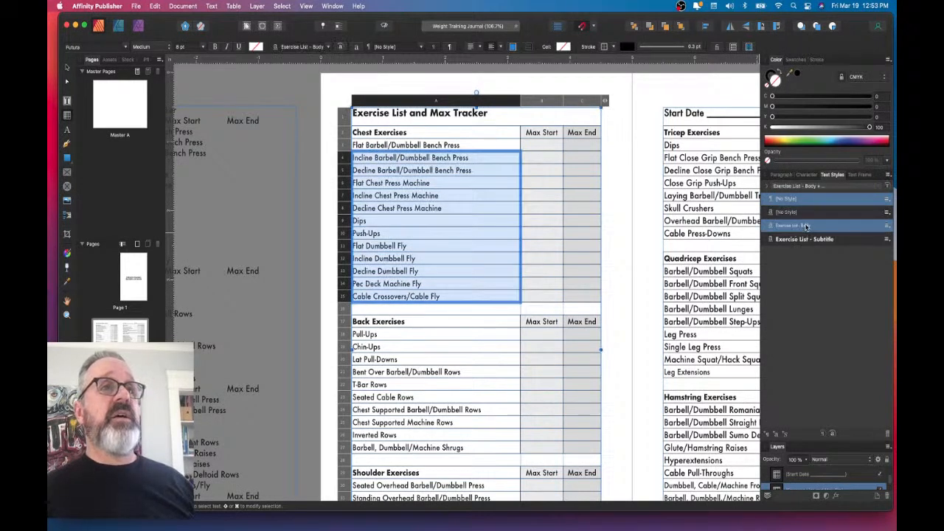
- Apply the Exercise List - Body style to the back exercises from Pull-Ups through Barbell, Dumbbell/Machine Shrugs
left_click(386, 283)
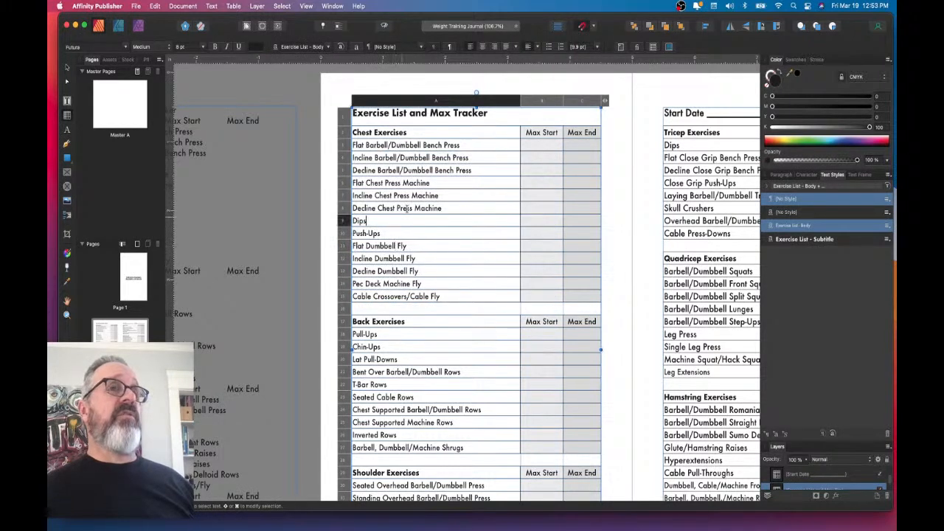
left_click(422, 172)
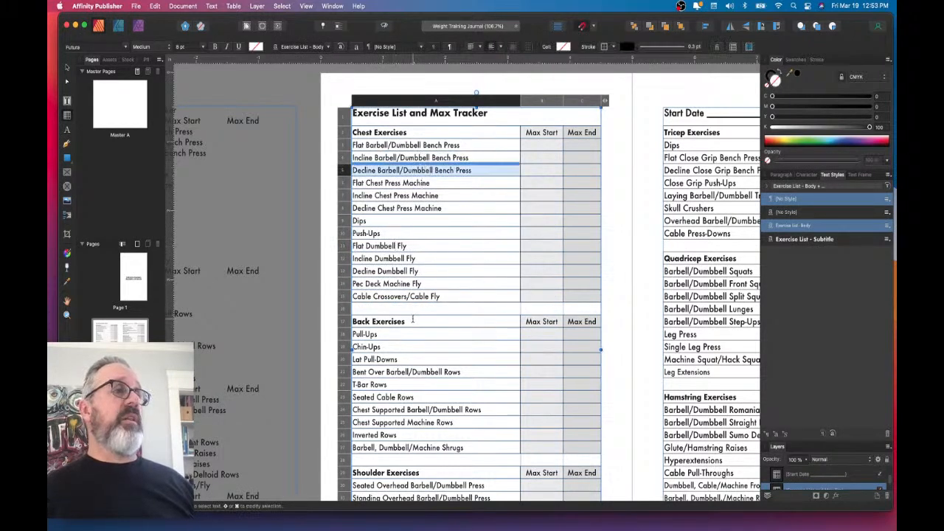
scroll(390, 305, "down", 2)
left_click_drag(385, 305, 457, 419)
left_click(812, 226)
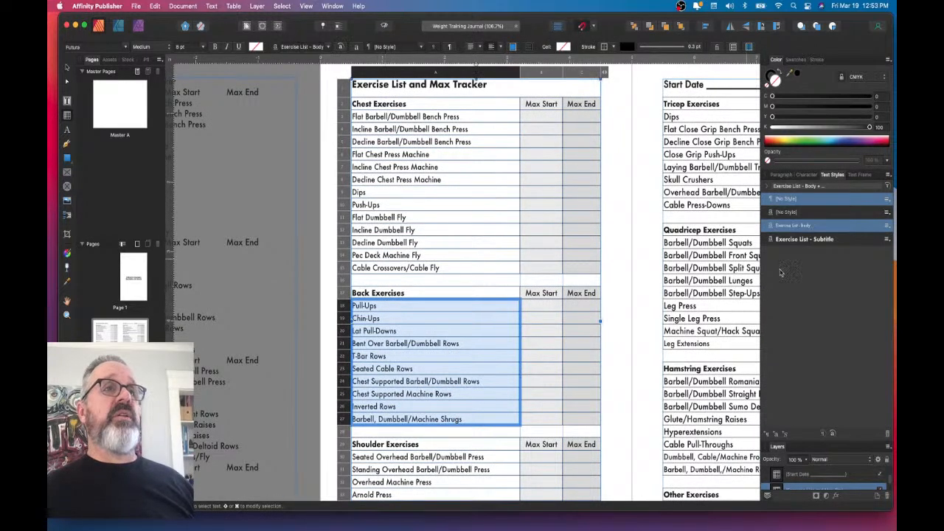
- Apply the Exercise List - Body style to all exercise names under Shoulder Exercises
scroll(403, 313, "down", 5)
left_click_drag(399, 313, 488, 413)
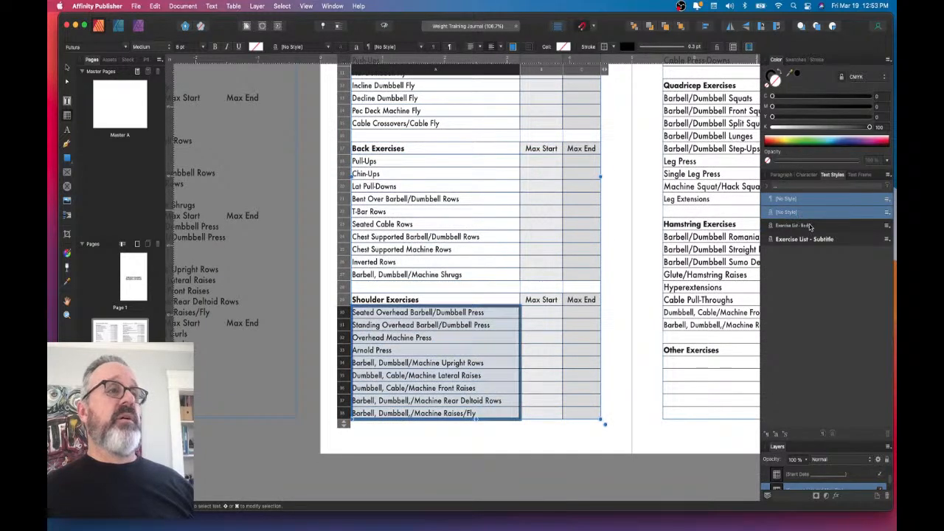
left_click(794, 225)
- Apply the Exercise List - Body style to all exercise names under Hamstring Exercises on the facing page
scroll(516, 222, "right", 5)
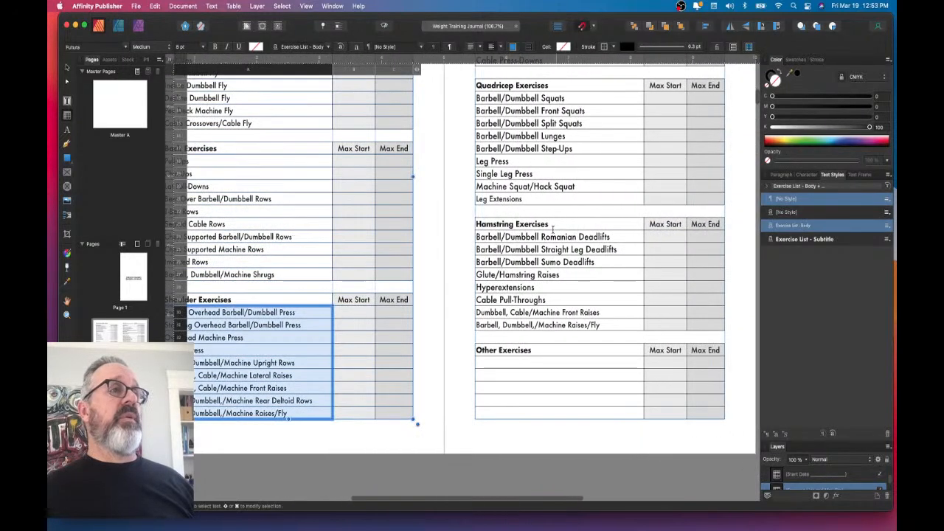
left_click_drag(529, 236, 610, 326)
left_click(802, 225)
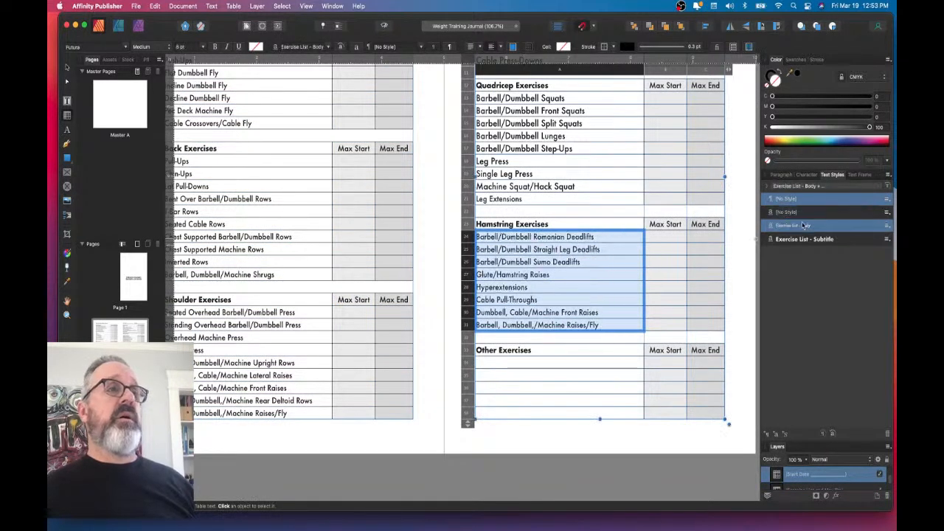
- Apply the Exercise List - Body style to all exercise names under Quadricep Exercises
scroll(569, 231, "up", 1)
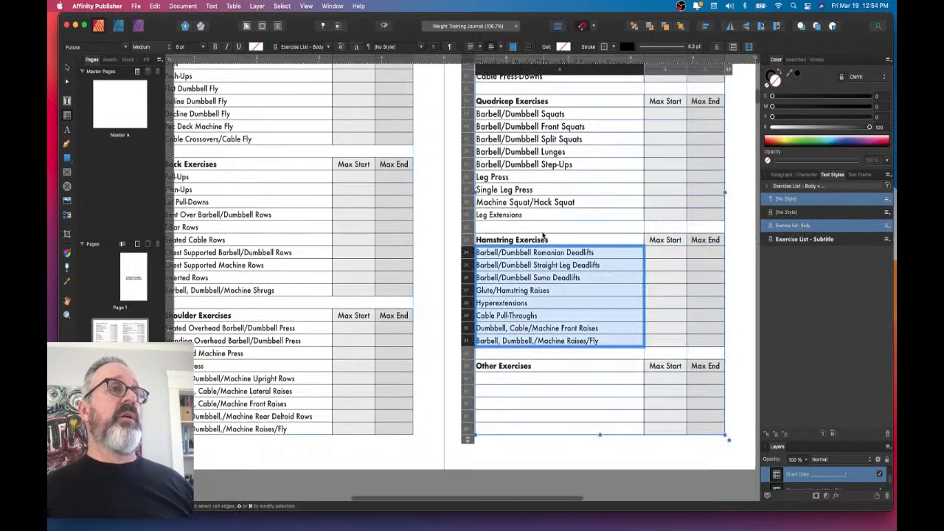
left_click_drag(530, 215, 531, 113)
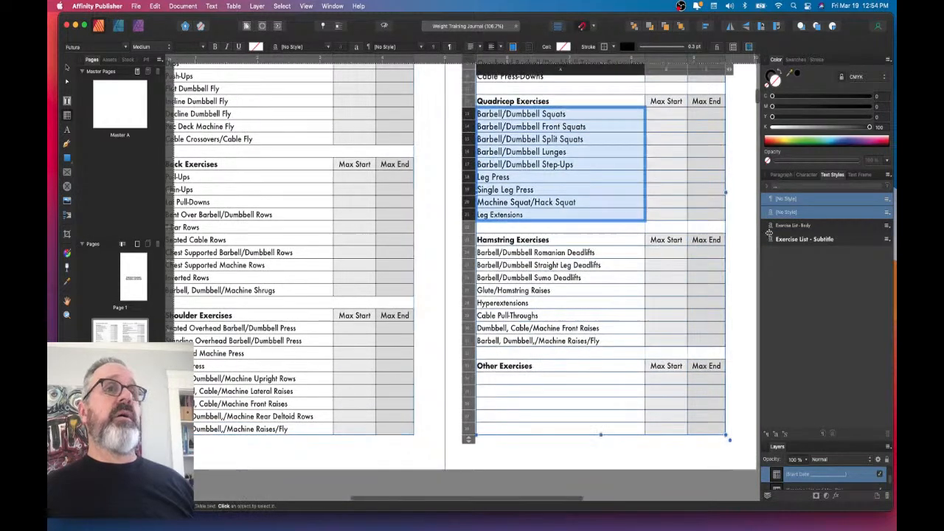
left_click(790, 226)
- Apply the Exercise List - Body style to the tricep exercises from Dips through Cable Press-Downs
scroll(546, 253, "up", 5)
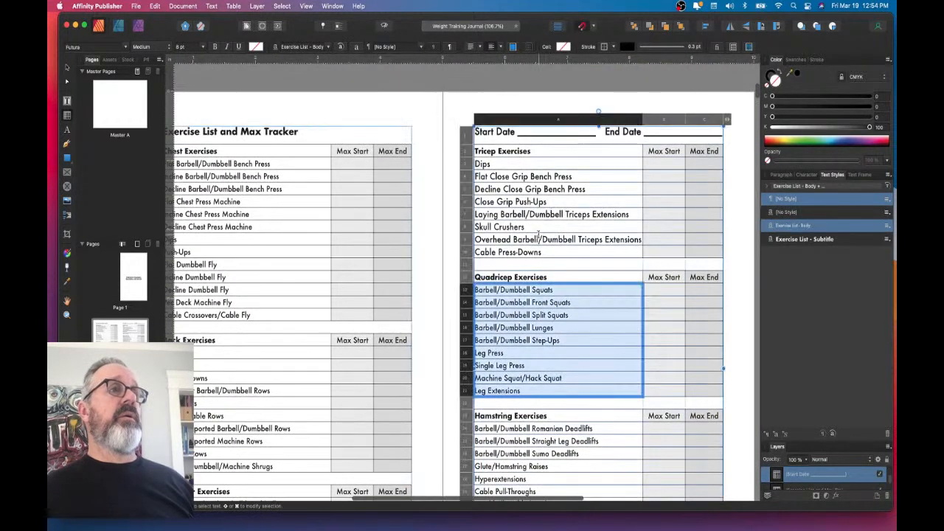
left_click_drag(547, 252, 528, 164)
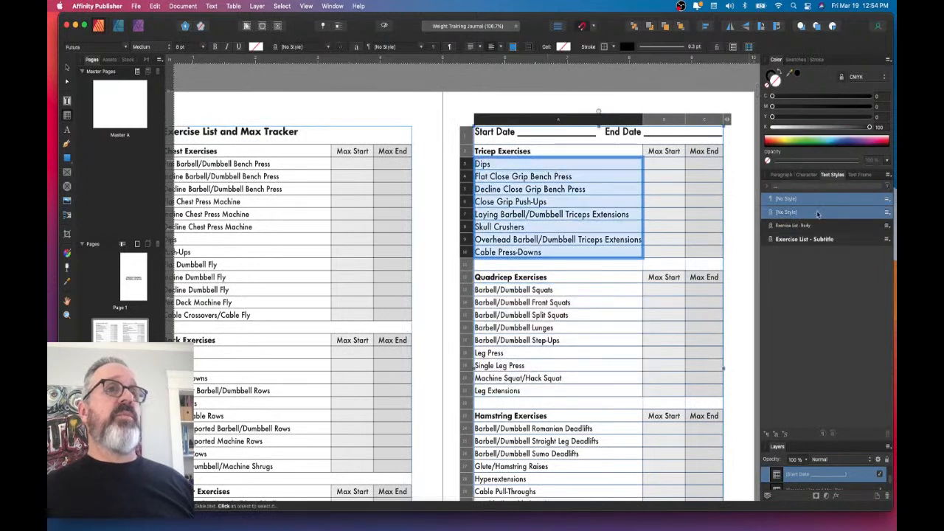
left_click(794, 225)
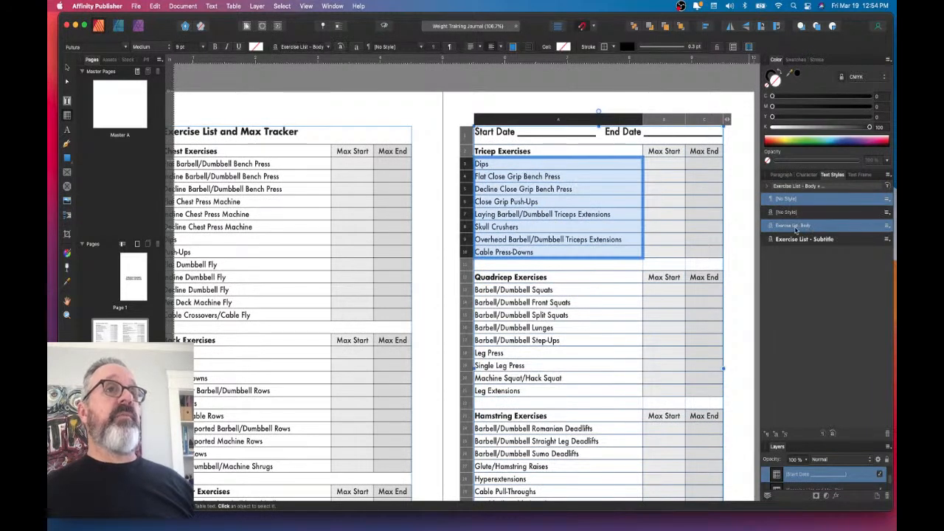
- Try the Old London font family in the Exercise List - Body style's settings and cancel the edit
double_click(797, 229)
left_click_drag(480, 109, 331, 110)
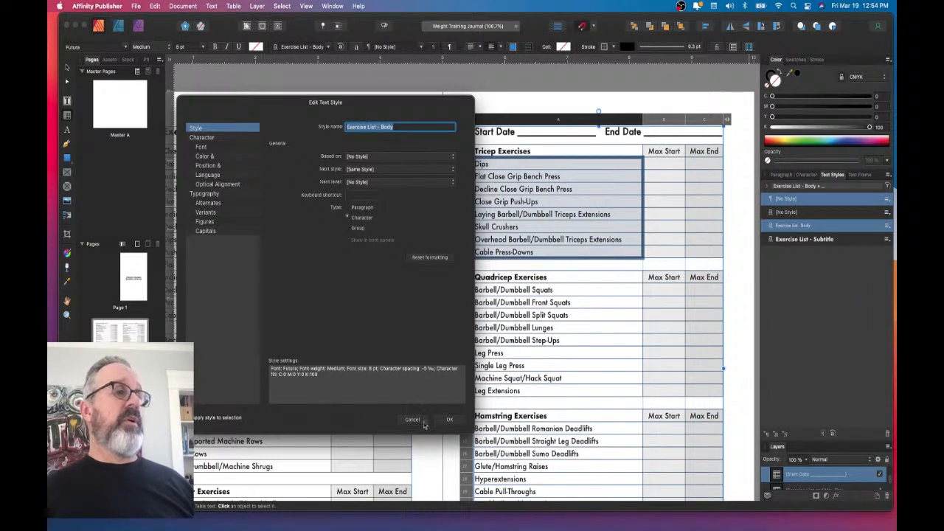
left_click(414, 421)
scroll(663, 221, "left", 3)
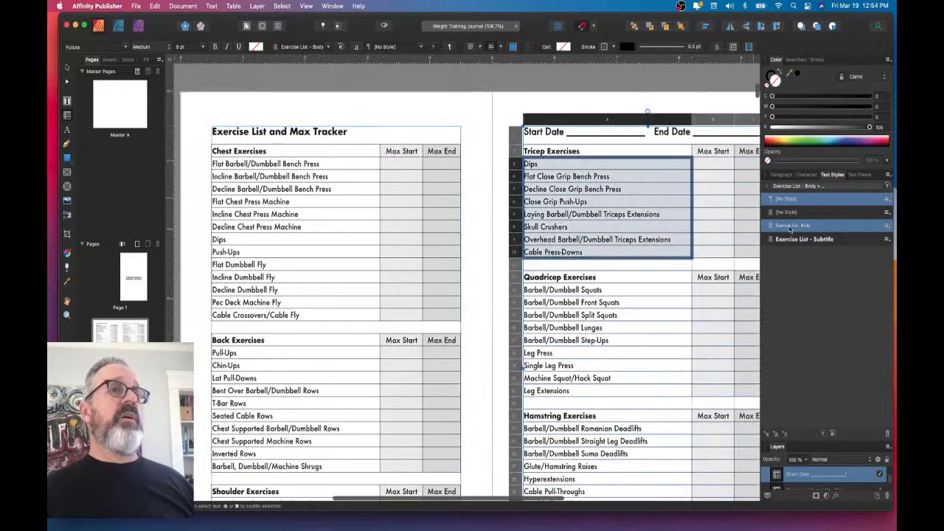
double_click(787, 225)
left_click_drag(455, 105, 346, 101)
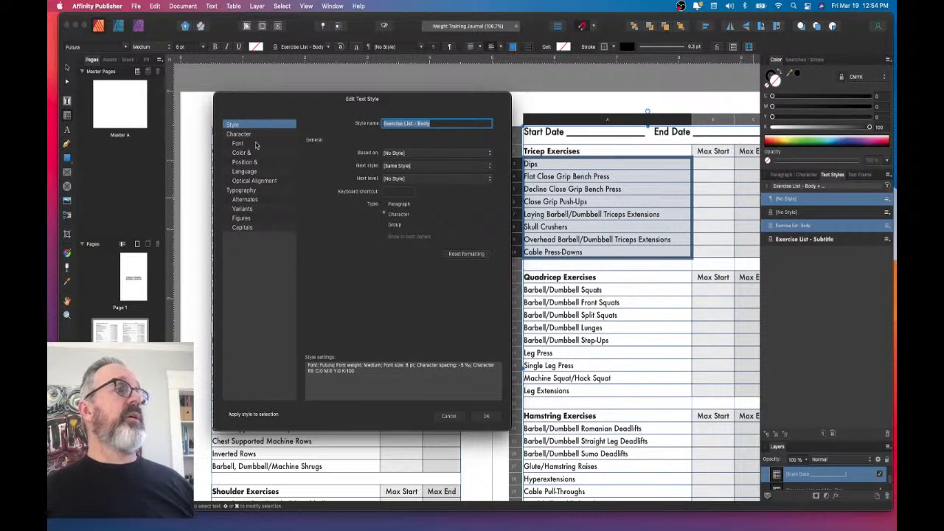
left_click(258, 144)
left_click(410, 157)
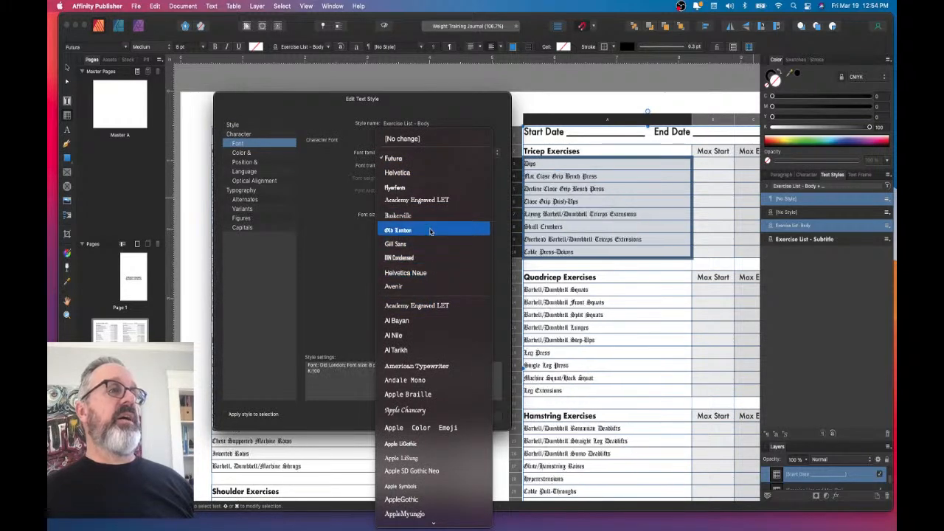
left_click(478, 119)
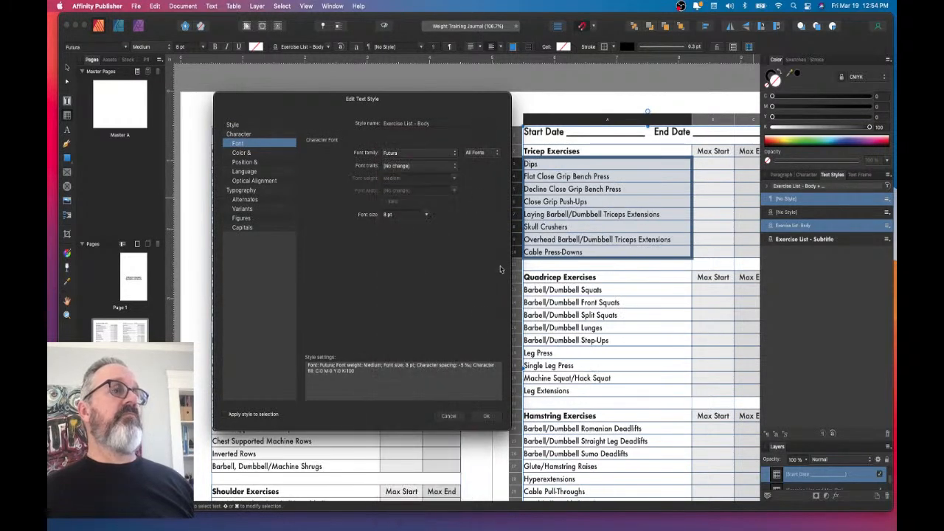
left_click(449, 418)
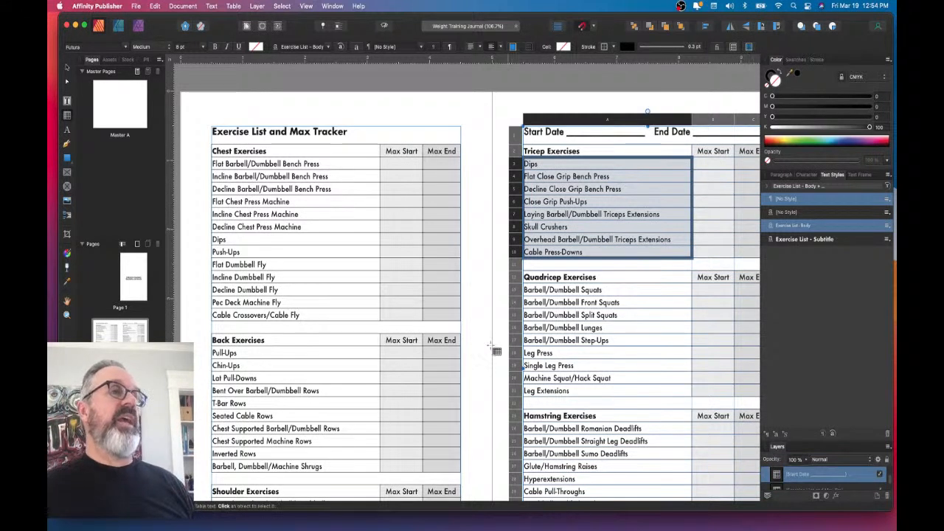
- Deselect the table and review the styled exercise lists across both pages of the spread
left_click(67, 66)
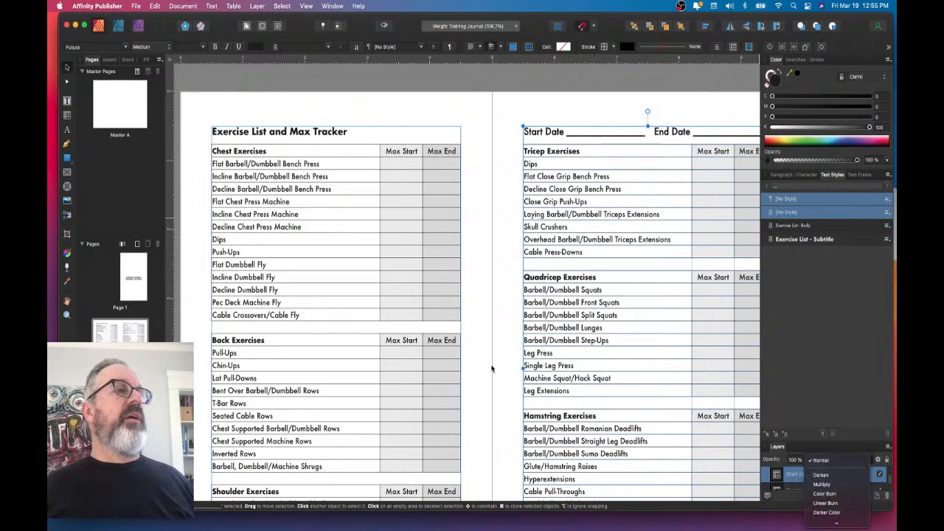
left_click(502, 362)
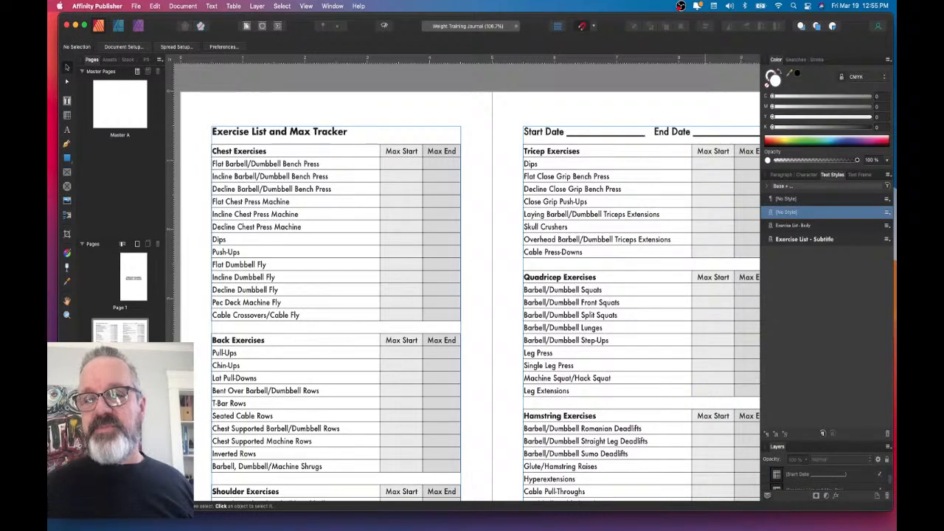
scroll(491, 234, "down", 5)
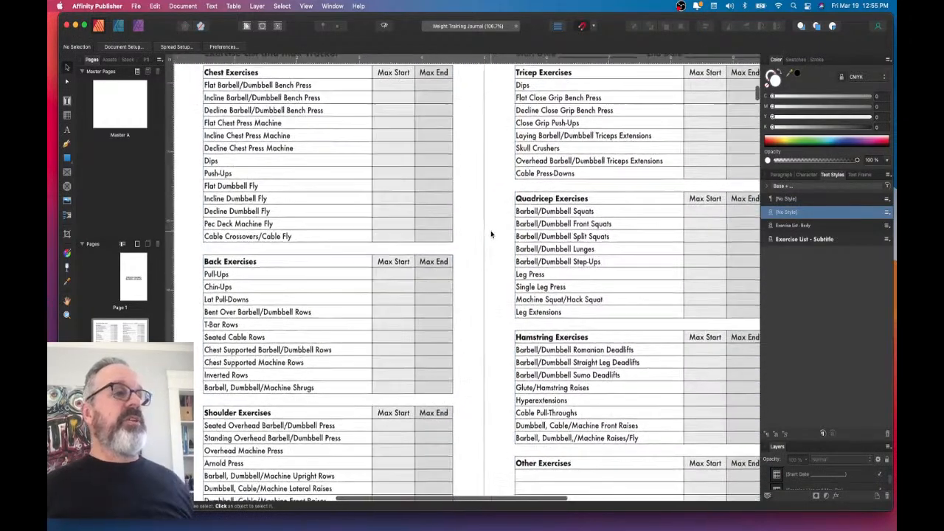
scroll(491, 234, "down", 3)
scroll(472, 280, "up", 1)
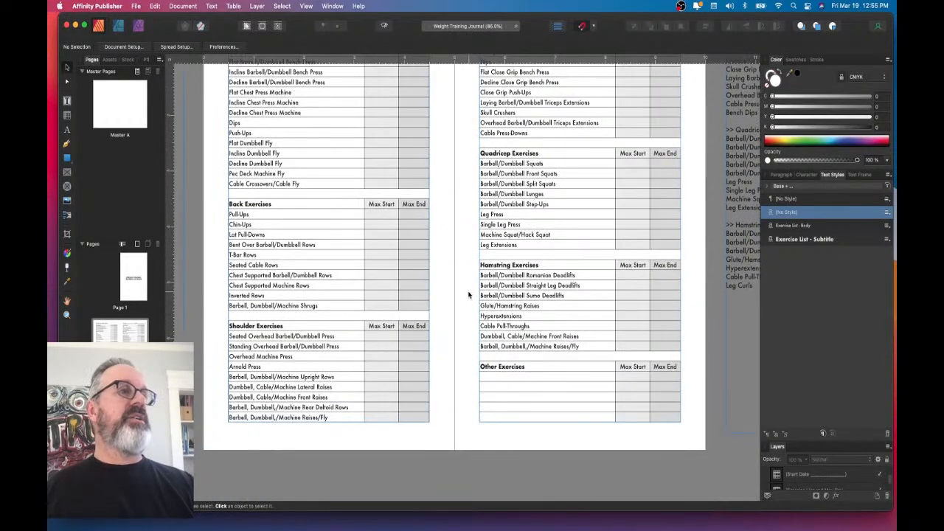
scroll(469, 295, "up", 2)
scroll(470, 295, "left", 3)
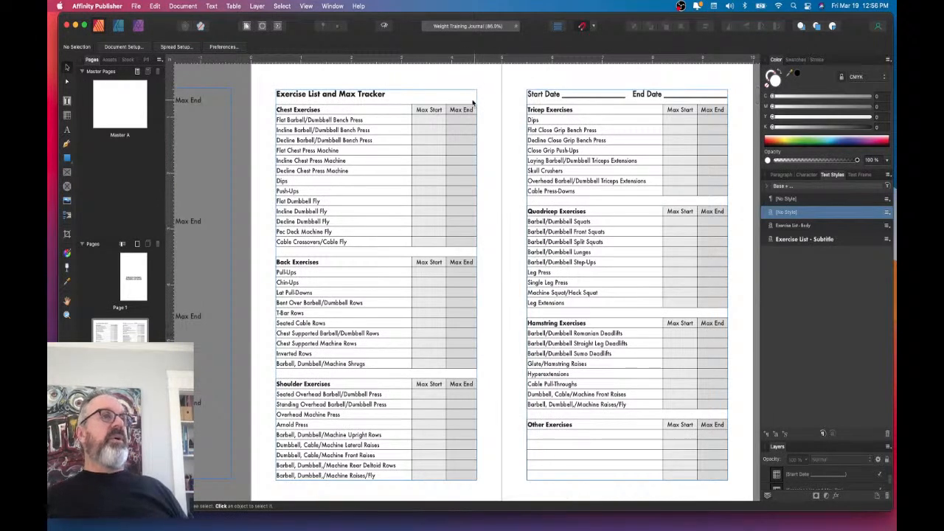
- Compare the exercise spread with Preview Mode off and on again
scroll(508, 152, "up", 2)
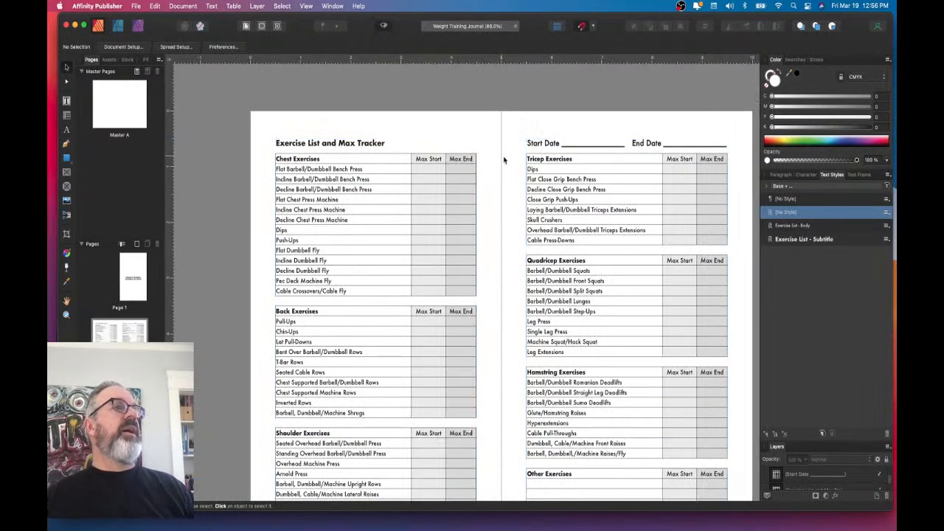
left_click(387, 26)
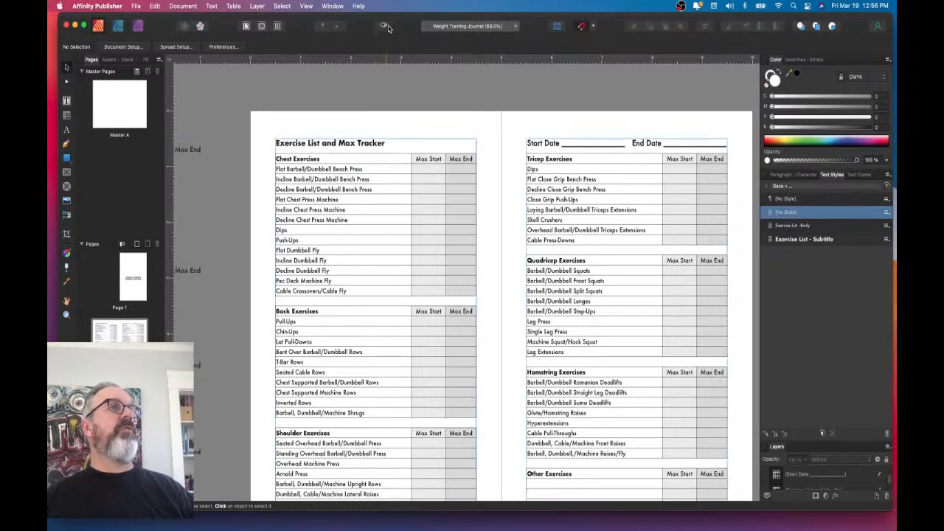
left_click(388, 27)
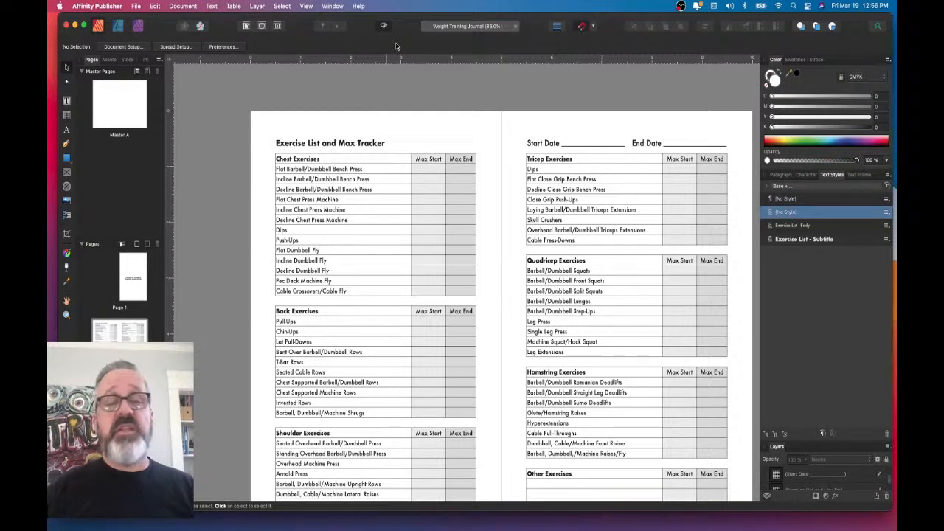
- Open the keyboard shortcut preferences and look through the command categories for Publisher
left_click(138, 6)
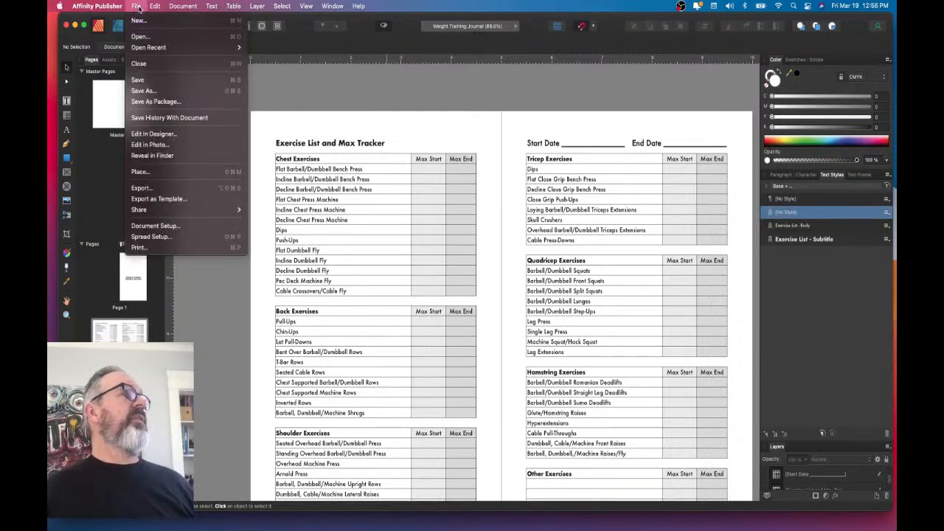
mouse_move(119, 7)
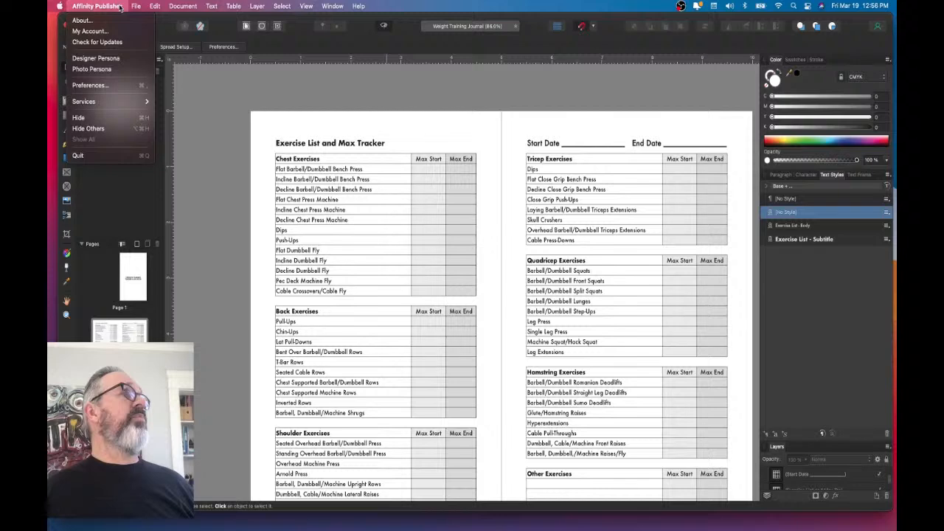
left_click(99, 86)
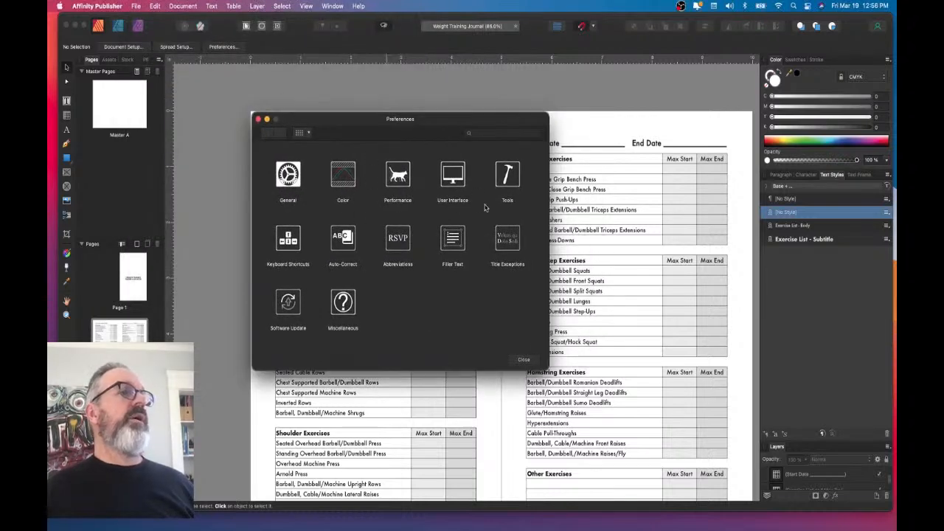
left_click(291, 252)
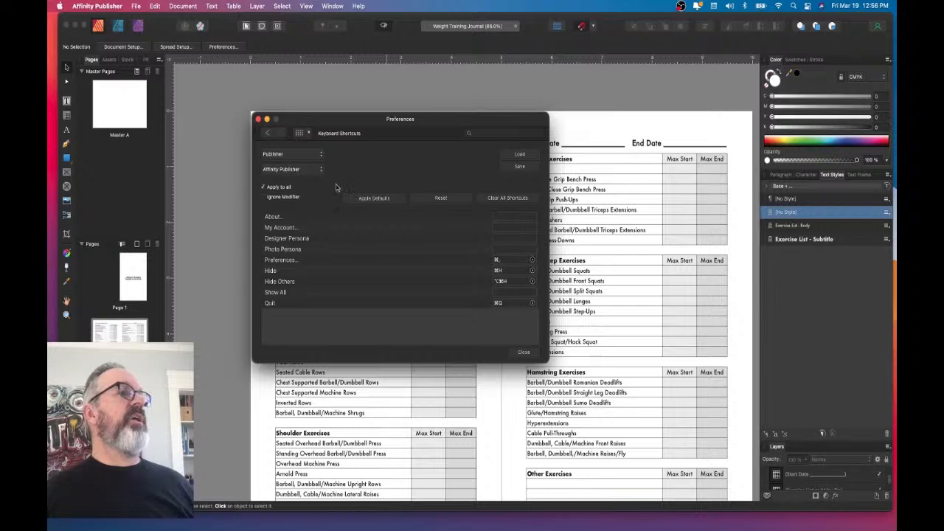
left_click(307, 169)
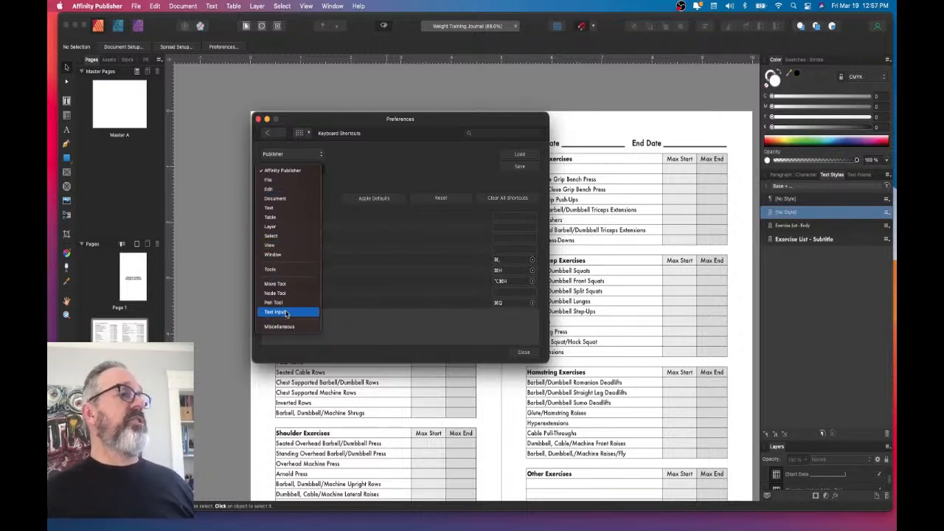
left_click(400, 158)
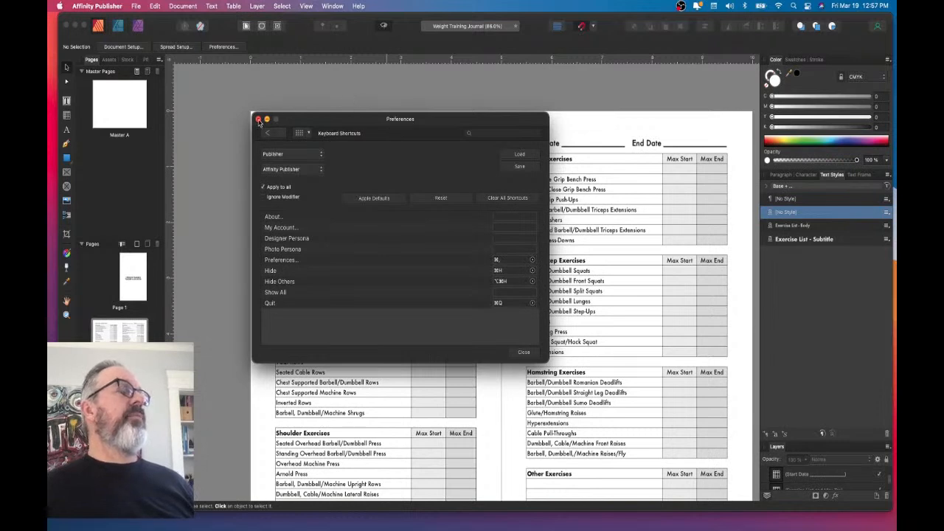
- Check which view modes and display options are available for the document
left_click(332, 6)
mouse_move(307, 6)
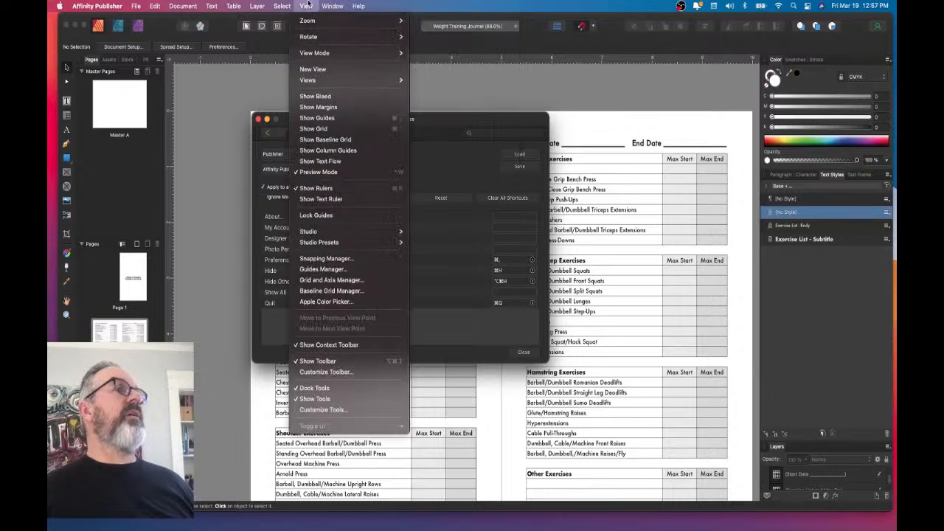
mouse_move(391, 53)
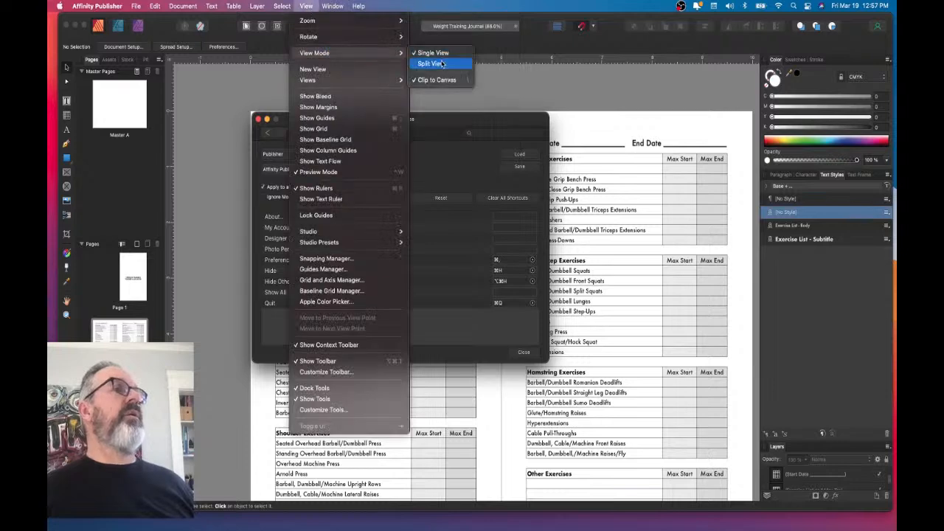
left_click(419, 46)
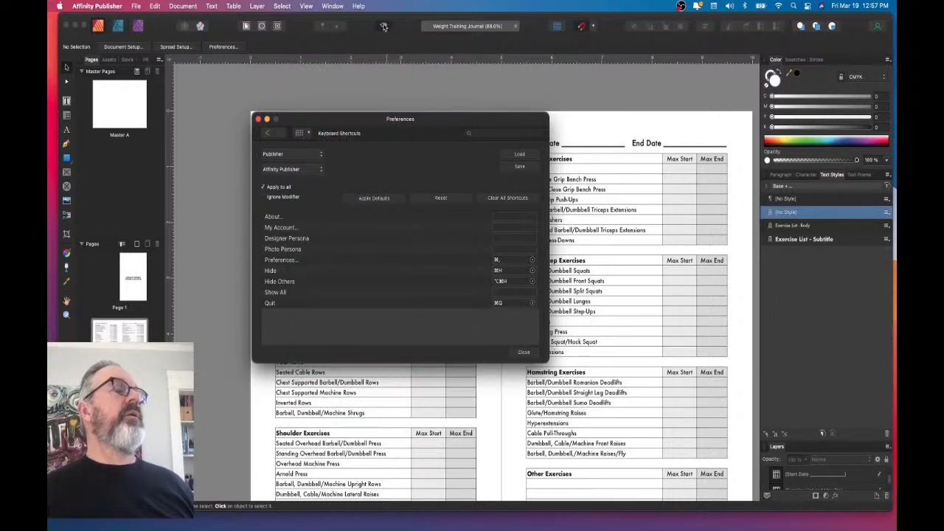
left_click(384, 26)
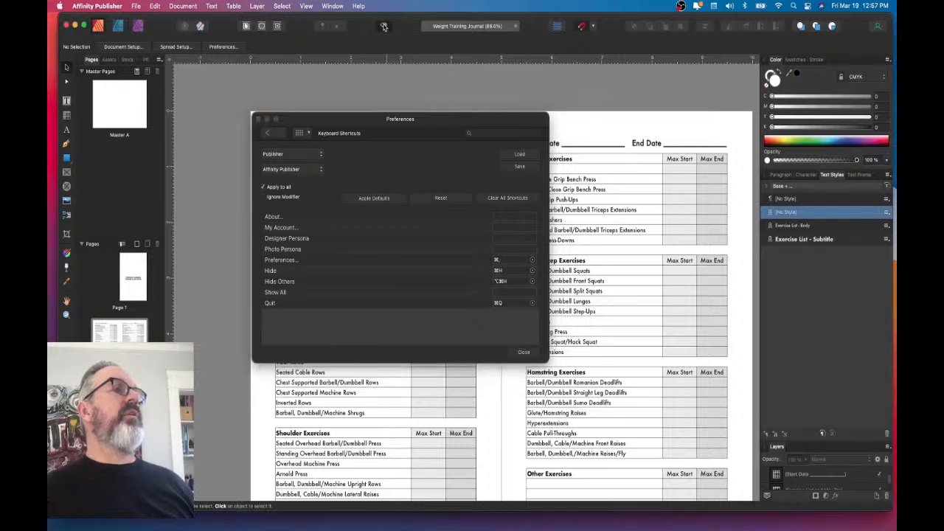
- Switch the document's view mode to Split View
left_click(309, 6)
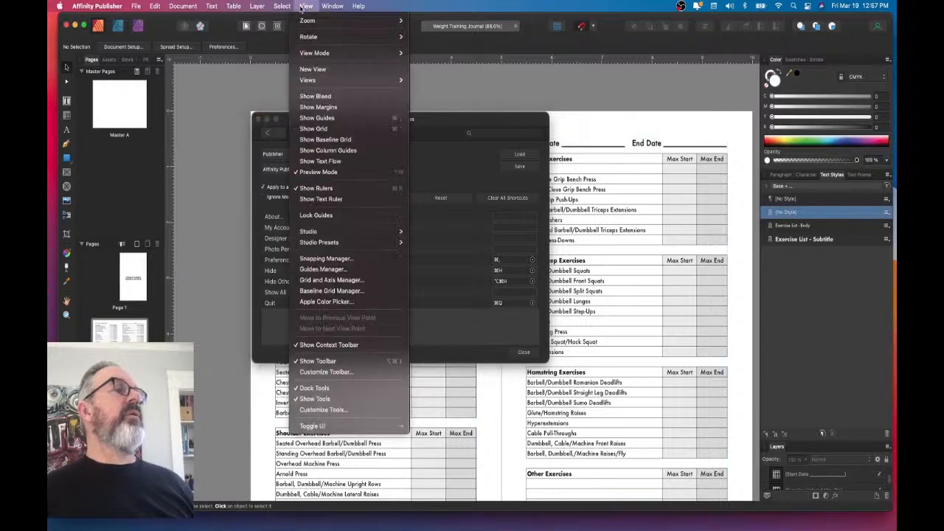
mouse_move(312, 22)
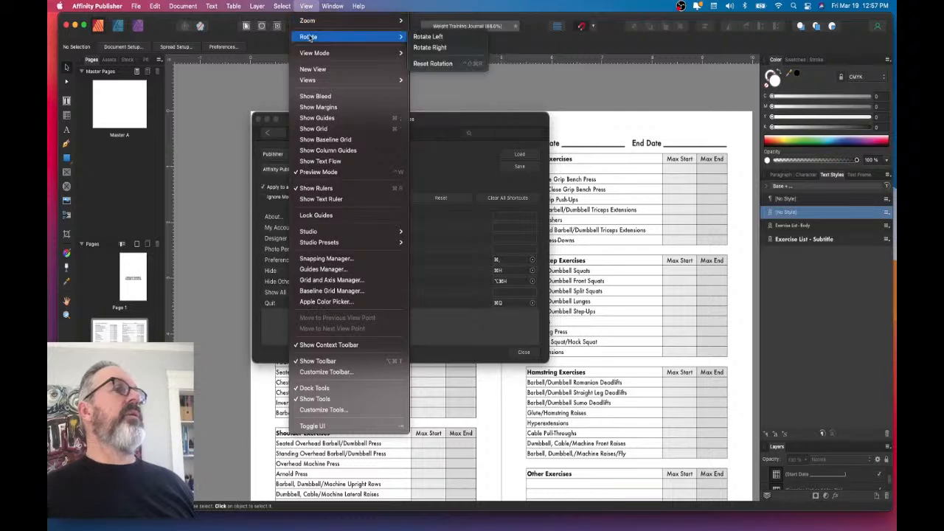
mouse_move(313, 83)
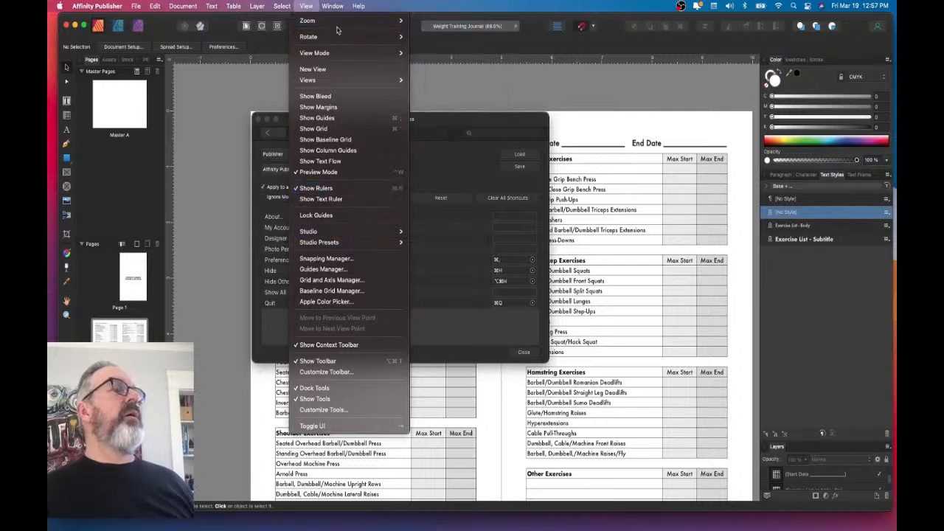
mouse_move(347, 53)
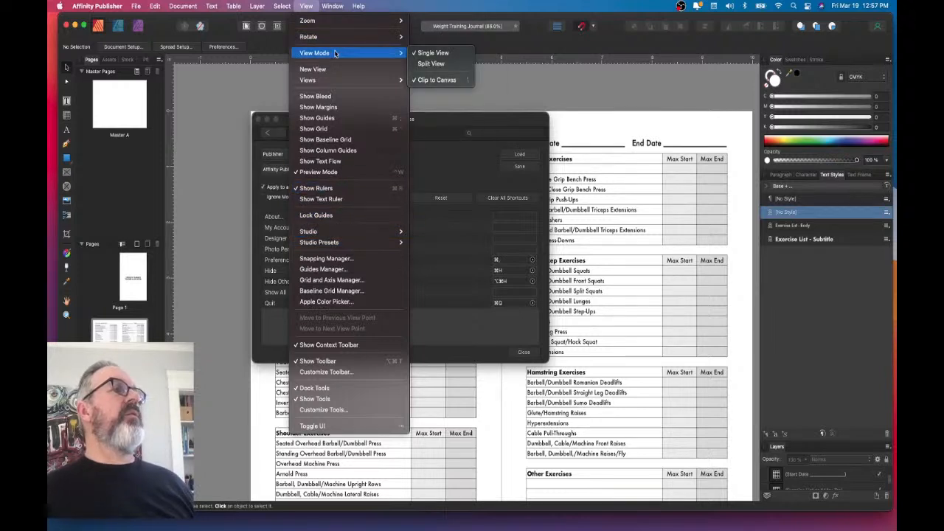
left_click(430, 64)
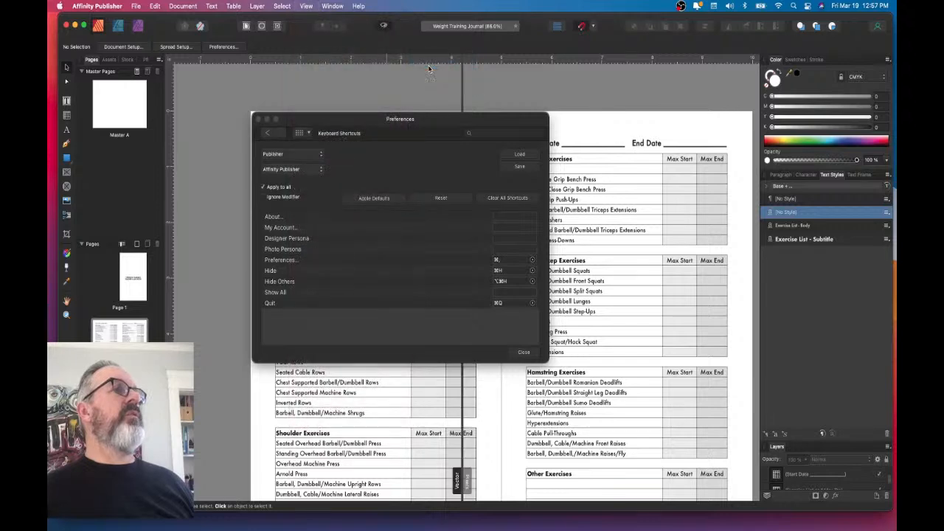
- Turn off Split View so the document shows in a single view mode again
left_click(306, 6)
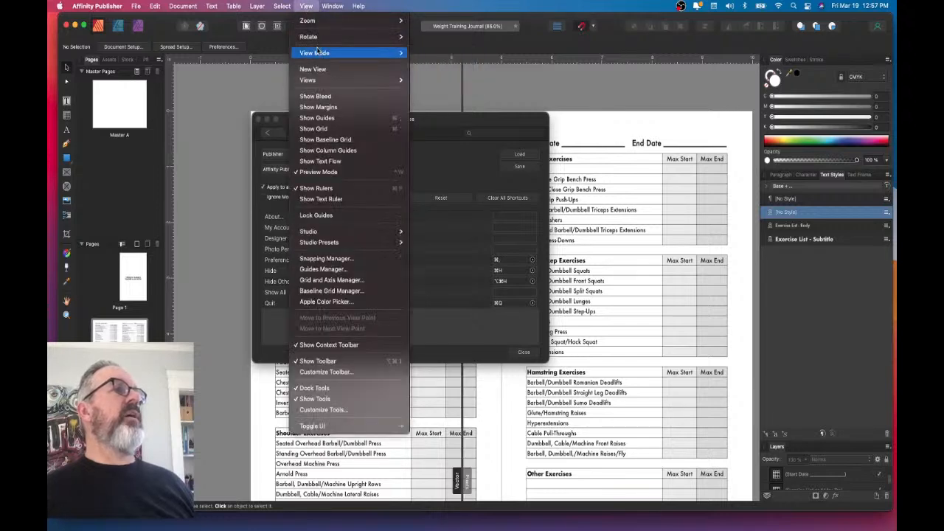
mouse_move(320, 53)
left_click(433, 52)
- Check the Preview Mode shortcut, close the preferences, and compare the exercise spread with Preview Mode switched
left_click(305, 6)
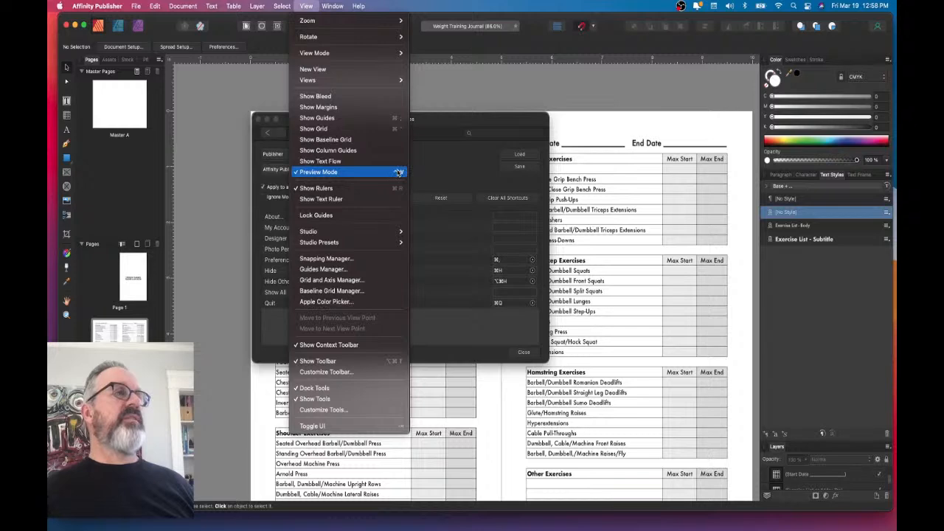
left_click(451, 123)
left_click(258, 118)
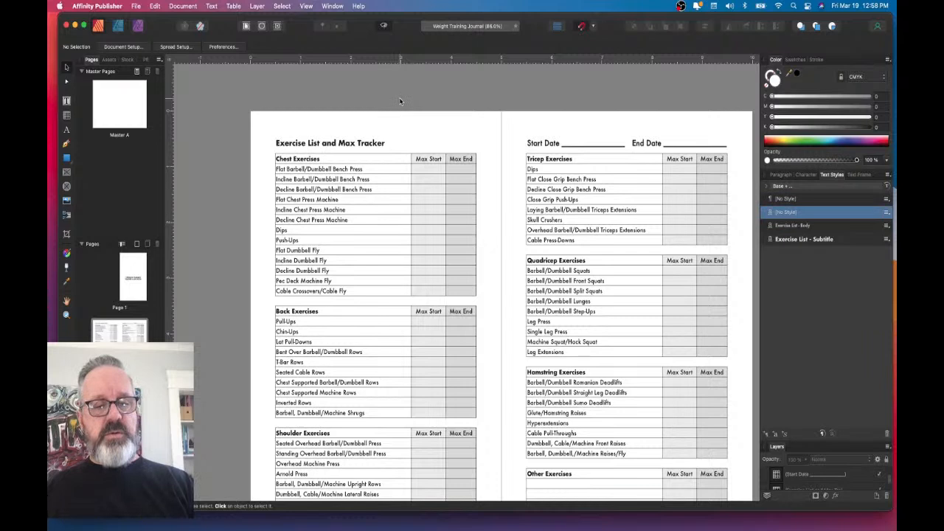
key("w")
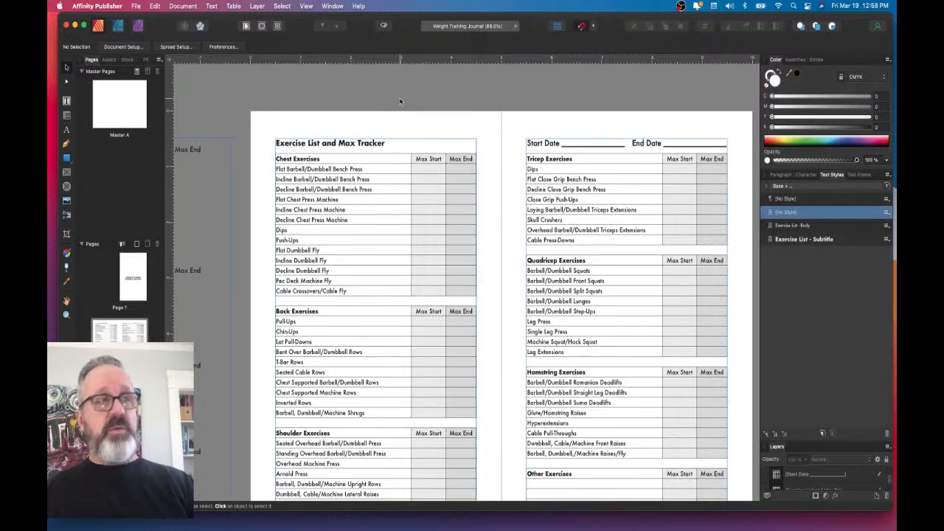
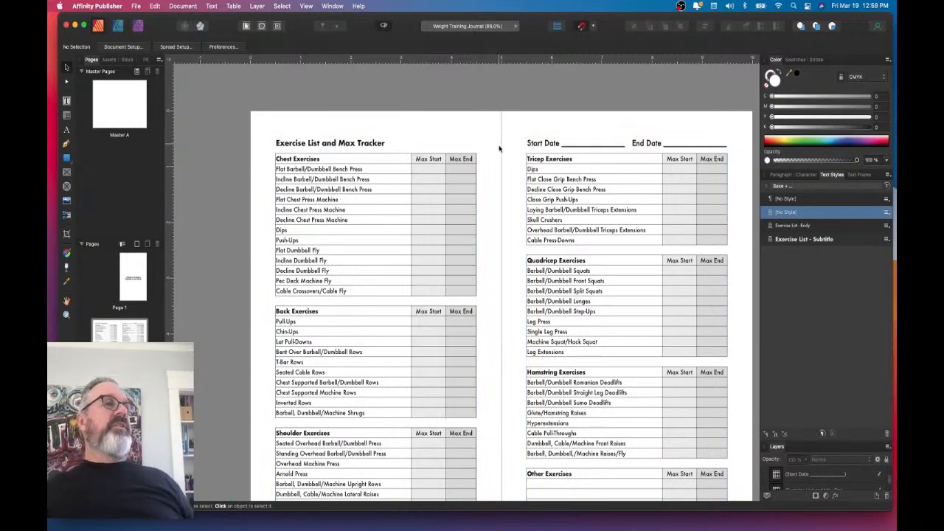
- Try the Exercise List - Subtitle character style on the Start Date and End Date line
scroll(512, 186, "right", 3)
scroll(512, 186, "down", 1)
scroll(512, 186, "right", 1)
left_click(483, 118)
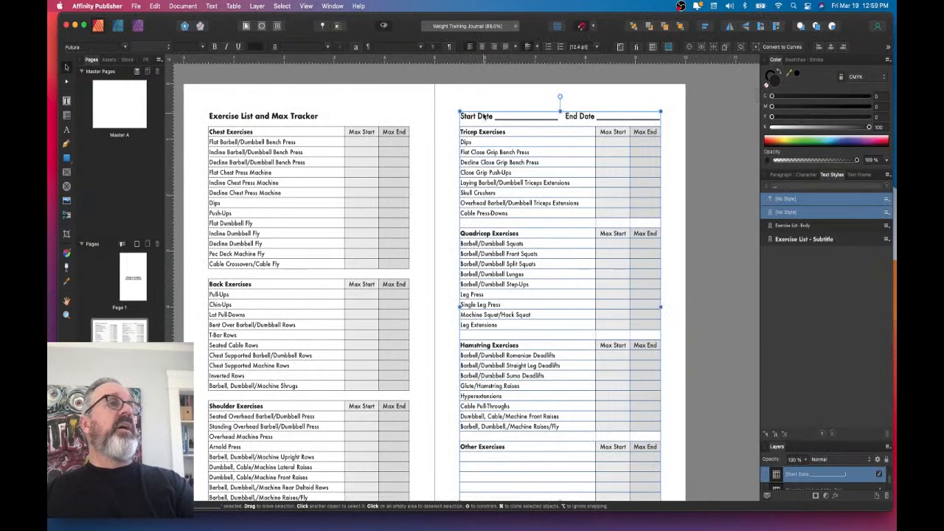
double_click(484, 117)
left_click_drag(484, 117, 579, 118)
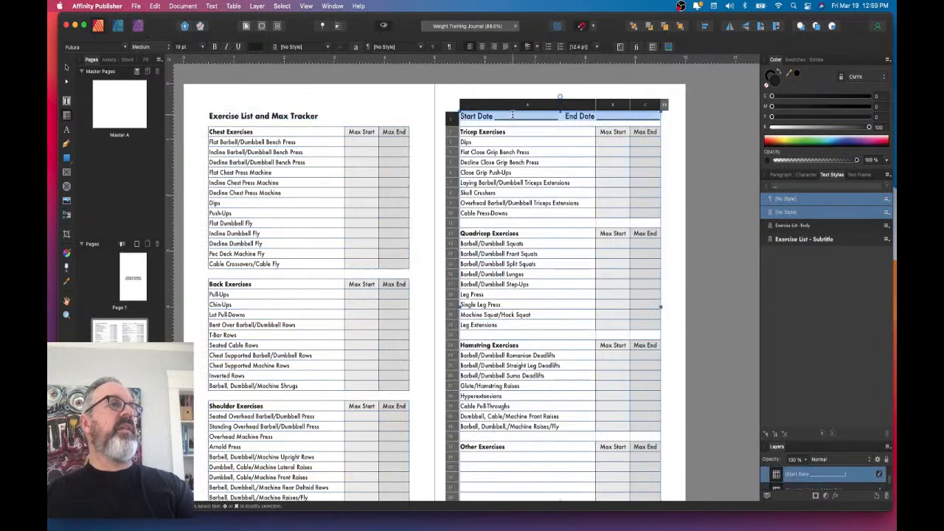
left_click(799, 238)
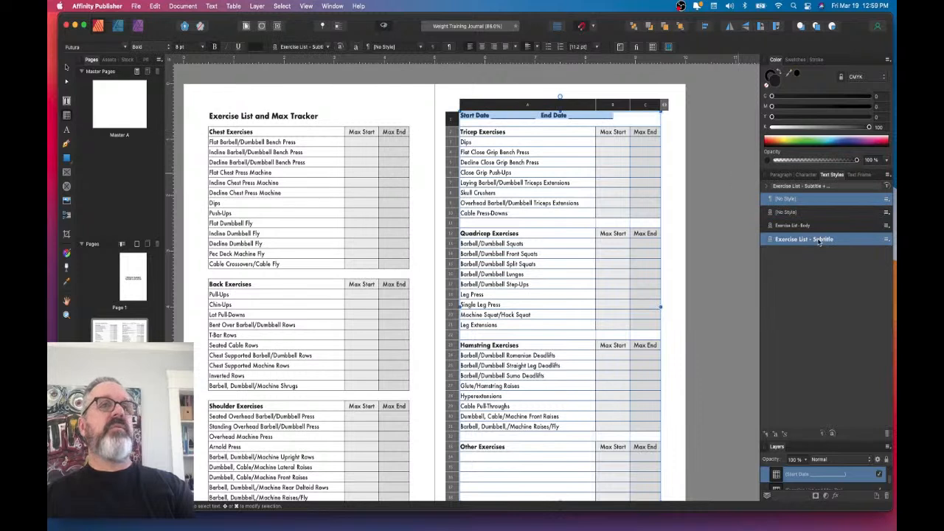
left_click(786, 212)
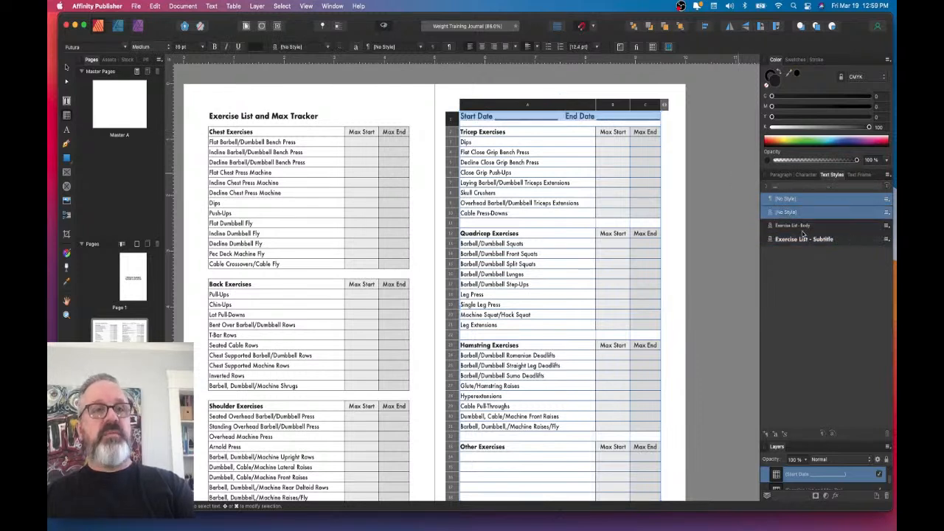
- Create a paragraph style named Page Headline from the "Exercise List and Max Tracker" title and apply it to that title
left_click(288, 117)
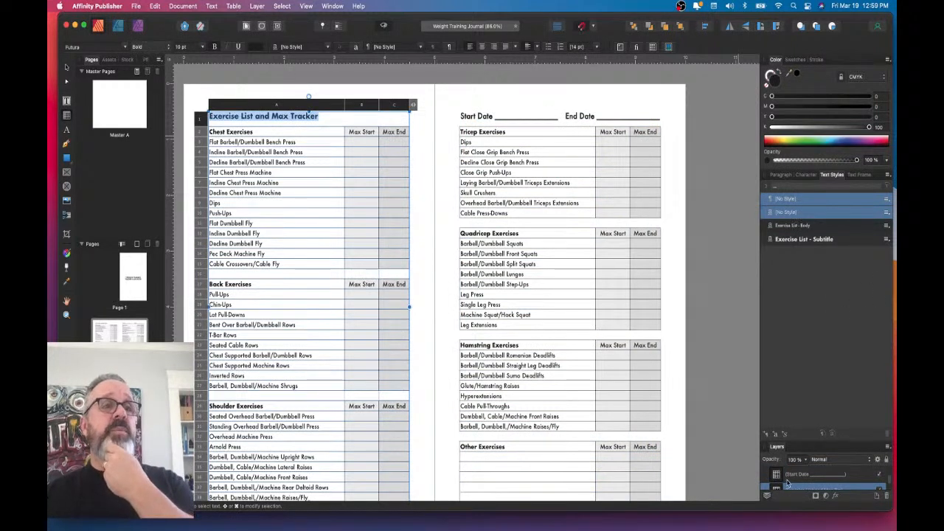
left_click(767, 437)
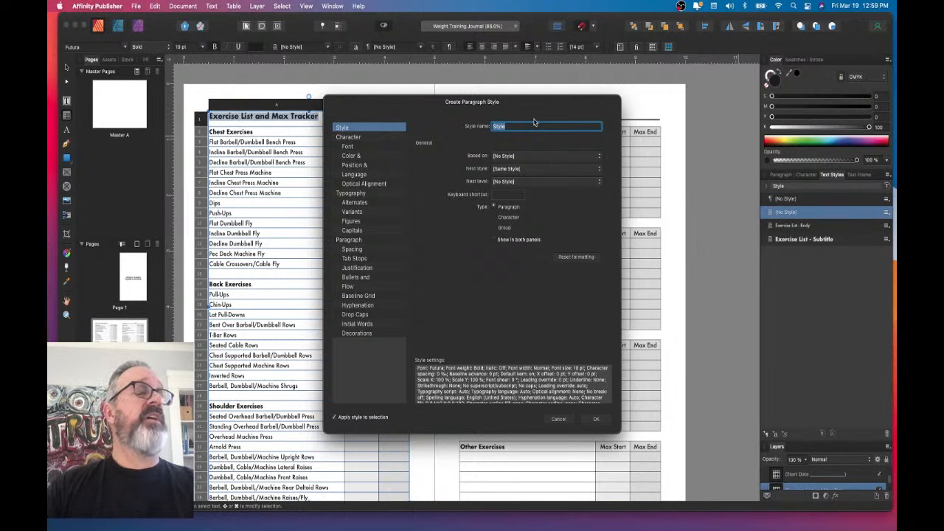
type("Page Headline")
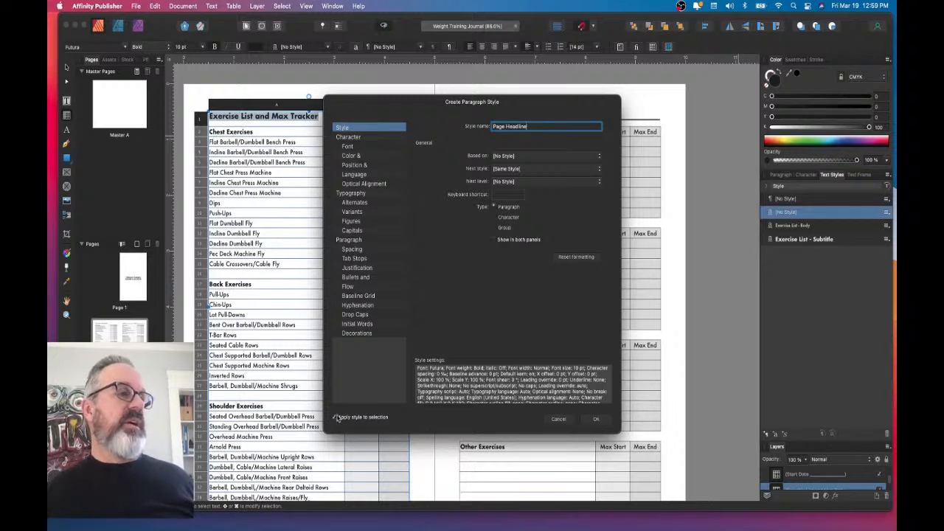
left_click(597, 419)
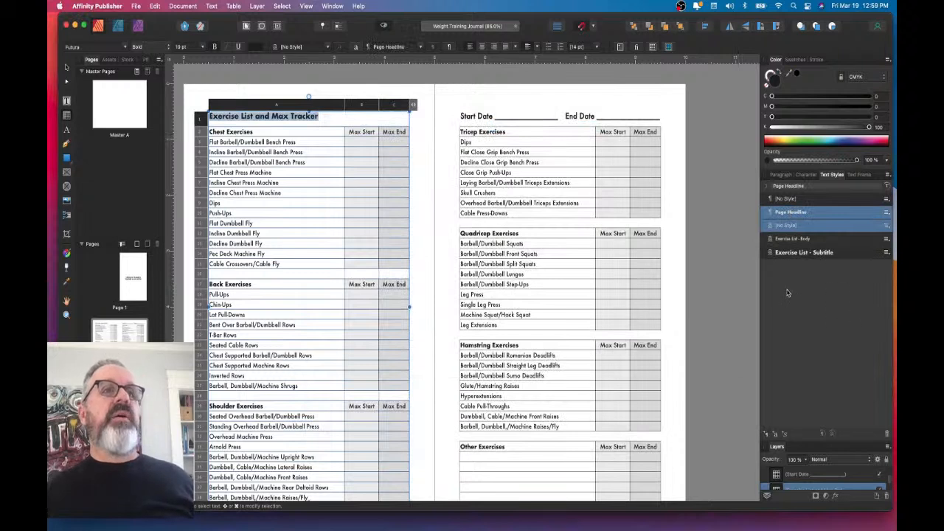
- Try applying the Page Headline paragraph style to the Start Date and End Date line
left_click(725, 165)
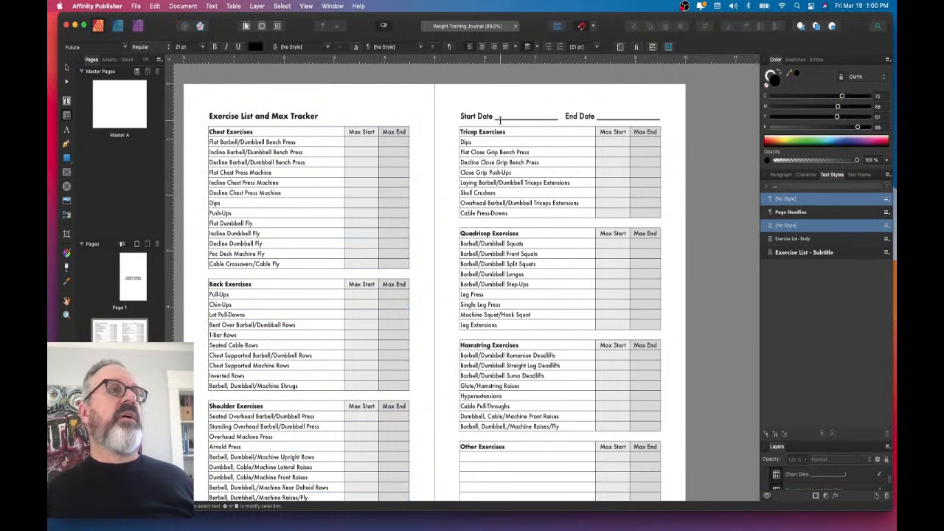
triple_click(500, 119)
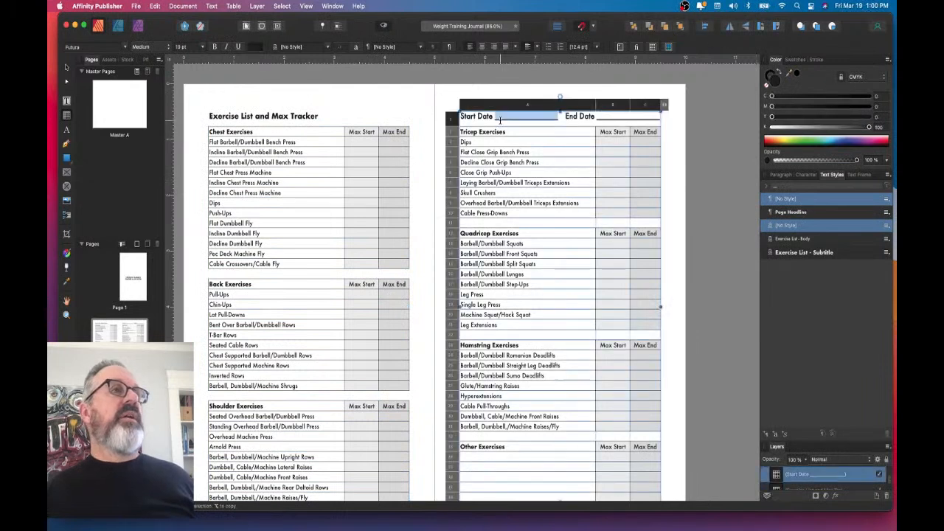
left_click(793, 212)
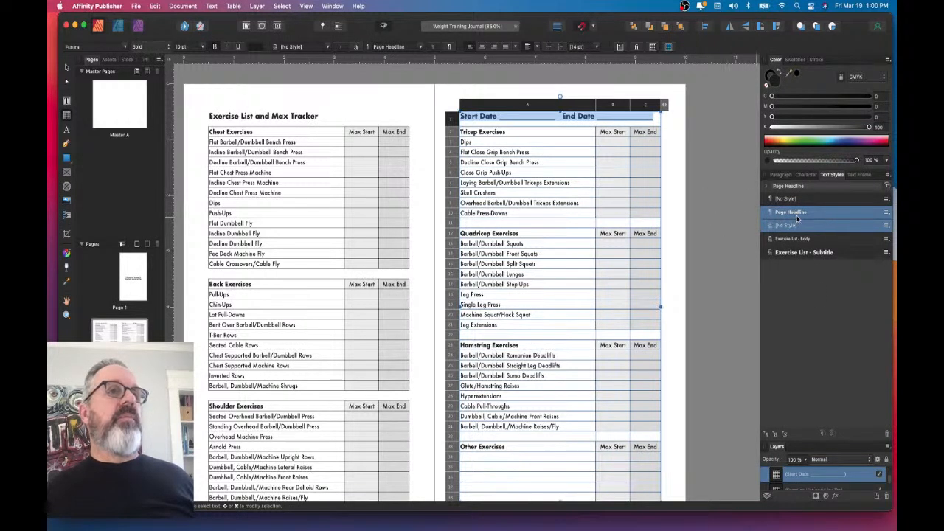
left_click(887, 187)
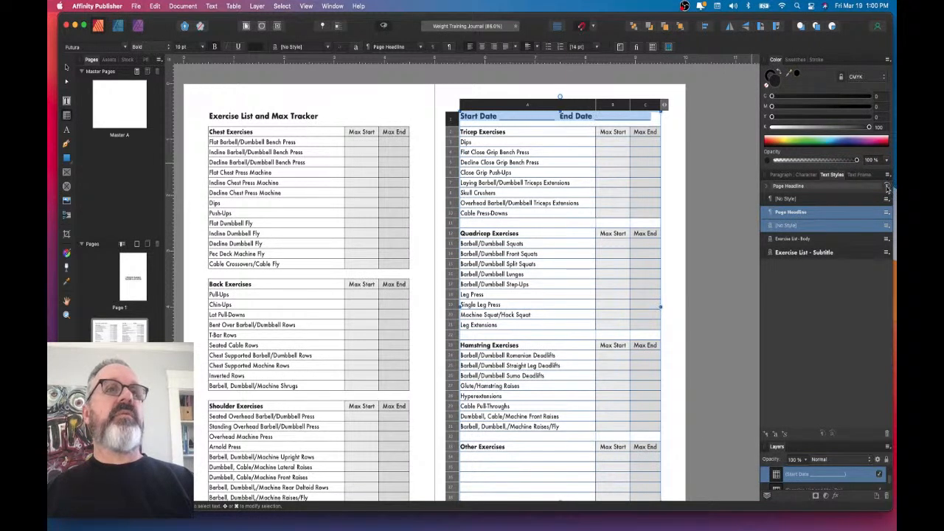
left_click(827, 228)
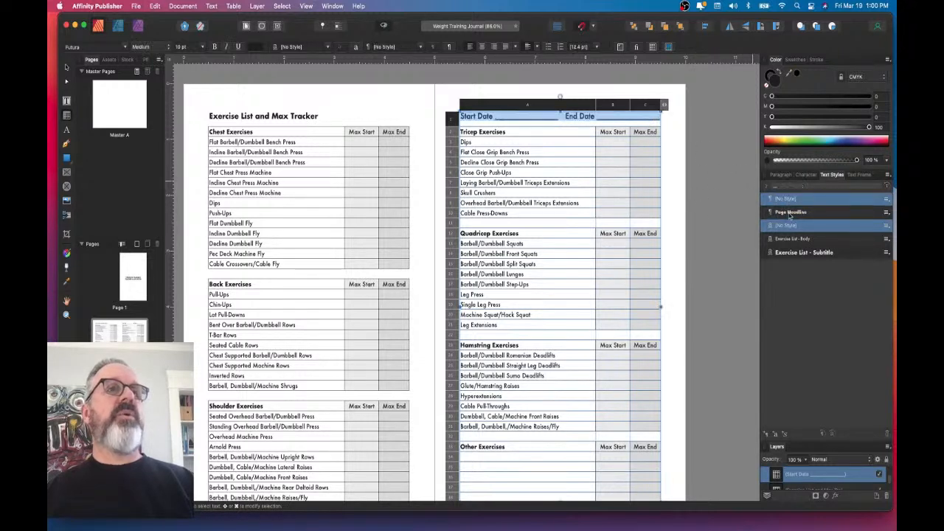
key("Escape")
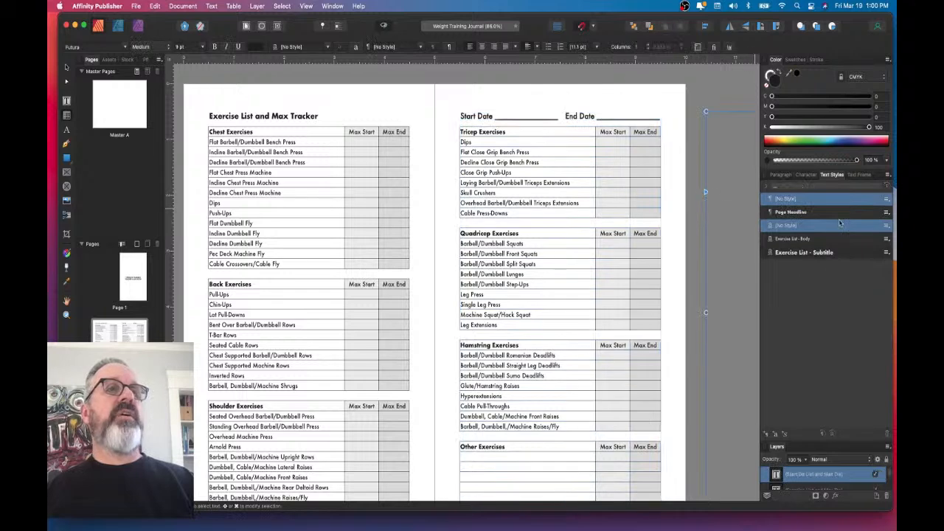
- Duplicate the Page Headline paragraph style and name the copy Page - Date
left_click(830, 213)
left_click(888, 214)
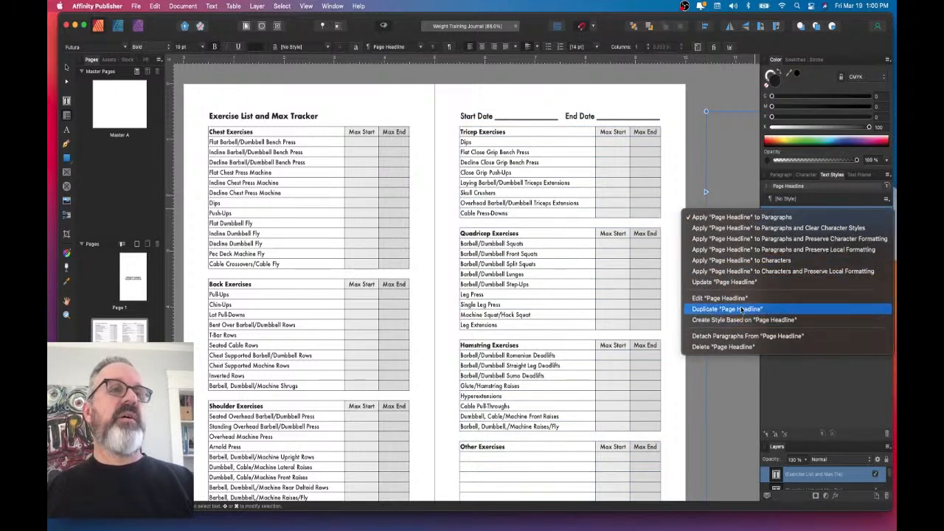
left_click(841, 308)
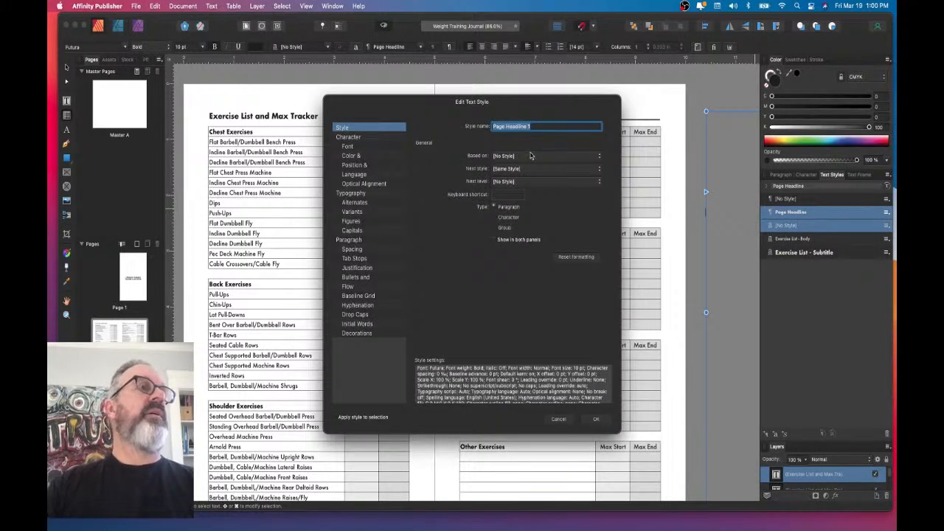
type("Page - Date")
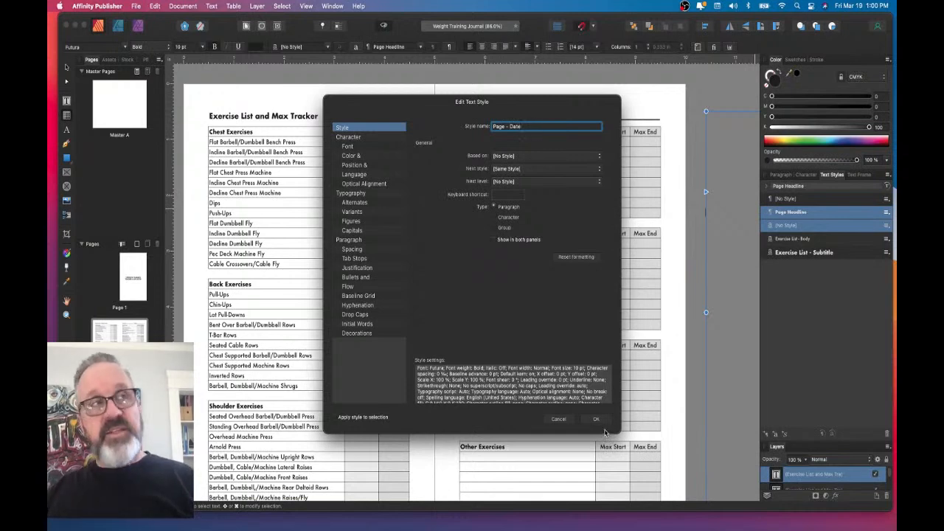
left_click(598, 420)
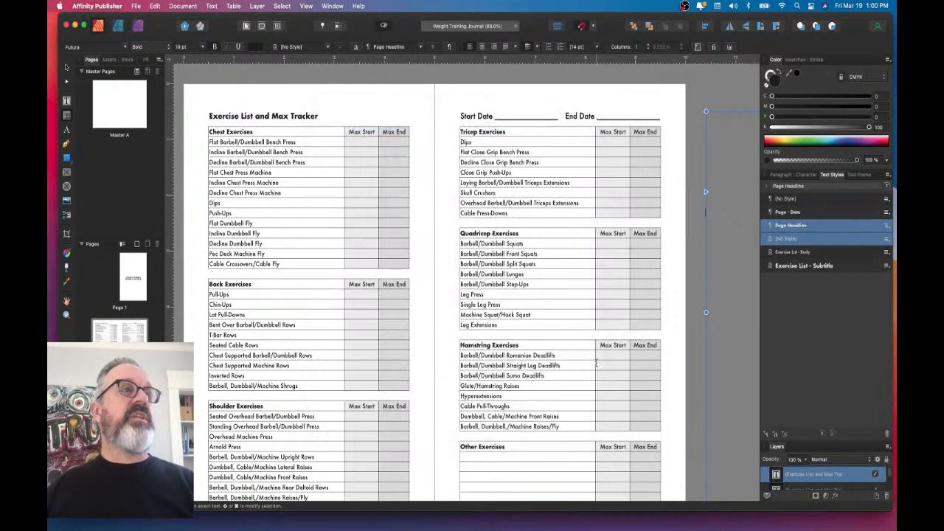
- Apply the Page - Date paragraph style to the Start Date and End Date line
left_click_drag(463, 115, 588, 130)
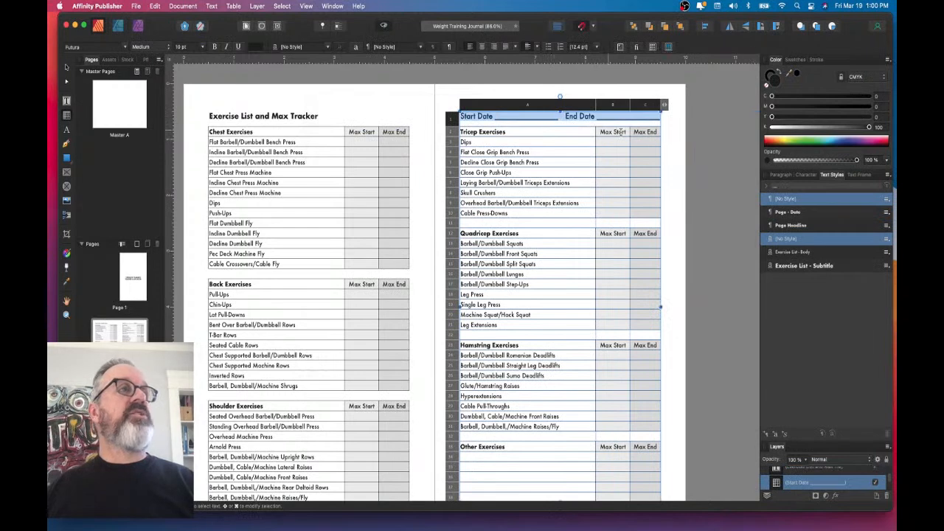
left_click(811, 214)
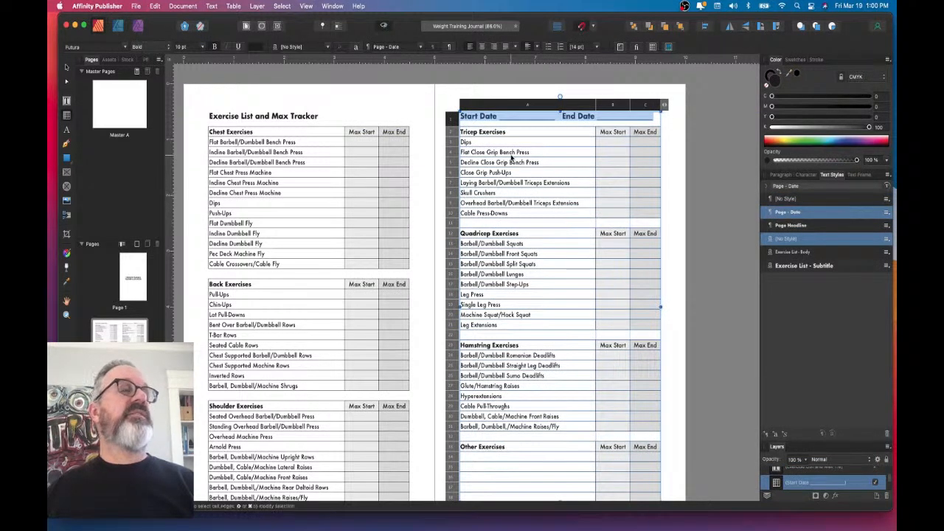
left_click(560, 123)
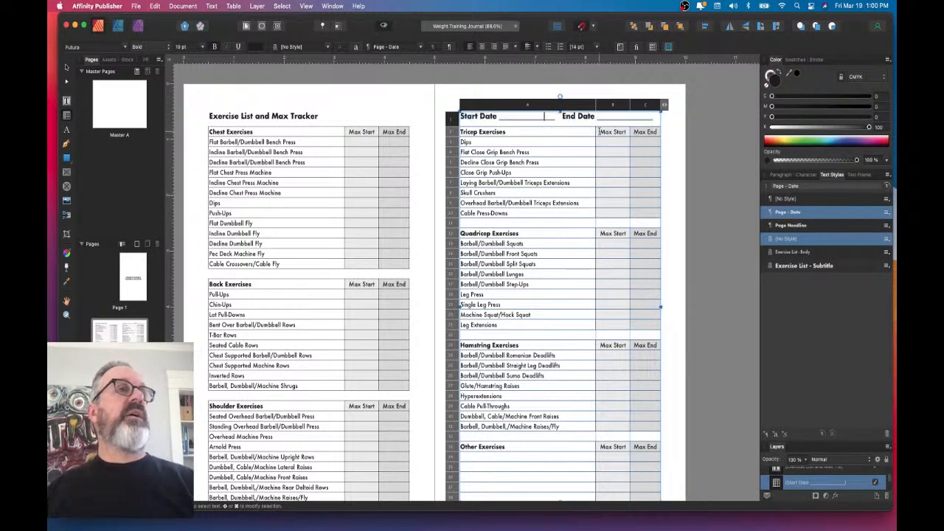
- Lengthen the blanks after Start Date and End Date by one underscore each
scroll(599, 132, "up", 2)
scroll(600, 132, "right", 3)
left_click(474, 120)
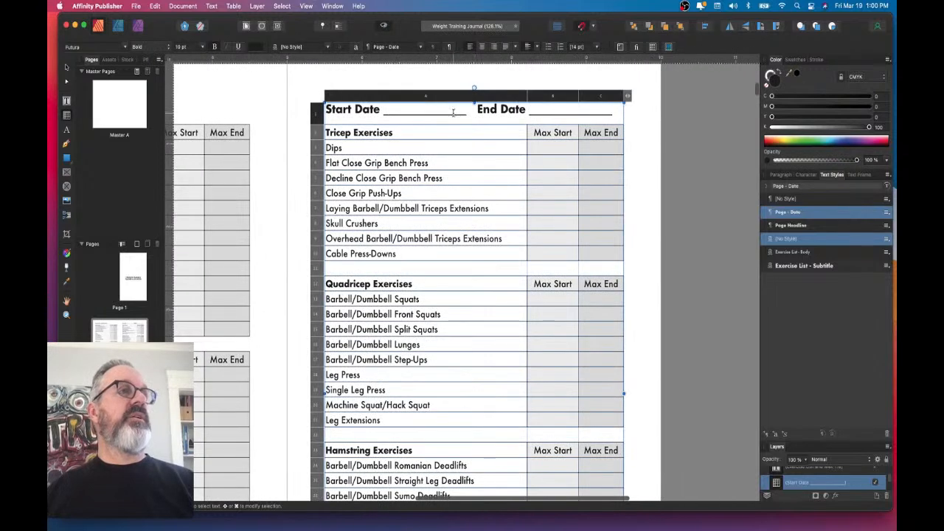
type("_")
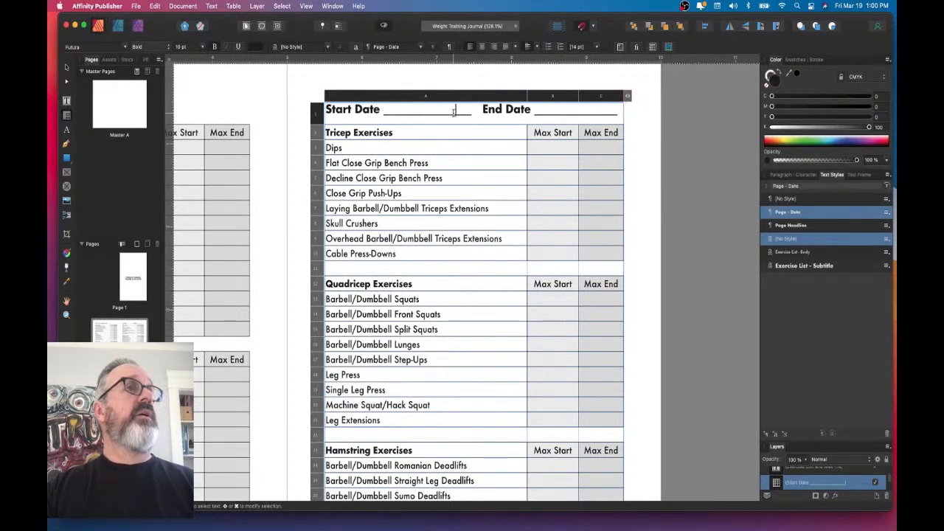
left_click_drag(430, 111, 473, 111)
left_click(577, 111)
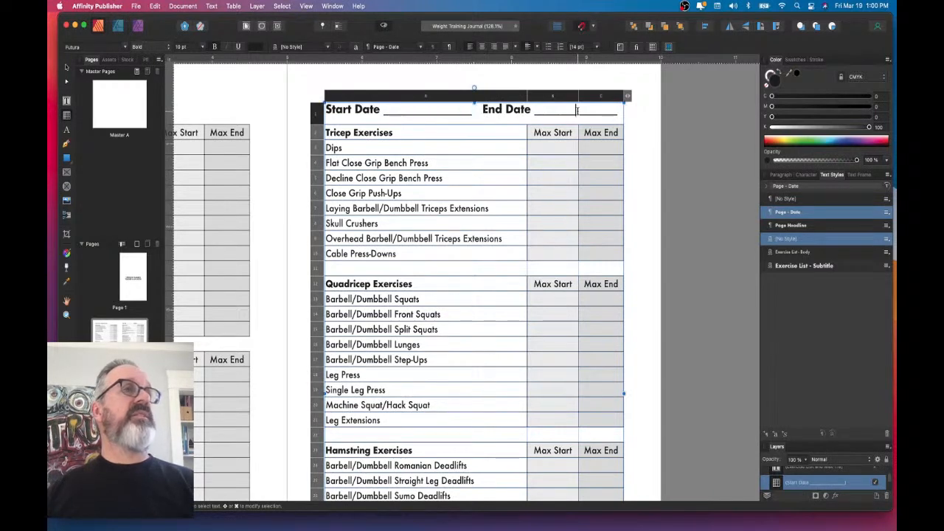
type("_")
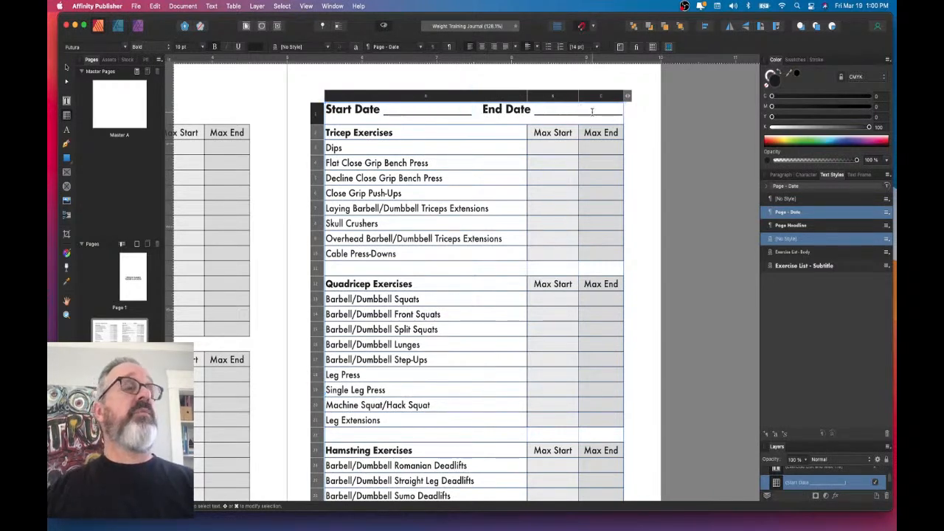
scroll(592, 112, "up", 1)
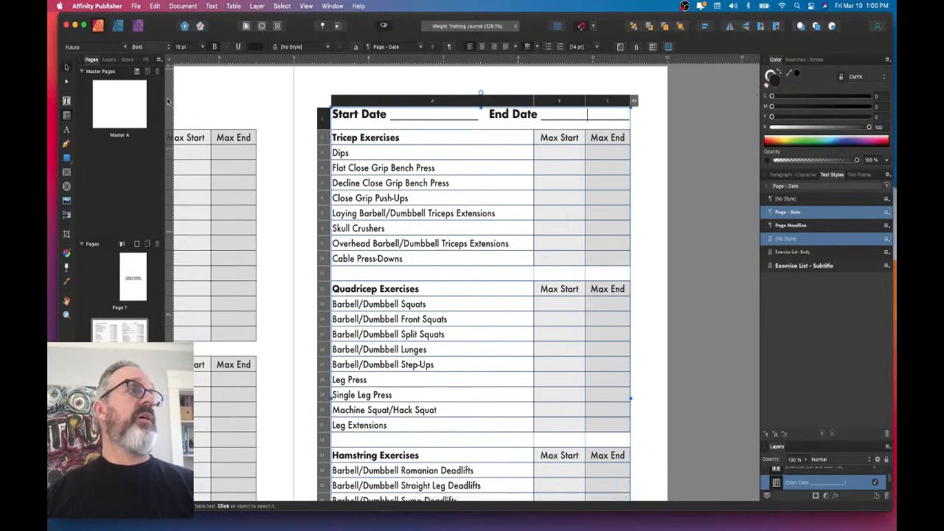
- Stretch the right page's exercise table upward and undo that resize
left_click(644, 194)
scroll(670, 195, "down", 5)
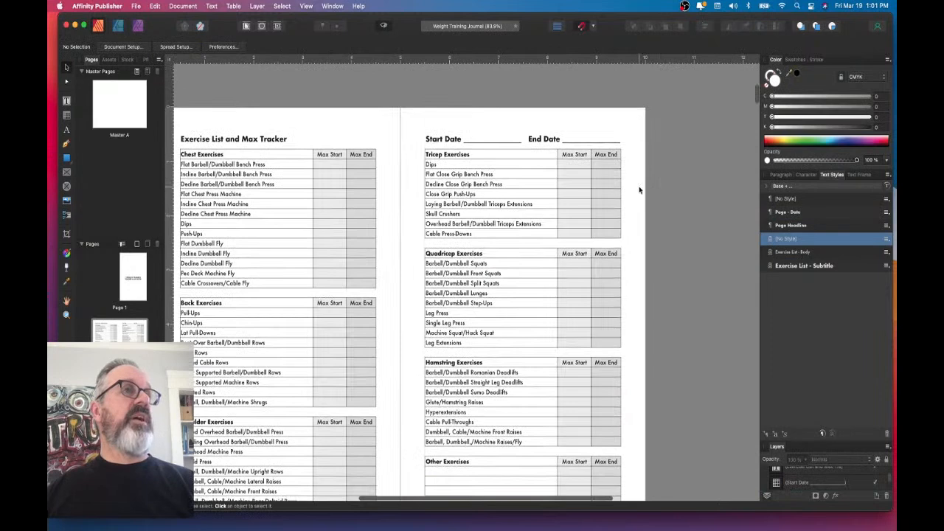
scroll(640, 190, "down", 1)
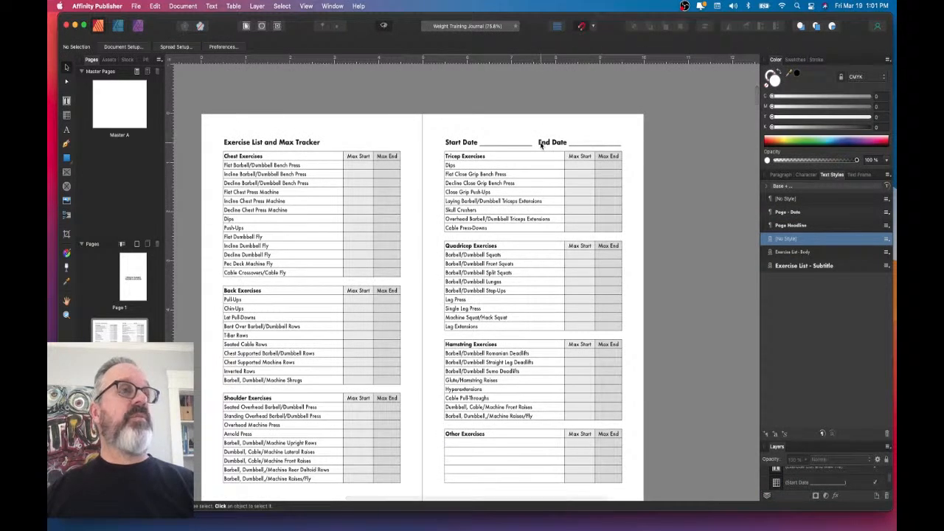
left_click(517, 145)
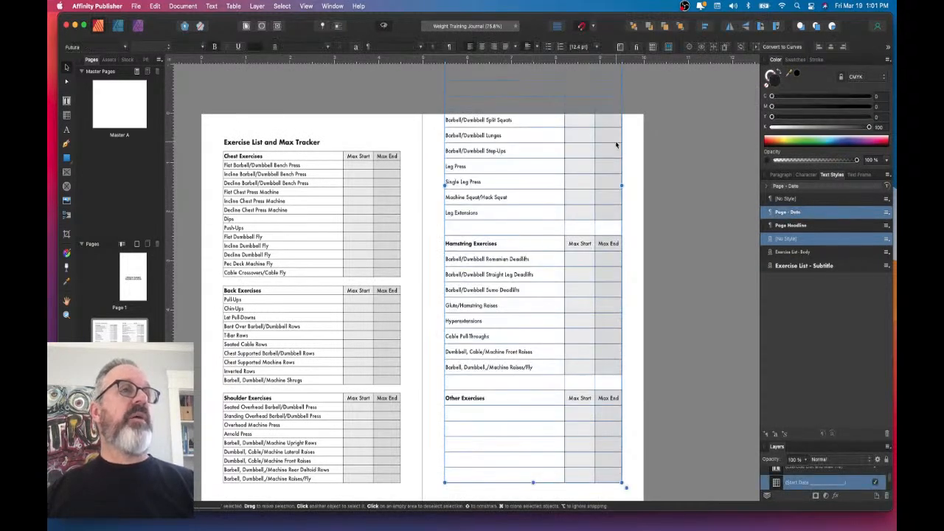
key("super+z")
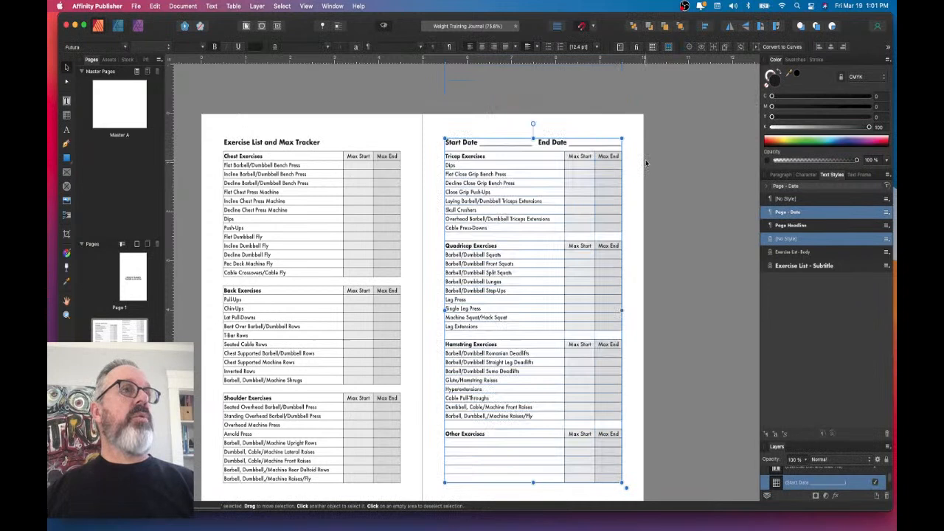
triple_click(573, 144)
triple_click(576, 143)
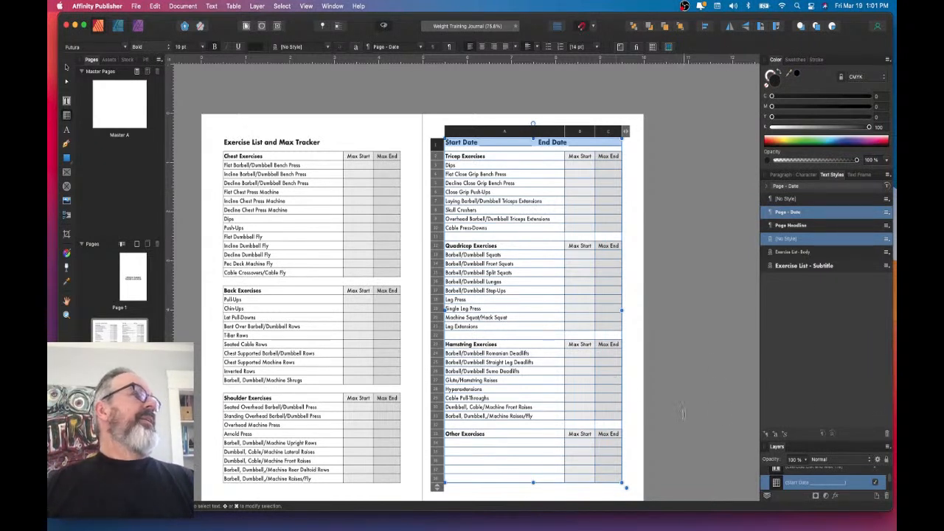
left_click(67, 67)
left_click(379, 99)
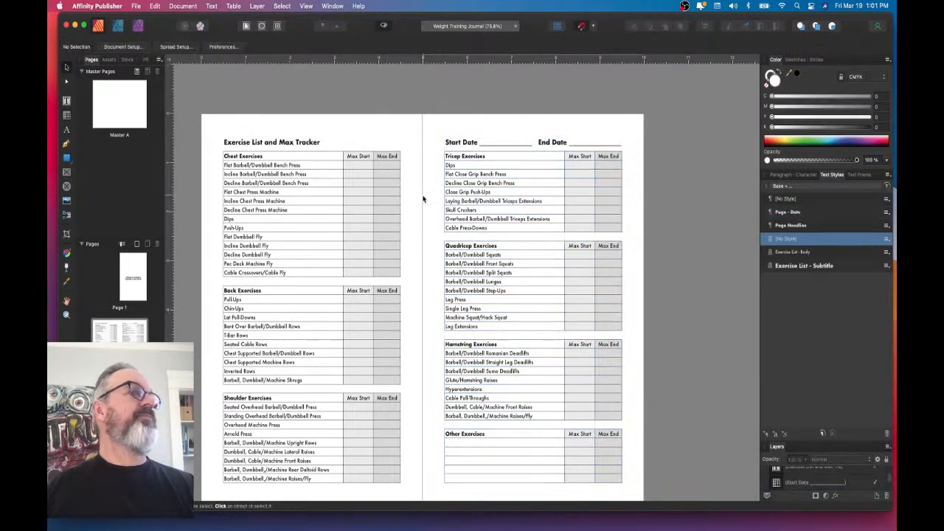
key("super+minus")
scroll(429, 235, "down", 2)
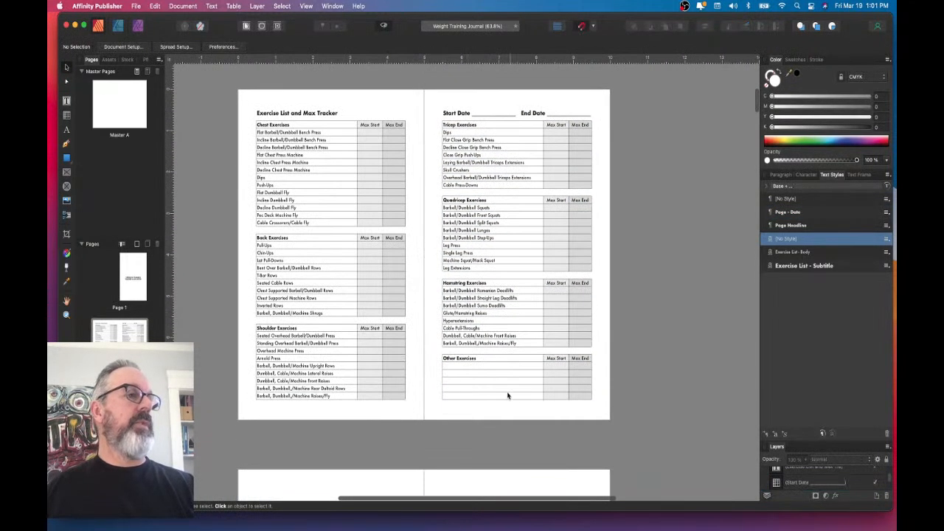
- Correct the last Hamstring Exercises entry to read Barbell/Dumbbell/Machine Raises/Fly
key("super+1")
scroll(492, 381, "down", 2)
scroll(464, 365, "up", 2)
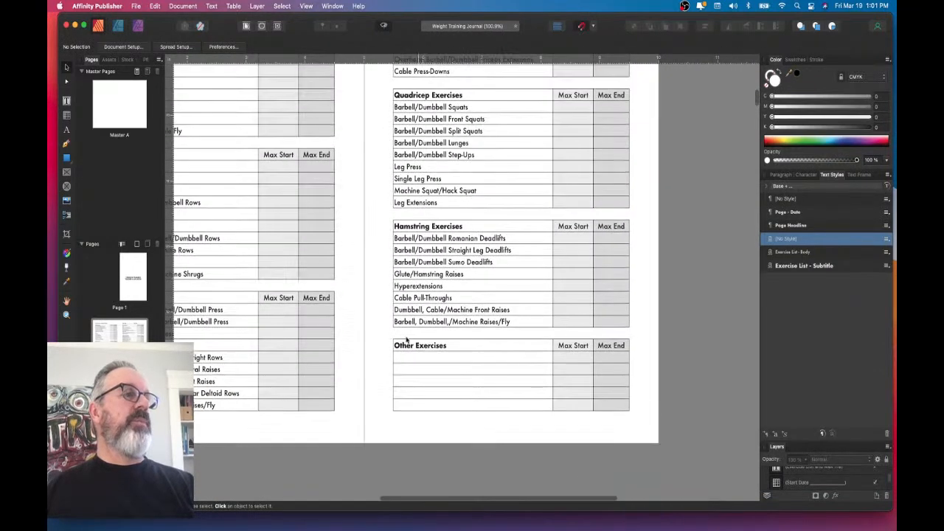
scroll(447, 324, "up", 3)
double_click(446, 313)
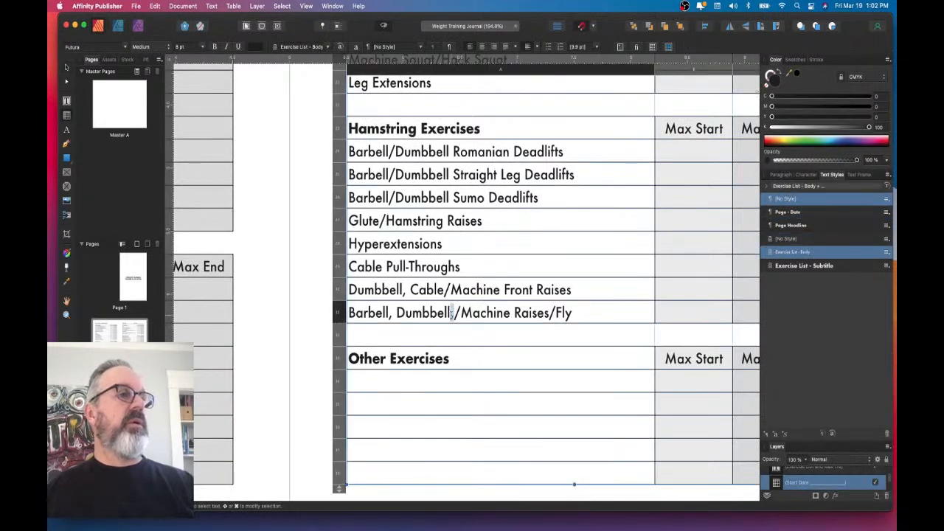
key("Delete")
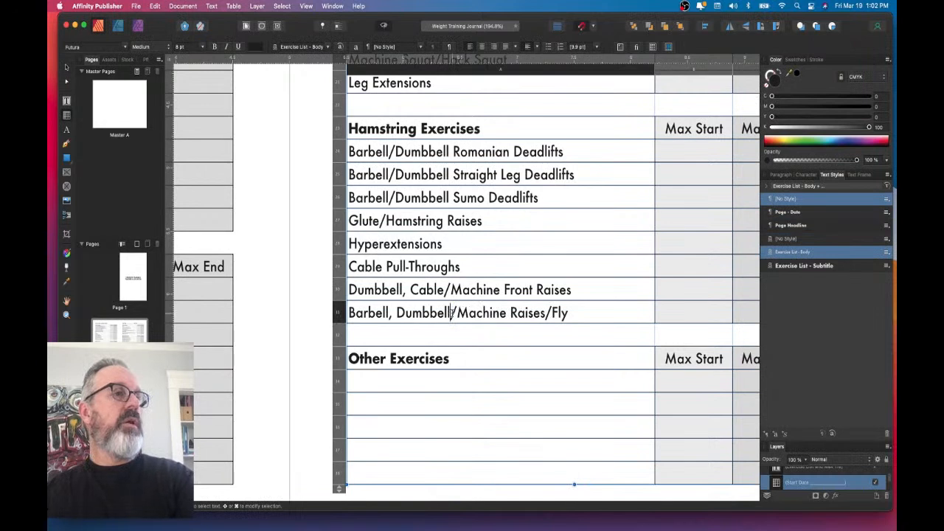
left_click_drag(452, 312, 458, 314)
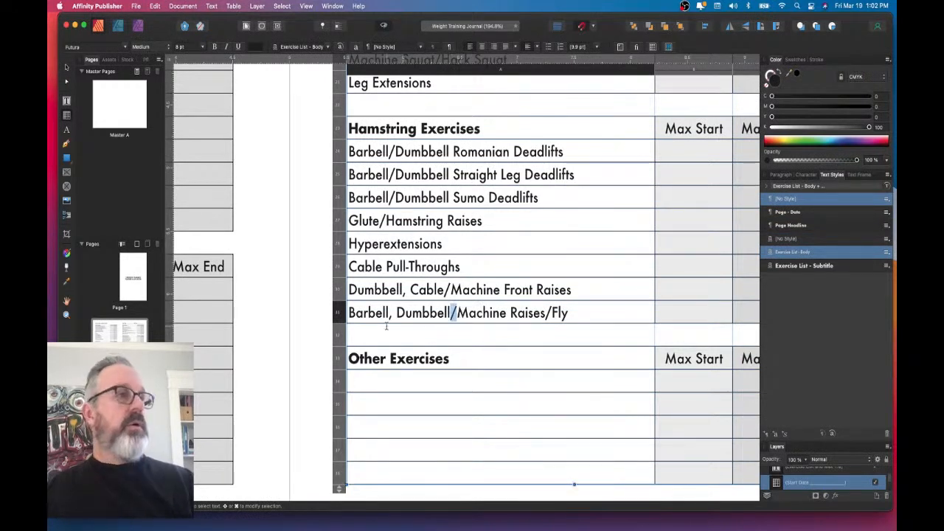
left_click_drag(390, 316, 396, 316)
type("/")
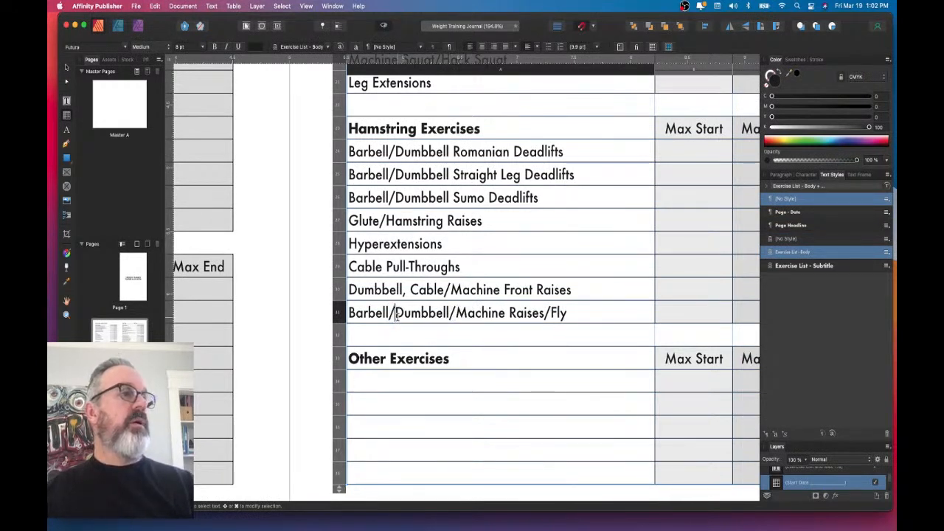
- Replace the comma and space after Dumbbell with a slash in the Hamstring entry, making it Dumbbell/Cable/Machine Front Raises
scroll(476, 330, "up", 2)
left_click_drag(400, 315, 410, 316)
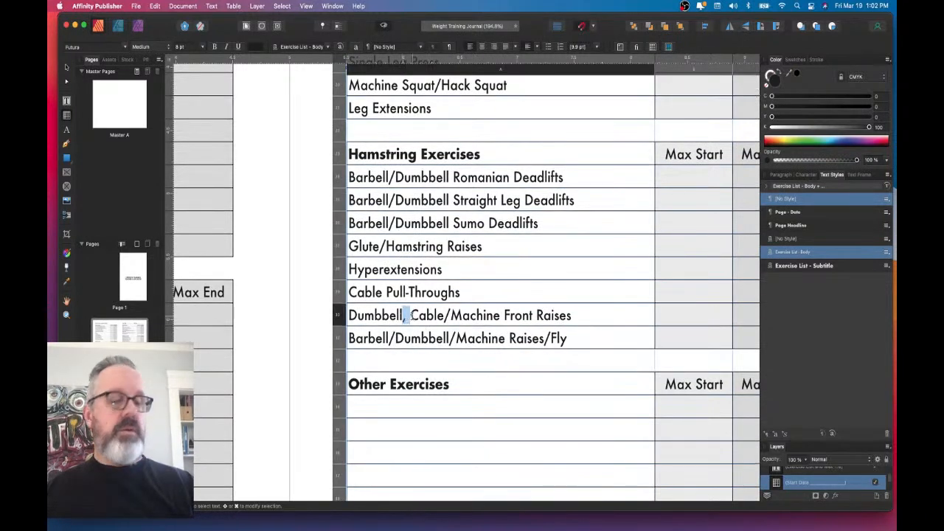
type("/")
- Change the last Back Exercises entry on the left page to Barbell/Dumbbell/Machine Shrugs
scroll(407, 252, "up", 10)
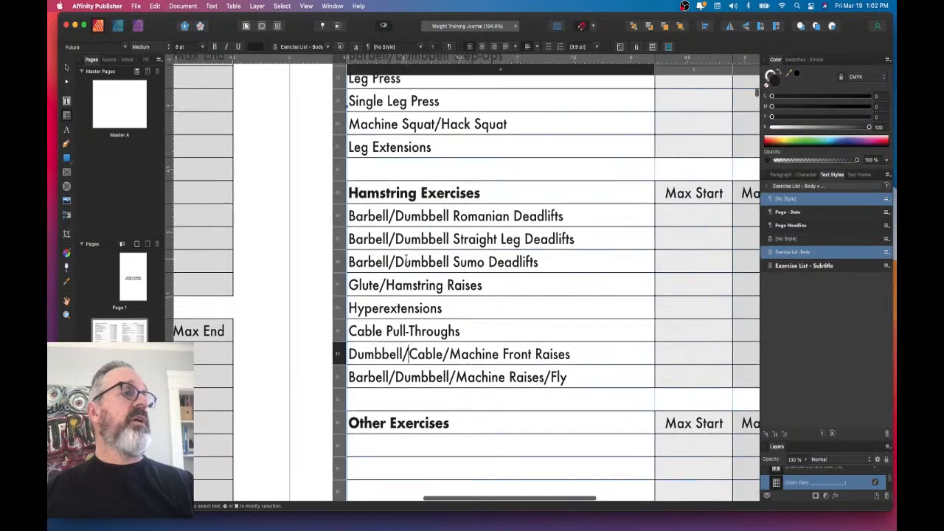
scroll(411, 276, "up", 6)
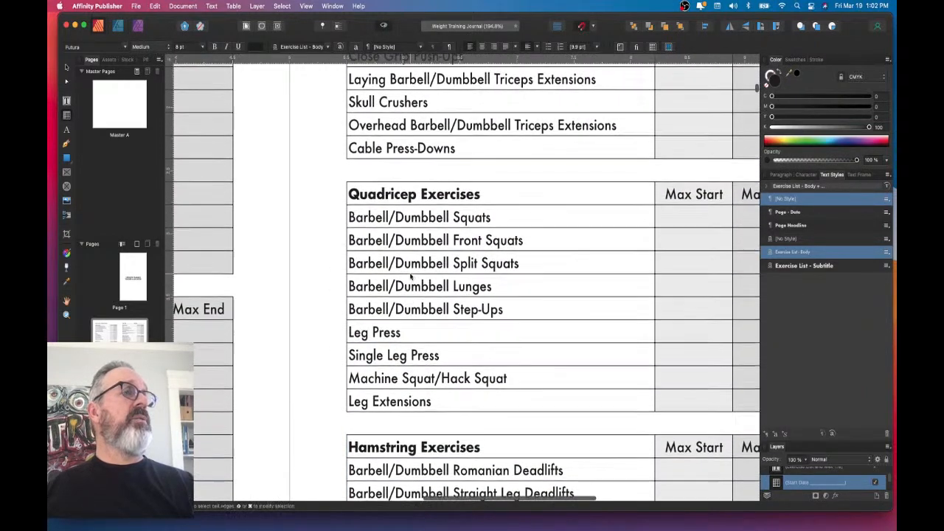
scroll(411, 277, "up", 1)
scroll(411, 277, "left", 1)
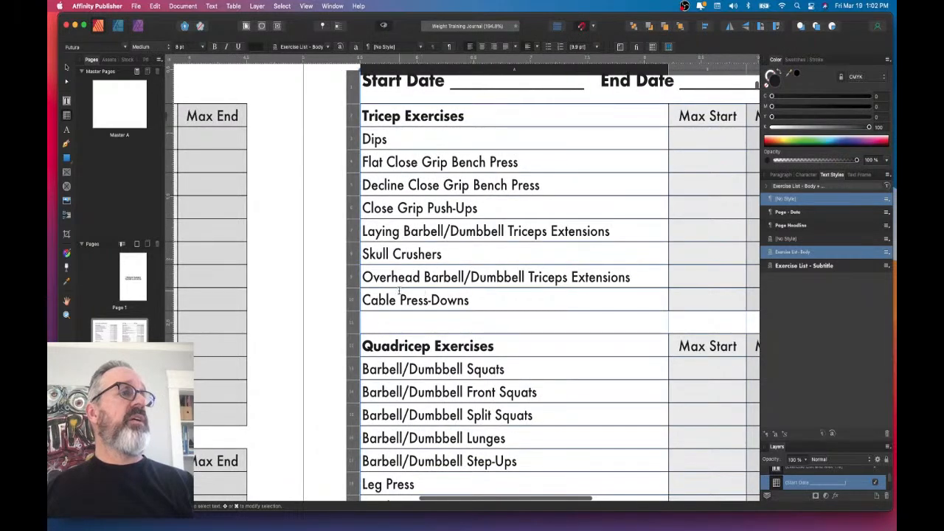
scroll(351, 282, "left", 13)
scroll(351, 283, "left", 5)
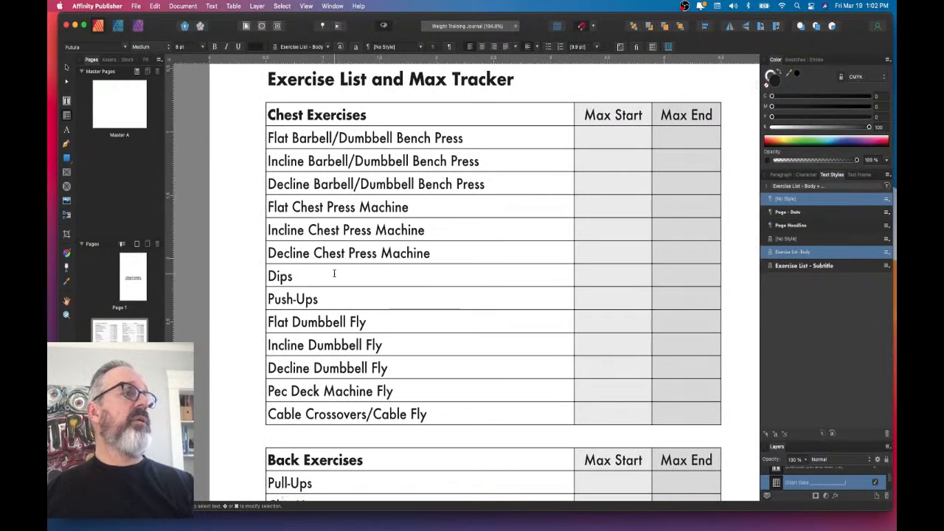
scroll(334, 273, "down", 6)
scroll(335, 273, "down", 5)
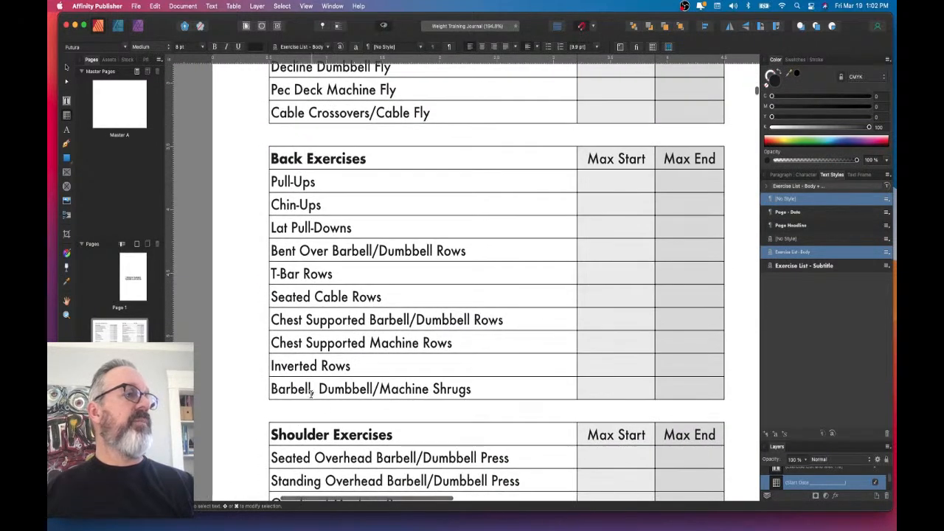
left_click(311, 393)
left_click_drag(311, 394, 317, 394)
type("/")
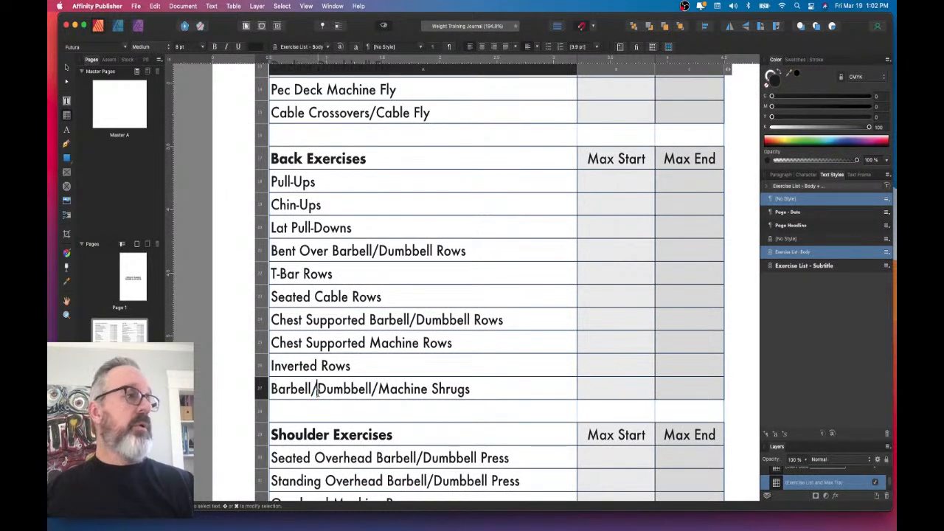
- Replace the comma and space after the first word with a slash in the last five Shoulder Exercises entries
scroll(318, 394, "down", 6)
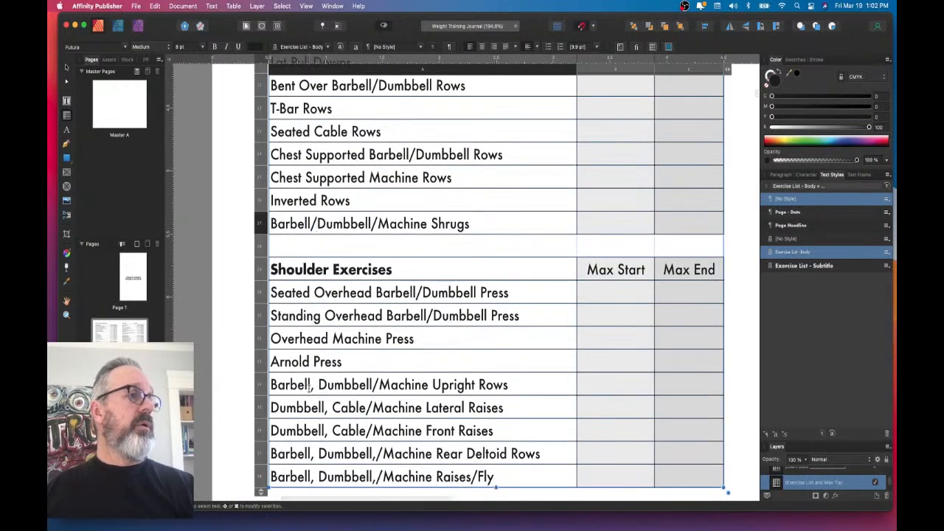
left_click_drag(310, 389, 316, 477)
type("/")
type("/")
left_click(325, 433)
type("/")
type("/")
type("/")
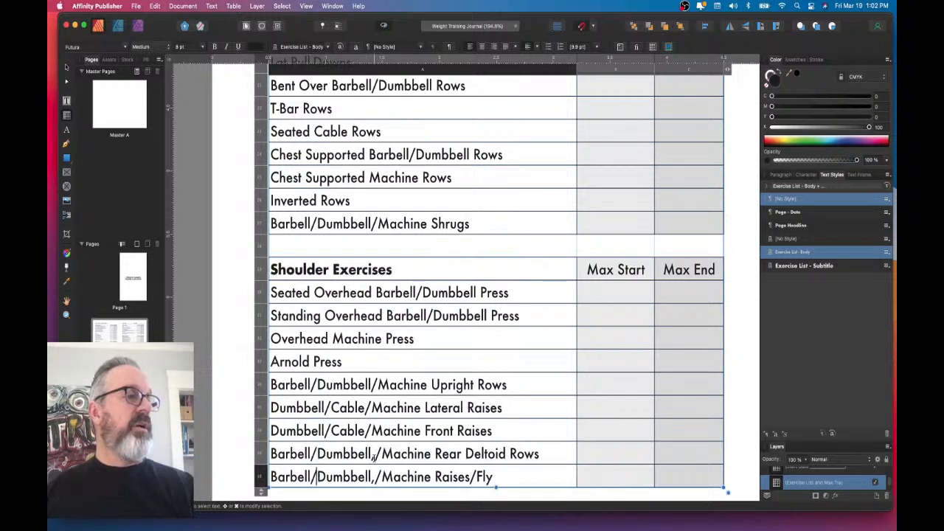
- Remove the stray comma before /Machine in the Shoulder entries for Rear Deltoid Rows and Raises/Fly
left_click_drag(370, 455, 377, 478)
type("/")
type("/")
- Examine the exercise tables on both pages for consistent slash separators and overall layout, leaving nothing selected
scroll(381, 464, "down", 5)
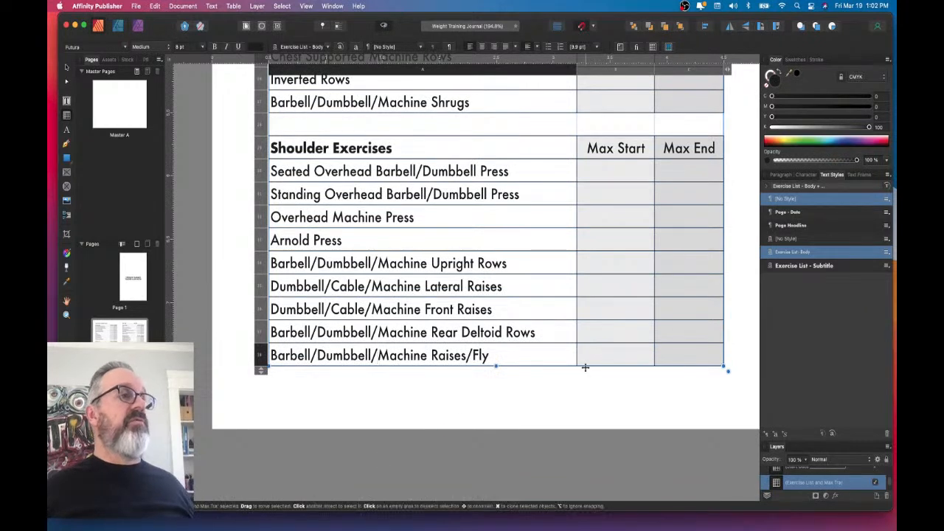
scroll(585, 366, "right", 10)
scroll(585, 369, "up", 8)
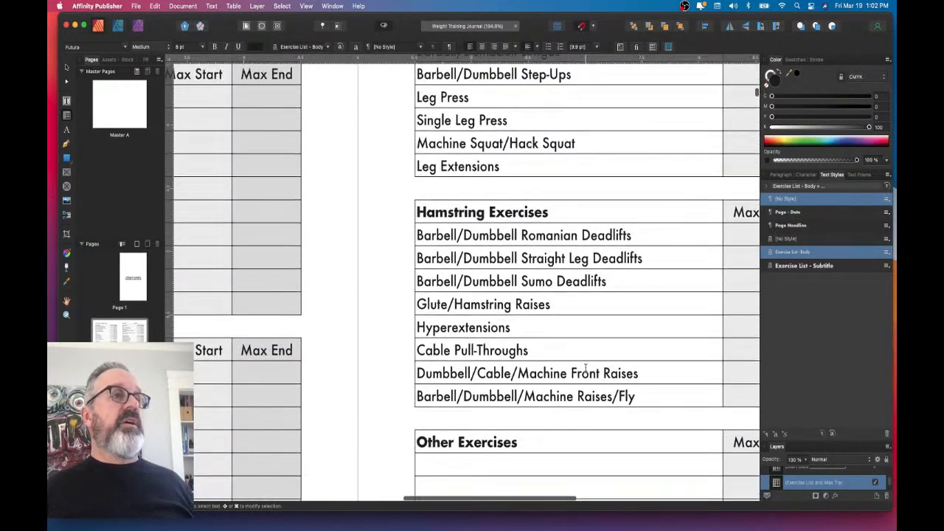
key("Escape")
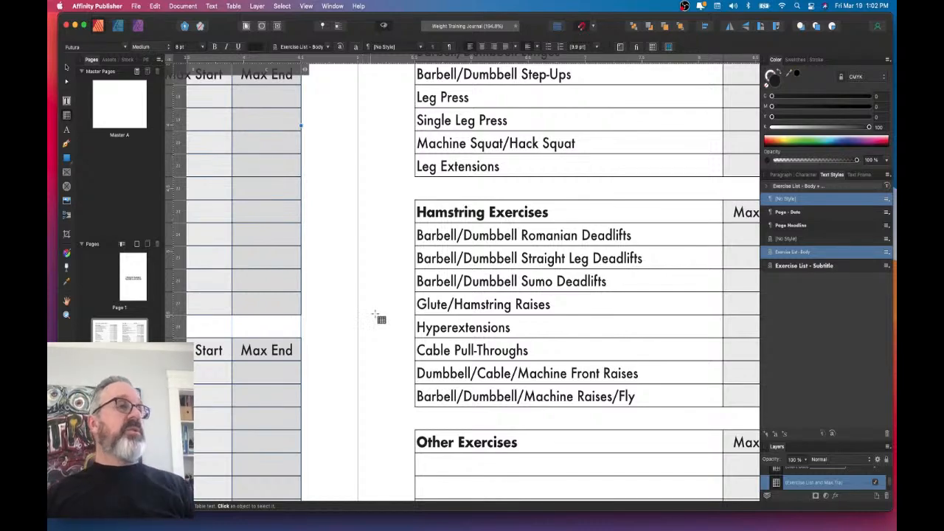
scroll(467, 281, "down", 10)
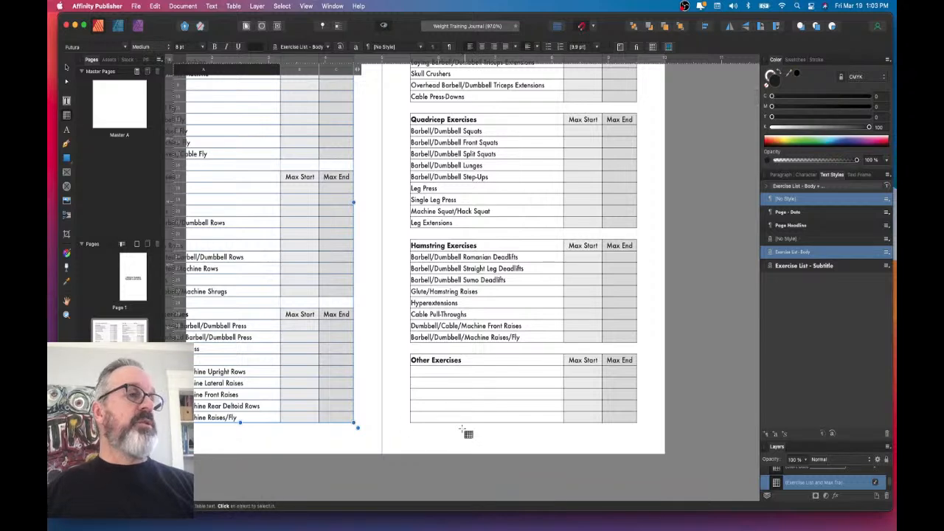
scroll(443, 389, "up", 3)
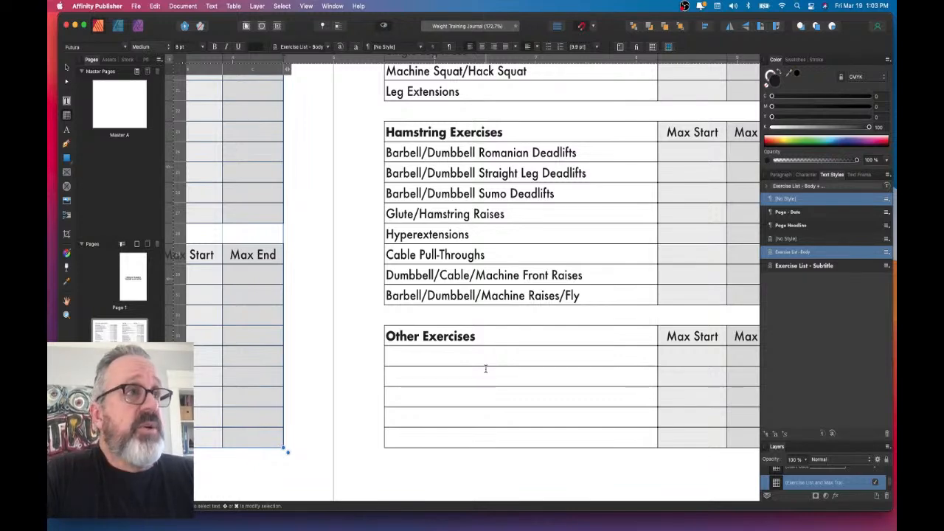
scroll(485, 369, "down", 3)
scroll(426, 334, "left", 5)
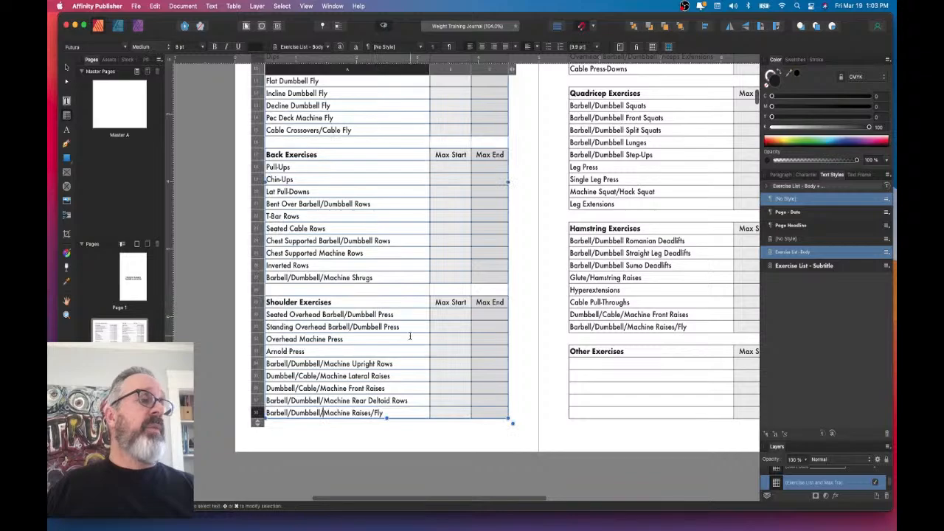
scroll(410, 336, "up", 5)
scroll(406, 337, "right", 3)
left_click(402, 339)
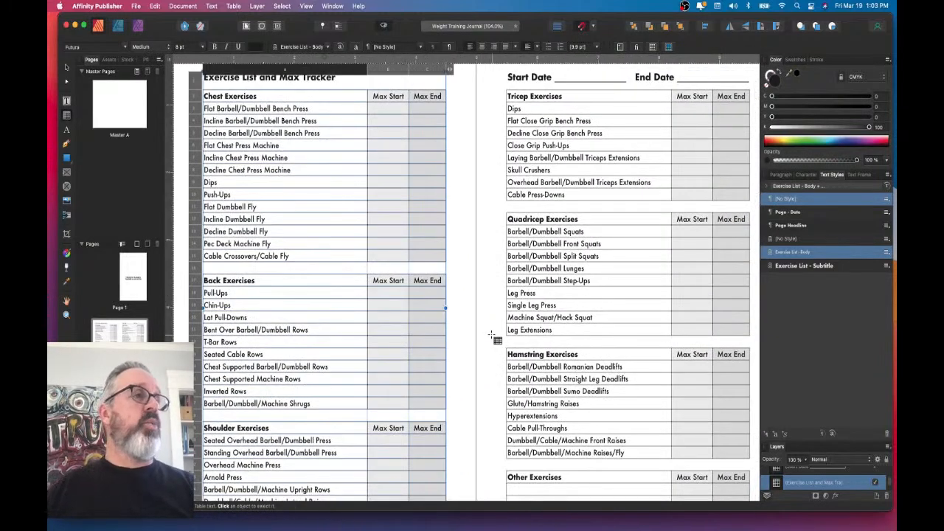
scroll(492, 336, "down", 3)
left_click(567, 427)
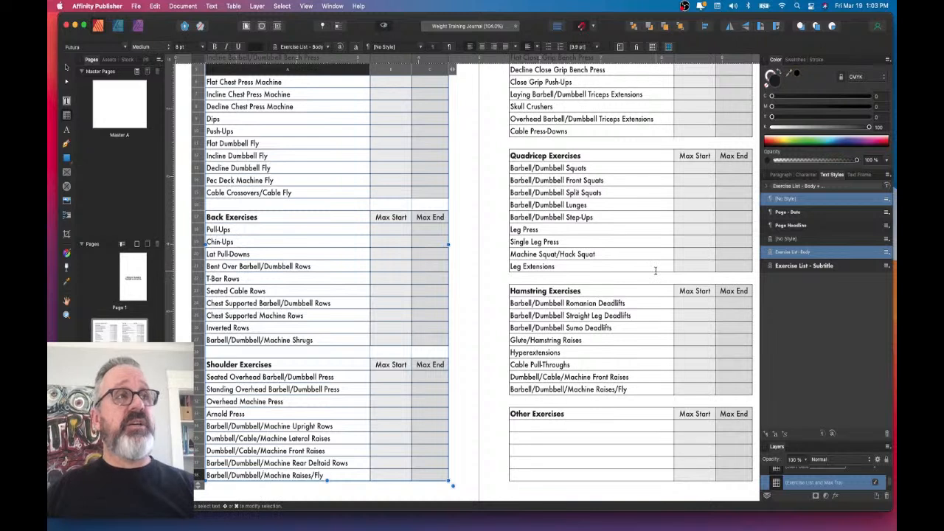
left_click(490, 404)
scroll(384, 402, "down", 2)
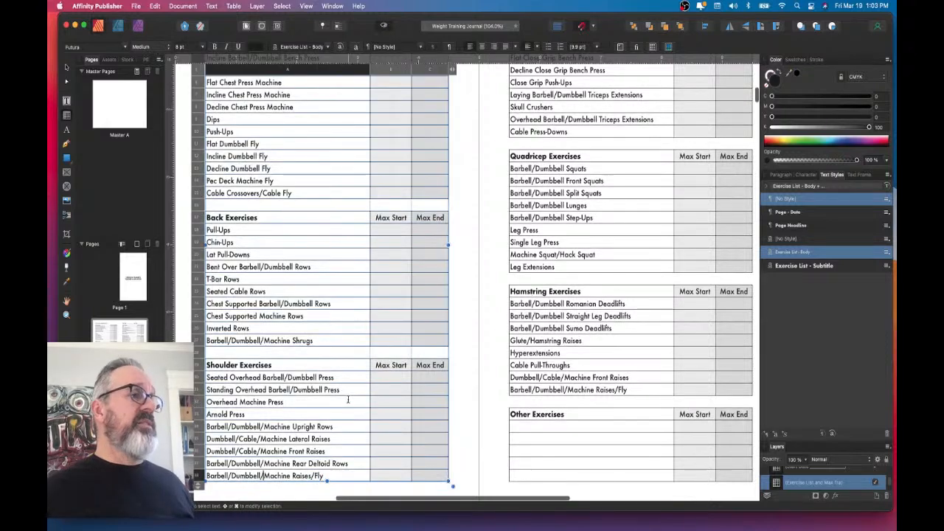
left_click(295, 408)
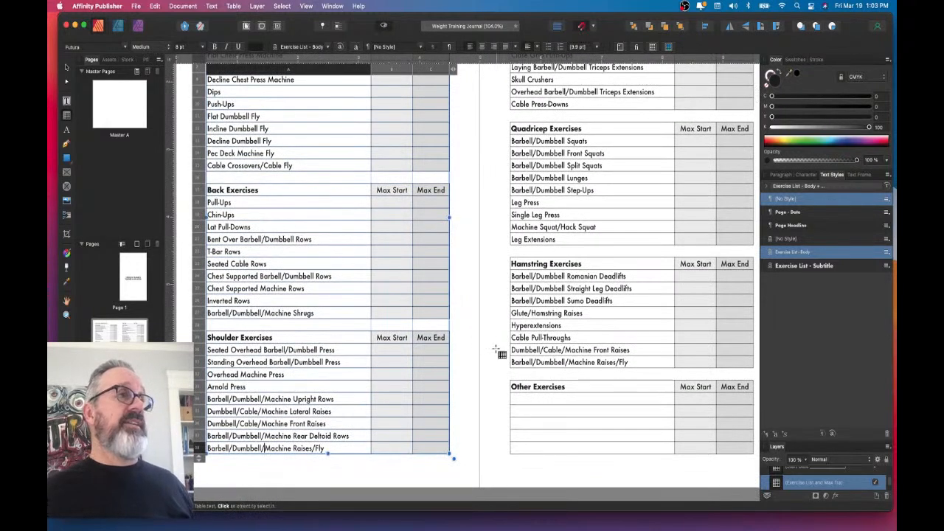
scroll(498, 373, "up", 1)
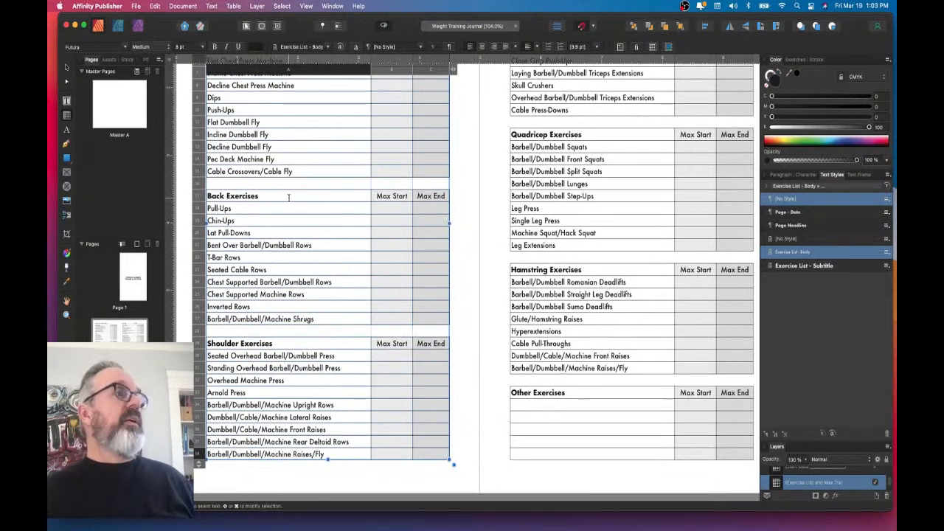
key("Escape")
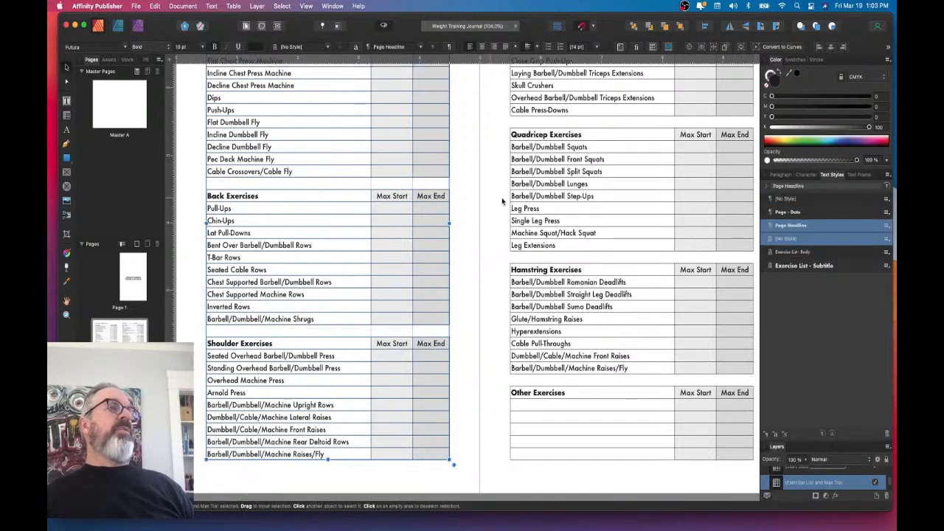
key("Escape")
scroll(474, 200, "up", 4)
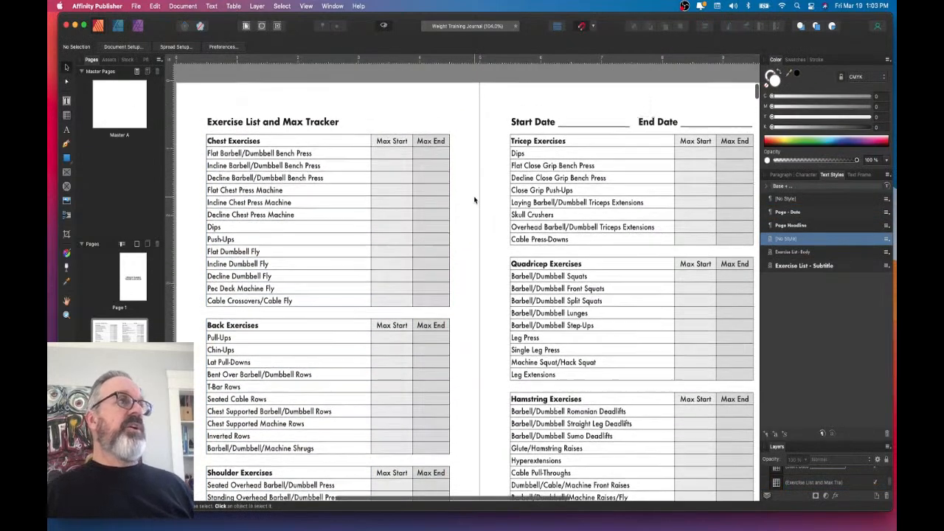
scroll(474, 200, "down", 5)
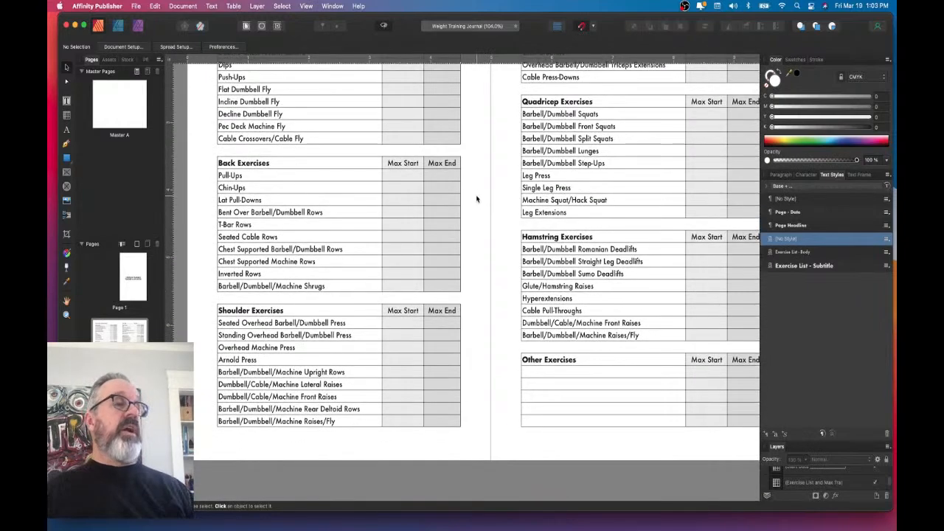
- Add a facing-page master named Log Pages for the blank spreads, including margins of 0.5 in on every side
scroll(476, 199, "down", 5)
scroll(476, 199, "down", 5)
scroll(475, 199, "down", 4)
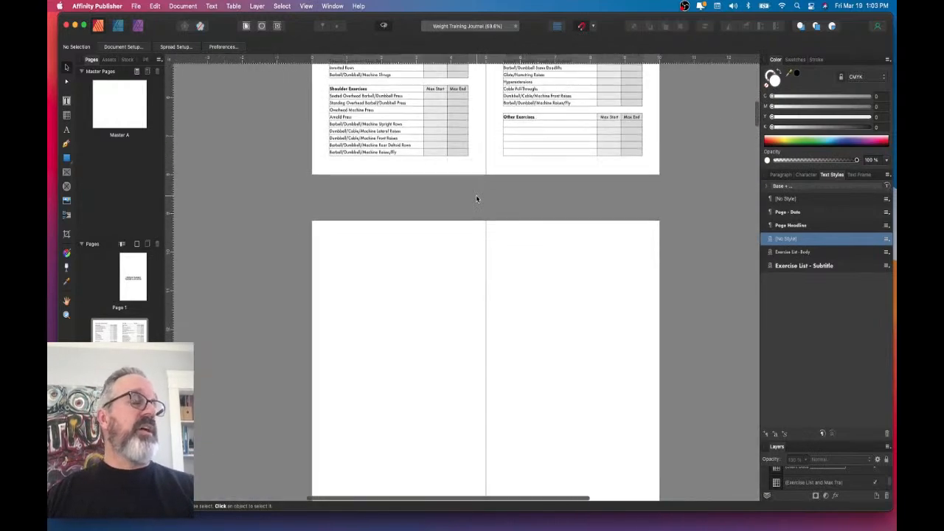
scroll(476, 199, "down", 1)
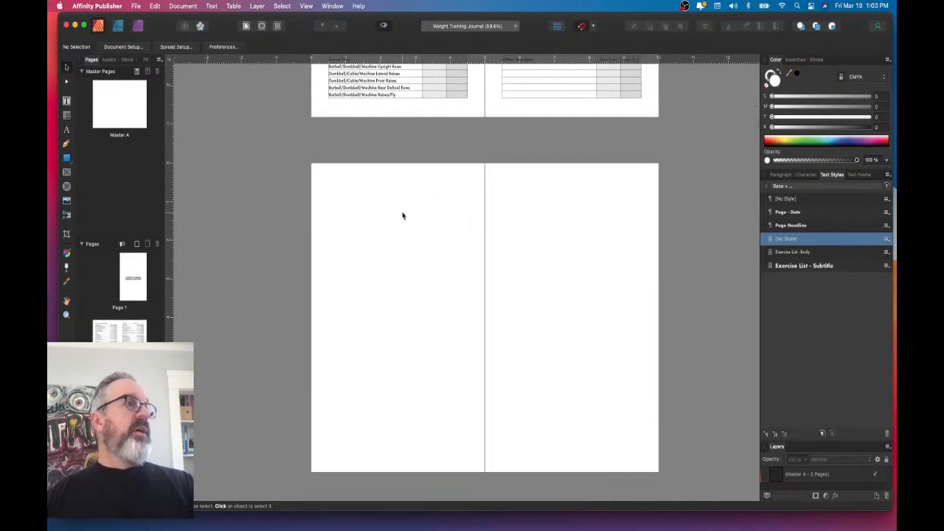
scroll(388, 232, "down", 1)
scroll(388, 232, "right", 1)
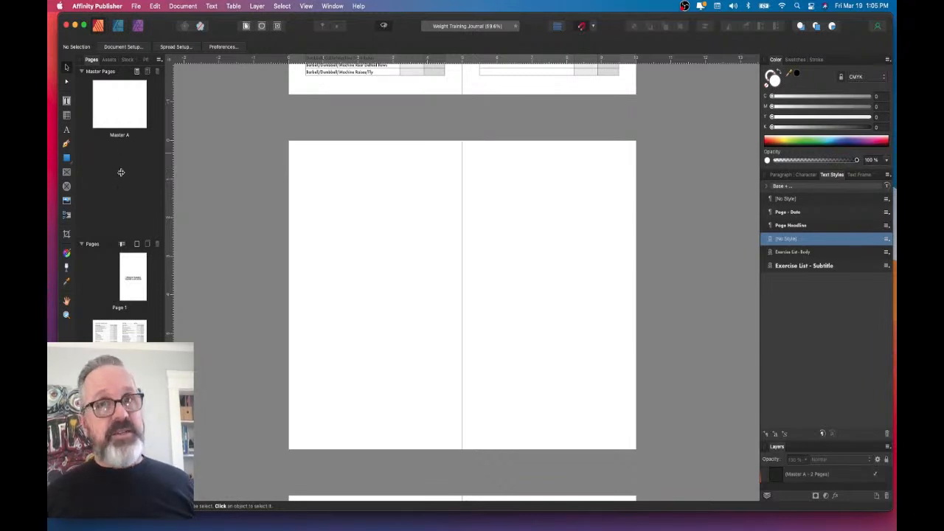
left_click(136, 71)
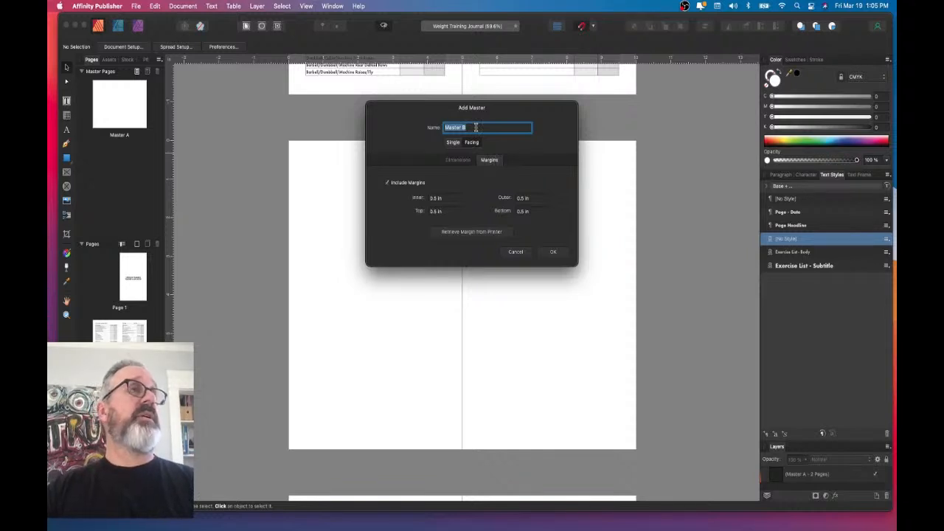
type("Log Pages")
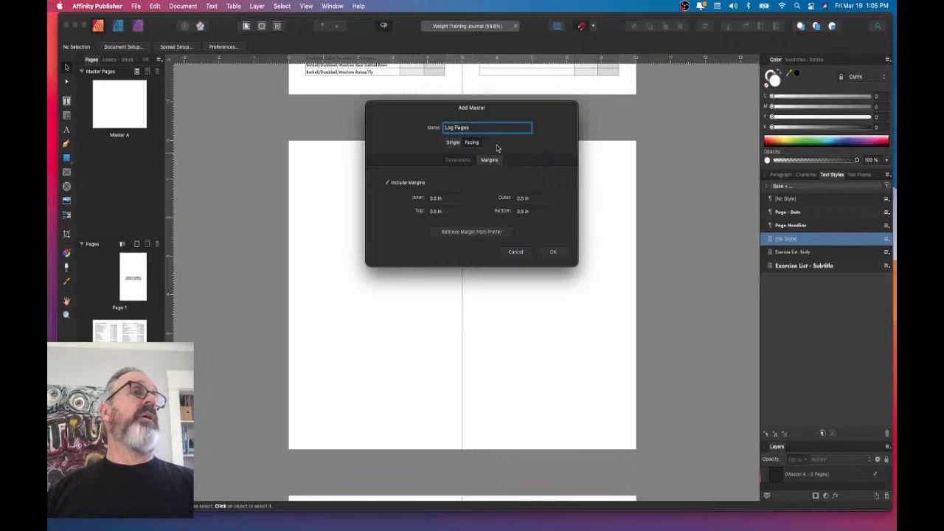
left_click(453, 142)
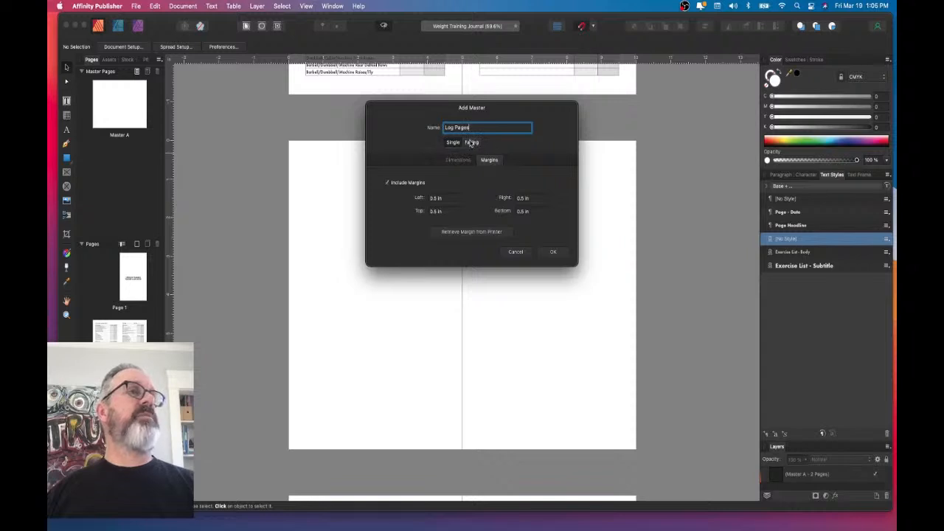
left_click(471, 143)
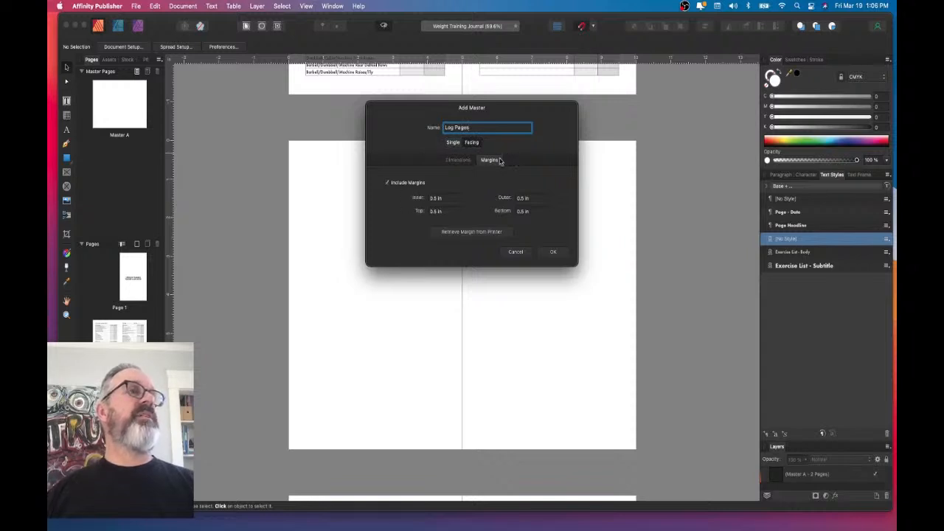
left_click(553, 253)
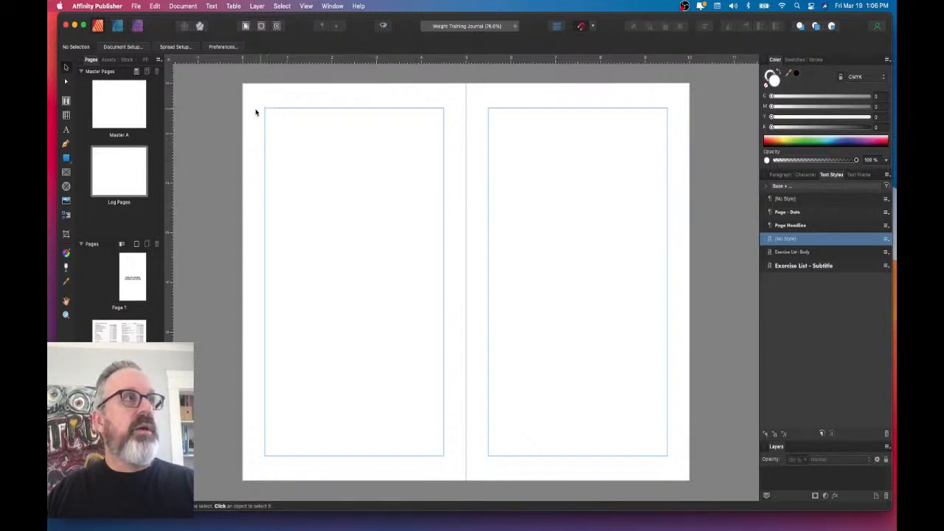
- Draw a table of 2 columns and 15 rows across the left page's margin width, about 4 in wide and 5.4 in high
left_click(65, 115)
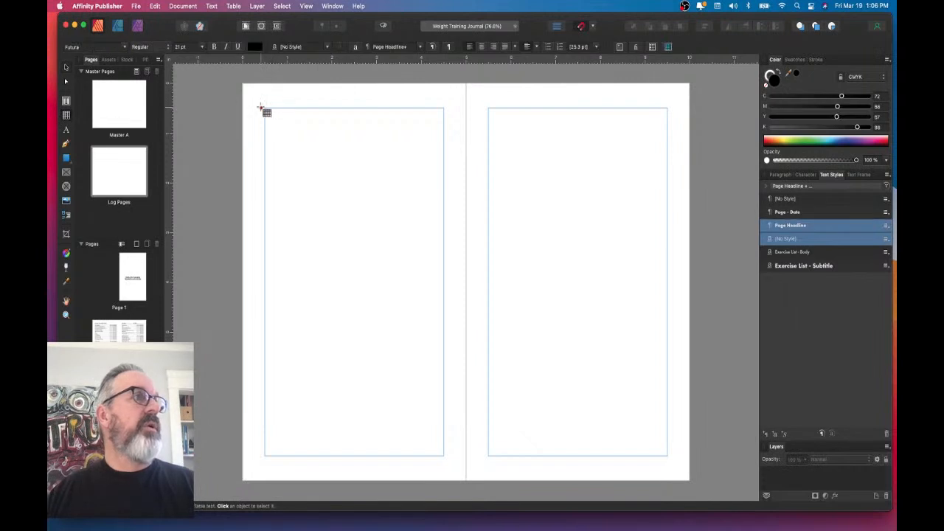
left_click_drag(266, 108, 361, 220)
left_click_drag(411, 325, 444, 343)
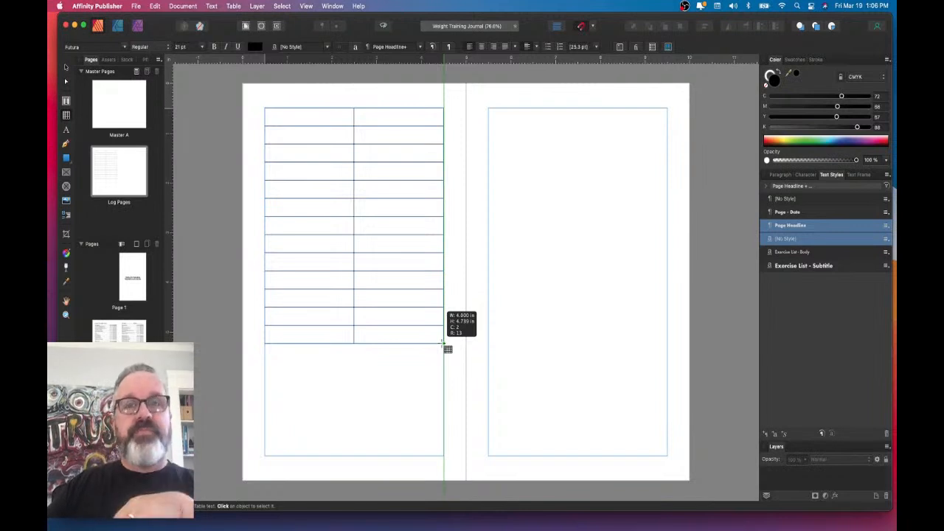
left_click_drag(444, 344, 443, 375)
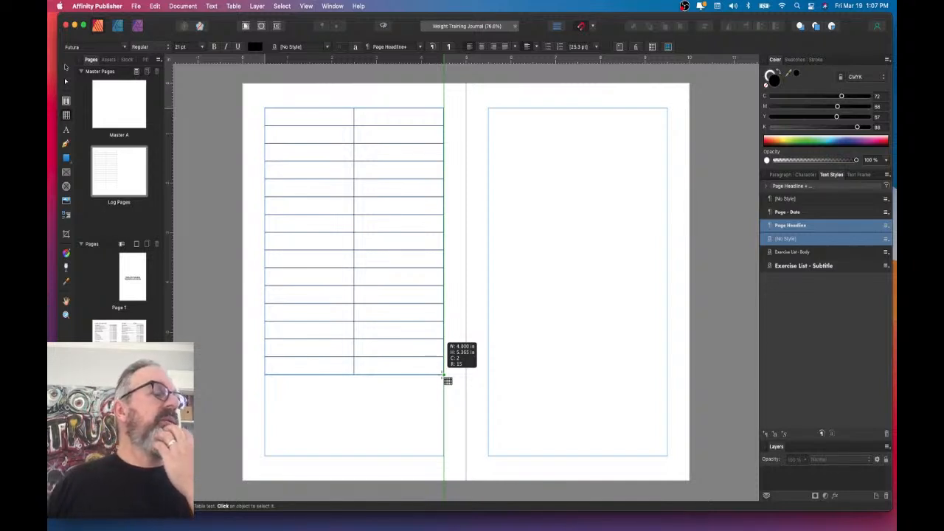
left_click_drag(443, 375, 443, 375)
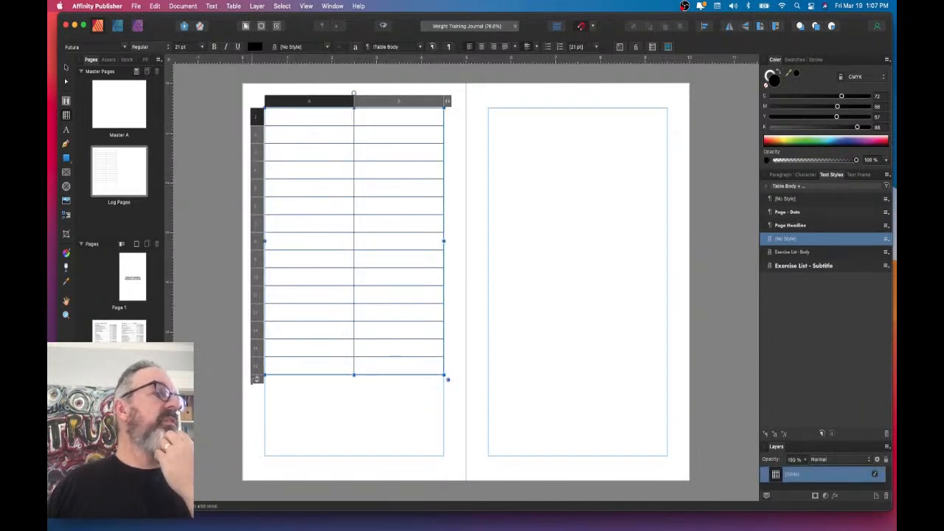
- Reduce the table to 10 rows and stretch it until each row is about 0.53 in high
left_click_drag(256, 378, 258, 288)
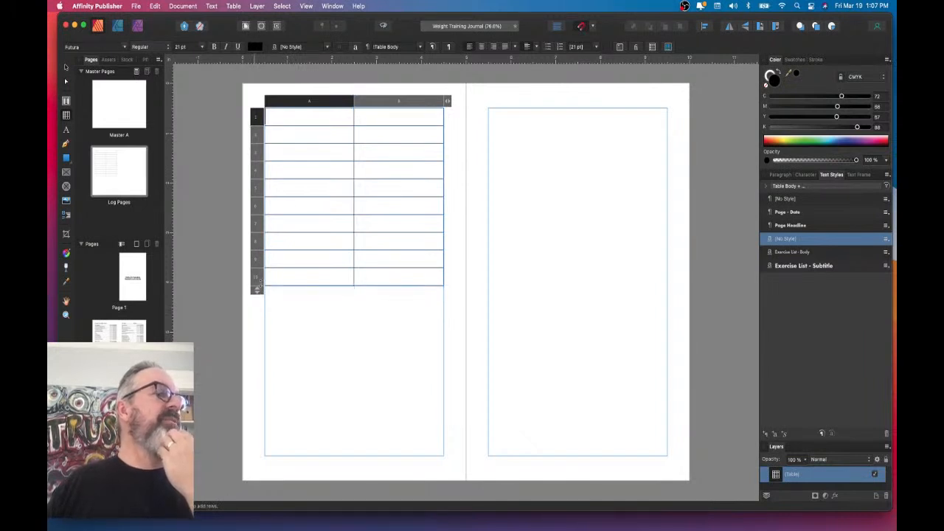
left_click(352, 286)
left_click_drag(353, 286, 353, 373)
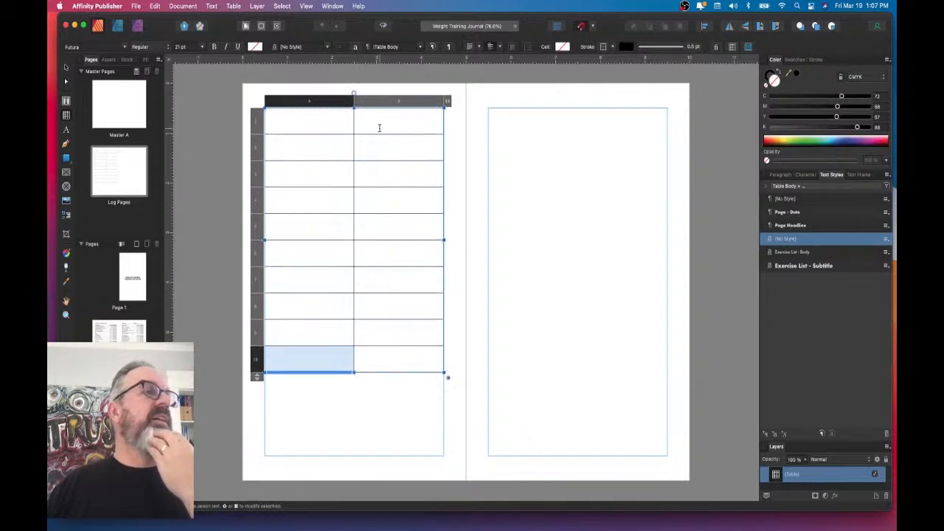
- Check the commands offered for the table's second column, its first cell and its top five cells for a way to divide them
left_click(388, 102)
right_click(388, 102)
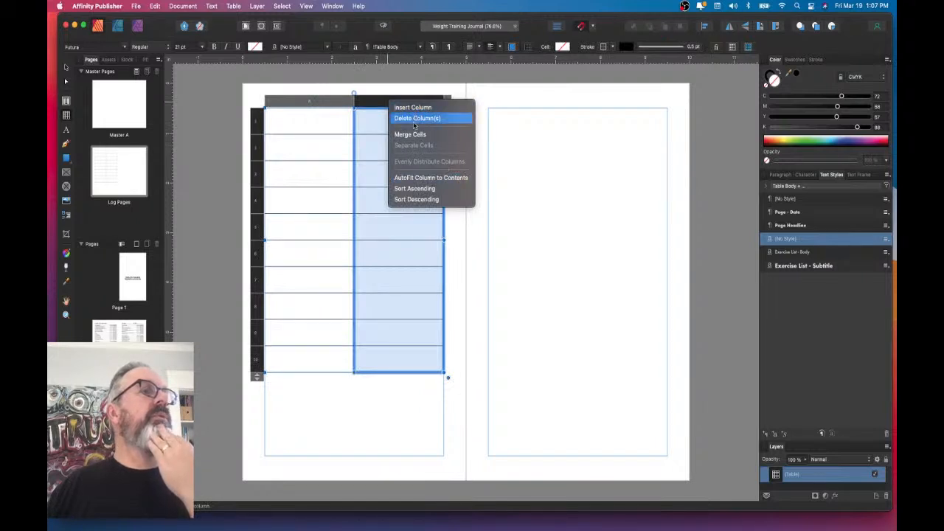
left_click(472, 239)
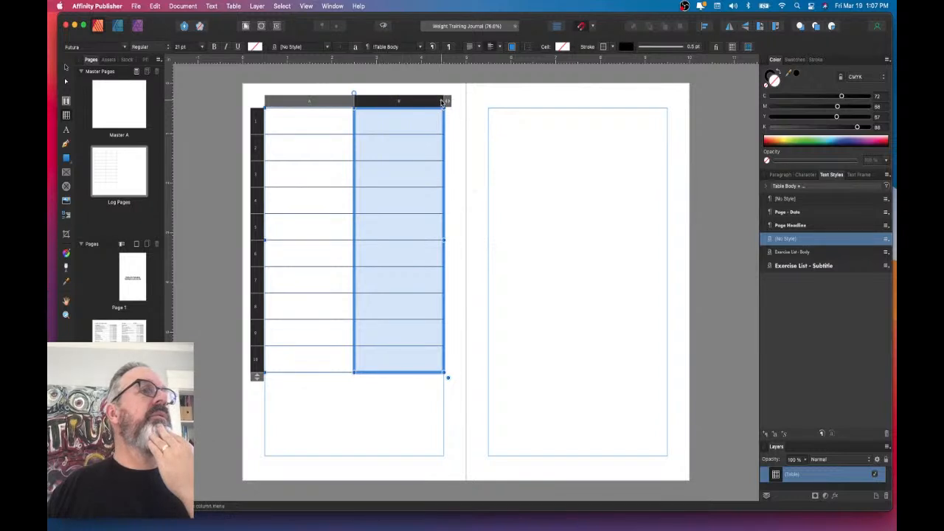
left_click(441, 101)
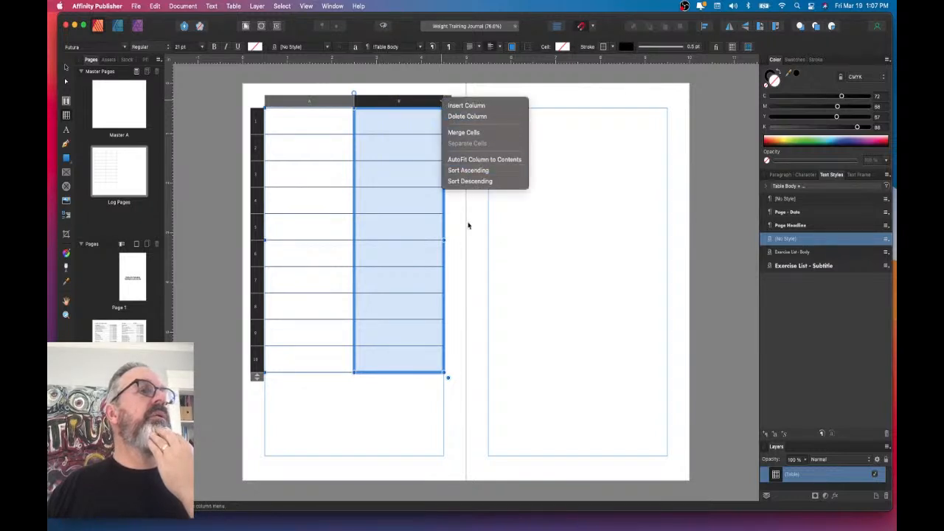
left_click(464, 209)
left_click(411, 123)
right_click(411, 122)
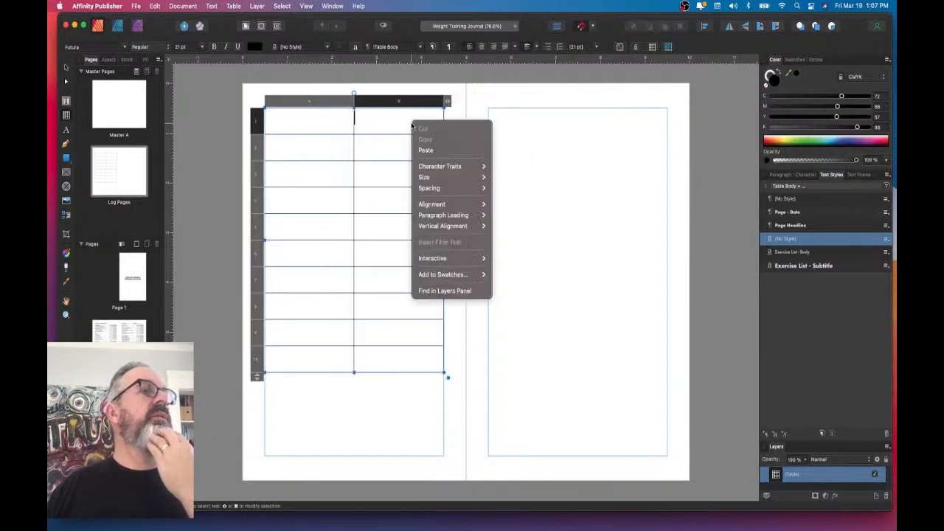
left_click(388, 130)
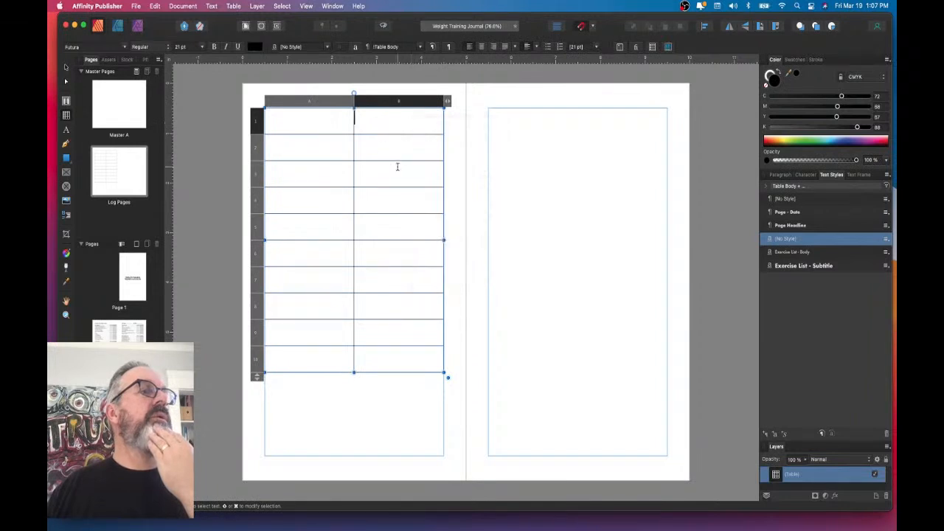
left_click_drag(388, 131, 433, 218)
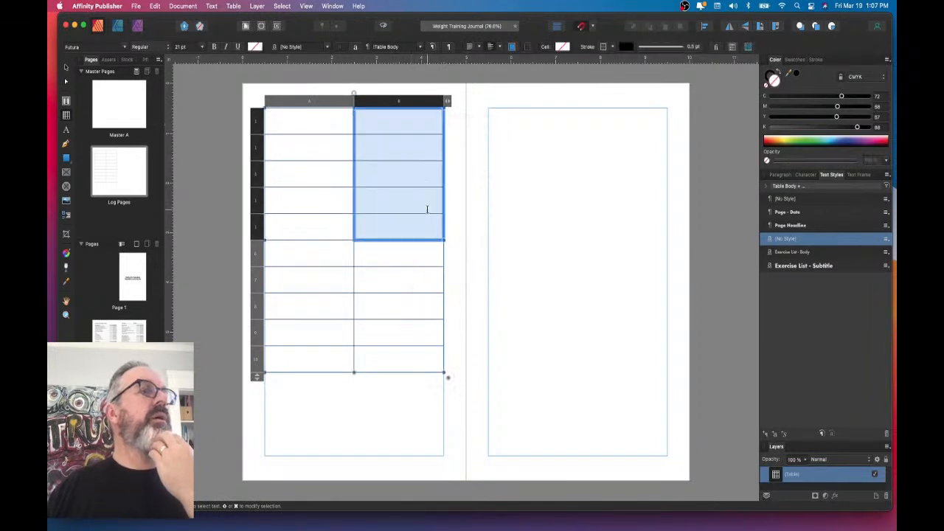
right_click(417, 182)
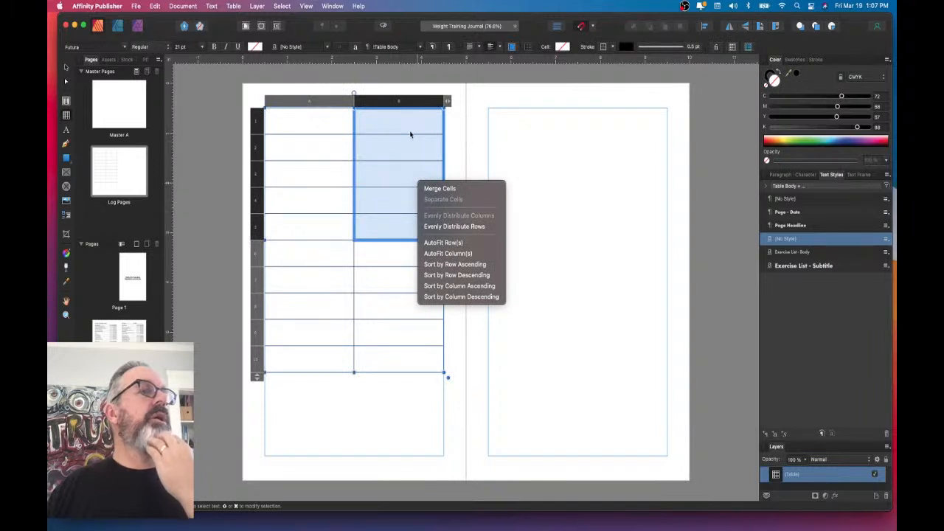
- Show the table formatting settings and examine the table commands available for the second column and its upper cells
left_click(731, 48)
left_click(732, 48)
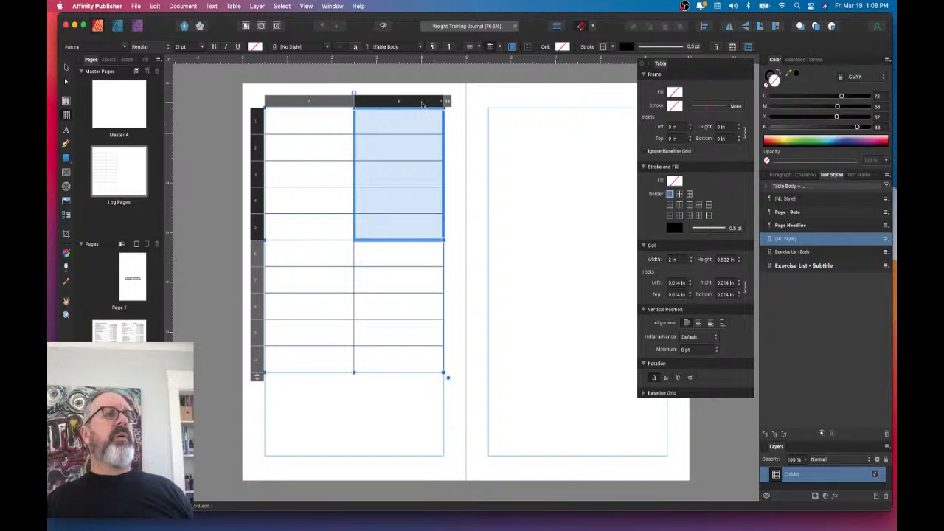
left_click(423, 102)
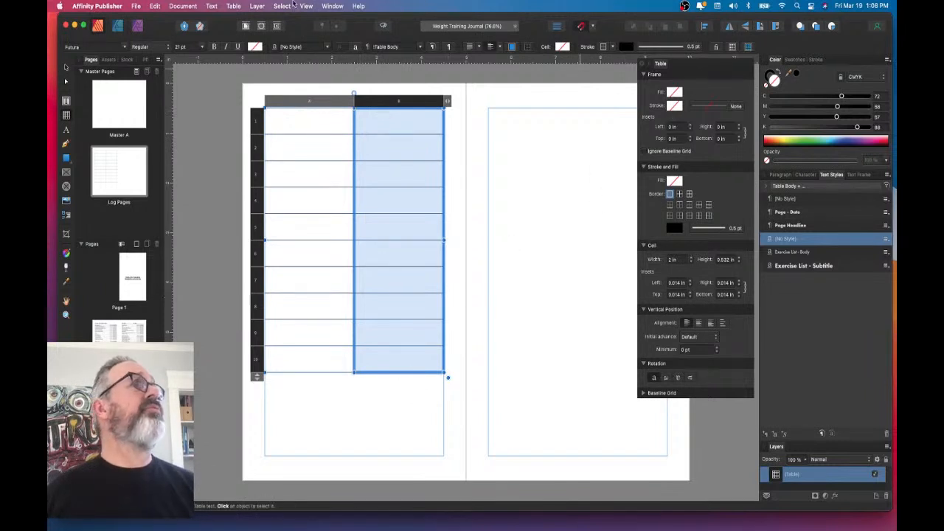
left_click(233, 6)
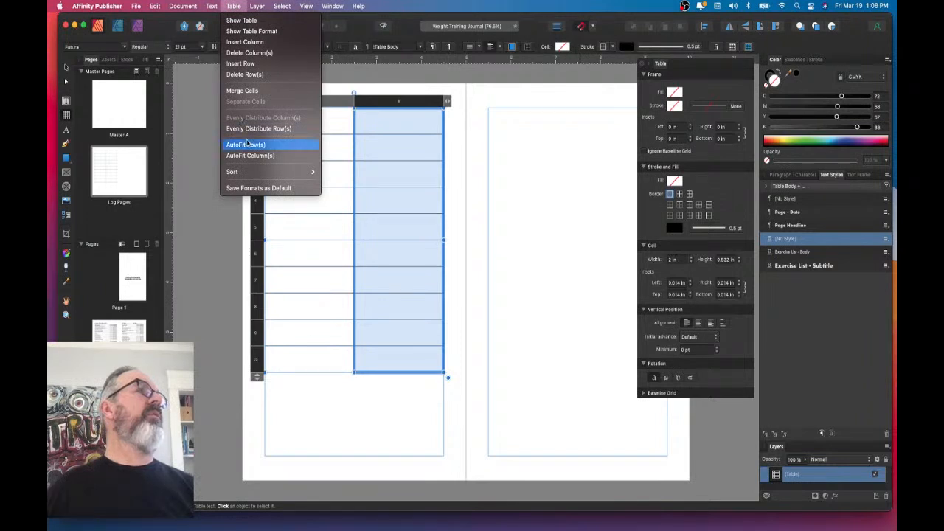
left_click(359, 117)
left_click(363, 119)
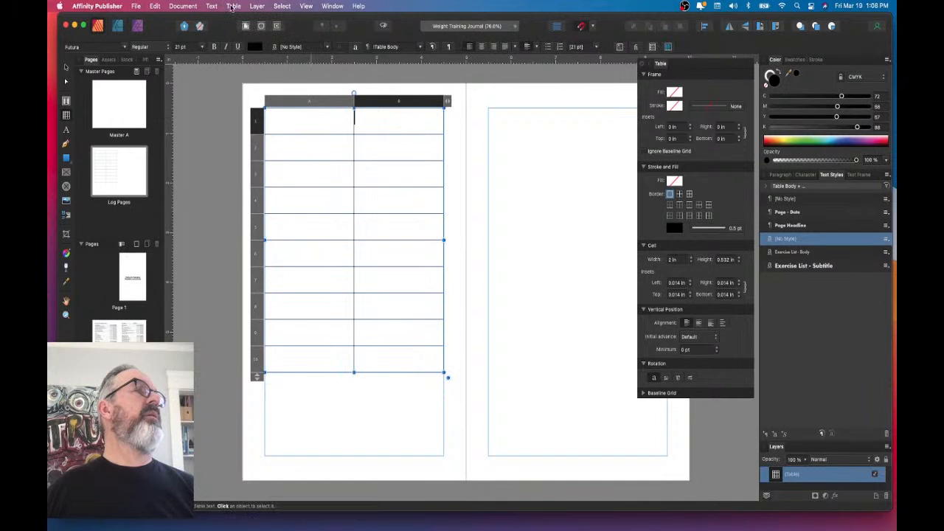
left_click(218, 5)
mouse_move(233, 6)
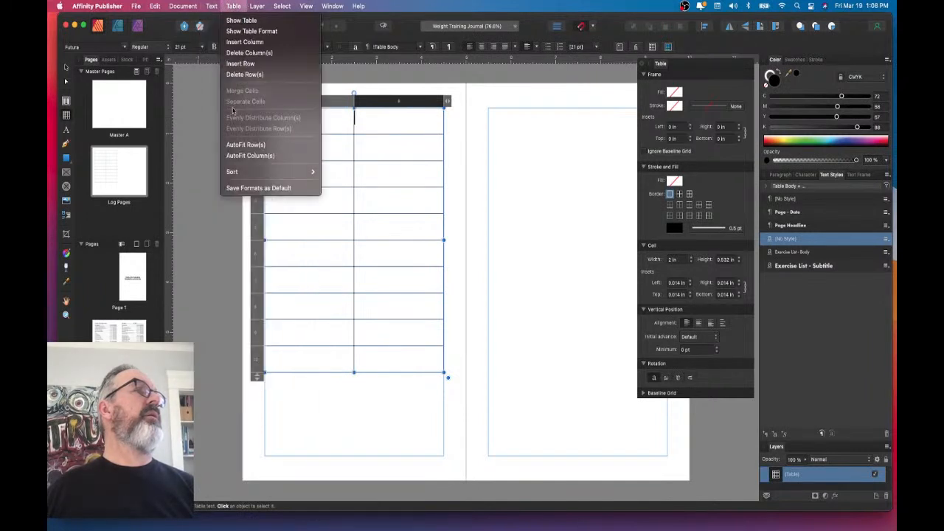
left_click(385, 116)
left_click_drag(379, 116, 390, 175)
left_click(412, 124)
left_click(381, 116)
left_click_drag(381, 116, 390, 163)
left_click(362, 119)
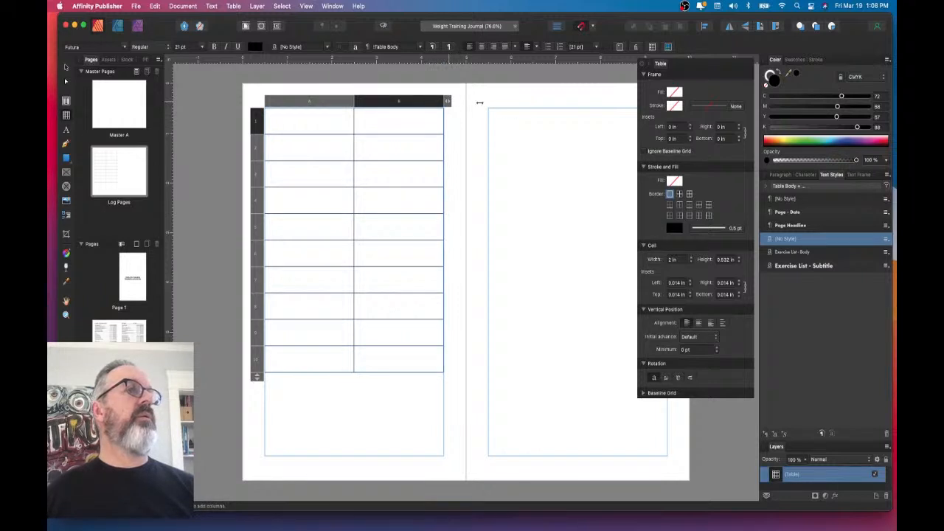
- Scale the whole table down with its text to about 3.1 in wide, with rows about 0.41 in high
left_click(65, 67)
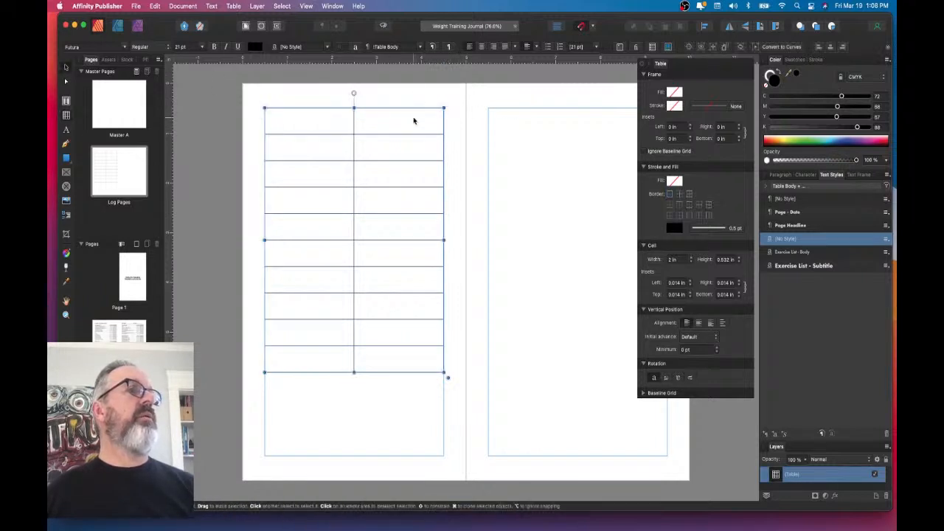
double_click(426, 128)
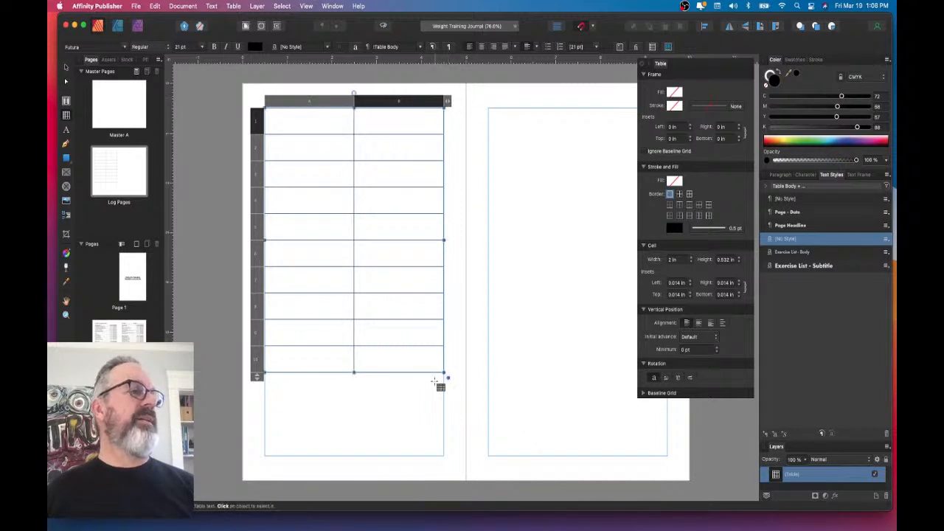
left_click_drag(446, 376, 406, 315)
- Extend the table to six columns and narrow it to fit the left page's margin width
left_click_drag(406, 101, 615, 99)
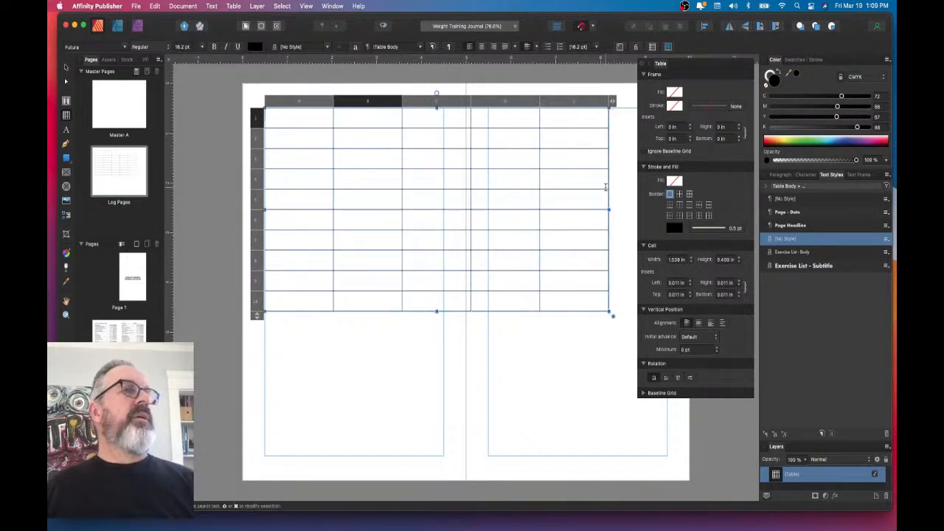
left_click_drag(612, 209, 445, 209)
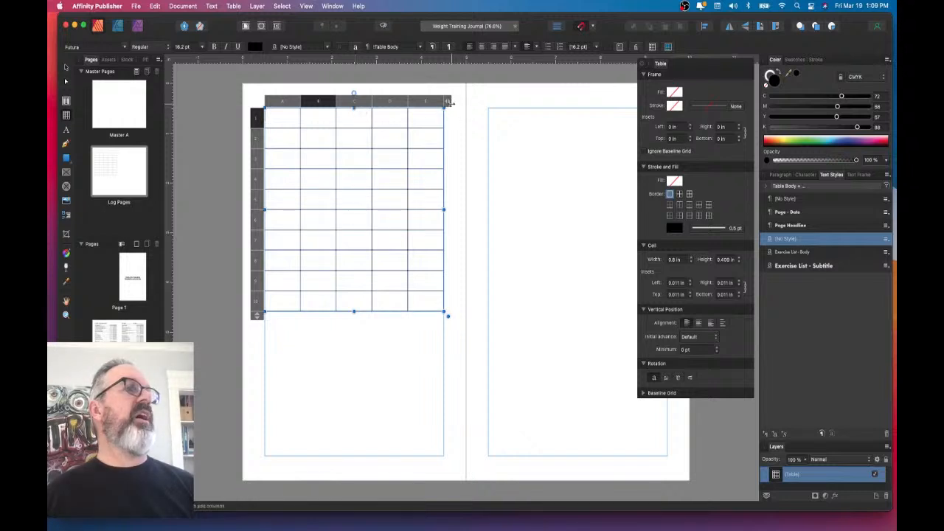
left_click_drag(448, 102, 484, 102)
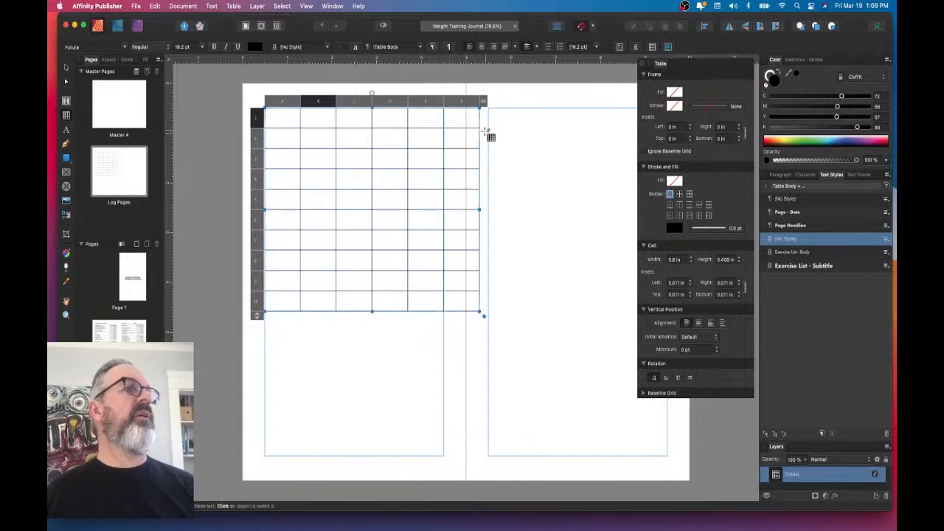
left_click_drag(479, 210, 444, 209)
- Try to widen the table's first column with the other five columns selected, and undo the width change
left_click_drag(307, 122, 419, 295)
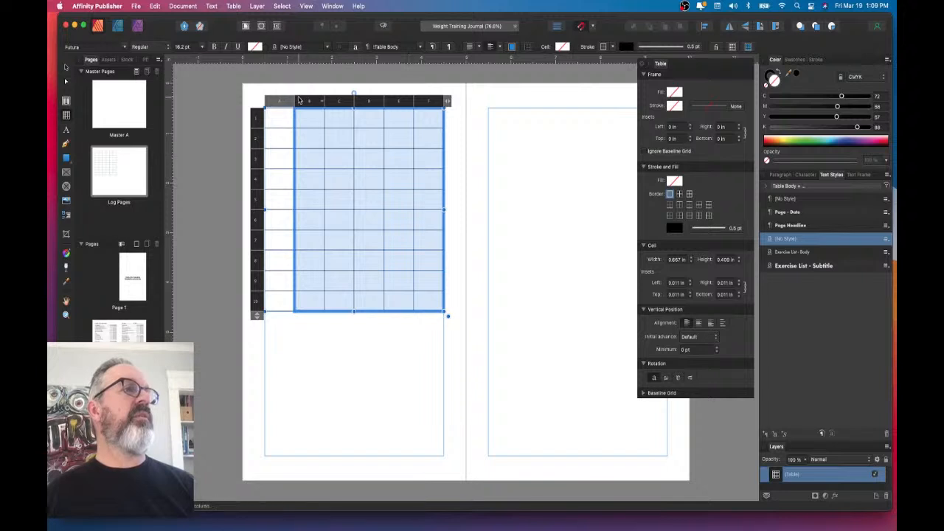
mouse_move(294, 100)
left_mouse_down()
mouse_move(323, 100)
mouse_move(306, 101)
left_mouse_up()
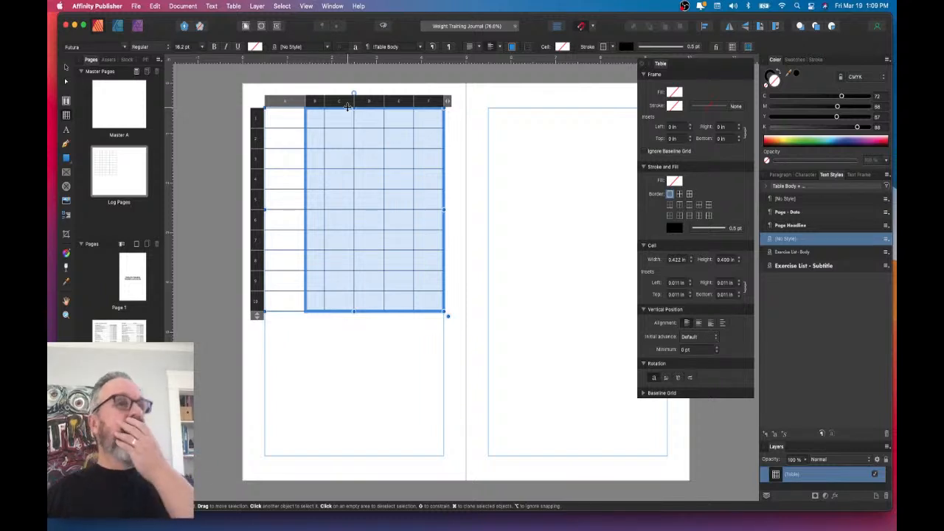
key("super+z")
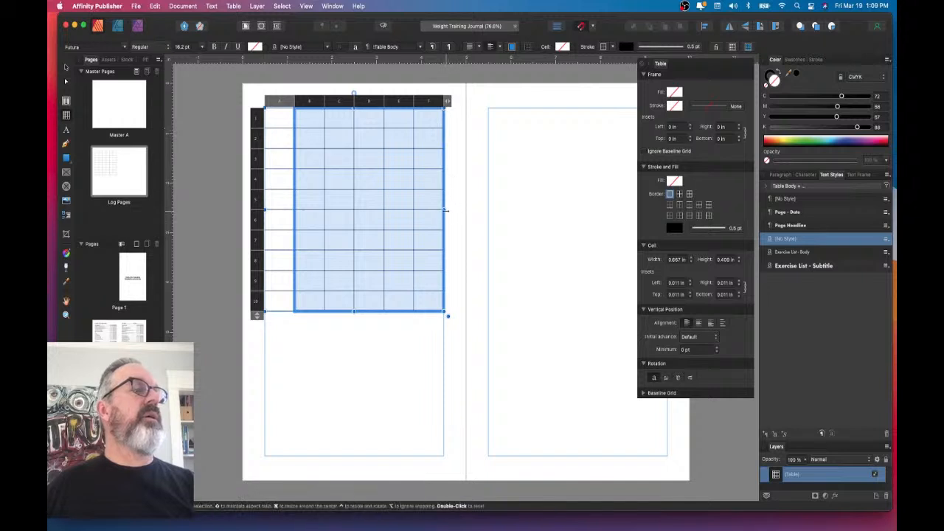
mouse_move(445, 211)
left_mouse_down()
mouse_move(406, 211)
mouse_move(445, 211)
left_mouse_up()
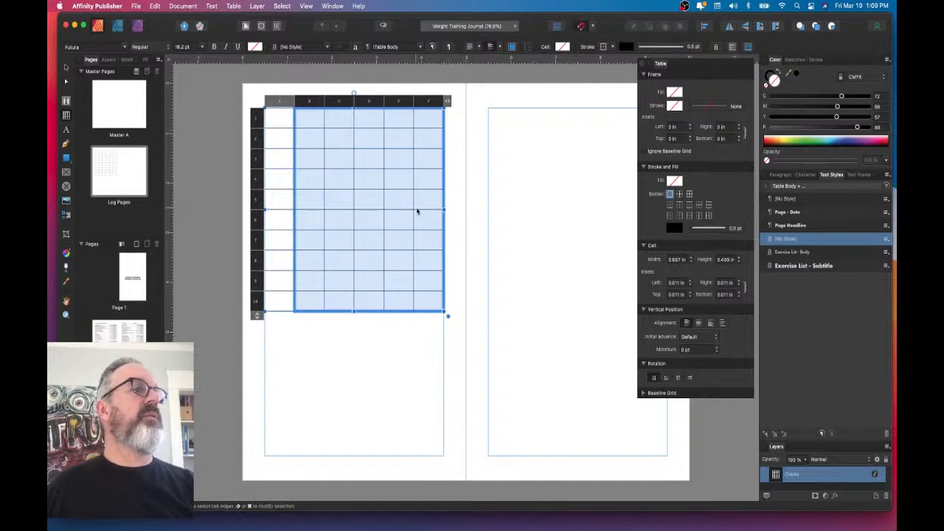
mouse_move(429, 210)
left_mouse_down()
mouse_move(443, 212)
mouse_move(426, 212)
left_mouse_up()
left_click(443, 213, "super")
key("super+z")
scroll(425, 212, "up", 1)
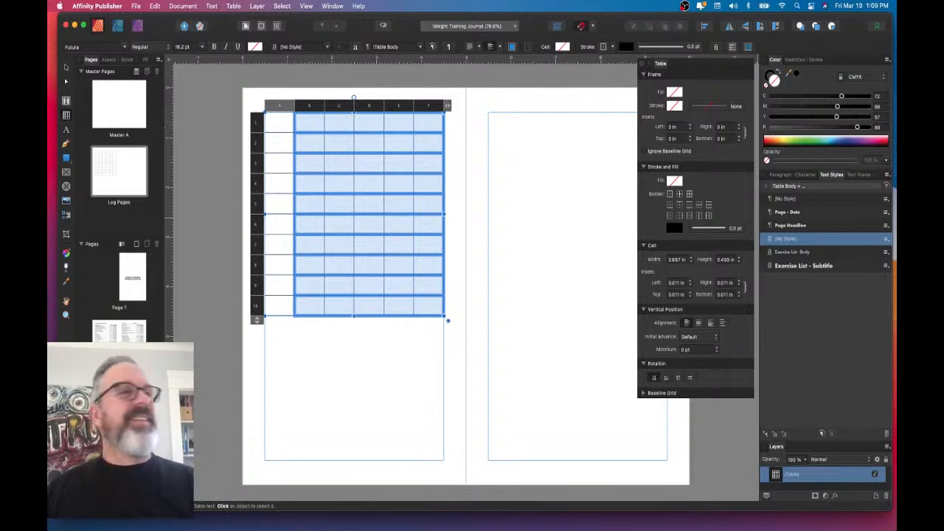
scroll(296, 231, "up", 1)
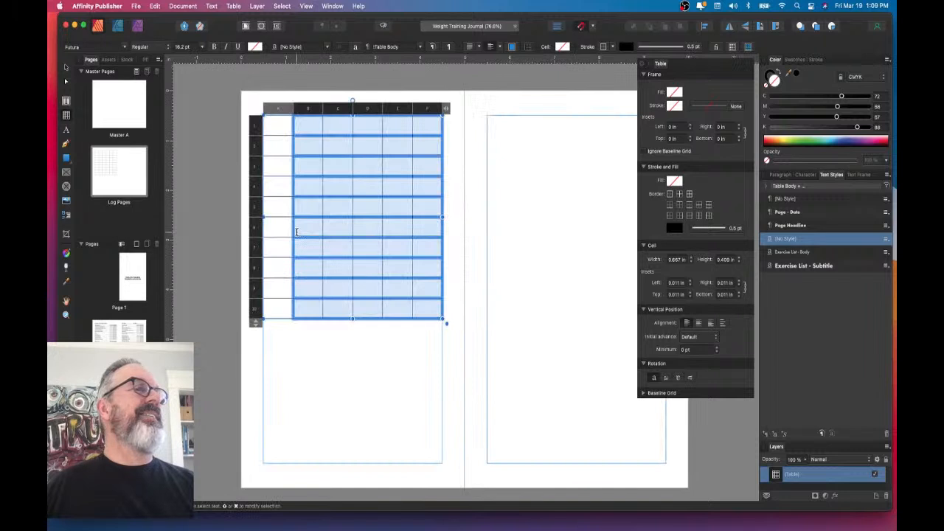
scroll(321, 230, "down", 2)
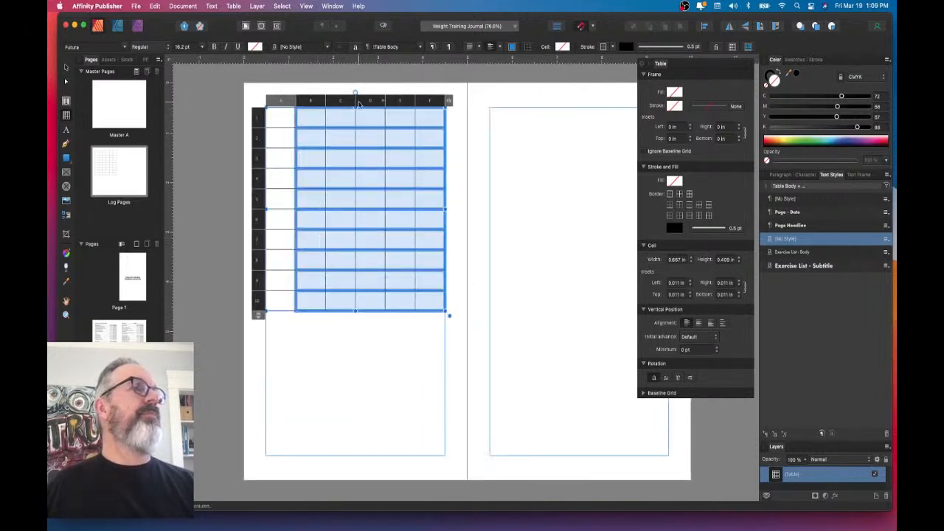
- Try evenly distributing columns B to F and widening the first column, and undo the width changes
right_click(433, 105)
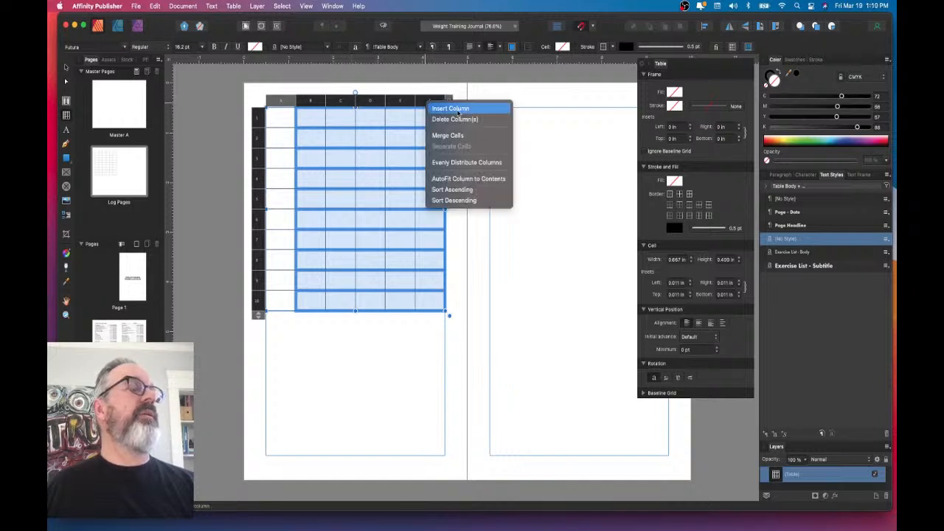
left_click(480, 162)
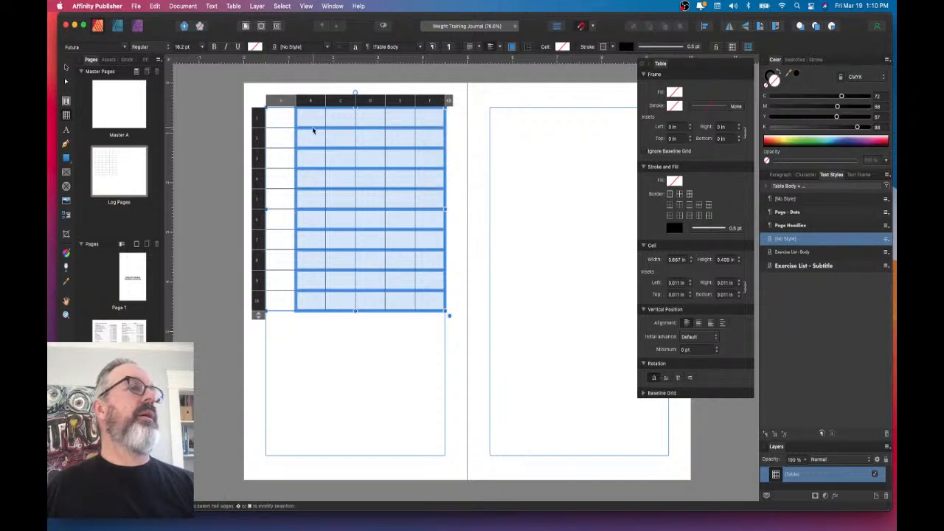
left_click(296, 141)
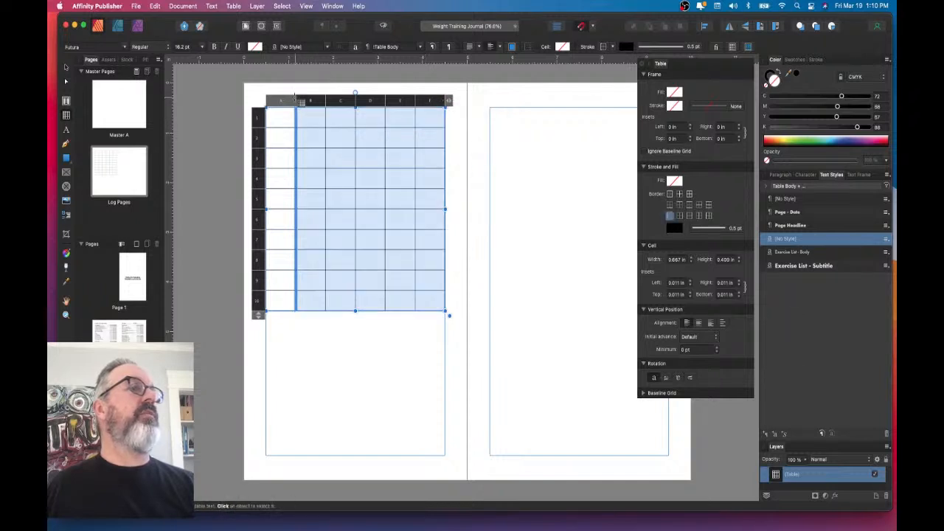
left_click_drag(297, 100, 350, 101)
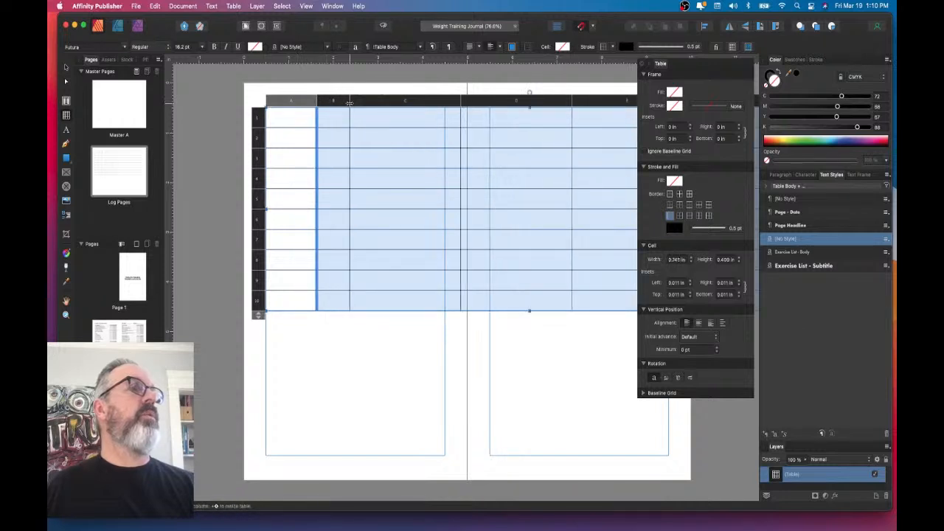
key("super+z")
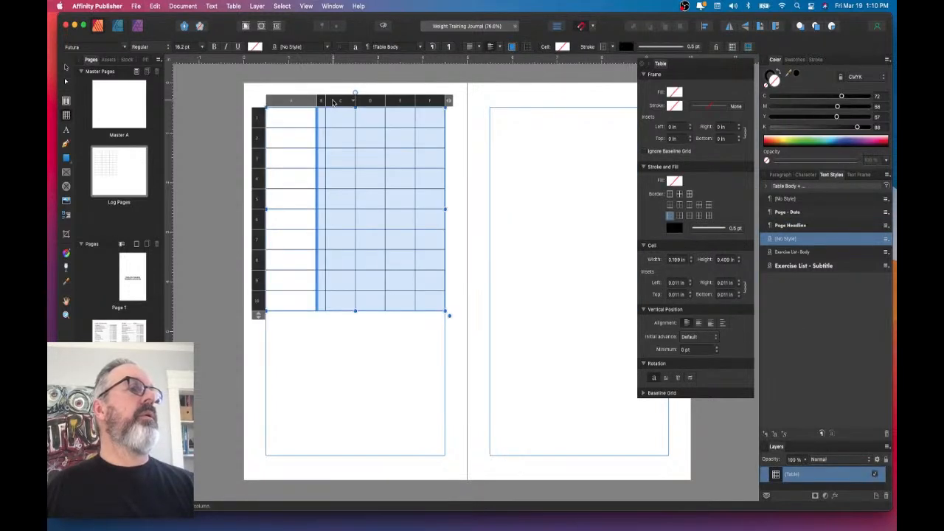
key("super+z")
- Narrow the five columns after the first, widen the first column, and stretch the table back out to the left page's inner margin
left_click_drag(328, 102, 309, 103)
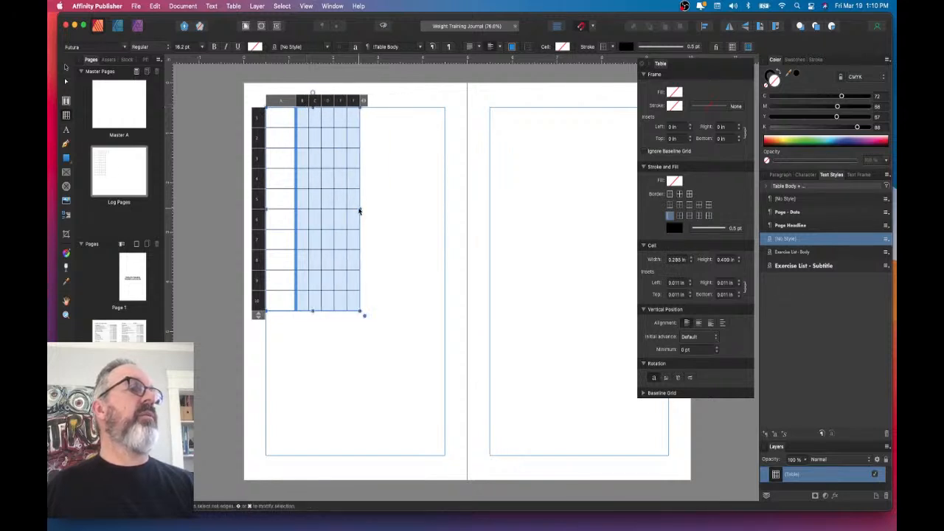
left_click_drag(360, 211, 443, 212)
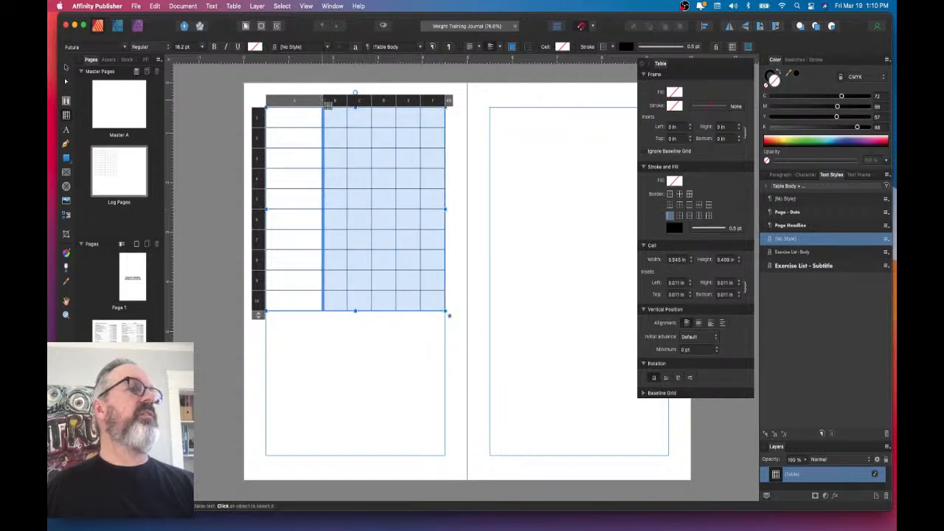
left_click_drag(329, 101, 358, 100)
left_click_drag(392, 208, 447, 209)
- Adjust the first column to about 2.13 in wide and evenly distribute the other five columns at about 0.37 in each
right_click(396, 136)
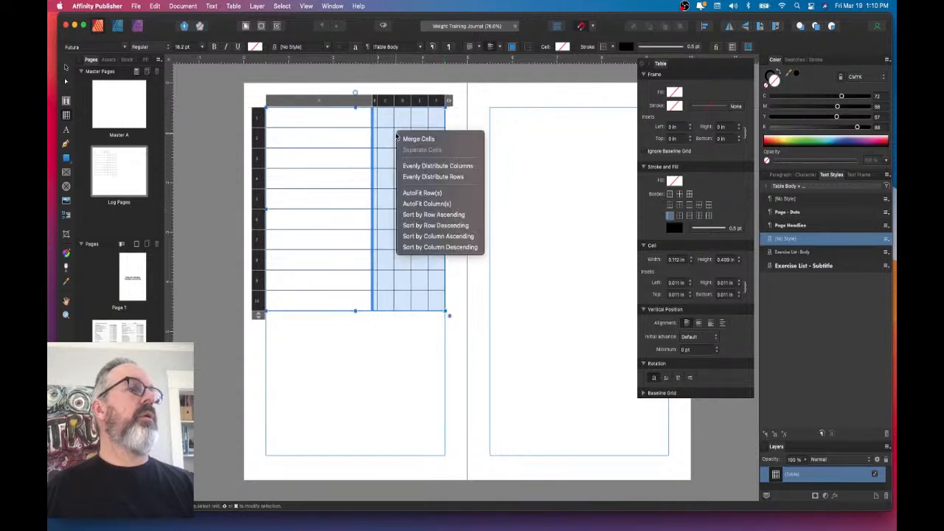
left_click(447, 177)
right_click(425, 157)
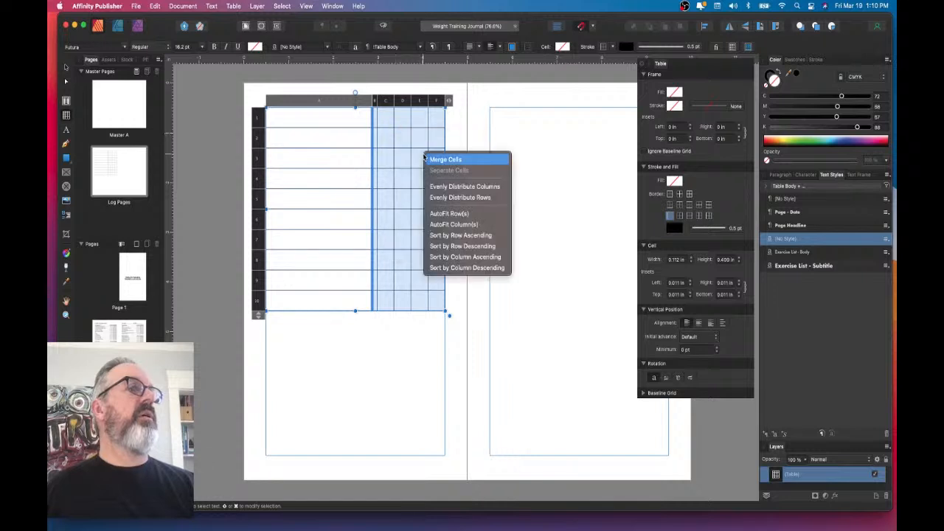
left_click(463, 187)
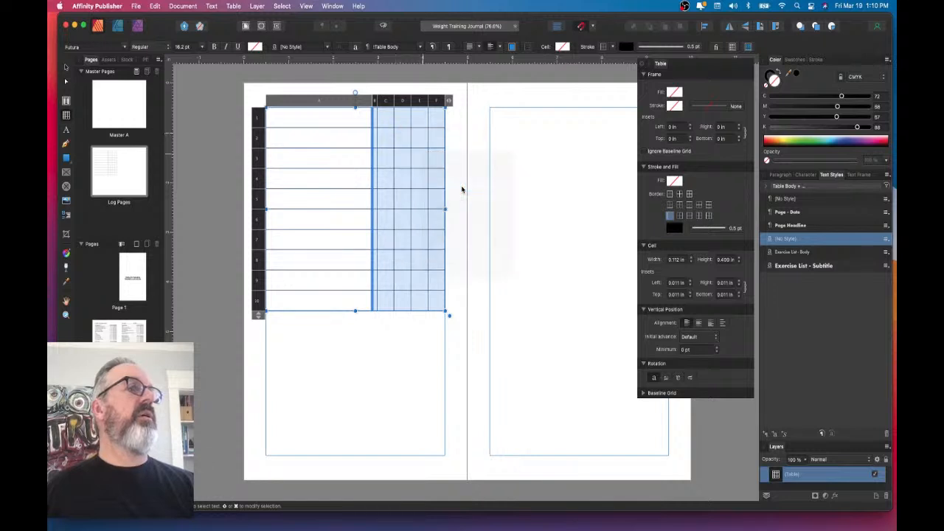
left_click_drag(376, 104, 360, 102)
right_click(377, 112)
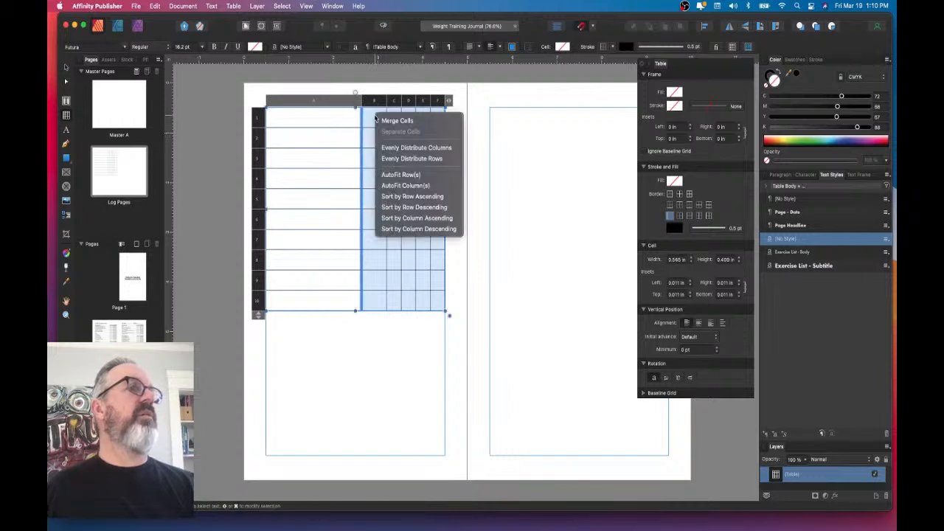
left_click(416, 148)
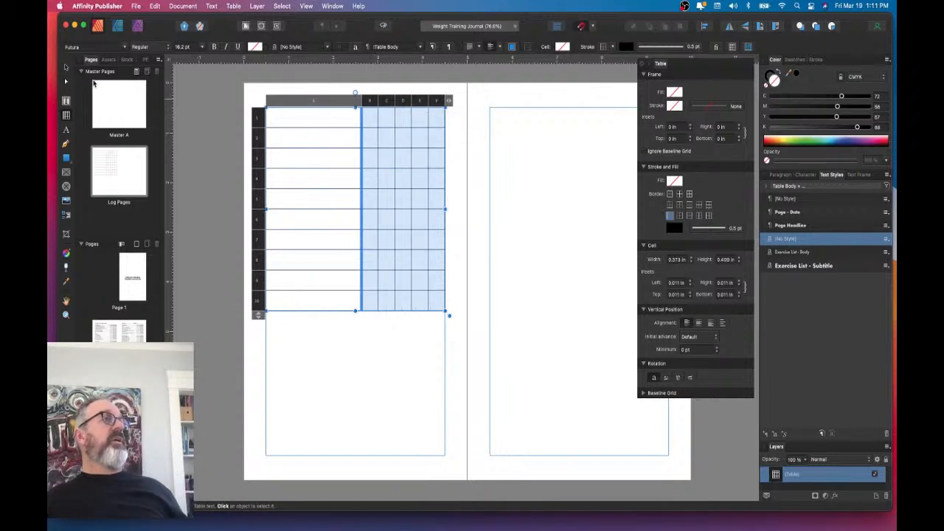
- Deselect the table and switch the spread to preview mode without guides
left_click(66, 67)
left_click(533, 219)
left_click(385, 28)
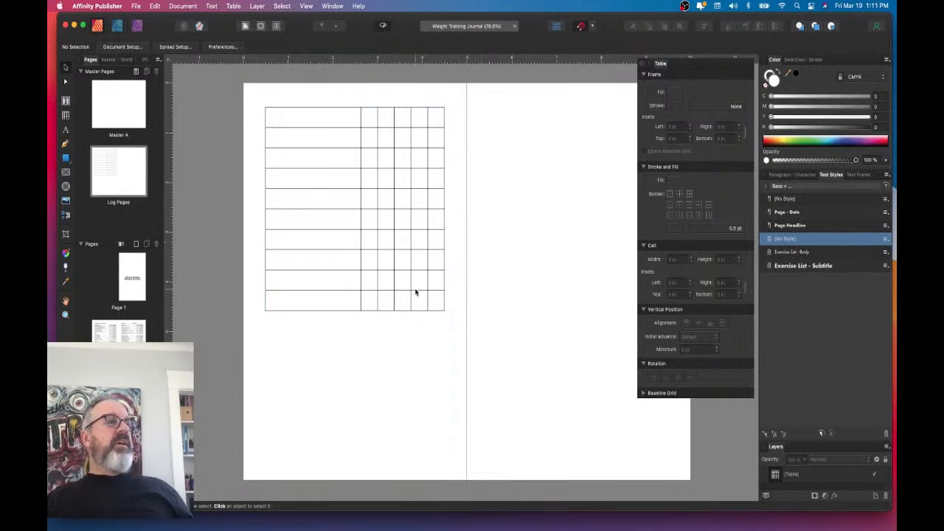
- Insert a new row at the top of the table for the column headings
left_click(300, 129)
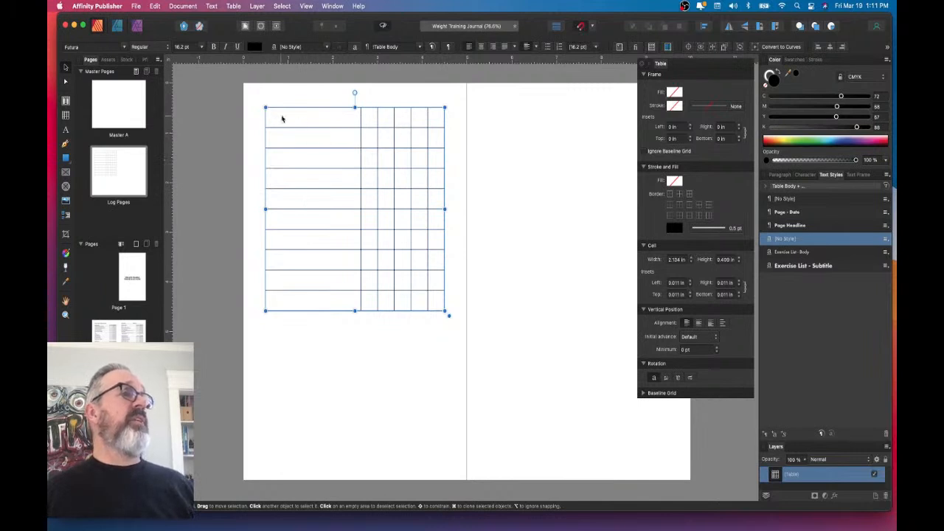
double_click(268, 115)
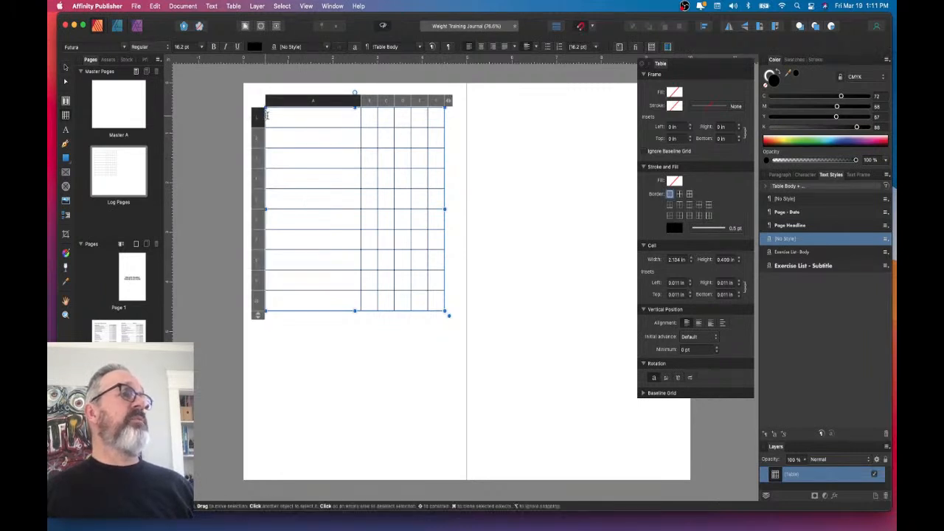
right_click(270, 117)
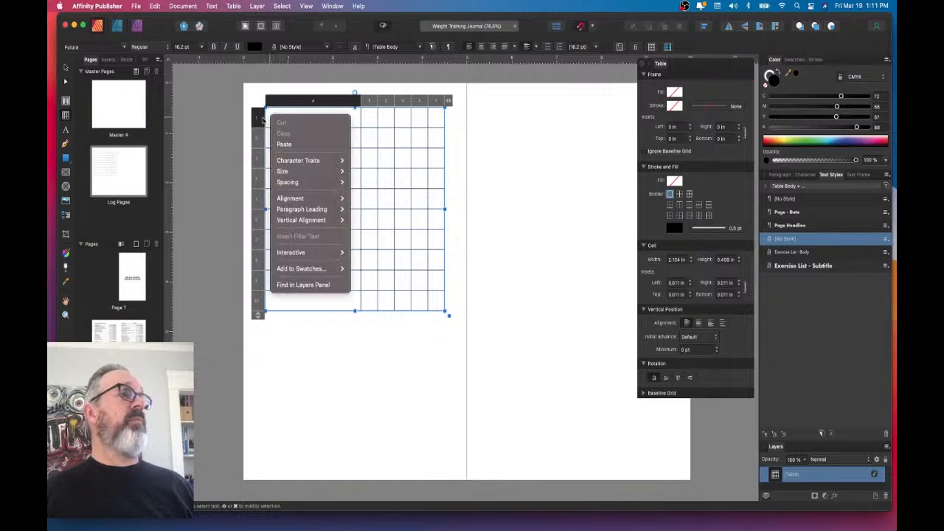
key("Escape")
left_click(259, 118)
right_click(260, 118)
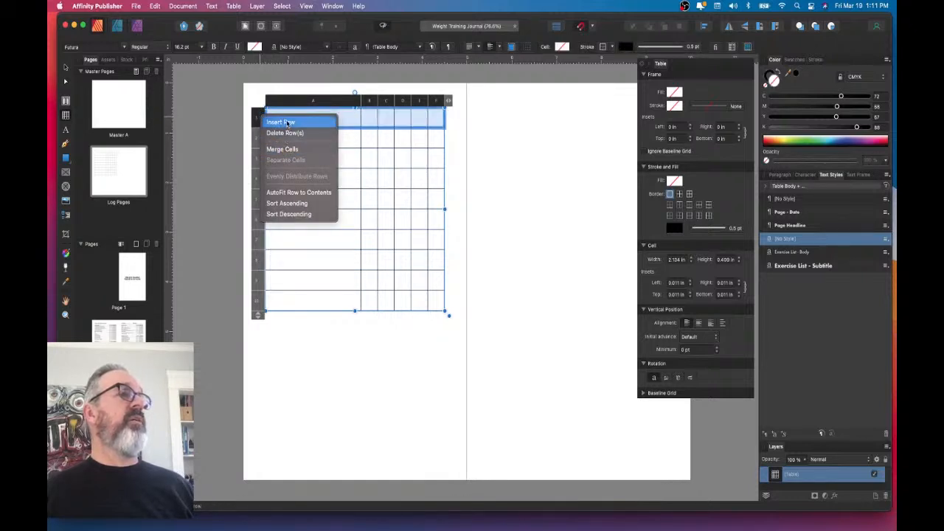
left_click(287, 124)
left_click(288, 120)
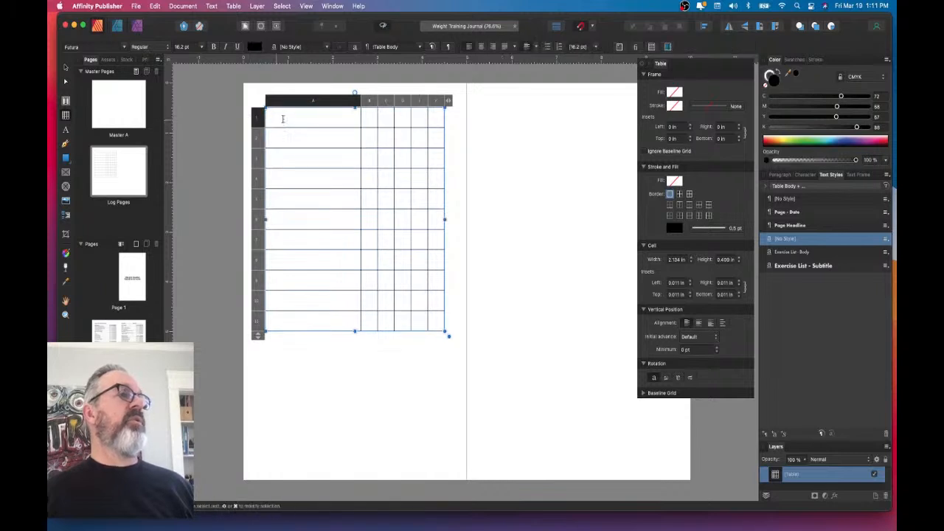
- Reduce the height of the table's top row to about 0.24 in
left_click(510, 126)
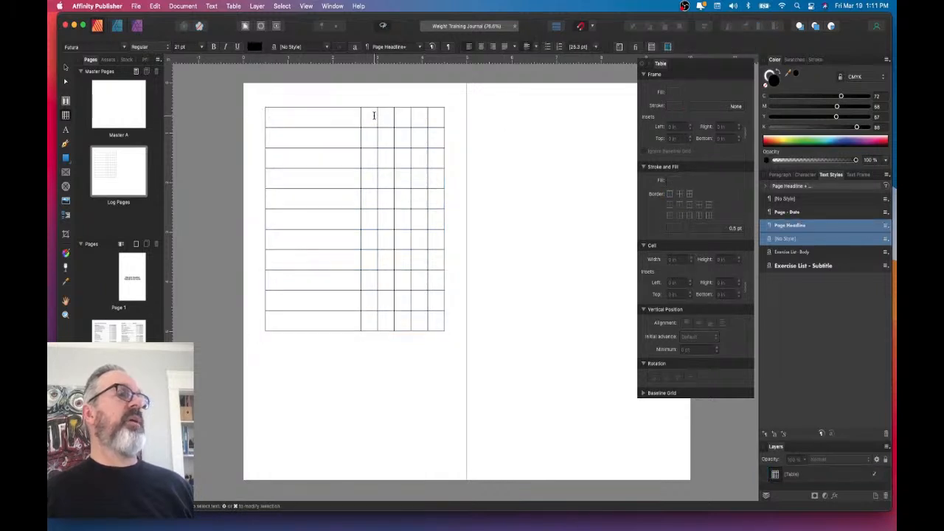
left_click(375, 115)
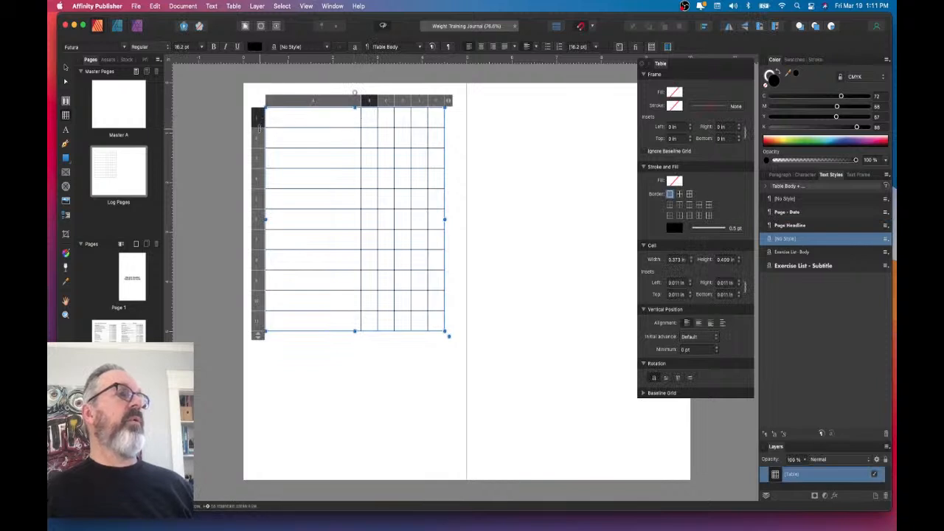
left_click_drag(258, 127, 258, 120)
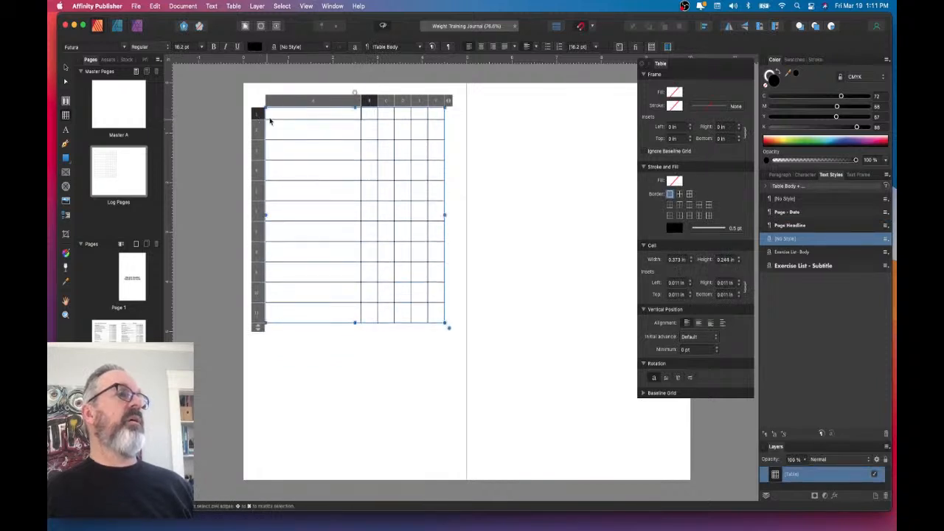
- Enter EXERCISE as the heading in the first cell of the top row and show the character settings
left_click(290, 115)
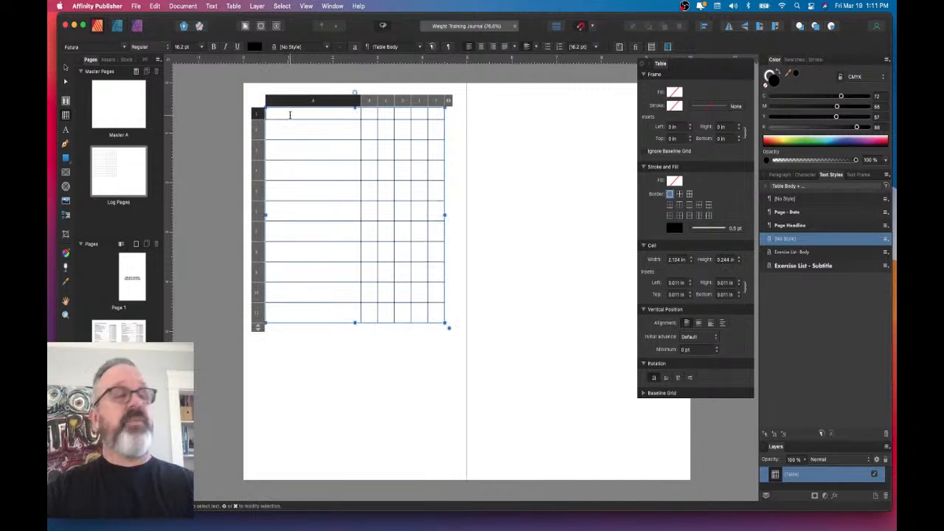
type("Ex")
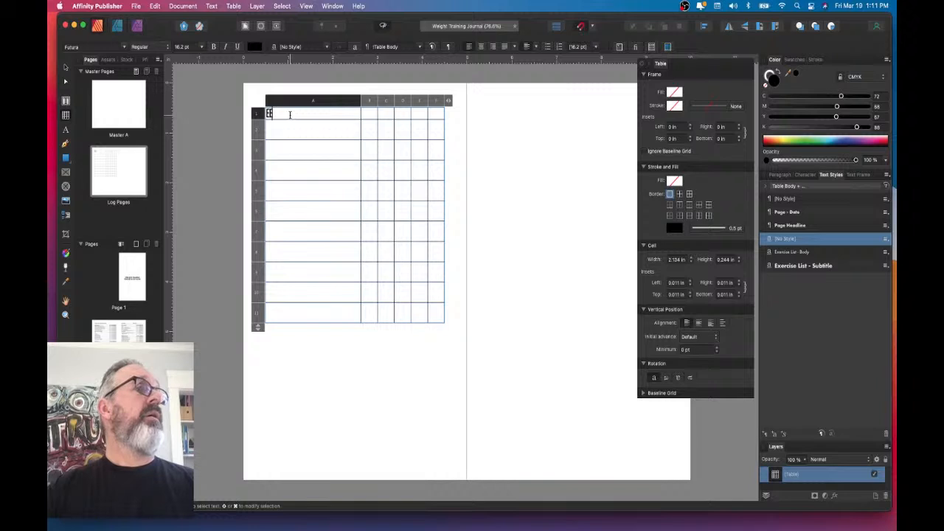
key("BackSpace")
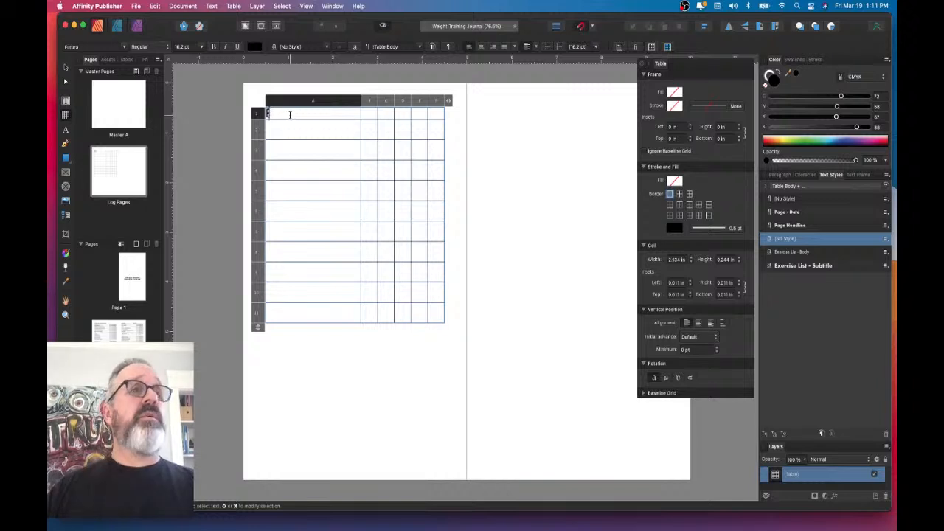
key("Escape")
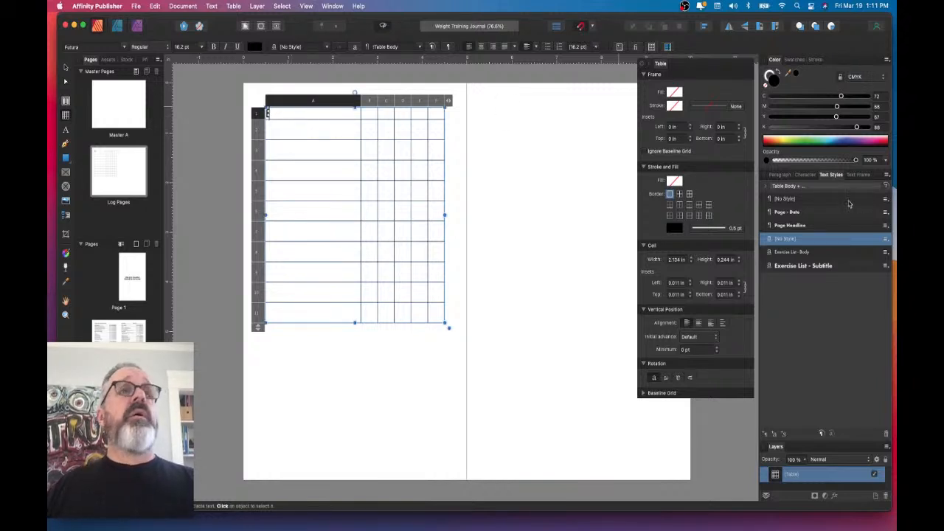
left_click(804, 175)
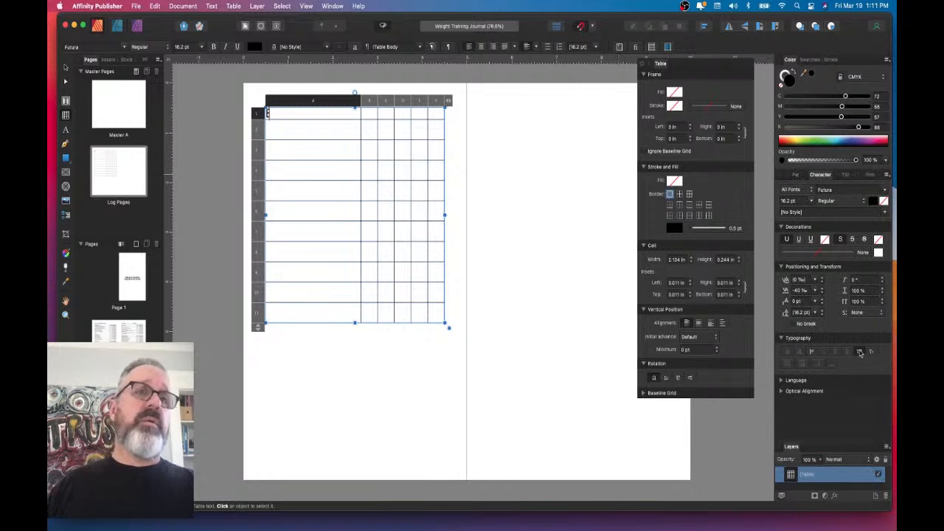
left_click(291, 112)
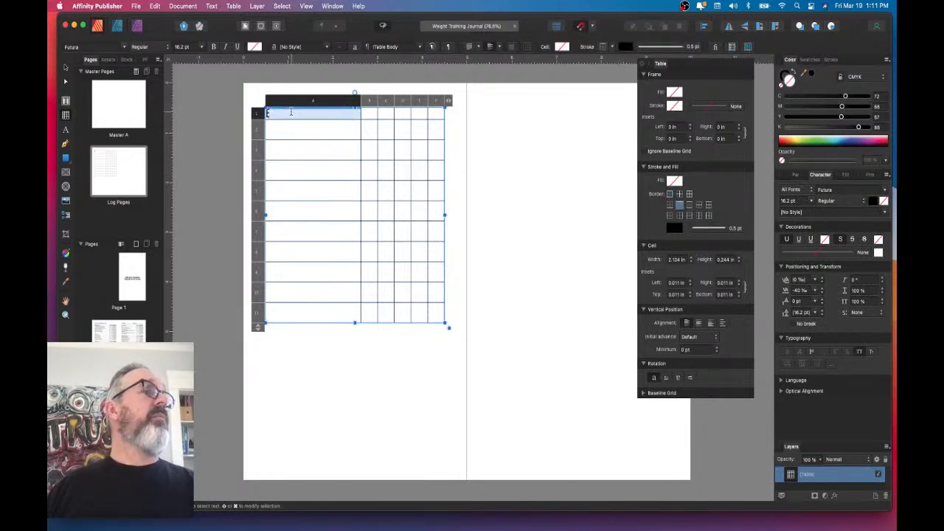
type("EX")
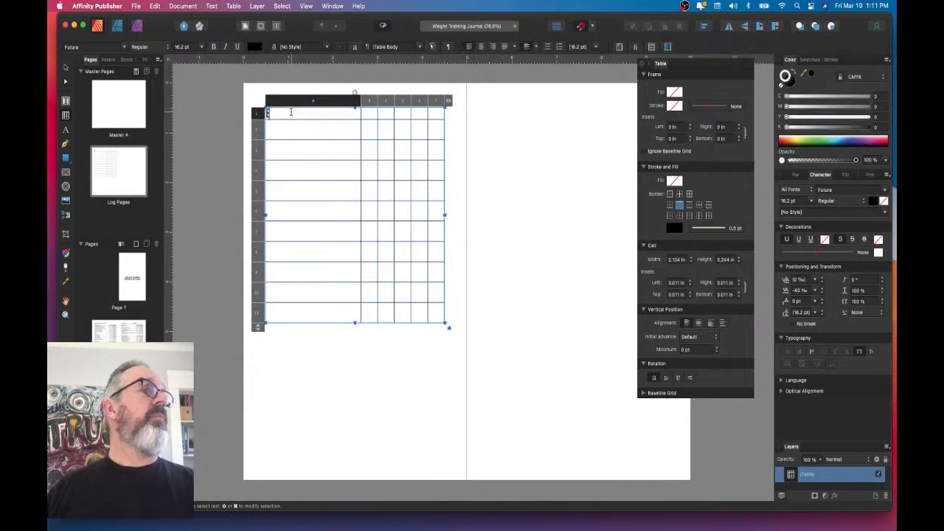
type("ERCISE")
key("Escape")
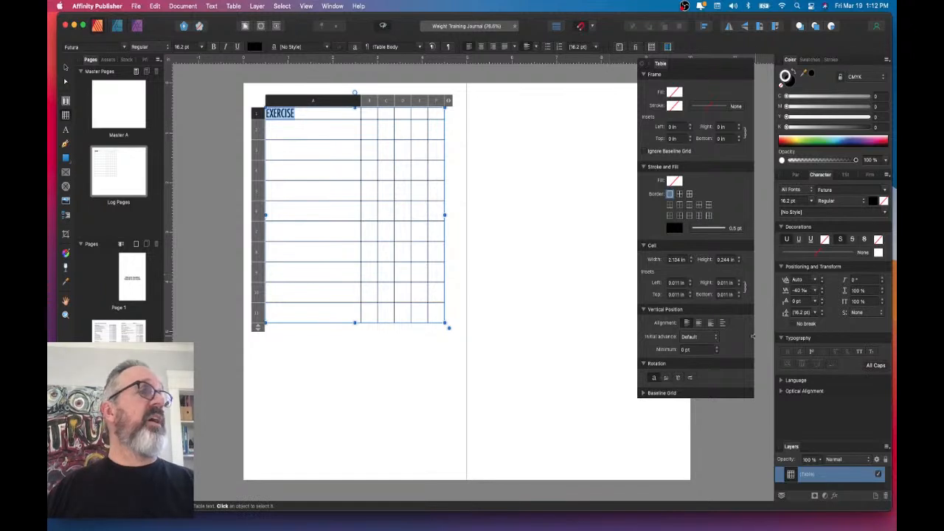
- Replace the first column's heading with "Exercise" without all caps and select the word for formatting
type("Exercise")
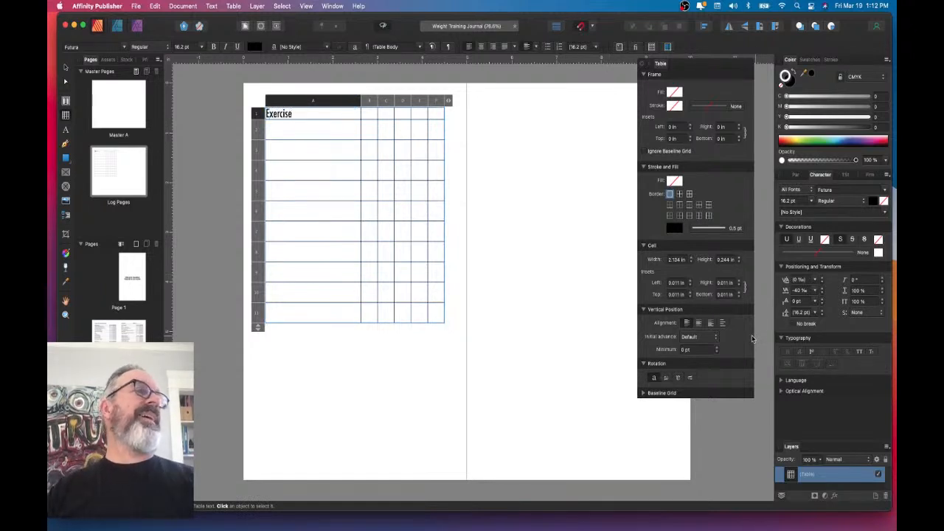
key("Escape")
key("Escape")
left_click(289, 116)
double_click(284, 108)
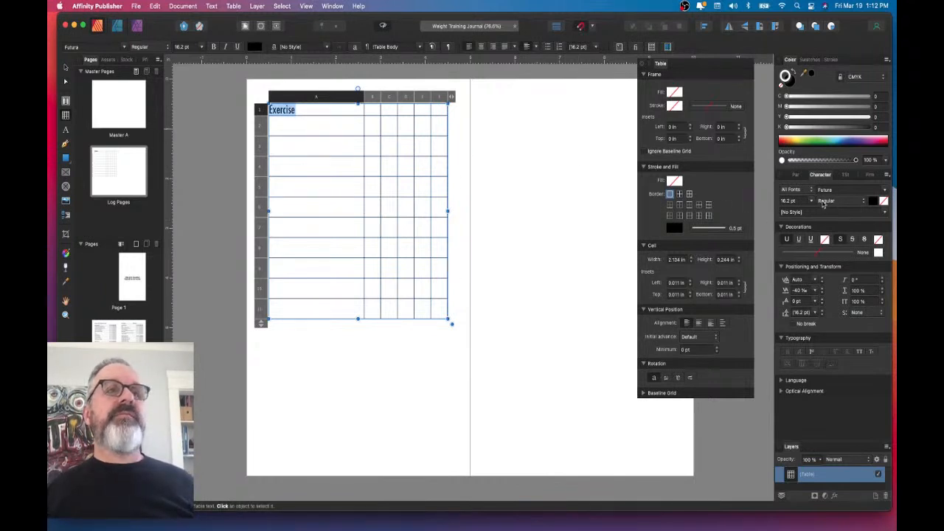
- Duplicate the "Exercise List - Subtitle" text style as a new character style named "Log - Subtitle 1"
left_click(846, 175)
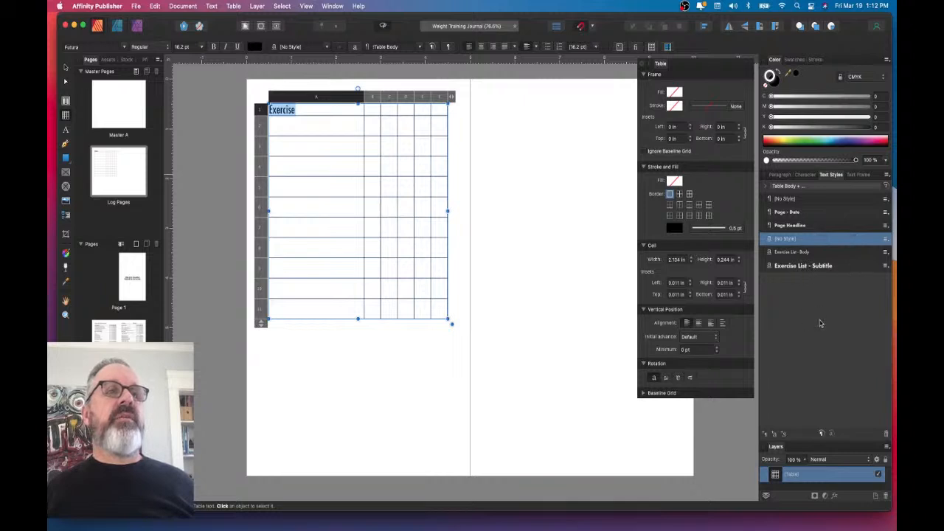
right_click(844, 270)
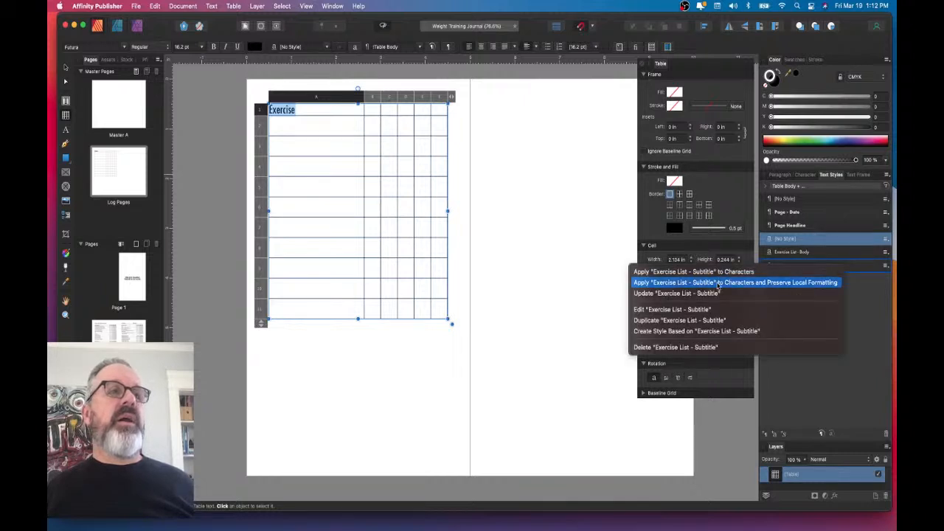
left_click(766, 320)
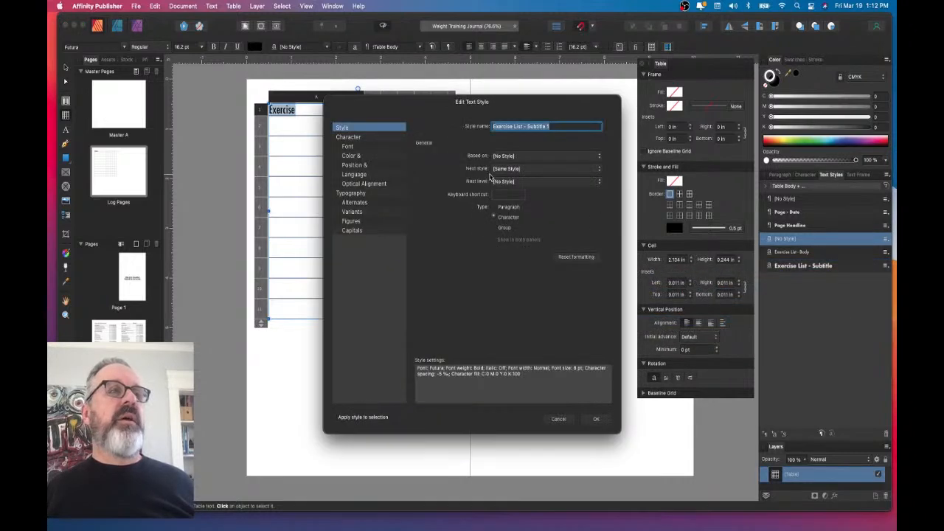
double_click(506, 127)
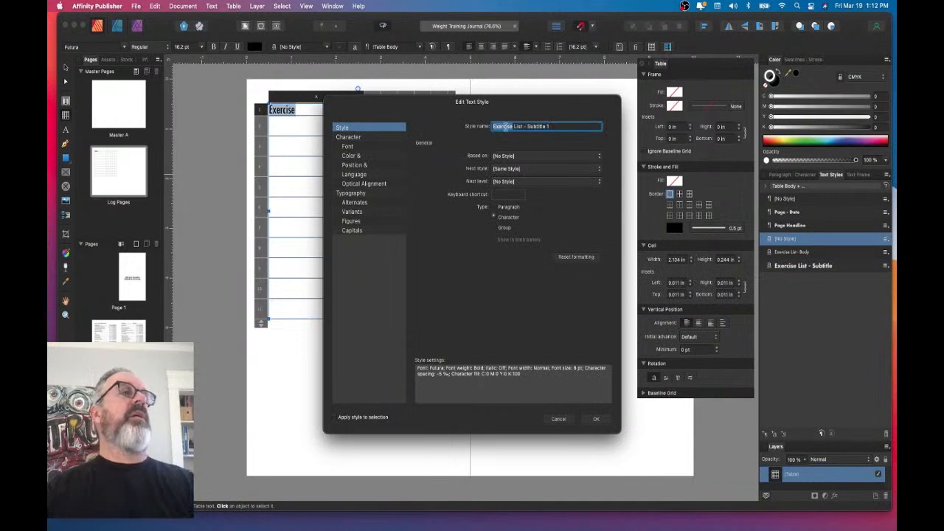
type("Log")
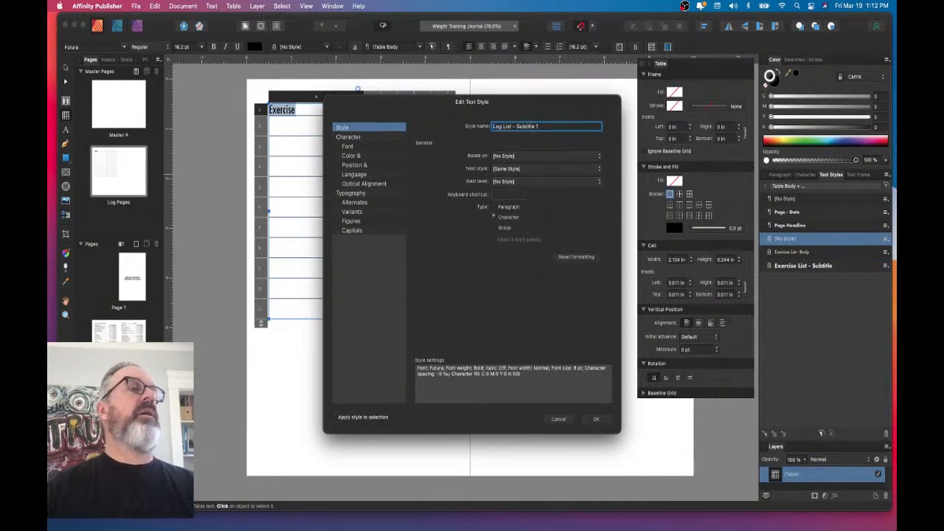
key("BackSpace")
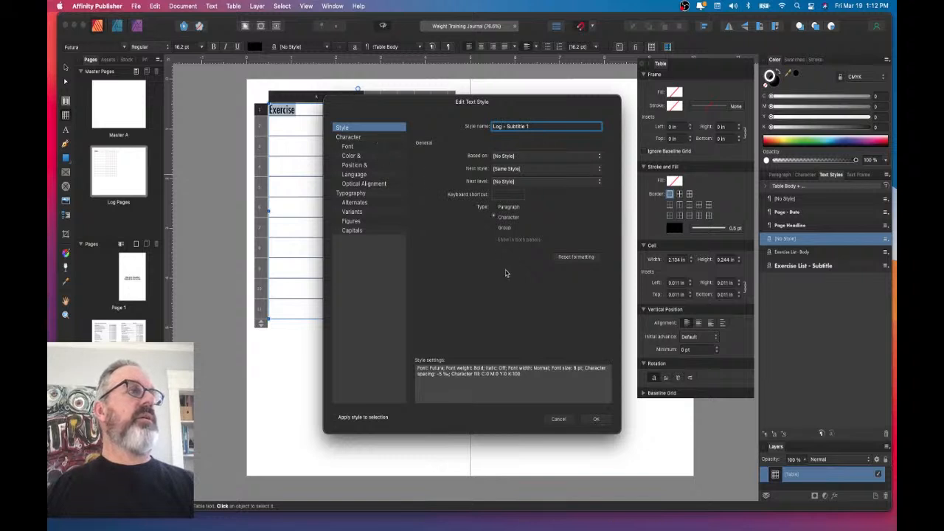
left_click(596, 420)
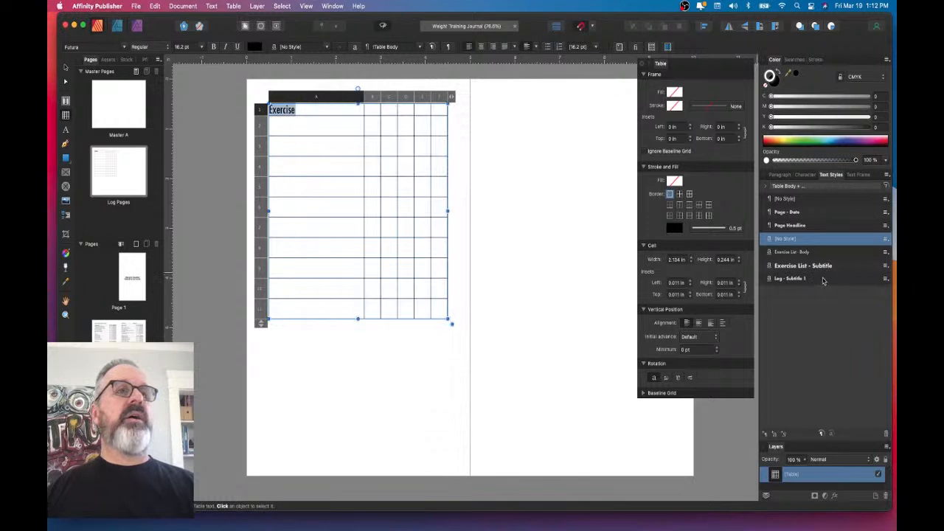
- Apply the "Log - Subtitle 1" style to the Exercise heading and reduce the top row's height to fit the smaller text
left_click(811, 279)
left_click(293, 107)
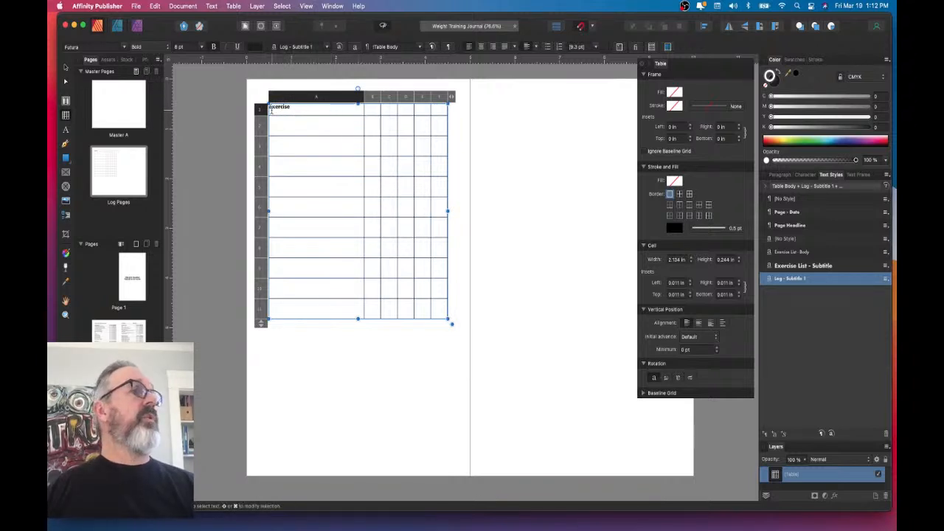
left_click_drag(262, 112, 262, 108)
key("Escape")
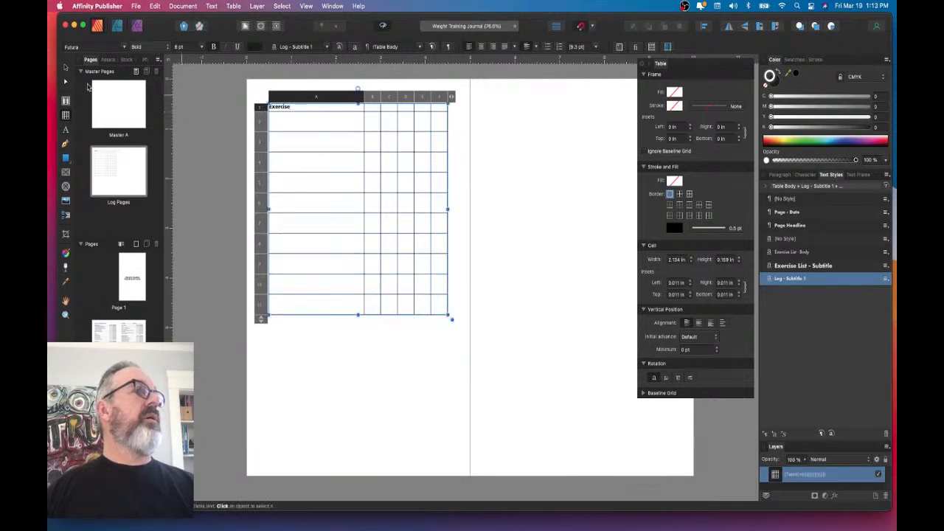
- Enter SET as the heading in the second cell of the table's top row
left_click(491, 186)
key("super+1")
scroll(464, 185, "left", 3)
scroll(464, 185, "up", 1)
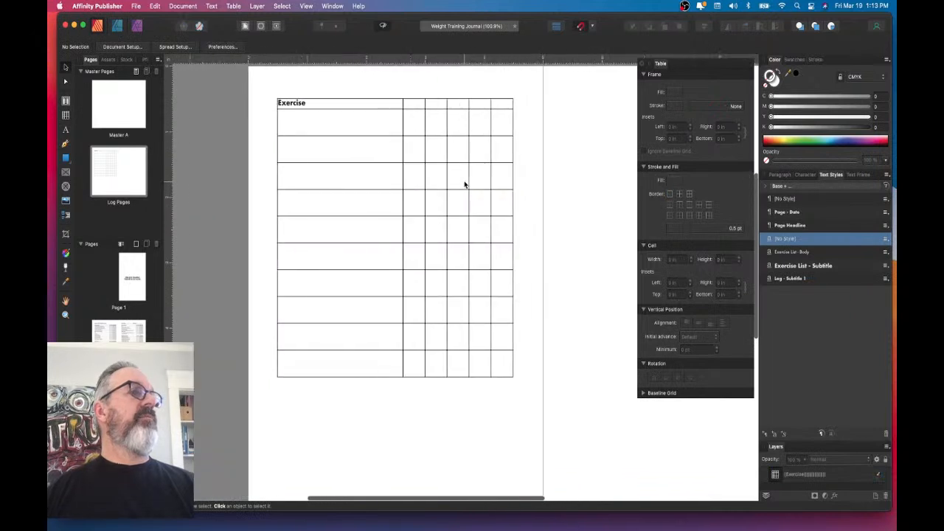
left_click(409, 103)
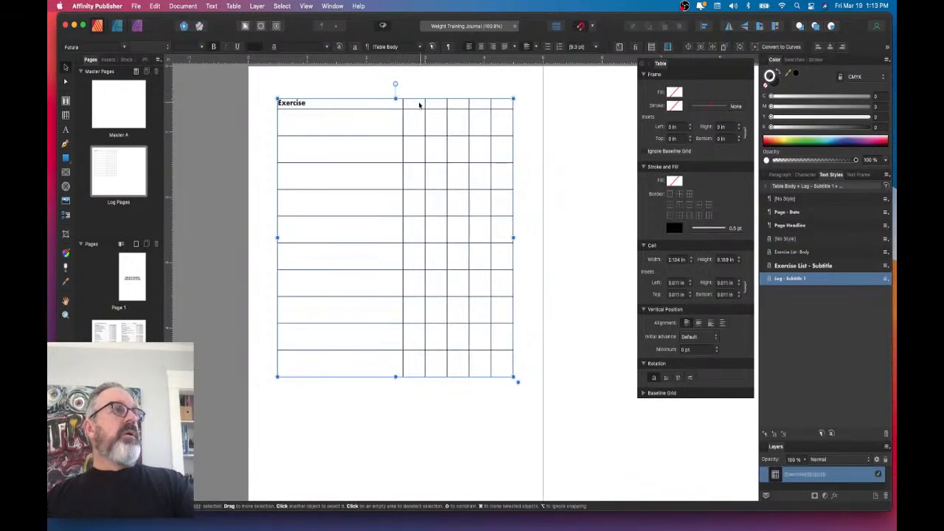
left_click(417, 105)
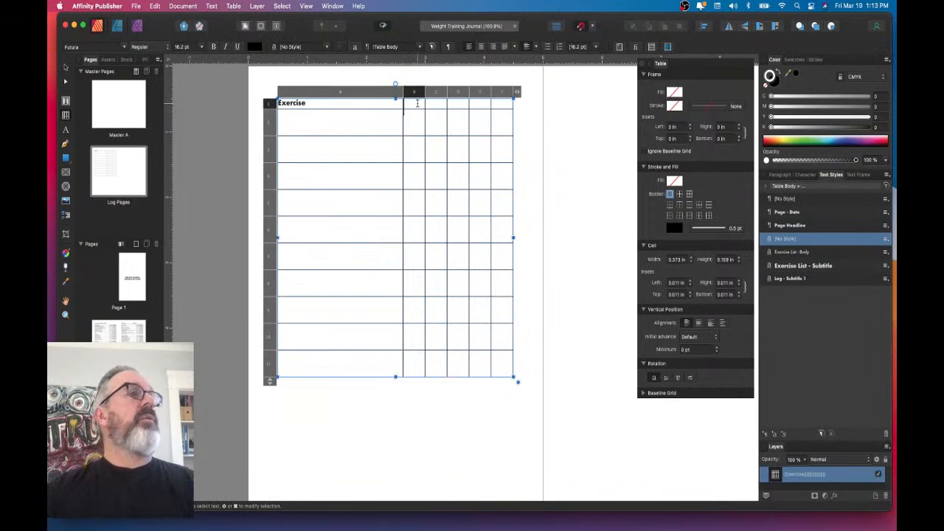
type("SET")
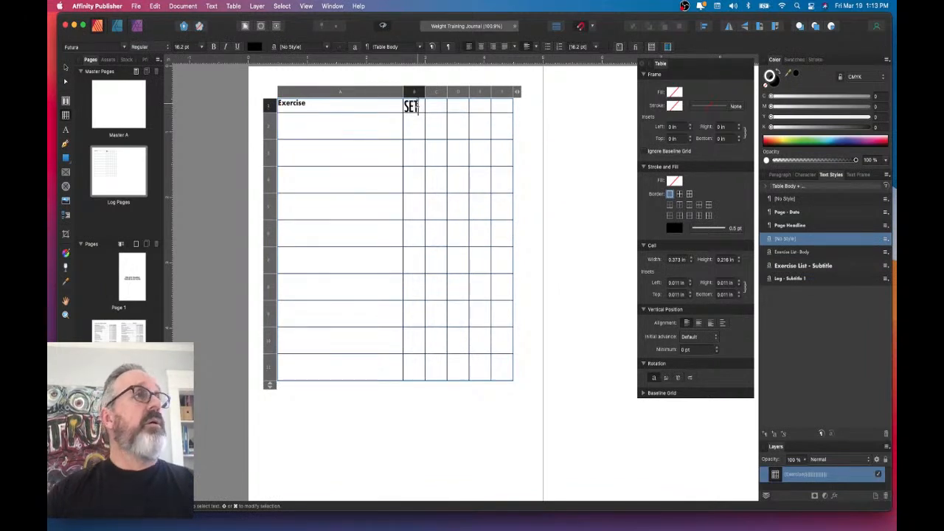
- Apply the "Log - Subtitle 1" style to all cells of the table's top row
left_click_drag(293, 104, 307, 104)
left_click_drag(411, 106, 511, 107)
left_click(811, 278)
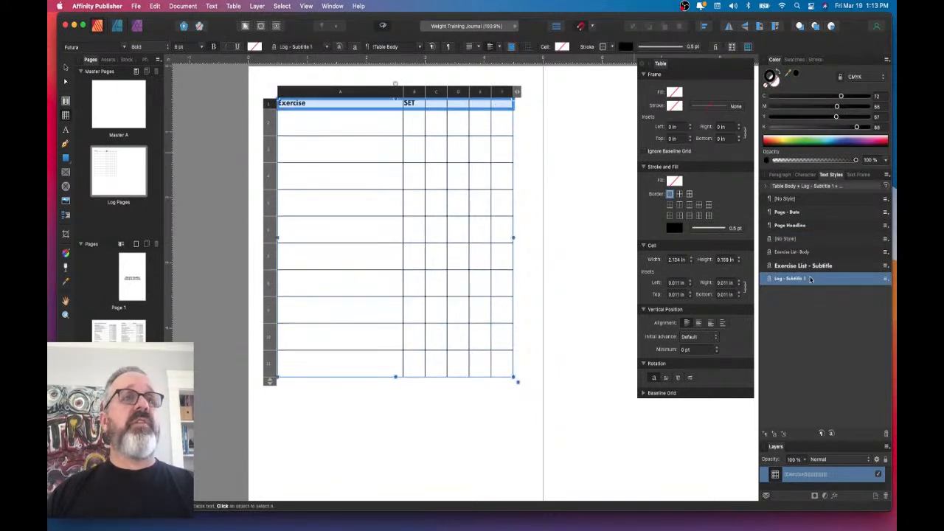
- Turn off all caps for the text of the whole table and complete the second column's heading as "Set 1"
left_click(415, 103)
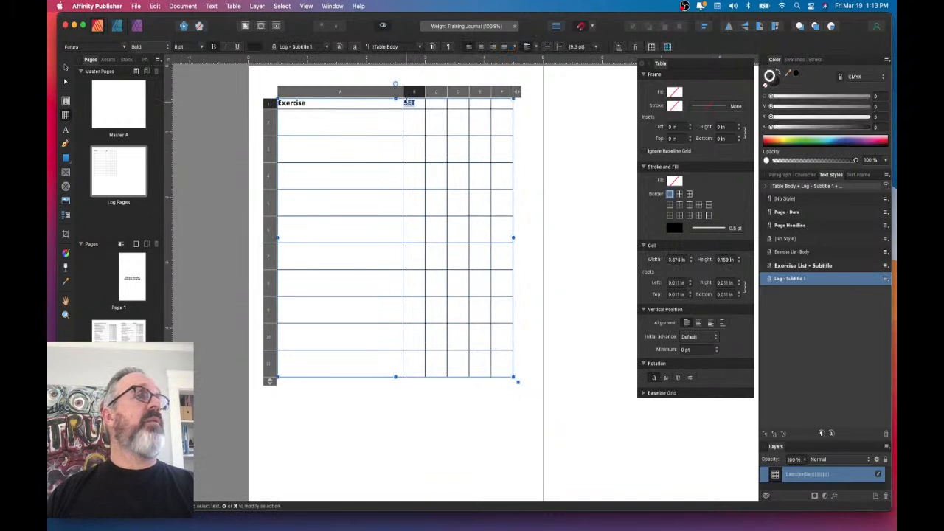
left_click(405, 103)
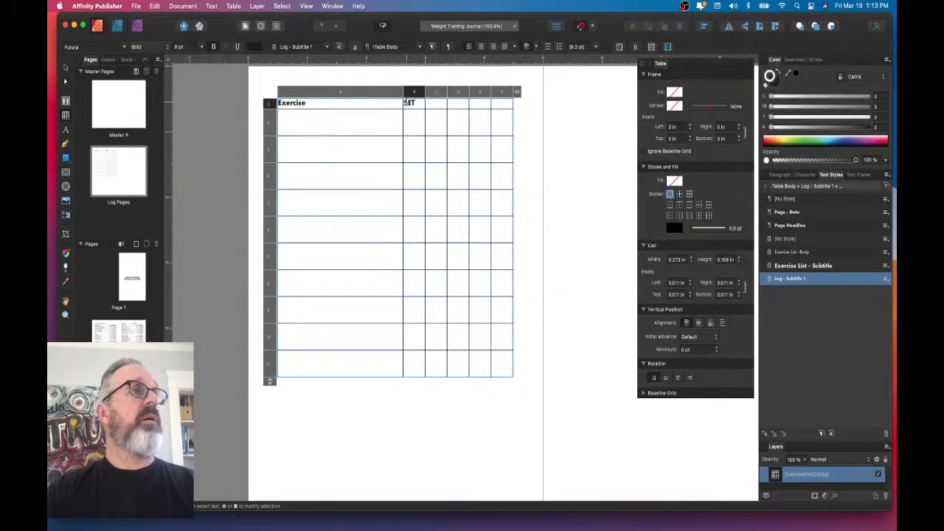
left_click_drag(406, 103, 474, 411)
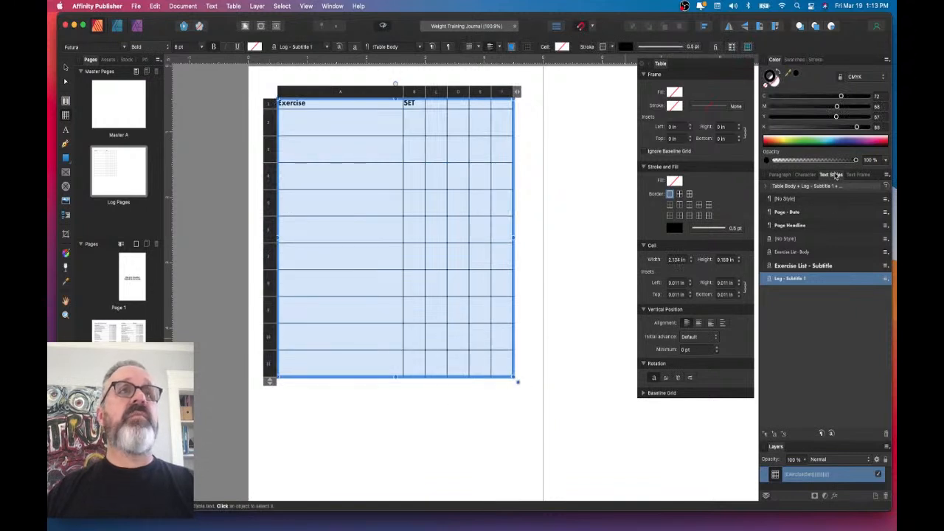
left_click(807, 175)
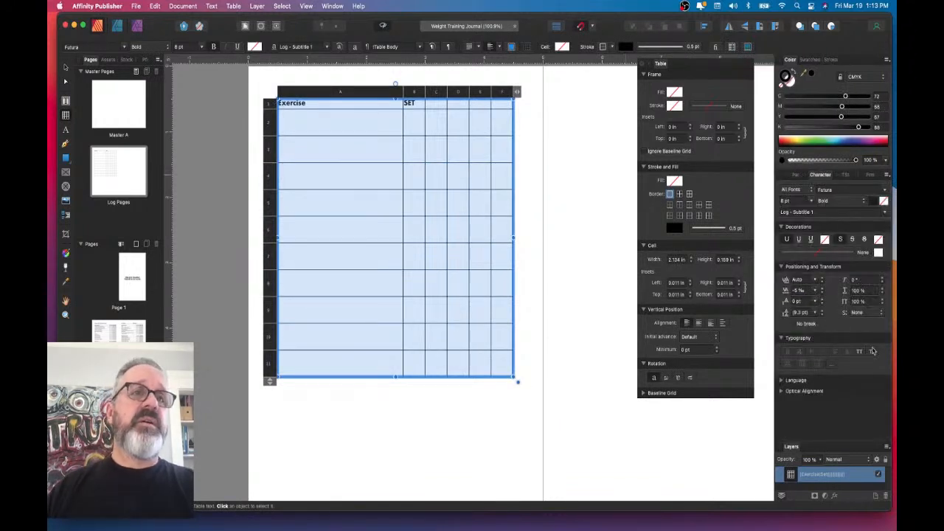
left_click(860, 352)
left_click(860, 352)
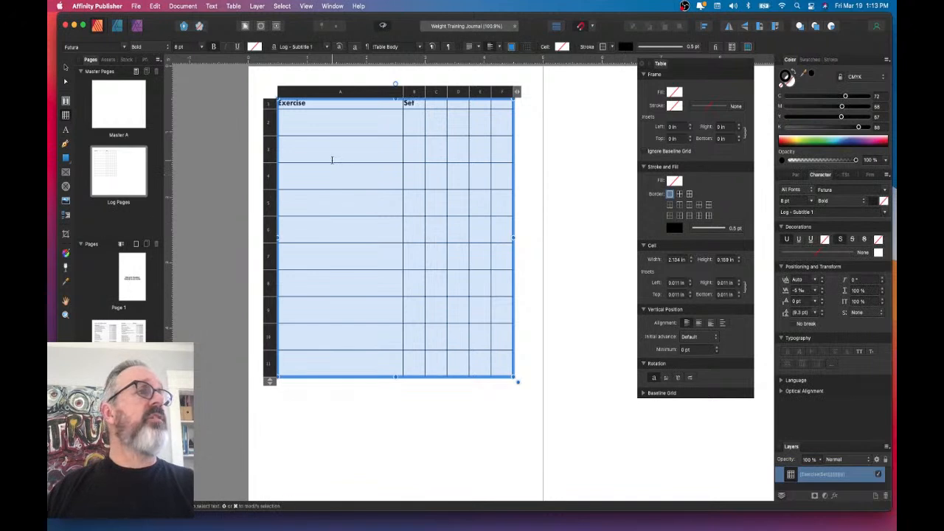
left_click(415, 103)
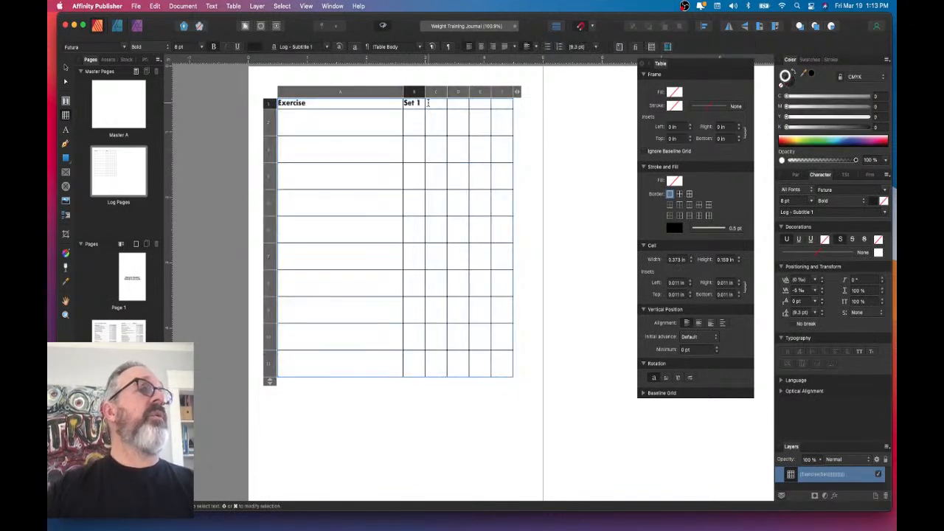
triple_click(427, 104)
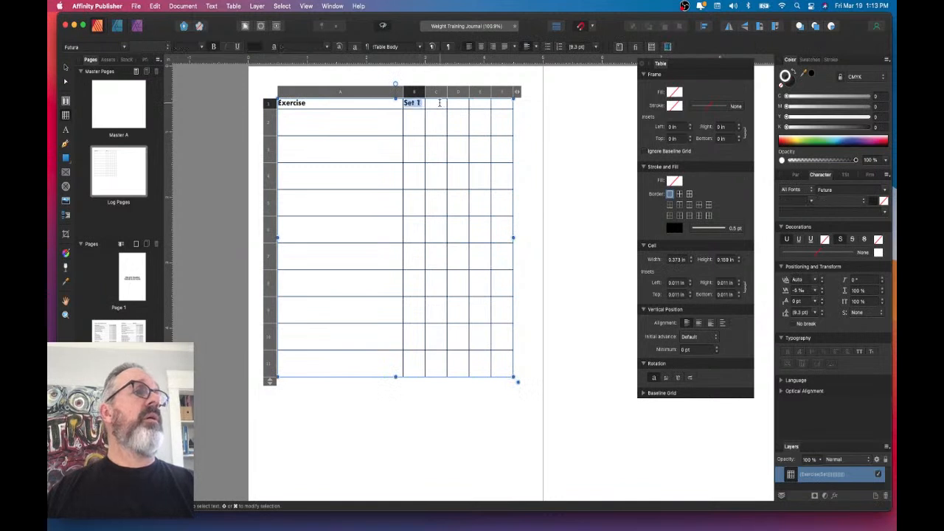
left_click(440, 103)
type("/")
left_click(455, 104)
double_click(433, 104)
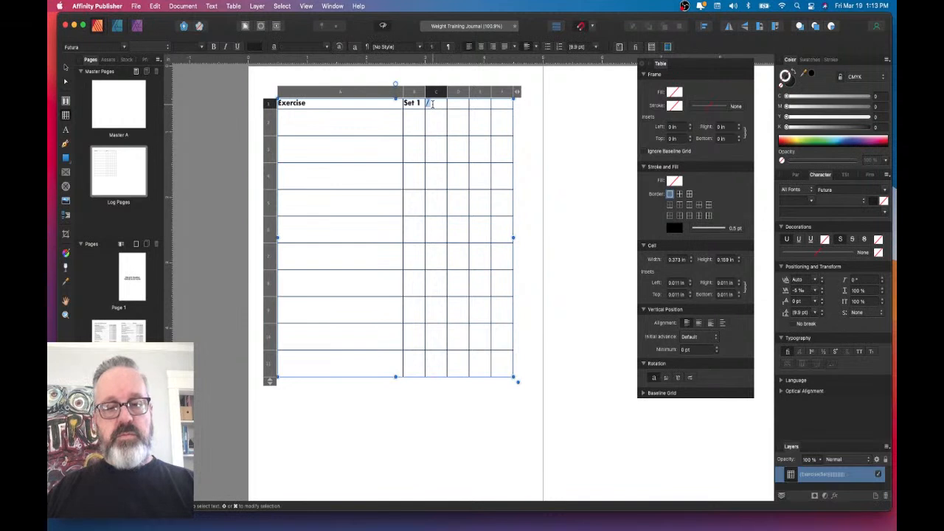
- Copy the "Set 1" heading into the four remaining heading cells of the top row, replacing the stray slash
triple_click(409, 104)
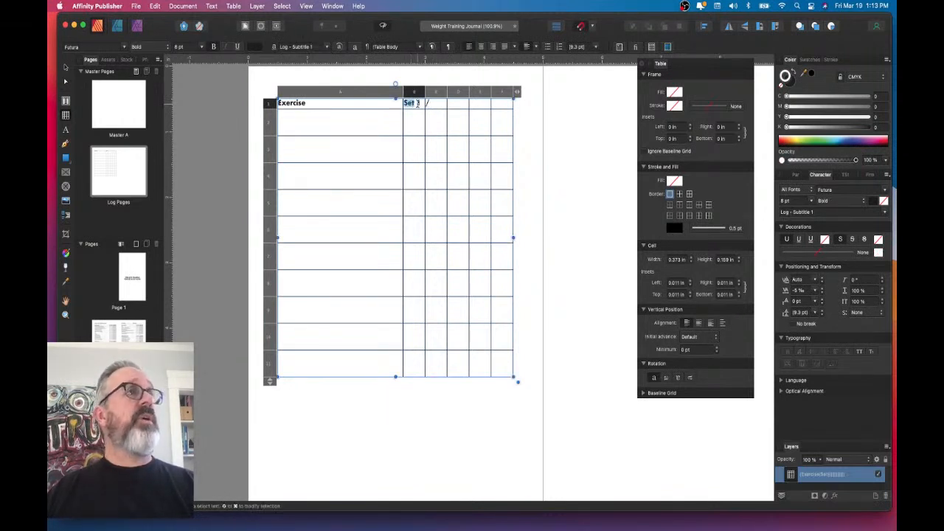
mouse_move(421, 103)
left_mouse_down()
mouse_move(383, 103)
mouse_move(405, 104)
left_mouse_up()
key("super+c")
left_click(422, 103)
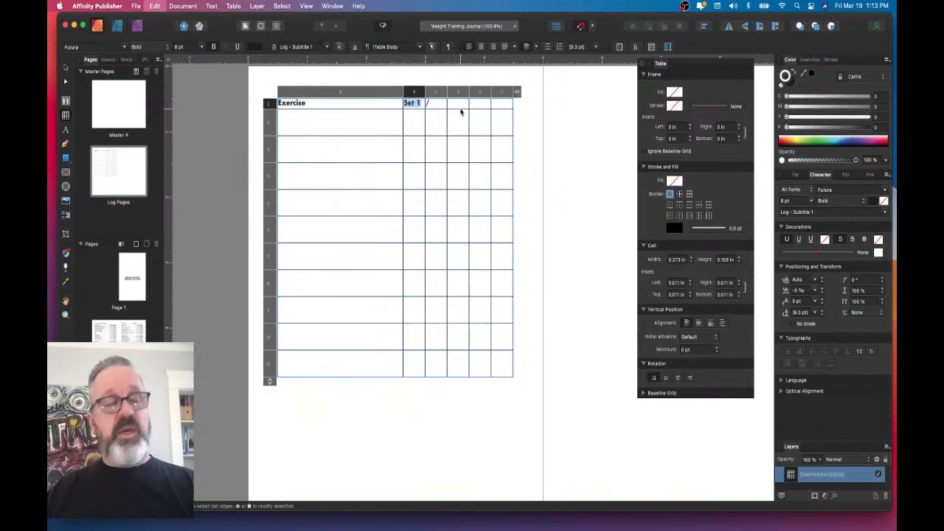
left_click(436, 102)
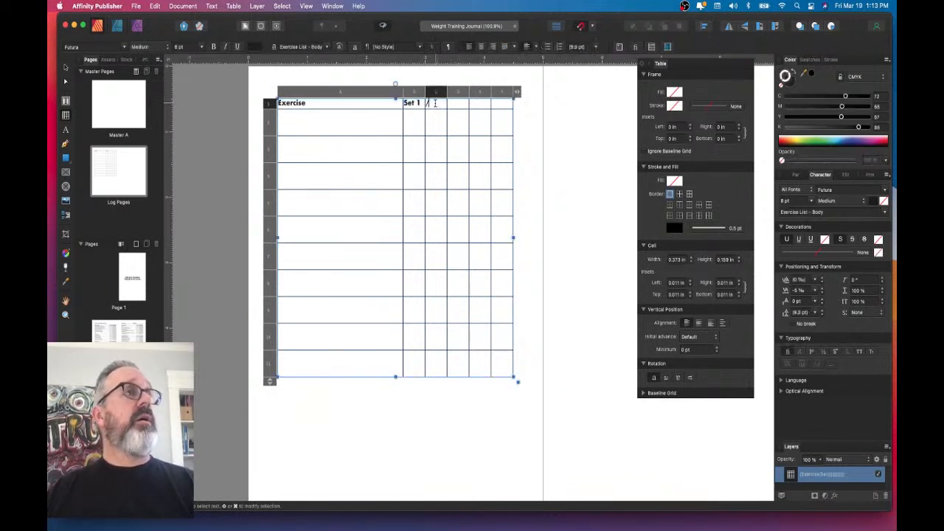
left_click(433, 103)
key("super+v")
left_click(462, 103)
key("super+v")
left_click(483, 103)
key("super+v")
left_click(504, 104)
key("super+v")
- Renumber the headings of the last four columns as Set 2, Set 3, Set 4 and Set 5
left_click(441, 104)
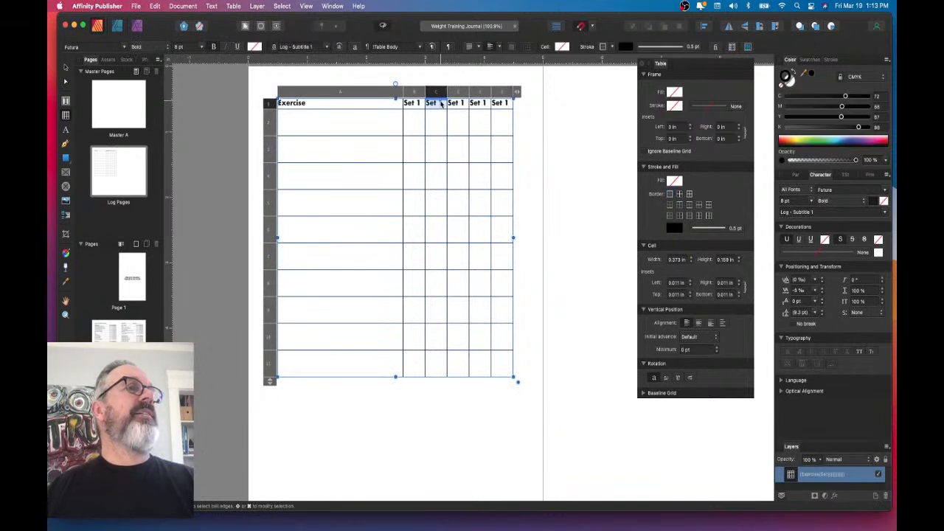
left_click(447, 104)
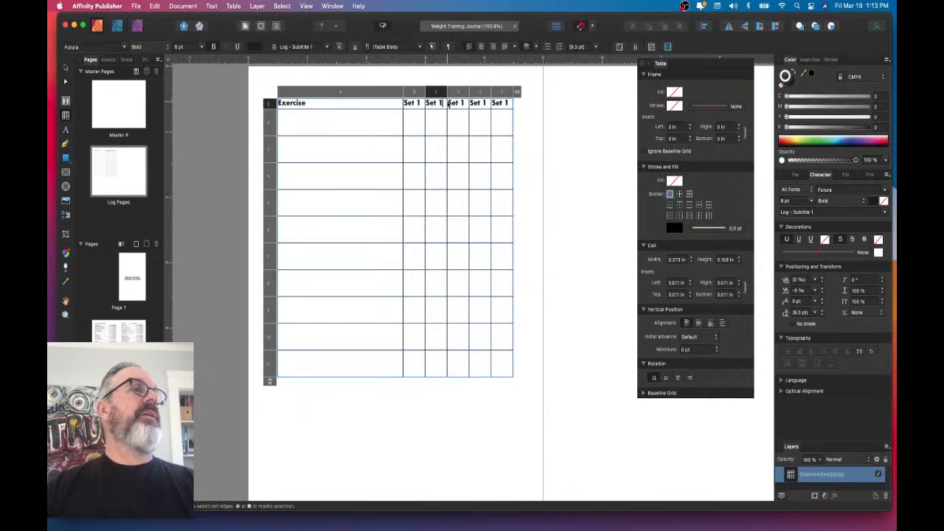
key("Tab")
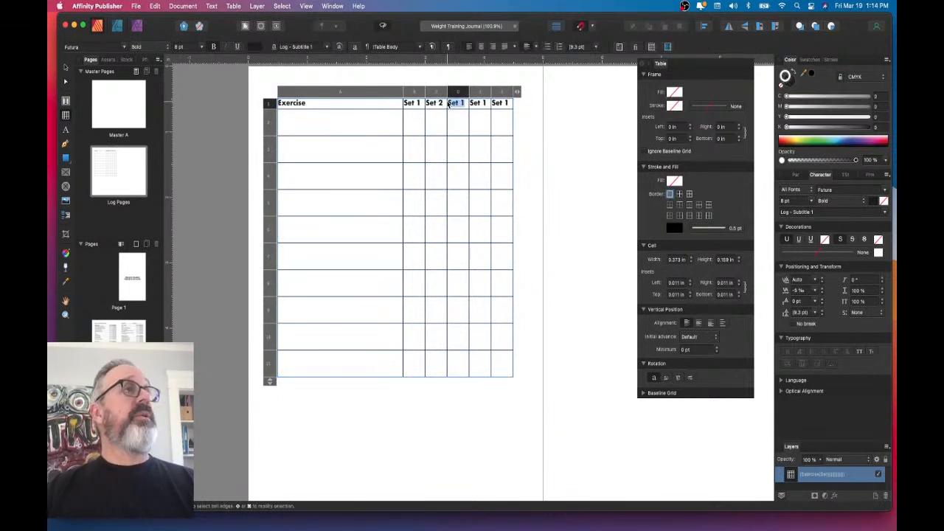
type("Set")
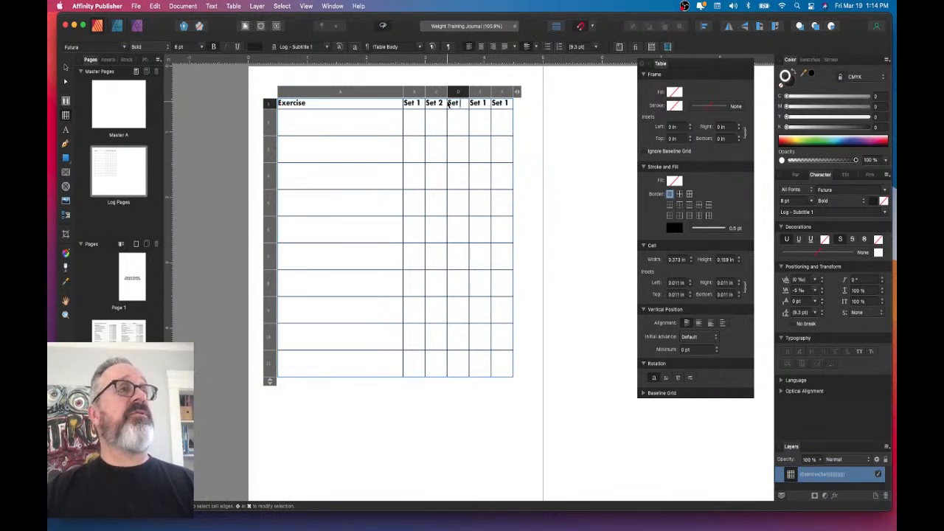
key("Tab")
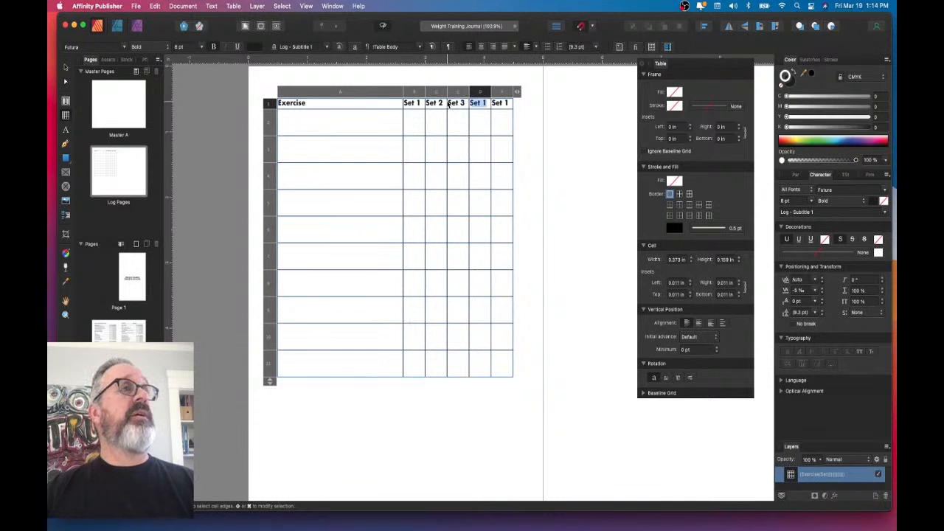
type("Set 4")
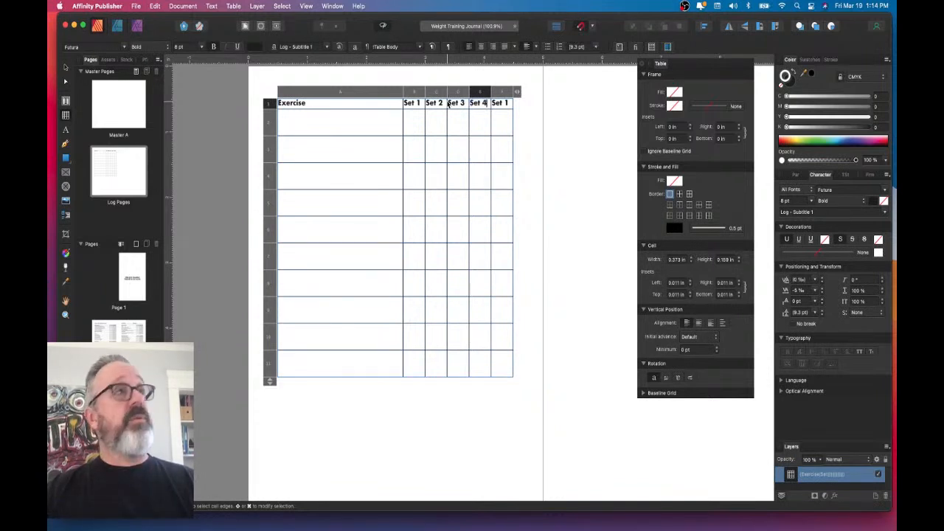
key("Tab")
type("Set")
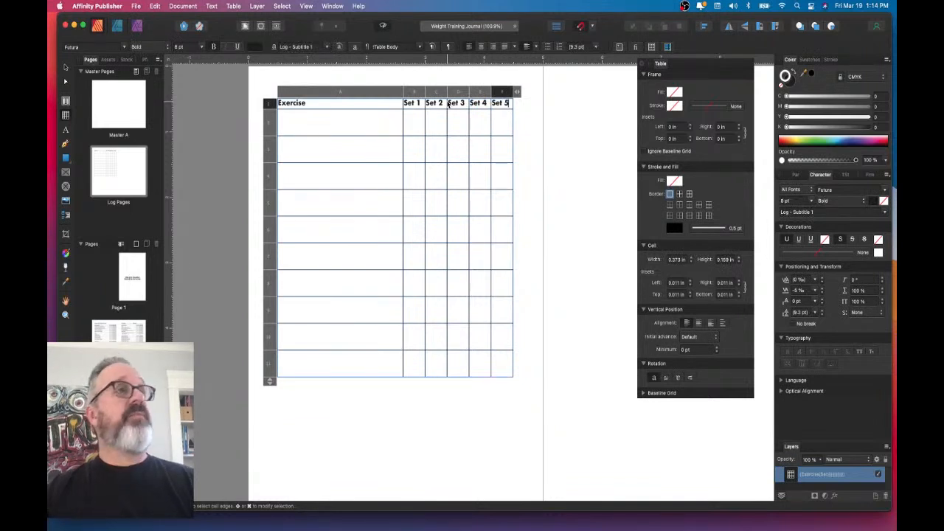
- Center the text of the five Set columns horizontally and vertically in their cells
key("Escape")
left_click_drag(416, 93, 524, 96)
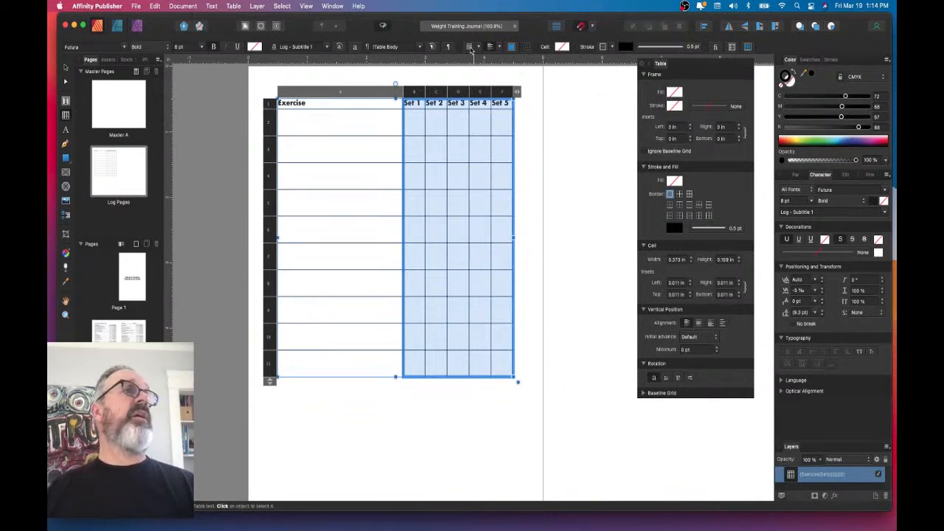
left_click(473, 48)
left_click(451, 71)
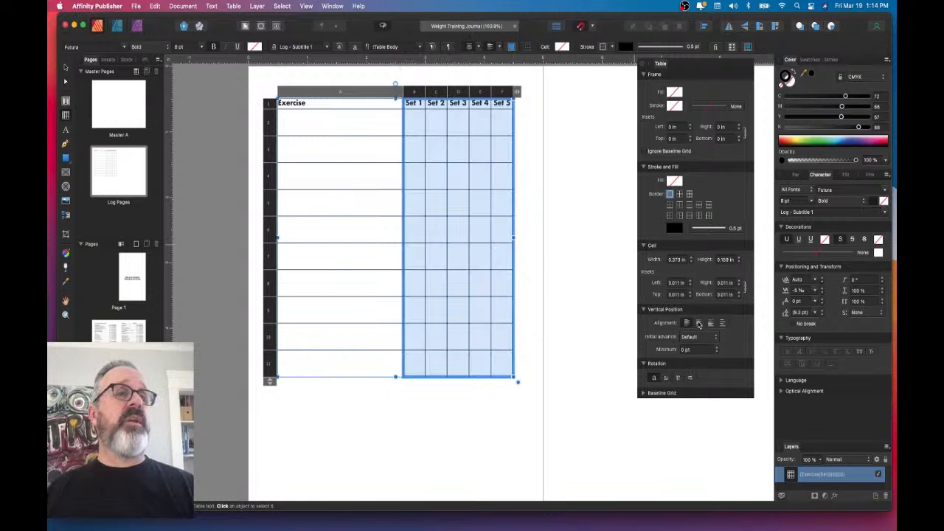
left_click(699, 325)
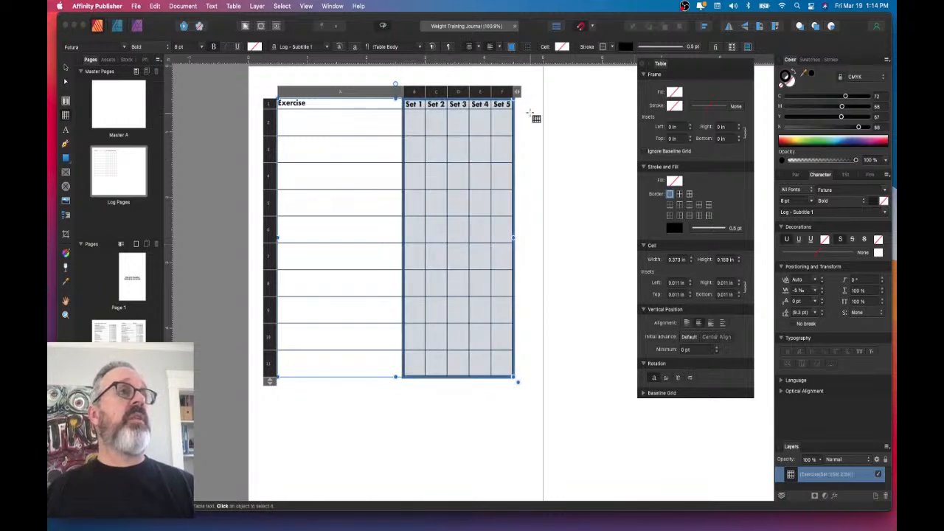
- Center the "Exercise" heading vertically in its cell in the table's top row
left_click(528, 110)
left_click(280, 106)
left_click(292, 103)
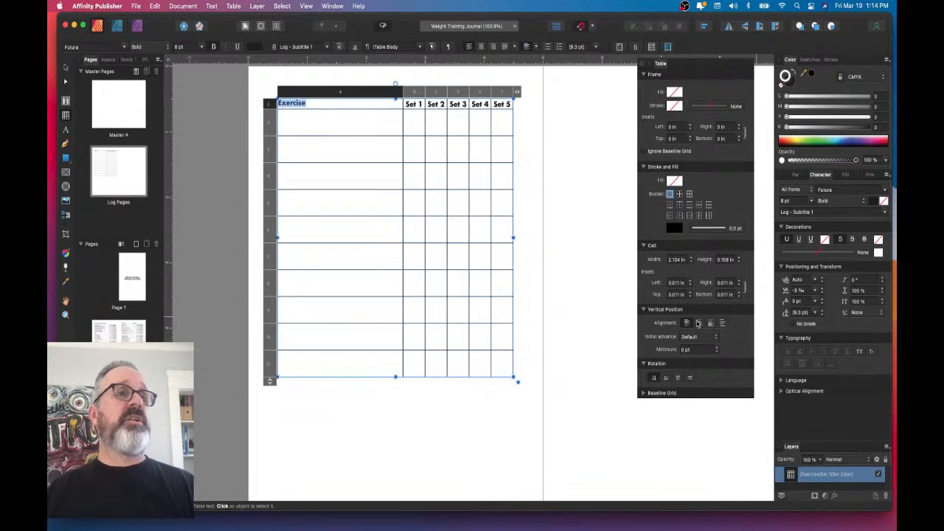
left_click(697, 323)
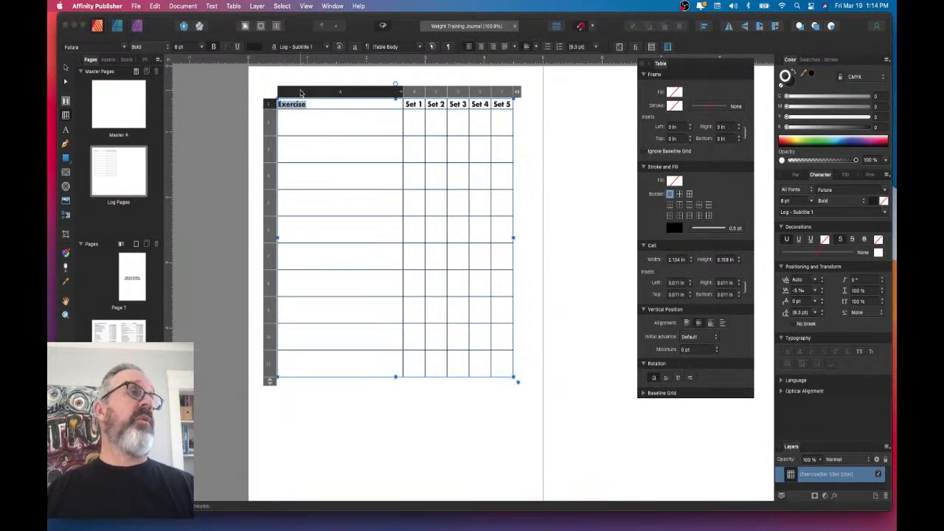
left_click(324, 103)
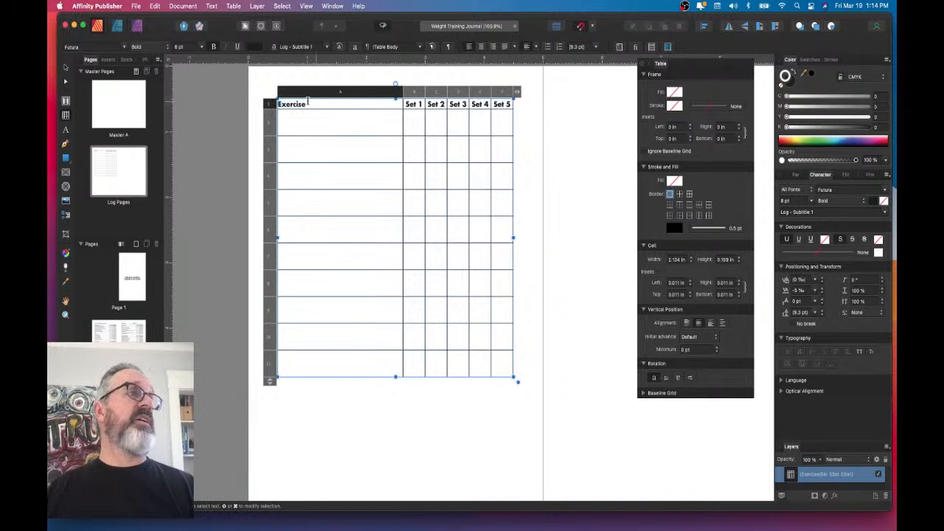
left_click(177, 97)
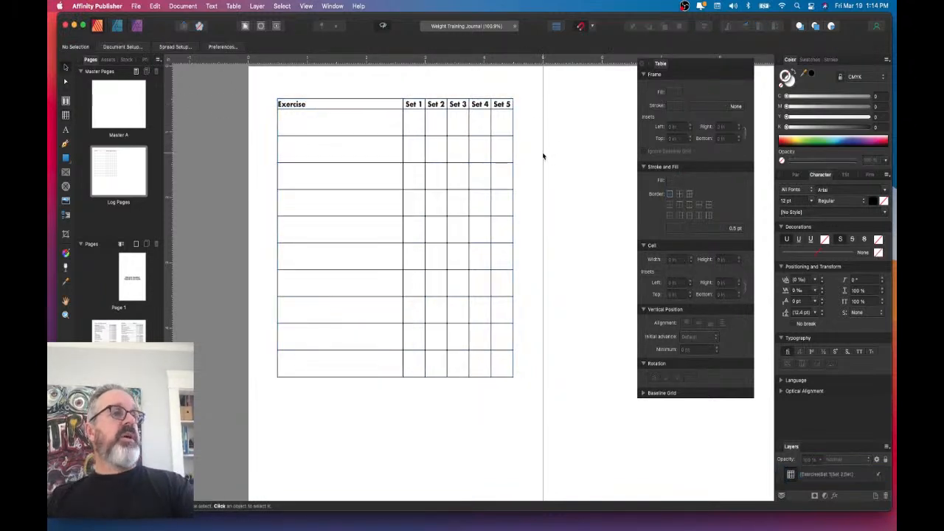
- Duplicate the log table and place the copy directly below the original on the left page, aligned with its edges
left_click(449, 243)
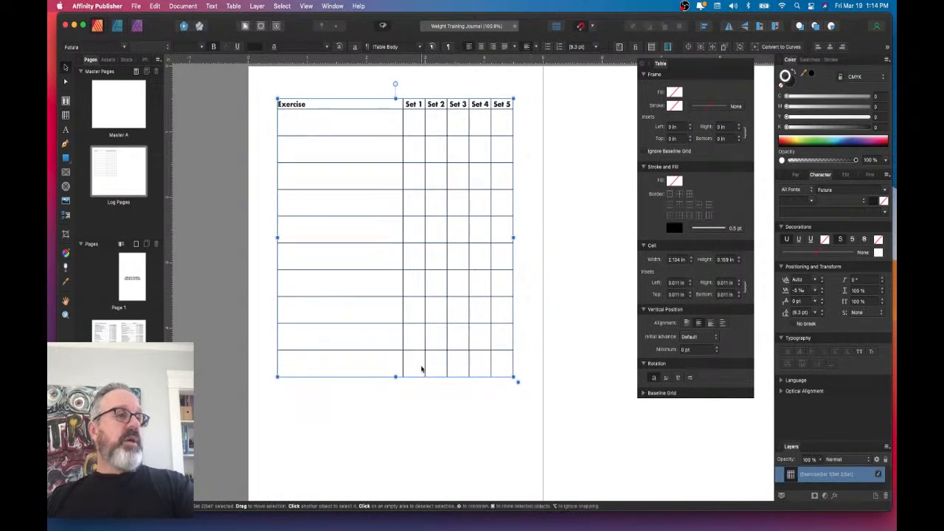
left_click(441, 388)
key("cmd+z")
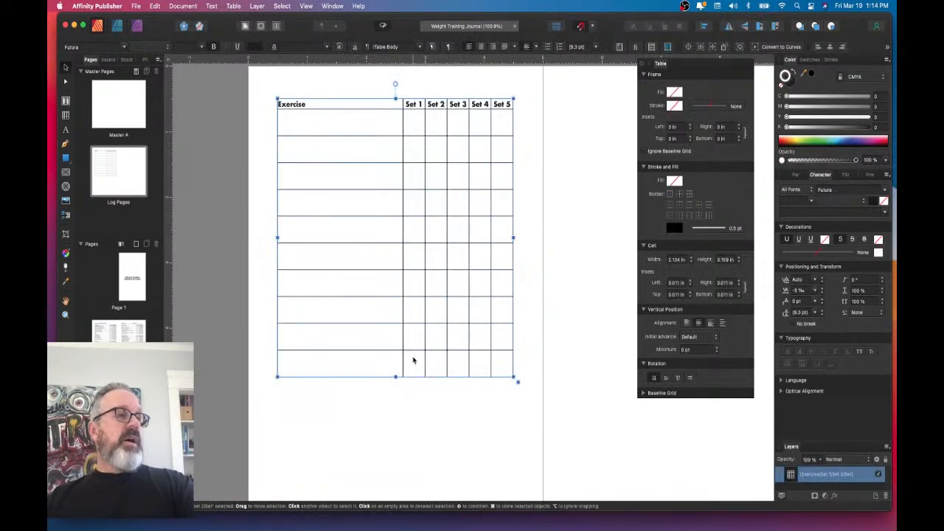
scroll(412, 369, "down", 5)
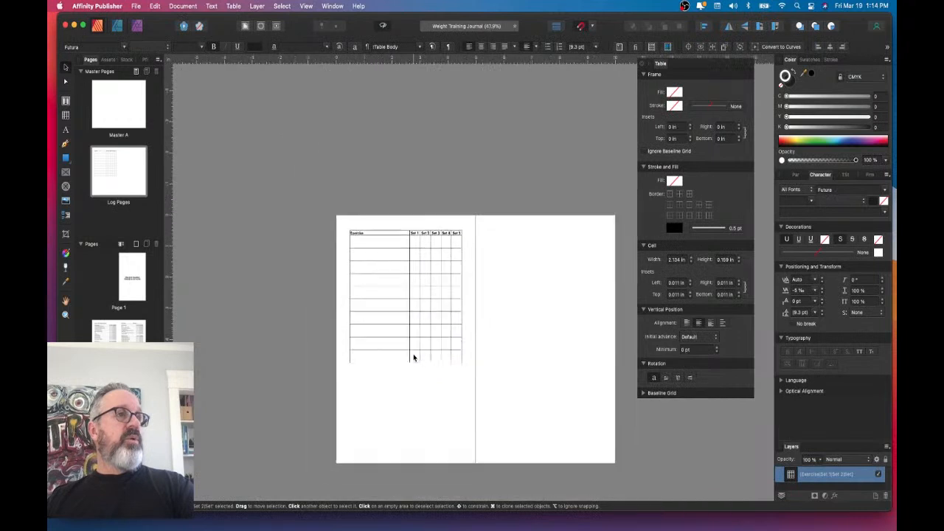
left_click_drag(408, 315, 406, 453)
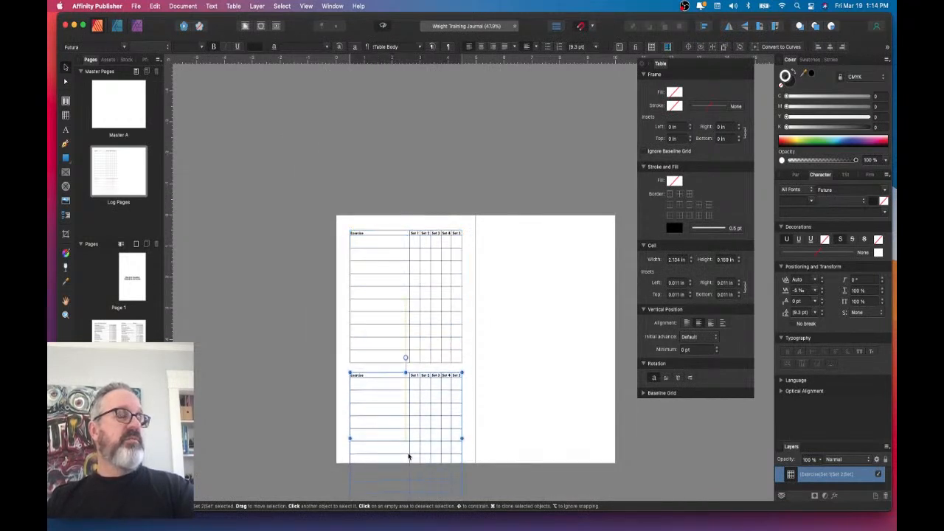
scroll(474, 394, "down", 4)
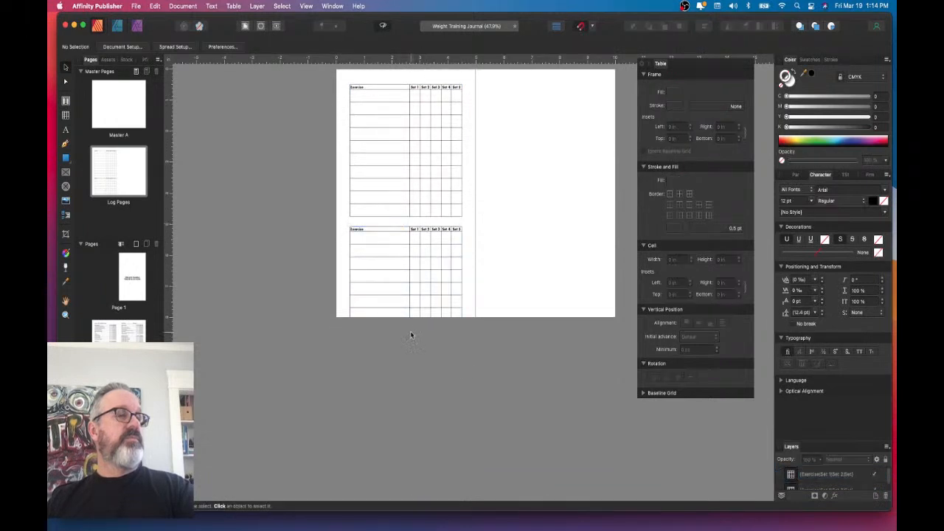
- Remove rows from the bottom of the lower table until seven rows remain, including the heading row
left_click(425, 290)
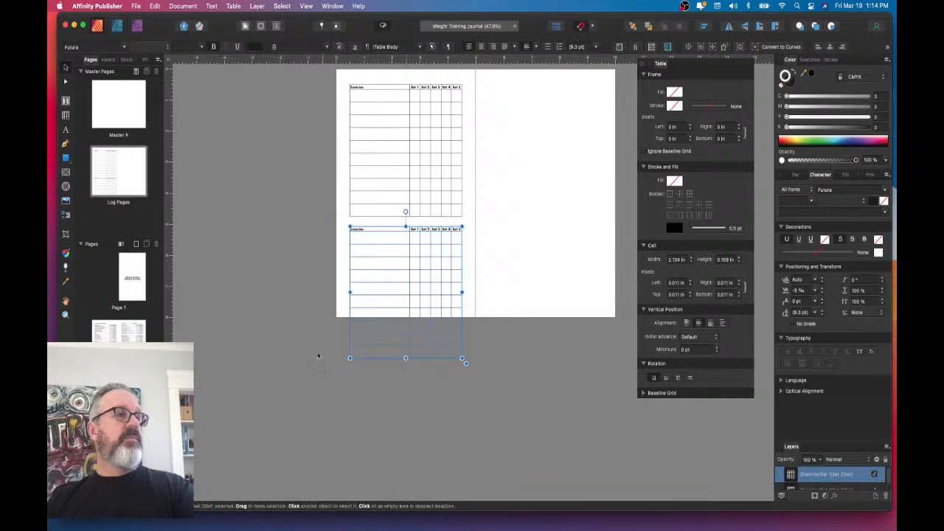
double_click(376, 287)
left_click_drag(340, 361, 344, 312)
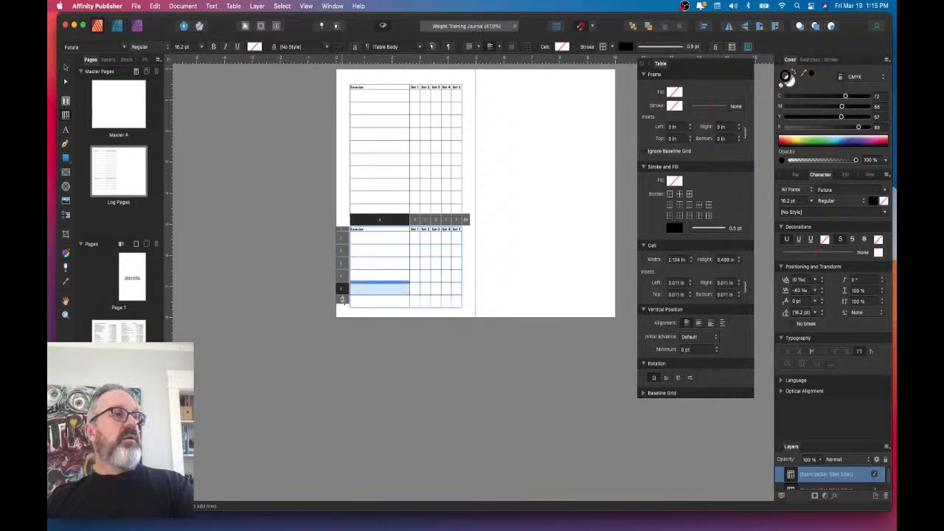
- Replace the "Exercise" heading of the lower table with "Cardio"
left_click(365, 232)
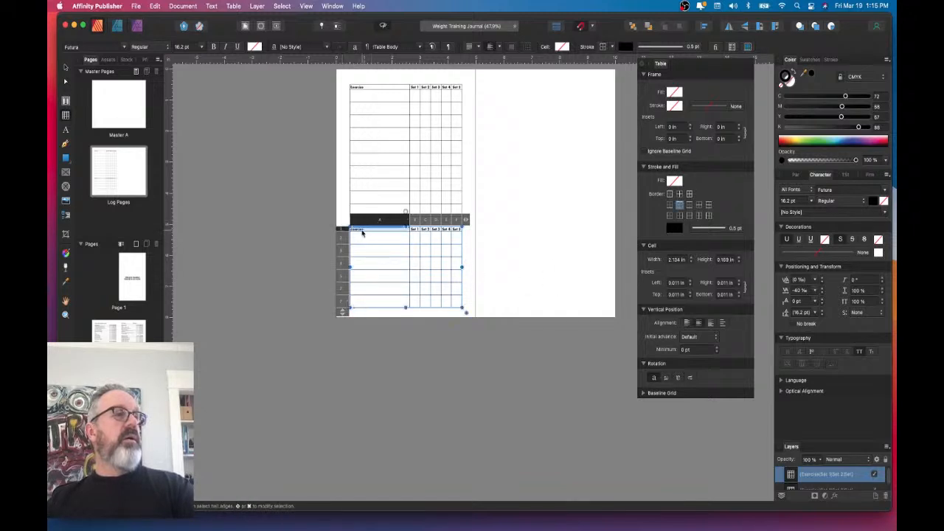
left_click(364, 232)
scroll(364, 232, "up", 3)
double_click(361, 205)
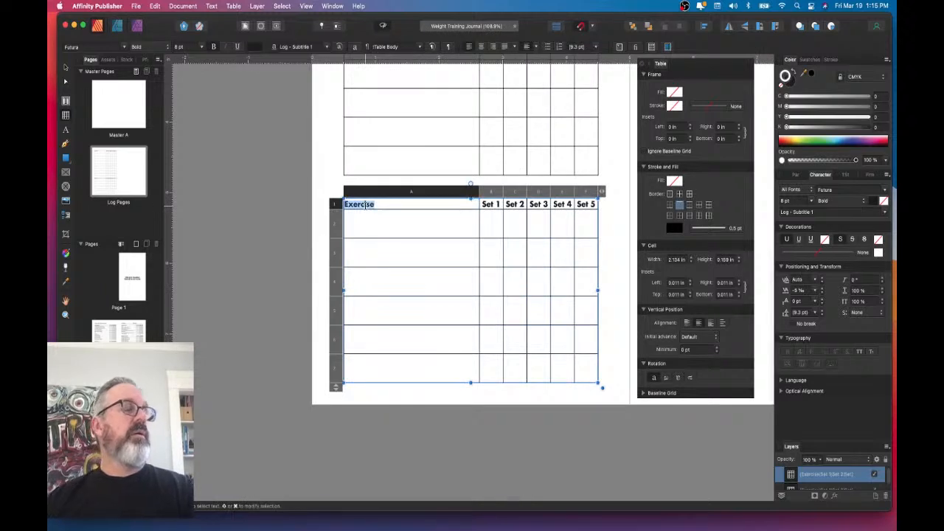
type("Cardio")
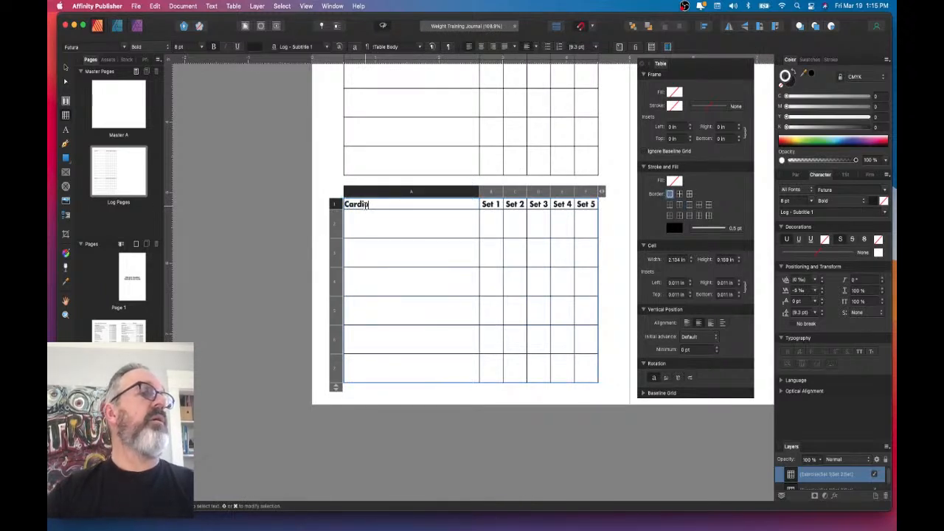
- Delete the Set 5 column from the Cardio table
left_click_drag(489, 204, 540, 238)
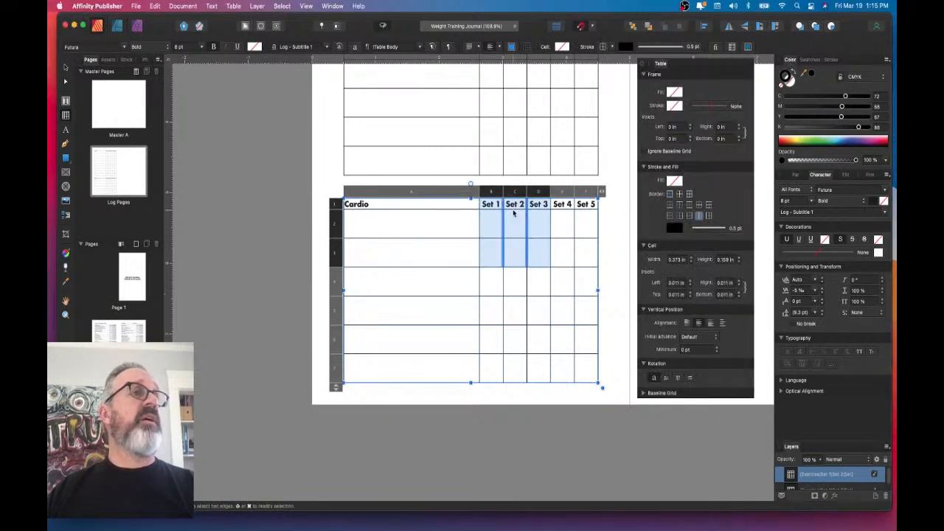
left_click(587, 191)
right_click(587, 193)
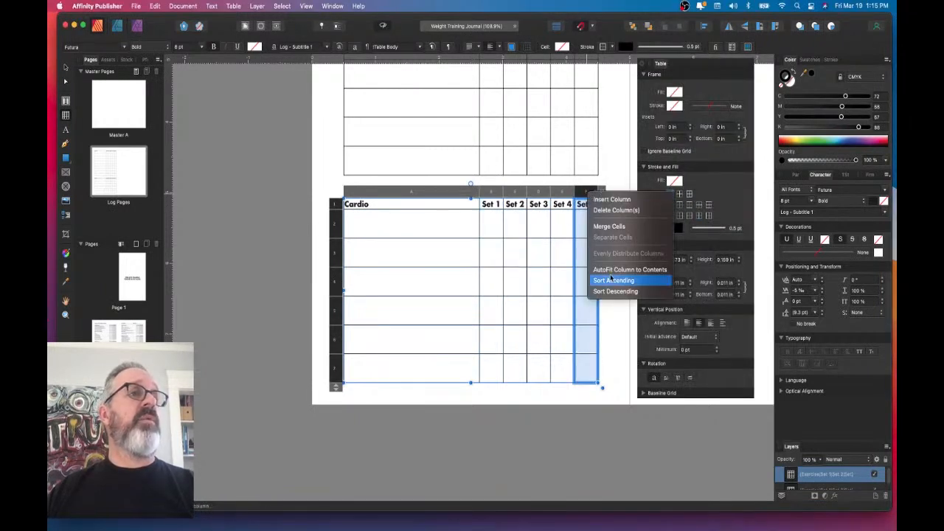
left_click(622, 211)
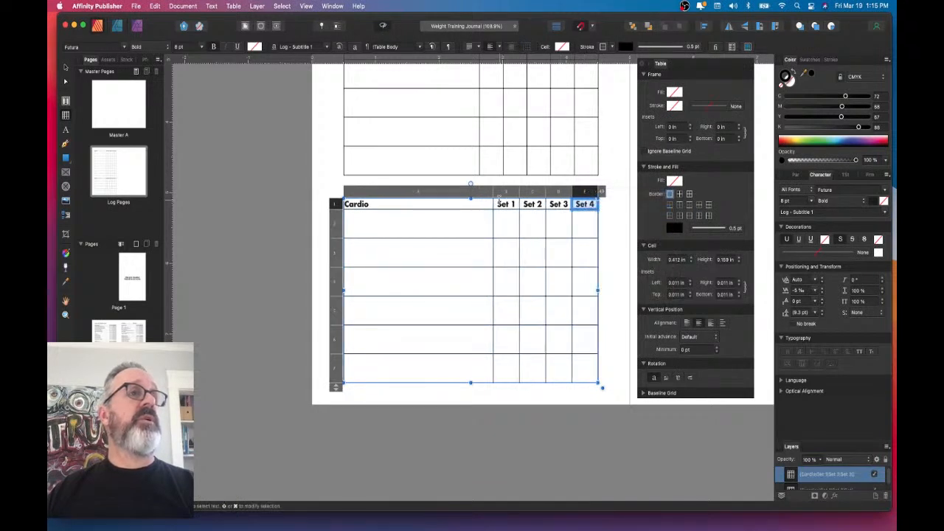
- Widen the Cardio table's Set 1 column leftward to about 1.11 in and change its heading to "Time"
left_click_drag(493, 192, 449, 191)
left_click(476, 204)
double_click(476, 203)
key("BackSpace")
type("Time")
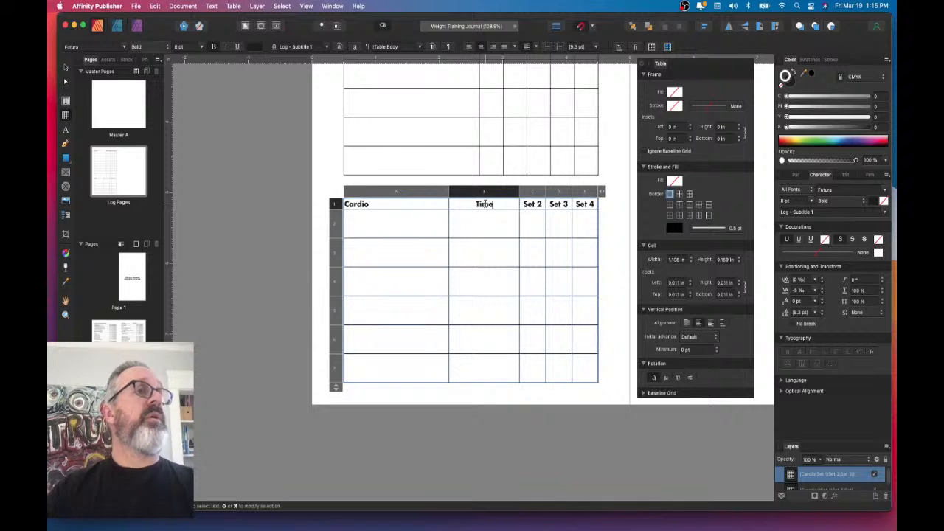
- Change the Set 2 and Set 3 headings of the Cardio table to "Distance" and "Intensity"
left_click(528, 205)
double_click(528, 204)
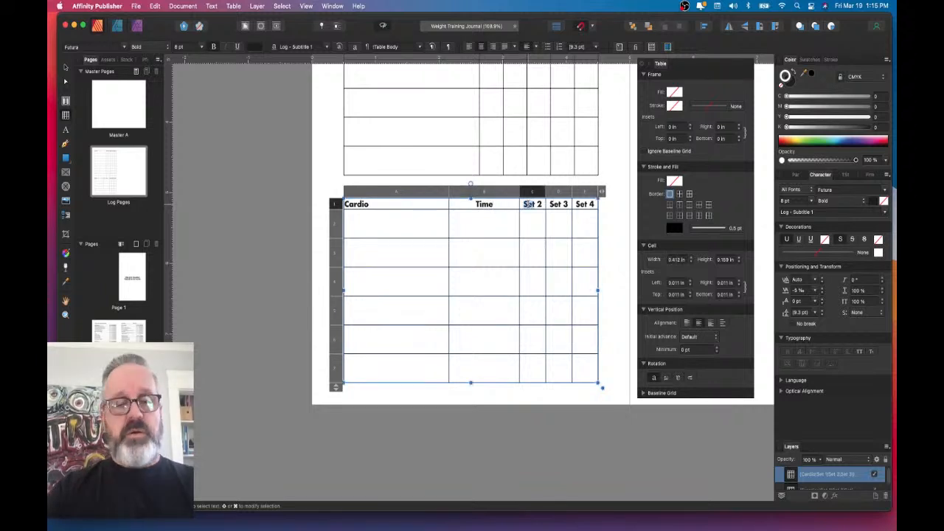
type("Distance")
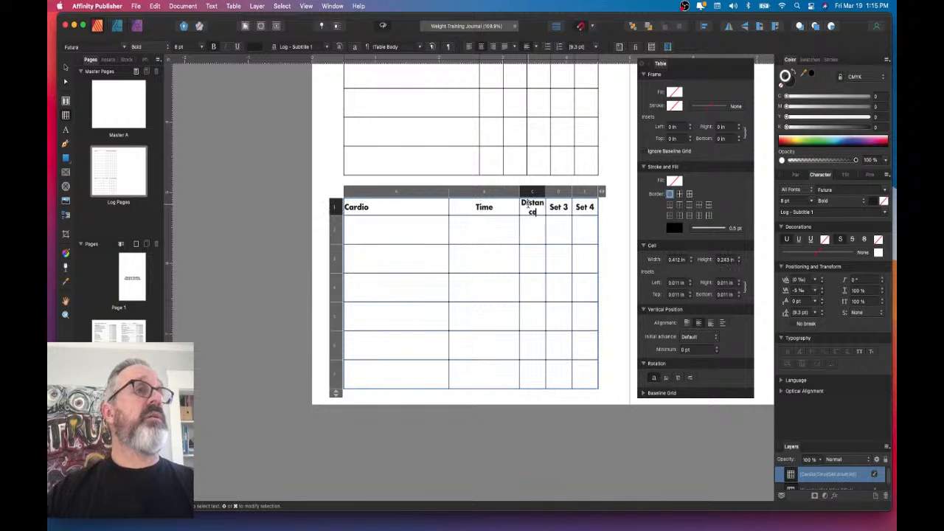
key("Escape")
double_click(556, 208)
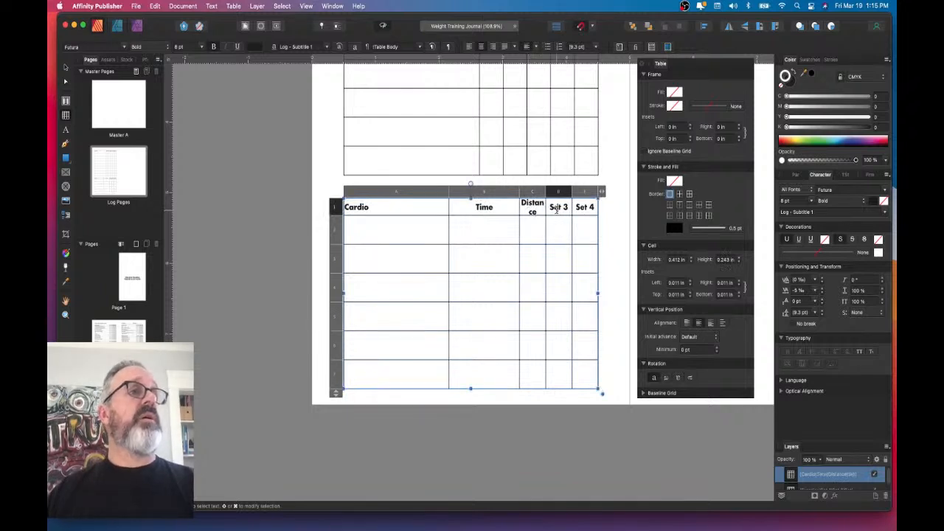
type("Intensity")
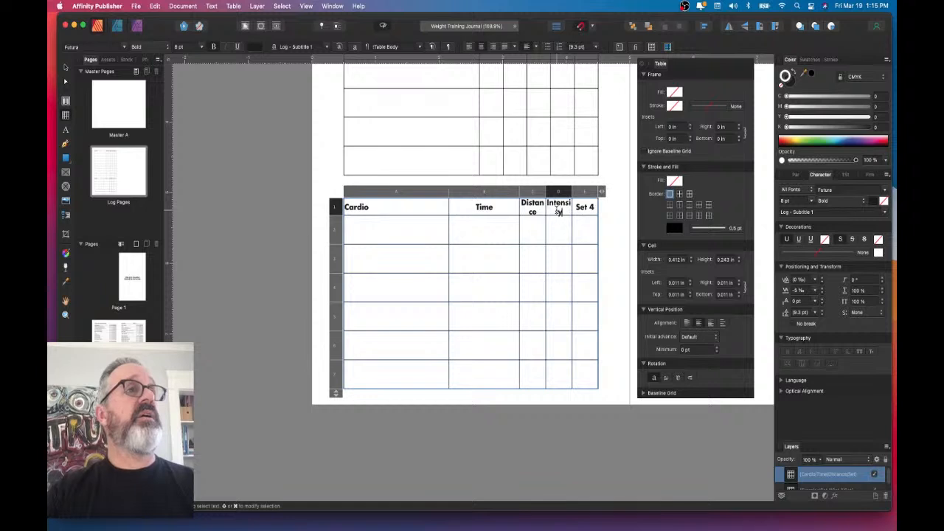
- Replace the Set 4 heading in the Cardio table's last column with "Calories Burned"
double_click(584, 207)
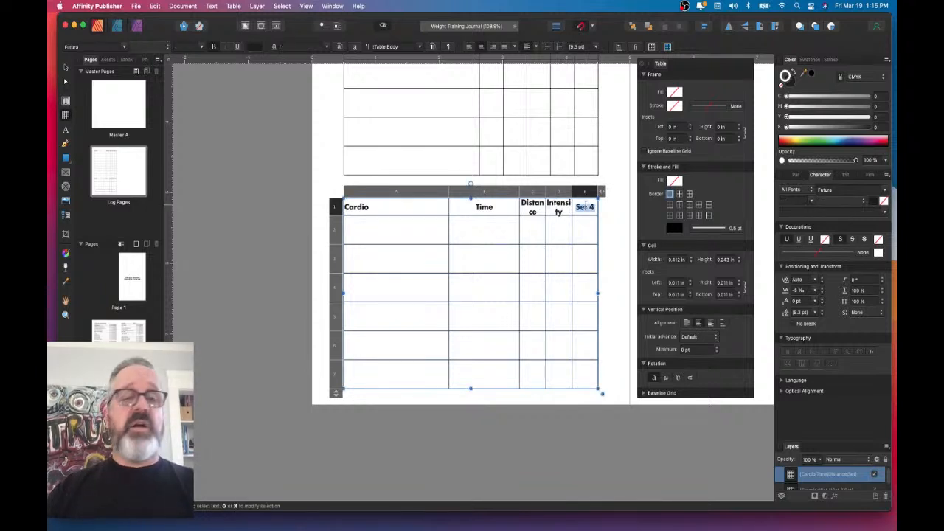
type("Ca")
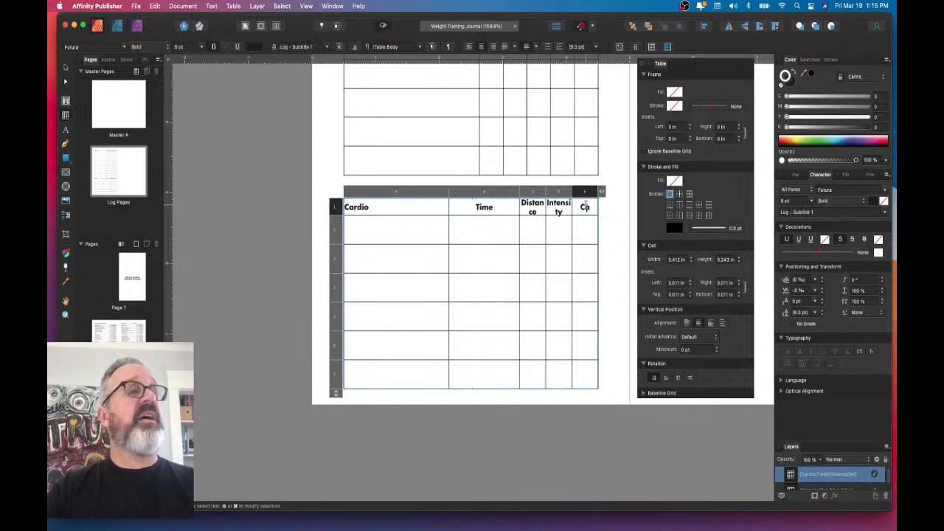
type("lories")
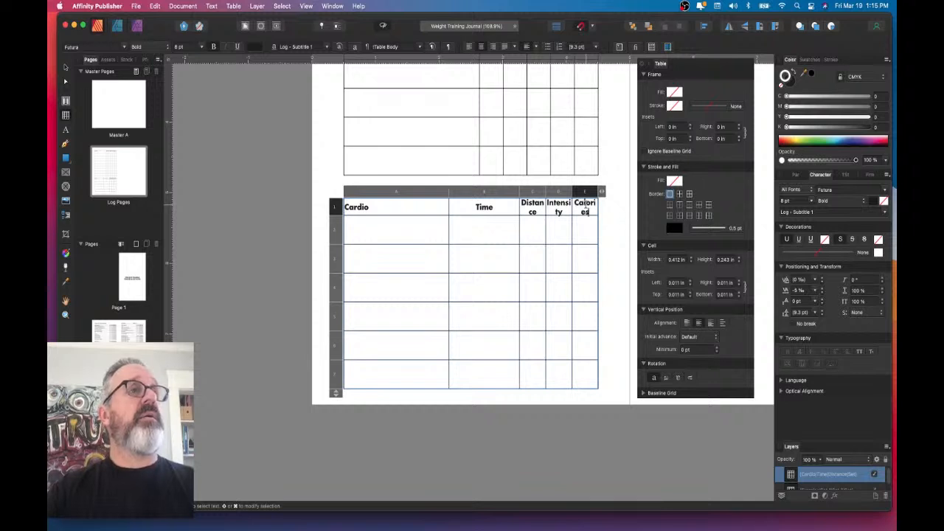
type(" Burned")
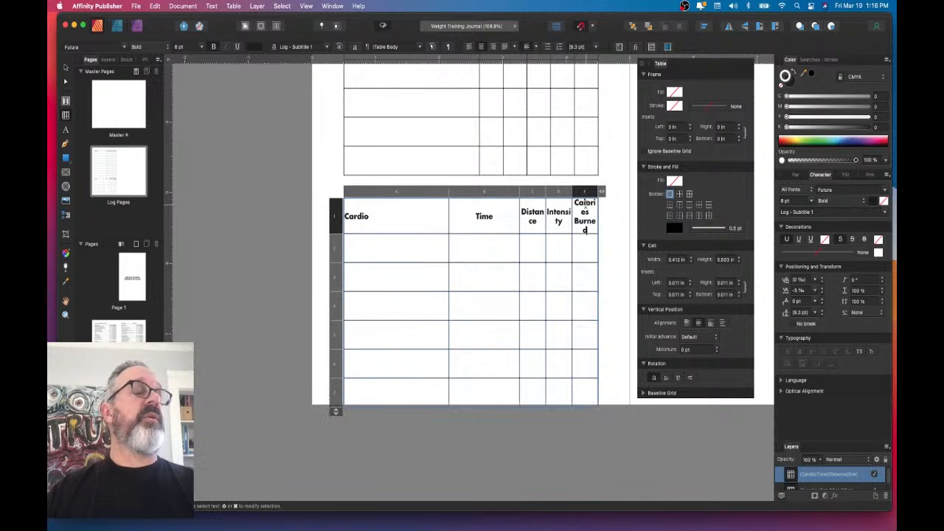
key("Escape")
- Distribute the Time, Distance, Intensity and Calories Burned columns of the Cardio table evenly
left_click_drag(500, 221, 582, 383)
left_click_drag(515, 200, 599, 203)
right_click(559, 225)
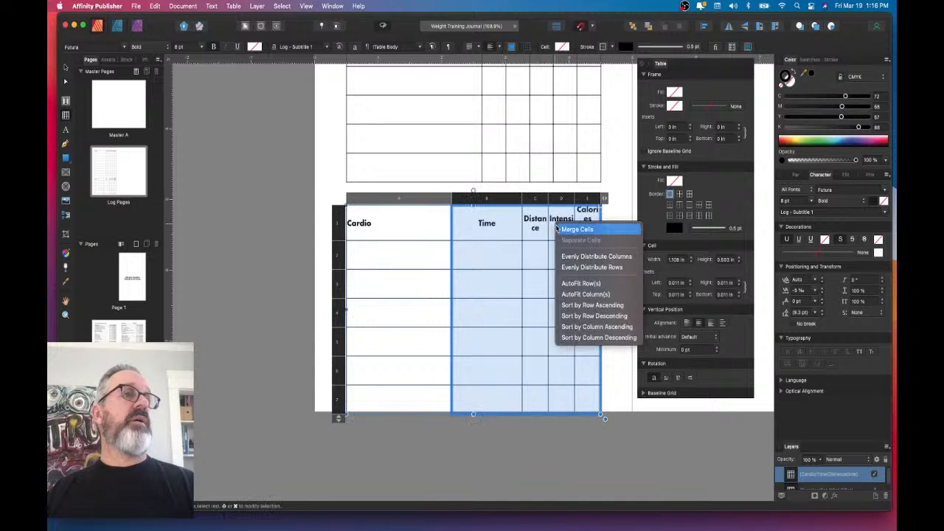
left_click(591, 256)
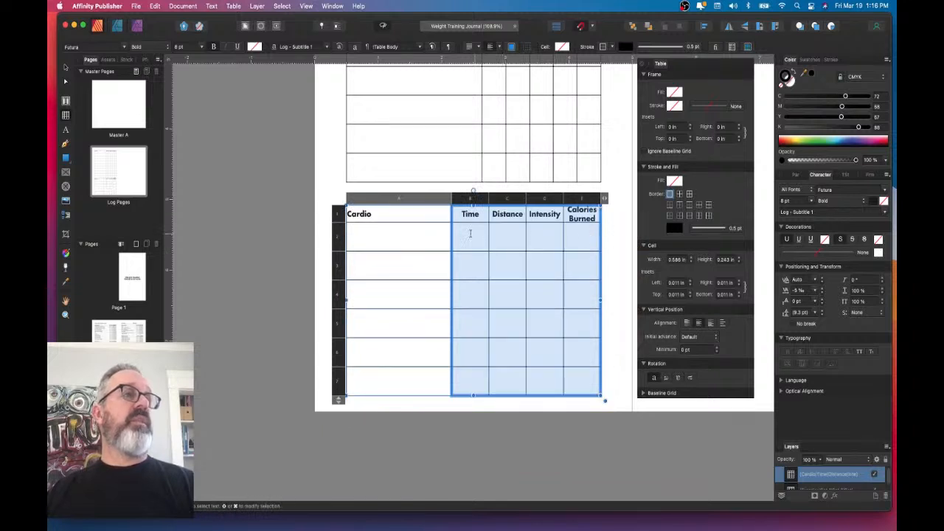
left_click(409, 207)
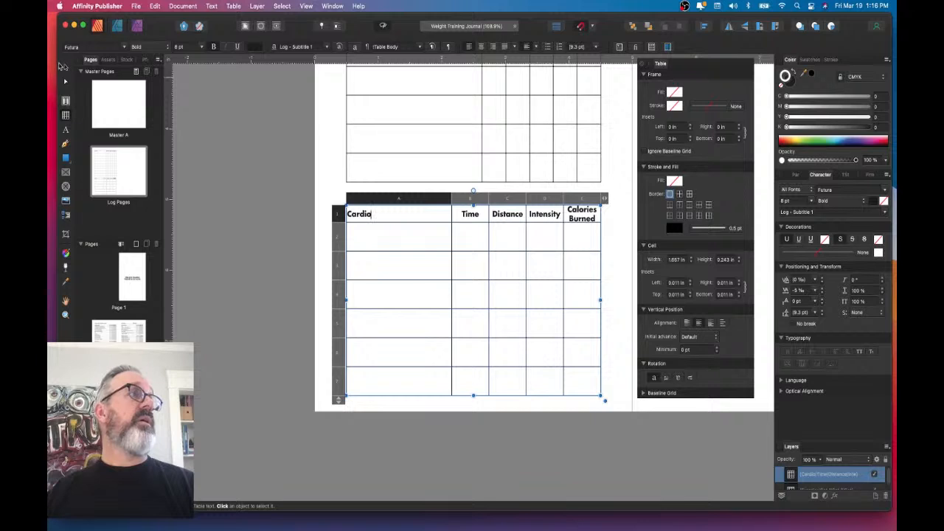
key("Escape")
key("super+0")
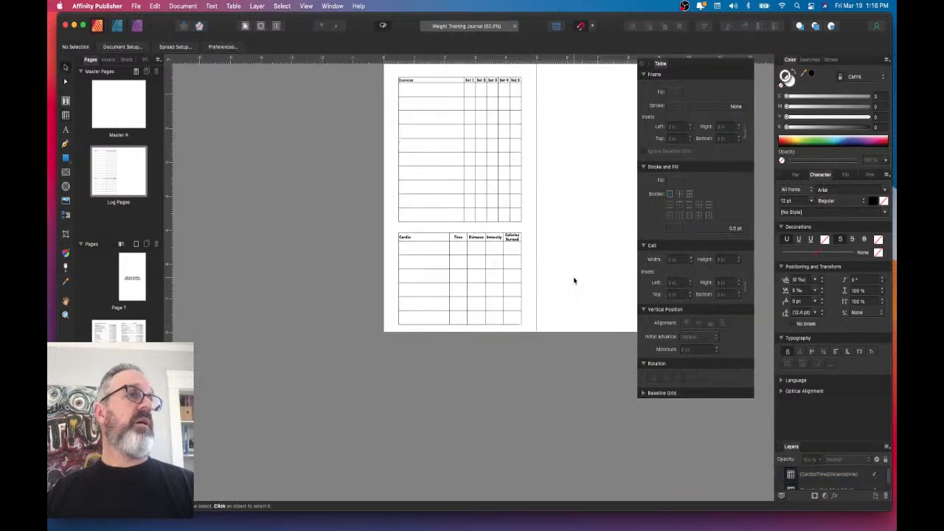
left_click(506, 284)
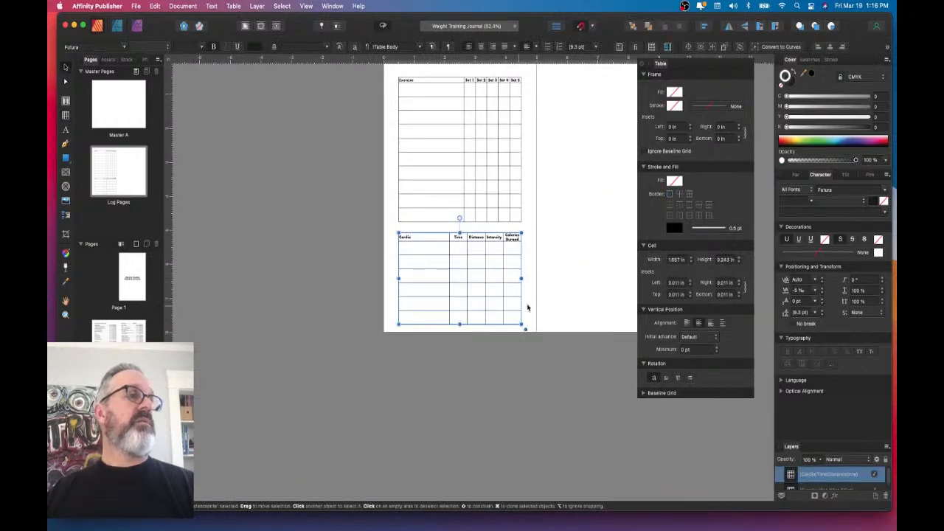
left_click(537, 266)
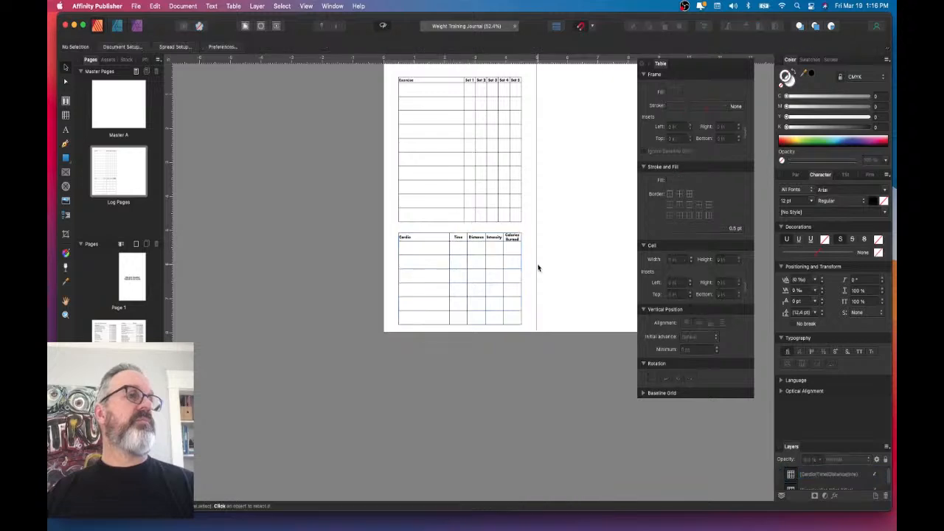
scroll(506, 225, "up", 3)
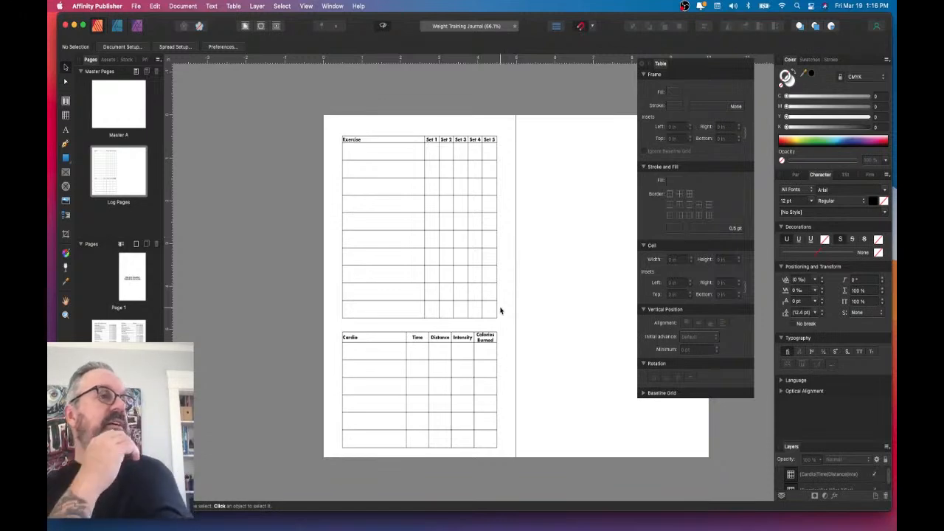
- Tighten the leading of the two-line "Calories Burned" heading to 7.2 pt
scroll(490, 336, "up", 5)
left_click(489, 354)
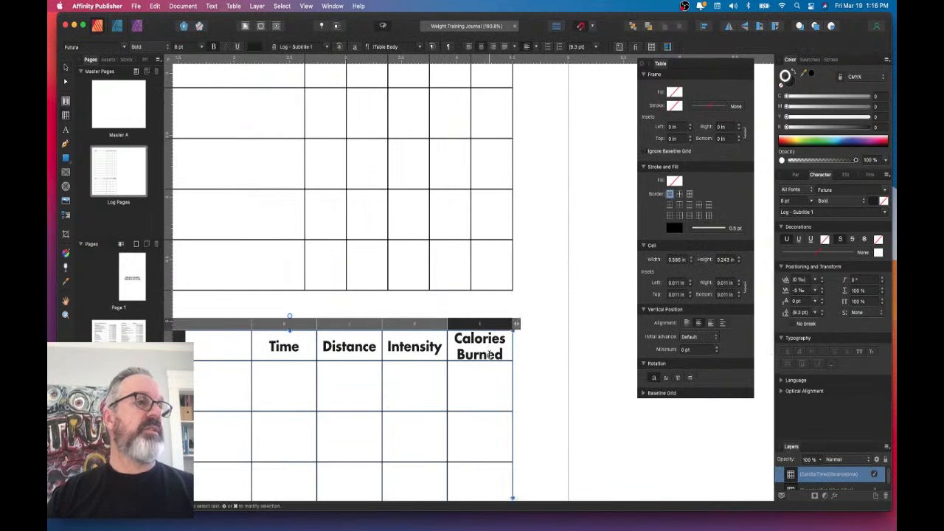
triple_click(489, 355)
key("alt+Down")
key("alt+Down")
key("alt+Down")
key("alt+Down")
key("alt+Up")
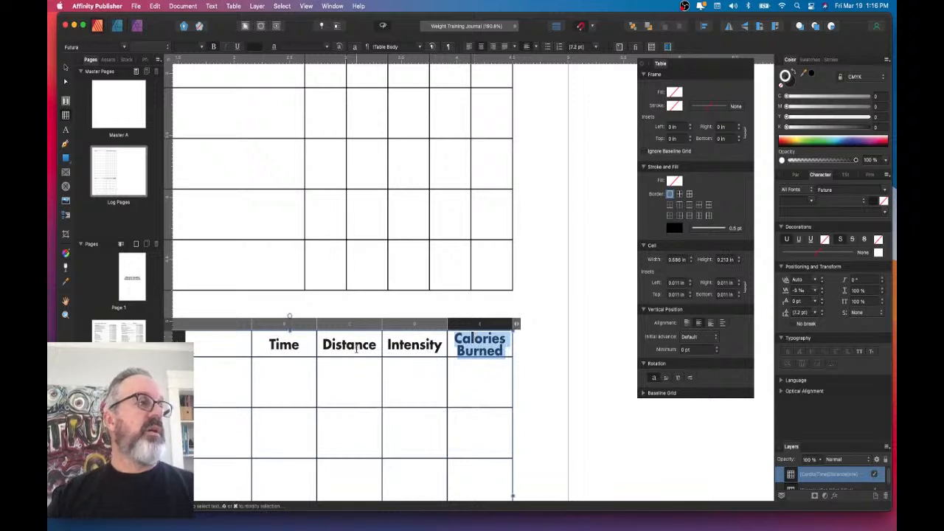
- Increase the height of the Cardio table's heading row to about 0.27 in
scroll(368, 359, "left", 10)
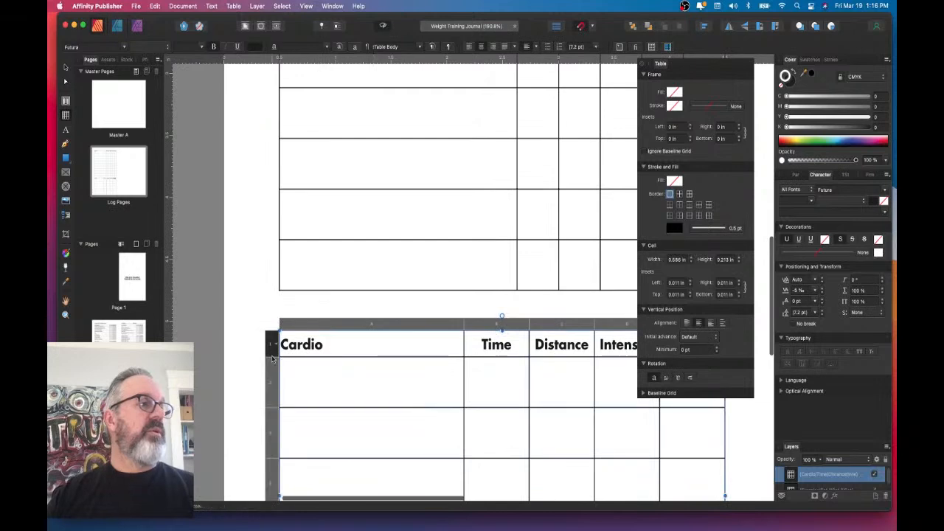
left_click_drag(270, 357, 269, 362)
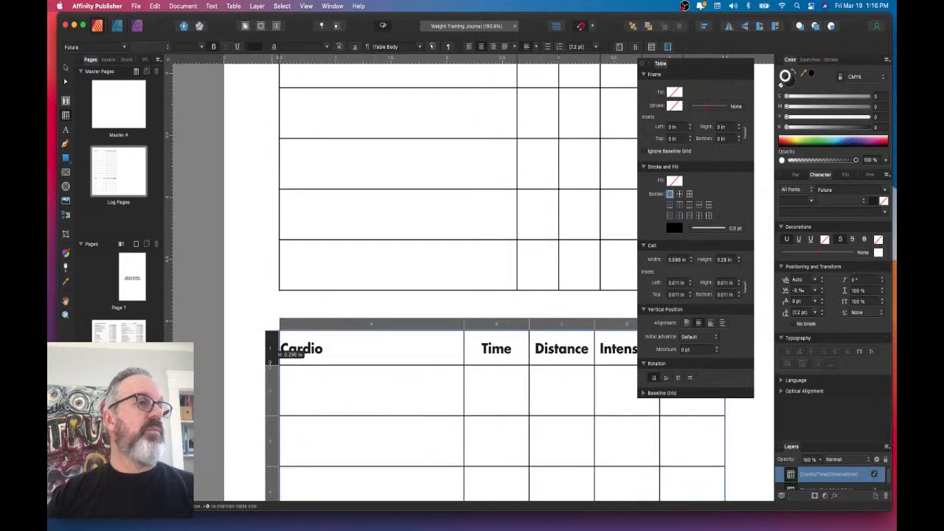
scroll(405, 359, "down", 3)
scroll(405, 359, "right", 3)
scroll(405, 360, "down", 5)
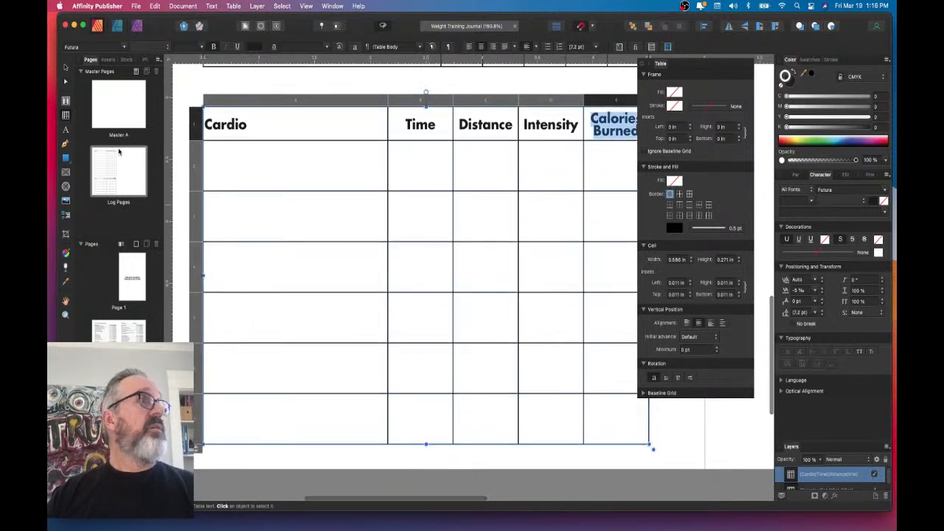
key("Escape")
left_click(430, 462)
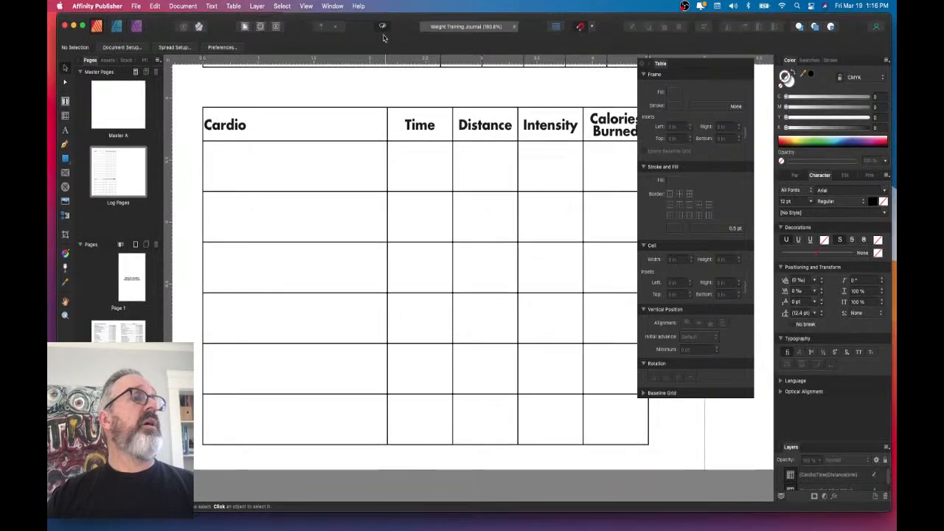
- Shorten the Cardio table so it ends at the page's bottom margin, and move the Exercise table down slightly
left_click(449, 439)
left_click_drag(426, 445, 427, 407)
scroll(445, 441, "down", 6)
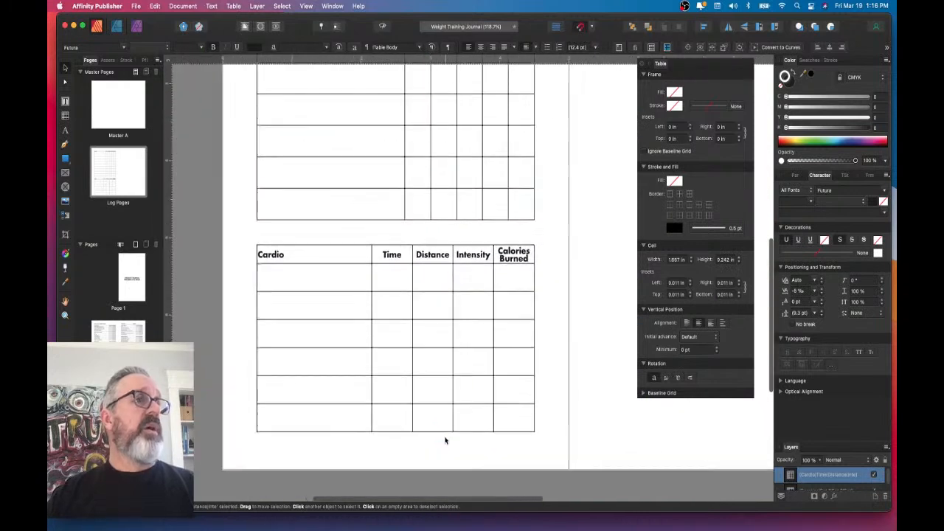
scroll(444, 440, "down", 2)
left_click(506, 403)
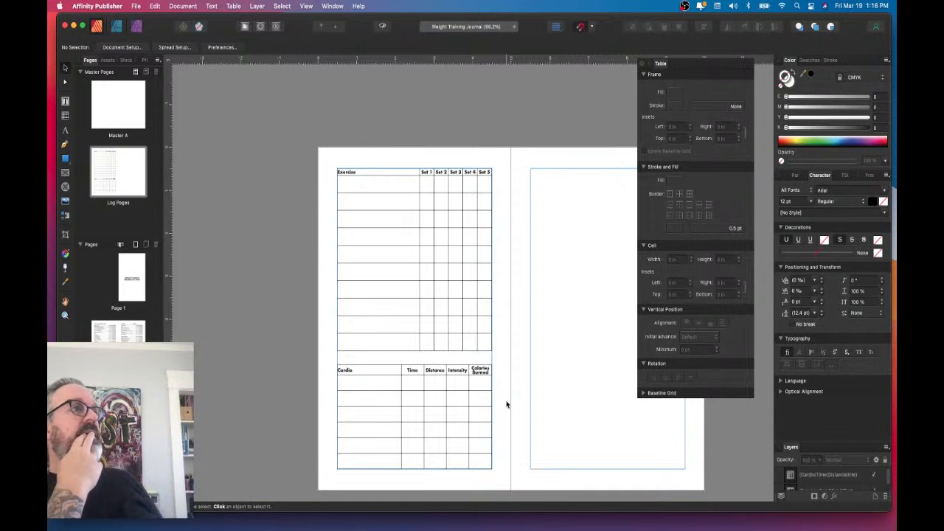
left_click_drag(406, 295, 406, 305)
left_click(512, 309)
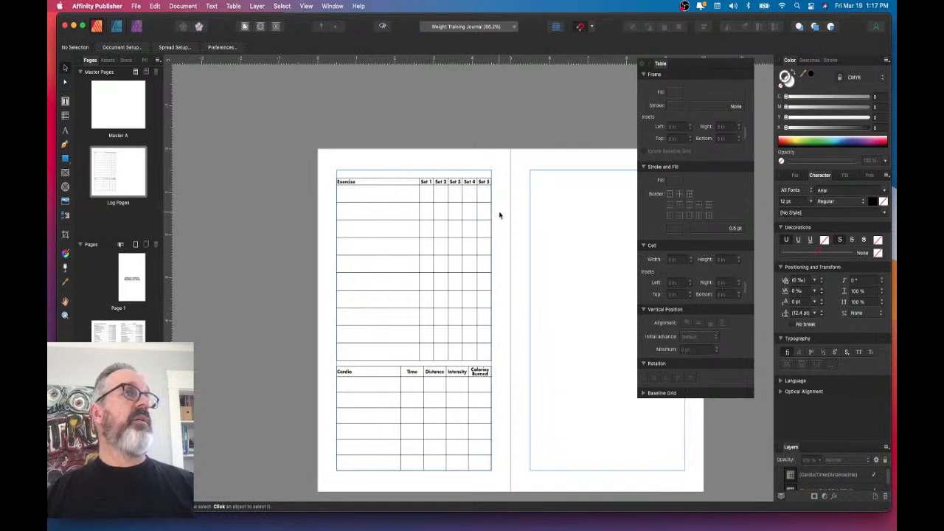
- Insert a row above the Exercise heading row and merge its cells across the full table width
scroll(355, 181, "up", 5)
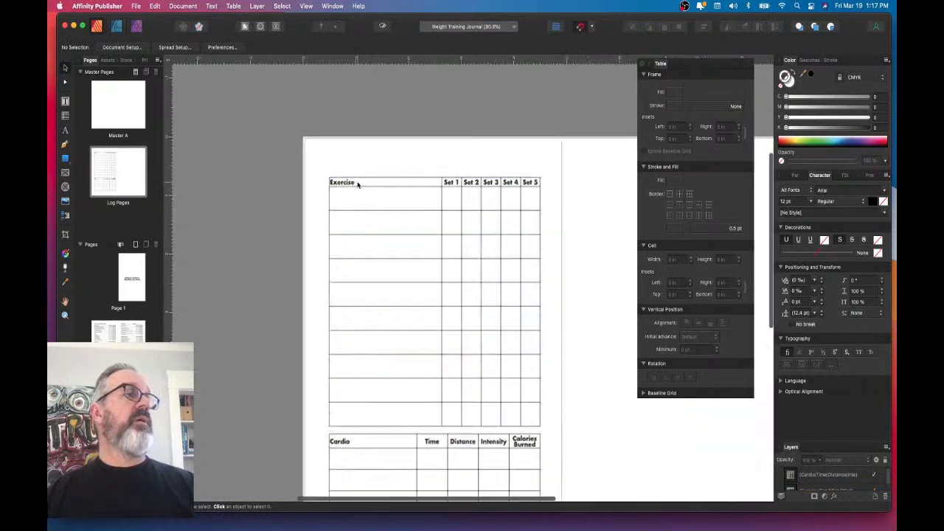
left_click(353, 183)
right_click(322, 182)
left_click(322, 182)
right_click(322, 183)
left_click(339, 187)
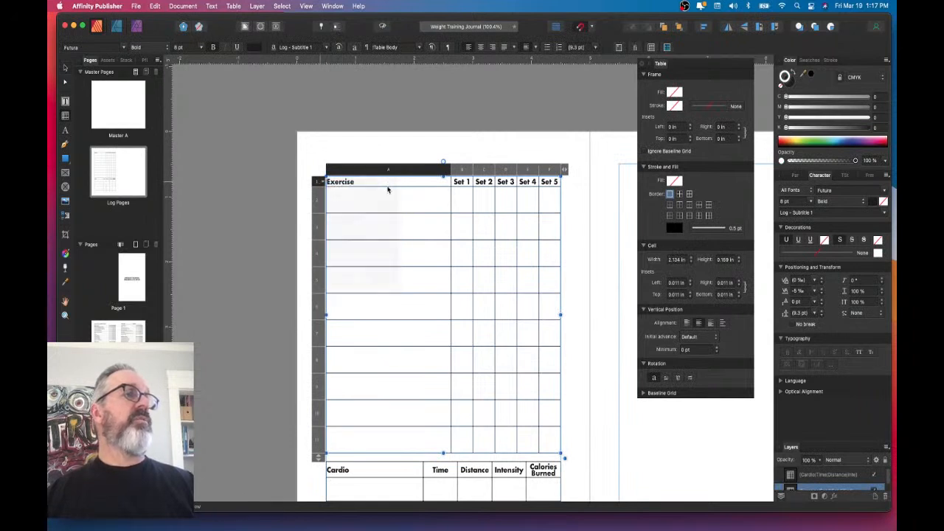
left_click_drag(343, 179, 557, 183)
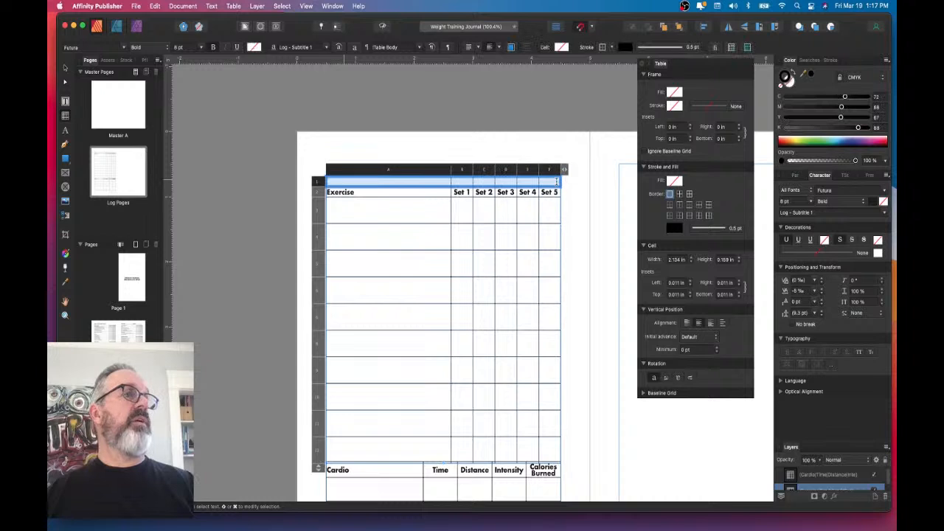
right_click(519, 186)
left_click(532, 192)
- Enter "Date" followed by a blank fill-in line in the merged row and apply the Page - Date text style
left_click(484, 182)
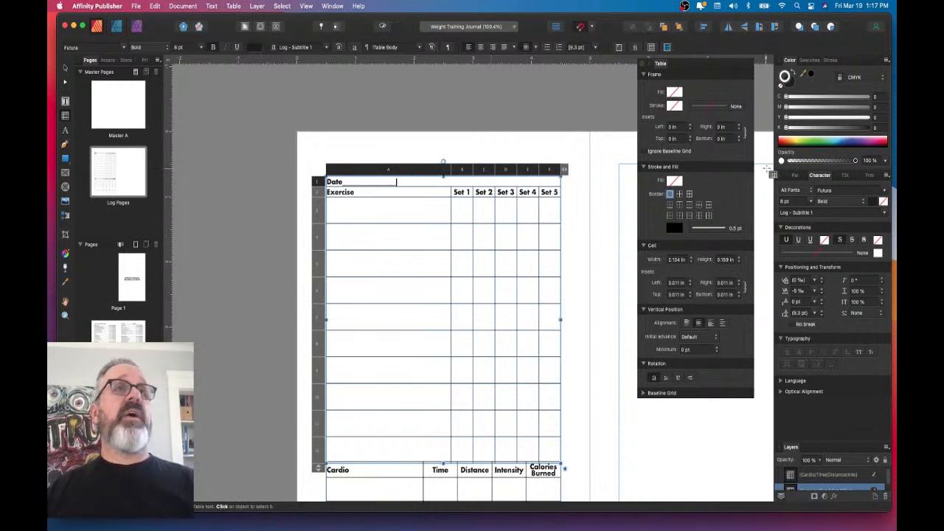
left_click(845, 175)
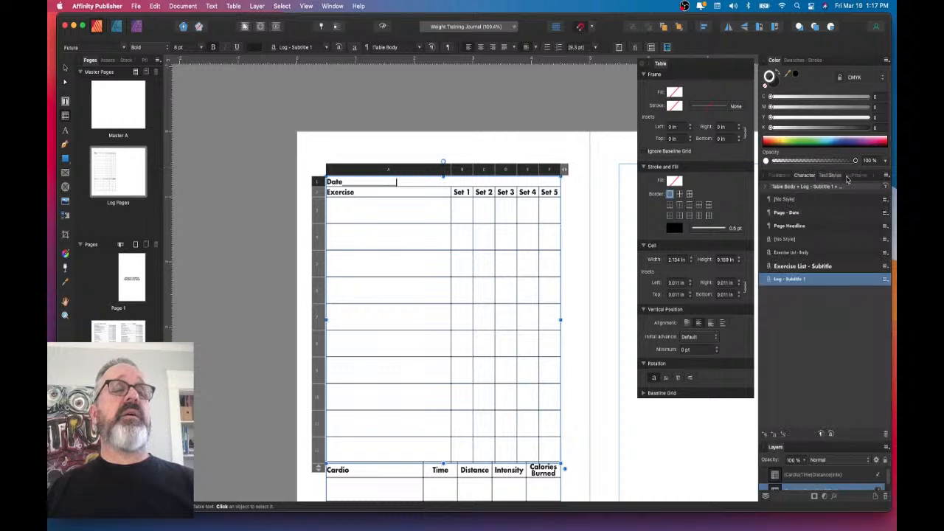
left_click(815, 214)
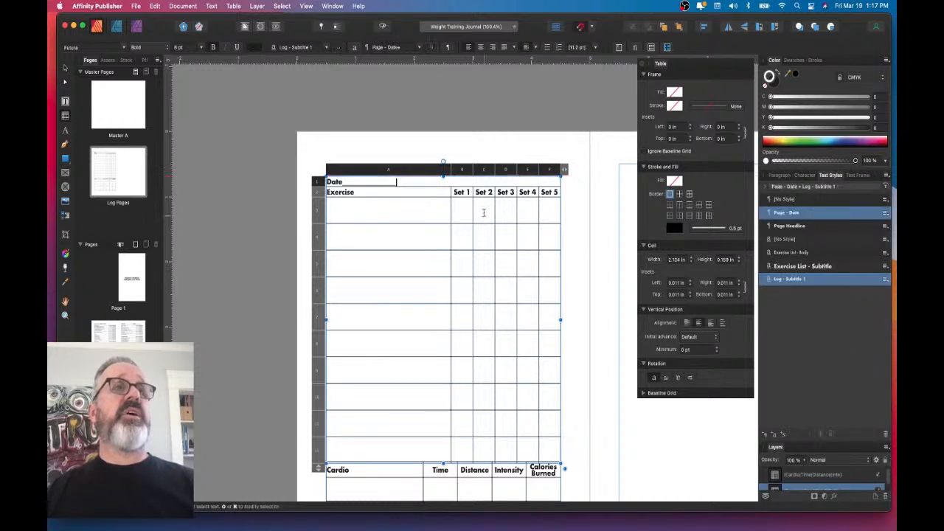
- Right-align the Date text, centre it vertically, and increase the Date row's height to about 0.2 in
double_click(392, 181)
left_click(481, 47)
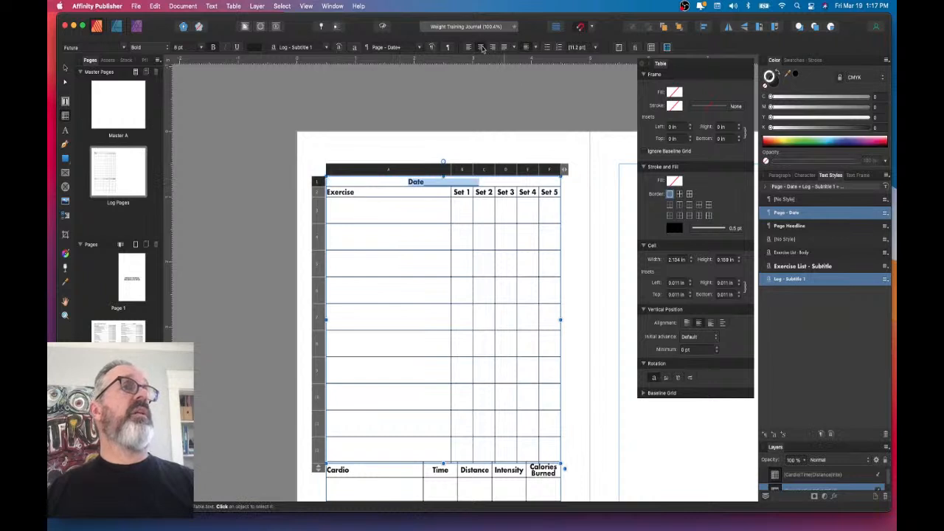
left_click(493, 48)
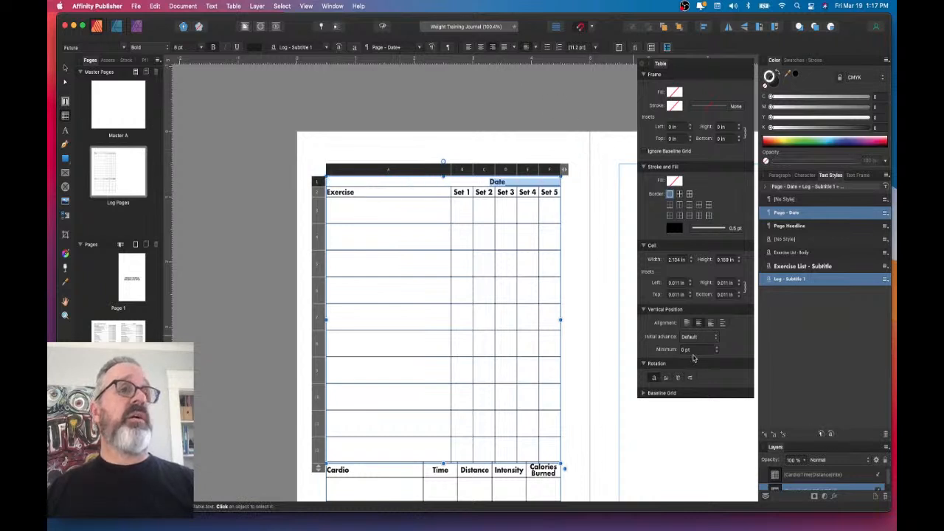
left_click(698, 323)
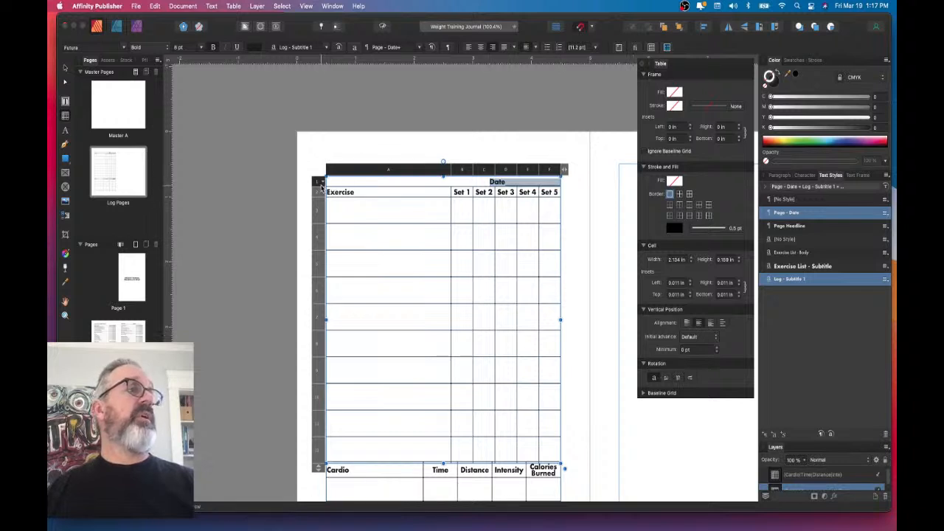
left_click_drag(320, 187, 319, 189)
key("Escape")
left_click(557, 252)
- Move the Cardio table down to leave a gap below the Exercise table, and shorten it to end at the bottom margin
scroll(573, 263, "down", 3)
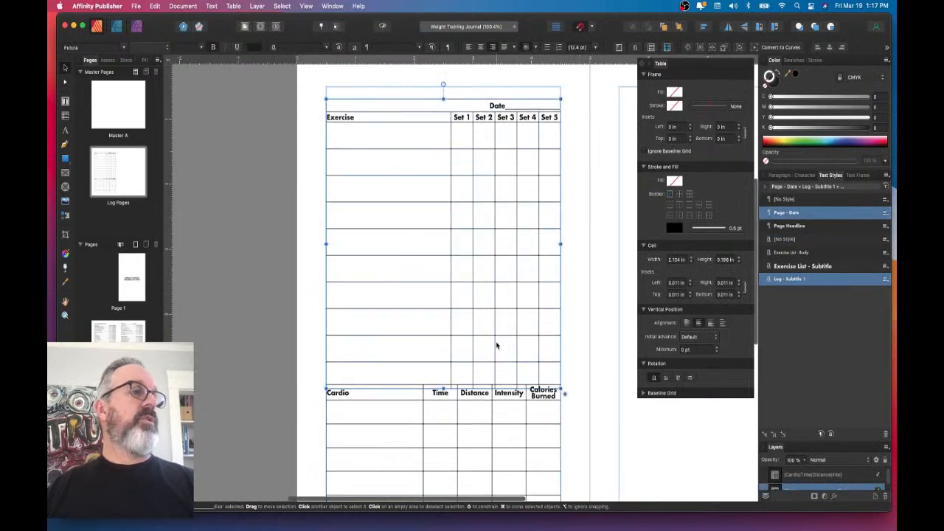
scroll(464, 400, "down", 2)
left_click_drag(457, 373, 455, 388)
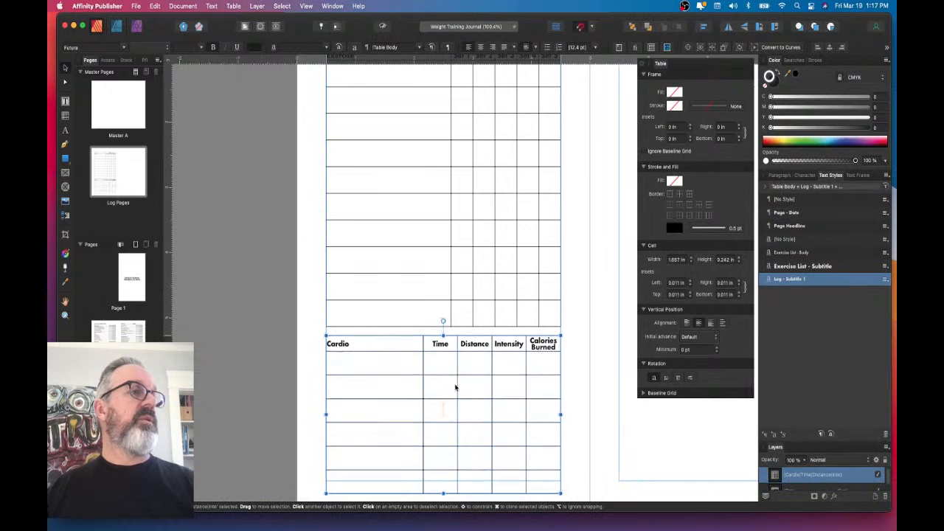
left_click(576, 433)
left_click(443, 496)
left_click_drag(443, 494, 444, 480)
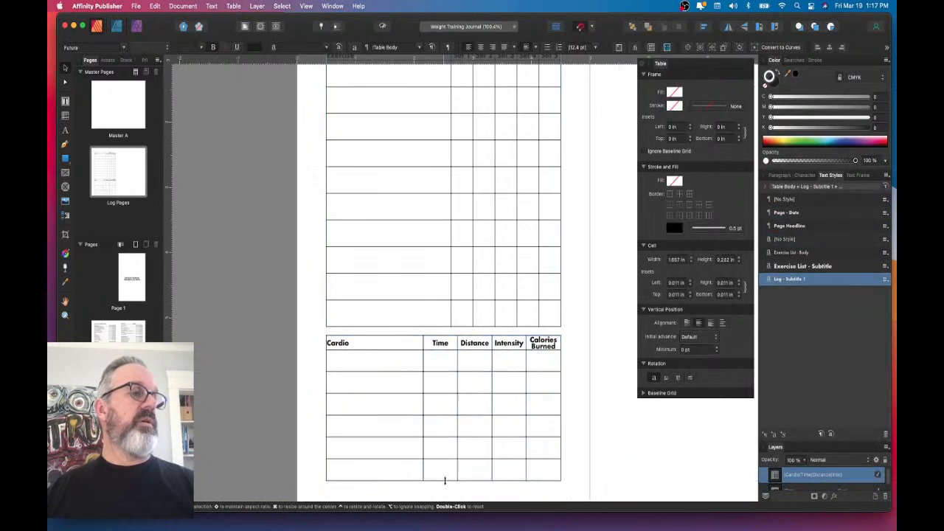
left_click(575, 416)
scroll(578, 414, "down", 2)
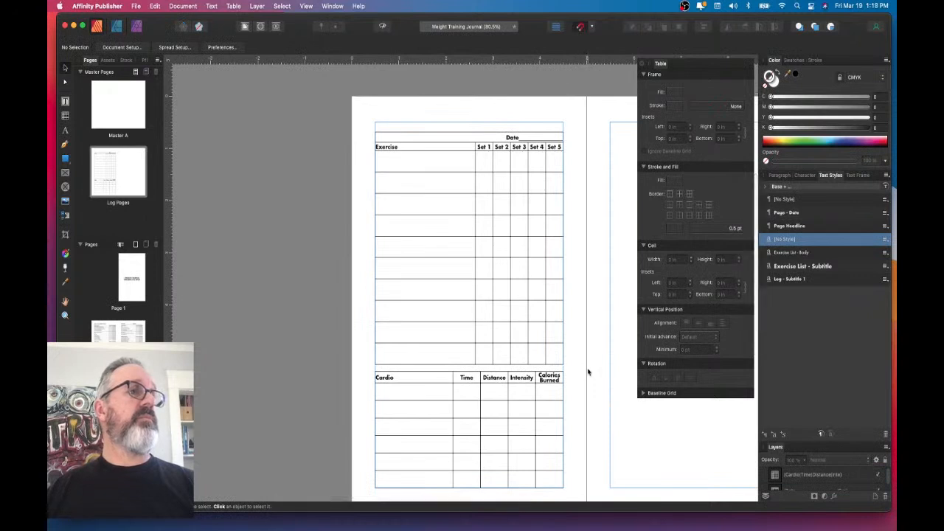
- Move the Exercise table up to the page's top margin and stretch its lower edge down towards the Cardio table
scroll(572, 363, "right", 3)
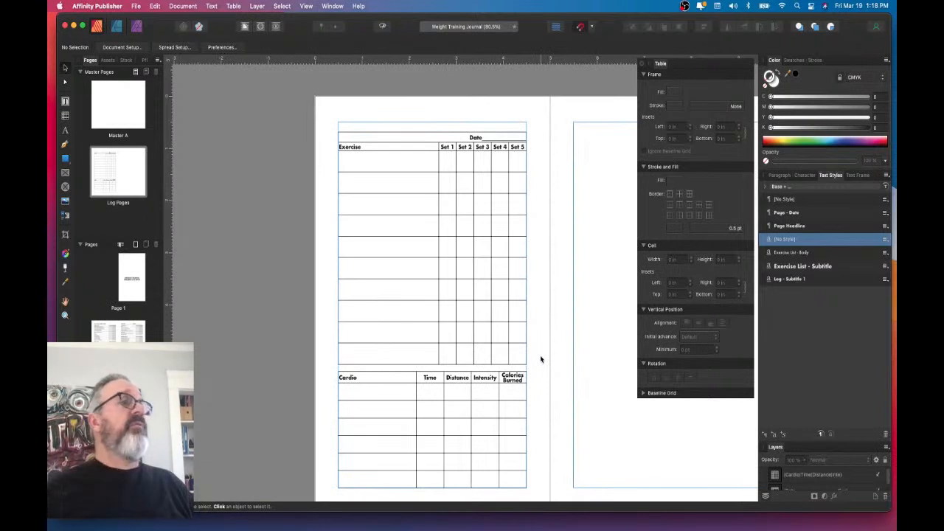
scroll(541, 359, "right", 1)
left_click(357, 138)
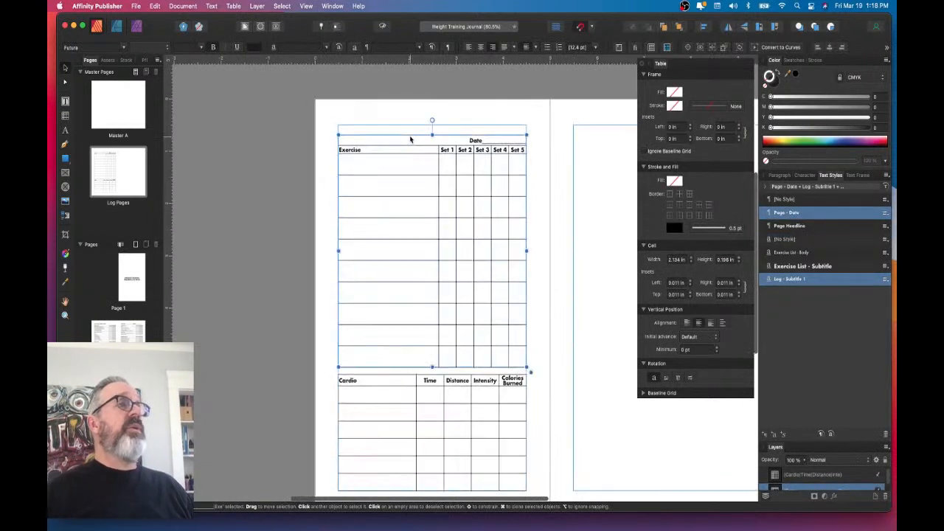
left_click_drag(422, 140, 421, 133)
left_click(578, 212)
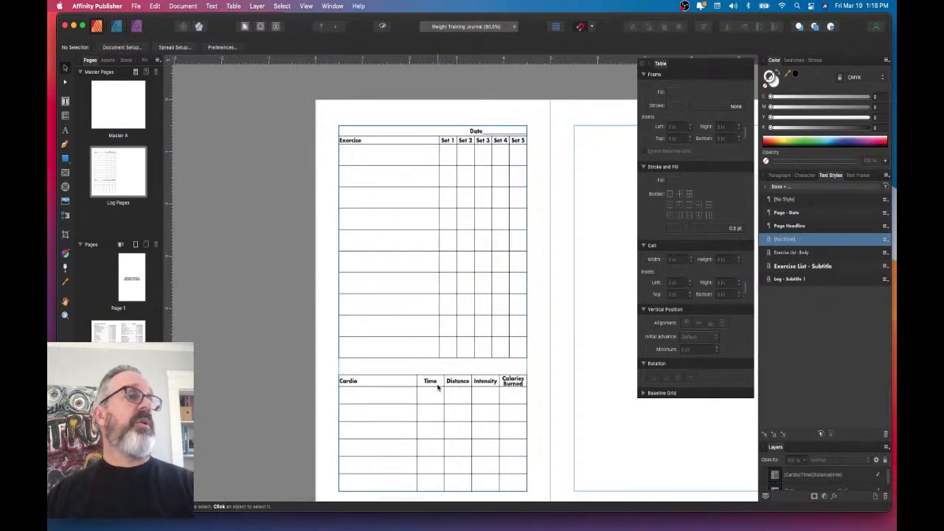
left_click(434, 358)
left_click_drag(433, 357, 433, 366)
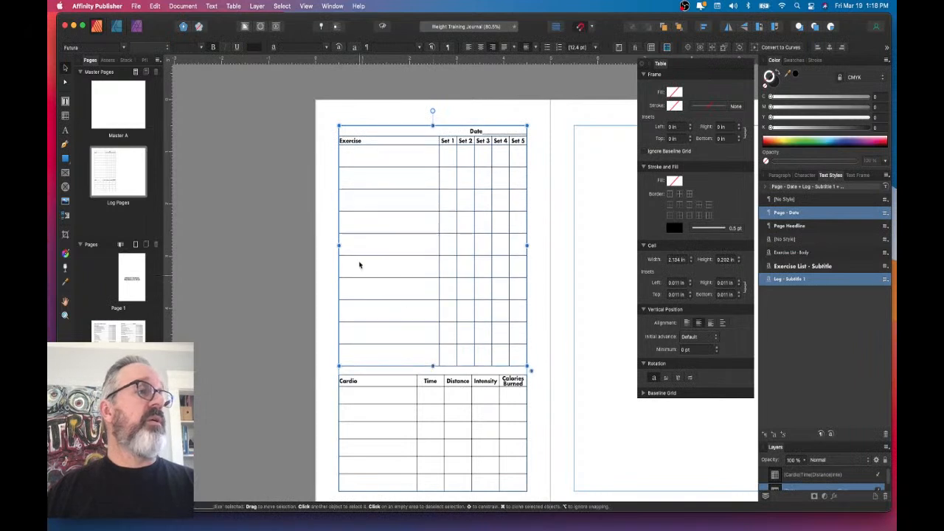
- Set all inner and outer borders of the whole Exercise table to a 0.3 pt stroke
double_click(346, 131)
left_click_drag(351, 135, 528, 361)
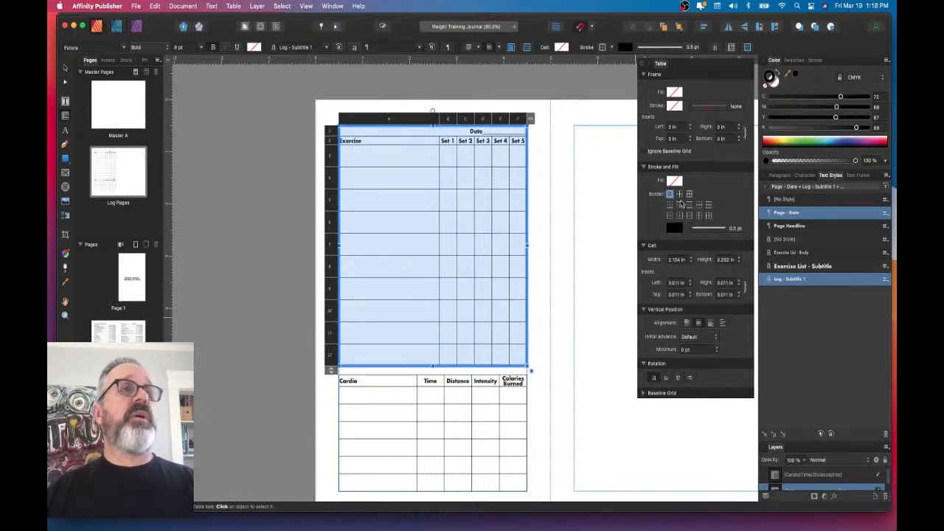
left_click(689, 193)
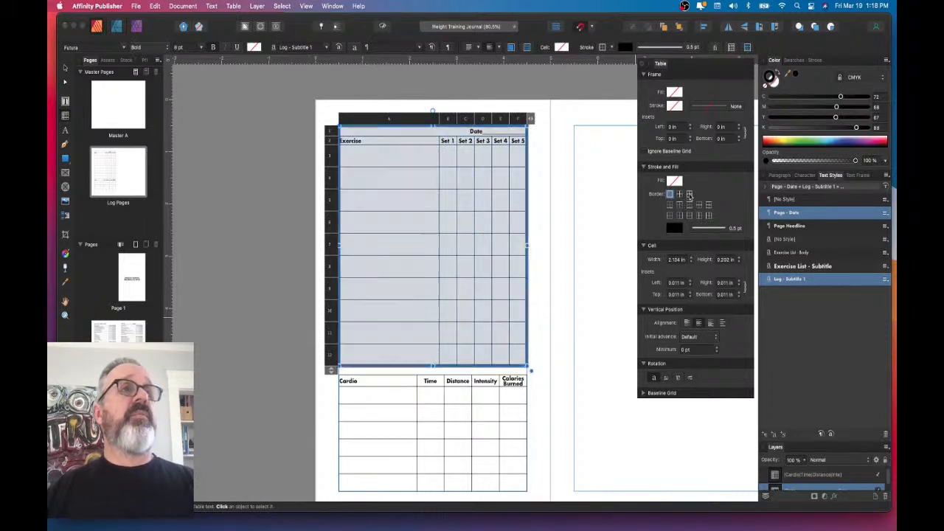
left_click(734, 229)
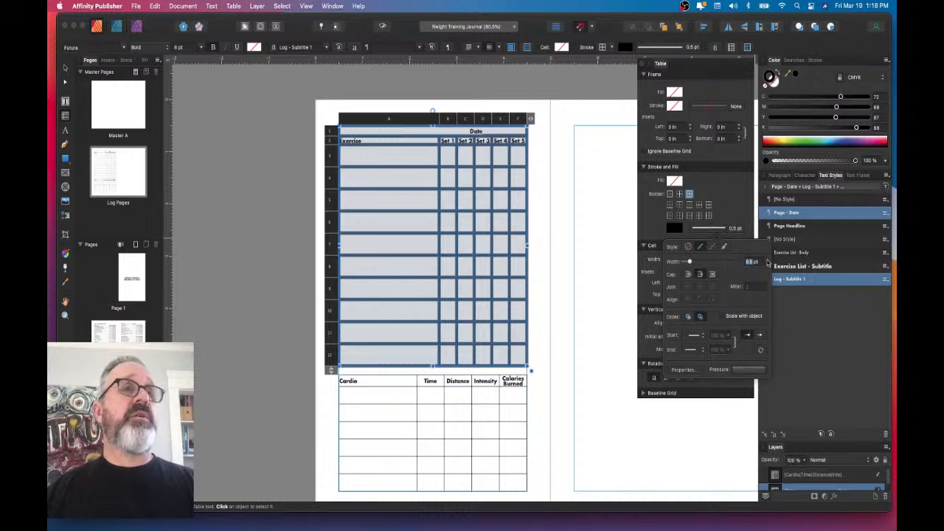
key("Return")
left_click(559, 418)
- Set all inner and outer borders of the whole Cardio table to a 0.3 pt stroke
left_click_drag(360, 380, 520, 483)
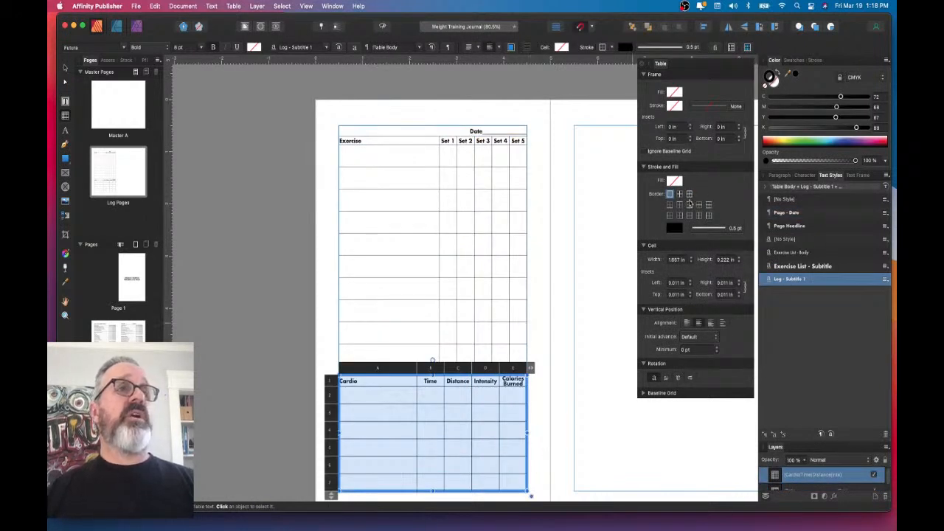
left_click(690, 194)
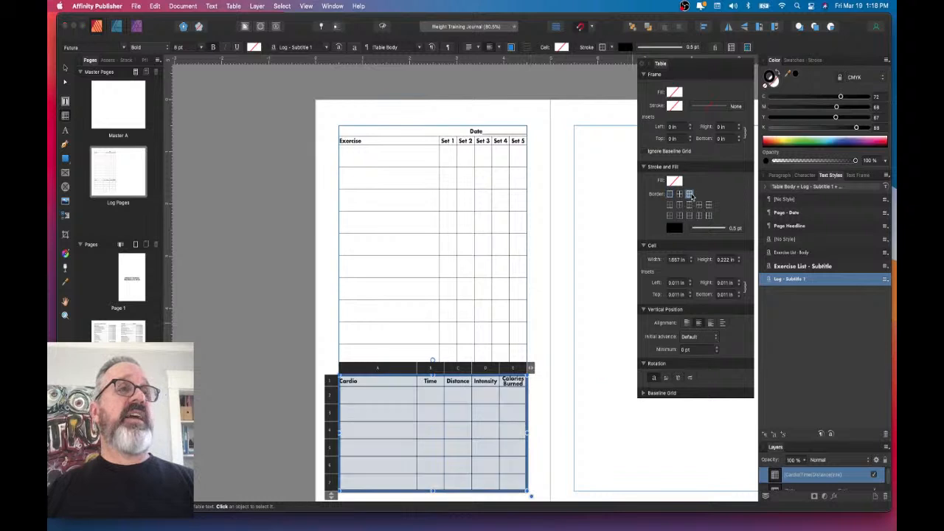
left_click(728, 230)
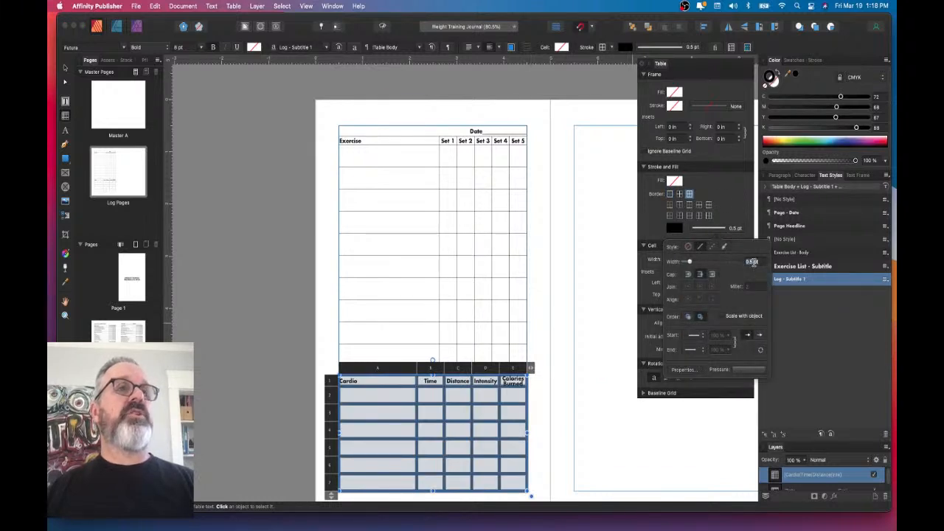
type("0.3")
key("Return")
left_click(329, 201)
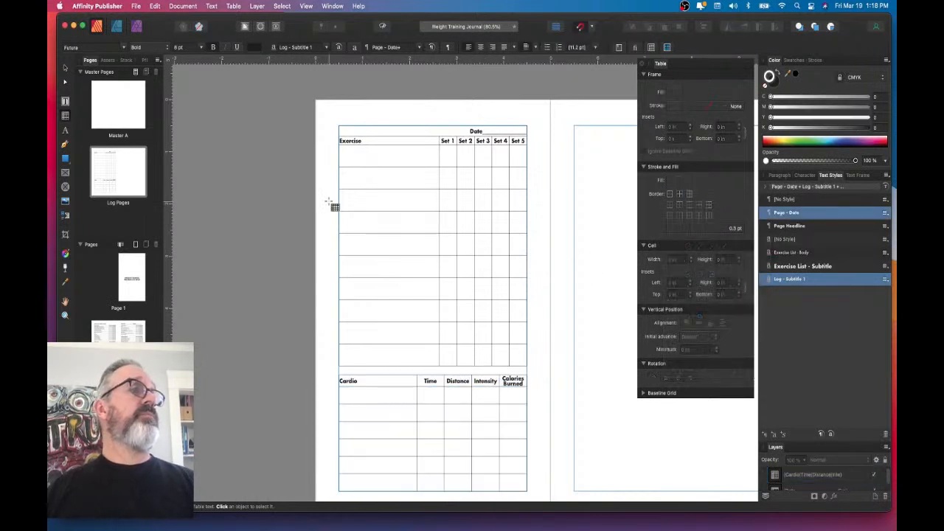
left_click(66, 69)
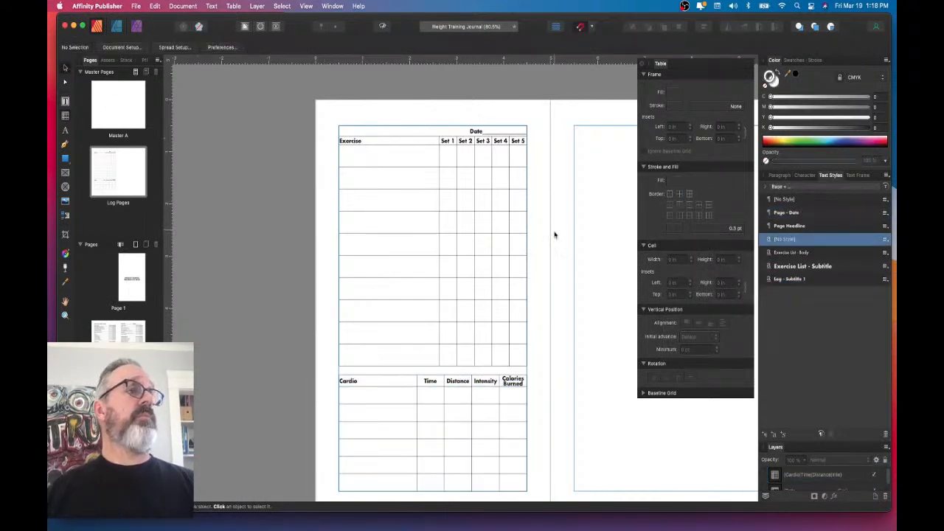
- Narrow the Exercise column of the Exercise table to about 1.89 in by moving its boundary with the Set 1 column
scroll(542, 287, "down", 3)
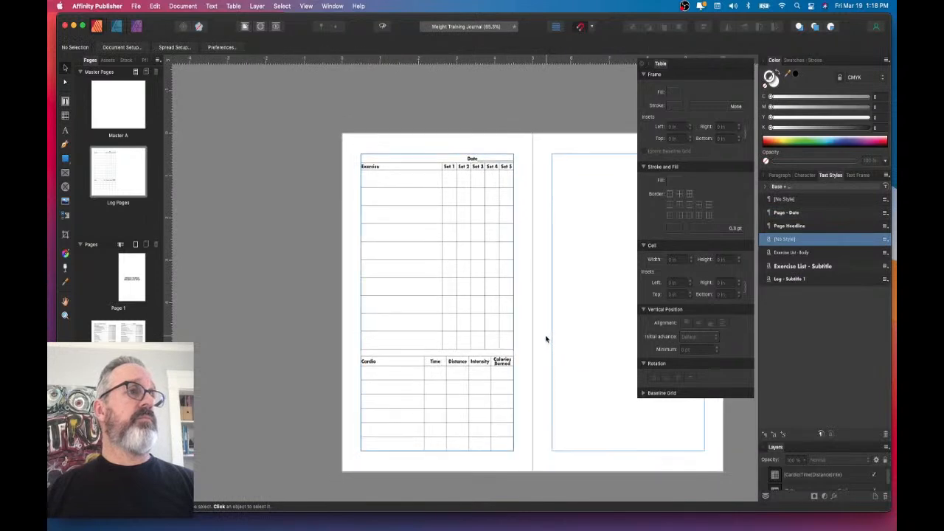
scroll(493, 317, "up", 3)
left_click(366, 243)
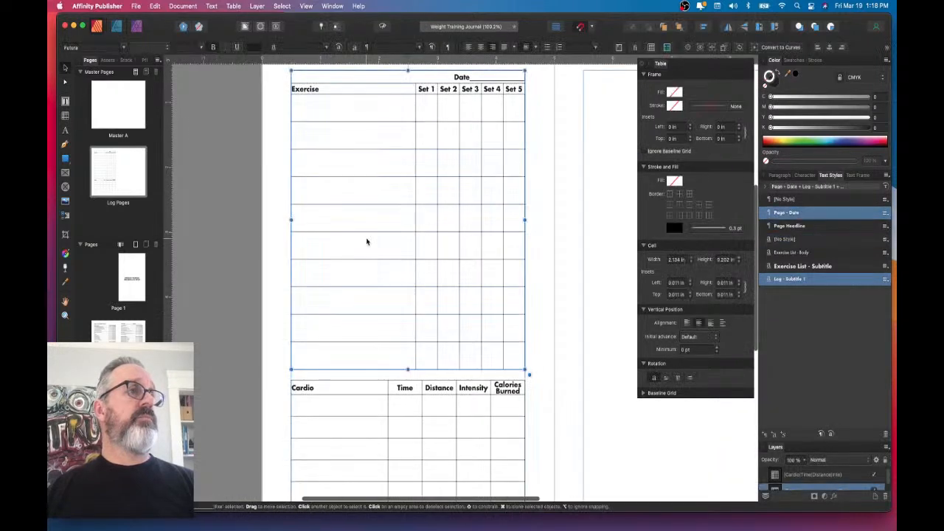
scroll(413, 247, "up", 2)
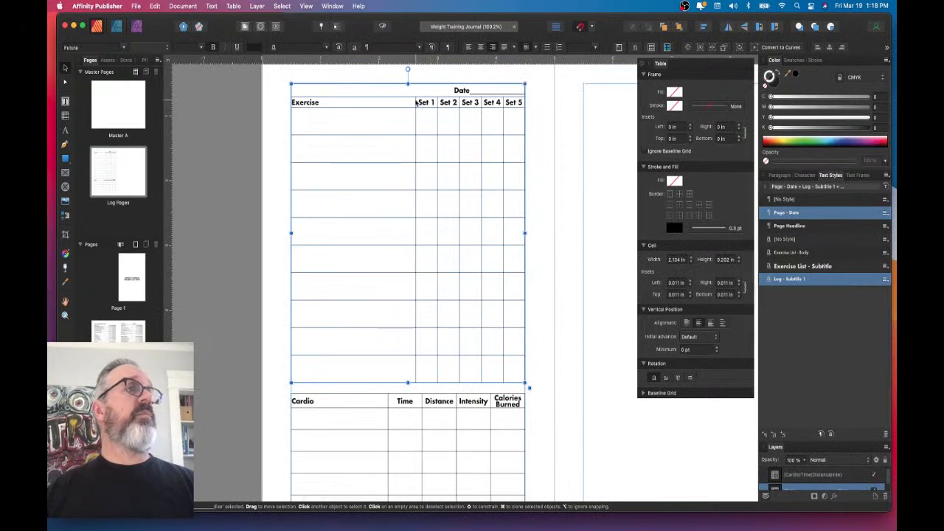
double_click(418, 126)
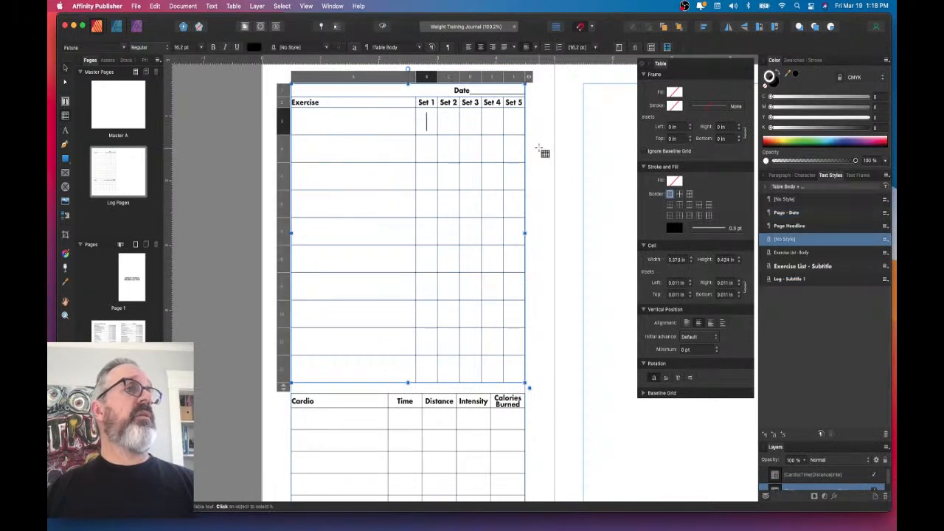
left_click(418, 78)
left_click(417, 76)
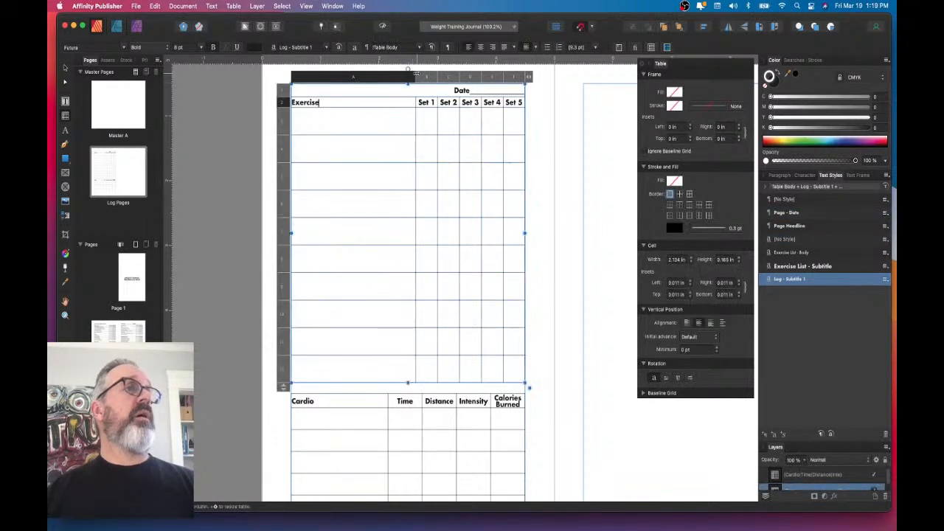
left_click_drag(416, 76, 402, 76)
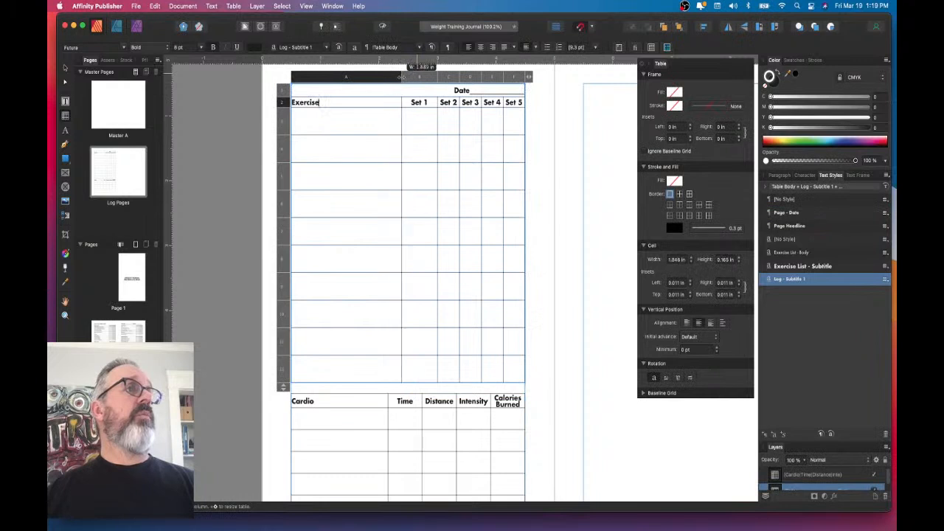
- Distribute the Set 1 to Set 5 columns of the Exercise table evenly, and deselect the table
left_click_drag(417, 113, 520, 380)
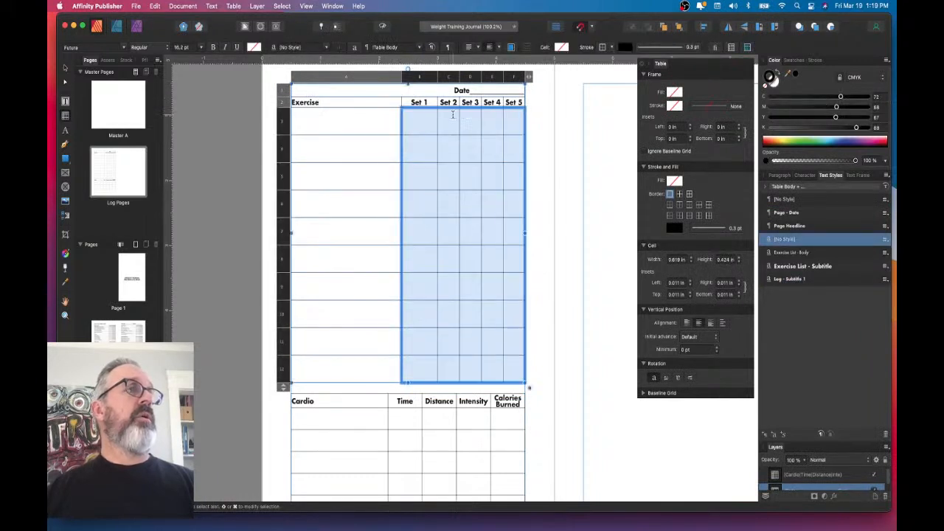
left_click(419, 104)
left_click_drag(417, 107, 525, 376)
right_click(502, 346)
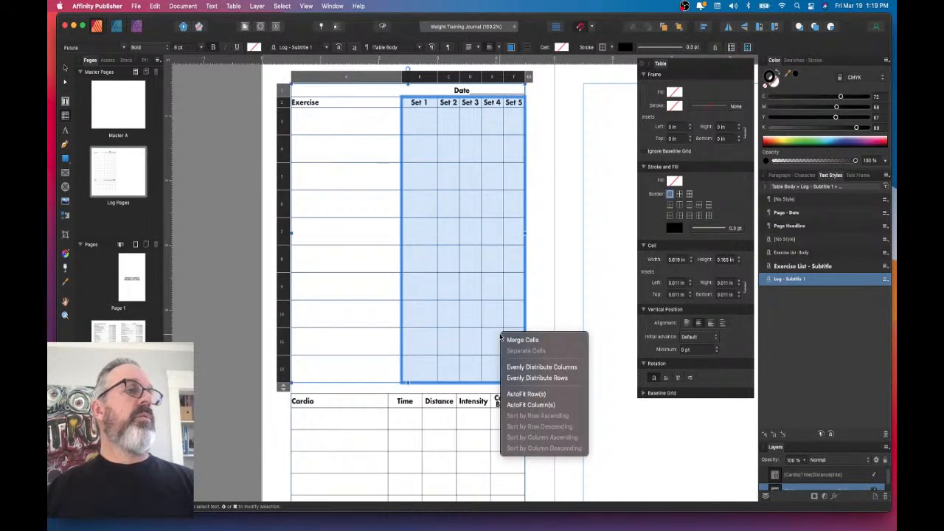
left_click(527, 367)
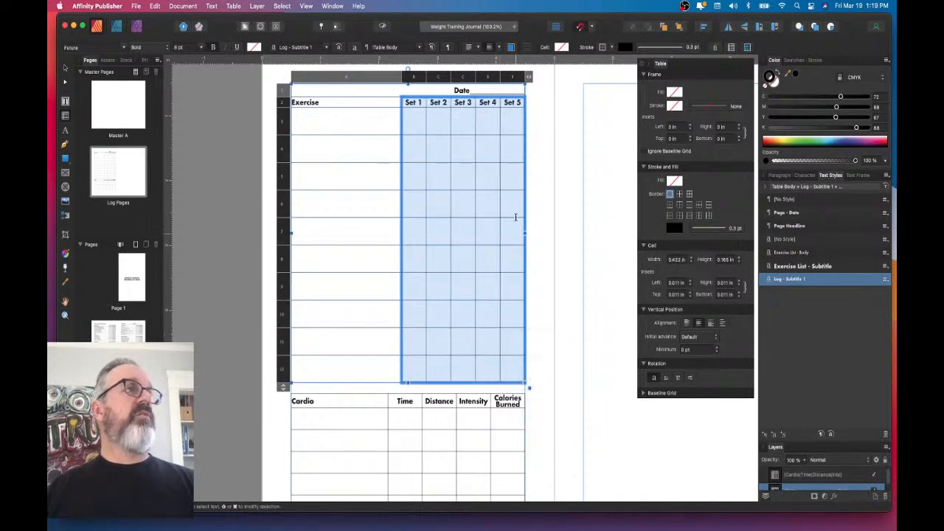
left_click(698, 215)
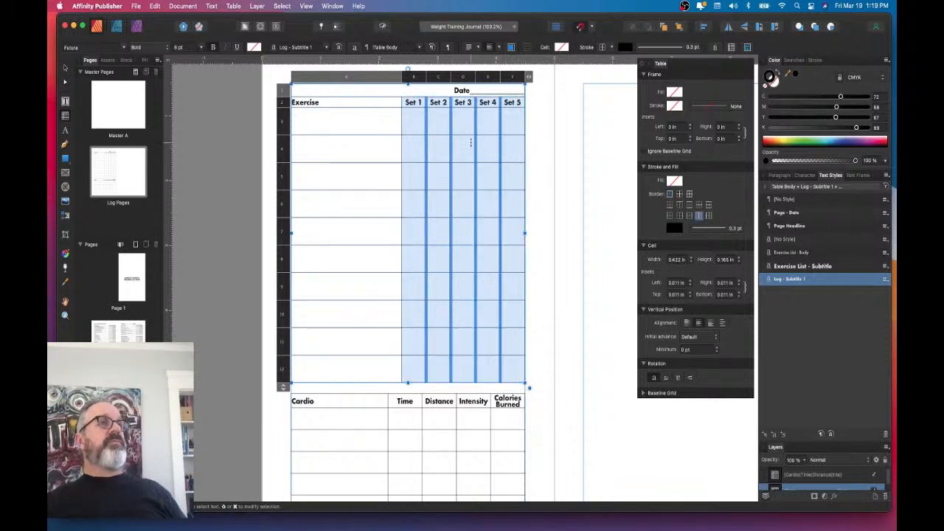
left_click(65, 68)
left_click(592, 202)
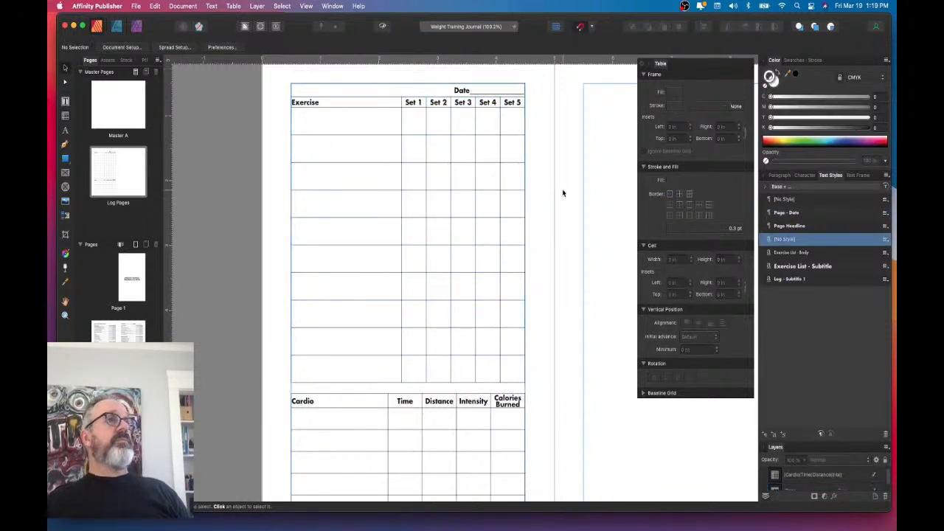
- Remove the border stroke around the whole Date row of the Exercise table
scroll(558, 192, "up", 3)
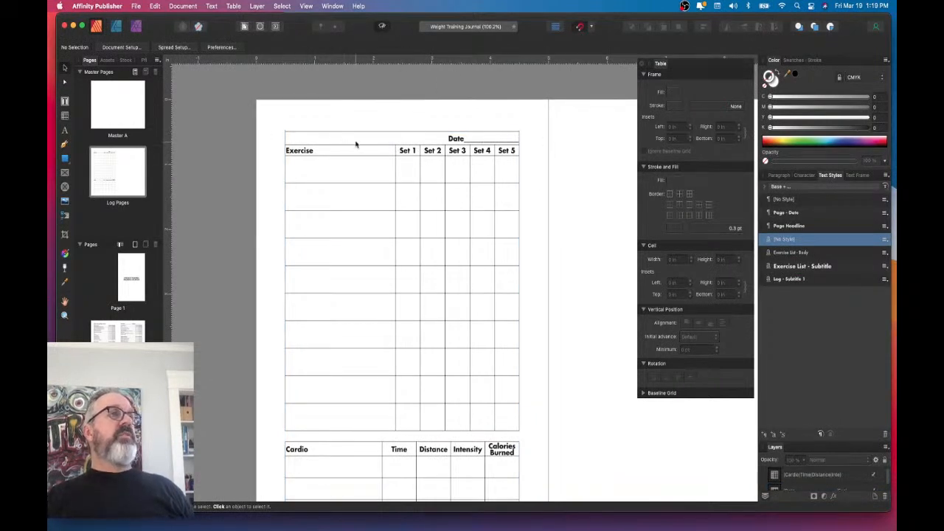
left_click(306, 141)
left_click(290, 141)
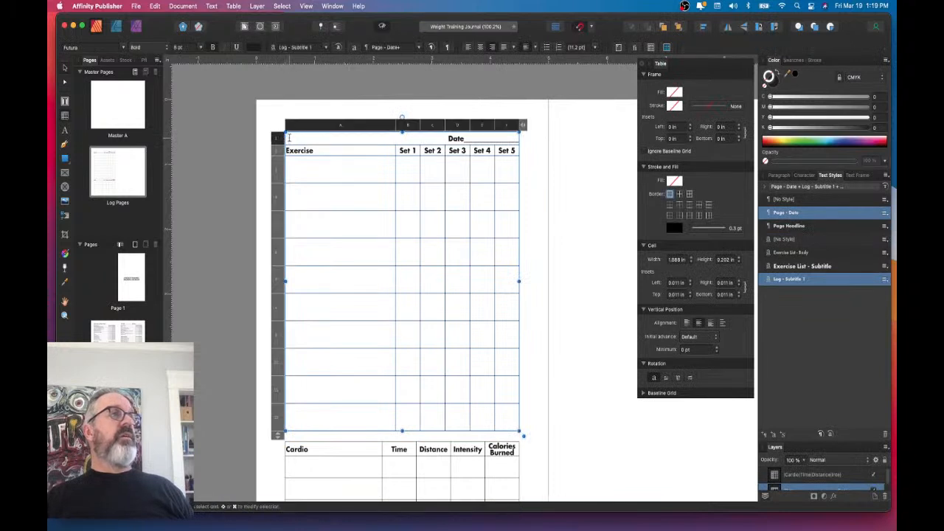
left_click(282, 140)
key("Escape")
left_click(278, 139)
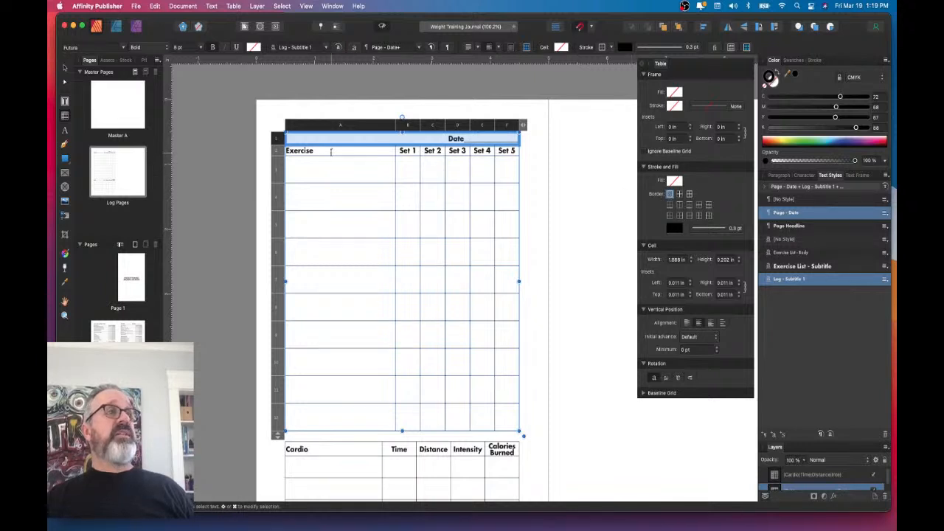
left_click(715, 228)
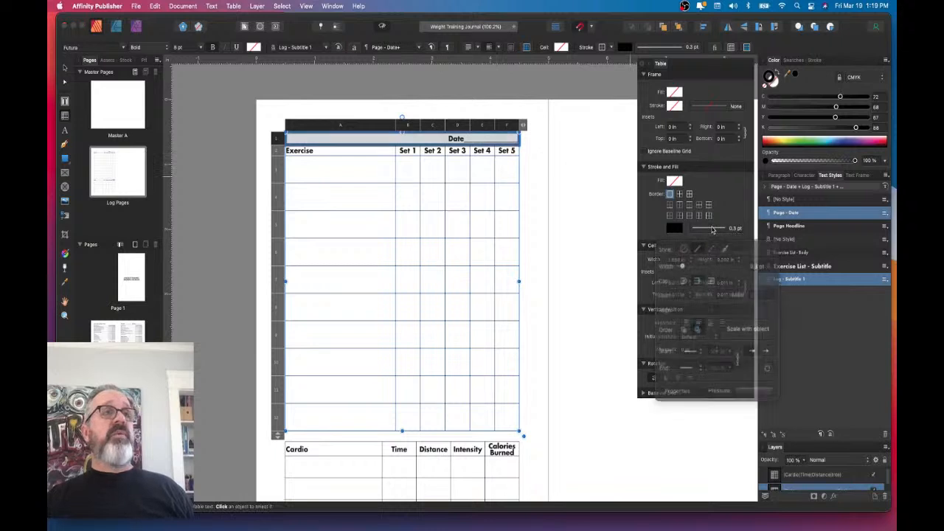
- Give the top border of the Exercise/Set heading row a 0.3 pt stroke, and deselect the table
left_click(276, 150)
left_click(281, 152)
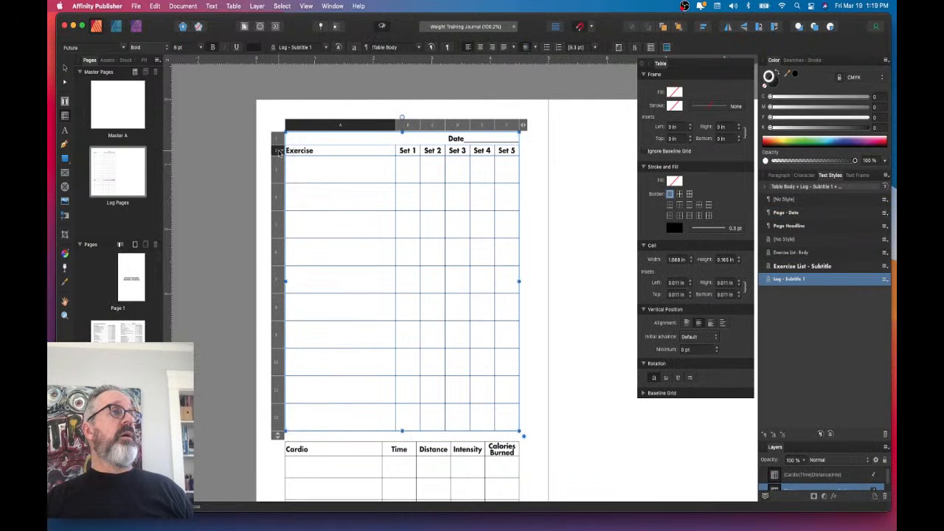
left_click(278, 151)
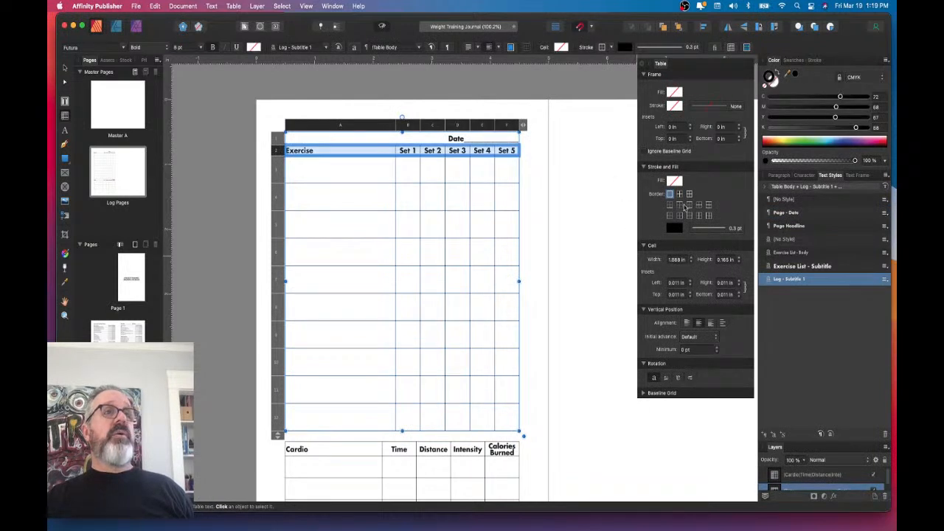
left_click(679, 206)
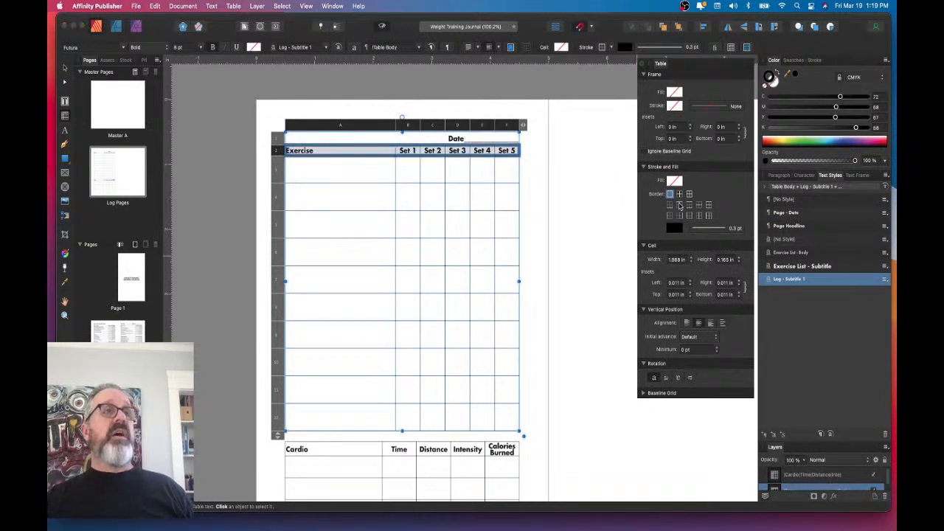
left_click(719, 229)
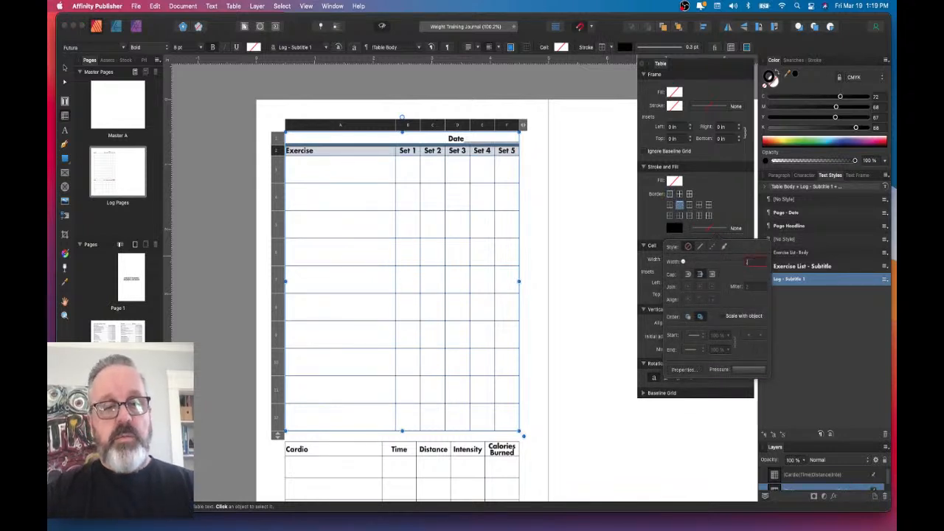
type(".3")
key("Return")
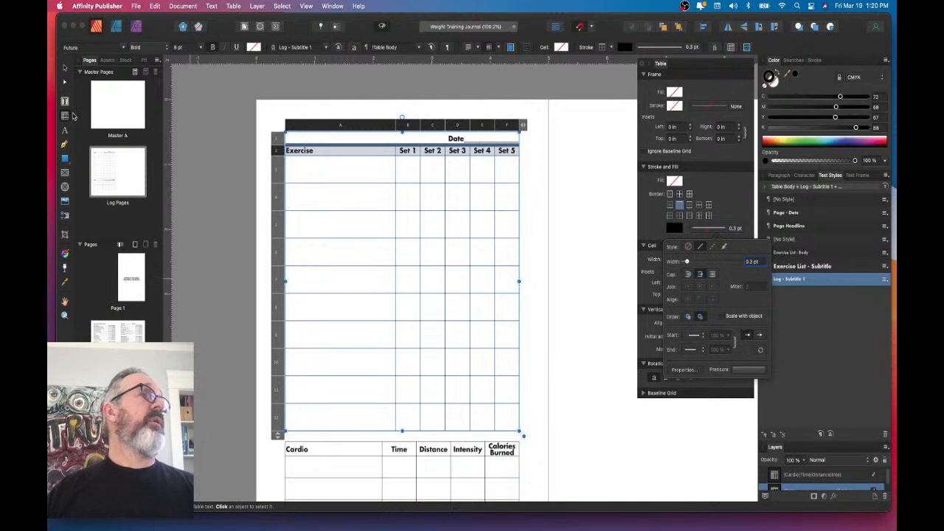
left_click(542, 193)
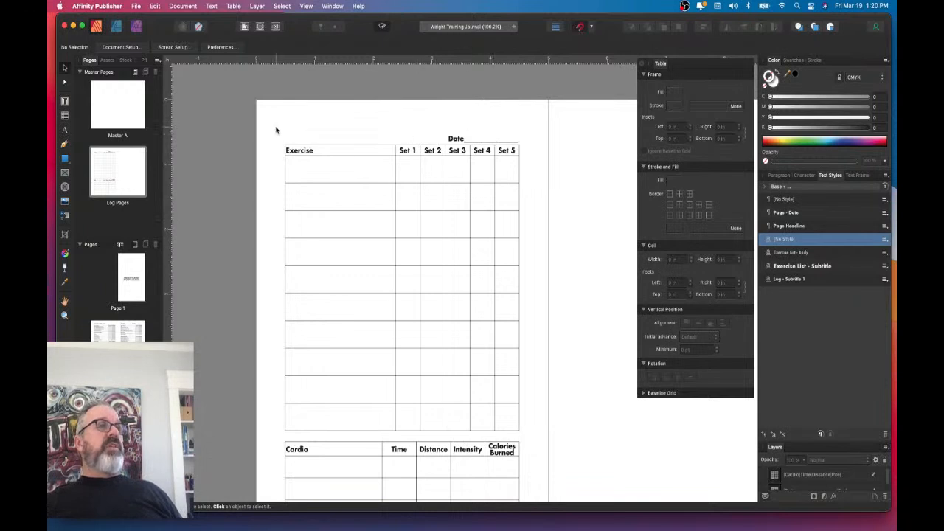
- Set the Time heading in the Cardio table to the Regular font style
scroll(535, 221, "down", 2)
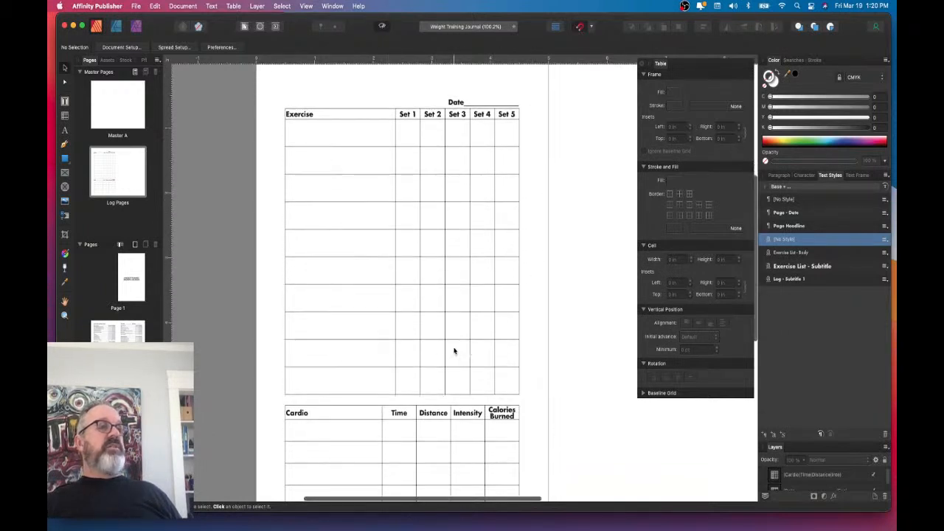
scroll(442, 384, "down", 3)
scroll(460, 310, "down", 1)
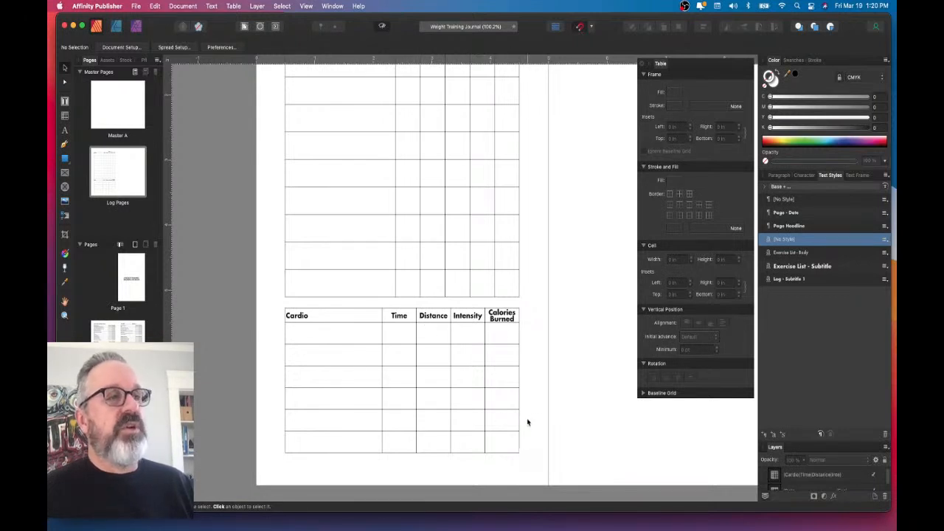
left_click(505, 341)
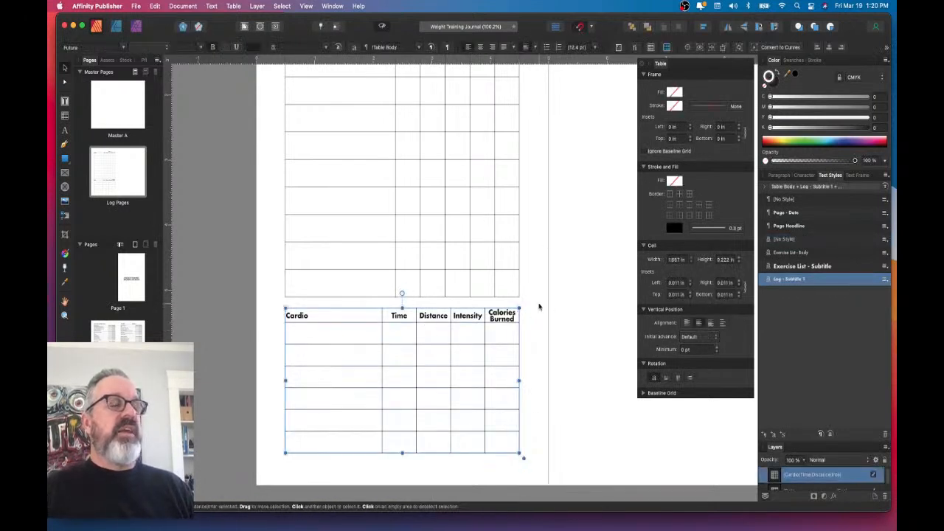
left_click(540, 289)
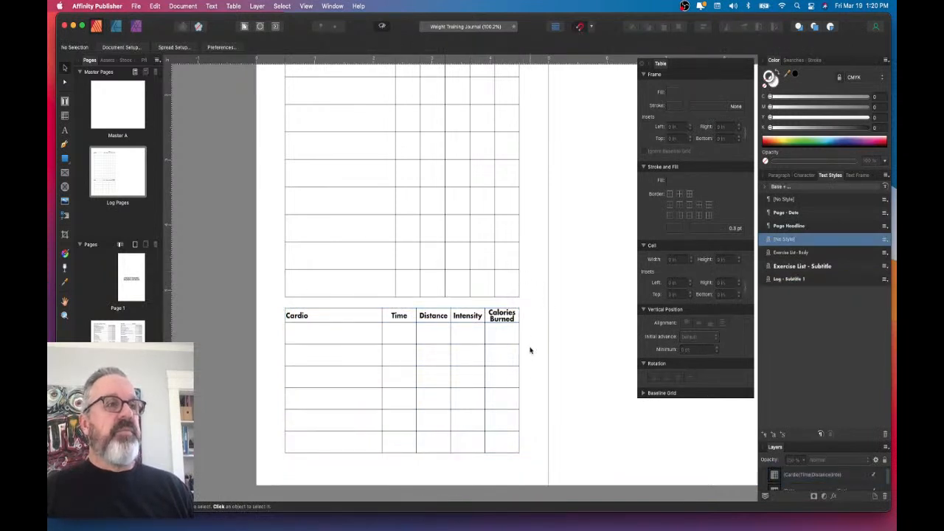
left_click(398, 316)
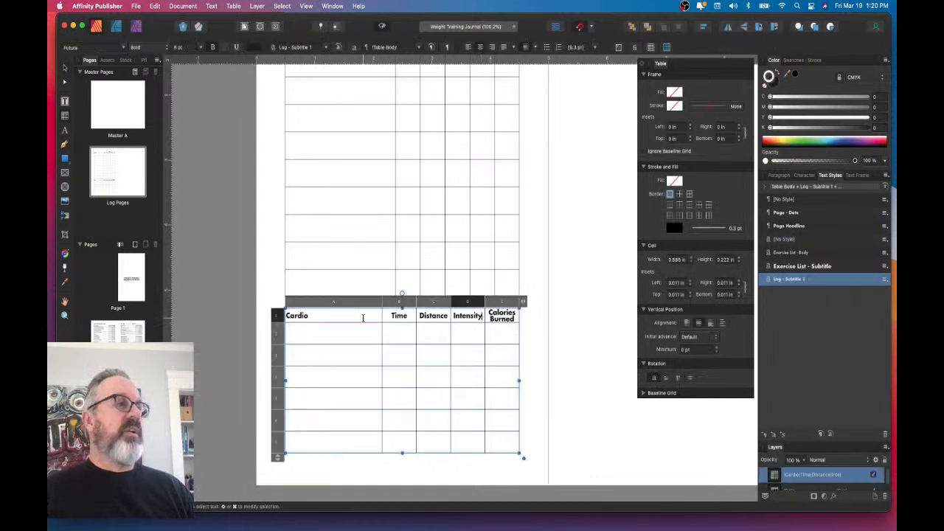
double_click(398, 316)
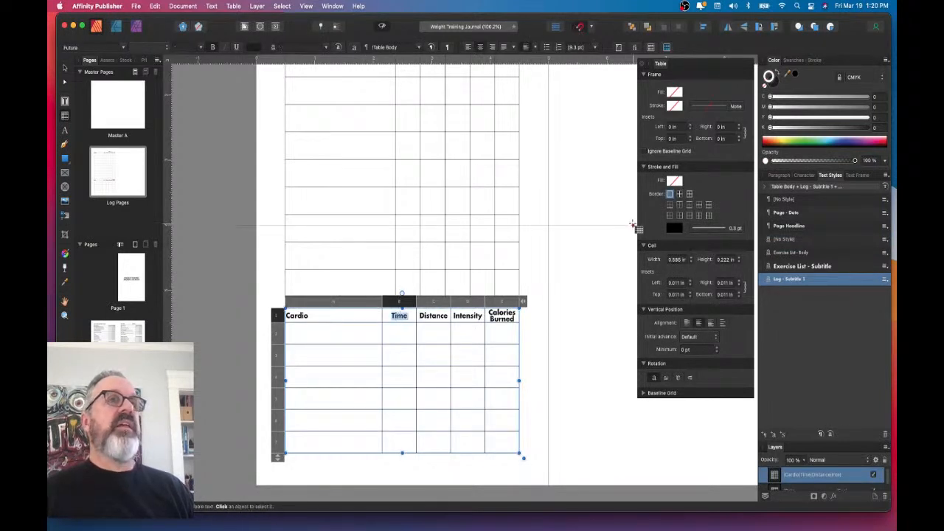
left_click(159, 48)
left_click(157, 79)
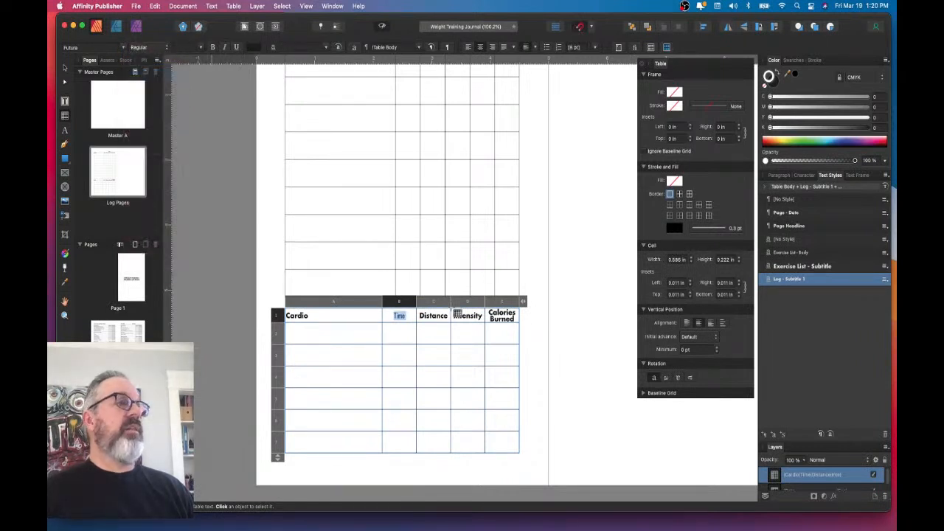
- Set the Time, Distance, Intensity and Calories Burned headings of the Cardio table to the Medium font style
key("Tab")
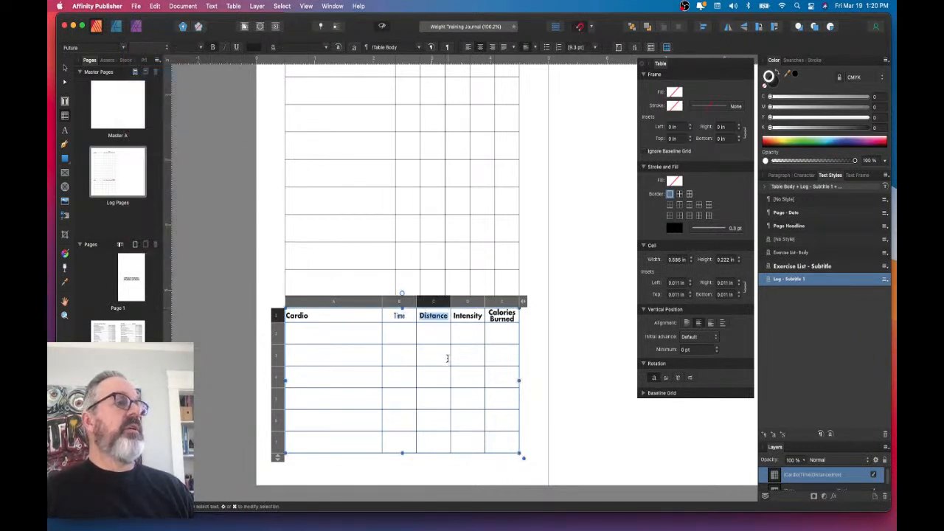
left_click_drag(395, 311, 505, 316)
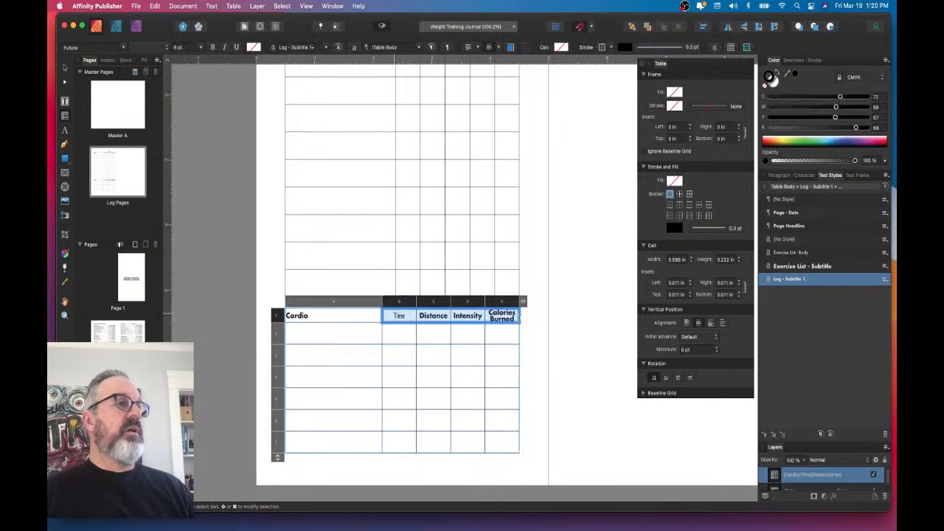
left_click(156, 48)
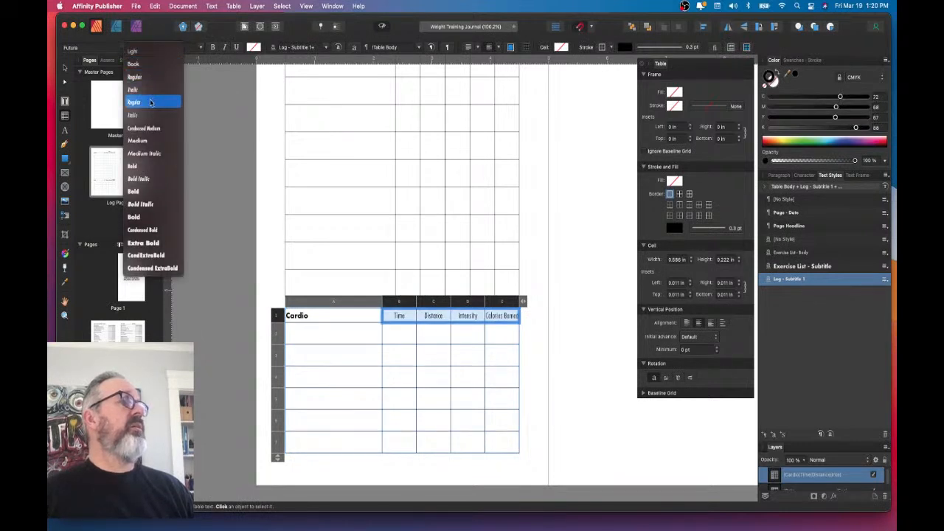
left_click(148, 144)
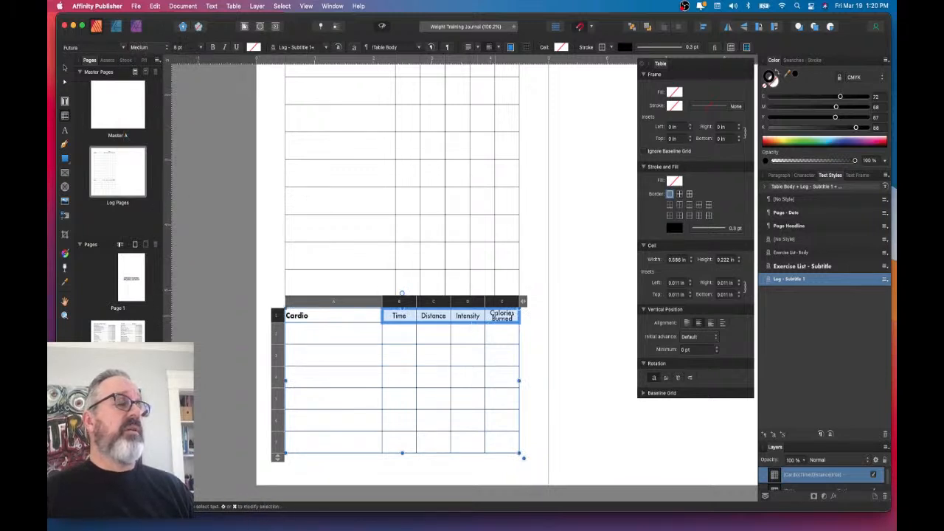
- Shorten the Calories Burned heading of the Cardio table to Calories
left_click(502, 318)
key("super+a")
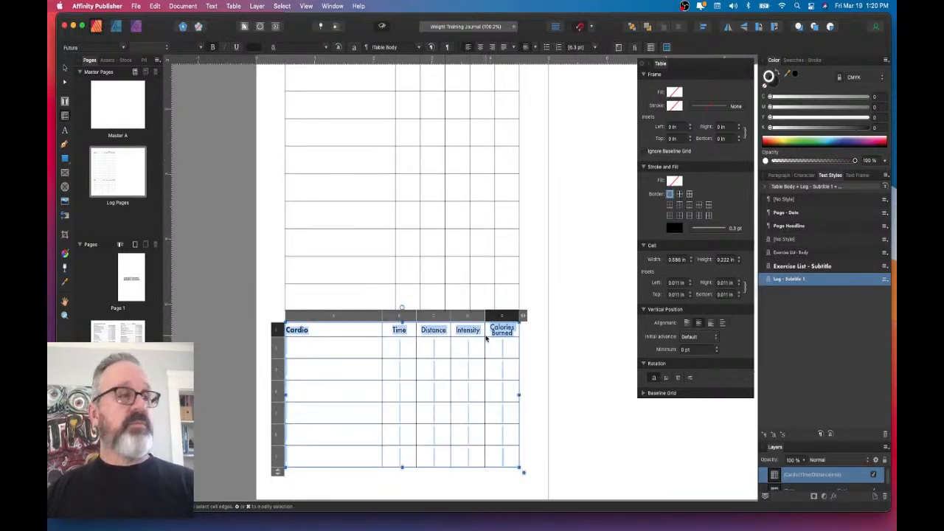
scroll(486, 338, "up", 5)
triple_click(521, 317)
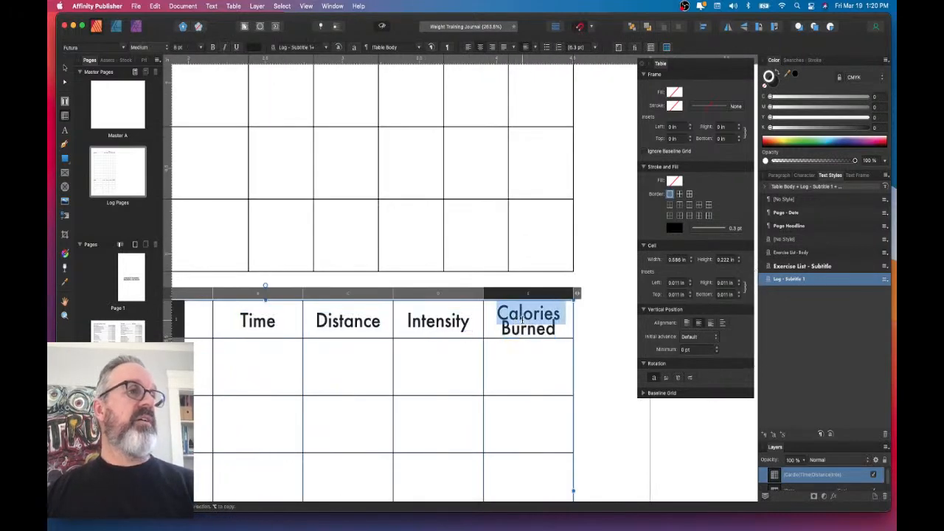
scroll(523, 325, "up", 1)
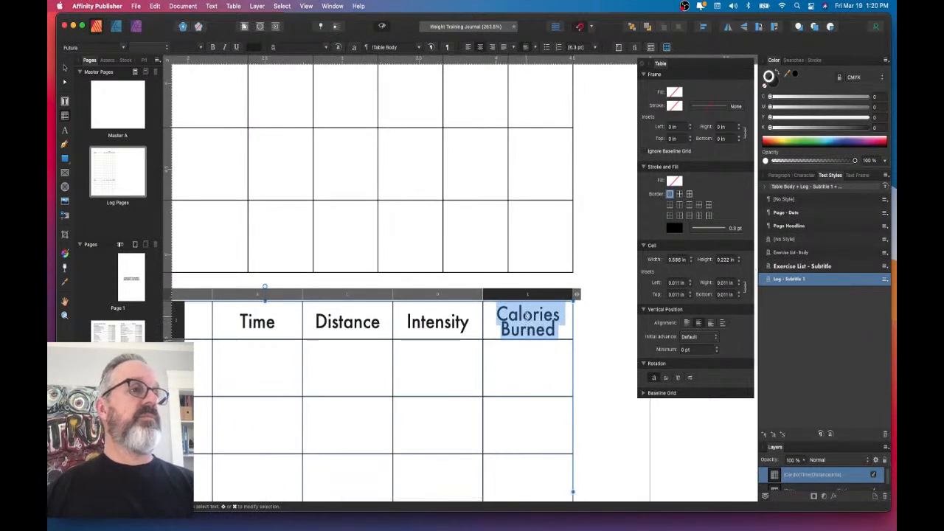
double_click(522, 331)
key("BackSpace")
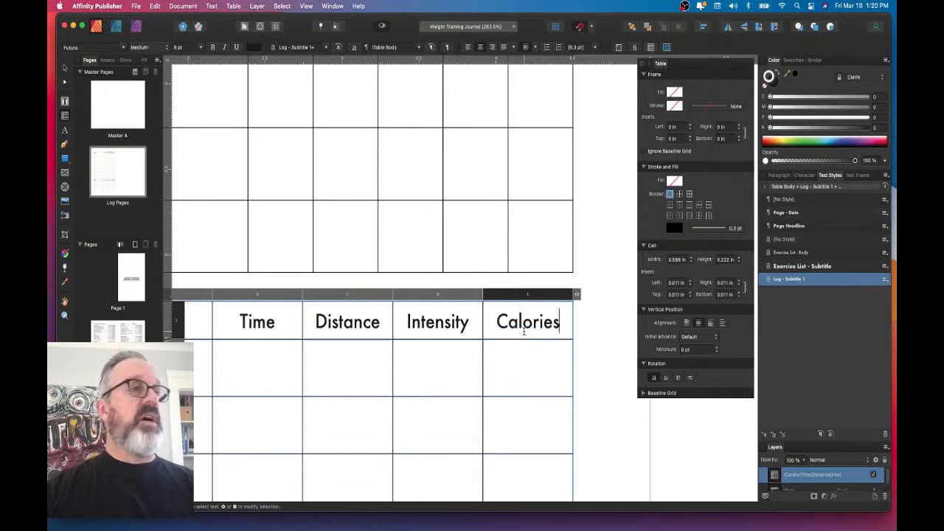
double_click(532, 322)
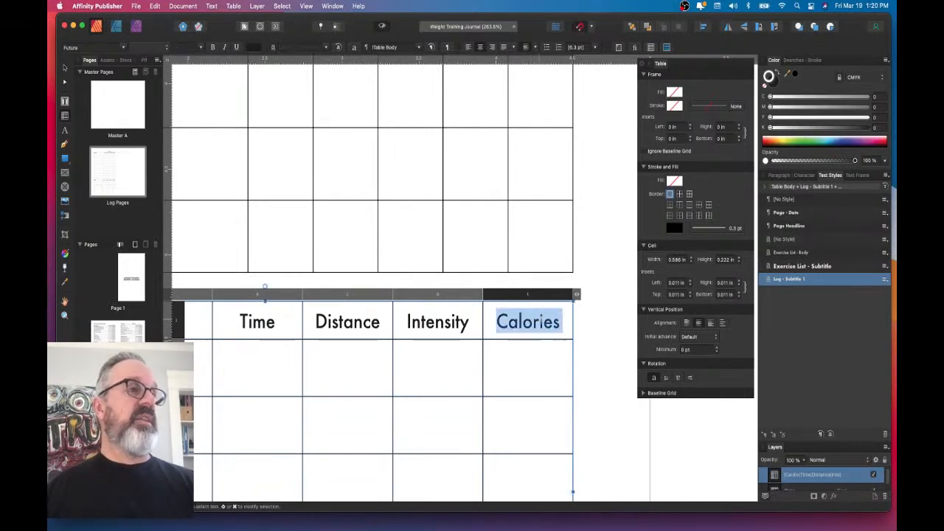
- Widen the Cardio table's first column slightly, and evenly distribute the Time, Distance, Intensity and Calories columns
scroll(495, 323, "down", 5)
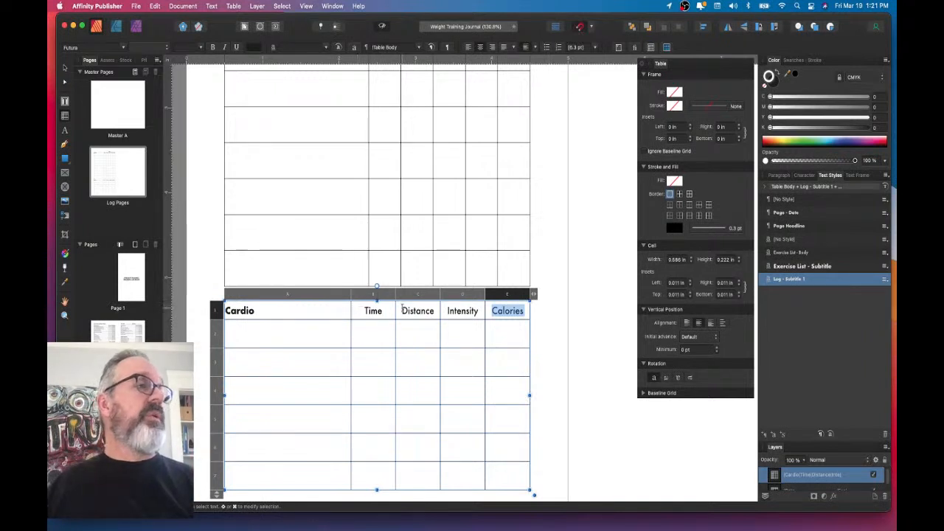
left_click_drag(351, 297, 526, 476)
left_click(379, 309)
right_click(509, 418)
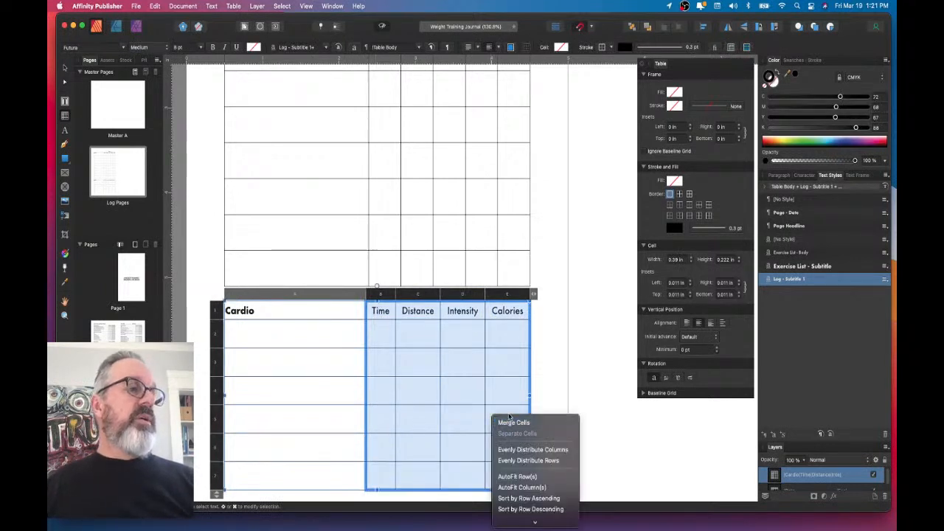
left_click(532, 449)
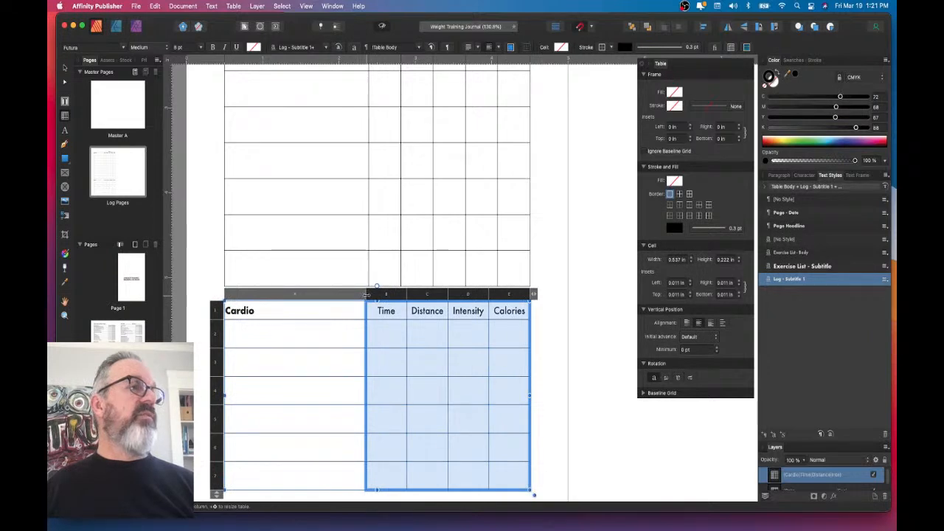
- Move the divider between the Cardio and Time columns to line up with the first column divider of the Exercise table above
left_click_drag(365, 294, 369, 294)
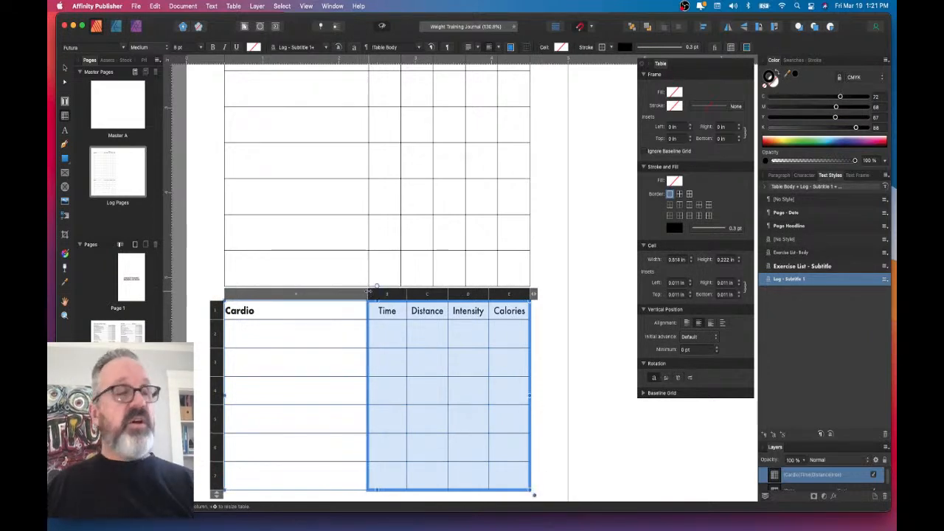
scroll(369, 293, "up", 6)
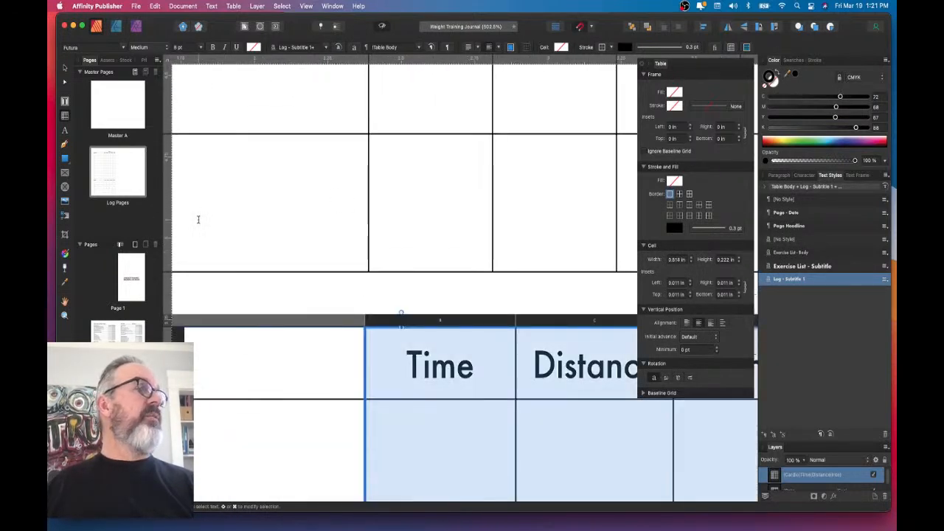
left_click_drag(167, 228, 367, 255)
key("Escape")
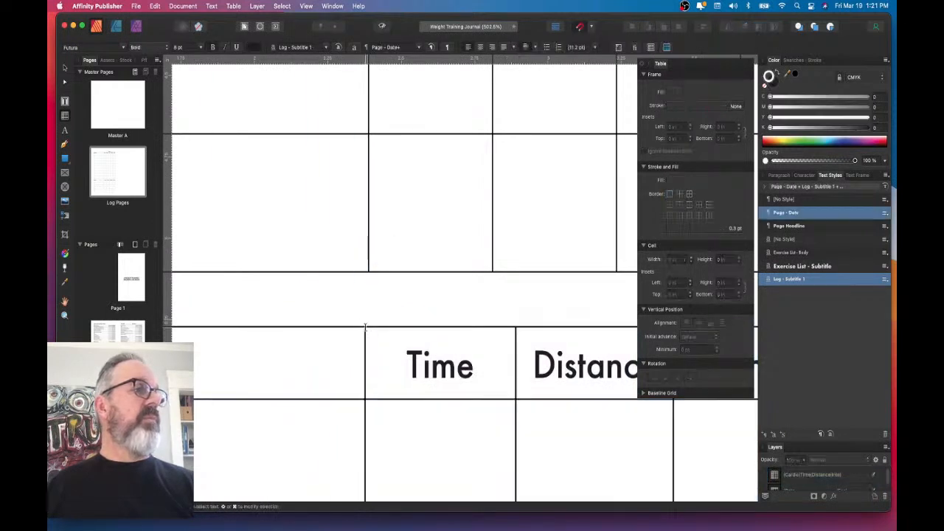
left_click(364, 323)
left_click_drag(364, 320, 367, 319)
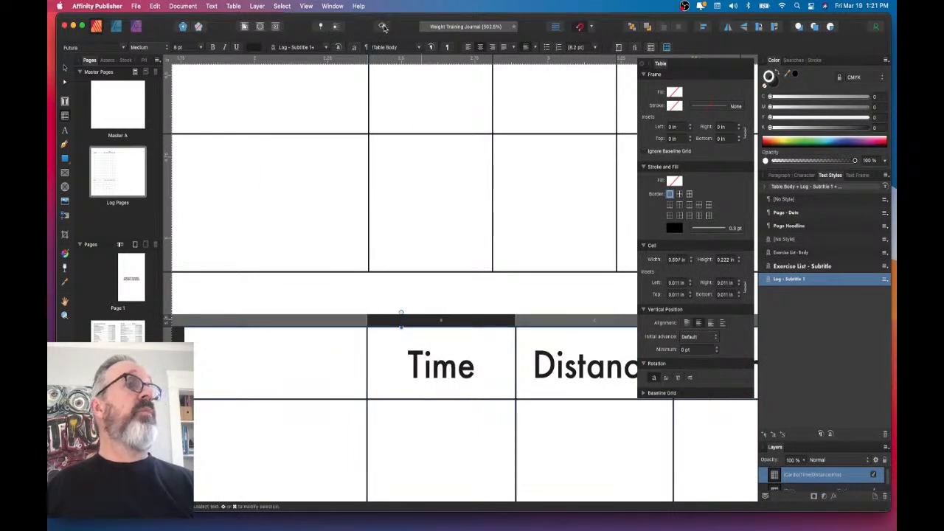
scroll(384, 284, "up", 1)
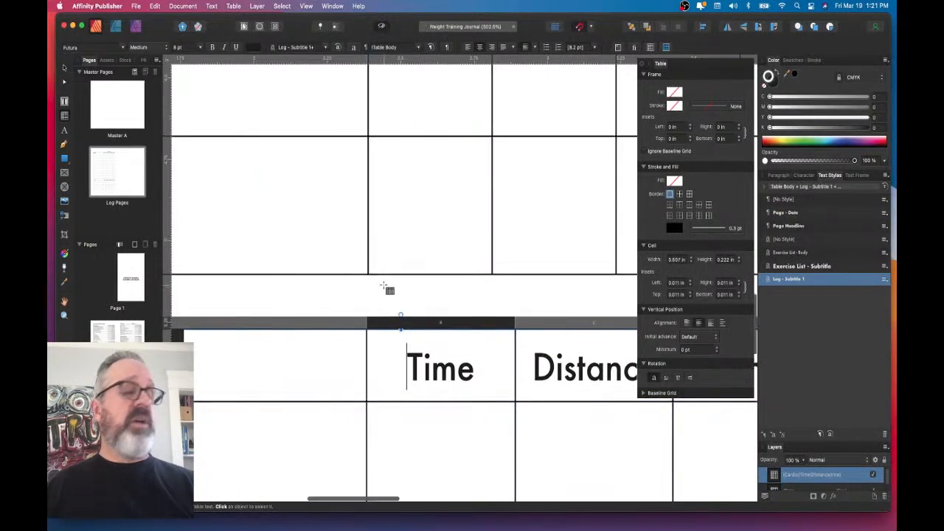
key("ctrl+w")
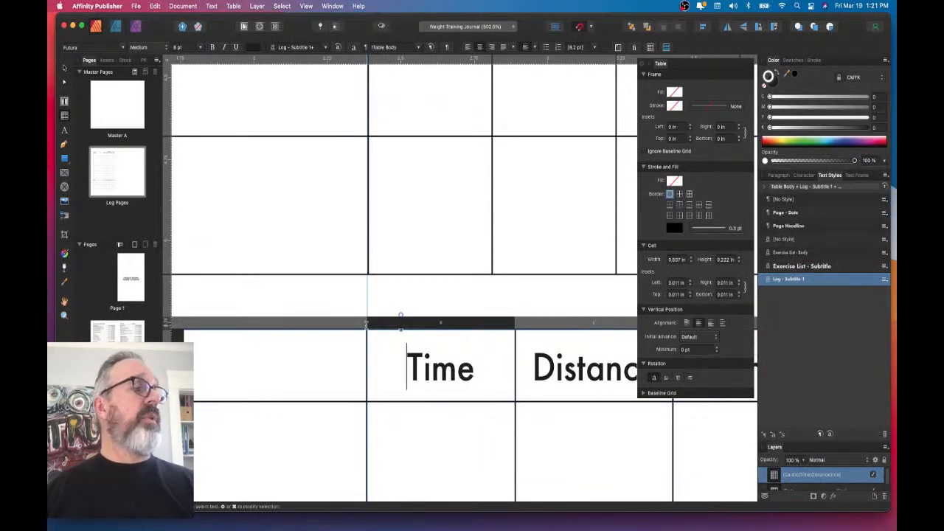
- Resize the Cardio table's first column to about 1.89 in so its edge lines up with the Exercise table's column above
scroll(365, 321, "up", 3)
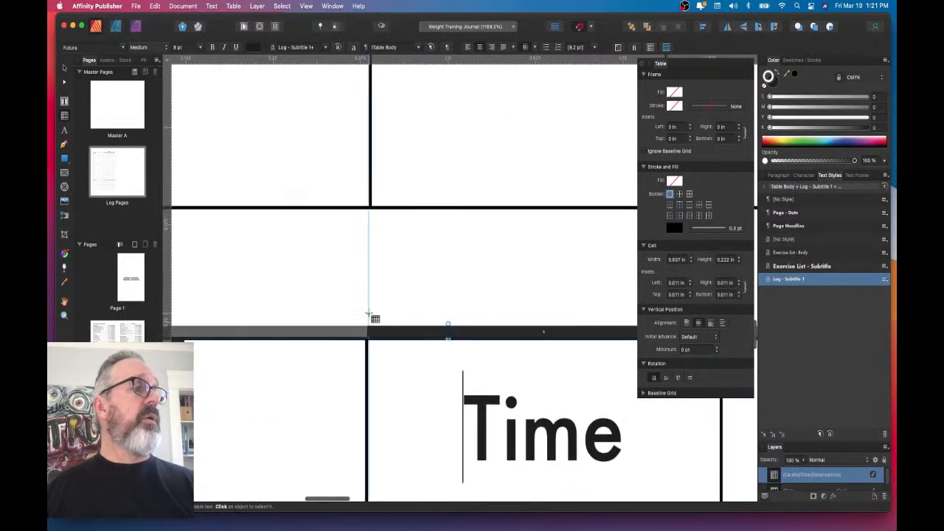
left_click_drag(367, 330, 371, 330)
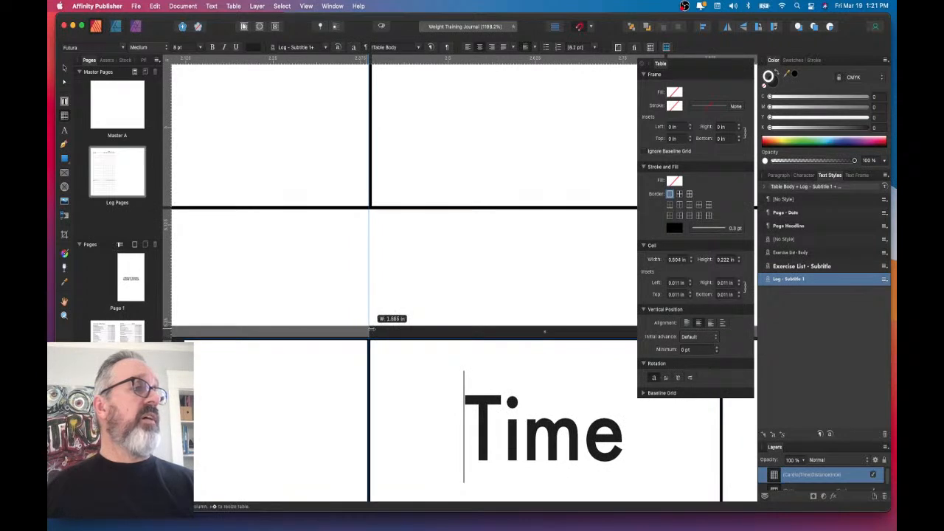
scroll(420, 288, "down", 2)
scroll(414, 288, "down", 5)
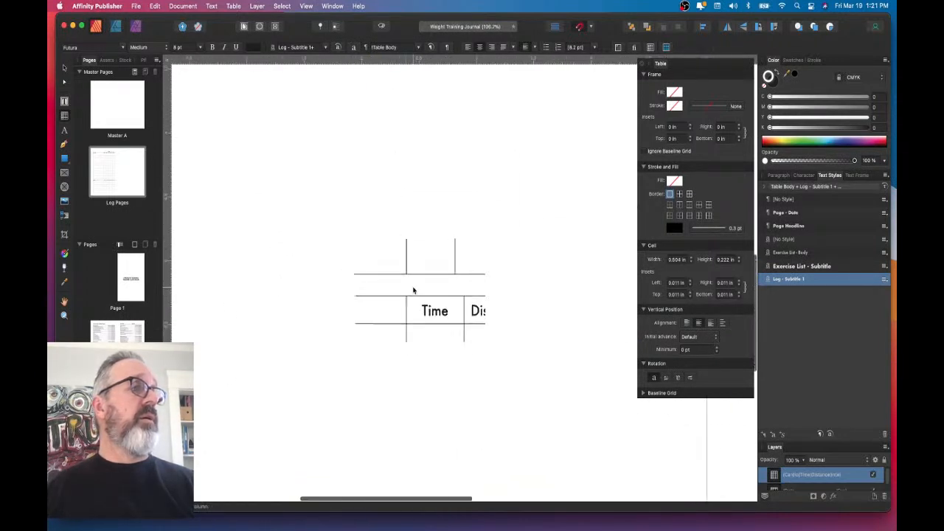
- Evenly distribute the Cardio table's Time, Distance, Intensity and Calories columns
left_click(413, 288)
left_click_drag(446, 317, 636, 479)
scroll(475, 326, "down", 1)
left_click_drag(442, 332, 572, 472)
right_click(550, 435)
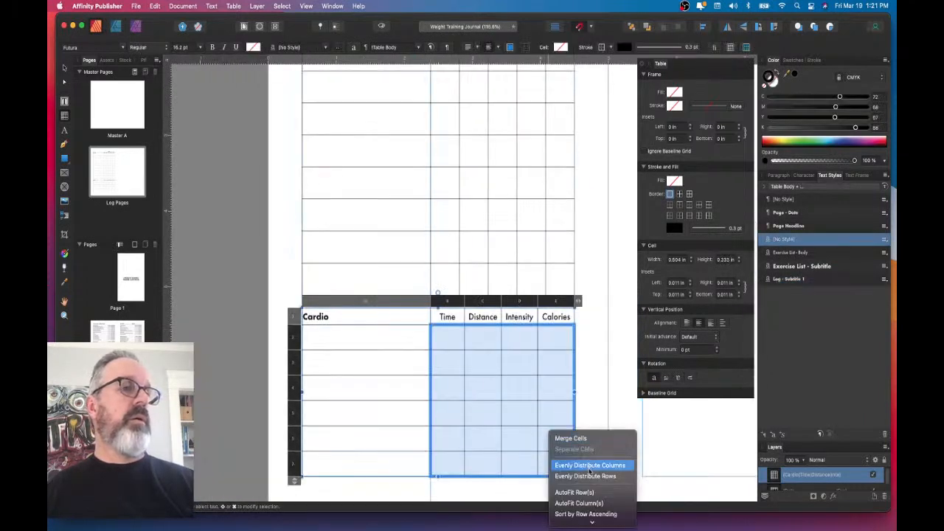
left_click(589, 466)
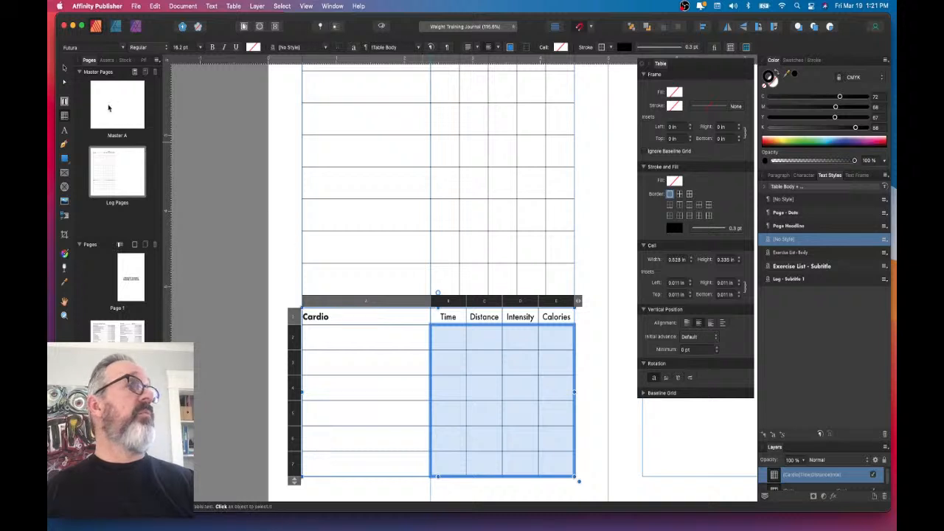
- Deselect the Cardio table and turn on preview mode to check the whole spread without guides
left_click(66, 68)
left_click(585, 374)
scroll(586, 373, "up", 3)
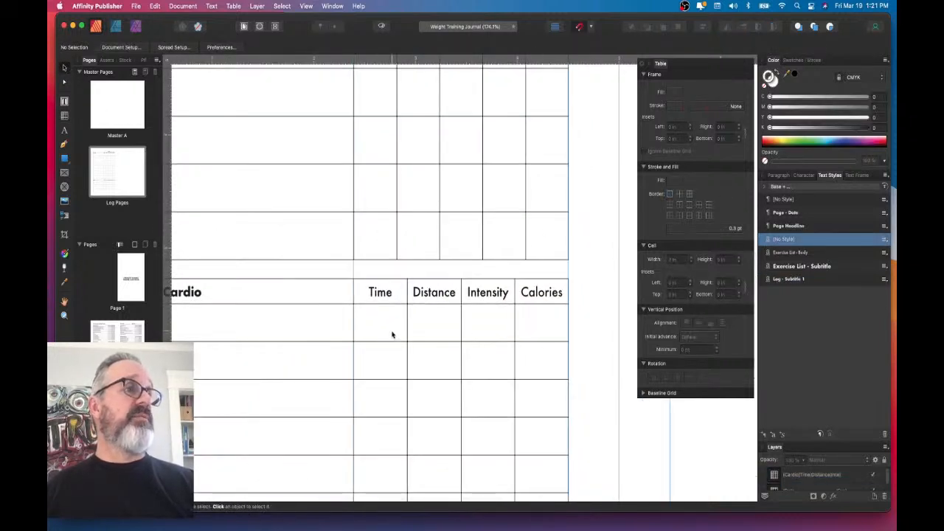
scroll(568, 356, "down", 7)
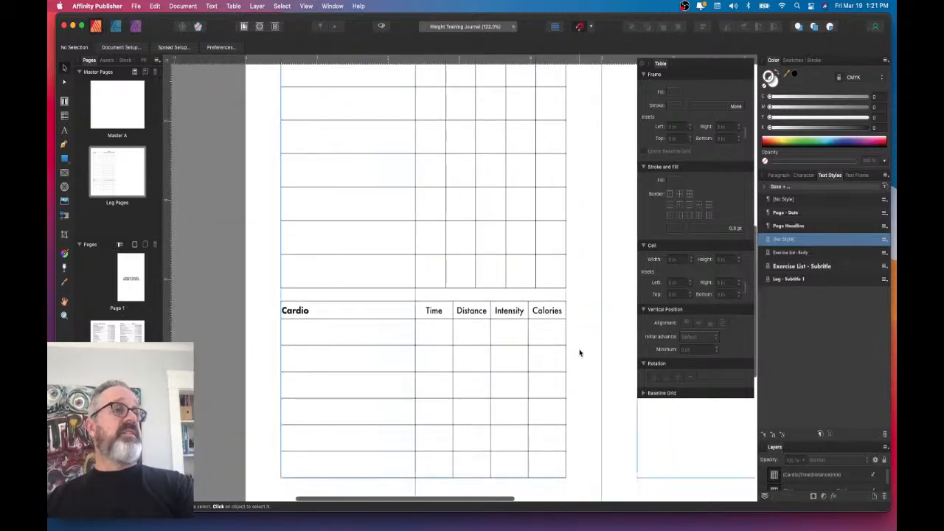
scroll(577, 351, "right", 1)
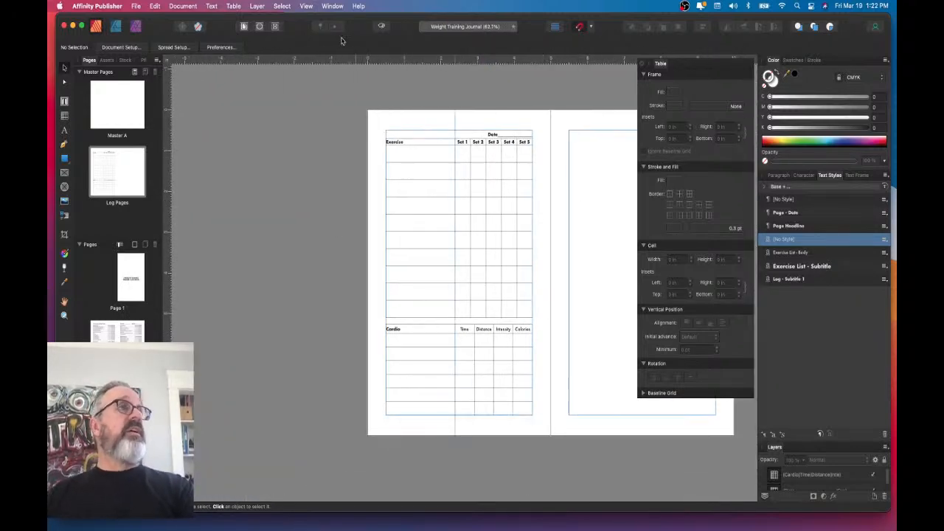
left_click(381, 28)
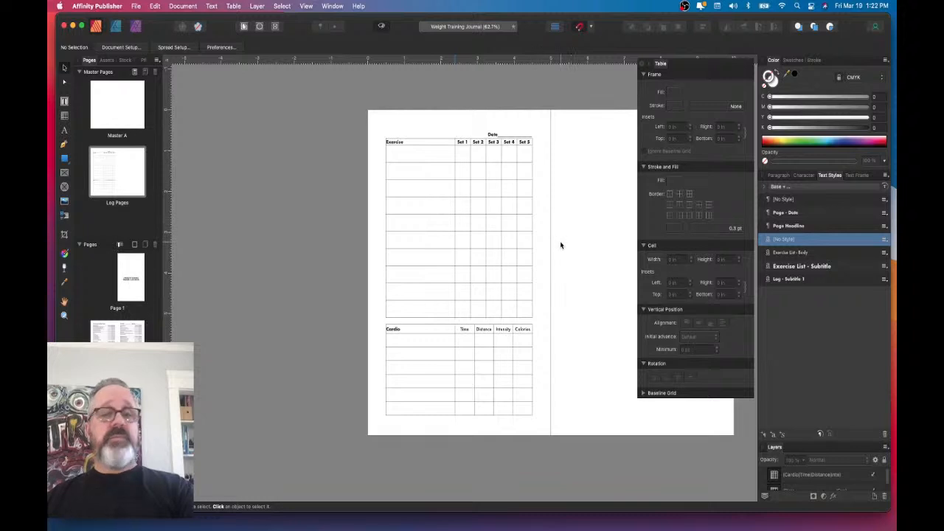
key("shift+super+2")
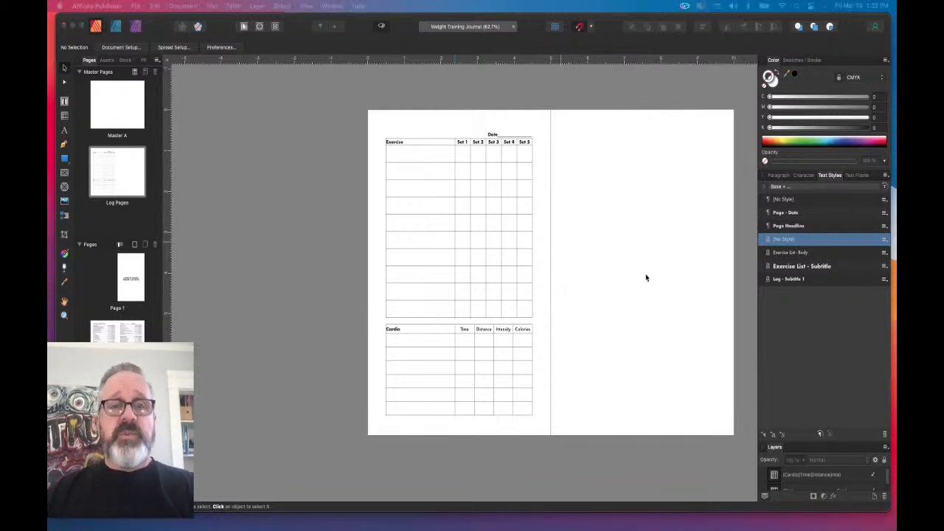
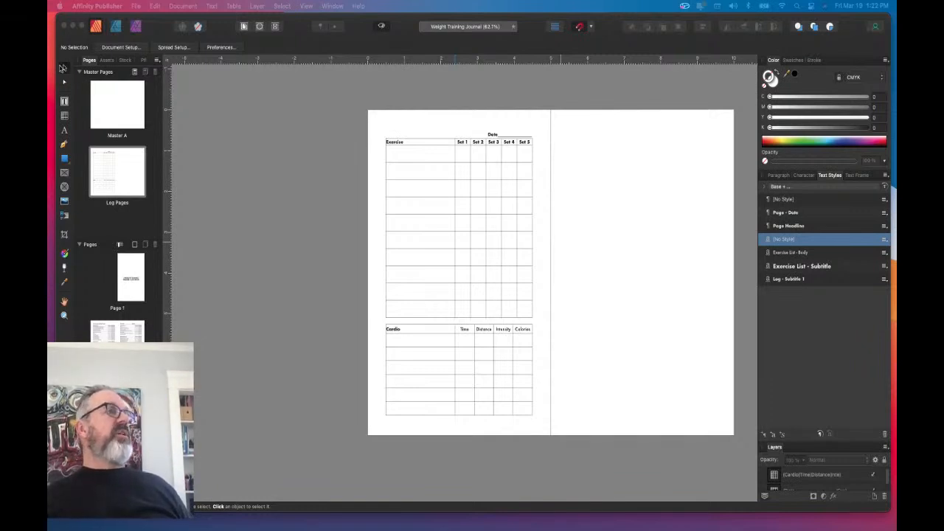
- Increase the height of the Exercise table's heading row to about 0.23 in, close to the Cardio heading row
left_click(63, 68)
scroll(550, 181, "up", 1)
scroll(532, 177, "up", 3)
left_click(298, 118)
double_click(296, 124)
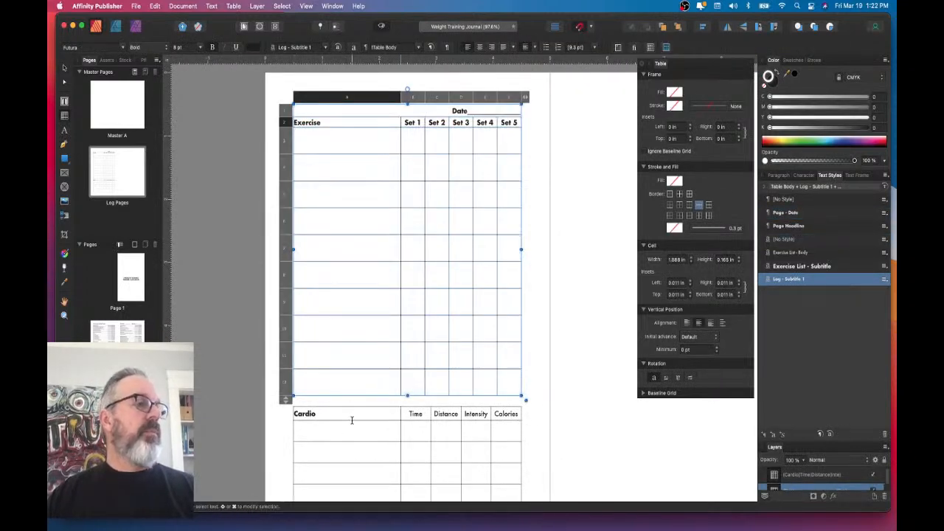
left_click(351, 420)
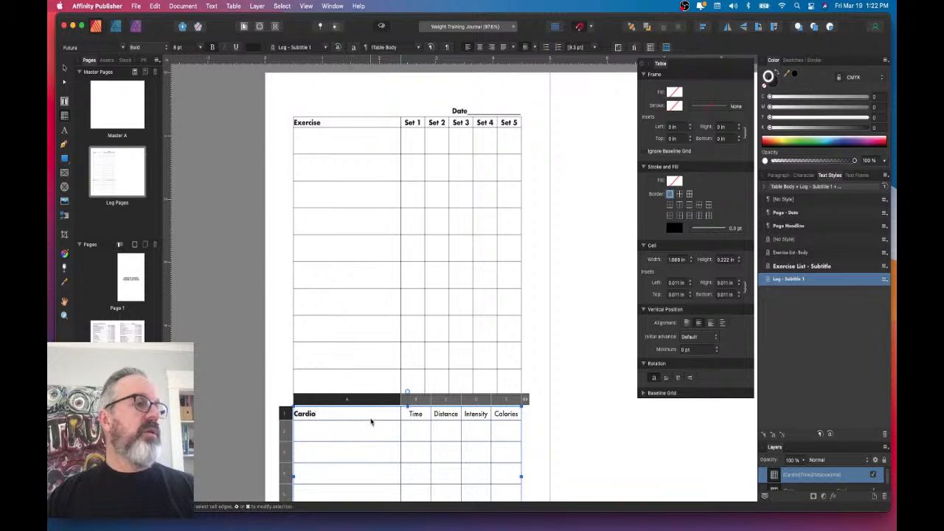
left_click(374, 127)
left_click(317, 124)
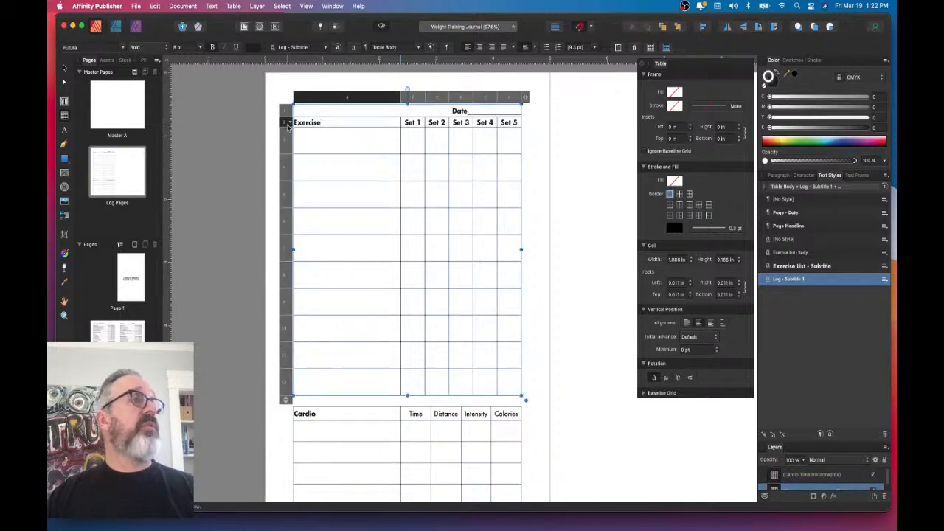
left_click_drag(284, 127, 285, 130)
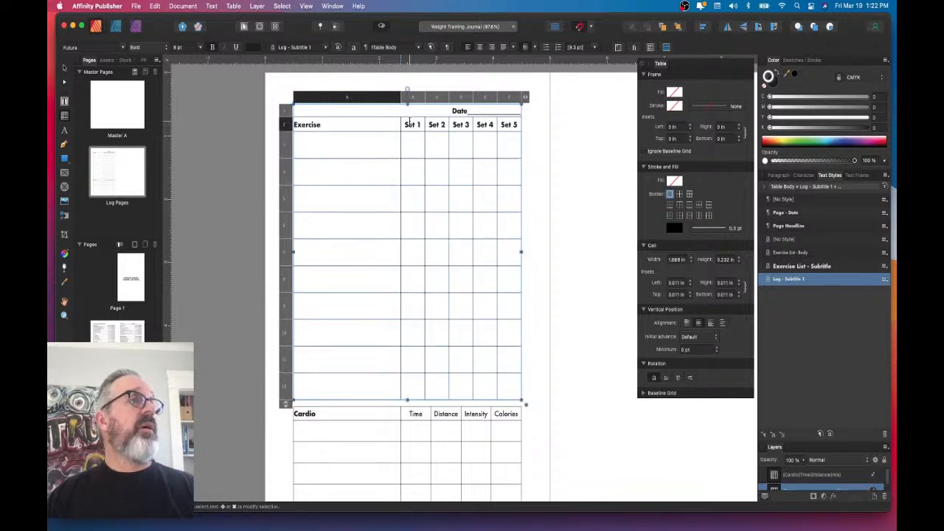
- Change the font weight of the Set 1 to Set 5 headings to Medium, and deselect the table
left_click_drag(412, 122, 516, 125)
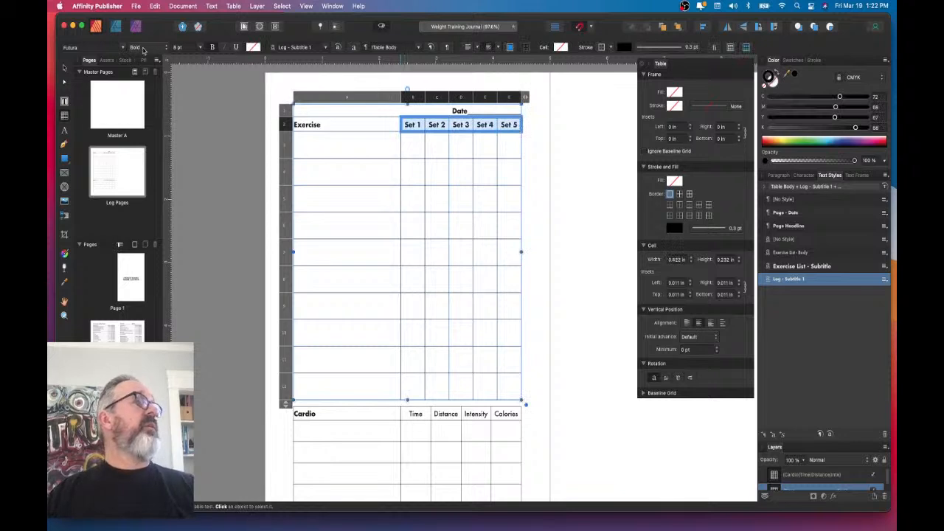
left_click(144, 50)
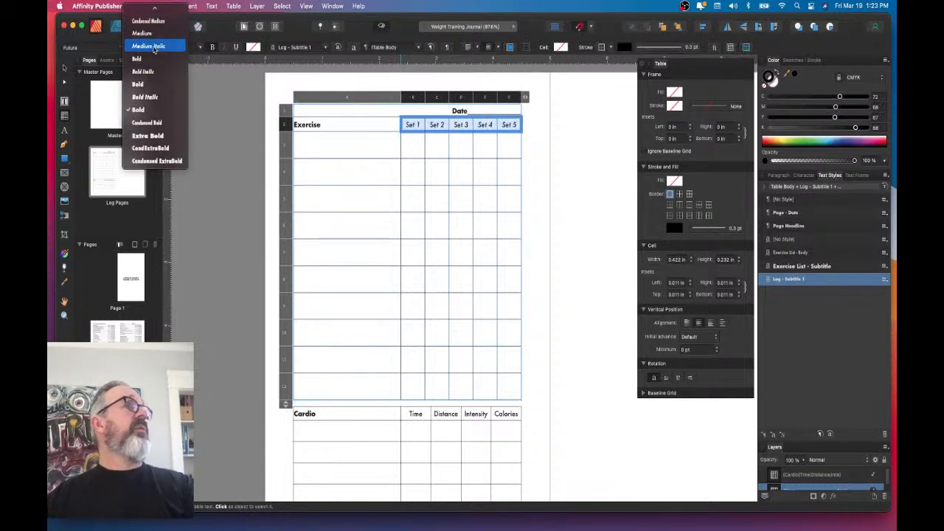
left_click(144, 33)
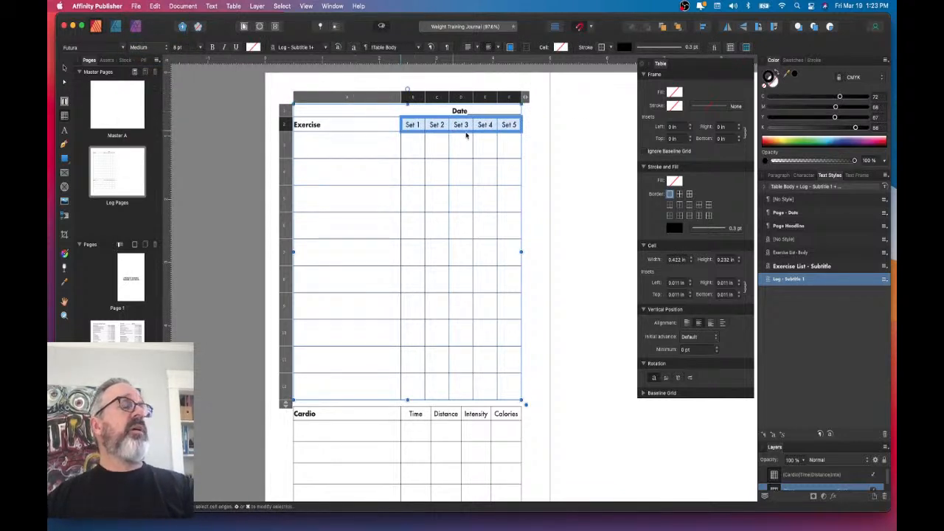
left_click(262, 142)
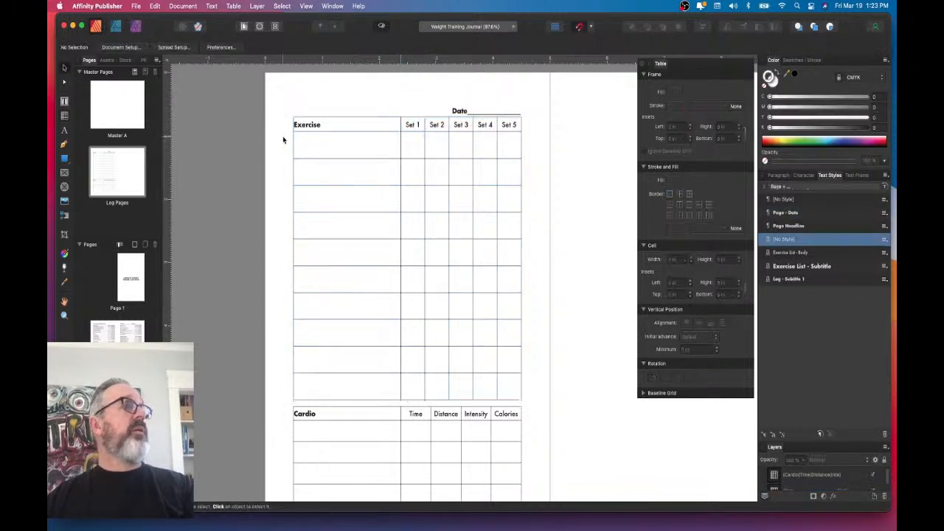
- Apply All Caps to the Exercise and Cardio headings in the two tables
left_click(318, 126)
double_click(319, 125)
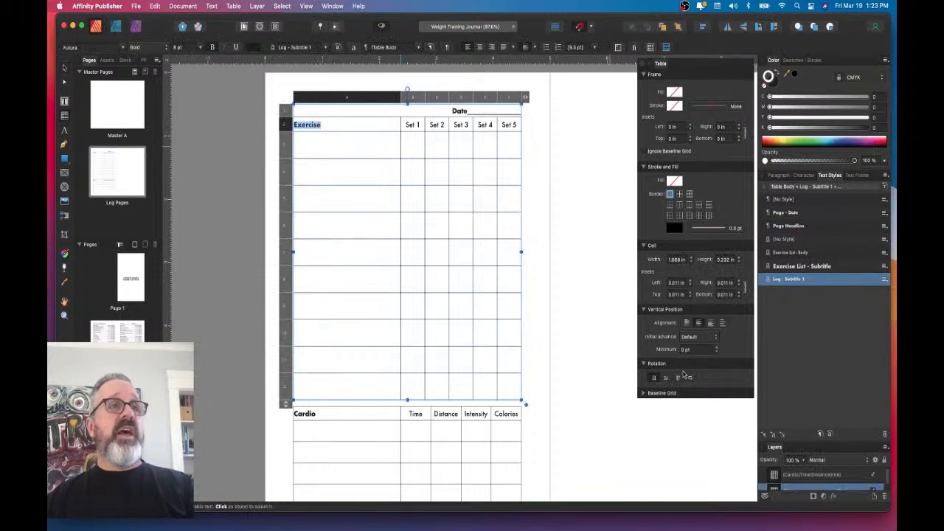
left_click(808, 176)
left_click(858, 353)
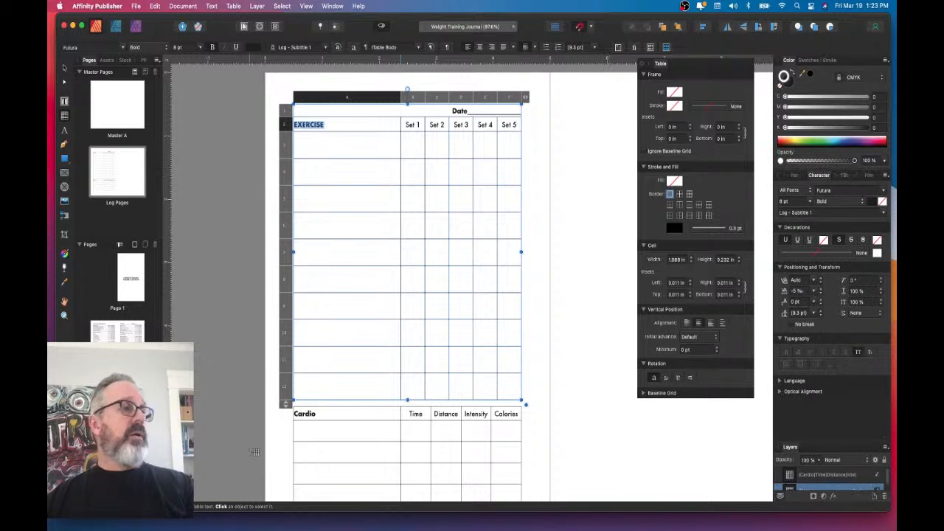
double_click(306, 414)
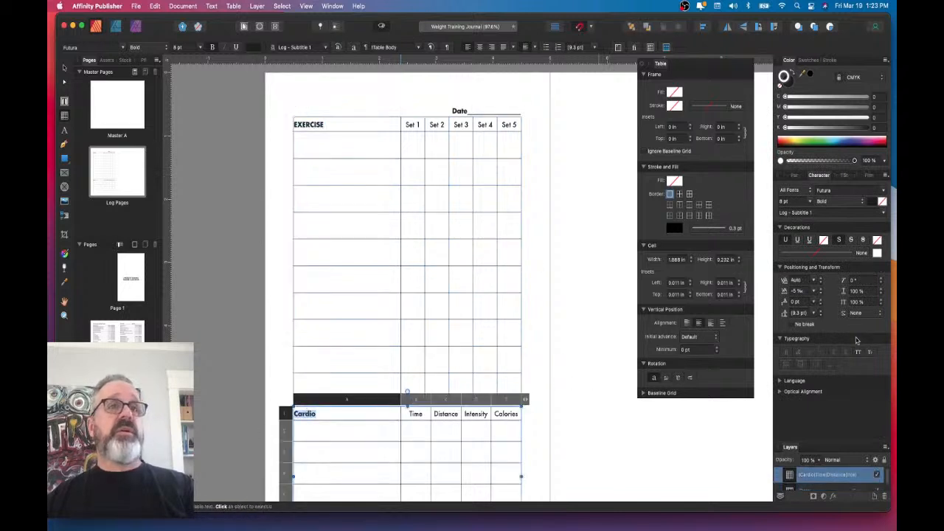
left_click(858, 352)
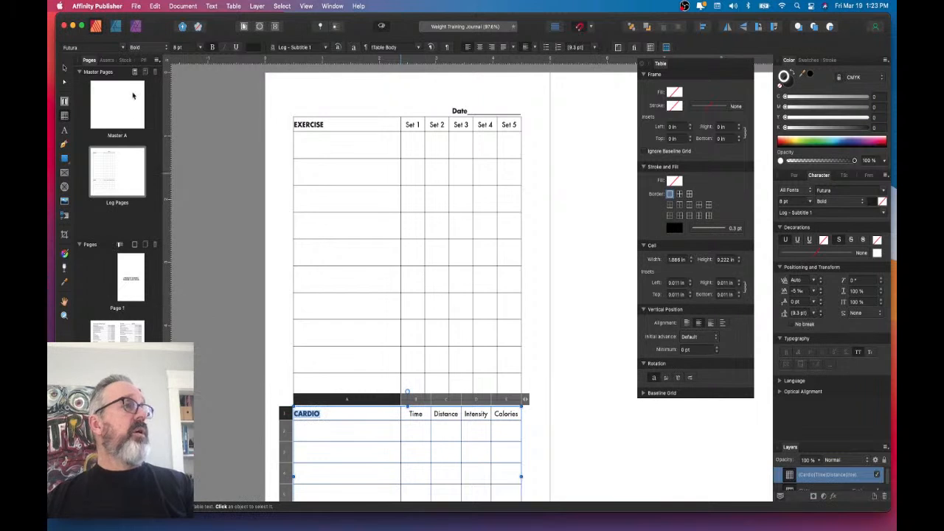
- Select the Exercise table's first column, unlink its cell insets and set the left inset to 0.04 in
left_click(296, 123)
left_click(309, 96)
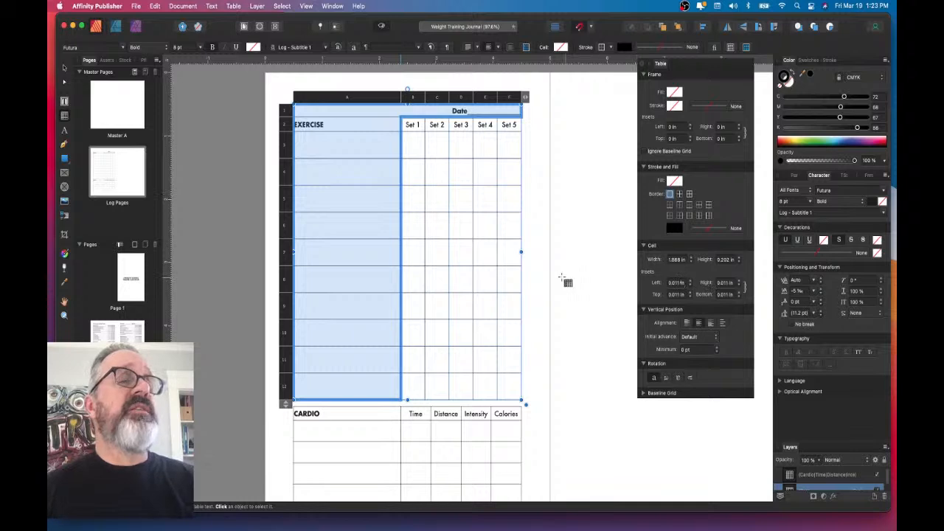
left_click(295, 124)
scroll(295, 124, "up", 5)
scroll(295, 124, "up", 3)
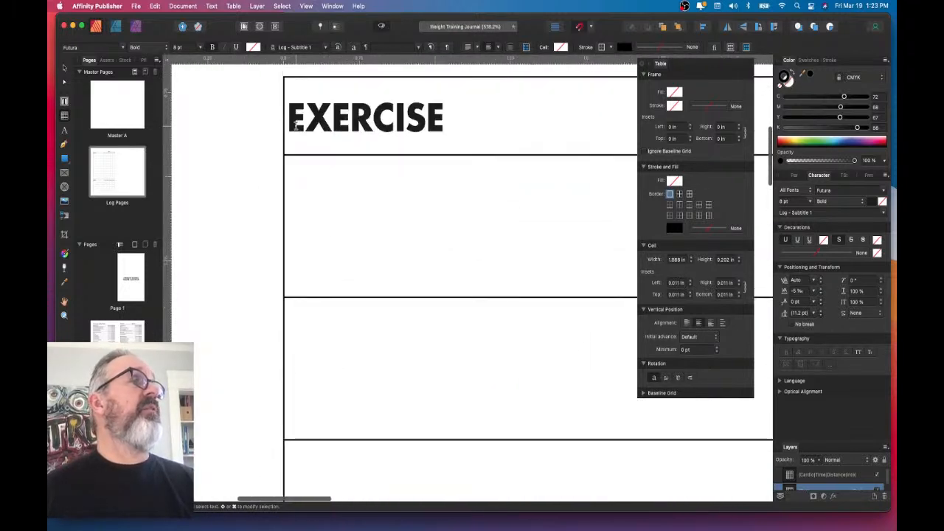
key("super+a")
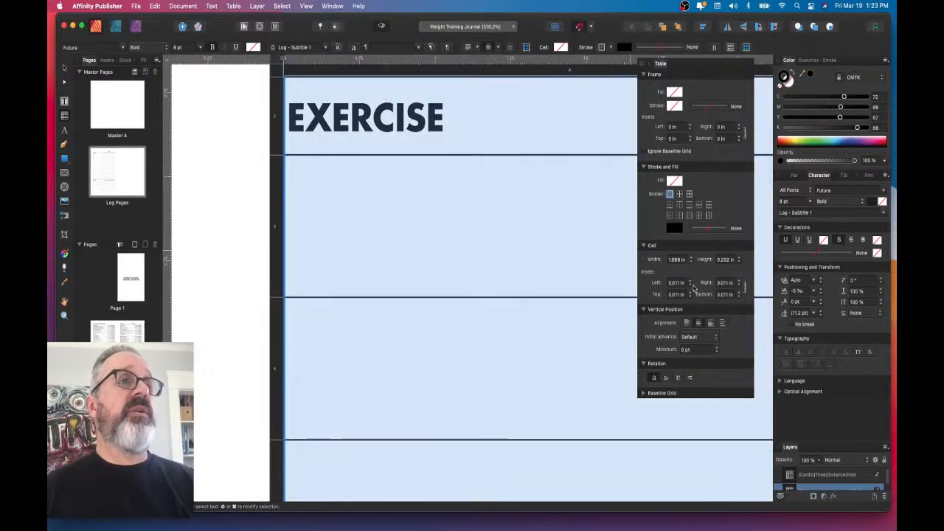
left_click(745, 292)
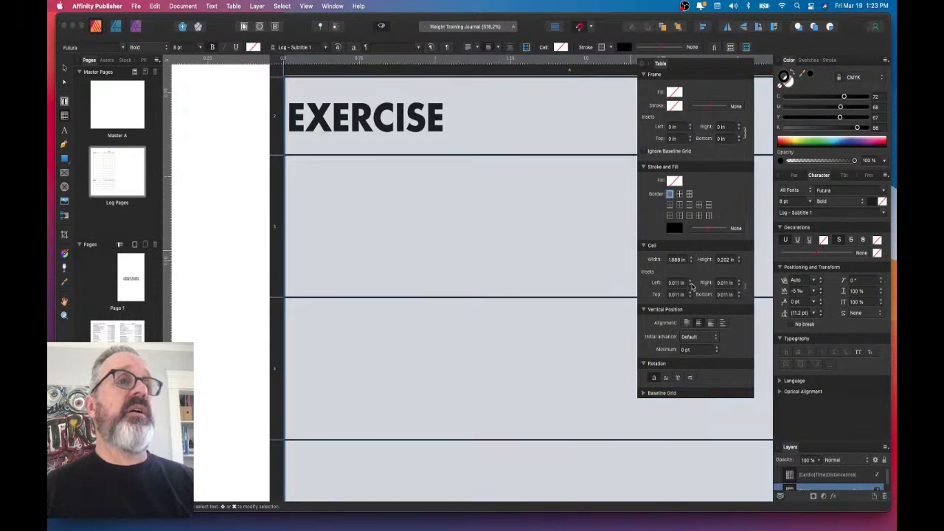
left_click(690, 282)
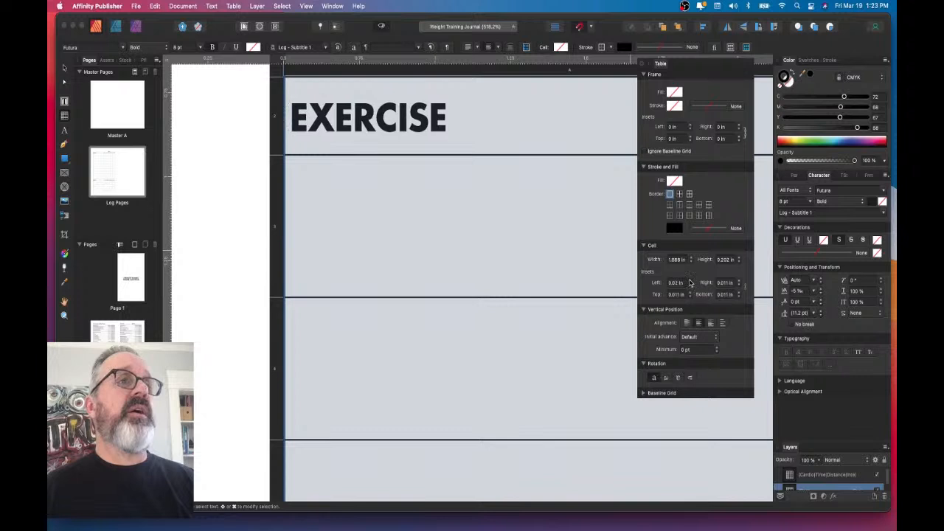
left_click(689, 282)
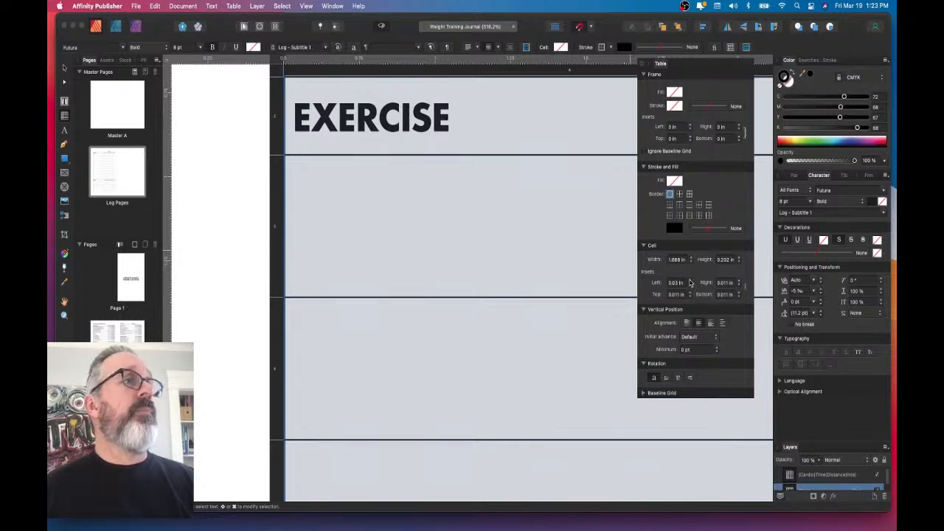
left_click(690, 281)
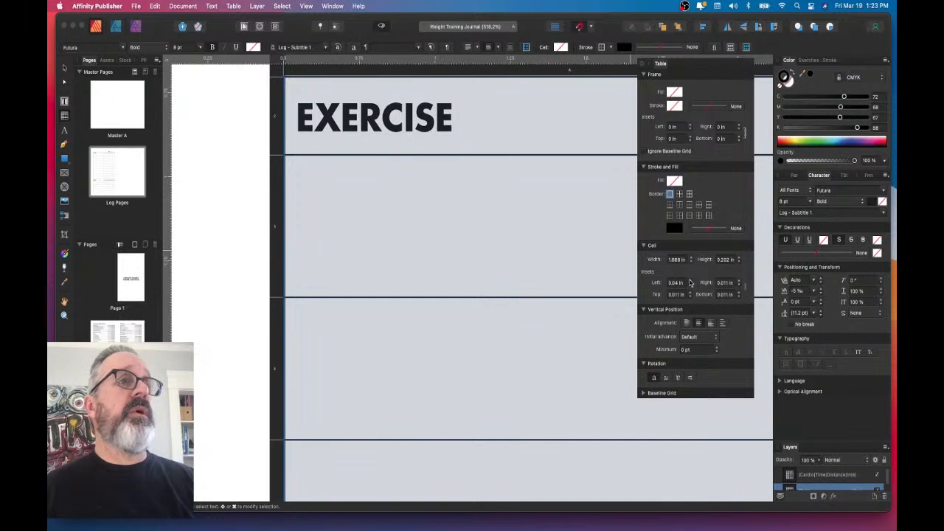
- Set the cell insets of the Cardio table's CARDIO heading cell to 0.04 in on all sides
scroll(463, 295, "down", 10)
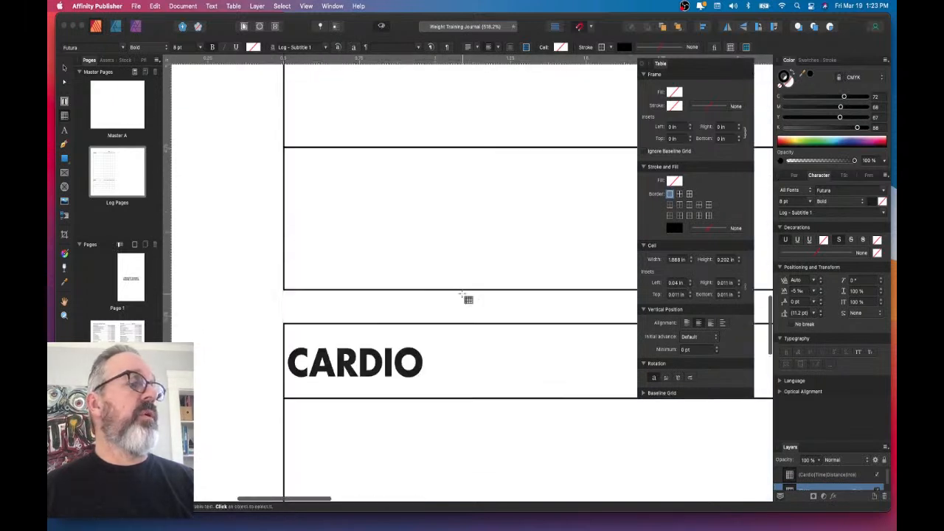
scroll(463, 293, "up", 4)
left_click(381, 193)
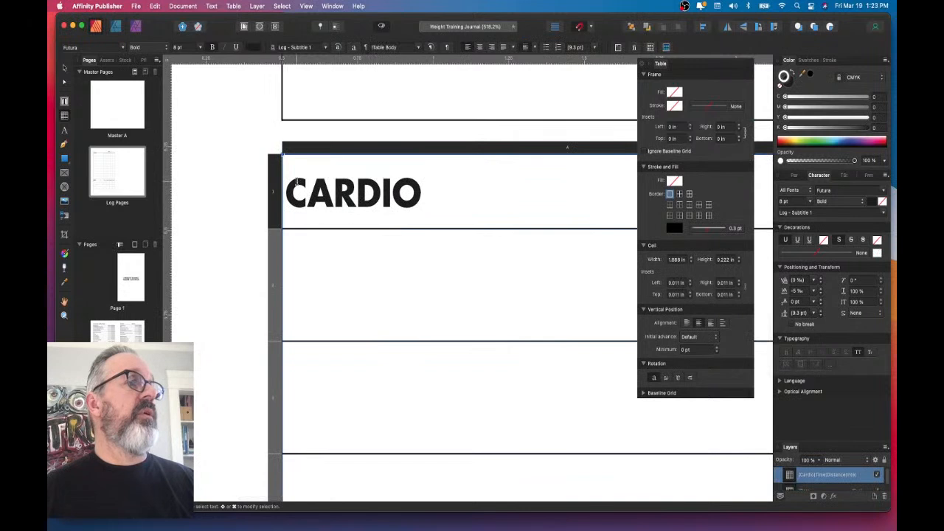
double_click(297, 192)
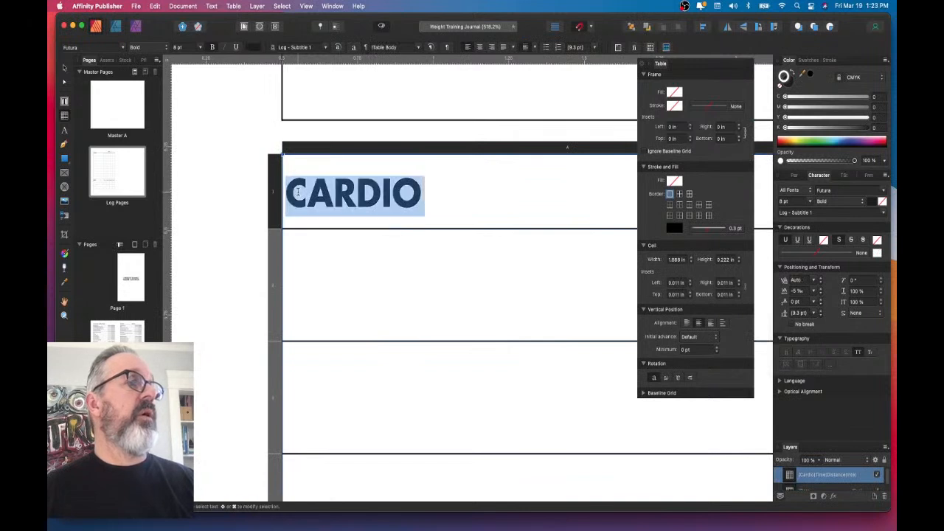
left_click(299, 168)
left_click_drag(307, 217, 307, 228)
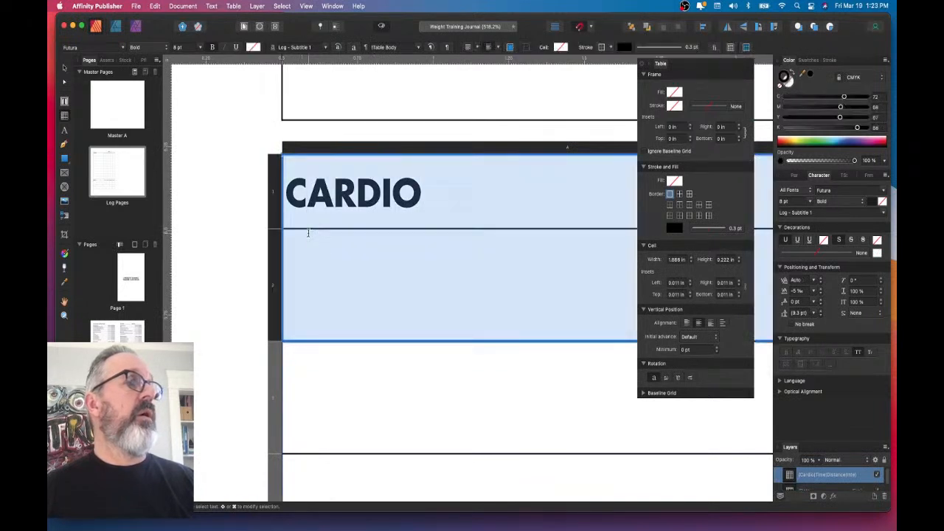
left_click(379, 216)
scroll(380, 218, "down", 5)
left_click_drag(399, 211, 382, 188)
key("Escape")
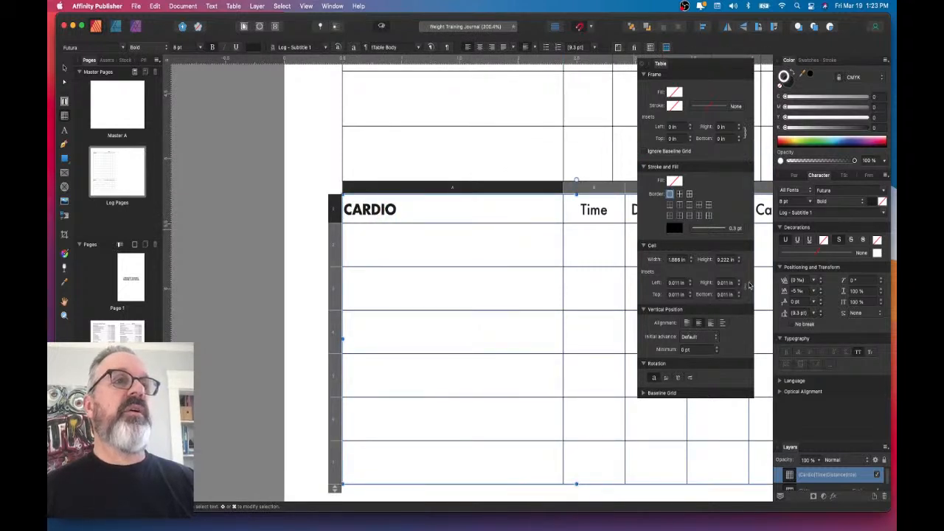
left_click(690, 281)
left_click(690, 281)
left_click(690, 281)
scroll(389, 209, "down", 6)
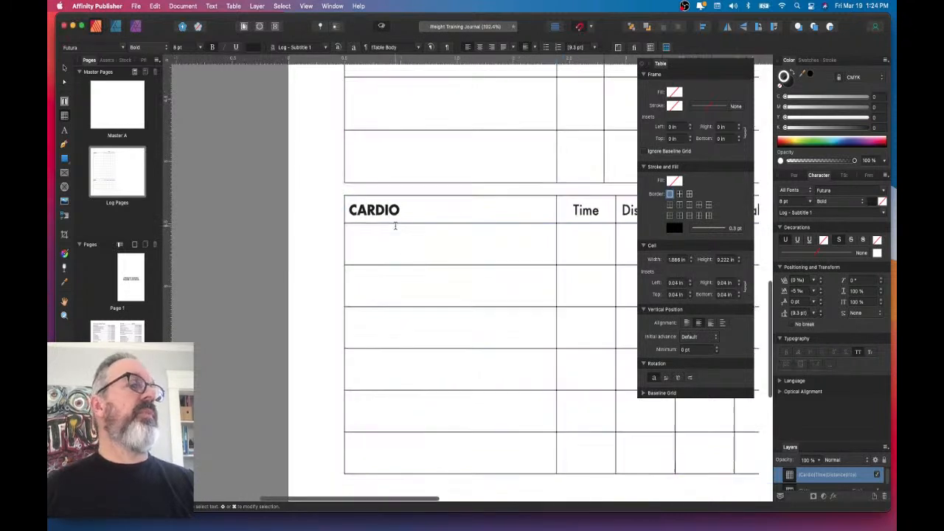
- Try to evenly distribute the rows across the Time to Calories columns of the Cardio table
scroll(393, 233, "up", 10)
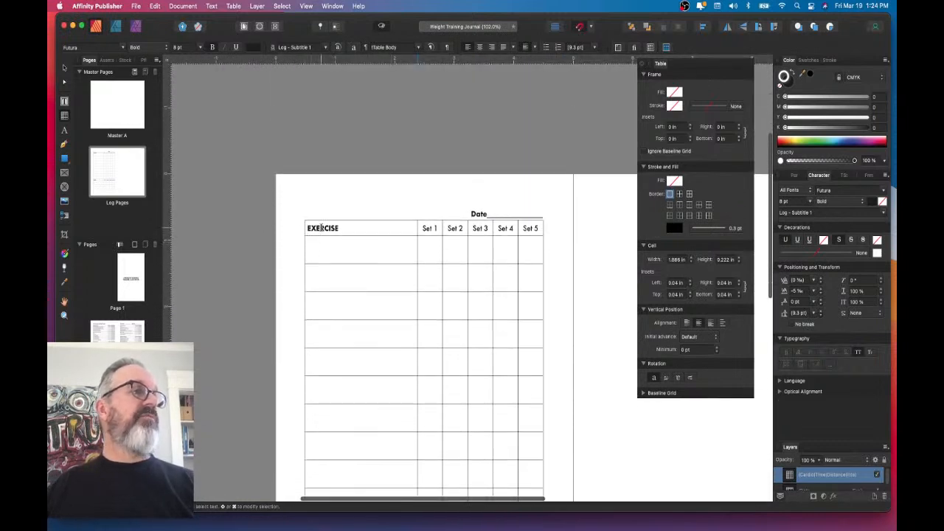
scroll(388, 265, "down", 5)
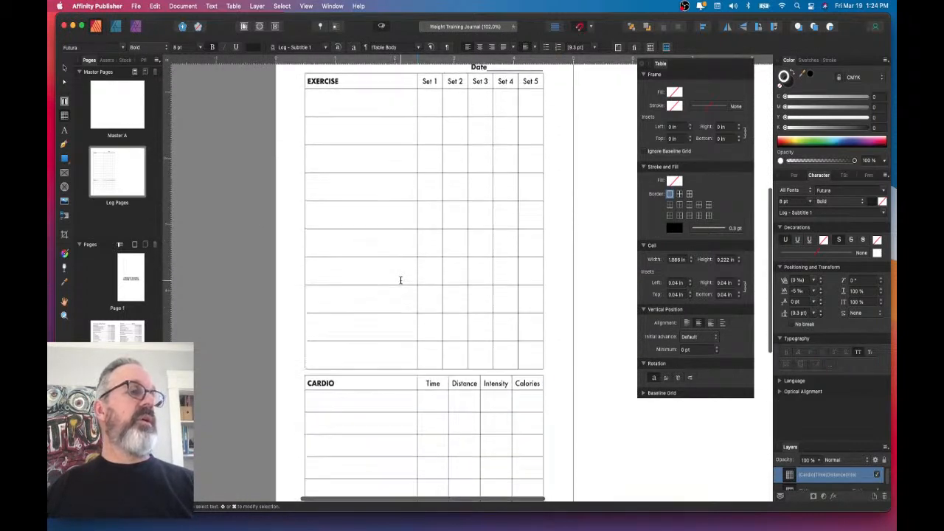
left_click(328, 383)
left_click(434, 378)
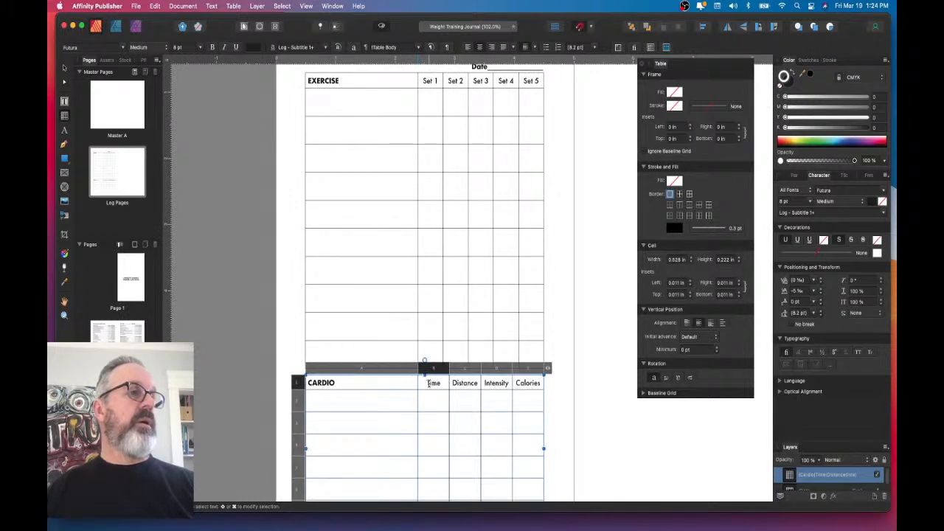
left_click_drag(433, 383, 530, 360)
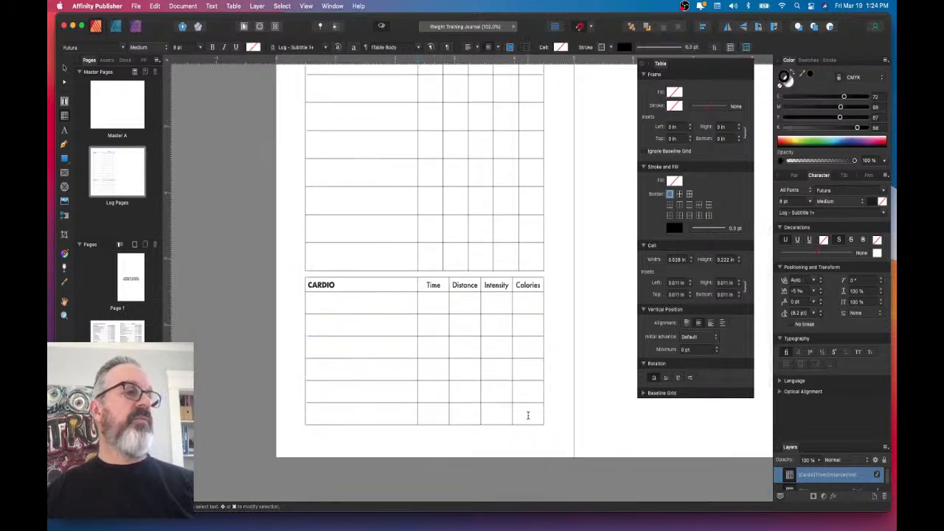
left_click(526, 411)
left_click_drag(526, 411, 430, 285)
right_click(430, 284)
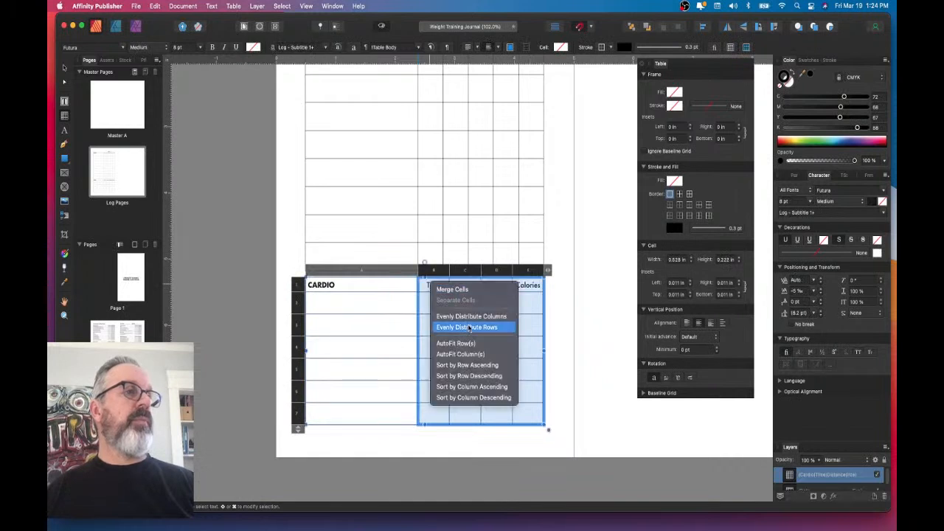
left_click(469, 327)
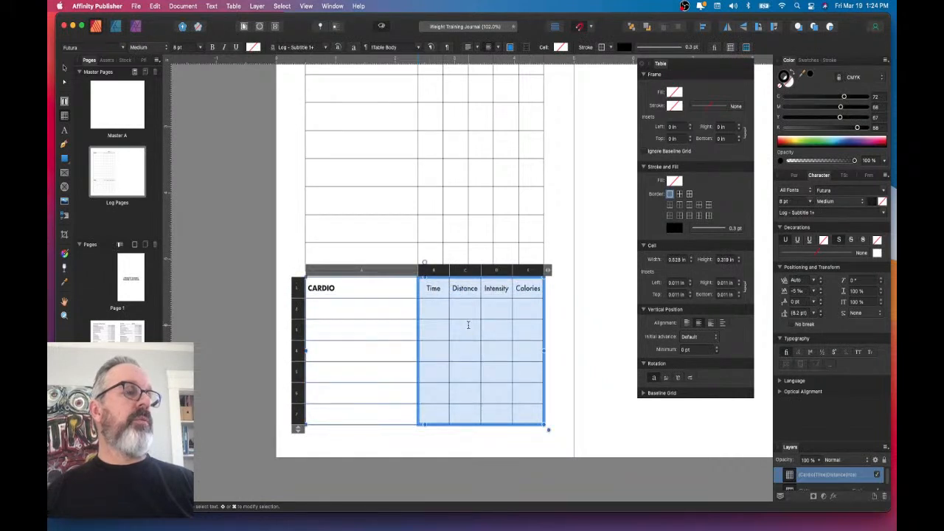
right_click(468, 326)
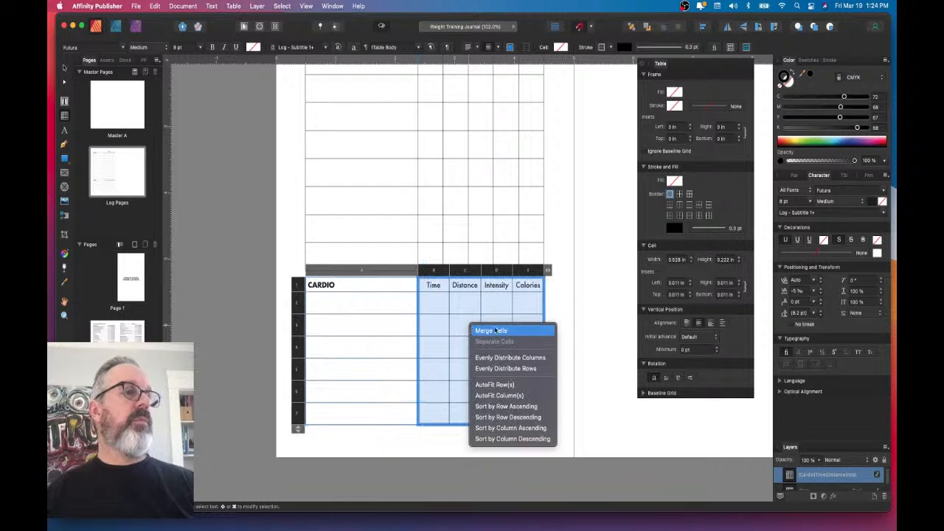
left_click(476, 287)
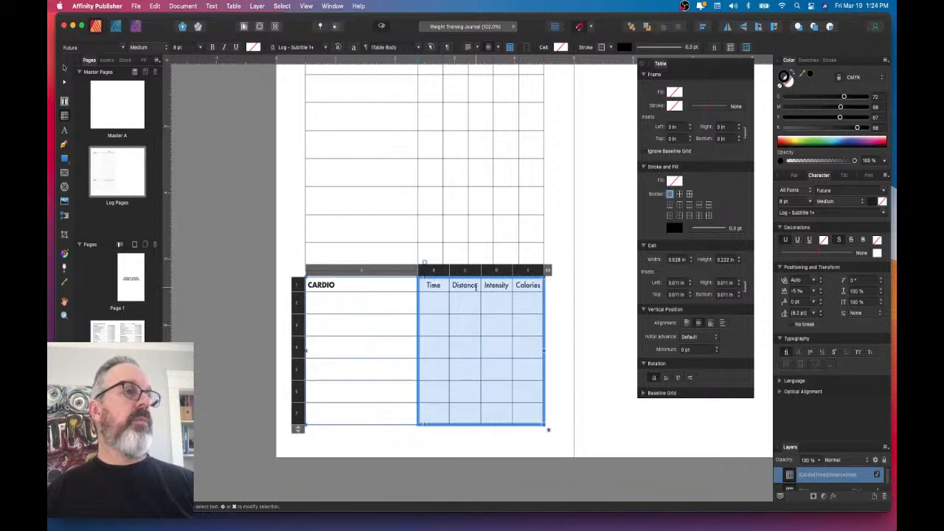
- Switch to the Move tool and deselect the Cardio table
left_click(441, 284)
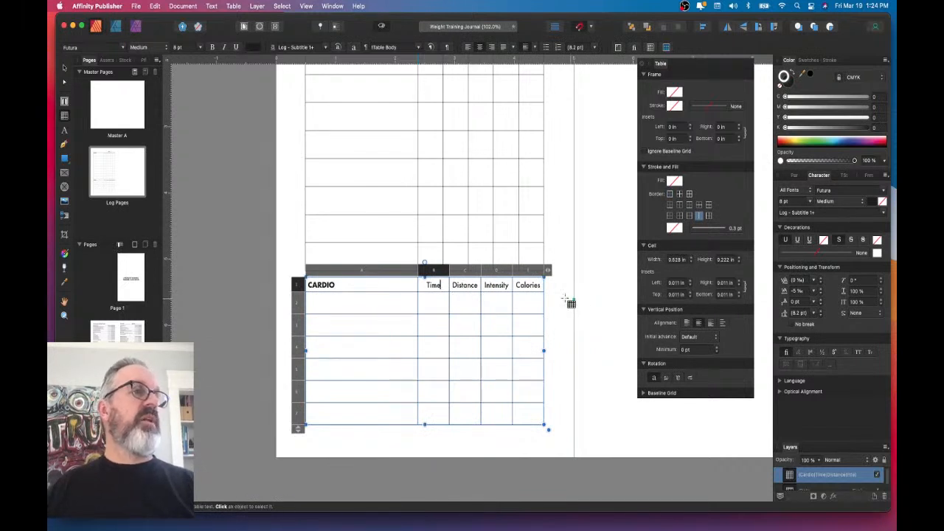
left_click(297, 285)
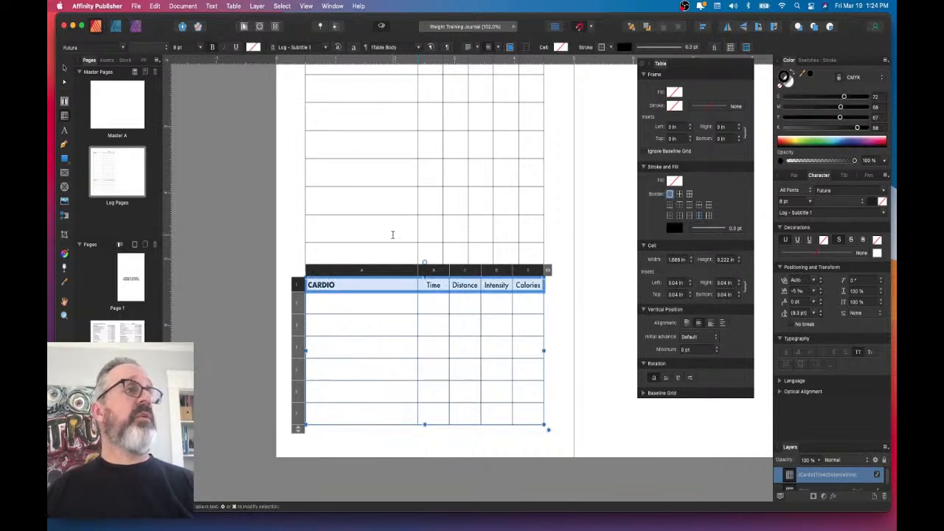
left_click(64, 68)
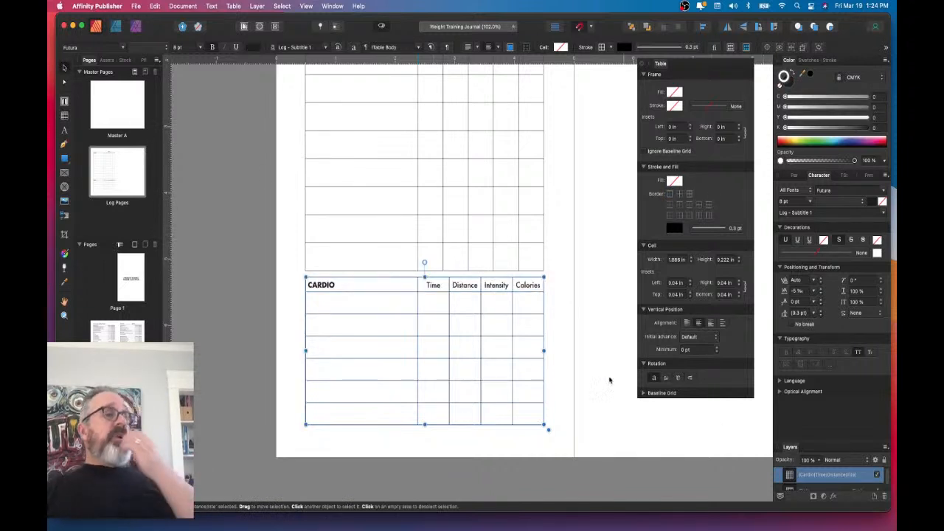
left_click(552, 329)
scroll(550, 339, "up", 3)
scroll(549, 339, "right", 3)
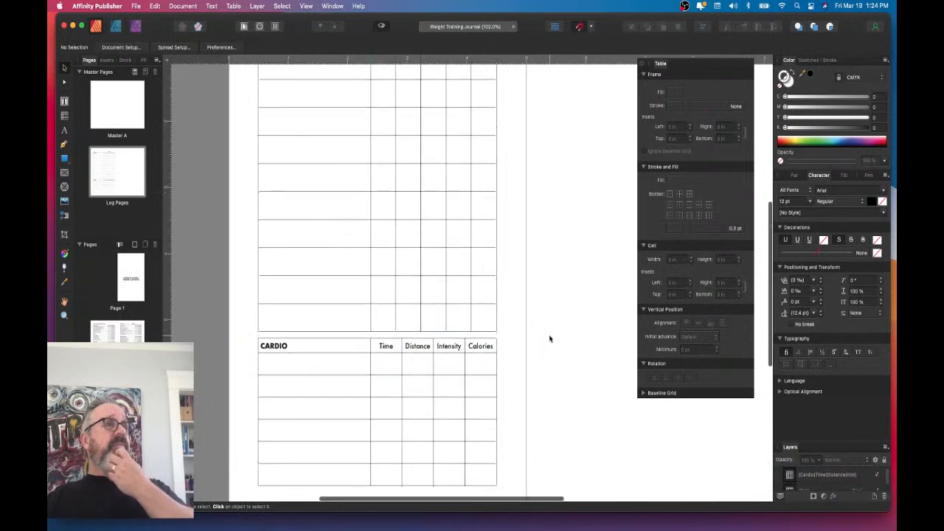
scroll(550, 338, "up", 2)
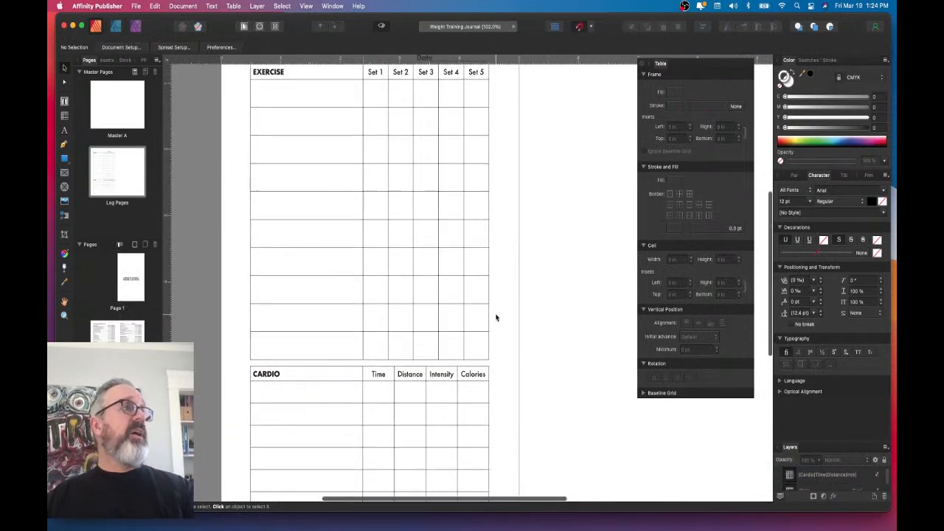
scroll(251, 122, "up", 2)
- Fill the Exercise table's heading row with a light grey of CMYK 0, 0, 0, 7
left_click(255, 95)
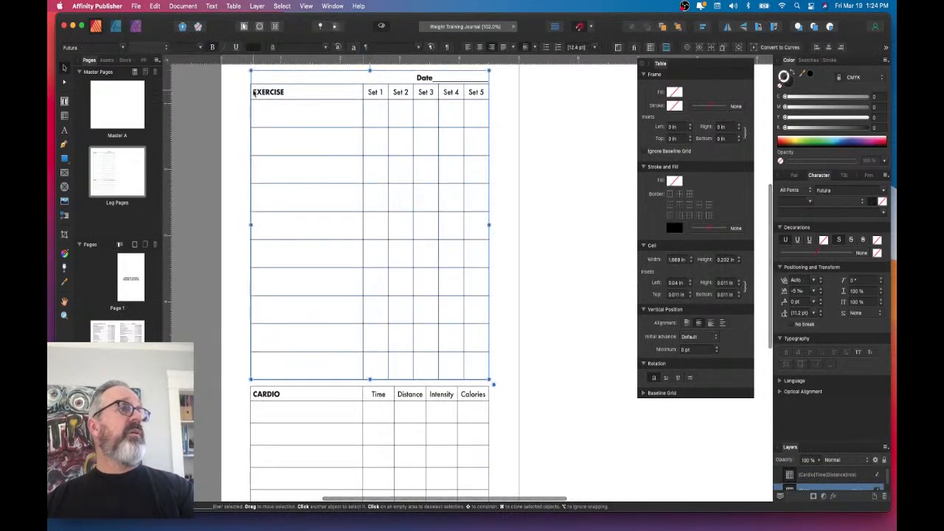
left_click(254, 93)
left_click(246, 93)
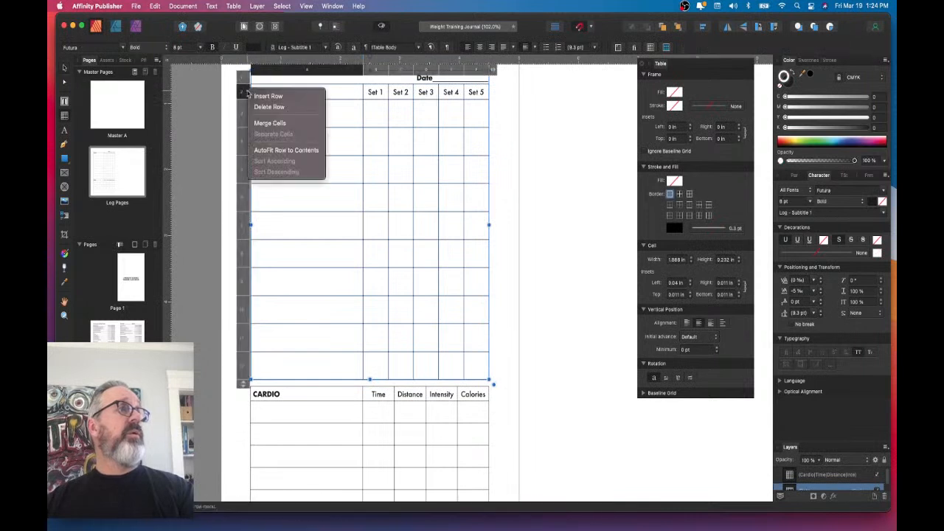
left_click(347, 93)
scroll(362, 109, "down", 1)
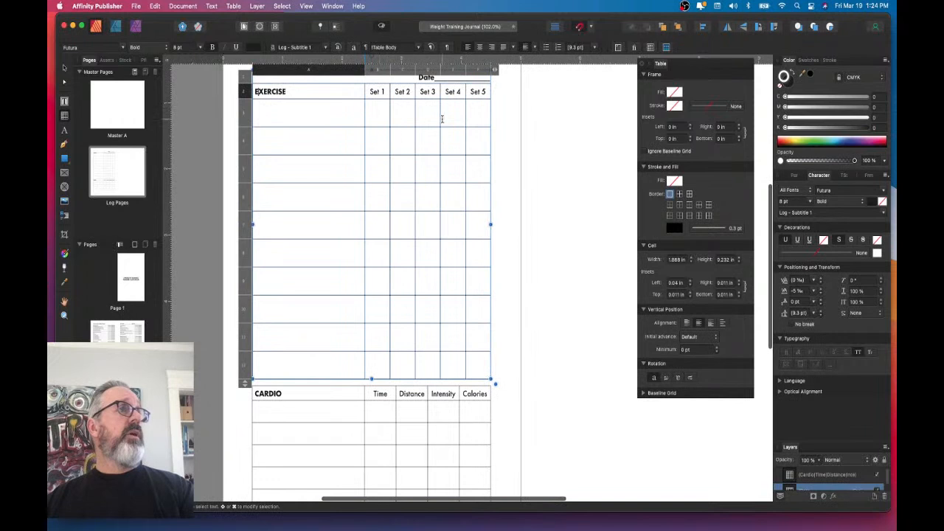
scroll(422, 116, "up", 1)
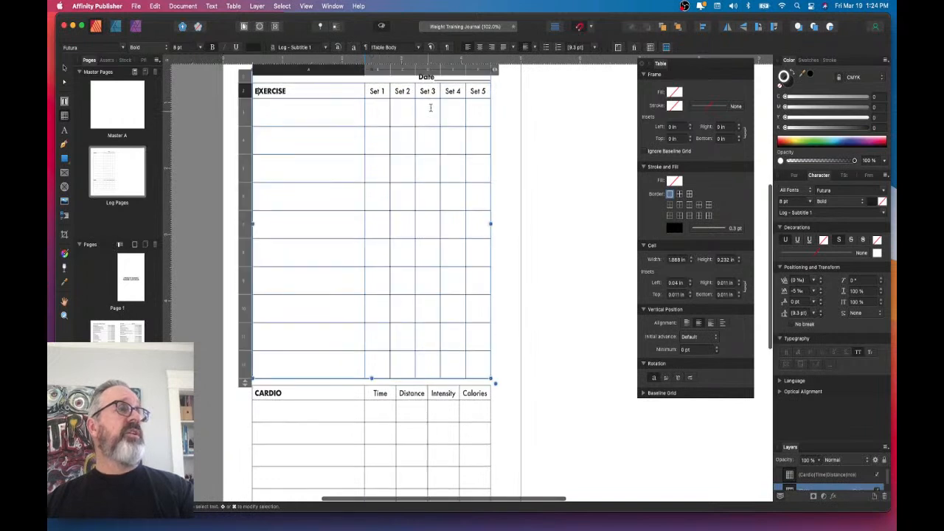
scroll(423, 97, "up", 1)
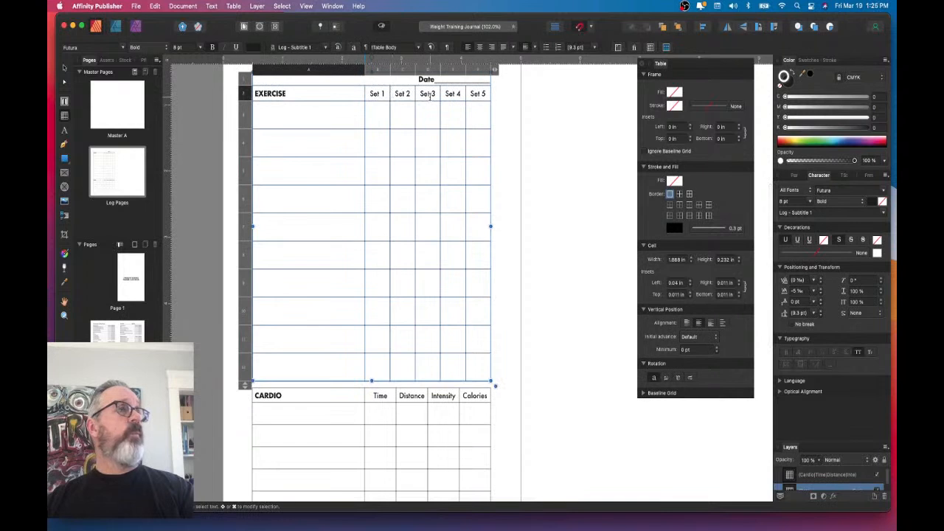
scroll(380, 122, "down", 1)
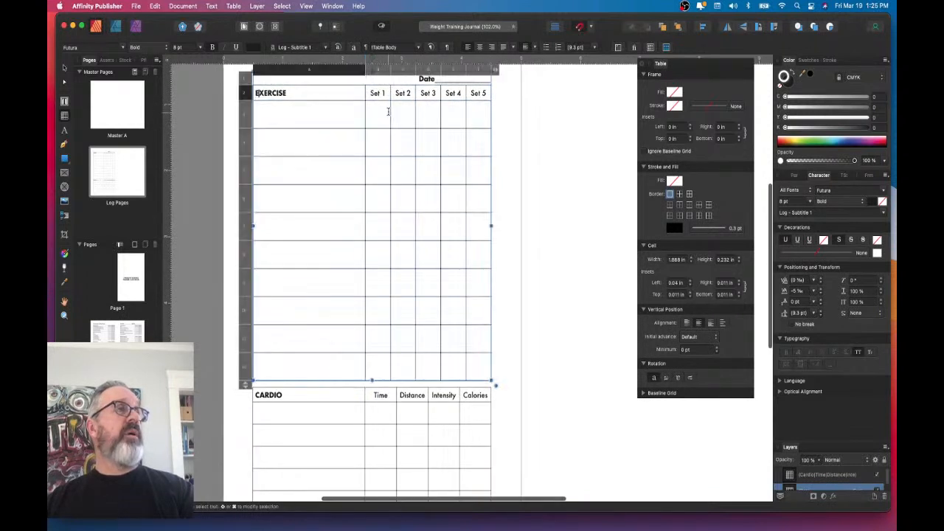
scroll(372, 122, "left", 1)
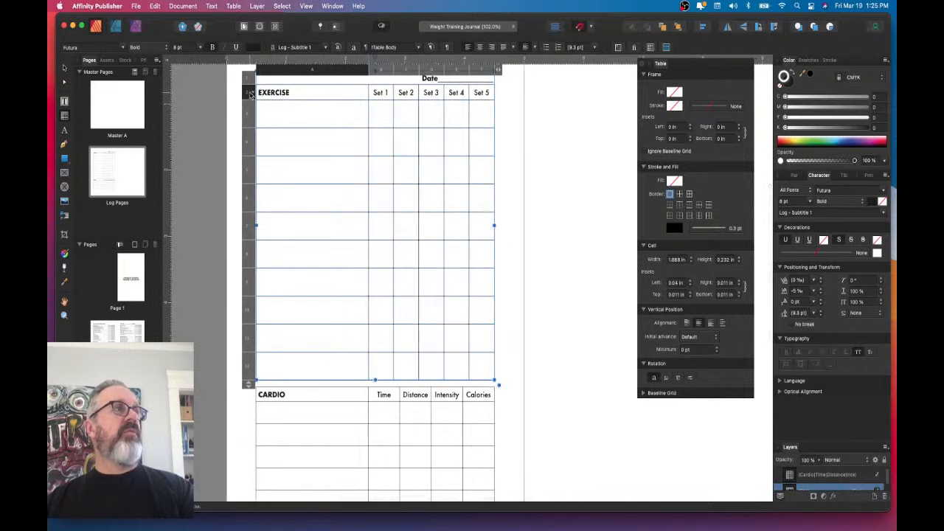
left_click(250, 93)
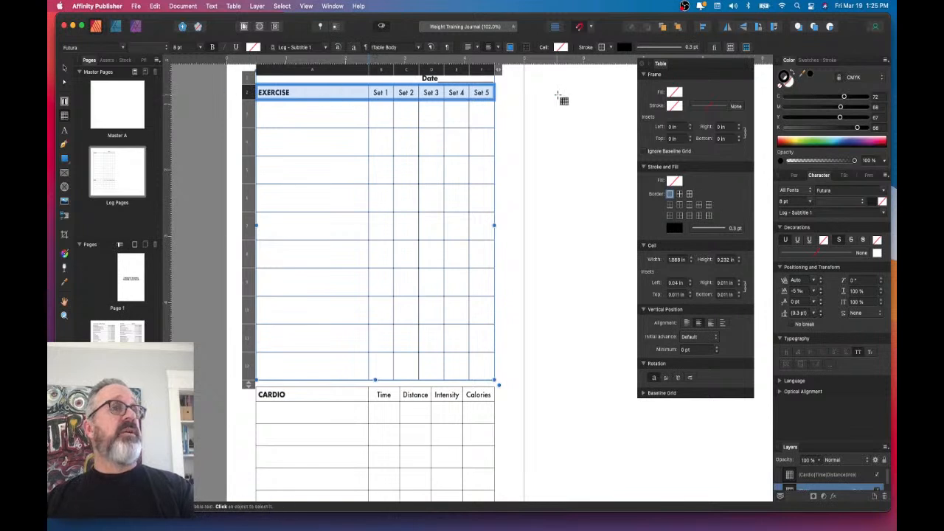
left_click(683, 187)
left_click(674, 182)
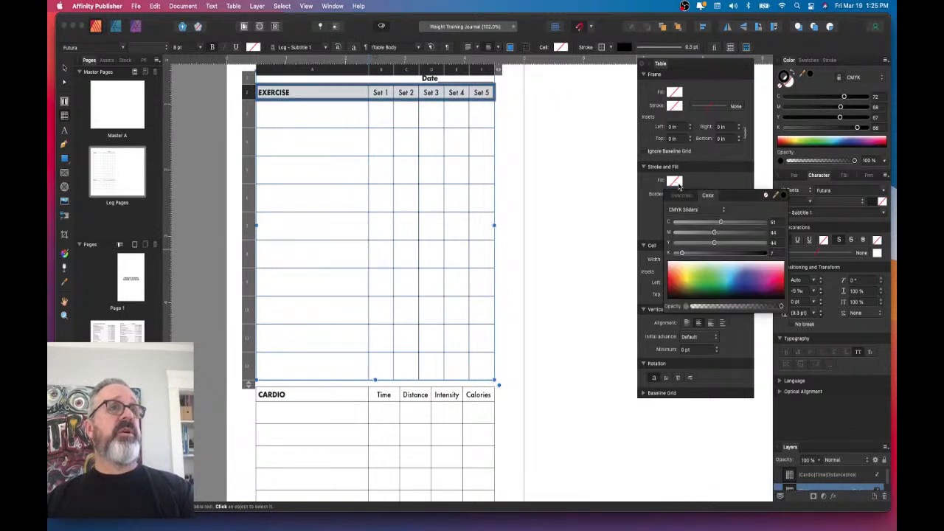
left_click_drag(716, 242, 640, 228)
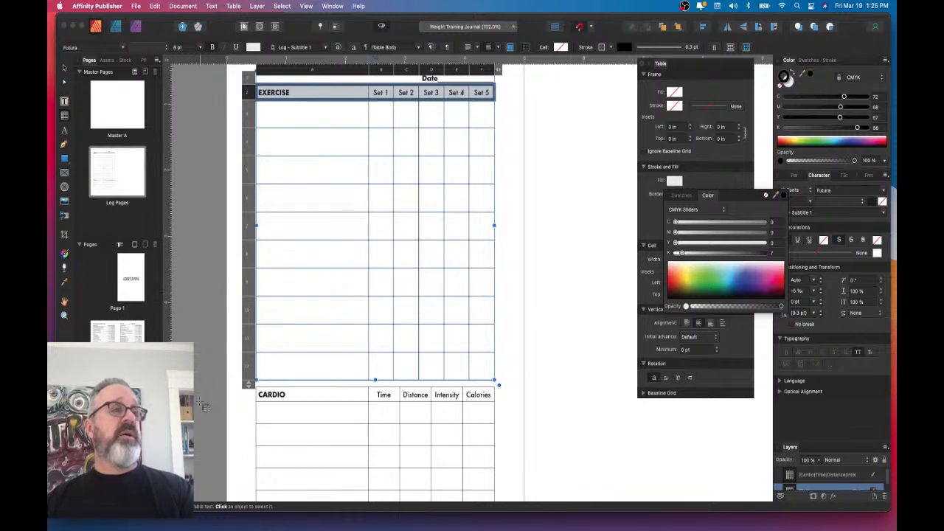
- Fill the Cardio table's heading row with the same light grey, CMYK 0, 0, 0, 7, and deselect the table
left_click(254, 402)
left_click(250, 395)
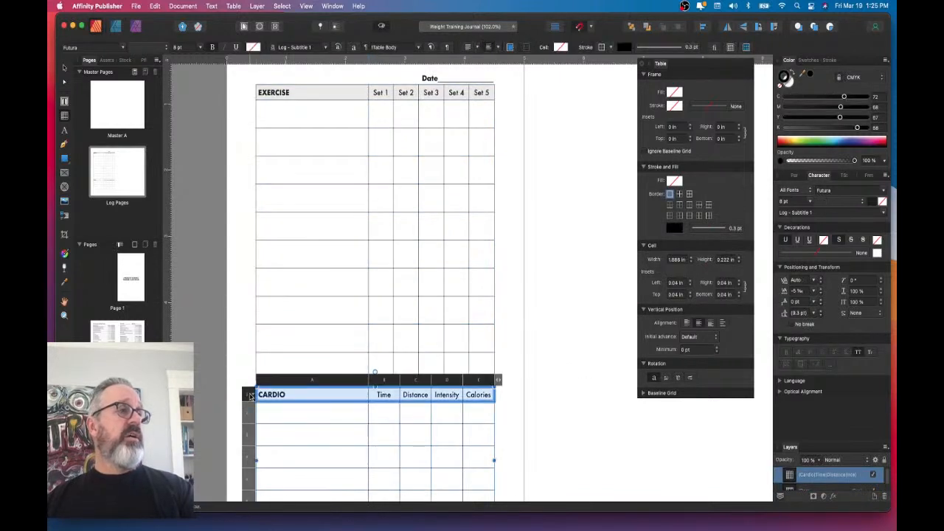
left_click(675, 181)
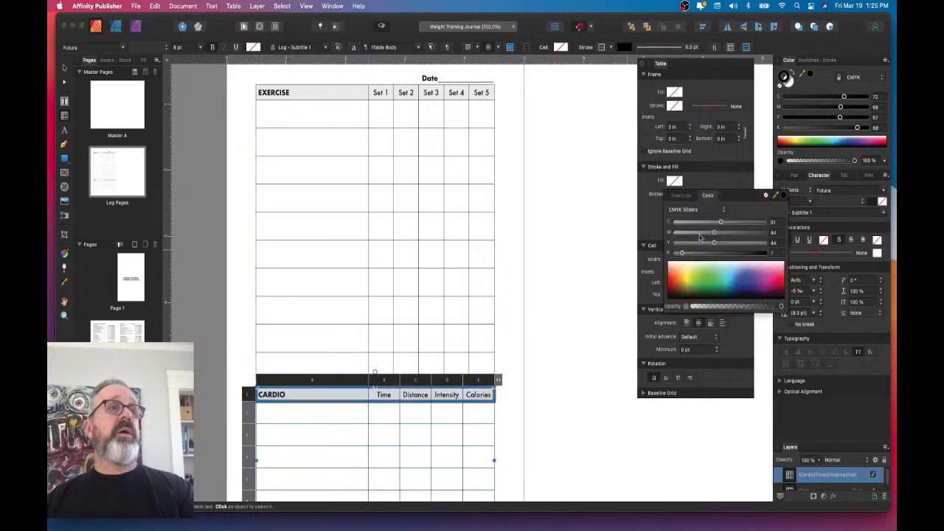
left_click_drag(687, 250, 656, 224)
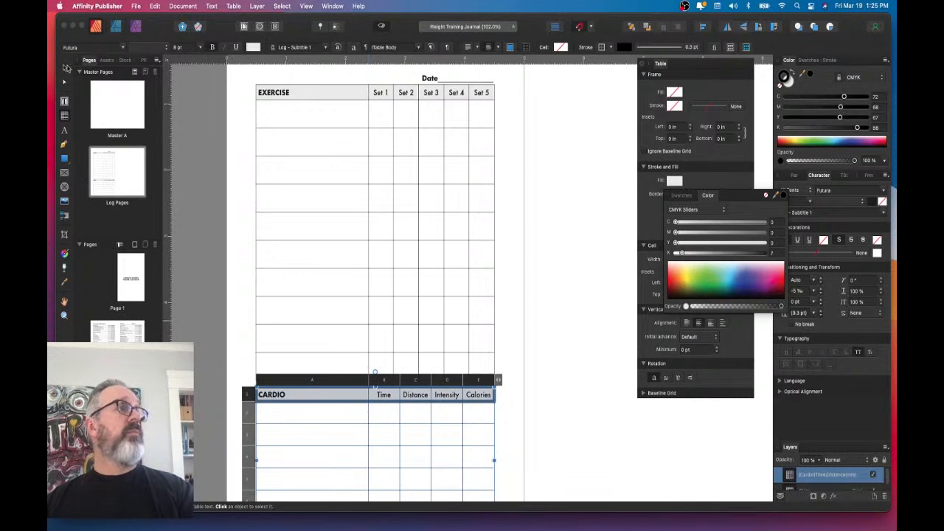
left_click(506, 325)
scroll(506, 325, "down", 2)
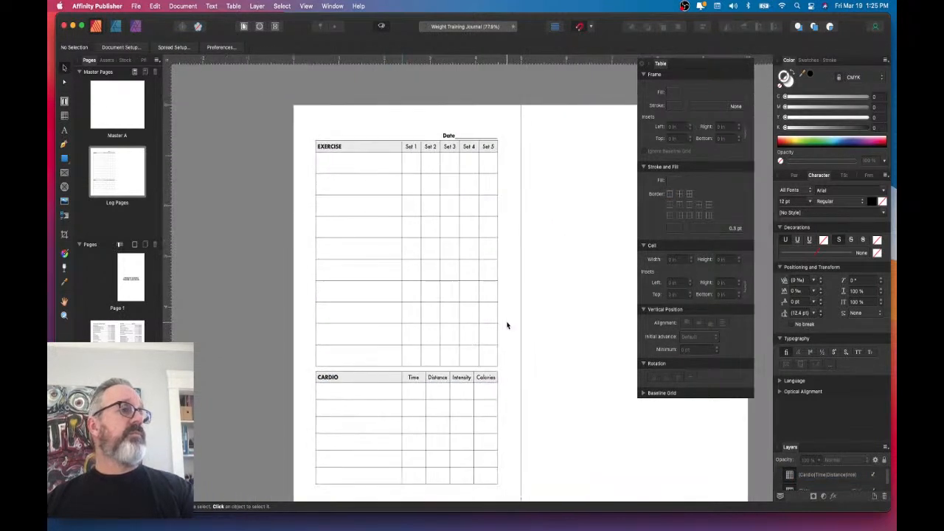
scroll(507, 325, "down", 3)
scroll(507, 323, "right", 2)
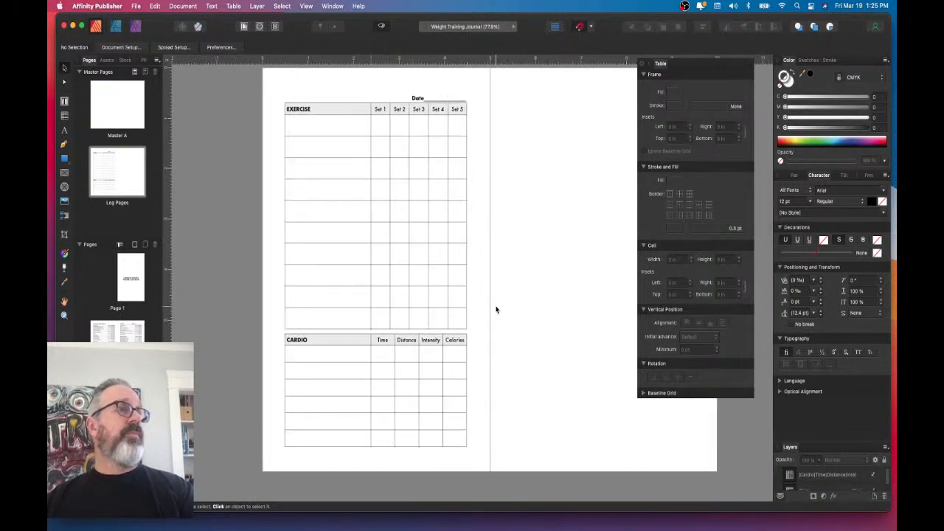
scroll(495, 310, "up", 3)
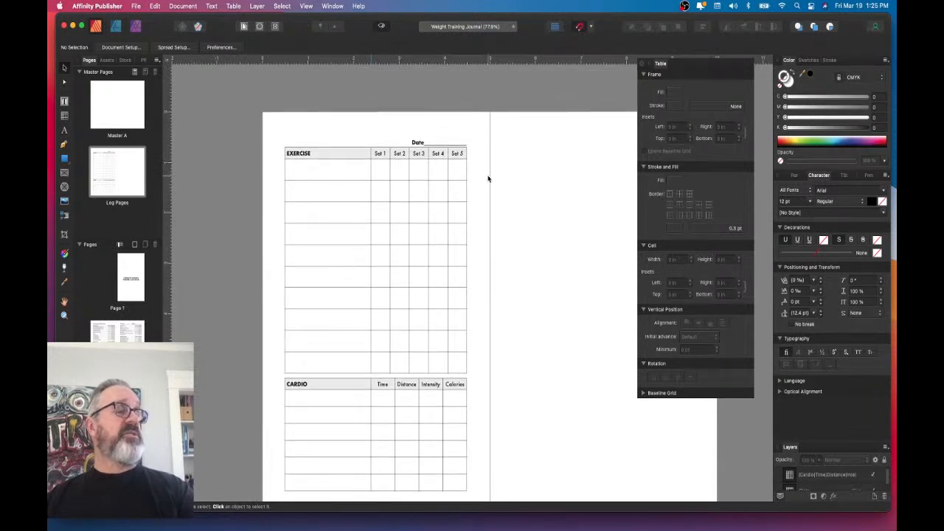
- Shorten the Exercise table slightly by raising its lower edge to widen the gap above the Cardio table, and deselect it
left_click(377, 373)
left_click_drag(376, 373, 377, 367)
left_click(485, 359)
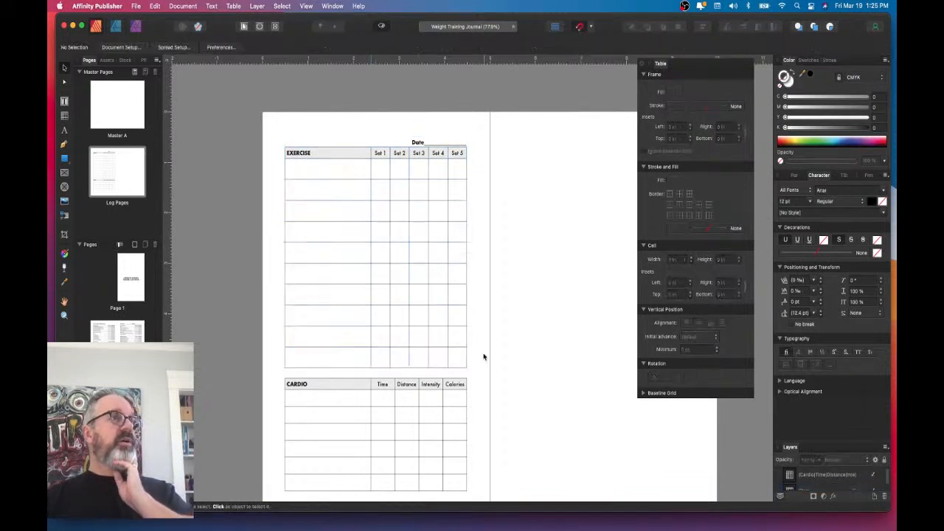
- Increase the height of the Exercise table's Date row slightly, to about 0.27 in, and deselect the table
left_click(353, 153)
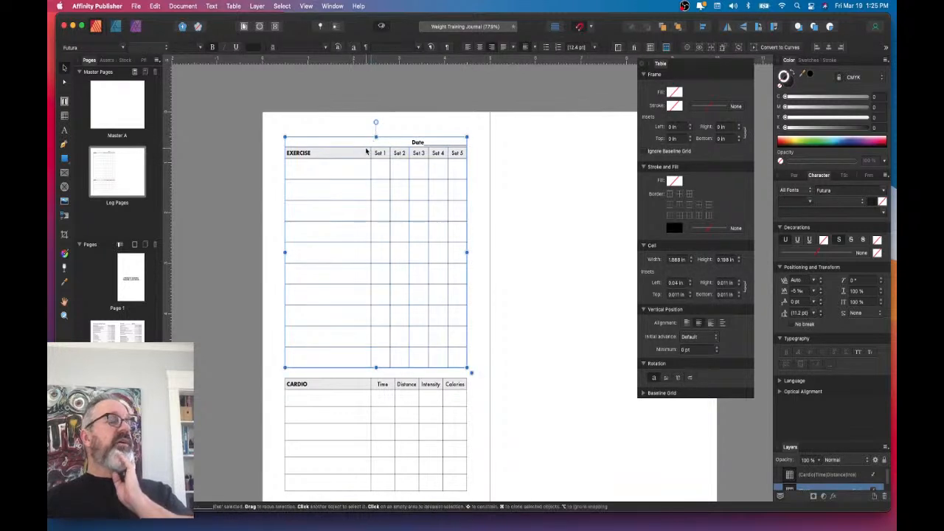
double_click(366, 153)
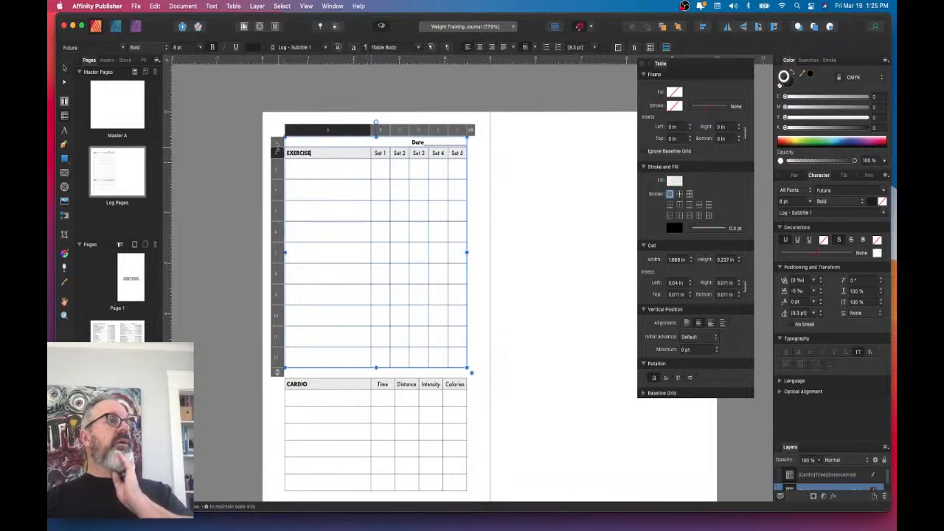
left_click_drag(277, 150, 278, 150)
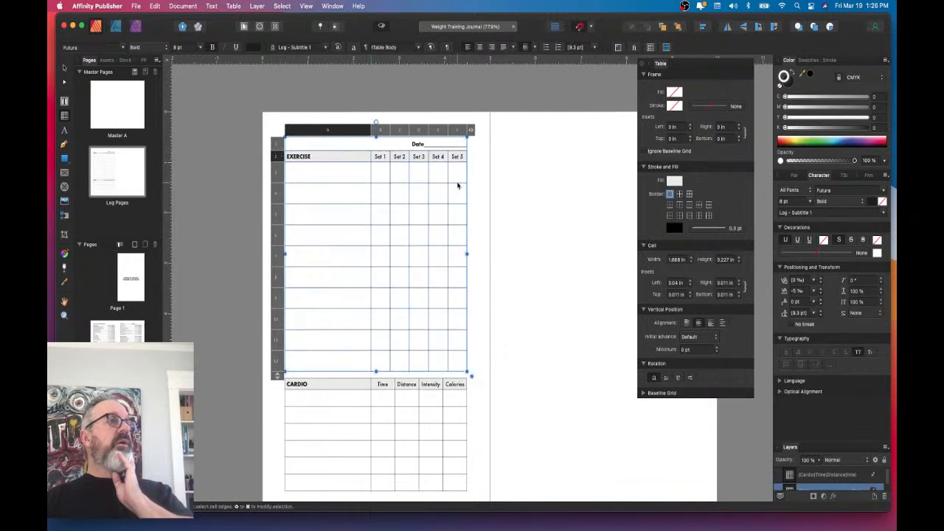
left_click(499, 190)
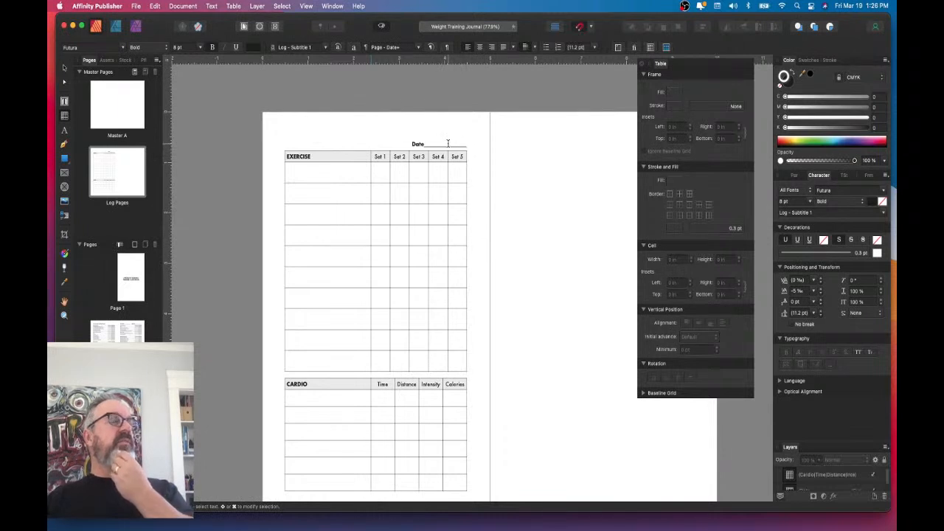
- Try aligning the Exercise table's Date row to the top of its cells
left_click(416, 142)
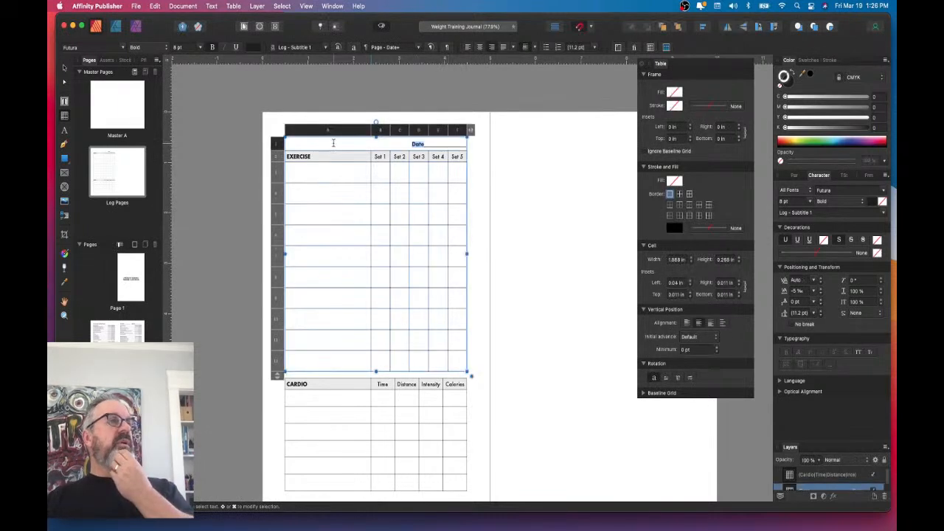
left_click(277, 144)
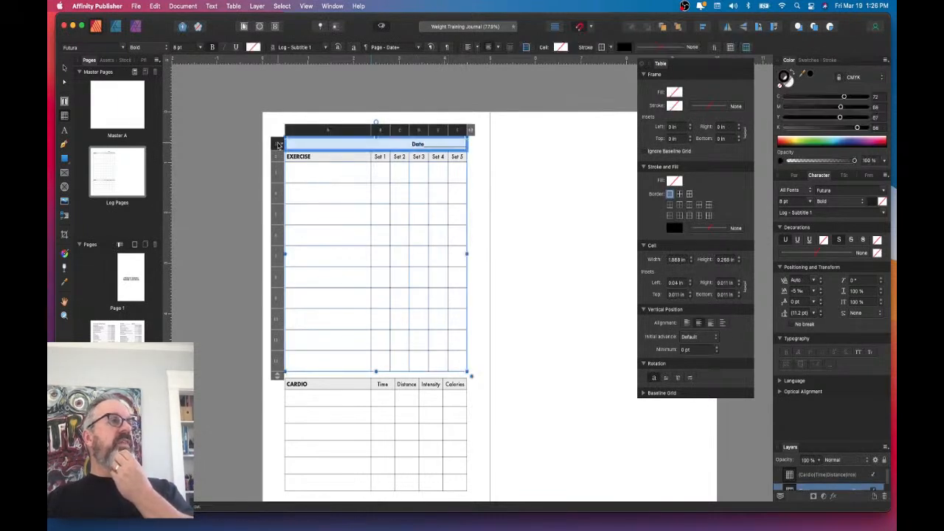
left_click(687, 324)
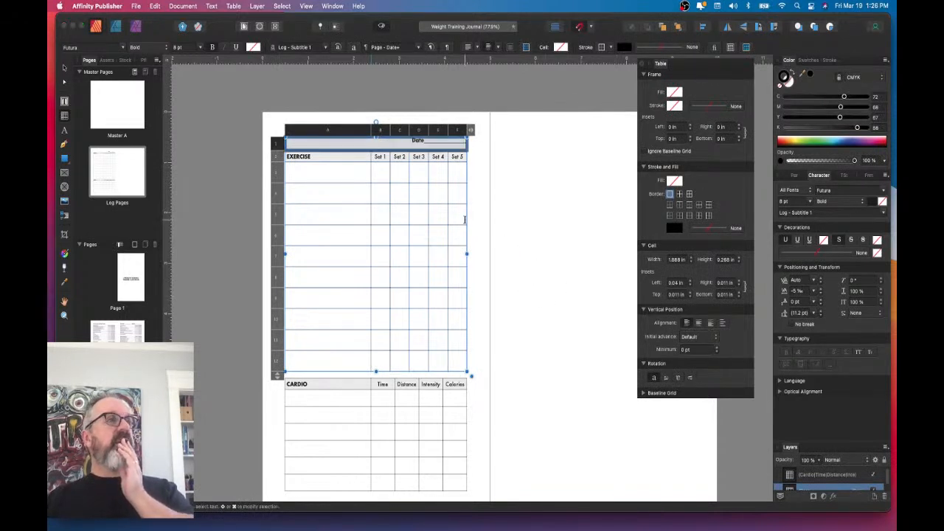
left_click(487, 180)
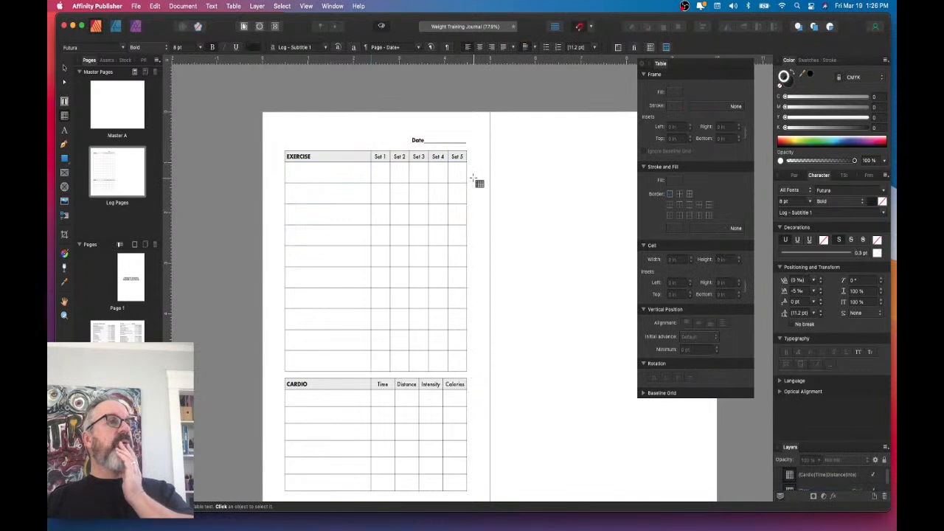
left_click(336, 140)
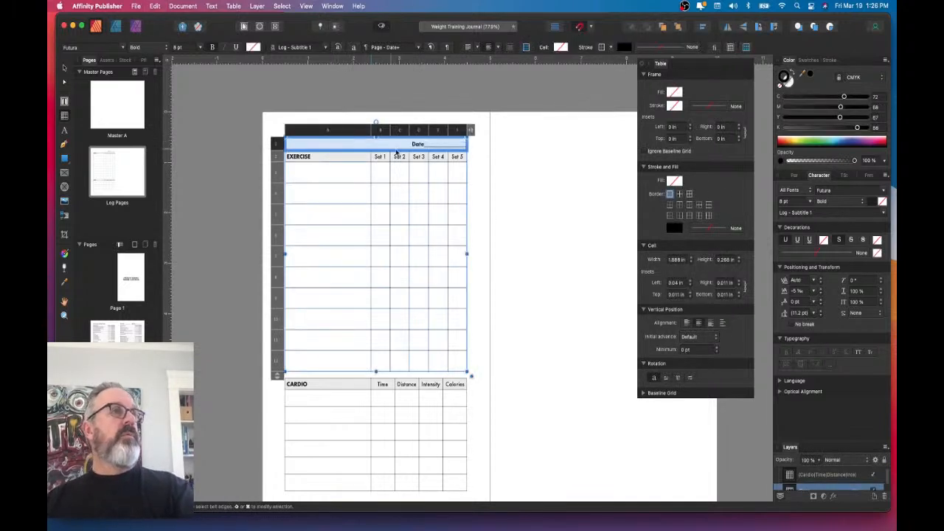
left_click(523, 183)
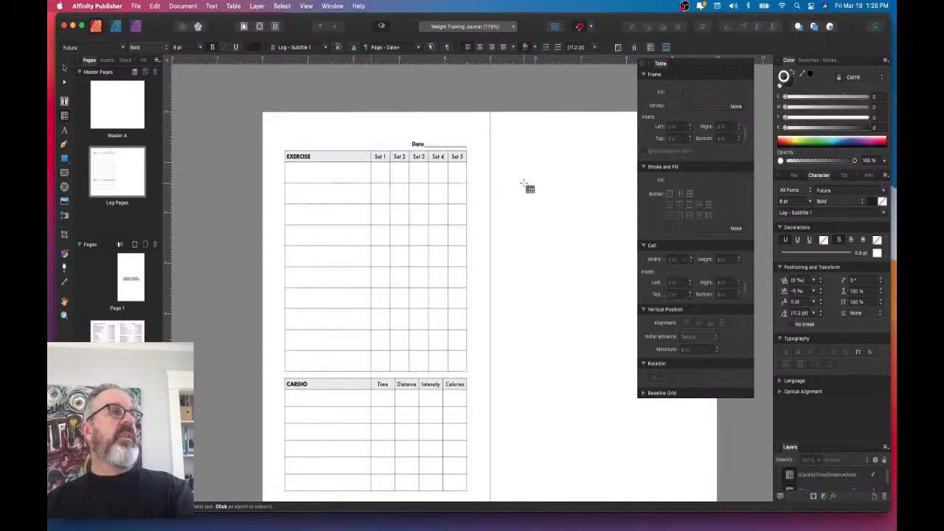
- Insert a space between the word Date and its underline in the Exercise table, and check the result up close
left_click(424, 144)
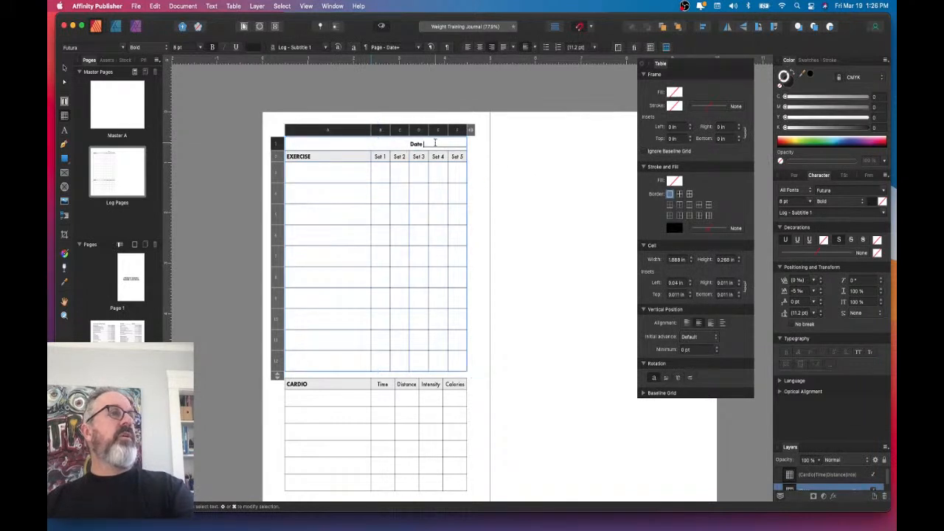
left_click(506, 157)
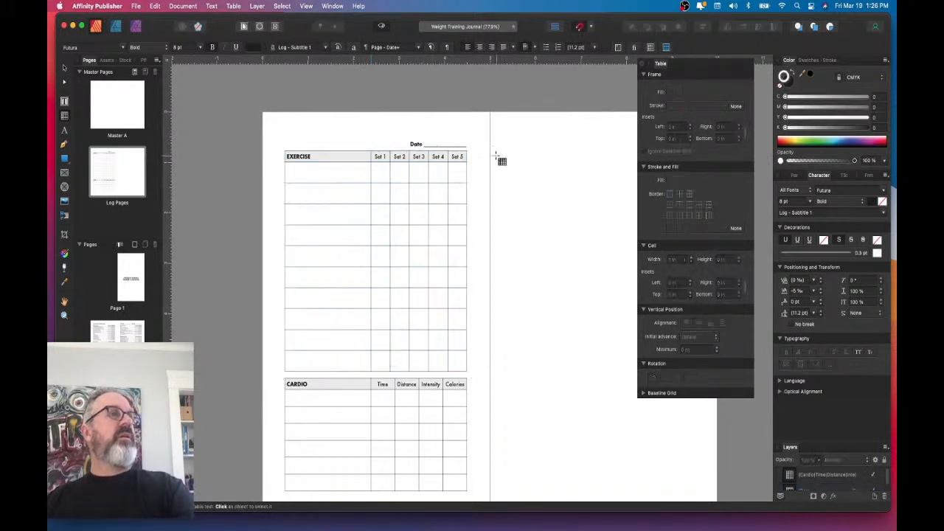
scroll(423, 144, "up", 5)
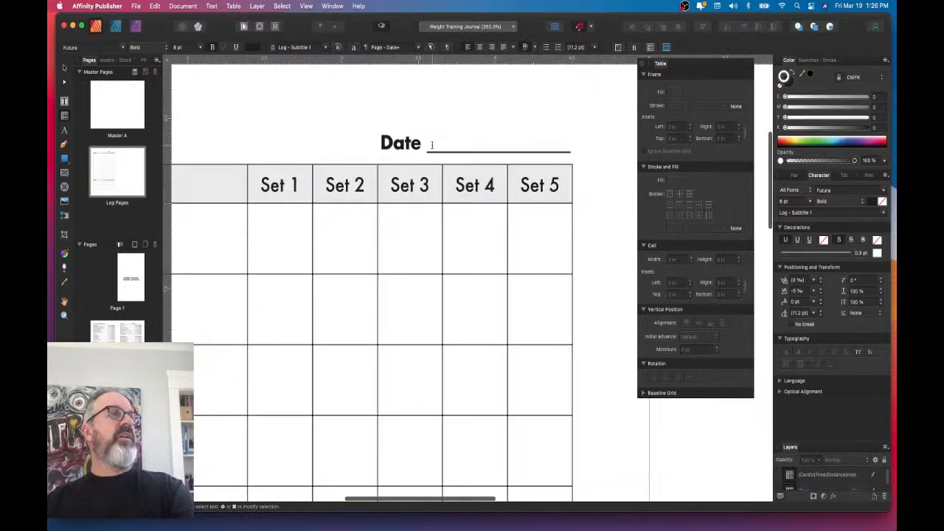
scroll(440, 145, "down", 5)
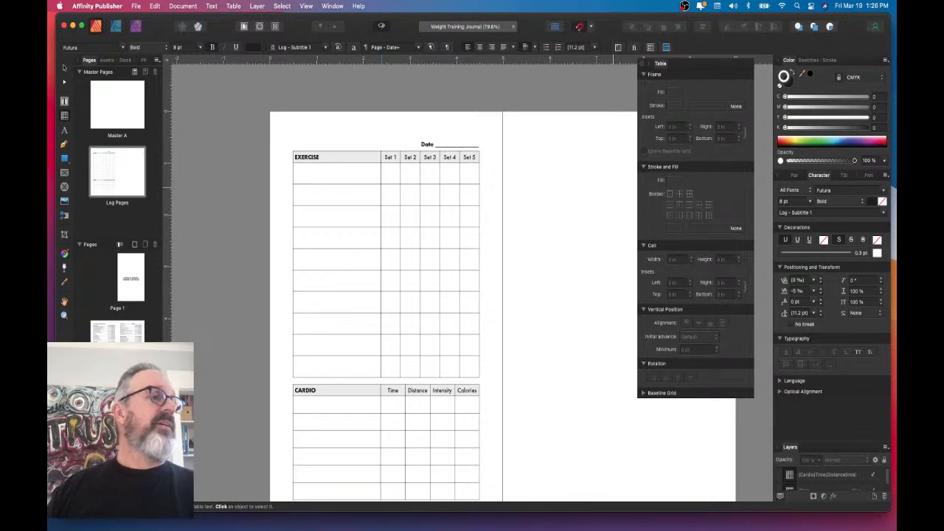
- Try left-aligning the Time heading in the Cardio table while keeping it vertically centred
scroll(387, 392, "up", 5)
left_click(386, 391)
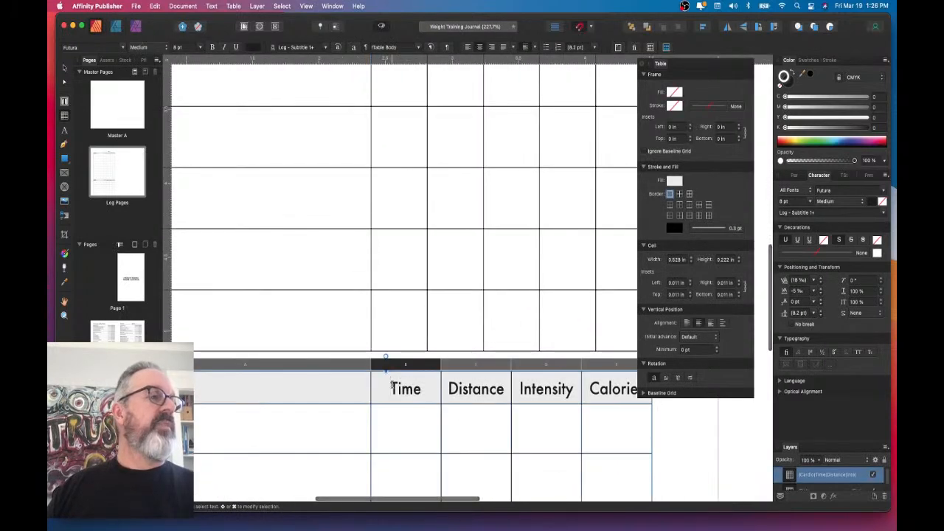
double_click(398, 389)
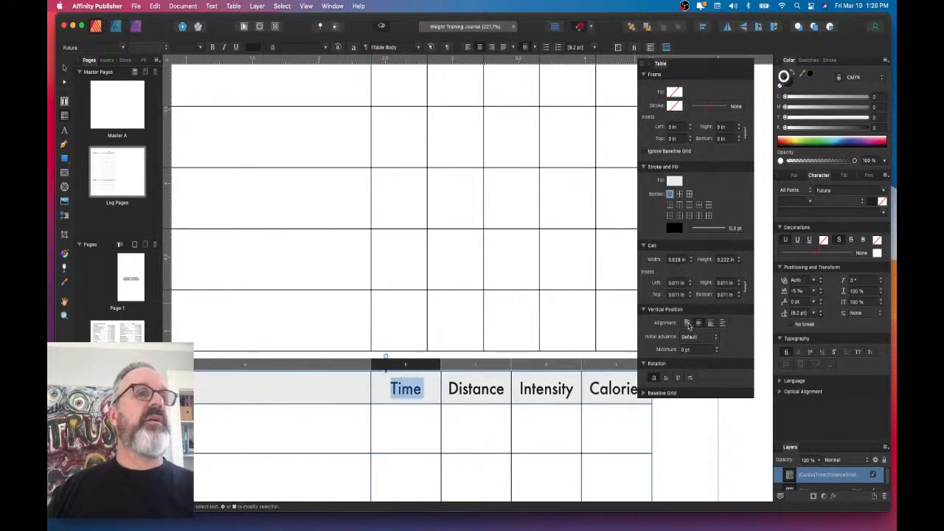
left_click(687, 323)
left_click(699, 323)
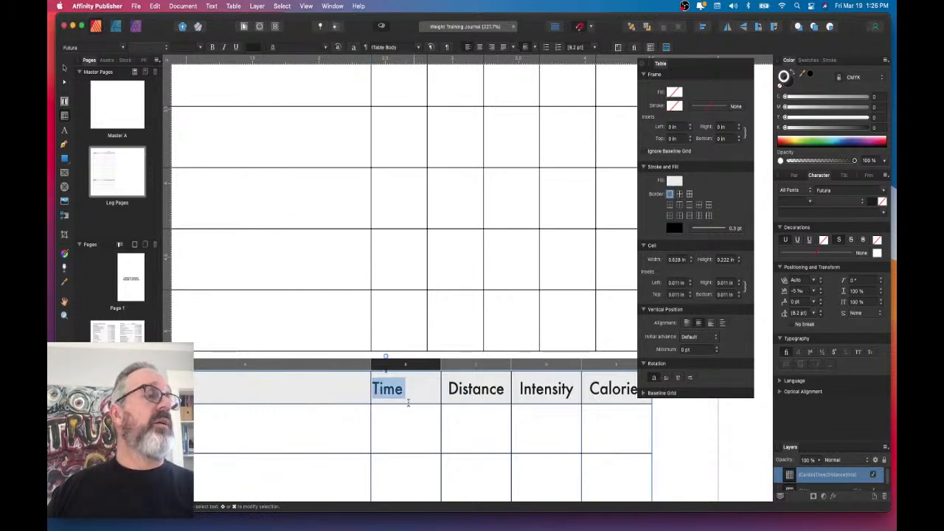
scroll(400, 379, "down", 5)
scroll(400, 379, "down", 2)
scroll(411, 362, "up", 1)
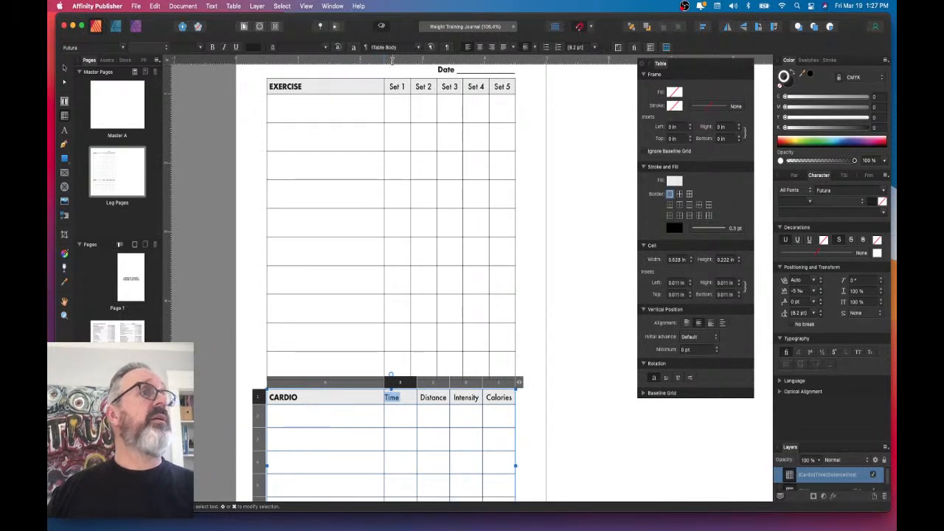
- Place a vertical guide at the starting edge of the Set 1 heading text in the Exercise table
left_click(63, 69)
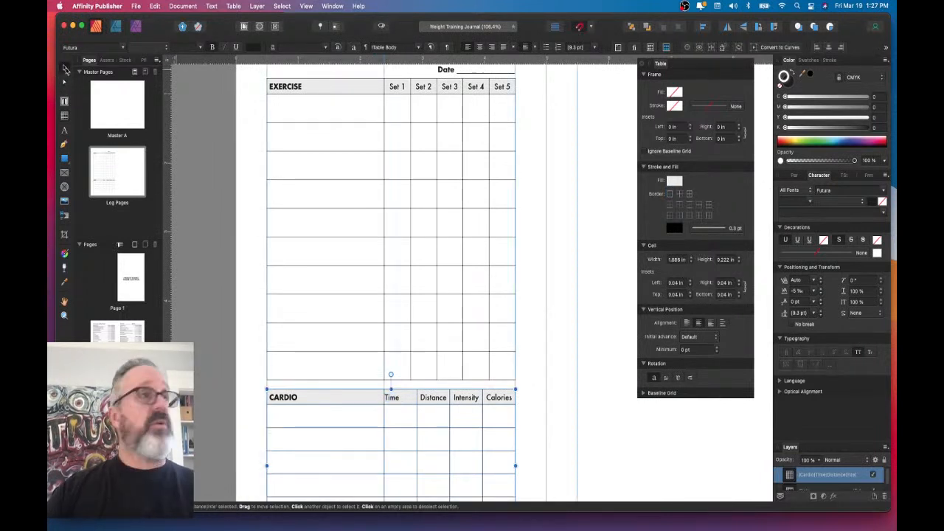
left_click_drag(171, 127, 388, 105)
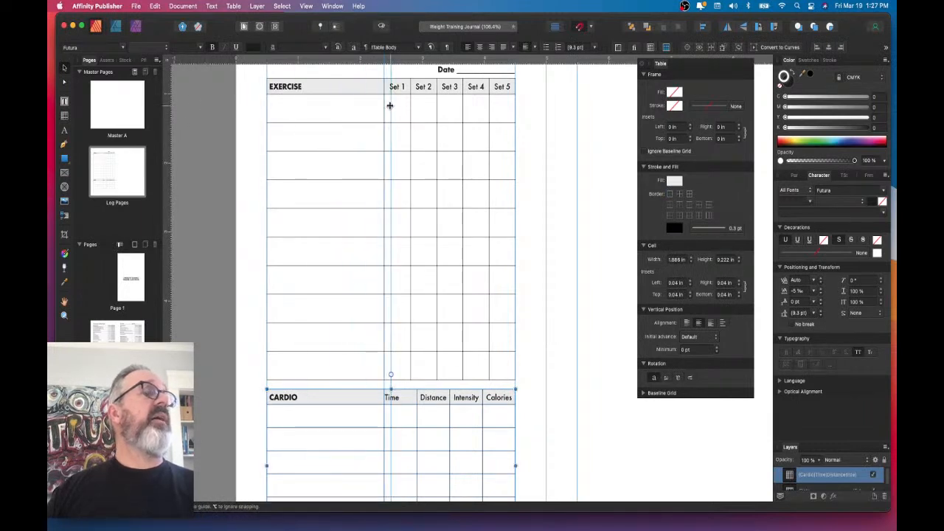
scroll(388, 105, "up", 5)
scroll(389, 115, "up", 3)
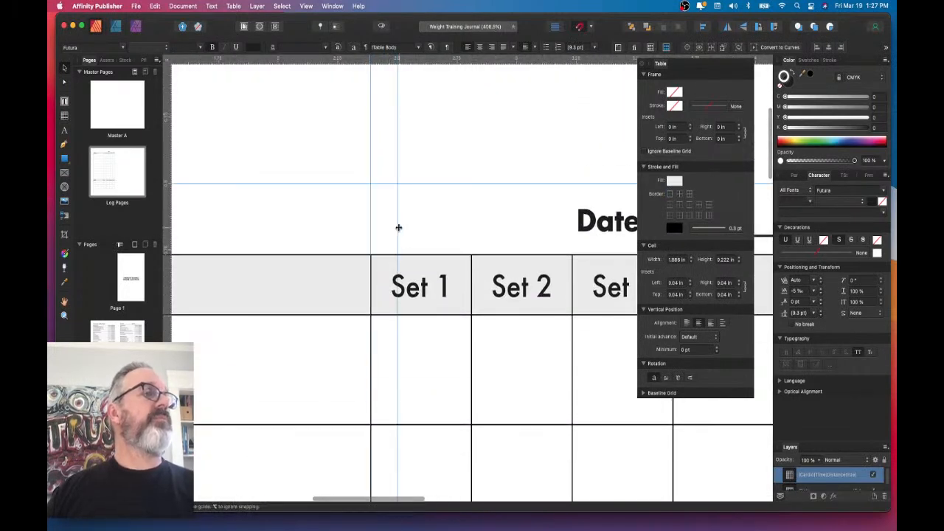
left_click_drag(398, 230, 396, 234)
- Add a space before the Cardio table's Time heading, widen it to 425 ‰ to meet the guide, and deselect the table
scroll(398, 235, "down", 5)
scroll(397, 235, "up", 5)
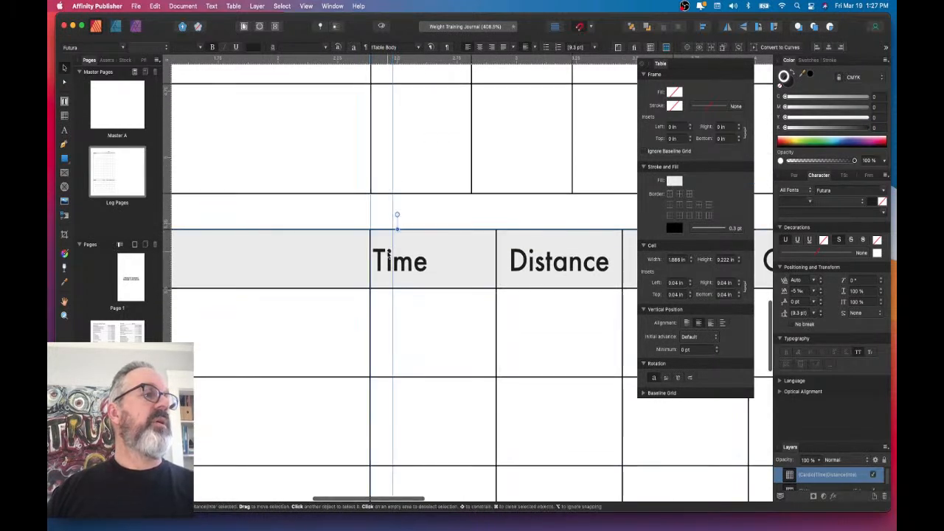
double_click(378, 258)
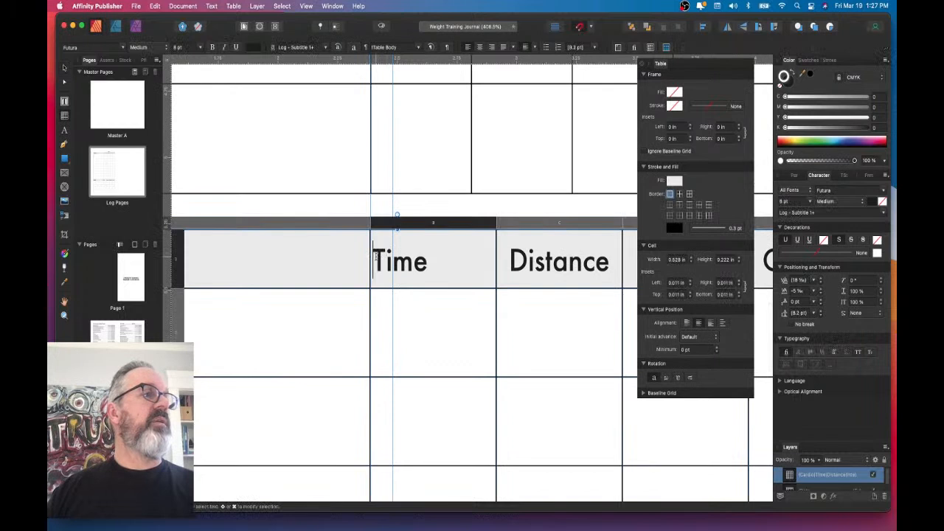
left_click_drag(380, 262, 371, 257)
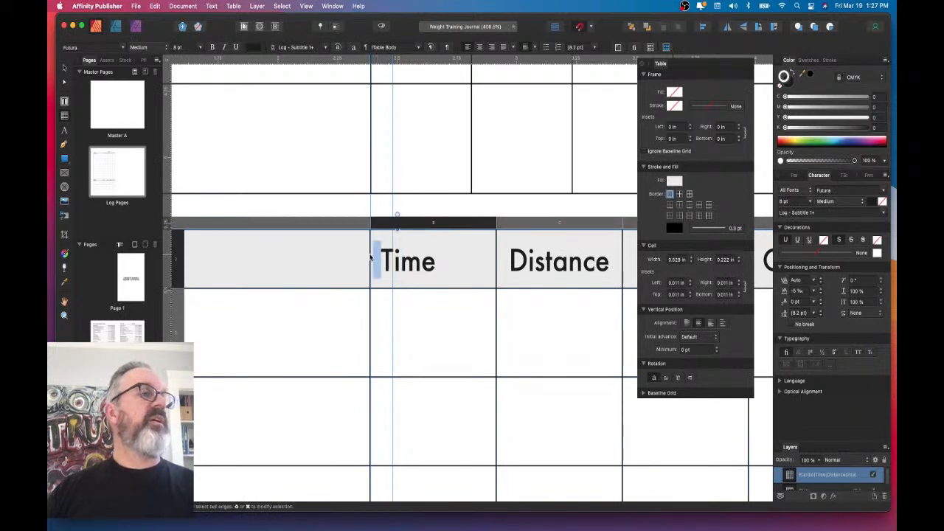
key("alt+Right")
key("alt+Right")
key("alt+Right")
key("alt+Right")
key("alt+Right")
key("alt+Right")
key("alt+Right")
key("alt+Right")
key("alt+Right")
key("alt+Right")
key("alt+Right")
key("alt+Right")
key("alt+Right")
key("alt+Right")
key("alt+Right")
key("alt+Right")
key("alt+Right")
key("alt+Right")
key("alt+Right")
key("alt+Right")
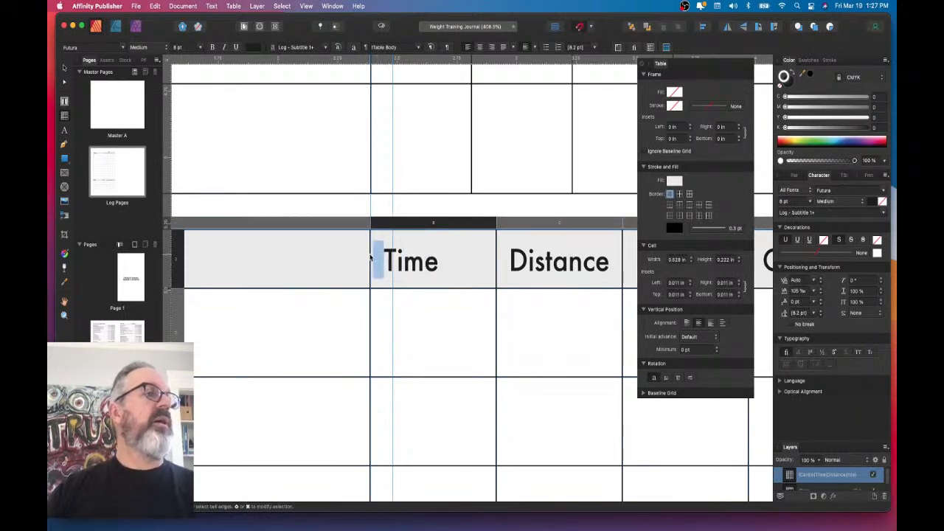
key("alt+Right")
key("alt+Right")
key("alt+Right")
key("alt+Right")
key("alt+Right")
key("alt+Right")
key("alt+Right")
key("alt+Right")
key("alt+Right")
key("alt+Right")
key("alt+Right")
key("alt+Right")
key("alt+Right")
key("alt+Right")
key("alt+Right")
key("alt+Right")
key("alt+Right")
key("alt+Right")
key("alt+Right")
key("alt+Right")
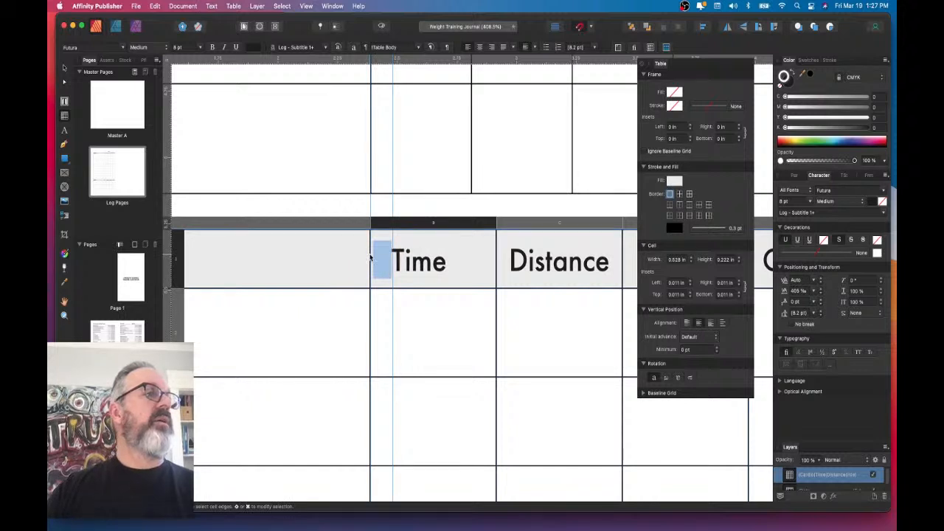
key("alt+Right")
key("alt+Right")
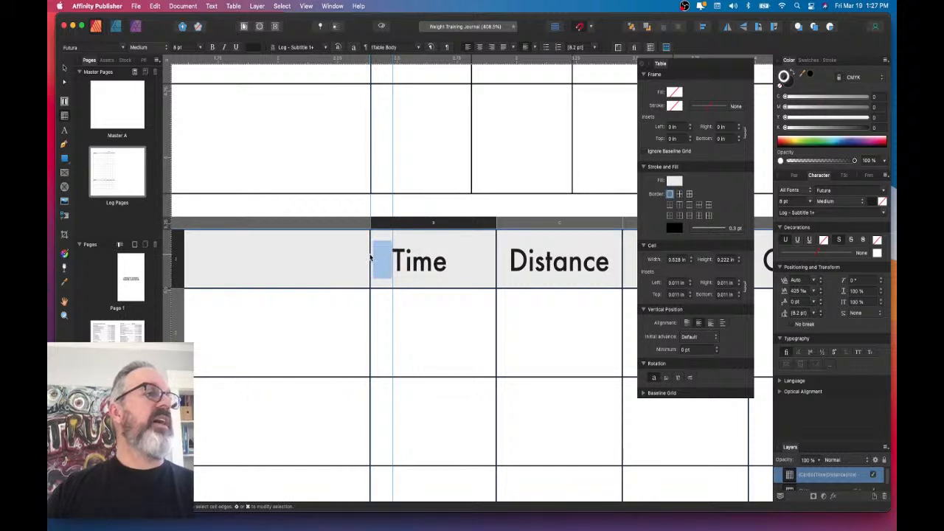
scroll(371, 257, "down", 5)
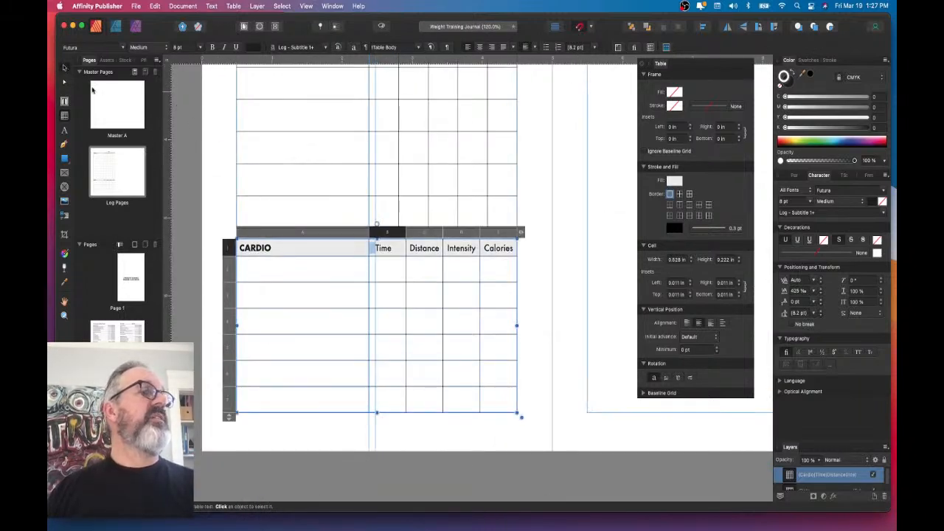
left_click(64, 68)
left_click(526, 268)
scroll(489, 278, "down", 3)
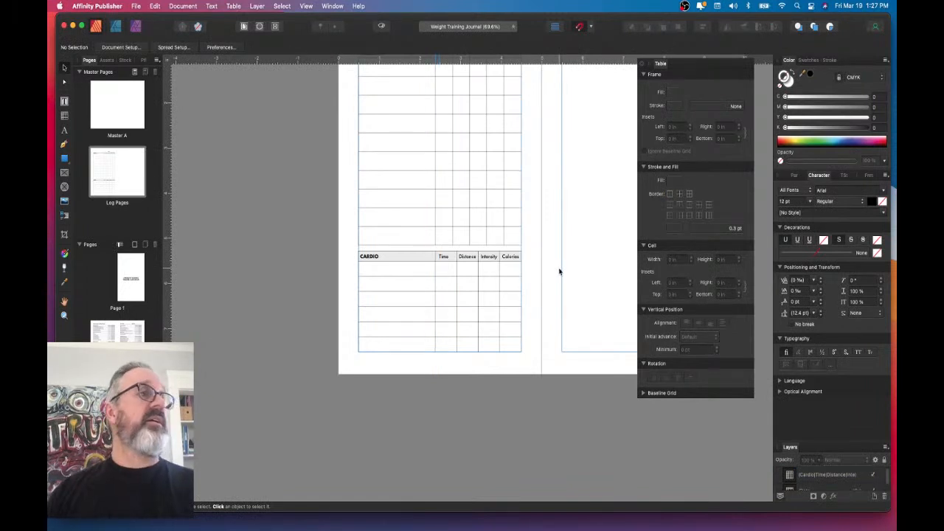
- Undo the added spacing and left alignment of the Cardio table's Time heading
scroll(548, 280, "up", 3)
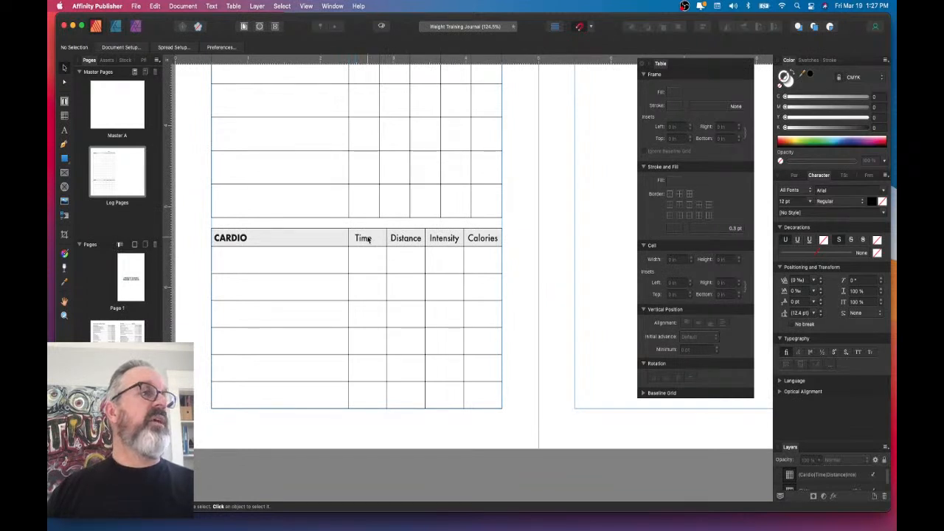
left_click(376, 238)
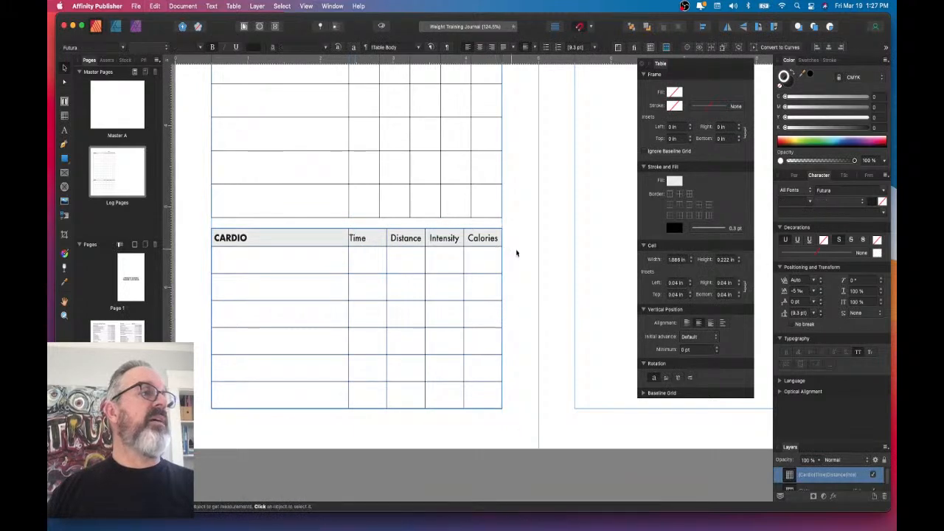
left_click(405, 238)
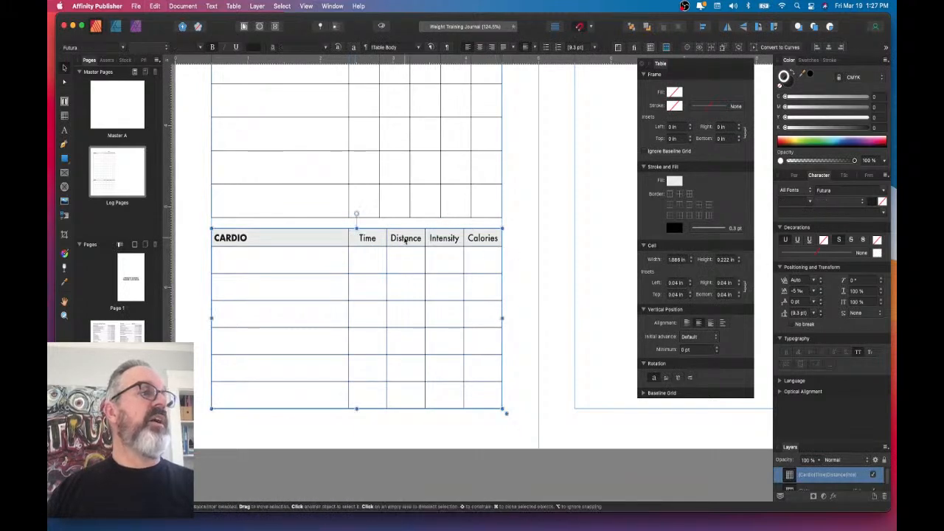
- Replace the Distance heading in the Cardio table with the text "TIME"
double_click(404, 237)
key("BackSpace")
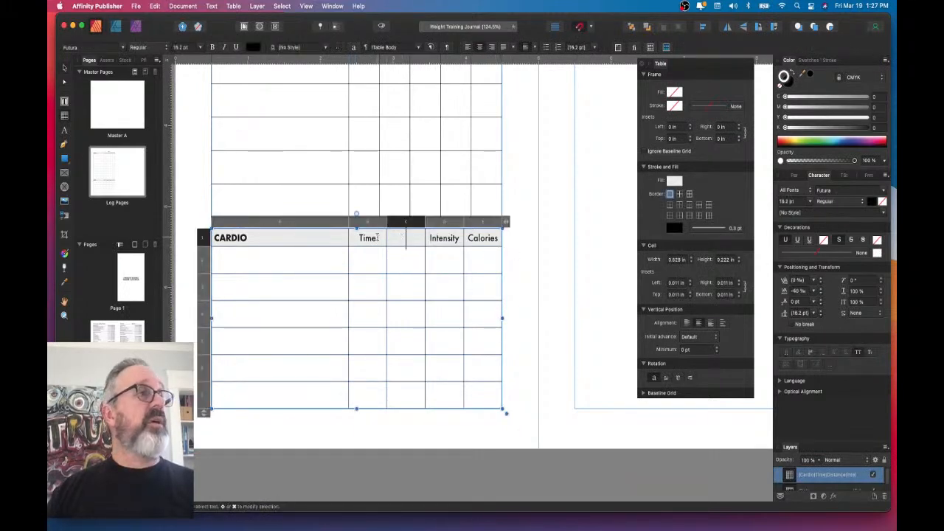
type("TIME")
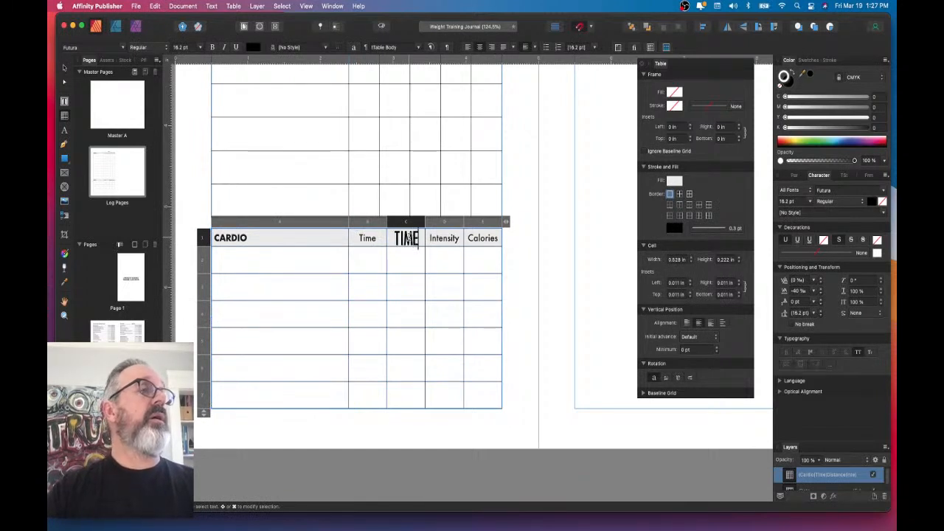
- Clear the text "TIME" from the Cardio table's third column heading and replace the second column's Time heading with "Distance"
key("BackSpace")
key("BackSpace")
key("BackSpace")
key("BackSpace")
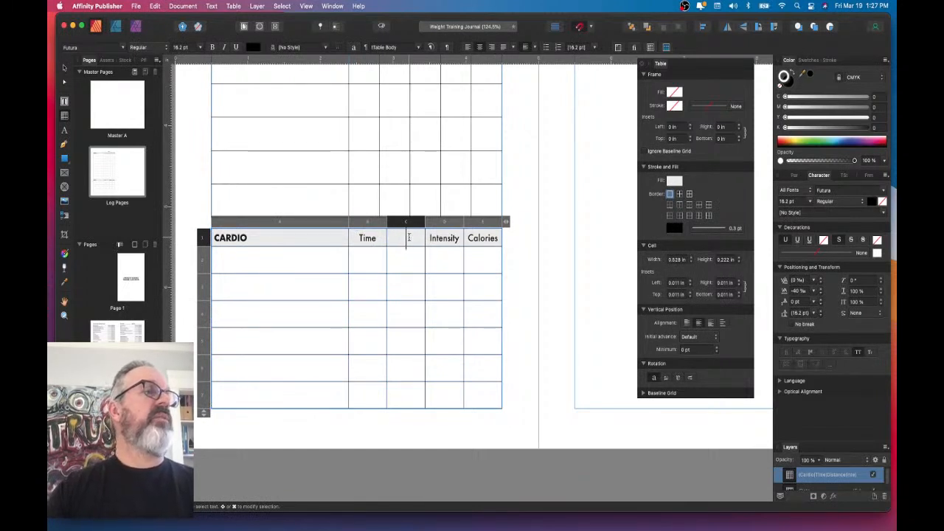
double_click(368, 238)
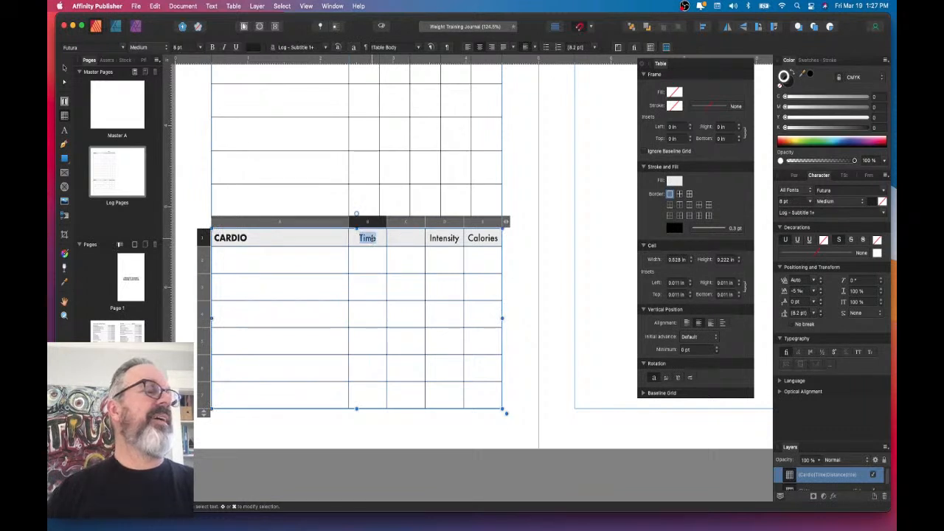
key("ctrl+z")
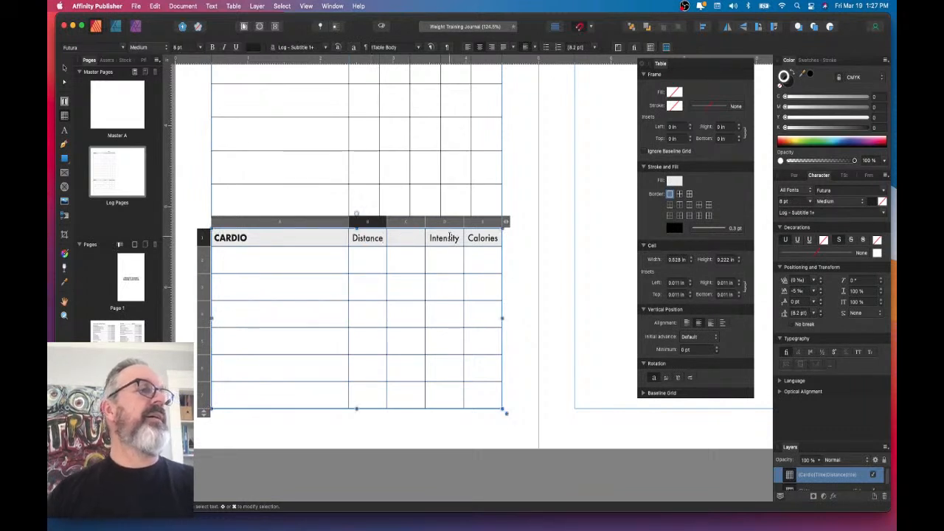
- Enter "Time" as the Cardio table's third column heading in the same style as its neighbours, and deselect the table
left_click(405, 241)
key("ctrl+z")
key("BackSpace")
type("Te")
type("Time")
key("Escape")
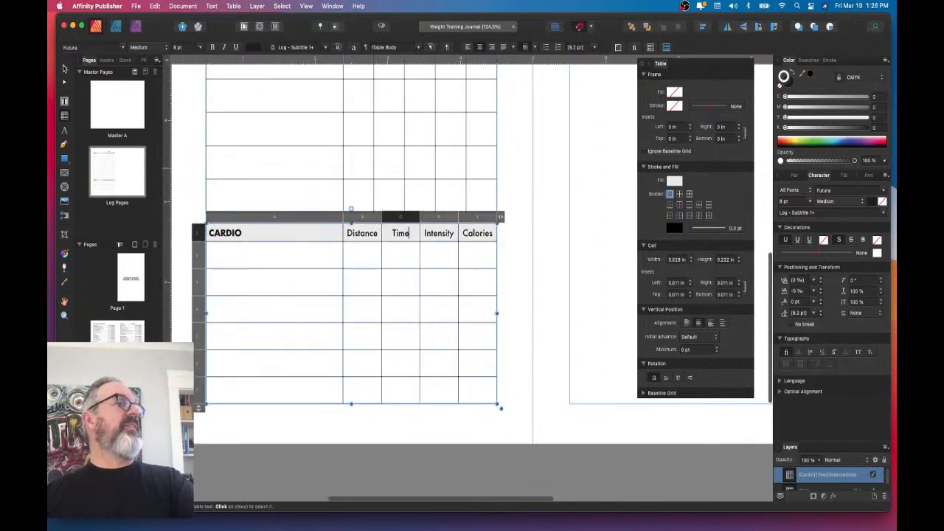
scroll(504, 261, "down", 5)
key("Escape")
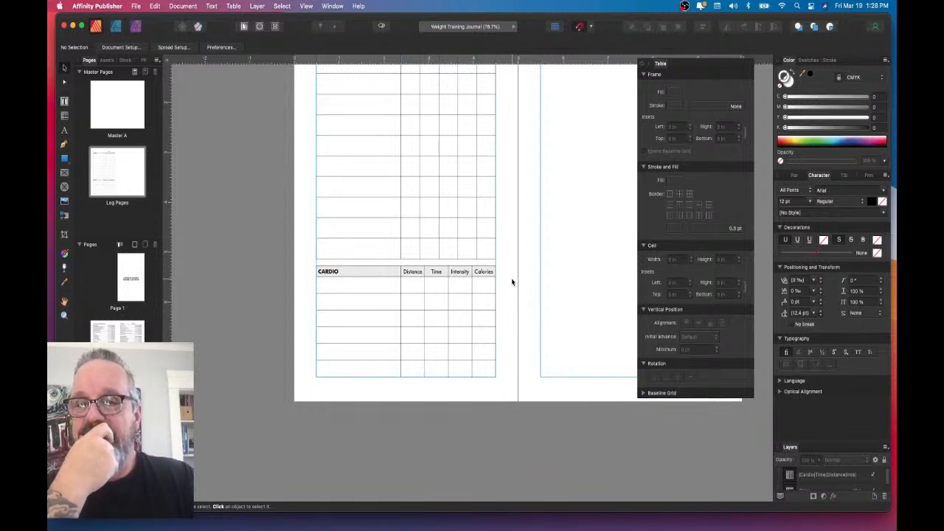
- Copy the Exercise and Cardio tables together onto the right-hand page of the Log Pages master, within its margins
scroll(512, 282, "up", 5)
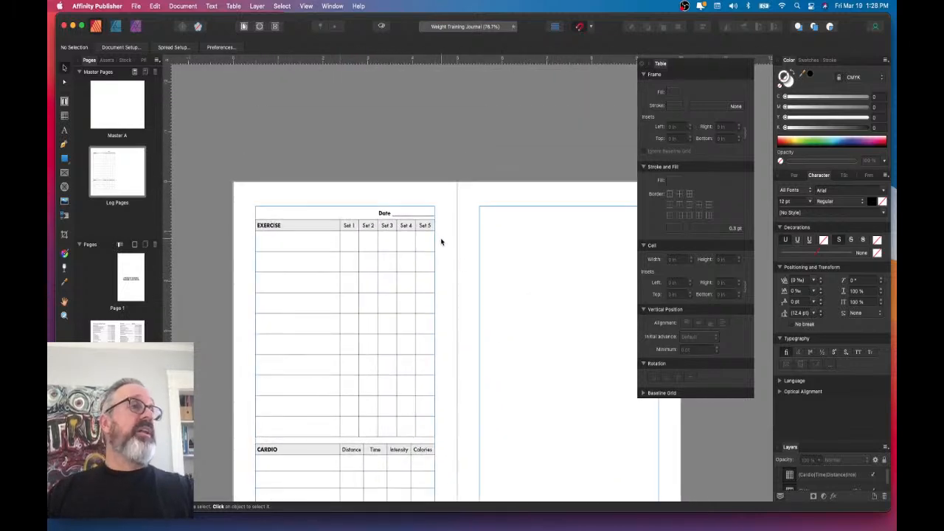
scroll(442, 242, "up", 5)
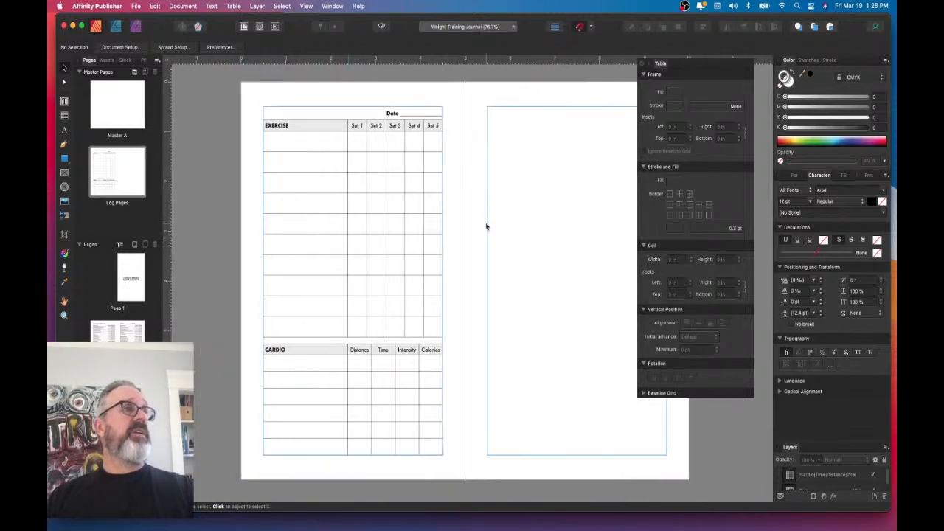
left_click(441, 216)
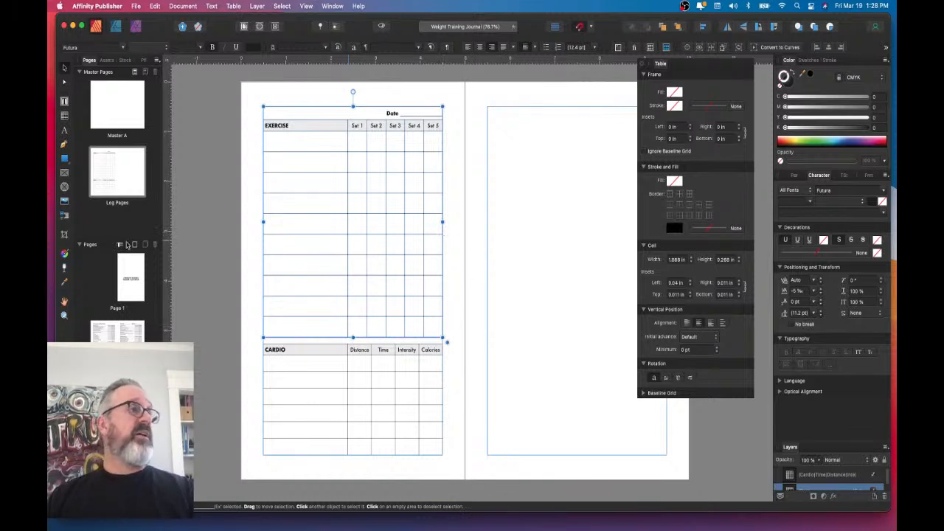
left_click(381, 398, "shift")
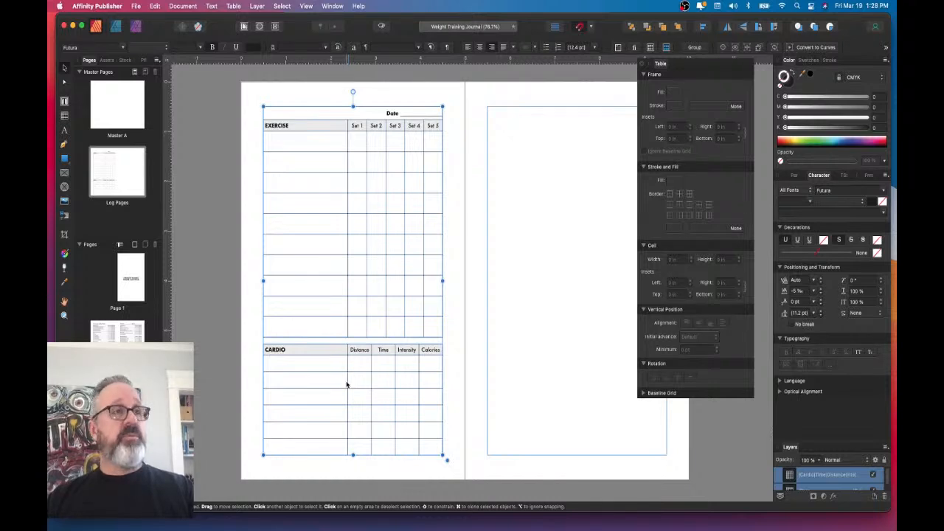
mouse_move(347, 383)
left_mouse_down()
mouse_move(571, 388)
mouse_move(524, 377)
mouse_move(532, 380)
mouse_move(493, 394)
left_mouse_up()
left_click(481, 383)
scroll(481, 382, "down", 5)
scroll(467, 381, "right", 4)
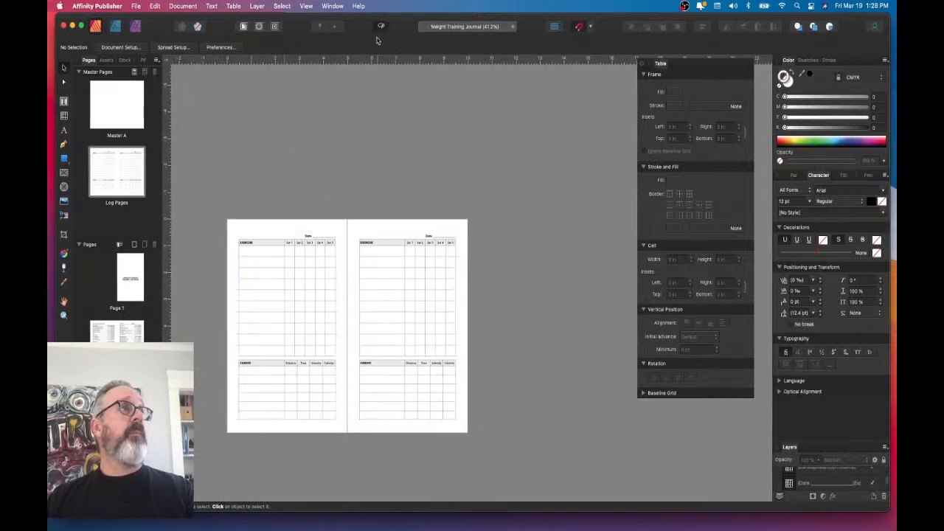
scroll(146, 303, "down", 5)
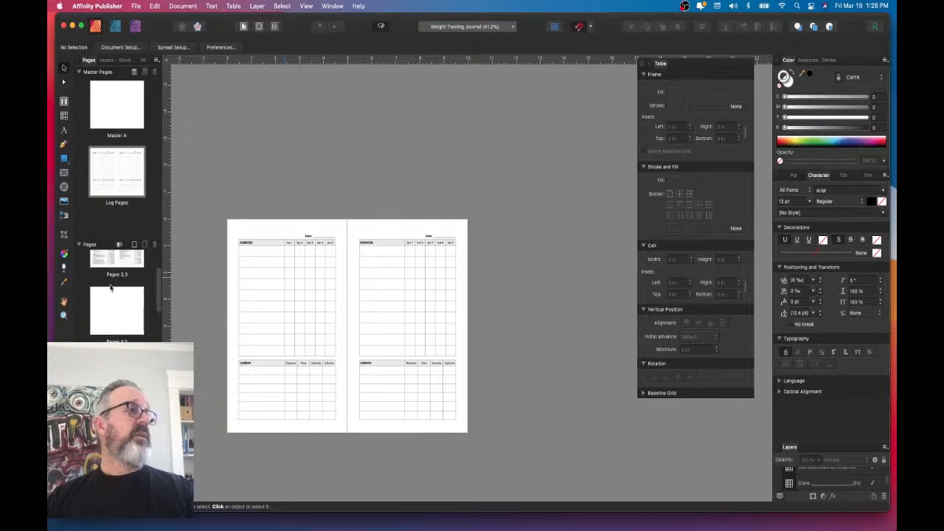
scroll(114, 306, "down", 15)
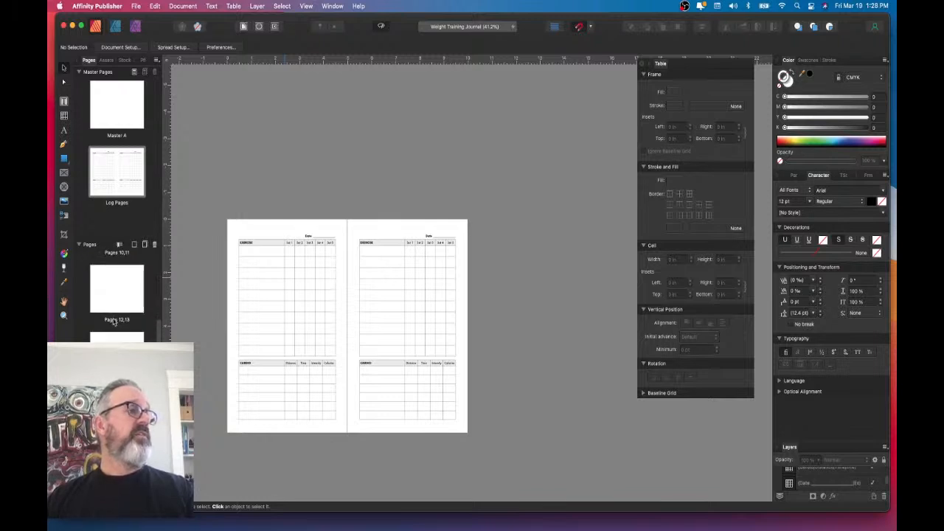
scroll(115, 323, "down", 3)
left_click(117, 267)
scroll(117, 295, "up", 1)
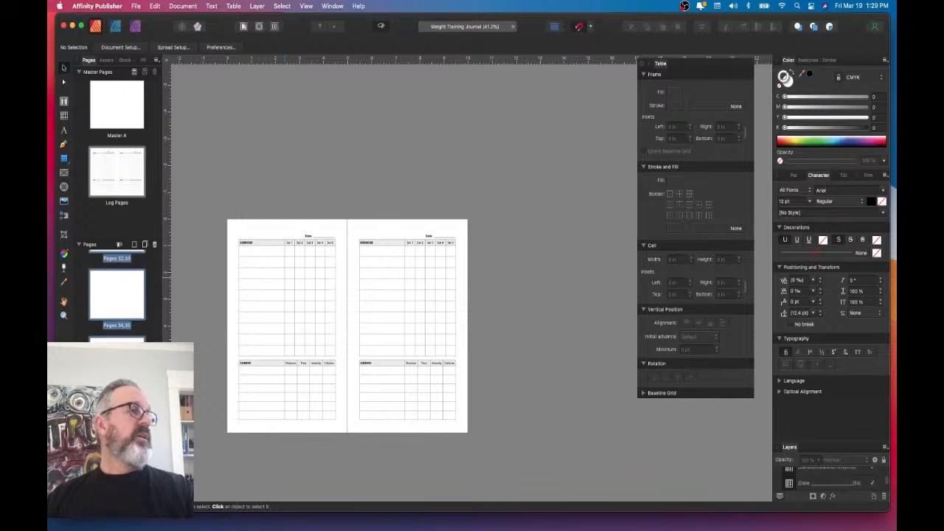
scroll(117, 295, "up", 2)
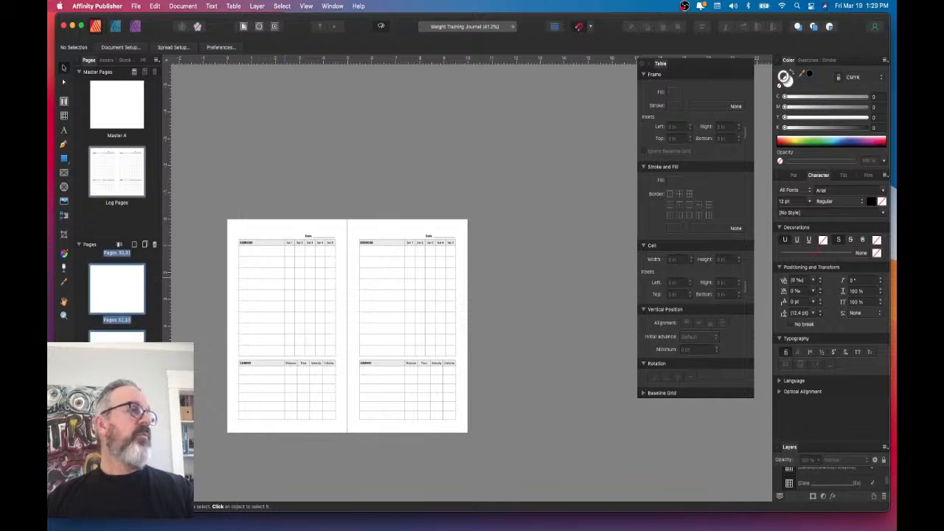
scroll(117, 295, "up", 1)
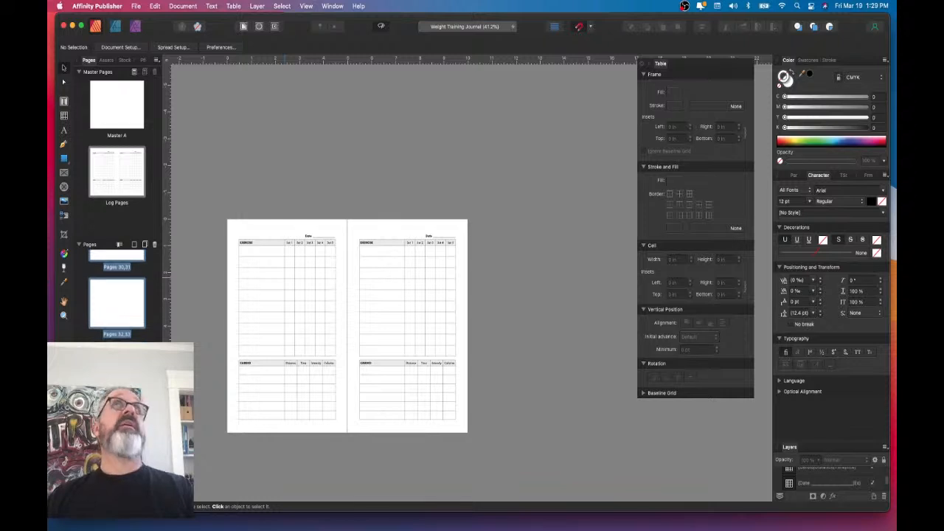
left_click(131, 334)
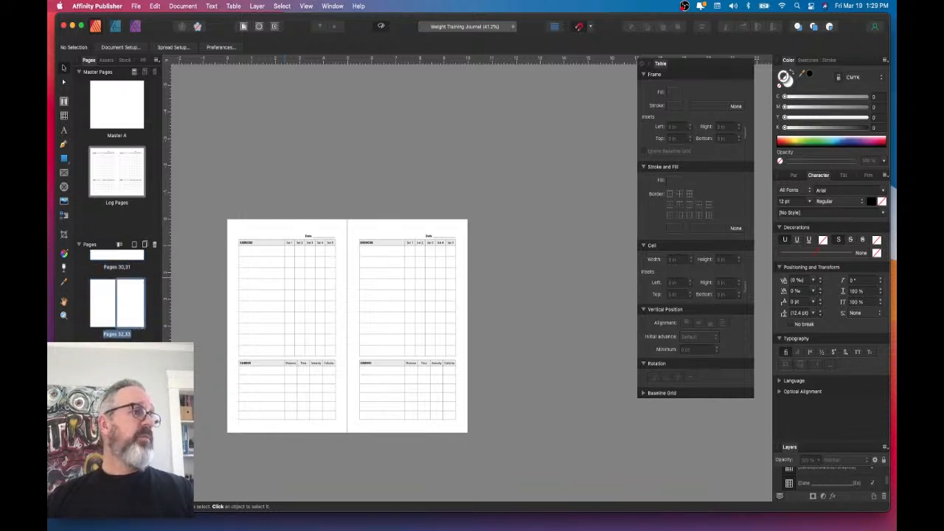
- Select the document spreads from page 4 to the end and apply the Log Pages master to them, replacing the existing one
scroll(116, 295, "up", 15)
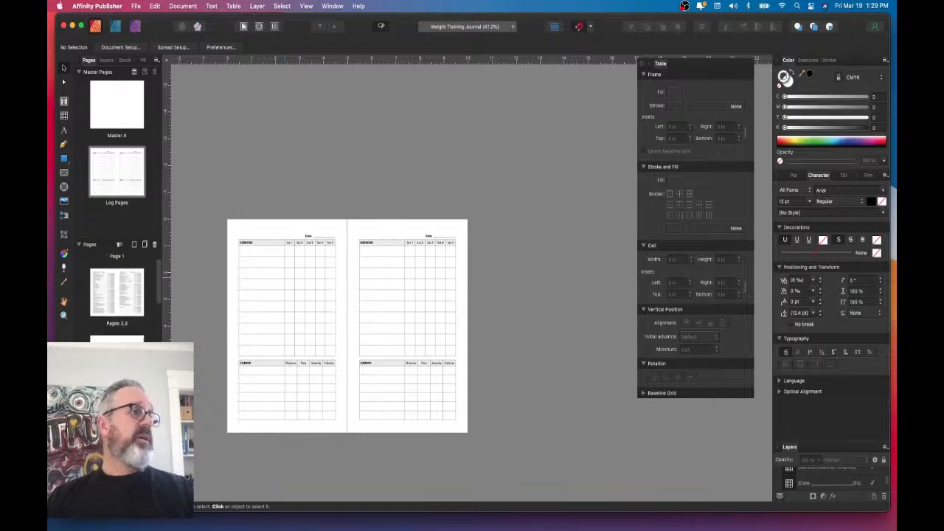
scroll(117, 295, "down", 2)
scroll(116, 295, "down", 10)
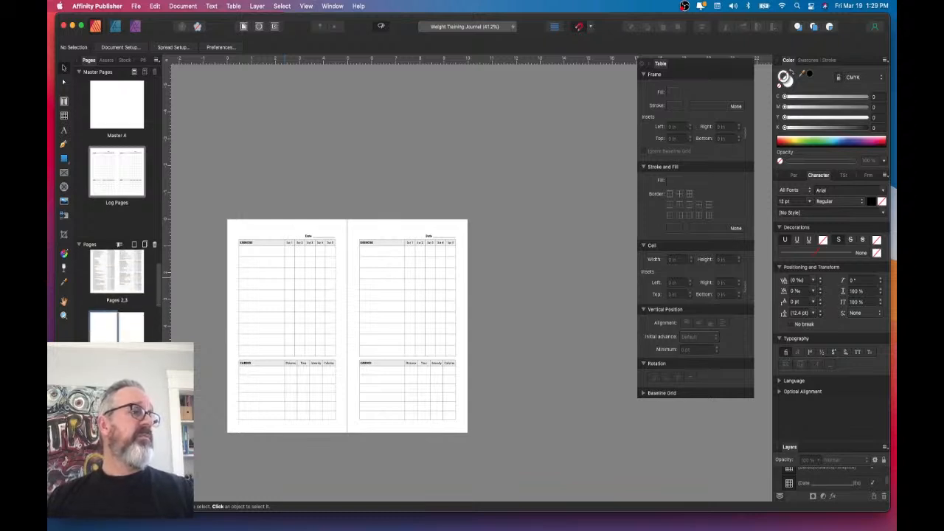
scroll(117, 295, "up", 8)
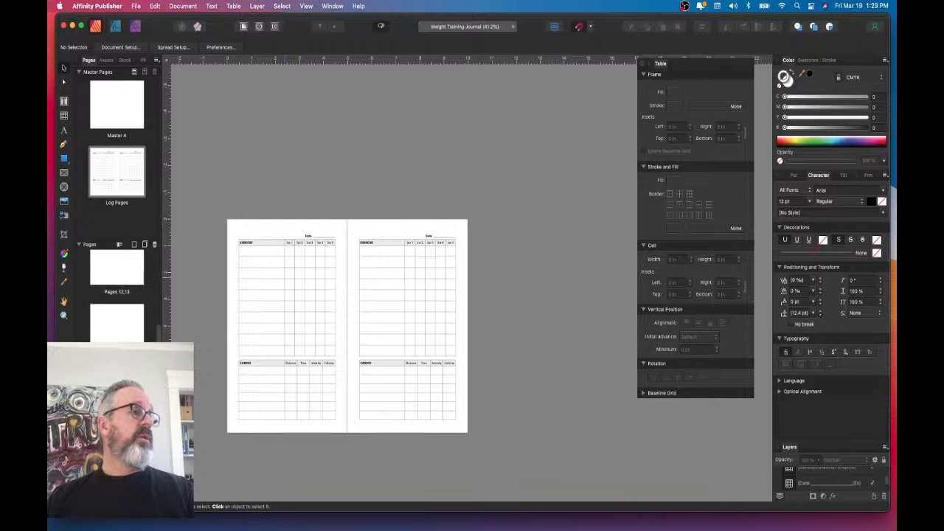
scroll(116, 295, "up", 5)
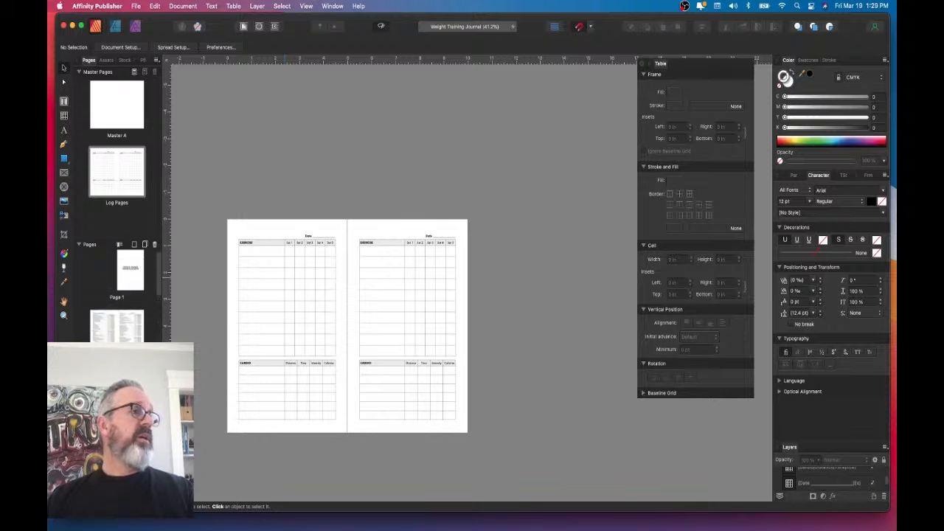
scroll(116, 295, "down", 15)
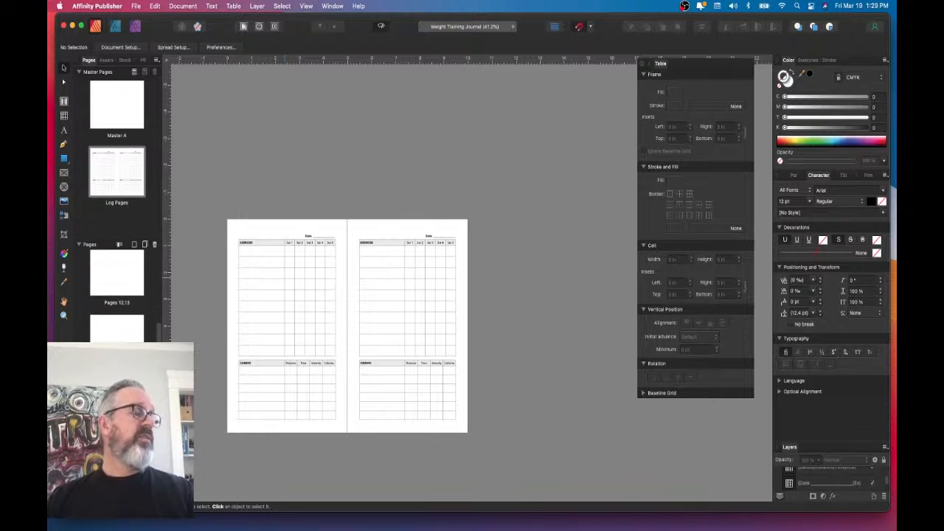
scroll(116, 295, "down", 4)
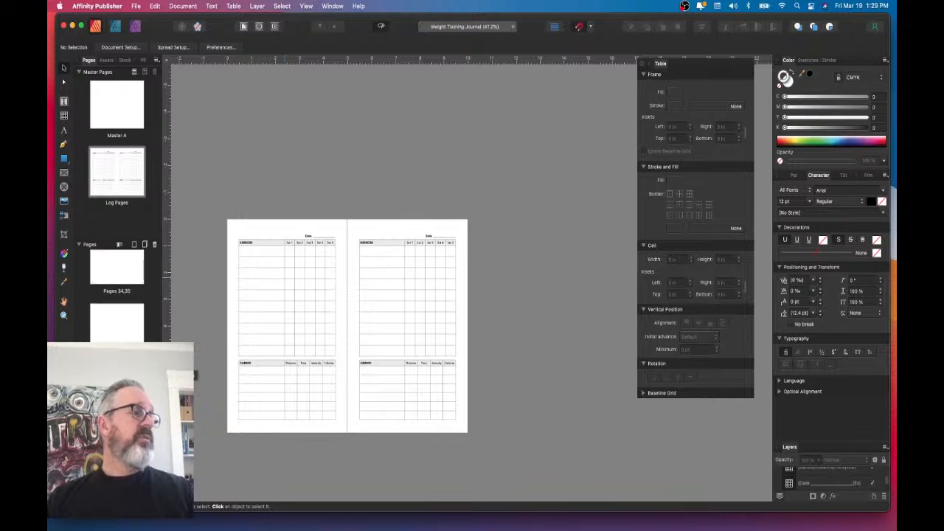
right_click(127, 337)
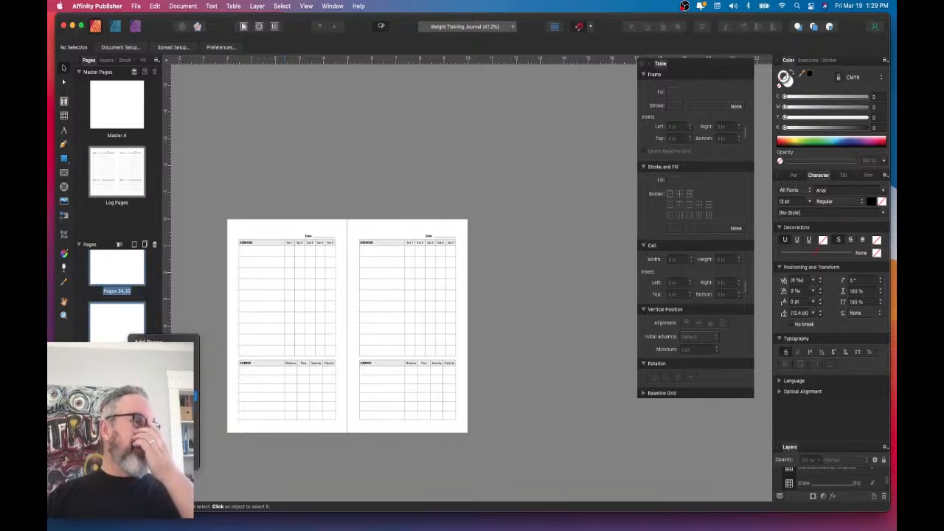
left_click(163, 391)
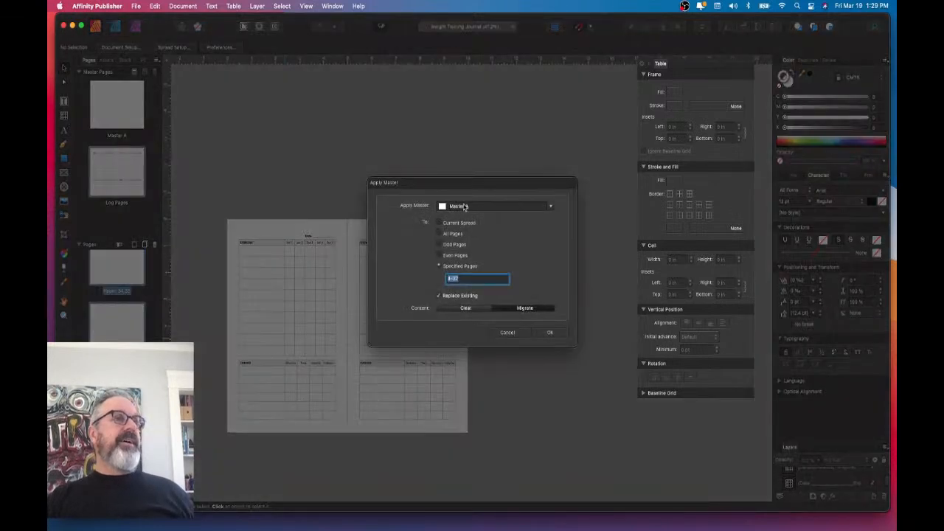
left_click(463, 207)
left_click(513, 280)
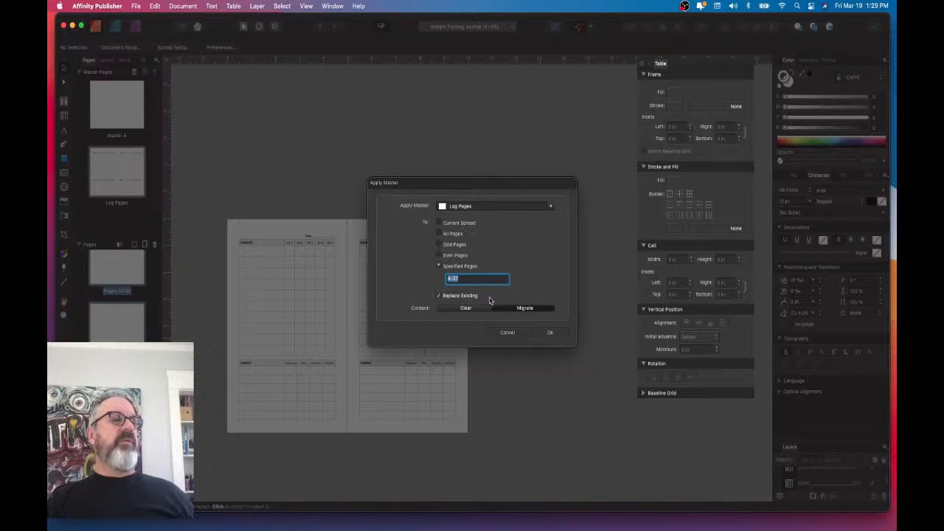
left_click(550, 333)
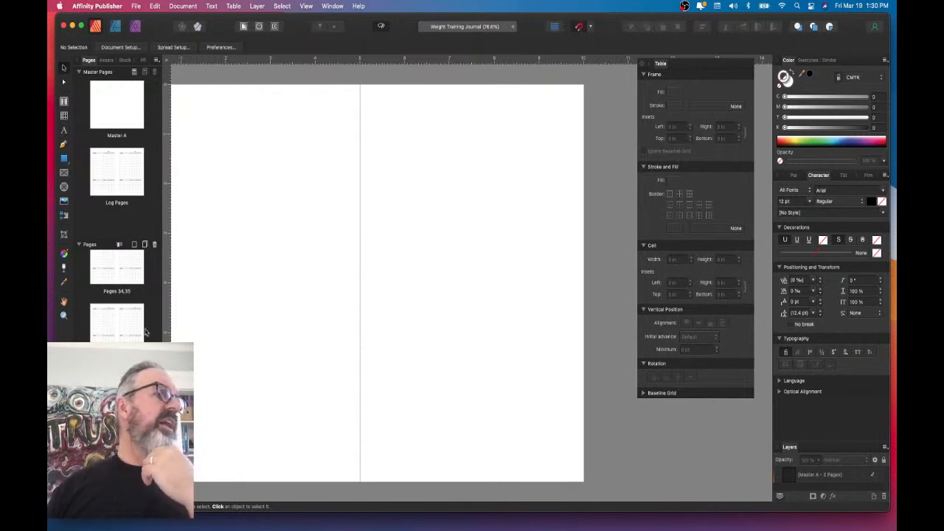
- Add a new facing-pages master named "Notes" with margins included, and open it for editing
scroll(134, 331, "up", 2)
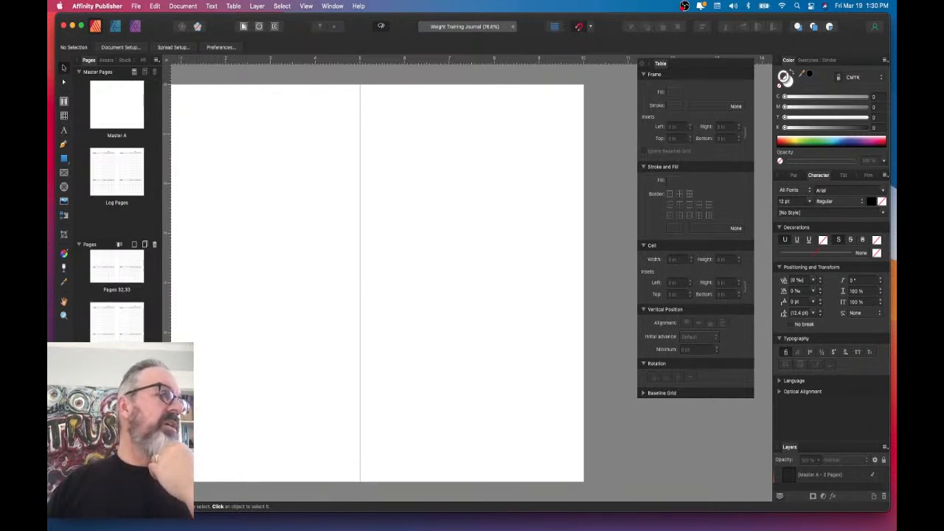
scroll(116, 295, "up", 10)
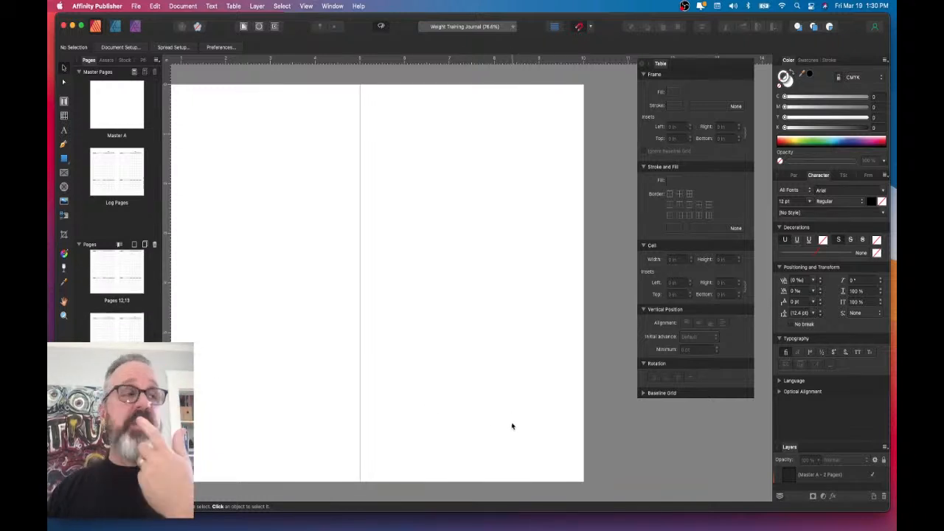
left_click(130, 184)
right_click(127, 214)
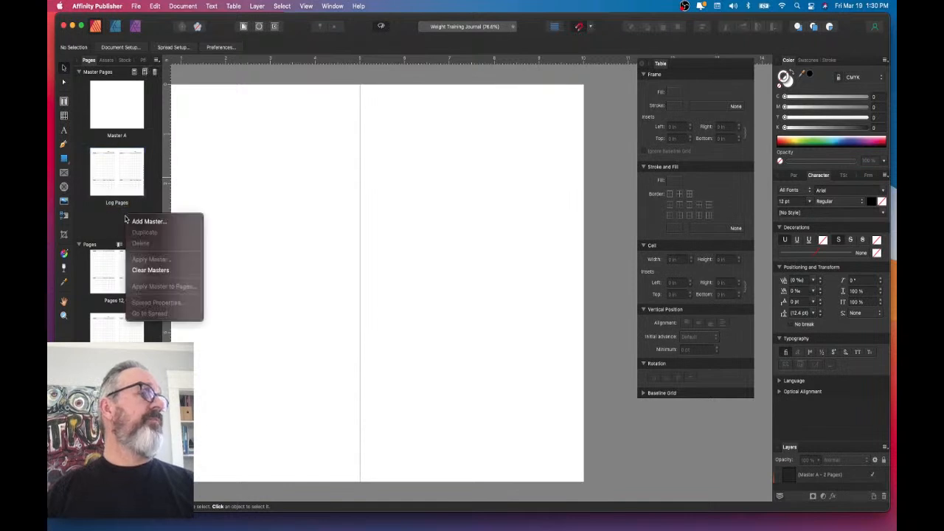
left_click(135, 71)
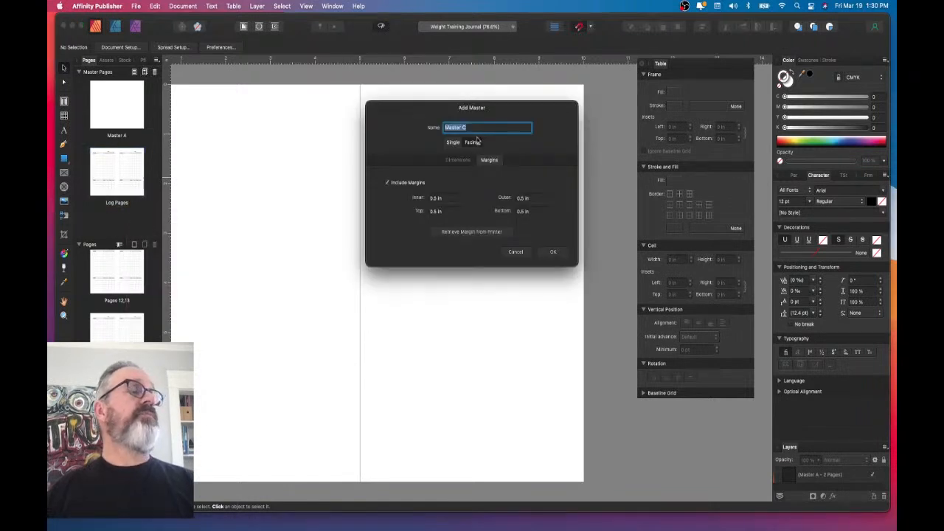
type("Notes")
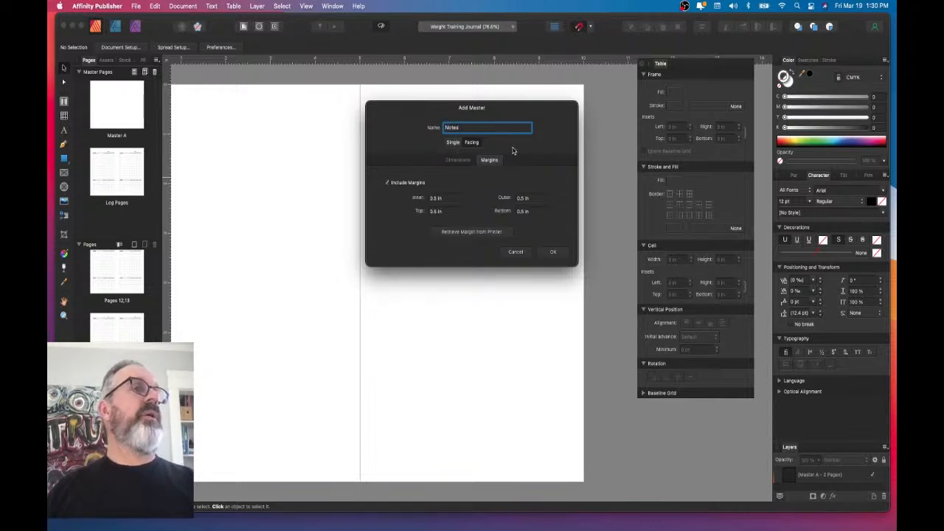
left_click(552, 252)
left_click(105, 202)
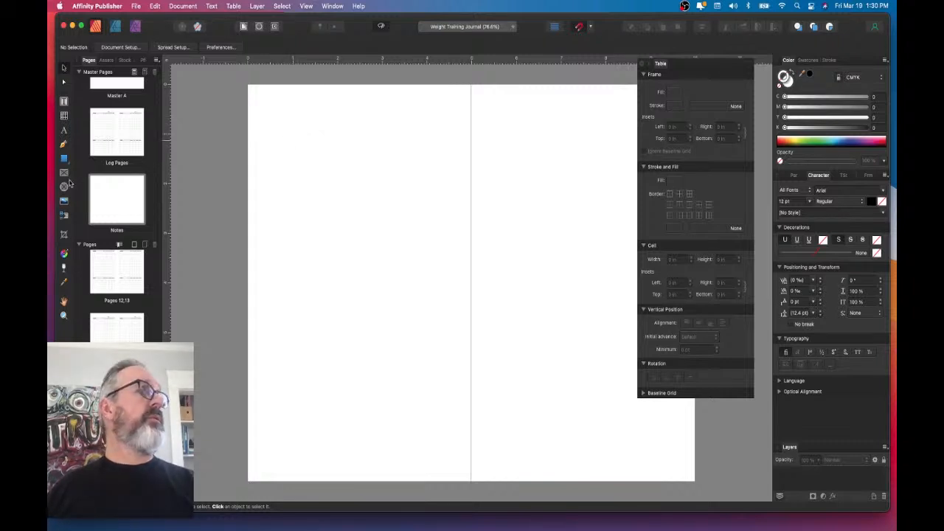
- Draw a horizontal Pen line about 4 in long between the left page's side margins, near the top margin, with a black stroke
left_click(63, 145)
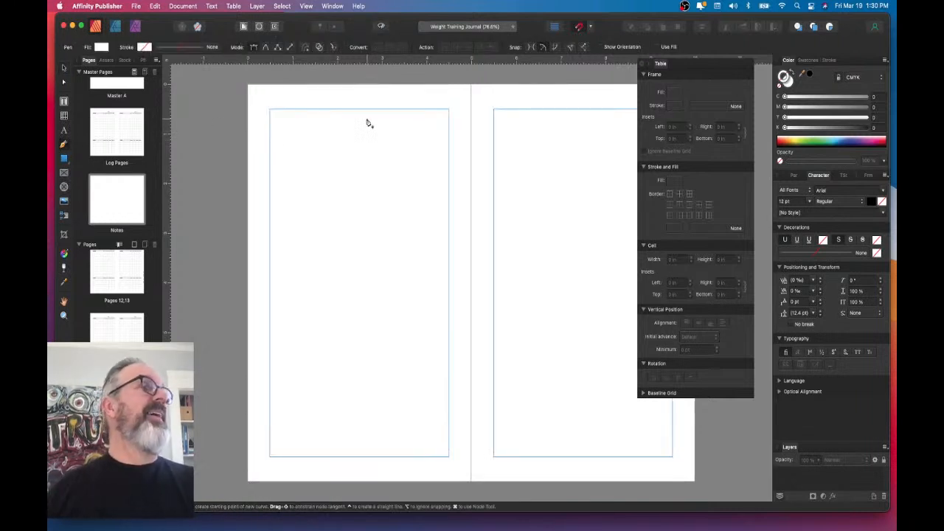
left_click(270, 118)
left_click(448, 118)
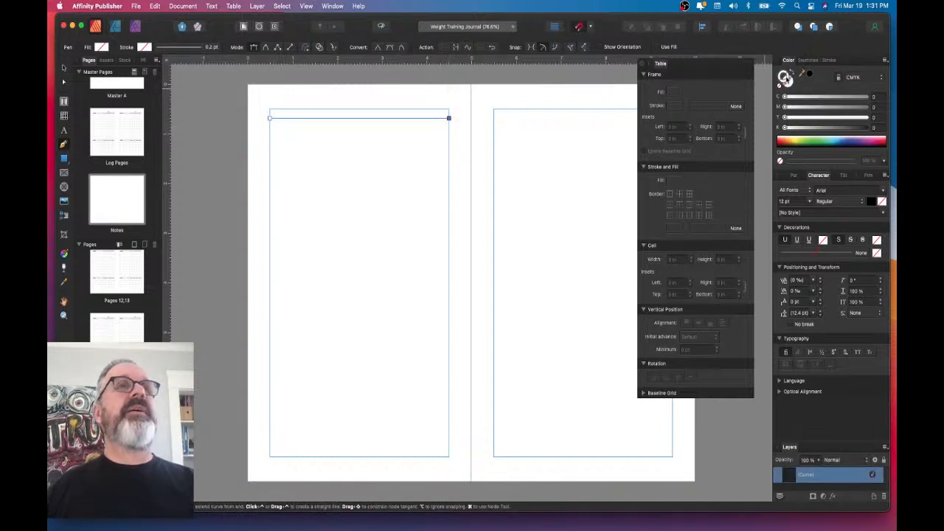
left_click(812, 76)
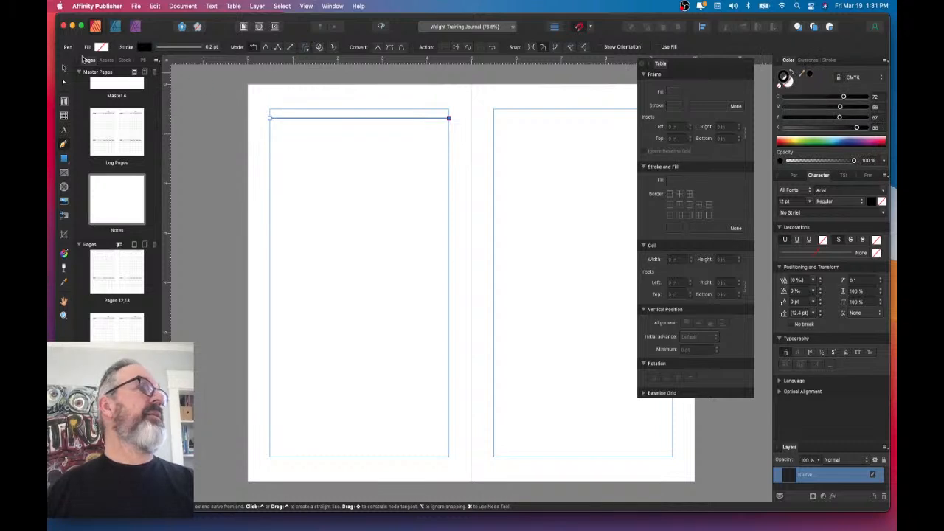
- Add a horizontal guide about 1 in below the top of the page and move the line down onto it
left_click(64, 68)
left_click(329, 151)
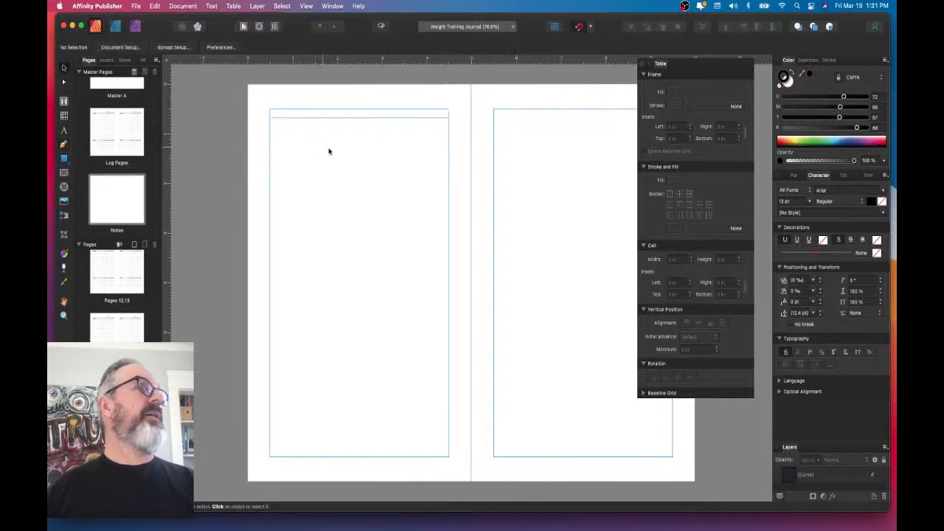
left_click(409, 120)
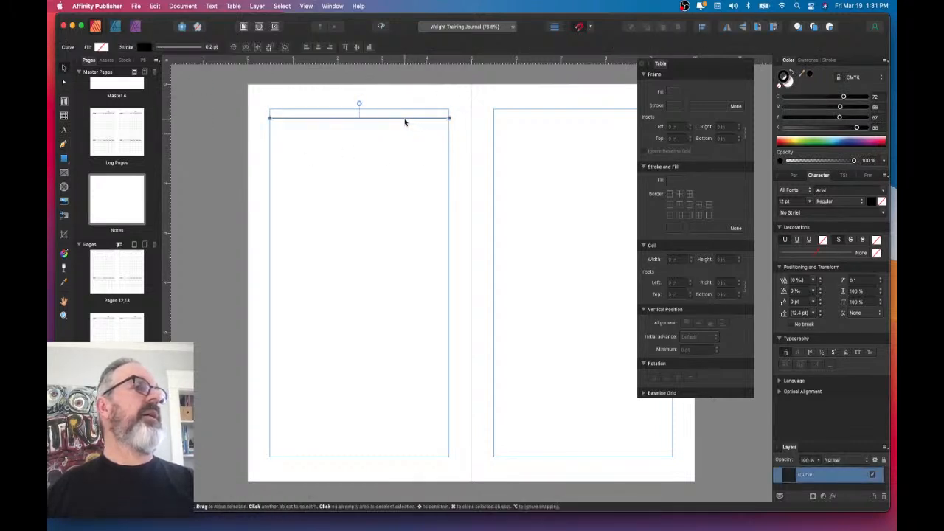
scroll(282, 114, "up", 6)
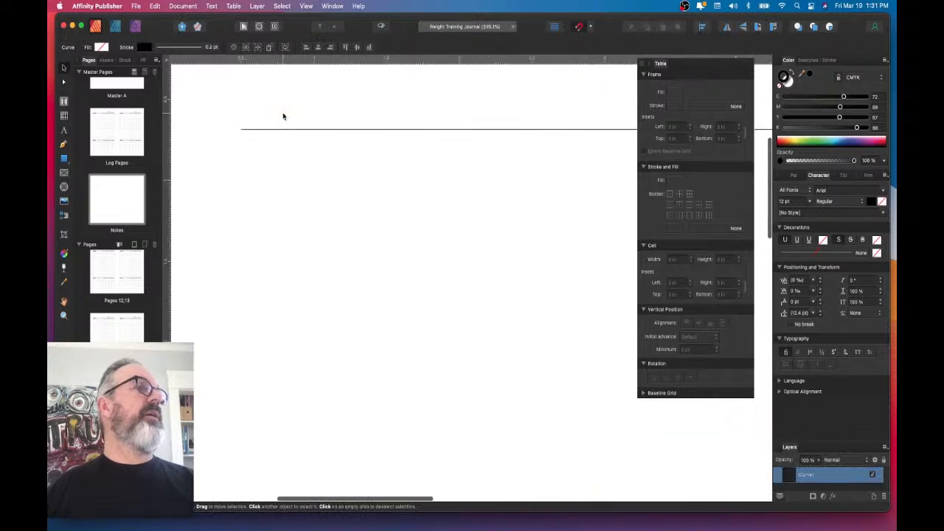
left_click(201, 135)
scroll(221, 144, "up", 3)
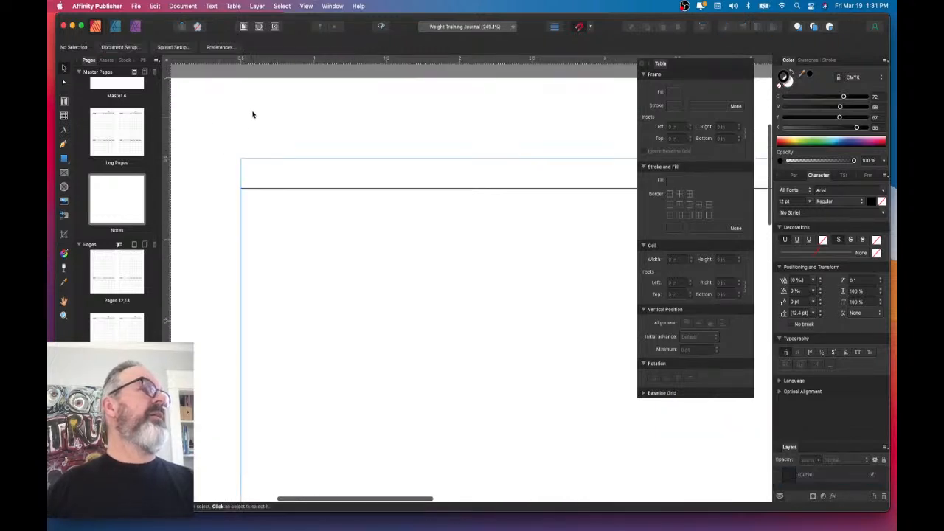
left_click(265, 190)
left_click_drag(289, 192, 286, 267)
left_click_drag(253, 59, 202, 238)
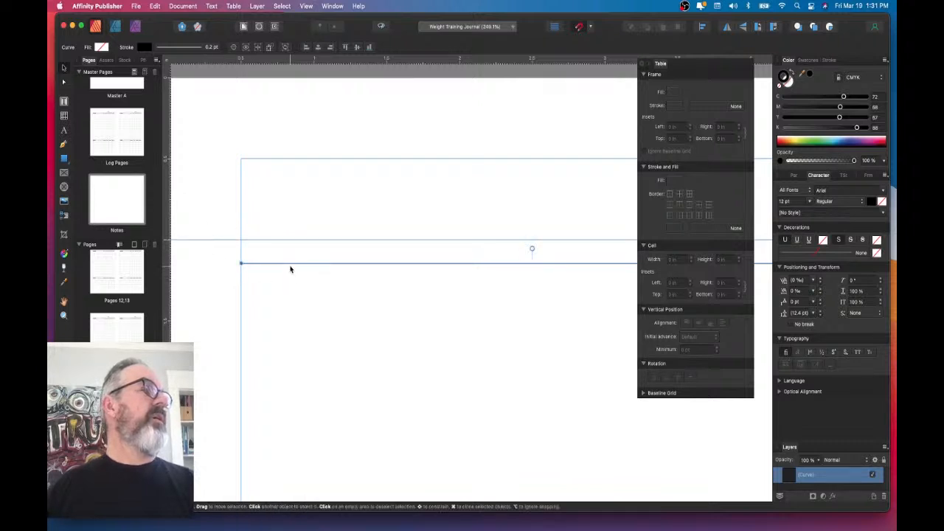
left_click_drag(291, 262, 292, 241)
- Show the document grid and place a copy of the line one grid division below the original
left_click(340, 5)
mouse_move(309, 5)
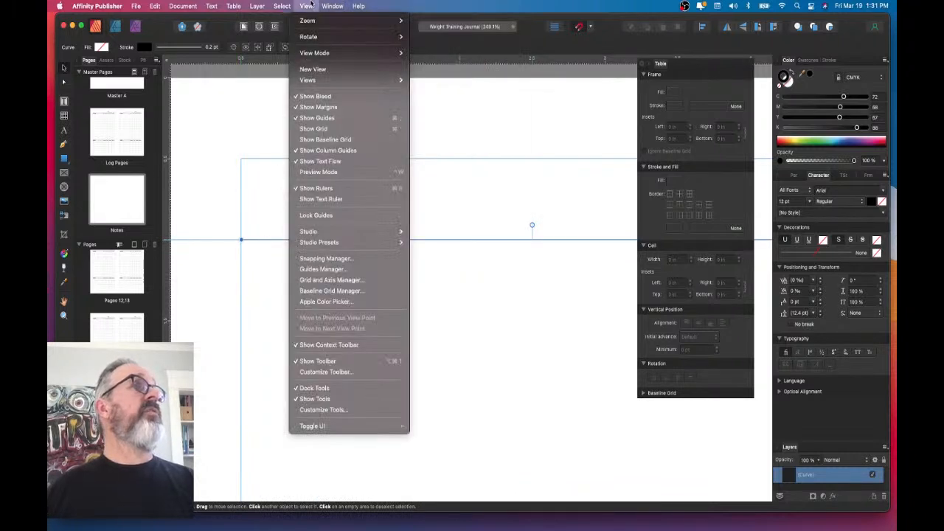
left_click(354, 129)
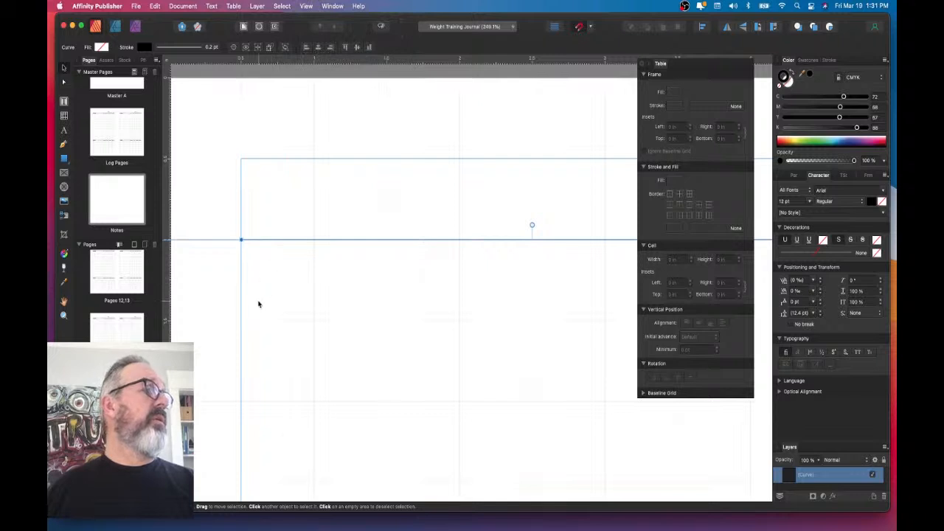
scroll(248, 308, "up", 3)
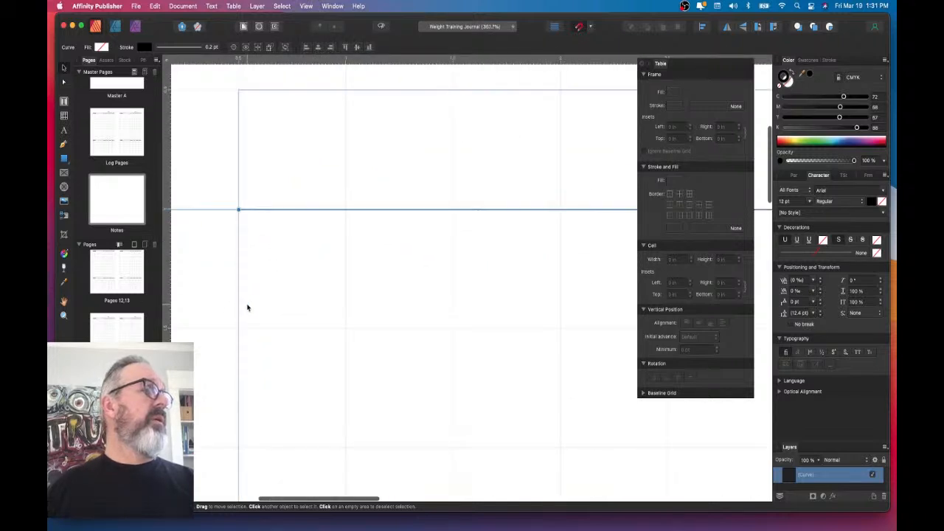
scroll(247, 307, "up", 2)
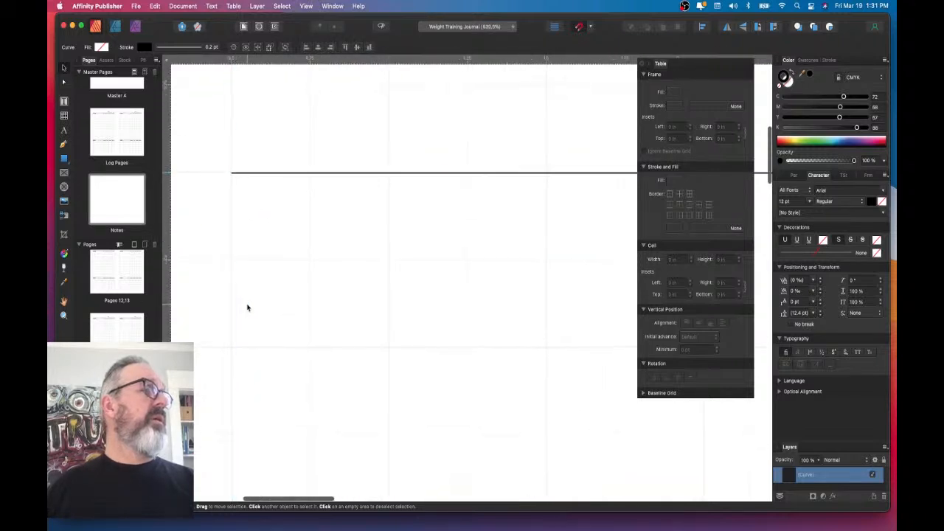
left_click_drag(295, 170, 292, 260)
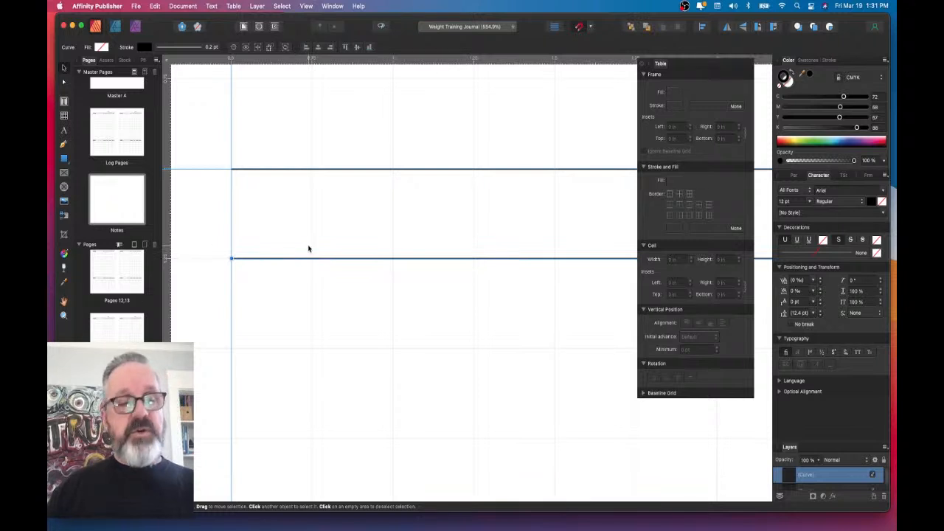
left_click(308, 248)
left_click(305, 259)
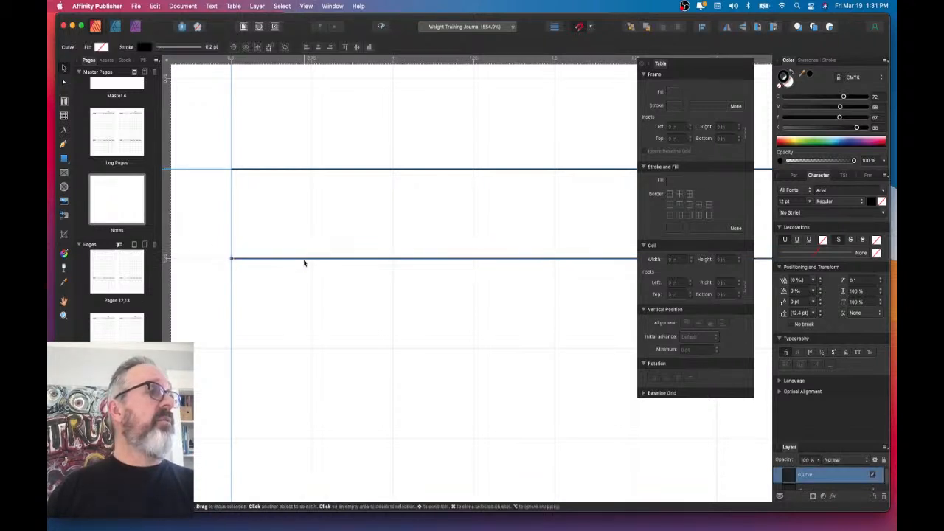
- Duplicate the second line one grid division lower and repeat the duplication to add a fourth line at equal spacing
left_click(179, 5)
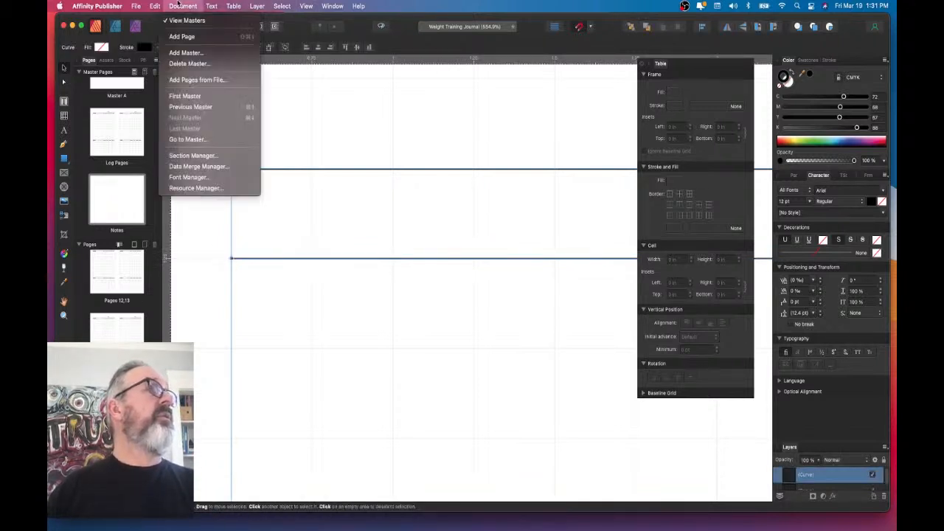
mouse_move(155, 7)
mouse_move(197, 6)
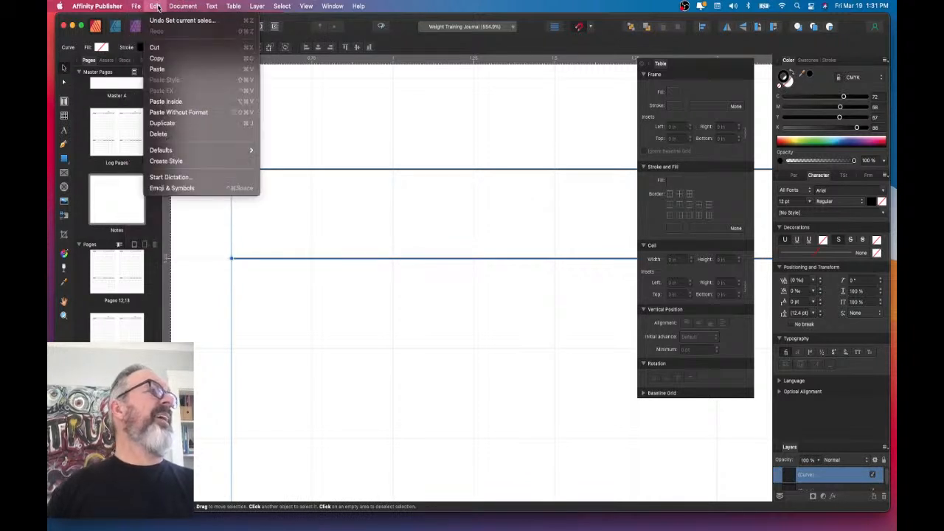
mouse_move(288, 7)
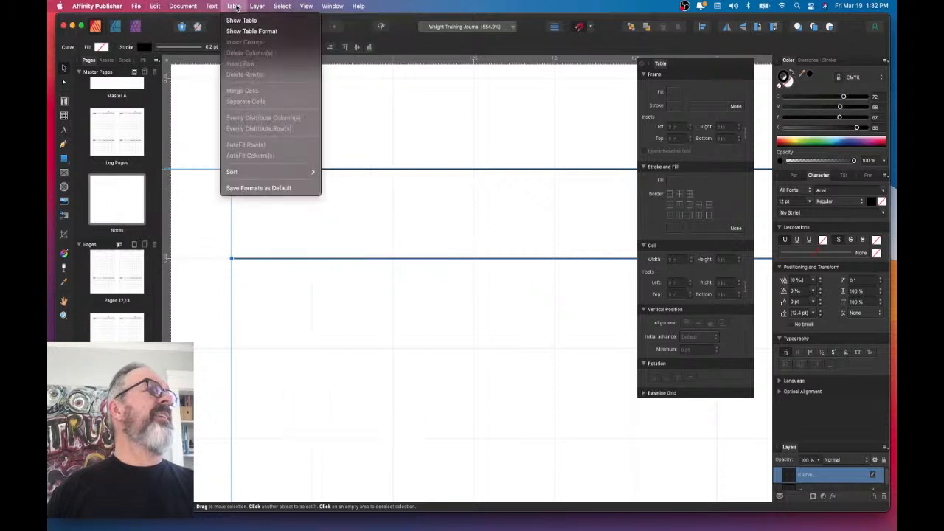
mouse_move(254, 8)
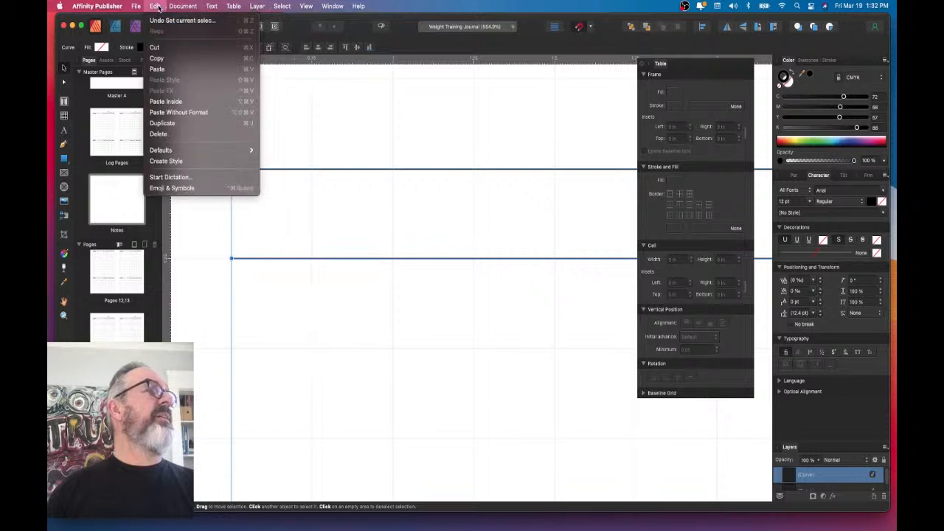
left_click(234, 122)
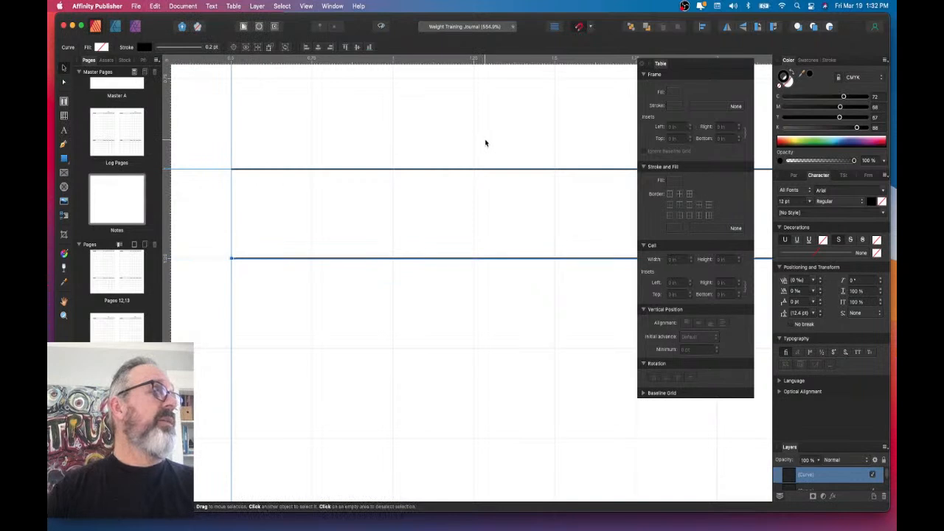
left_click(441, 191)
left_click_drag(417, 255, 415, 352)
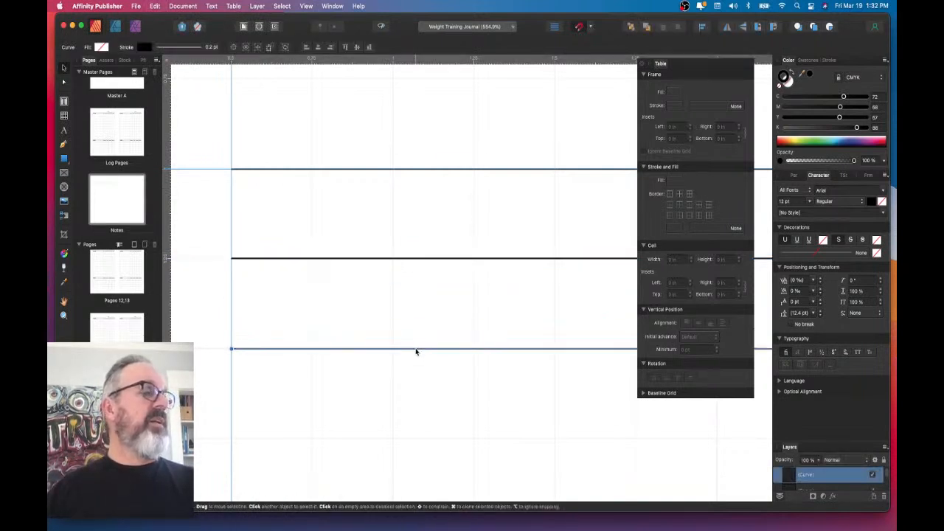
key("super+j")
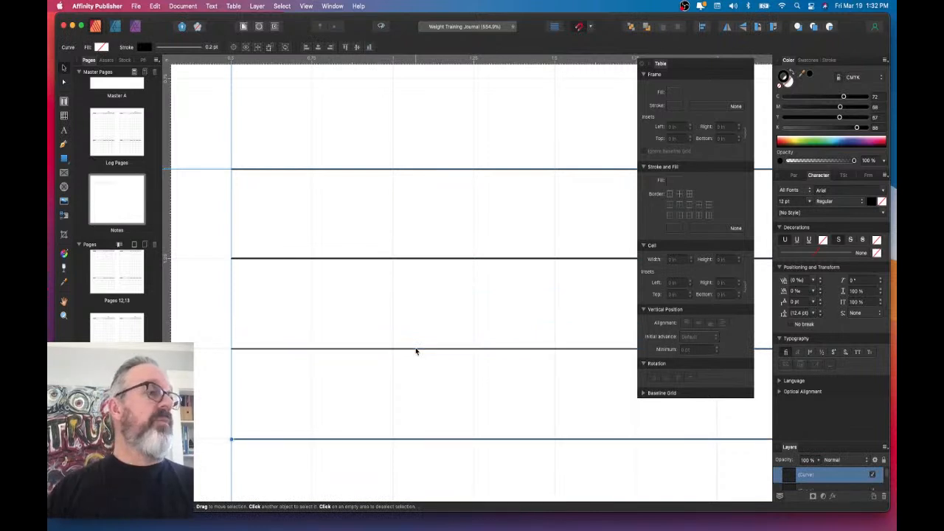
- Repeat the spaced duplication until evenly spaced lines fill the left page down to near its bottom margin
scroll(416, 351, "down", 10)
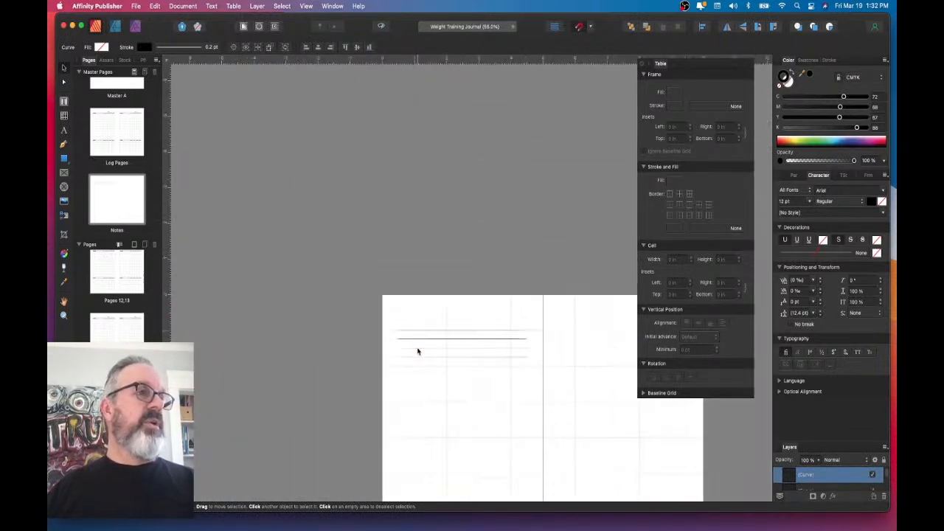
scroll(487, 375, "down", 5)
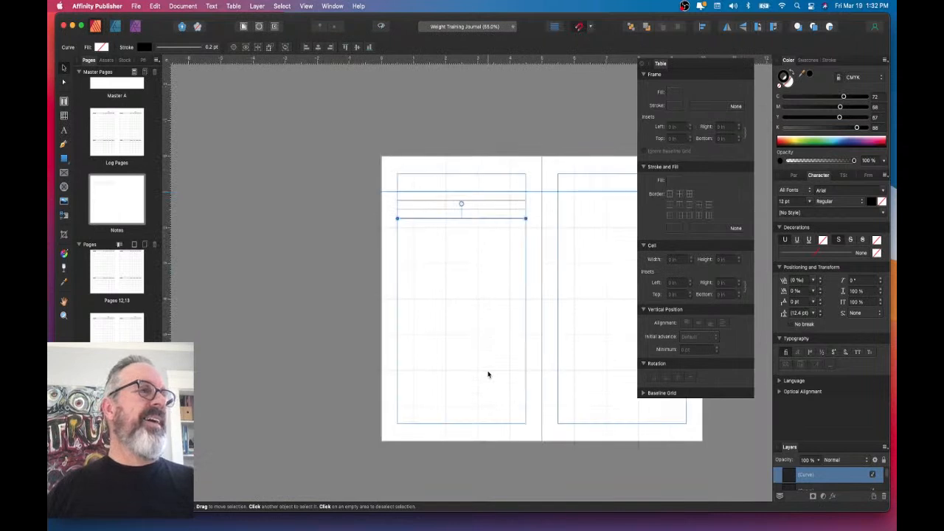
key("super+j")
key("super+j")
key("super+j")
key("super+j")
key("super+j")
key("super+j")
key("super+j")
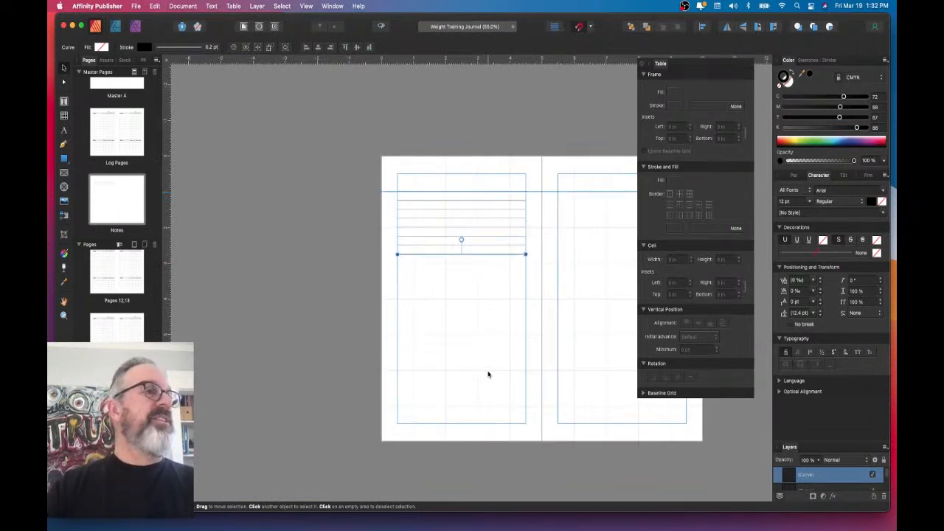
key("super+j")
key("super+j")
key("super+j")
key("super+j")
key("super+j")
key("super+j")
key("super+j")
key("super+j")
key("super+j")
key("super+j")
key("super+j")
key("super+j")
key("super+j")
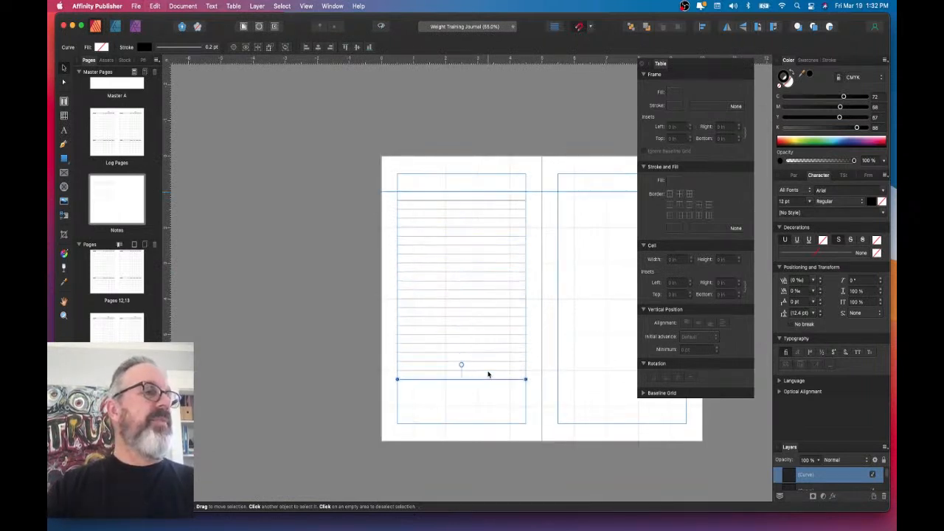
key("super+j")
key("super+j")
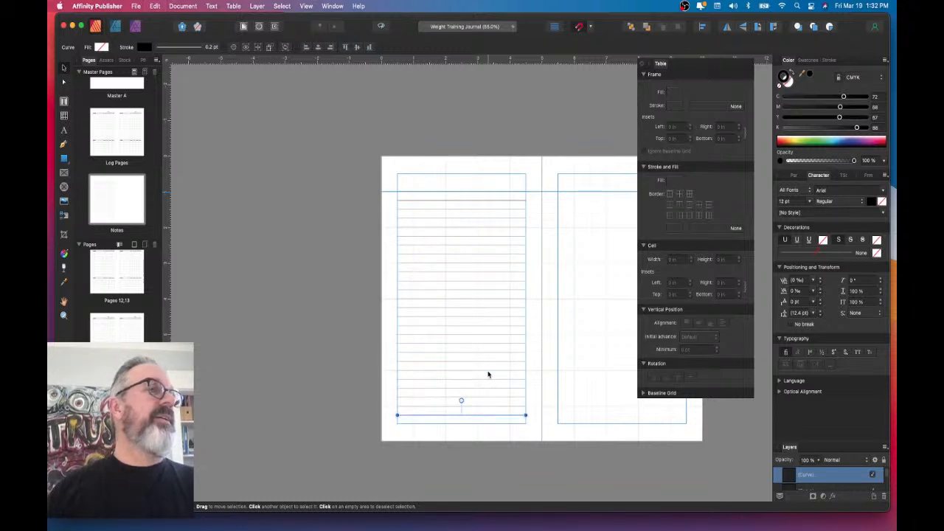
- Preview the page without guides and grid, and remove the overlapping duplicate that darkens the second line
left_click(447, 130)
scroll(528, 222, "up", 2)
scroll(528, 224, "up", 2)
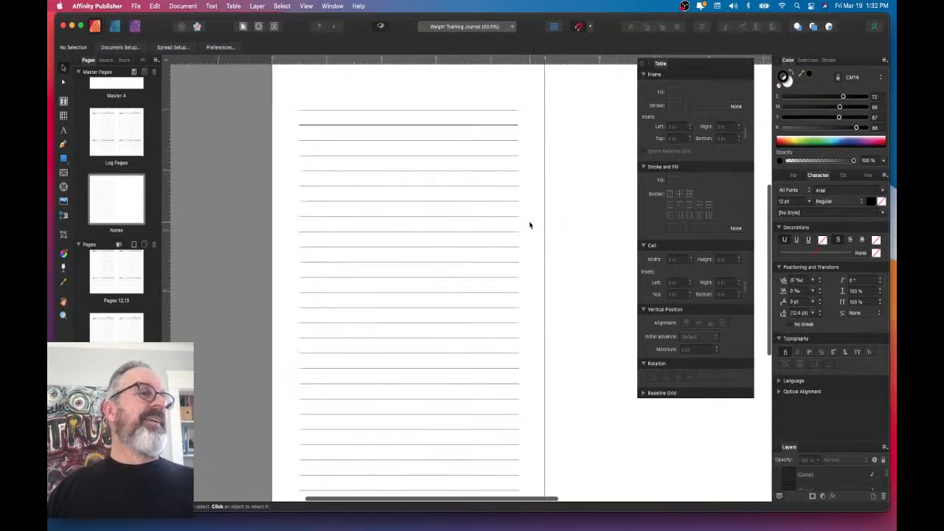
scroll(529, 225, "down", 4)
scroll(528, 224, "up", 2)
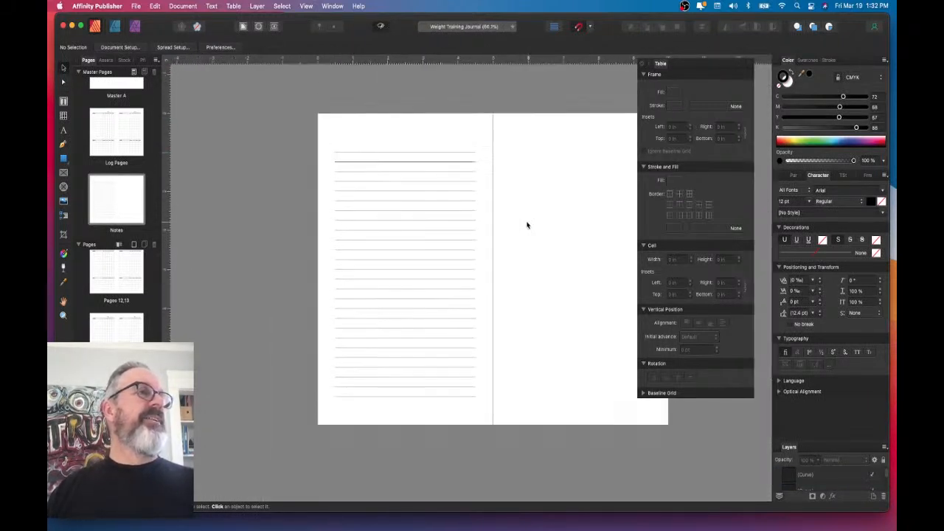
left_click(383, 160)
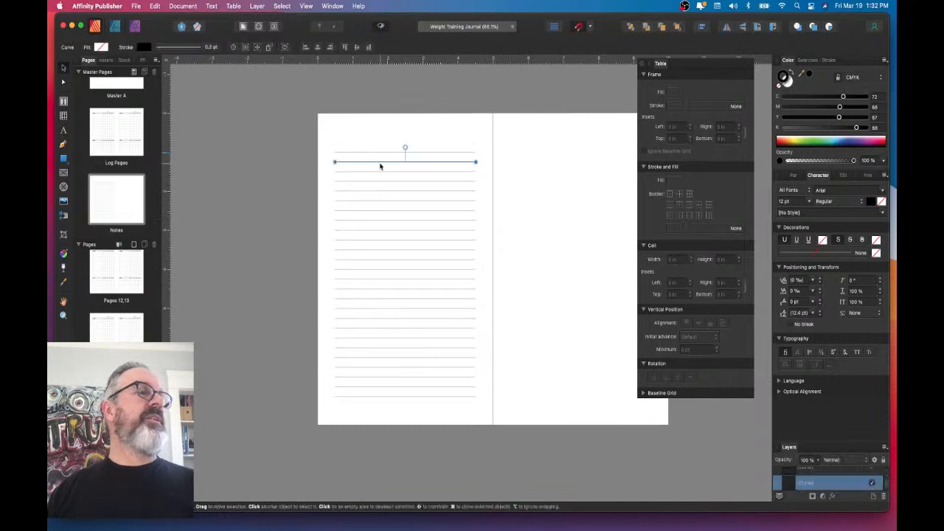
left_click(328, 143)
scroll(331, 154, "up", 5)
left_click_drag(353, 201, 320, 182)
key("super+z")
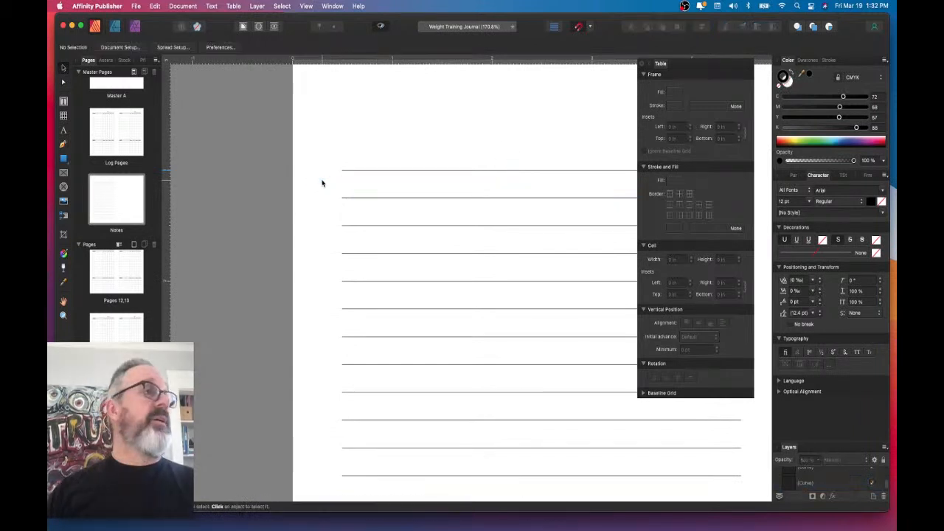
left_click(354, 198)
mouse_move(367, 199)
left_mouse_down()
mouse_move(369, 183)
mouse_move(359, 228)
mouse_move(361, 213)
left_mouse_up()
key("super+z")
key("super+z")
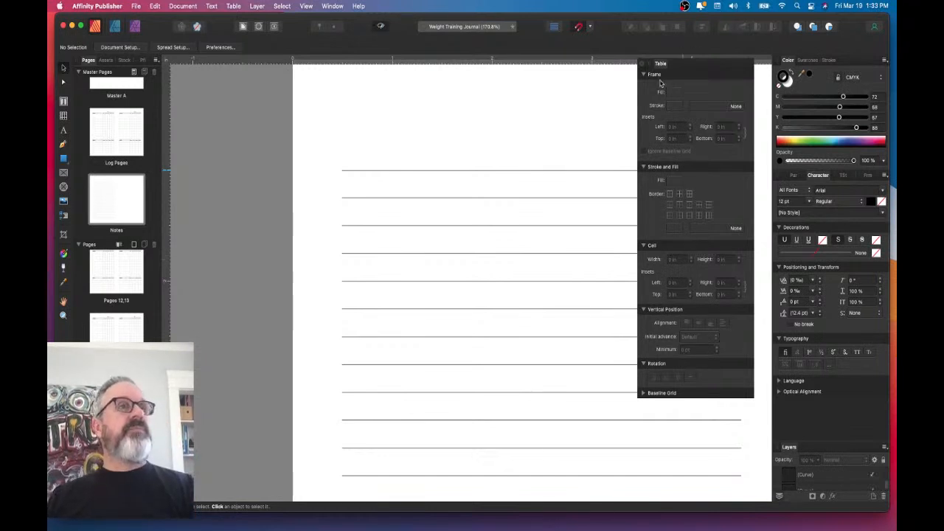
- Close the floating Table window and test-select all the lines on the left page
scroll(697, 118, "down", 5)
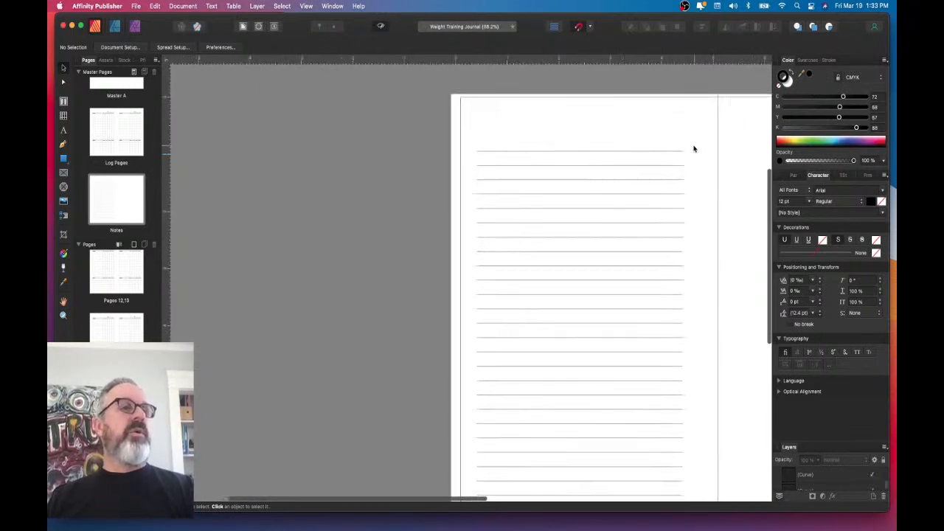
scroll(685, 149, "down", 3)
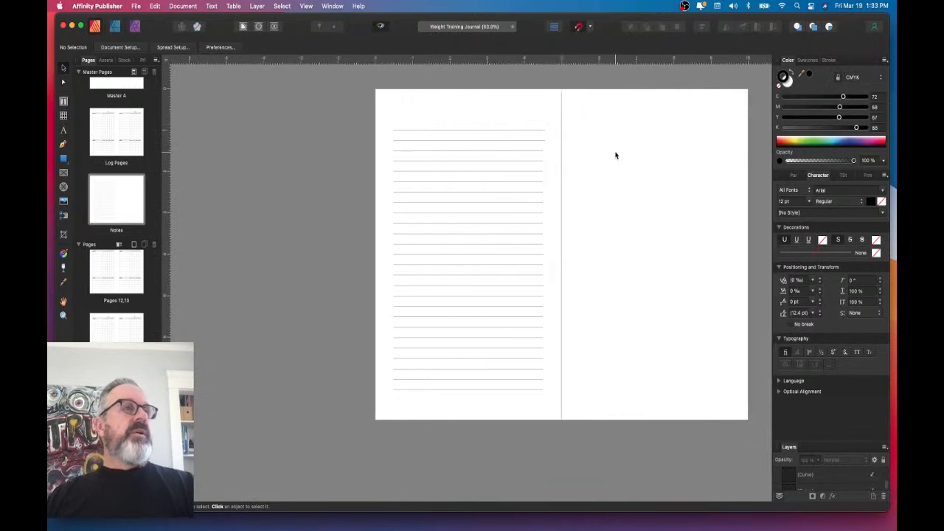
left_click_drag(383, 122, 594, 404)
scroll(601, 268, "right", 1)
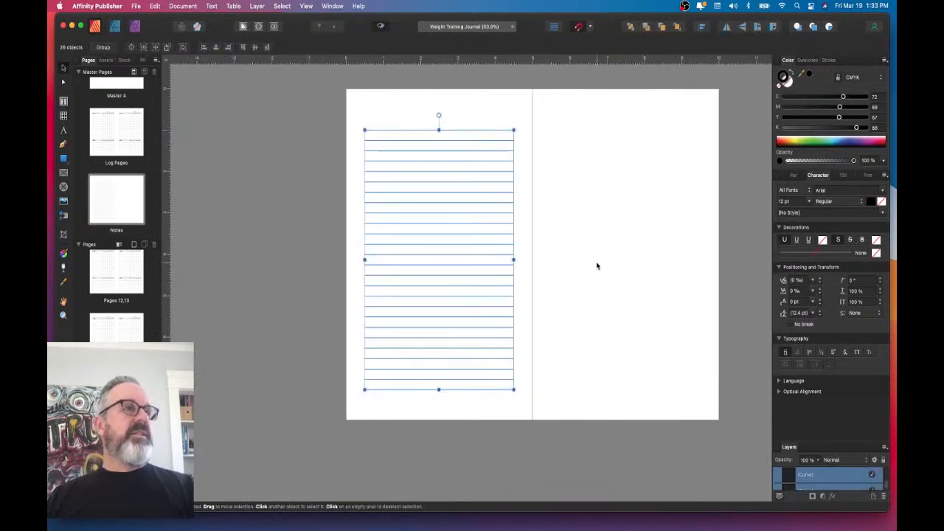
left_click(533, 198)
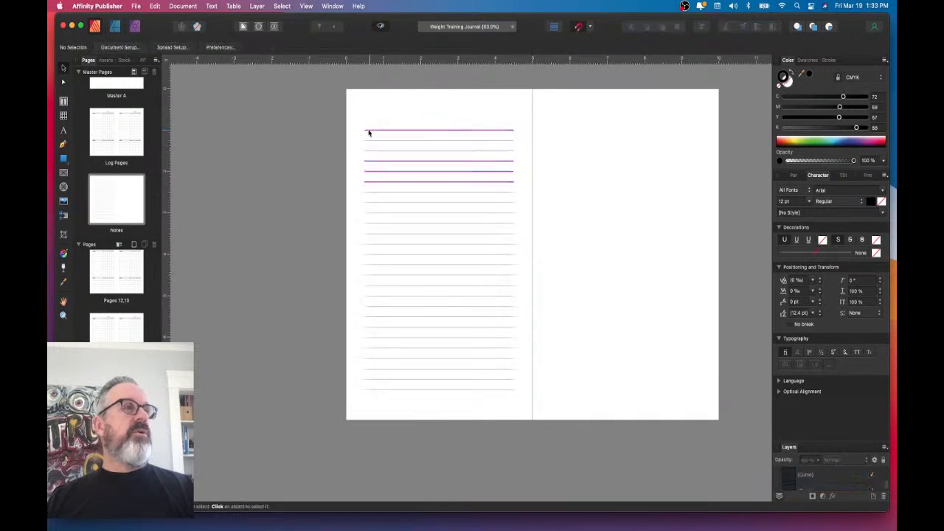
- Add the artistic text "Notes" at about 21.8 pt above the first line of the left page
scroll(376, 130, "up", 12)
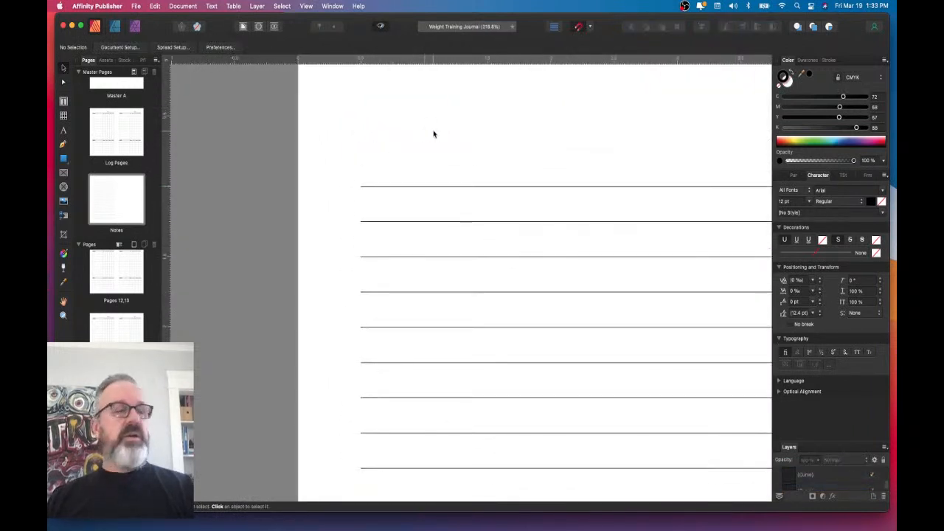
left_click(386, 139)
left_click(64, 103)
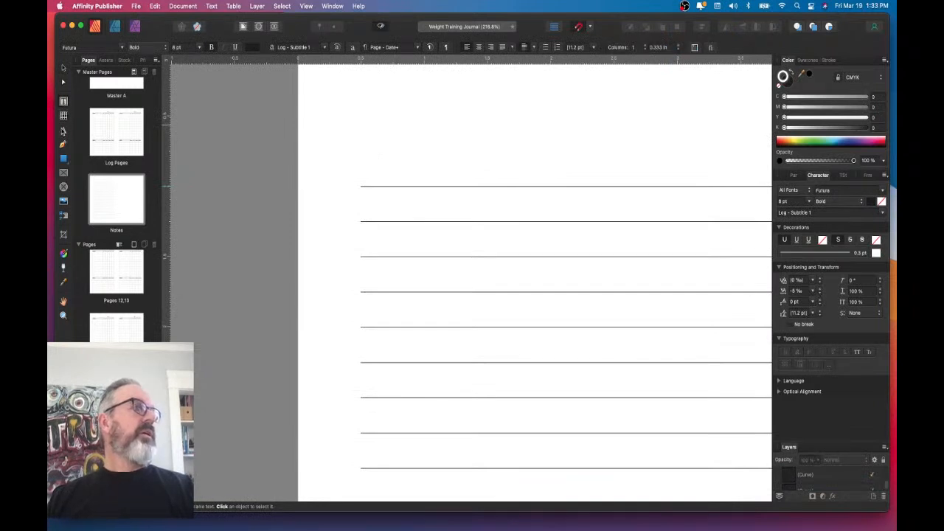
left_click(63, 131)
left_click_drag(359, 131, 421, 161)
type("Notes")
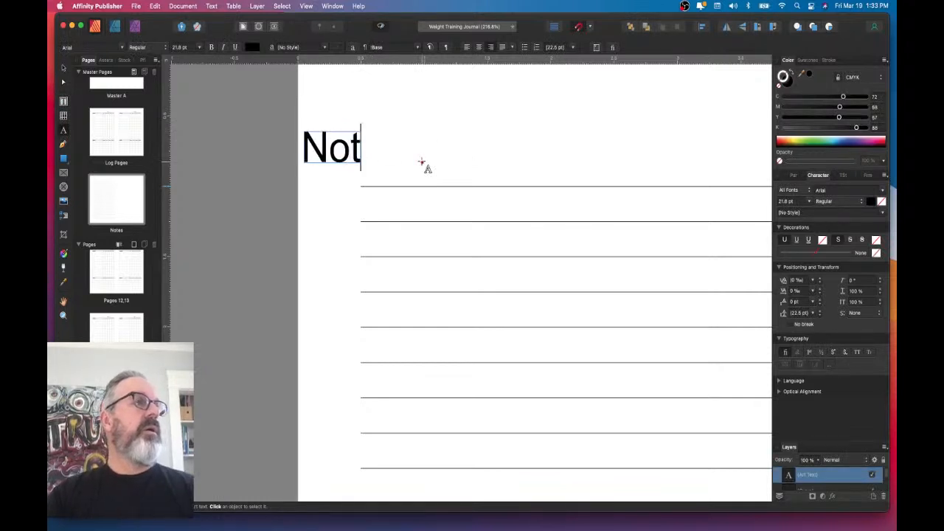
- Left-align the Notes heading and move it to the upper-left corner of the left page's margins
key("super+a")
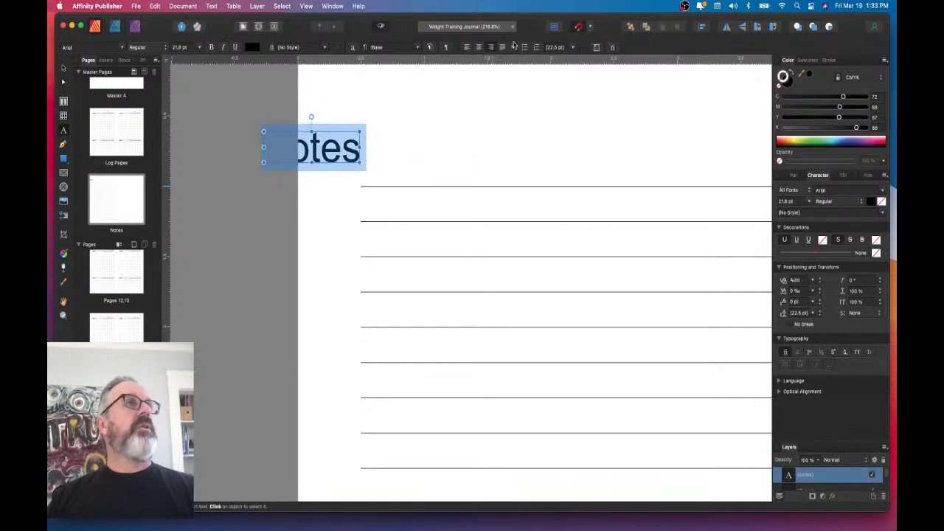
left_click(63, 68)
left_click_drag(350, 148, 425, 139)
- Change the font of the Notes heading to Futura
double_click(425, 138)
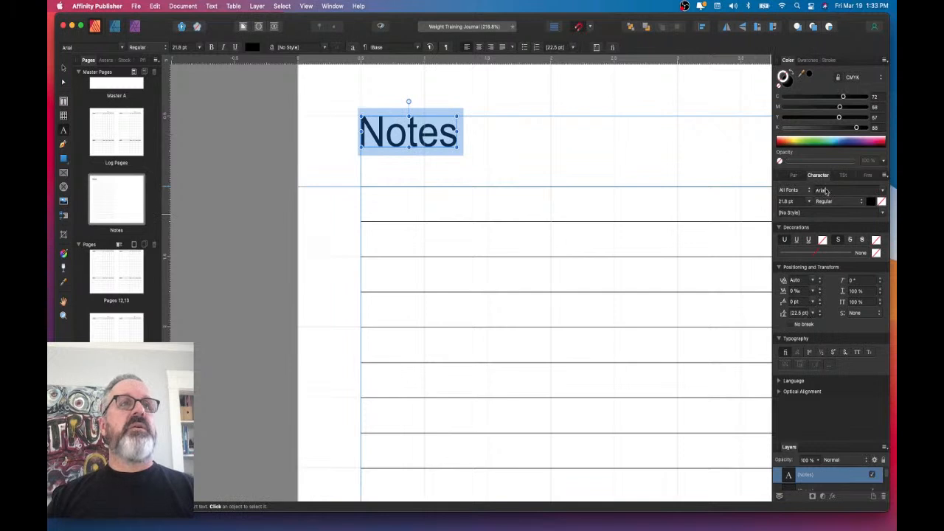
left_click(826, 190)
type("f")
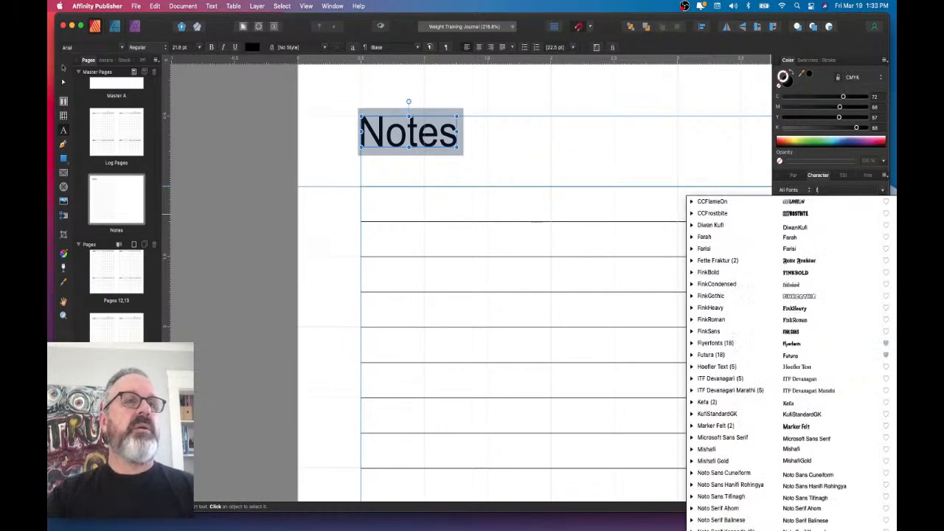
type("utu")
key("Return")
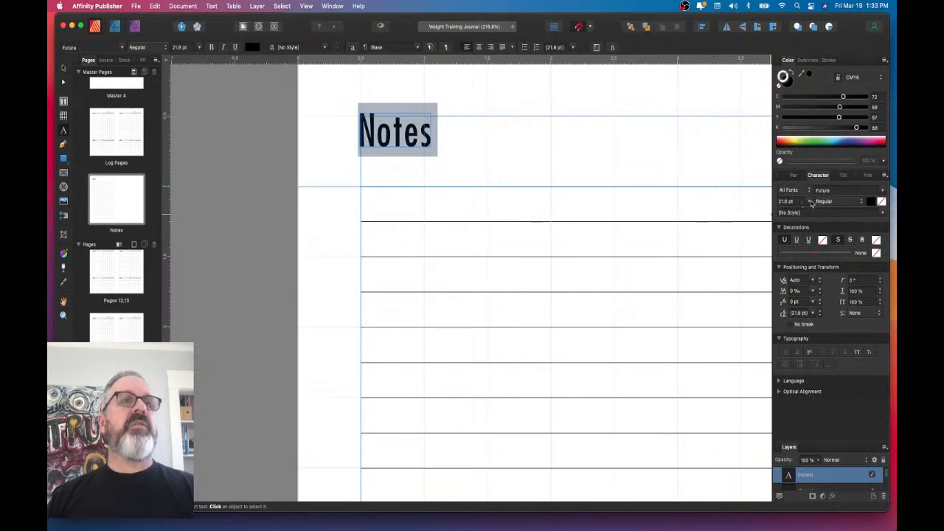
- Set the Notes heading to 10 pt in a narrow Bold style of Futura
left_click(810, 202)
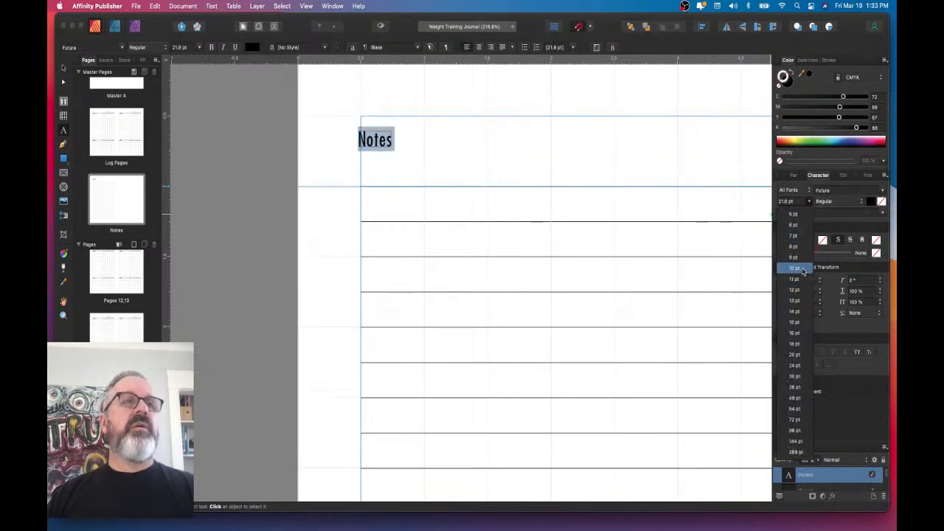
left_click(804, 269)
left_click(835, 200)
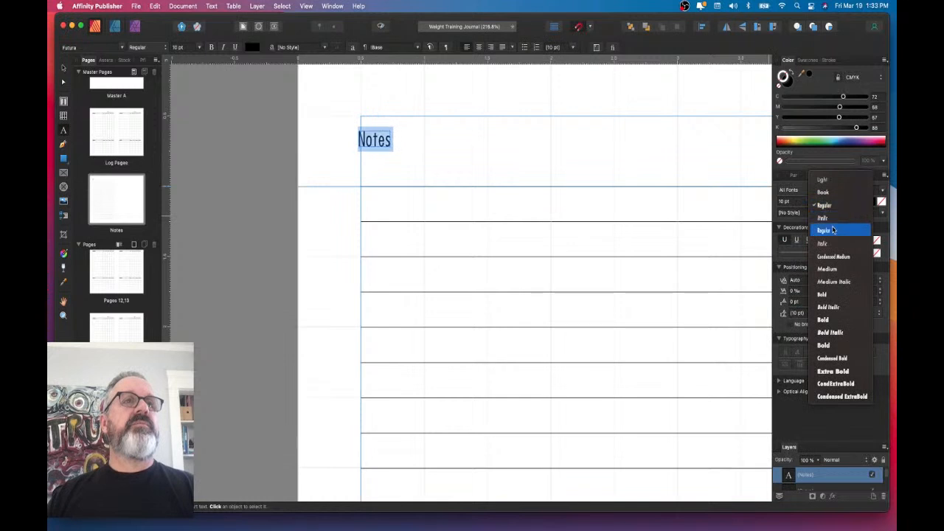
left_click(832, 321)
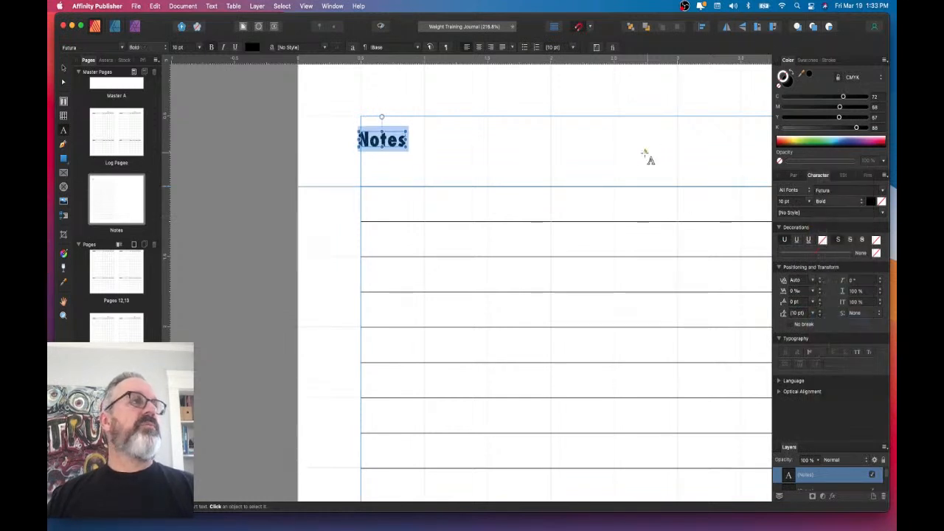
left_click(862, 204)
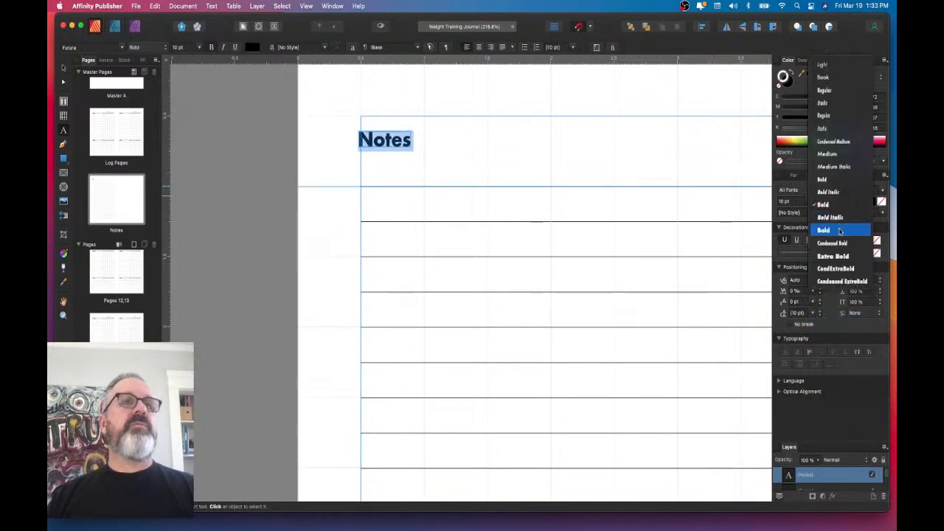
left_click(793, 199)
scroll(590, 163, "up", 1)
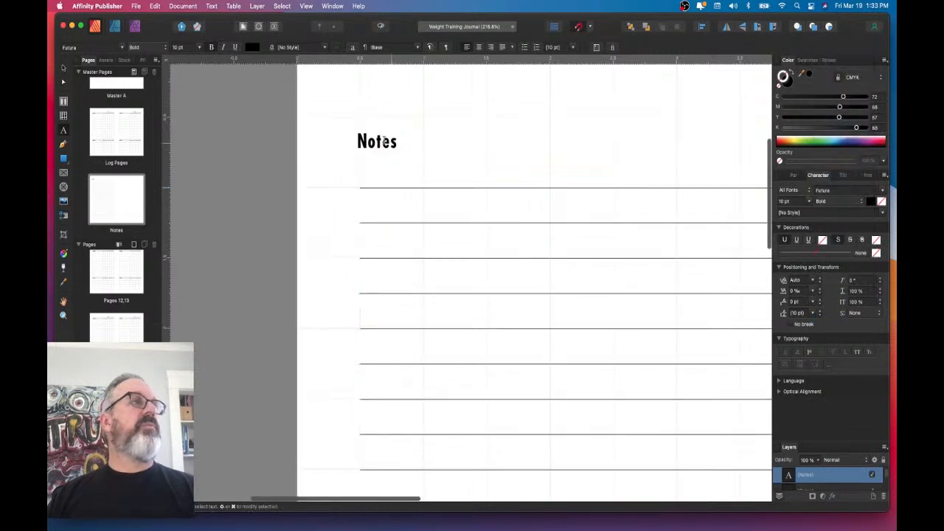
- Align the Notes heading with the top margin of the left page and enlarge it to about 16.6 pt
left_click(63, 67)
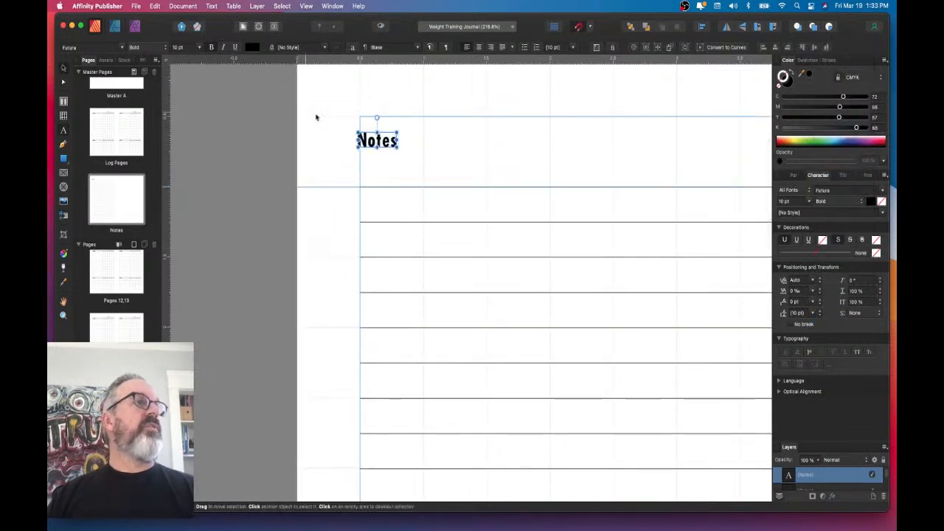
left_click_drag(378, 140, 381, 125)
left_click(452, 156)
scroll(452, 157, "down", 5)
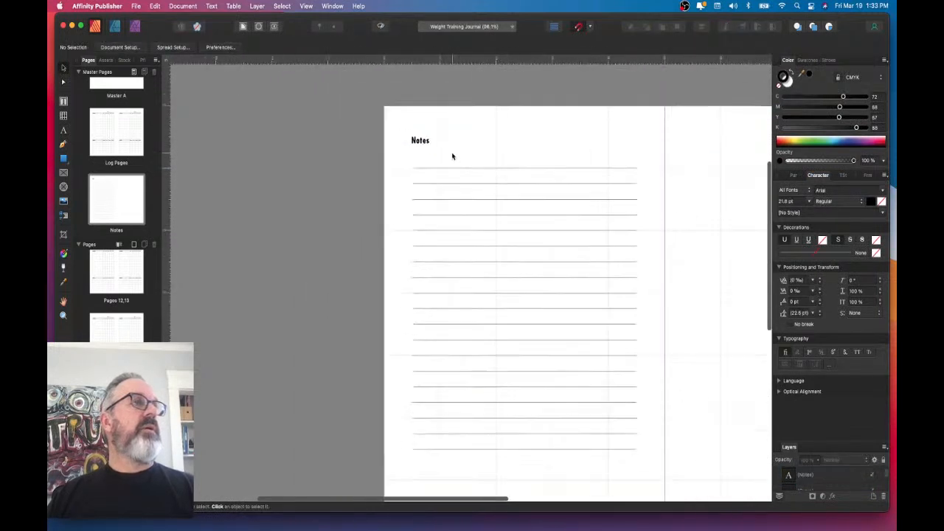
left_click(420, 140)
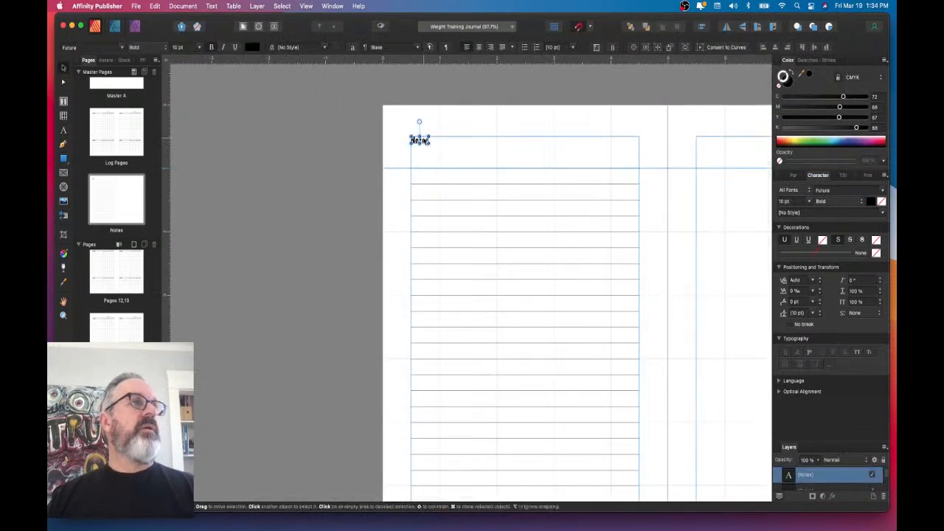
left_click_drag(429, 143, 439, 153)
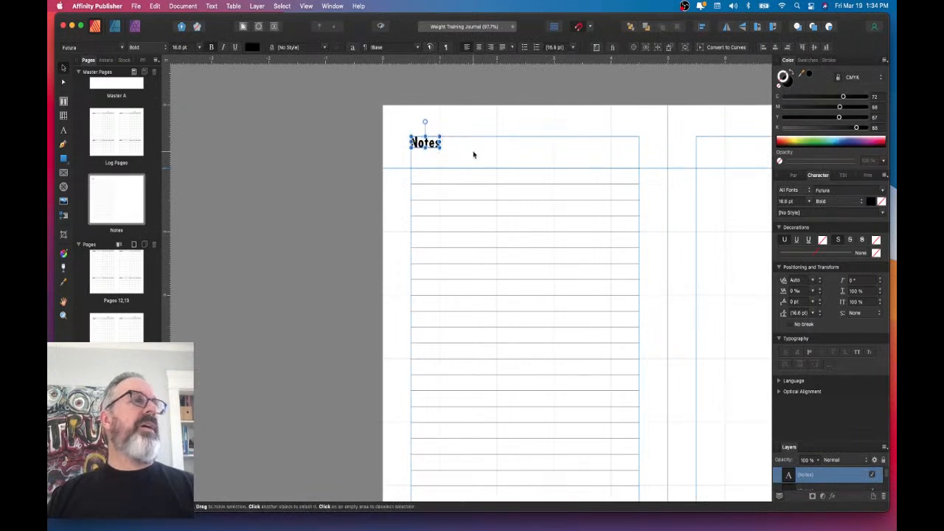
left_click(454, 153)
- Tighten the tracking of the whole Notes heading to -60 ‰
double_click(425, 143)
scroll(426, 144, "up", 5)
key("alt+Left")
key("alt+Left")
key("alt+Left")
key("alt+Left")
key("alt+Left")
key("alt+Left")
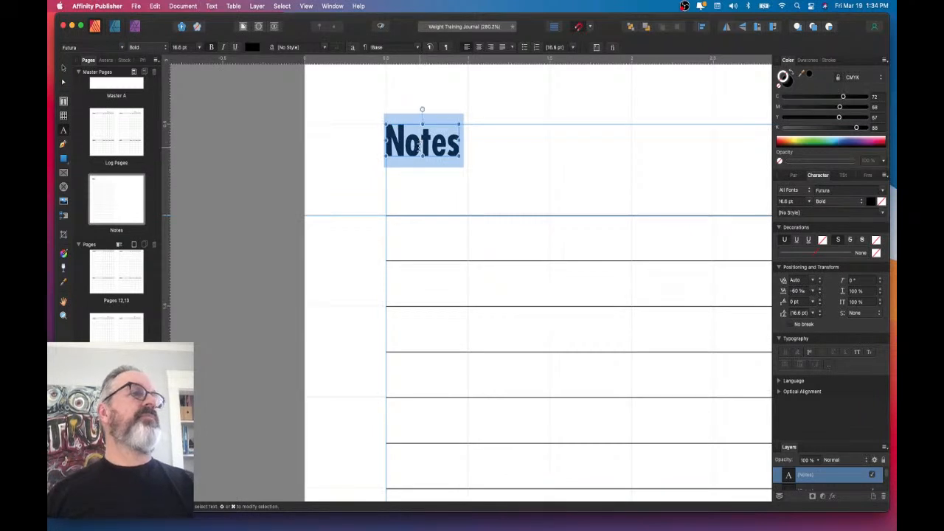
- Tighten the kerning between the last letter pairs of the Notes heading
scroll(419, 145, "up", 8)
left_click(365, 130)
scroll(365, 130, "up", 3)
key("Right")
key("Right")
key("alt+Left")
key("Right")
key("alt+Left")
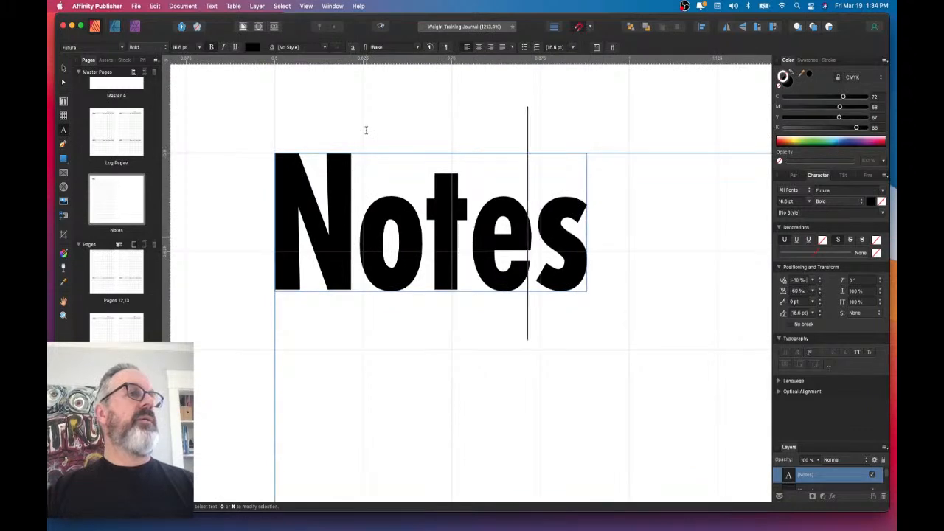
scroll(366, 130, "down", 8)
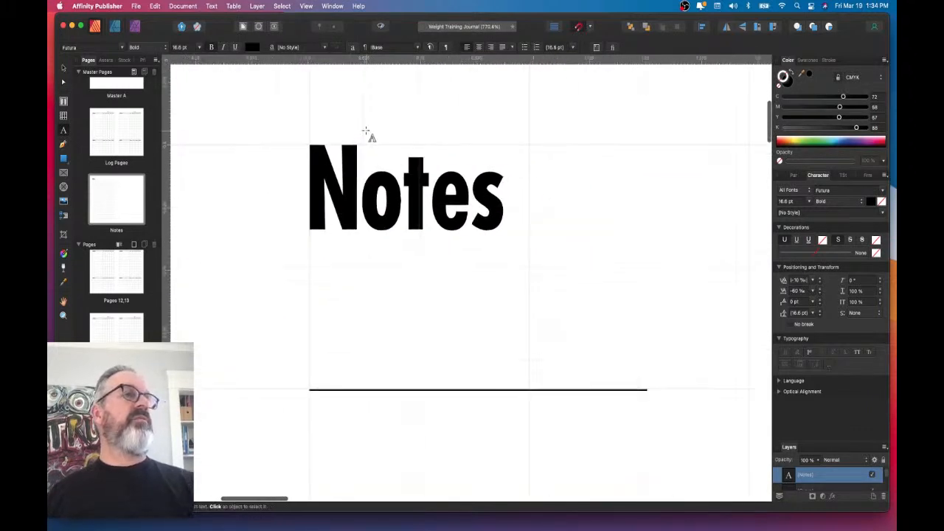
scroll(366, 130, "down", 6)
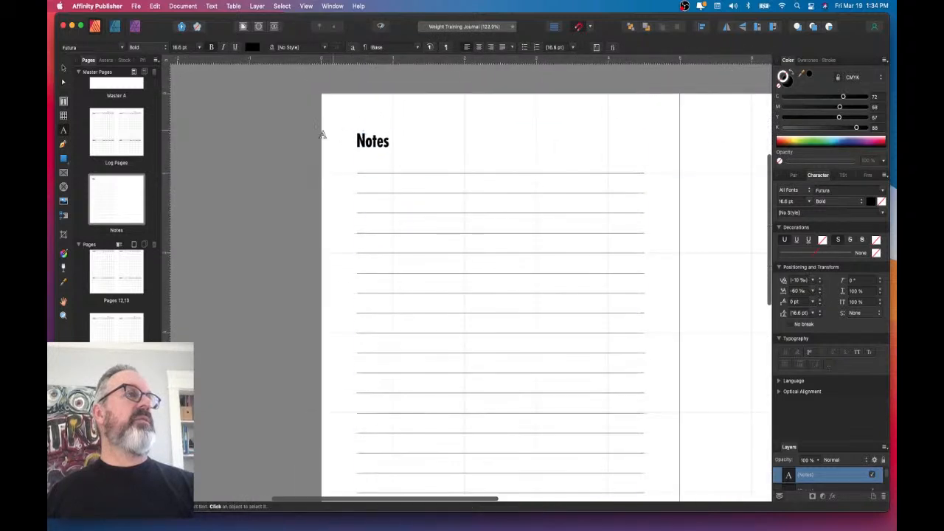
- Duplicate the first line upward and position the copy one line spacing above it, just beneath the Notes heading
left_click(354, 185)
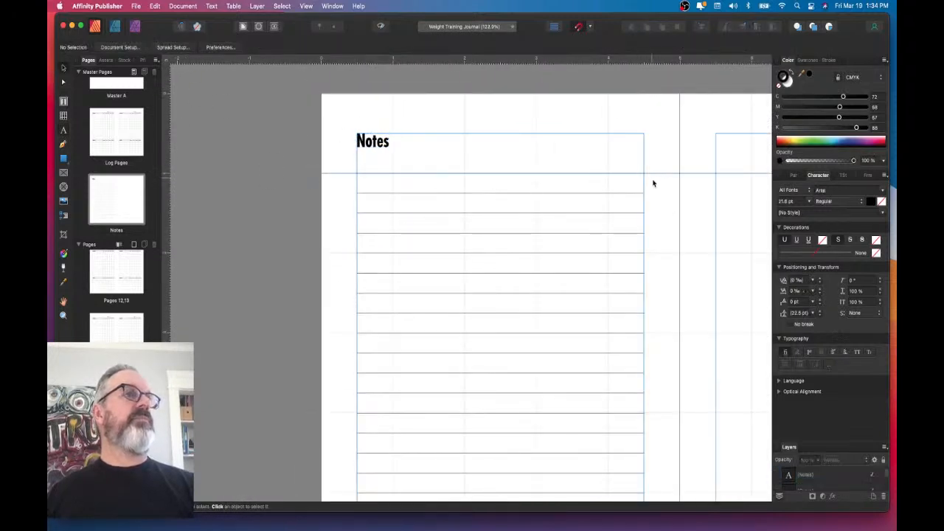
scroll(361, 174, "up", 2)
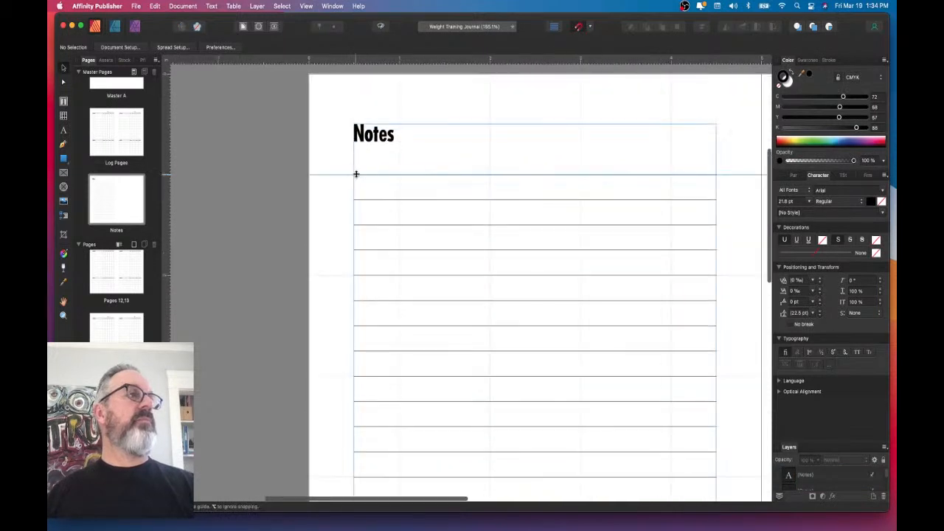
scroll(368, 174, "up", 4)
left_click(371, 177)
left_click_drag(371, 177, 373, 147)
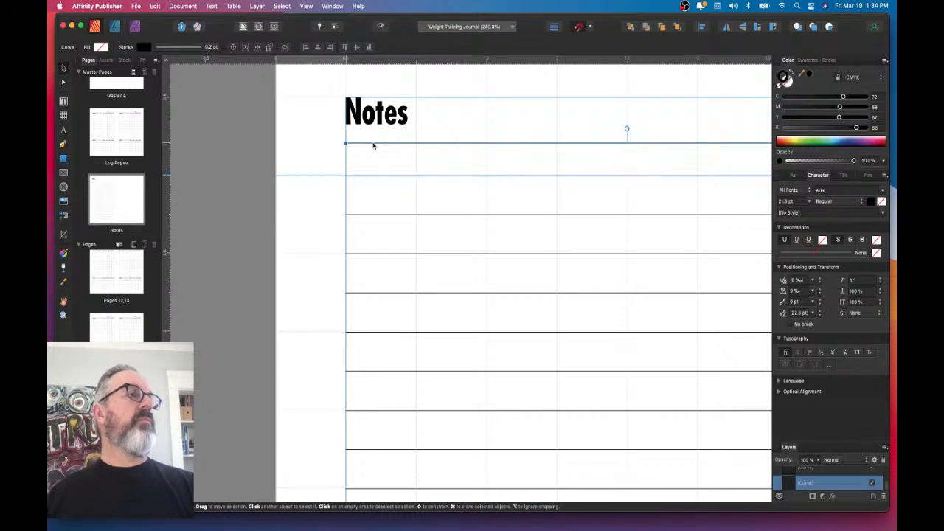
scroll(373, 145, "up", 10)
left_click_drag(356, 145, 356, 118)
scroll(365, 170, "down", 12)
scroll(366, 171, "down", 4)
left_click(614, 214)
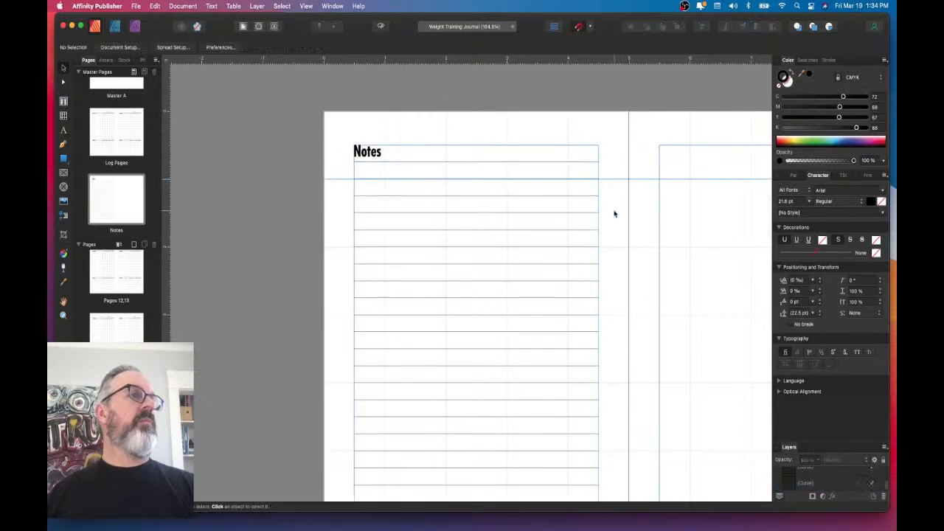
- Hide the guides and grid with preview mode, and set the Notes heading in all caps
left_click(382, 26)
scroll(622, 302, "down", 2)
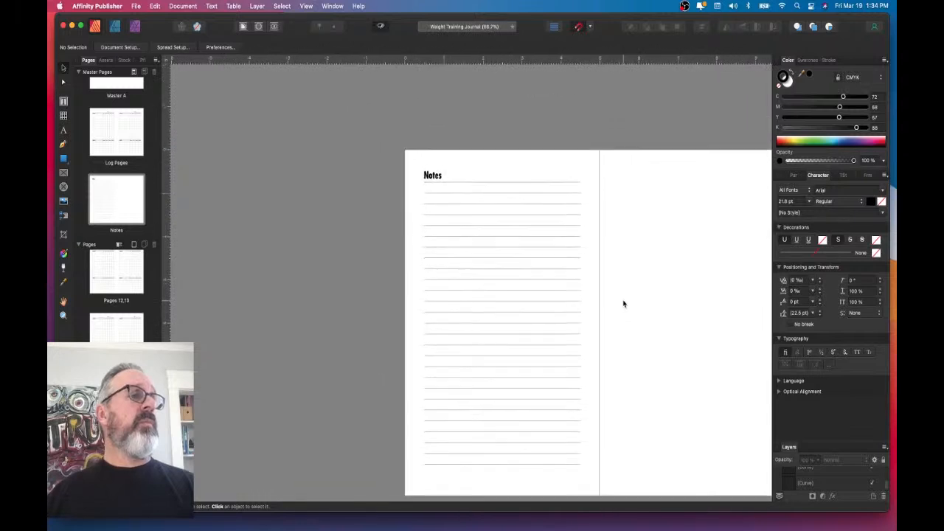
scroll(623, 303, "right", 3)
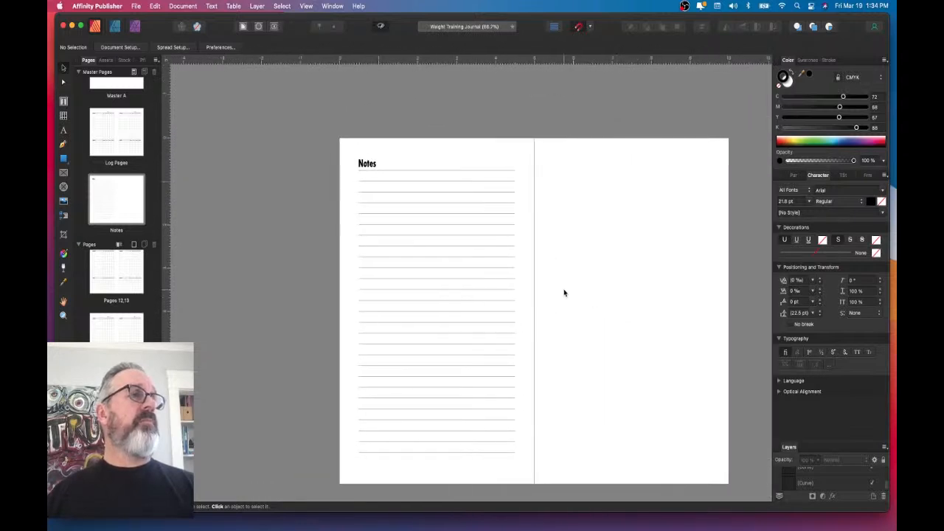
scroll(346, 147, "up", 4)
double_click(406, 193)
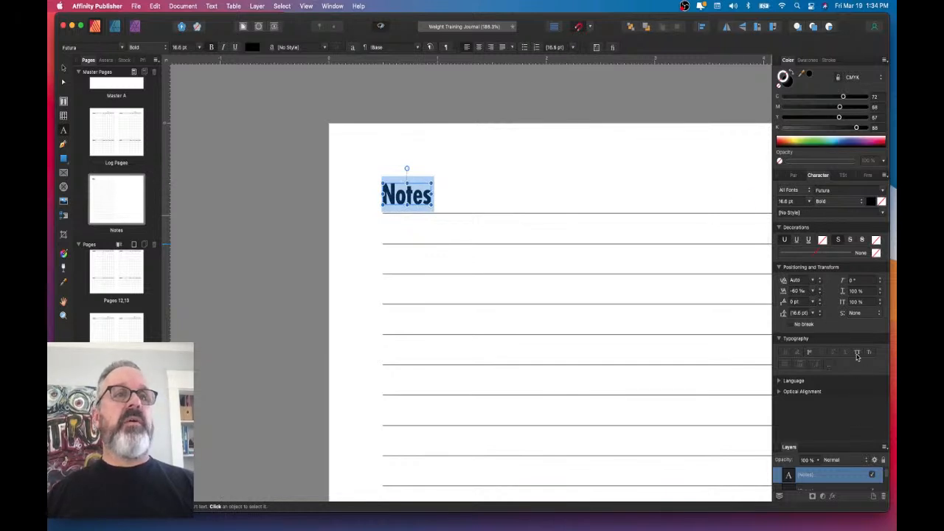
left_click(857, 353)
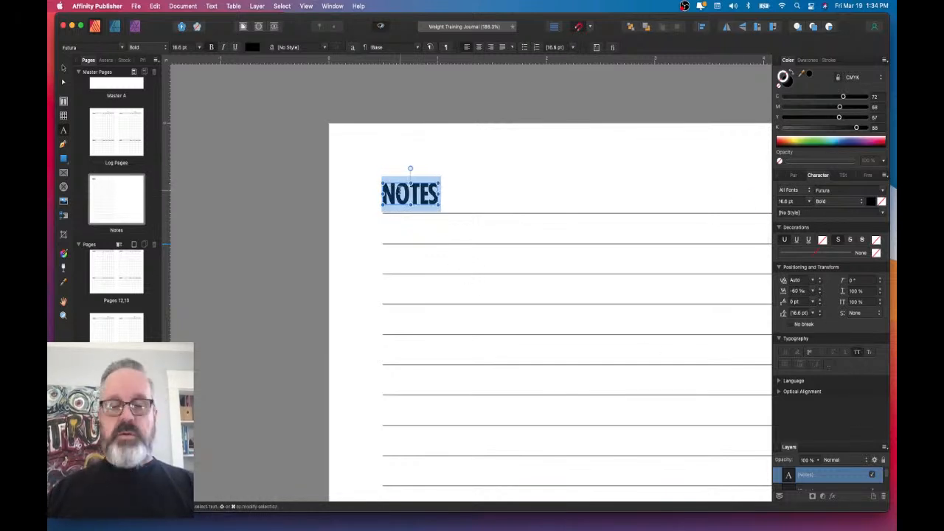
- Reduce the NOTES heading to 12 pt and loosen its tracking to -10 ‰
key("super+shift+comma")
key("super+shift+comma")
key("super+shift+comma")
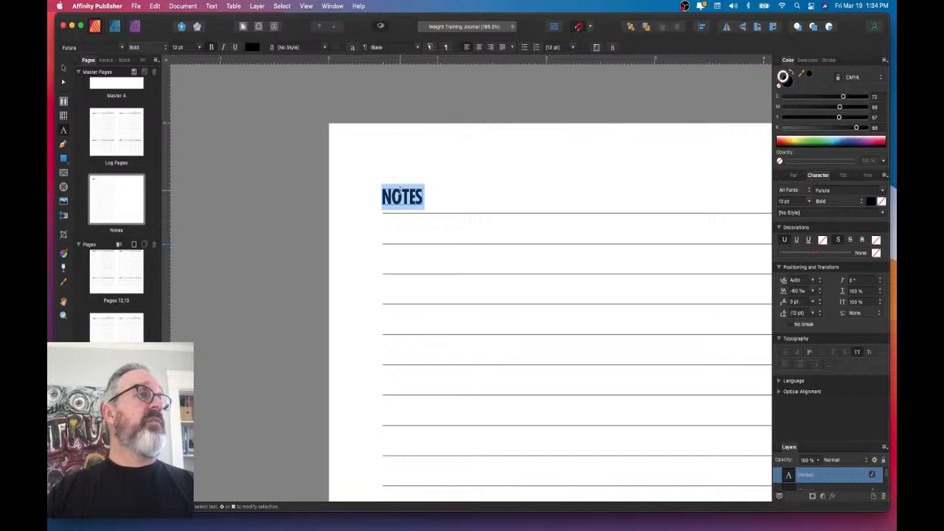
key("alt+Right")
key("alt+Left")
key("alt+Right")
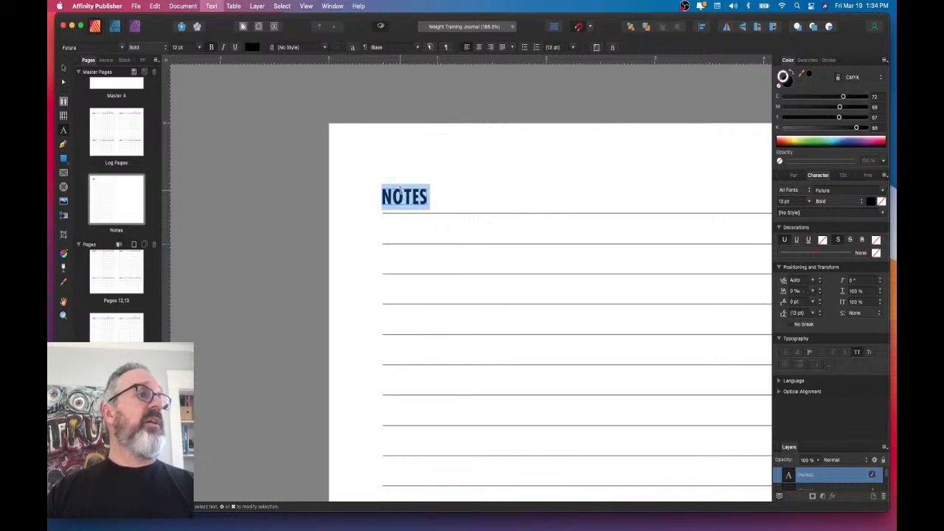
key("alt+Left")
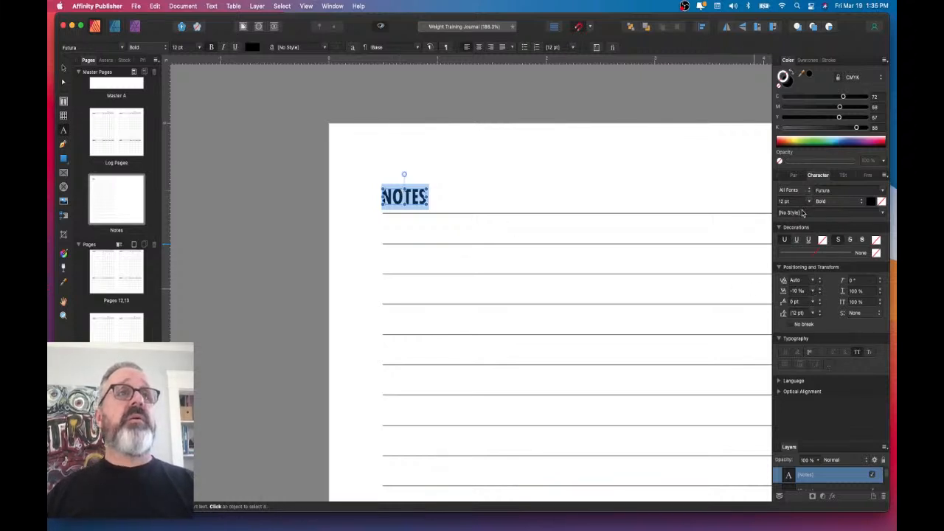
- Set the size of the NOTES heading to 10 pt and deselect it
left_click(807, 203)
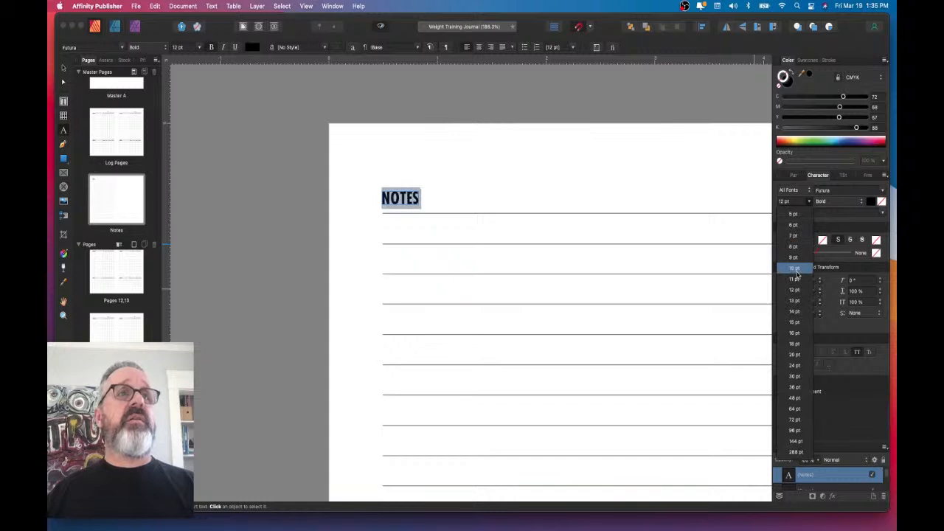
left_click(798, 275)
left_click(226, 154)
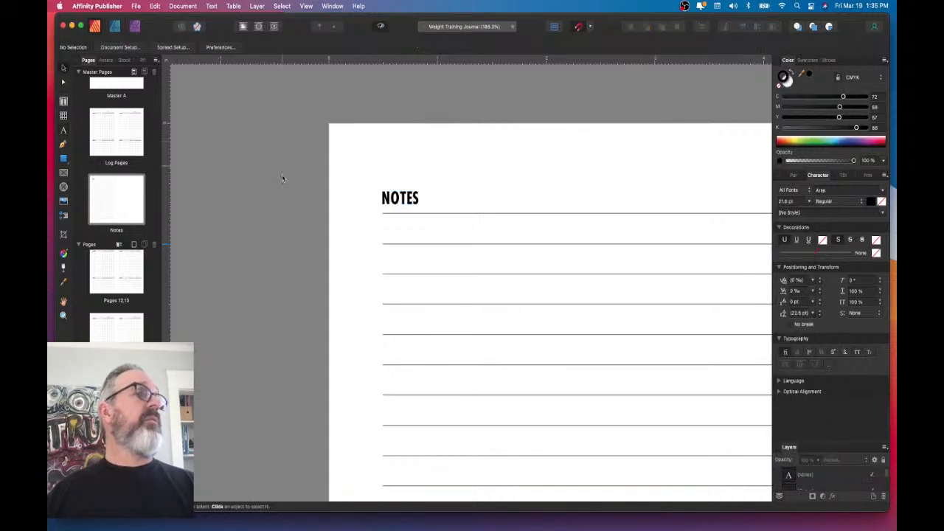
- Group the NOTES heading with all the lines and place a duplicate of the group at the matching position on the right page
key("super+0")
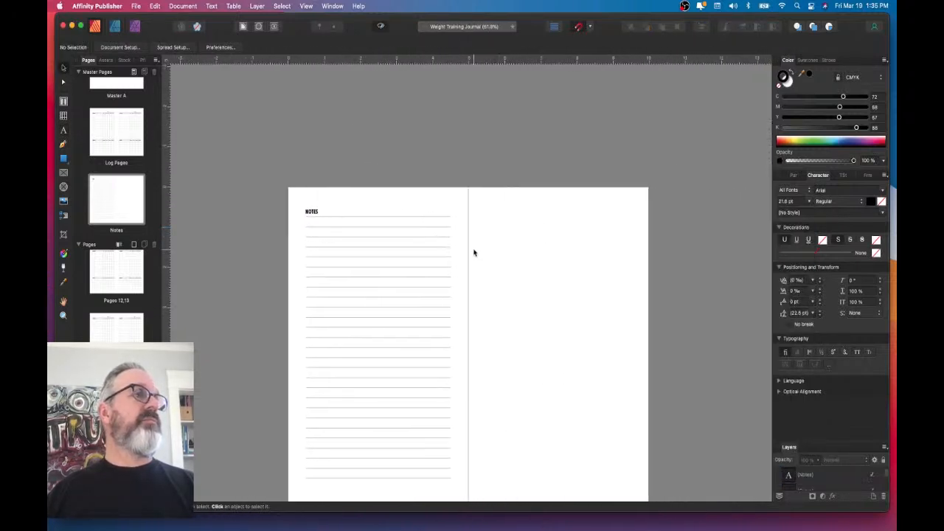
scroll(311, 233, "down", 2)
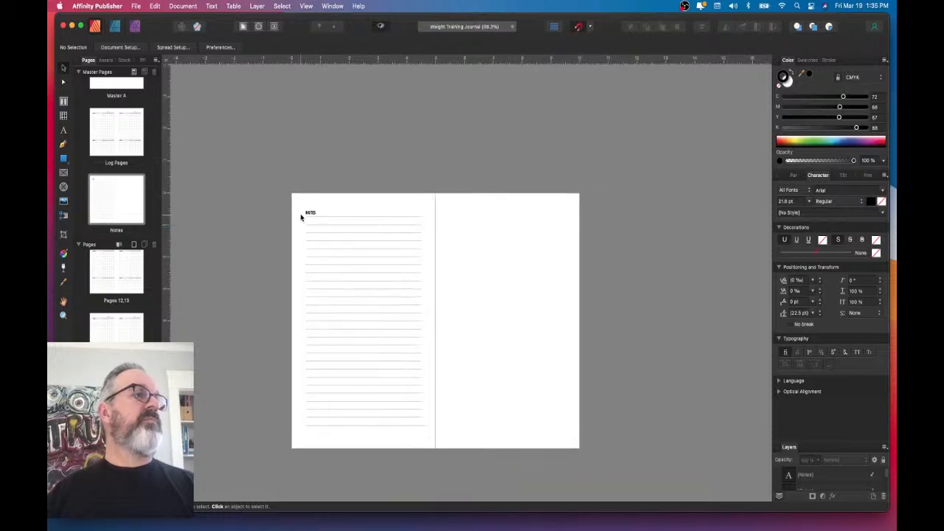
left_click_drag(300, 212, 438, 444)
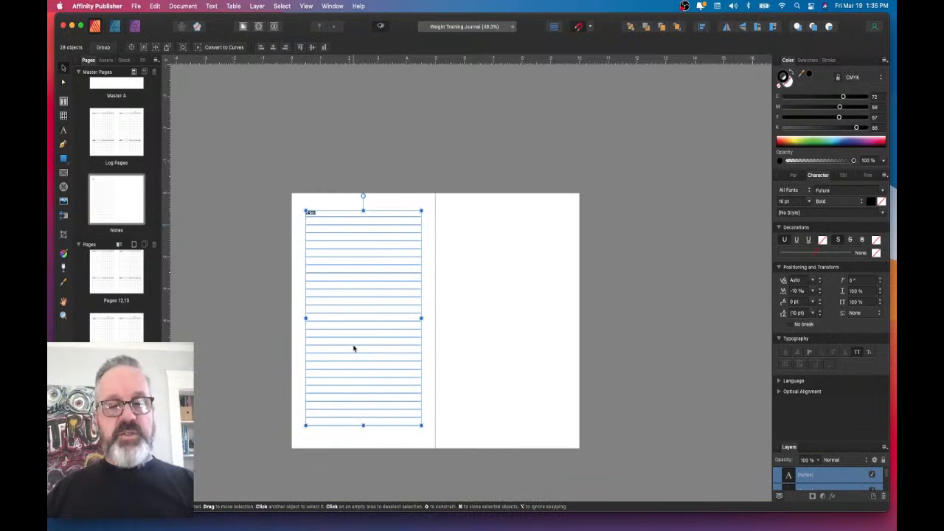
key("super+g")
left_click_drag(353, 346, 497, 349)
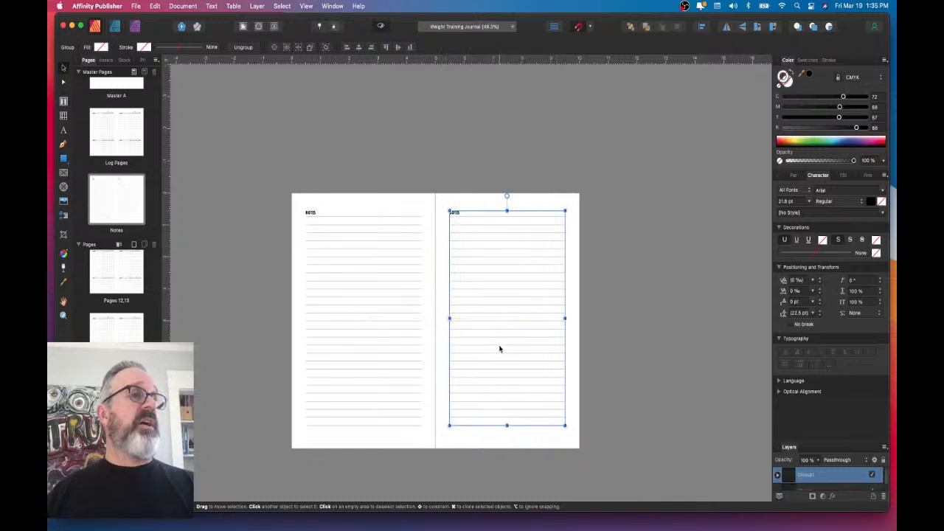
scroll(499, 348, "up", 3)
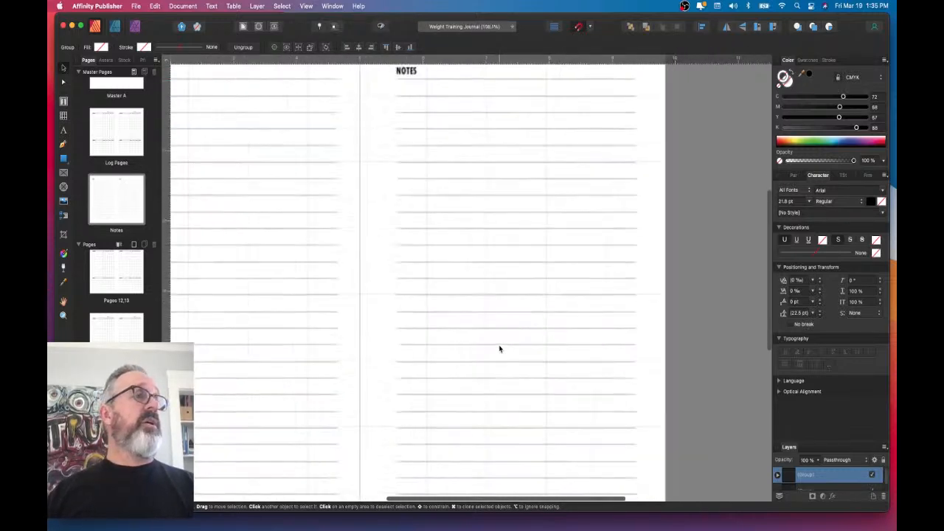
- Examine how the duplicated lines and NOTES heading line up with the left margin guide of the right page
scroll(465, 343, "up", 5)
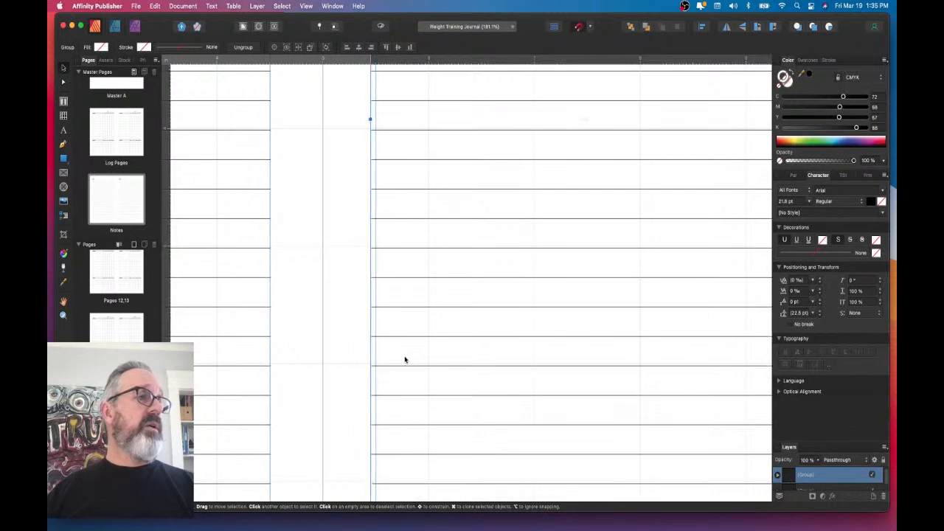
scroll(391, 359, "up", 6)
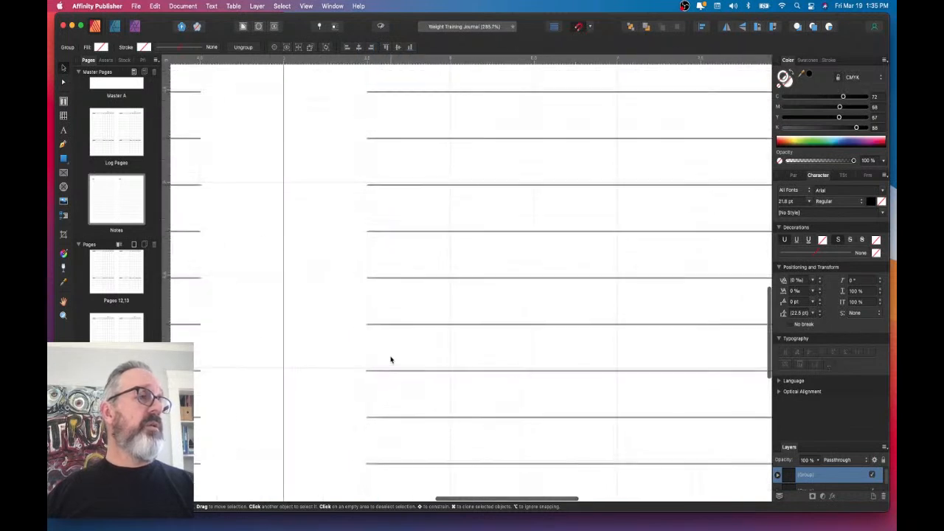
scroll(365, 349, "up", 6)
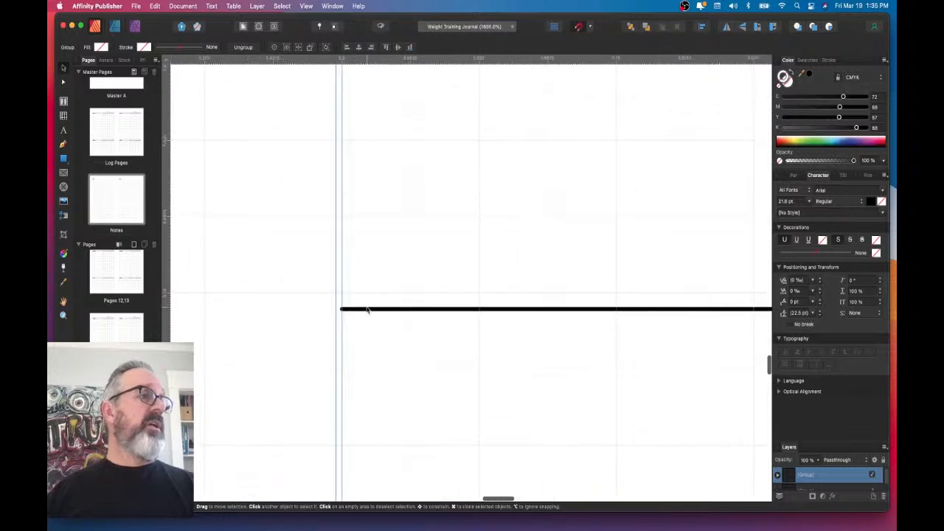
scroll(374, 312, "down", 4)
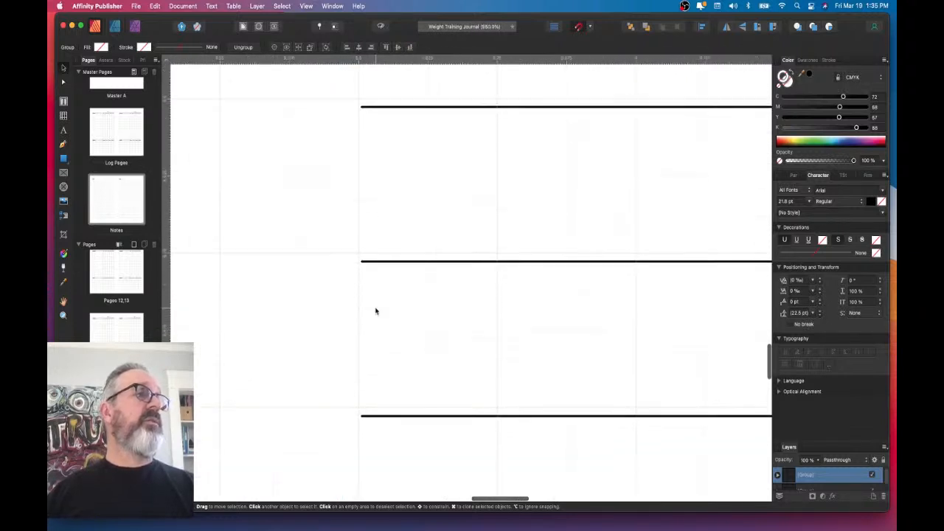
scroll(375, 311, "up", 10)
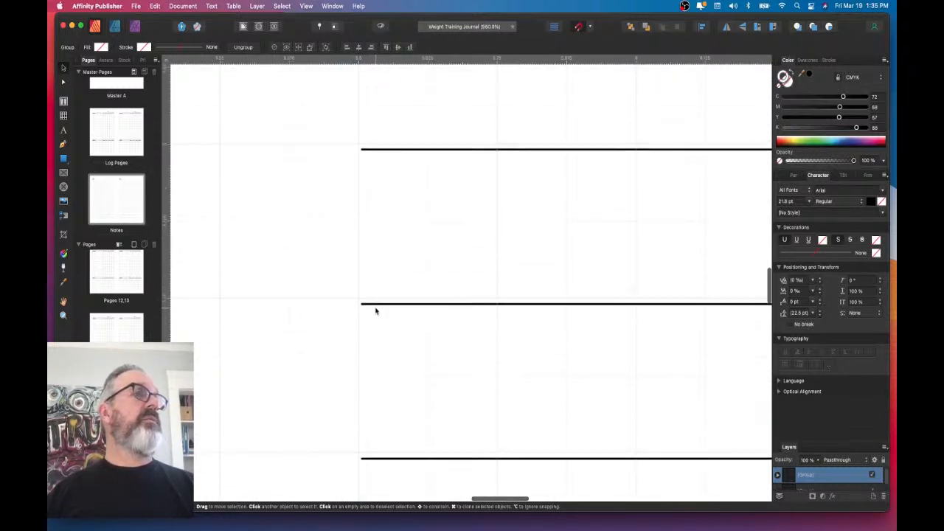
scroll(376, 312, "up", 10)
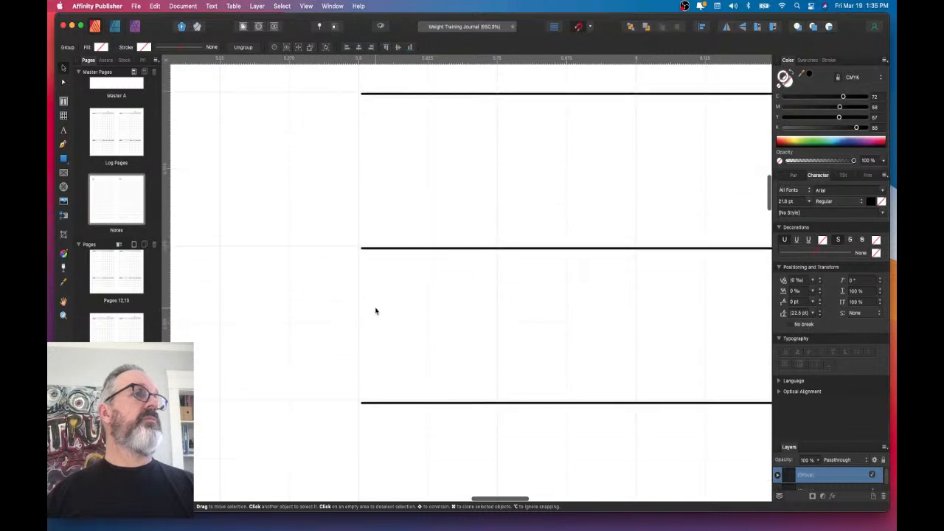
scroll(376, 311, "down", 5)
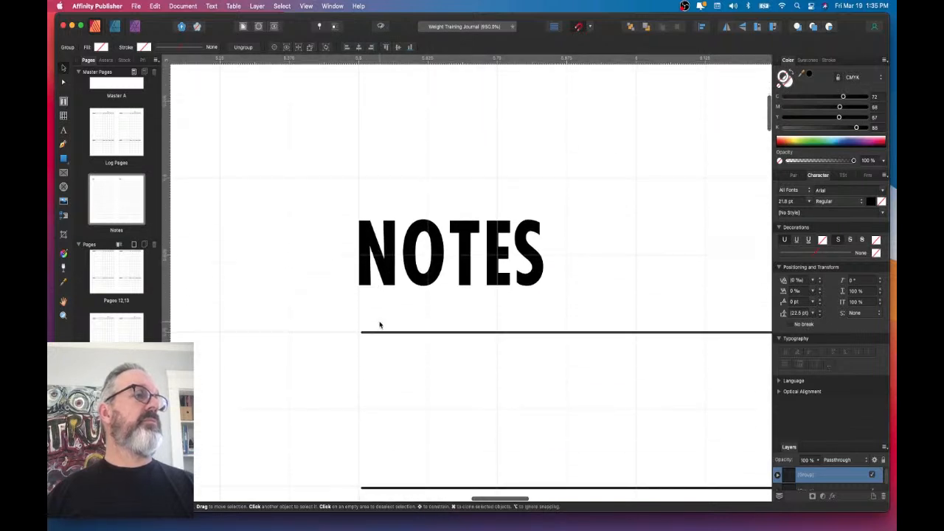
left_click(380, 321)
left_click(402, 255)
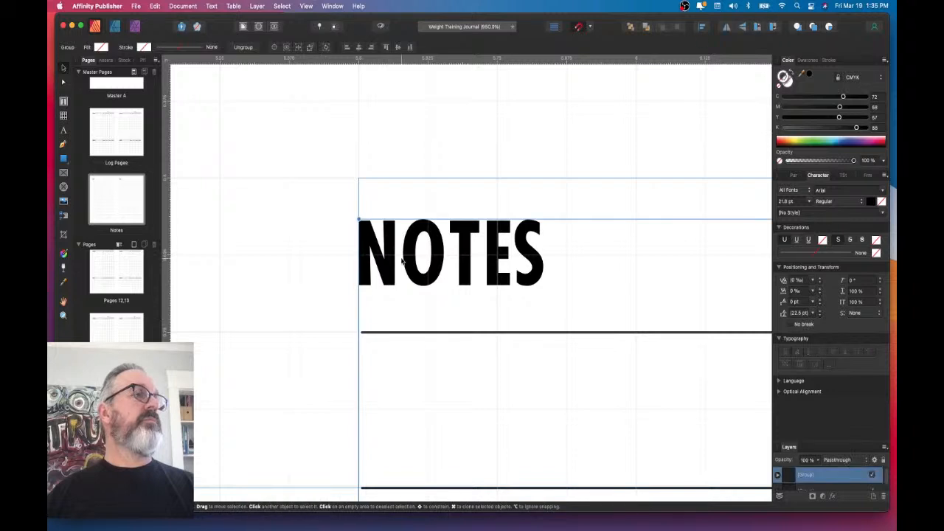
- Compare the left page's heading and line ends with the margins, undo the last two changes, deselect, and fit the whole spread in view
scroll(401, 258, "down", 2)
scroll(322, 243, "left", 5)
scroll(322, 242, "up", 2)
scroll(322, 243, "left", 8)
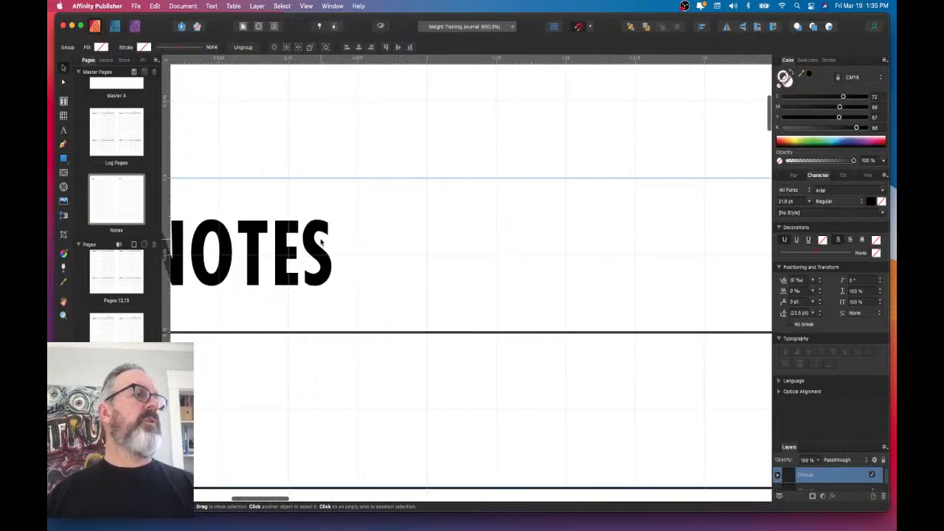
left_click(321, 242)
scroll(399, 263, "right", 10)
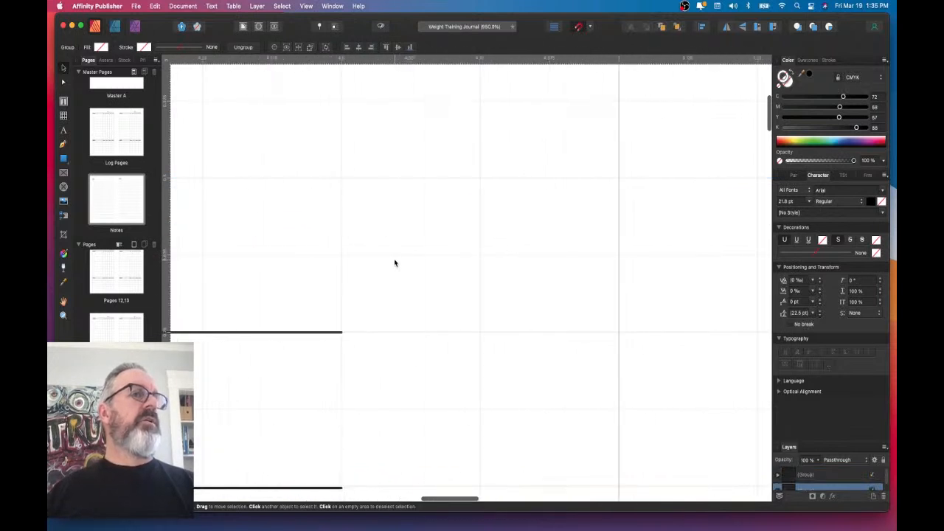
scroll(394, 264, "right", 3)
key("super+z")
key("super+z")
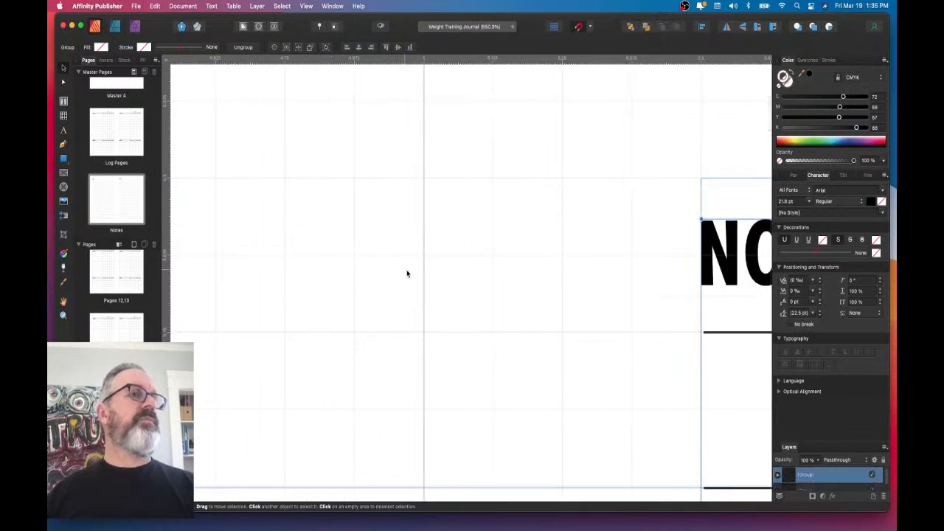
left_click(420, 302)
scroll(419, 302, "down", 10)
key("super+0")
- Apply the Notes master to pages 38-40, replacing the existing master
scroll(117, 295, "down", 5)
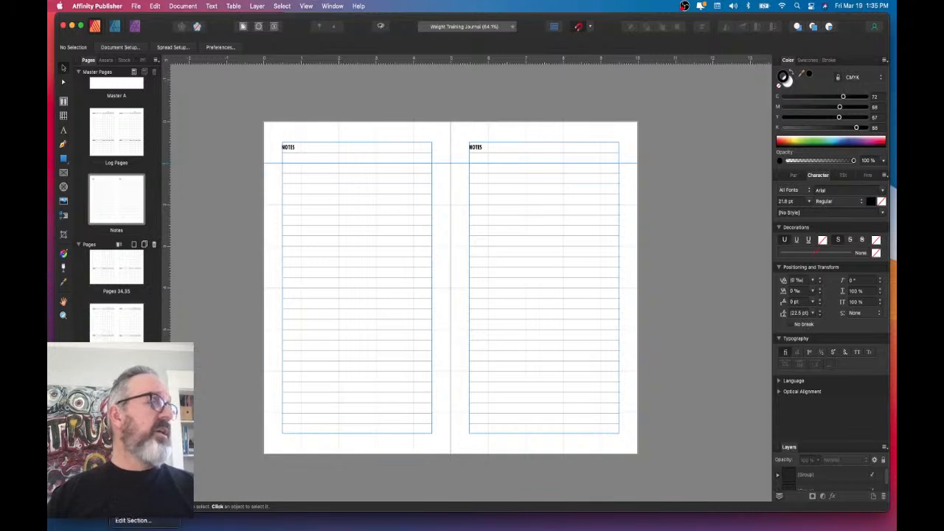
left_click(133, 528)
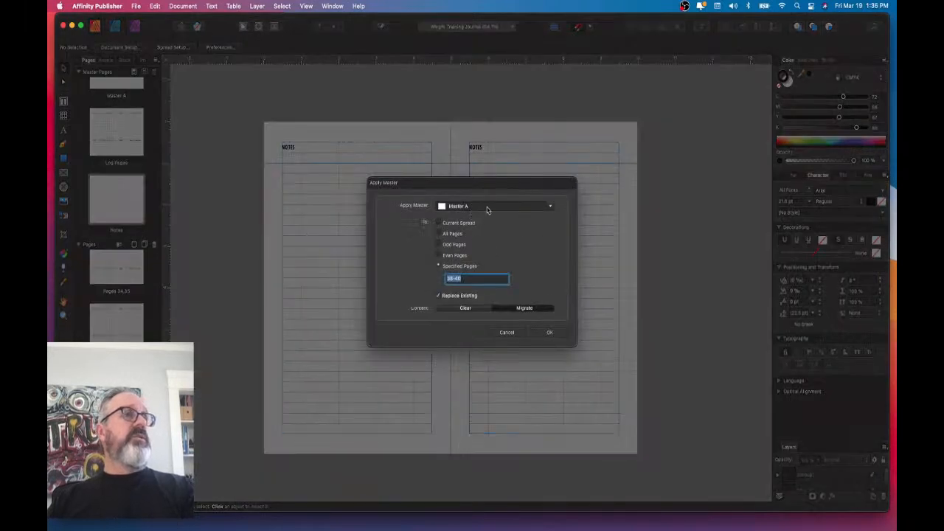
left_click(487, 210)
left_click(466, 321)
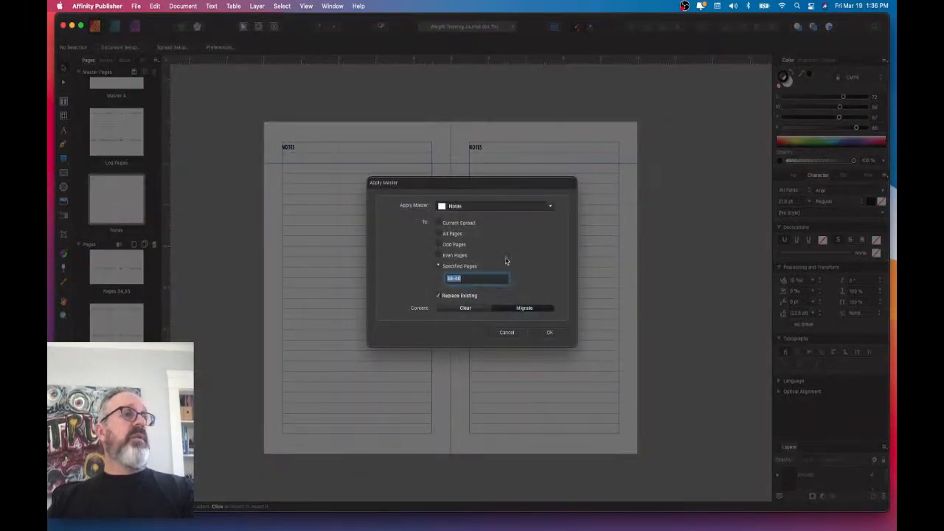
left_click(550, 332)
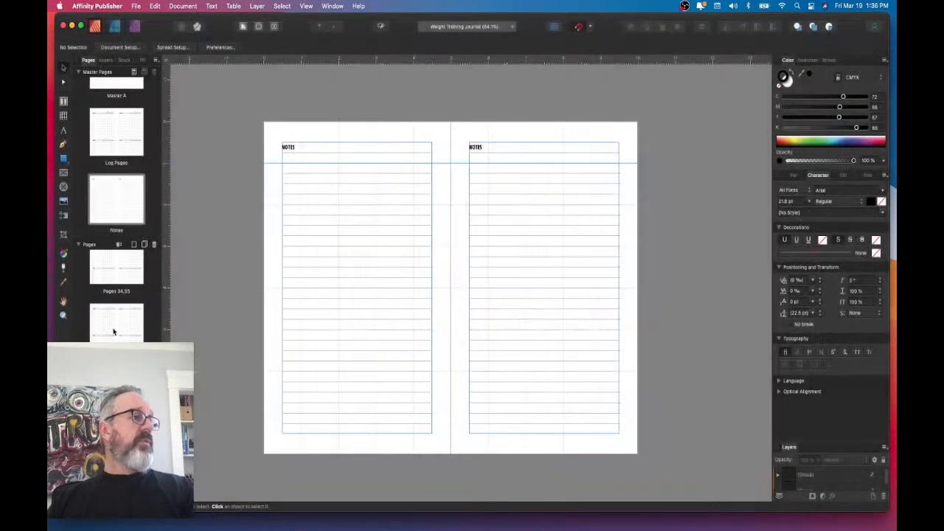
- Review the journal's last spreads to check which carry the Notes layout and which carry the log tables
double_click(108, 322)
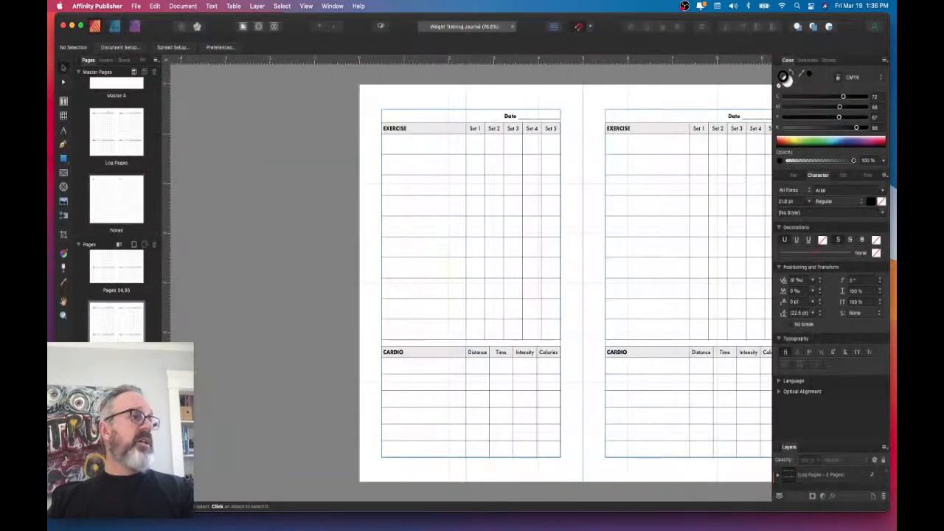
double_click(111, 394)
double_click(111, 460)
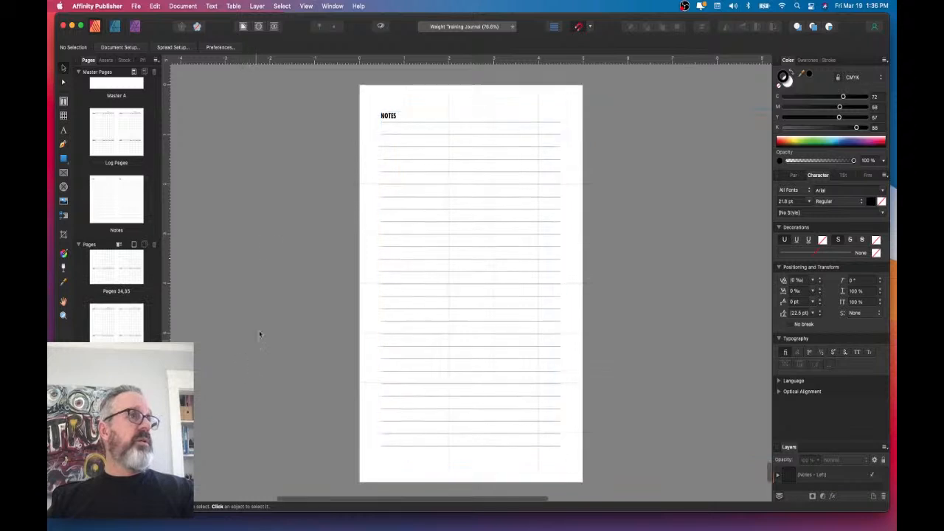
double_click(117, 323)
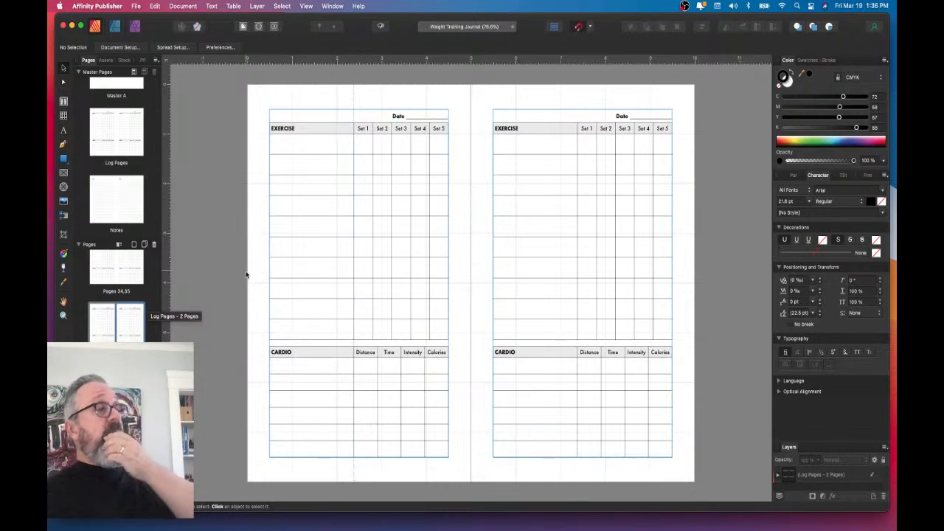
scroll(251, 273, "down", 10)
scroll(248, 277, "down", 10)
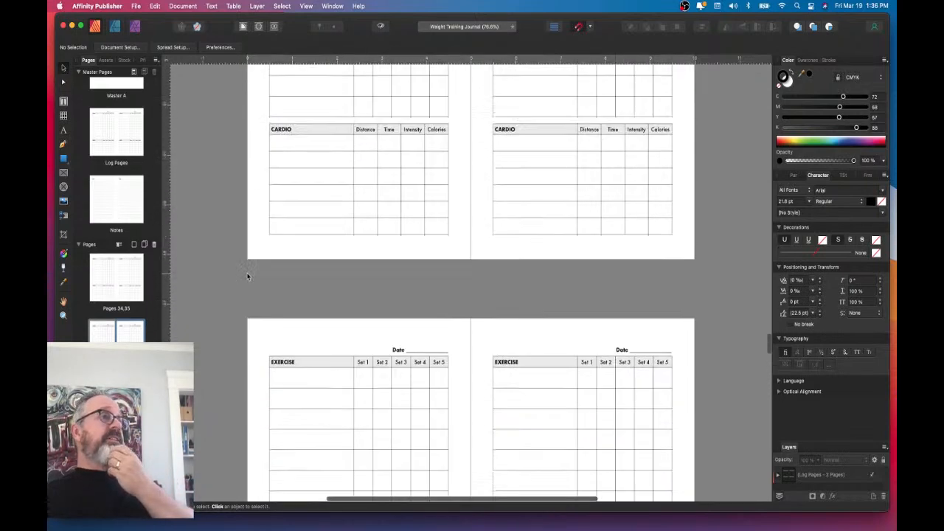
- Move the STRENGTH TRAINING TRACKER & LOG BOOK title on page 1 to above the middle of the page and hide the guides with preview mode
scroll(248, 276, "up", 2)
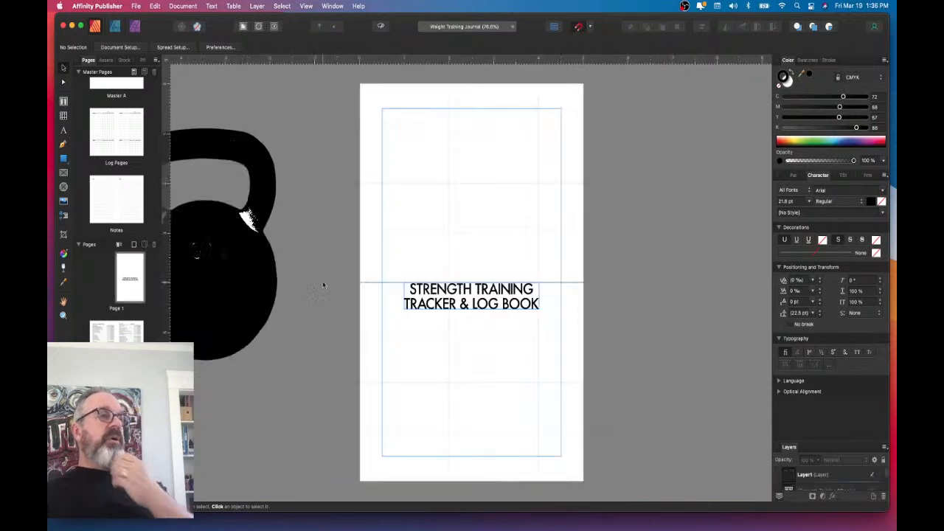
left_click_drag(516, 298, 517, 250)
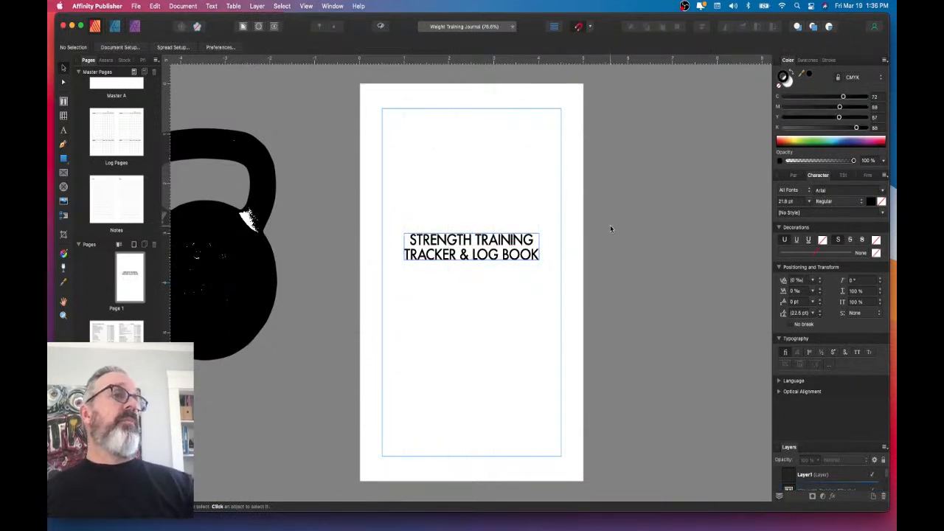
key("ctrl+w")
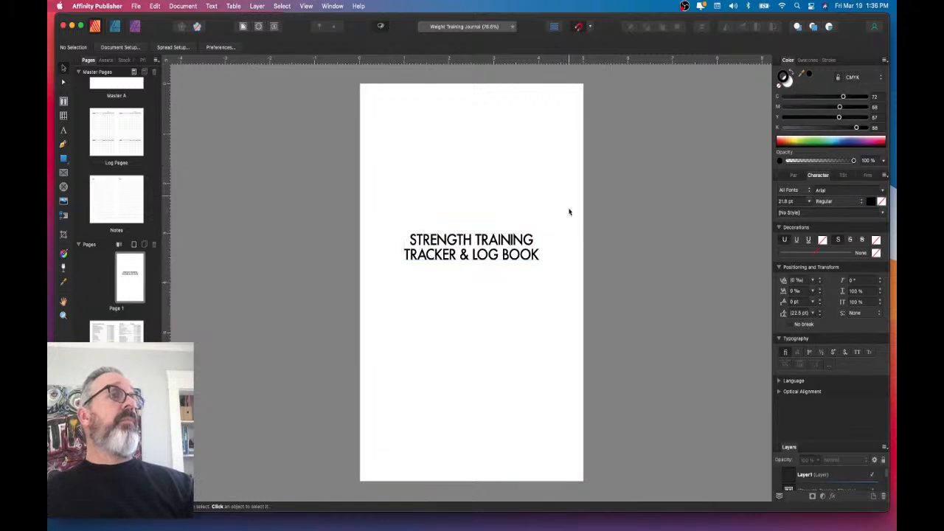
- Look through the whole journal in preview mode, from the title page to the final notes page and back
scroll(569, 285, "down", 3)
scroll(567, 283, "down", 1)
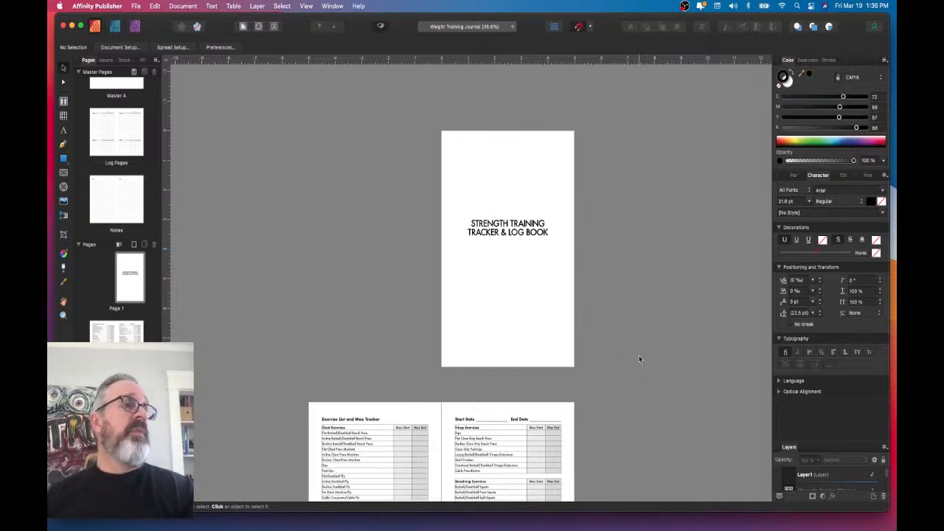
scroll(630, 359, "down", 3)
scroll(629, 360, "down", 5)
scroll(629, 359, "down", 20)
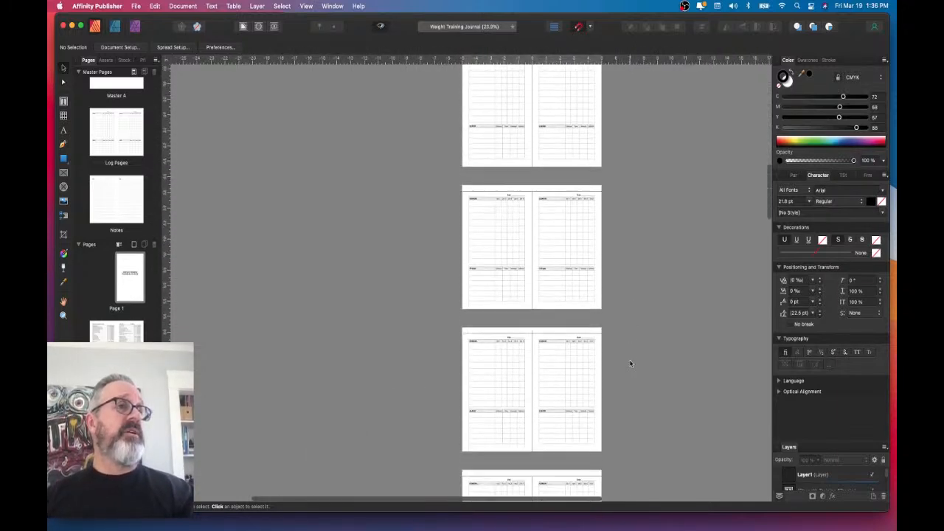
scroll(629, 359, "down", 3)
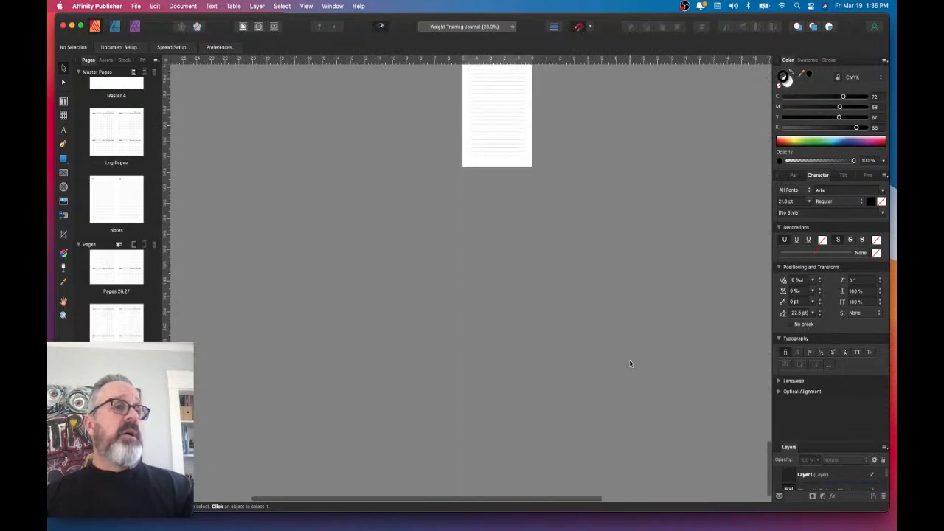
scroll(629, 359, "up", 20)
scroll(620, 364, "left", 3)
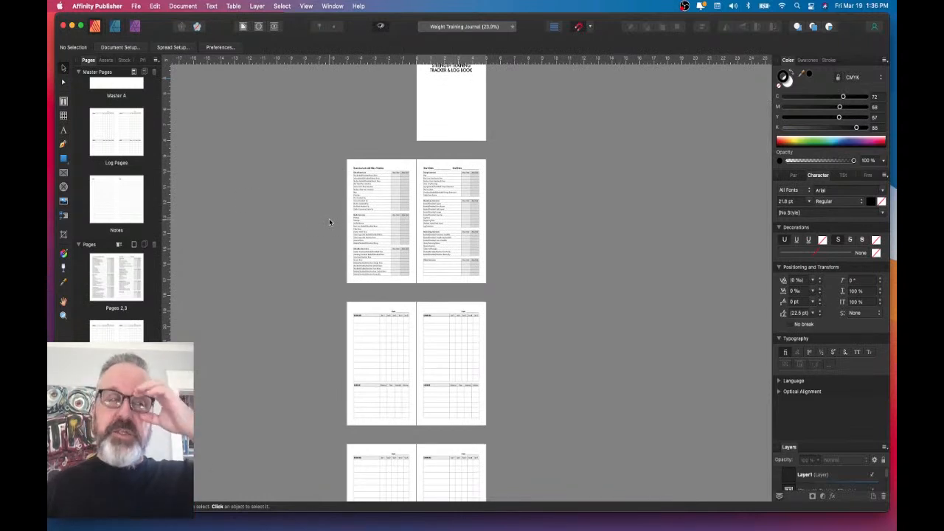
left_click(254, 171)
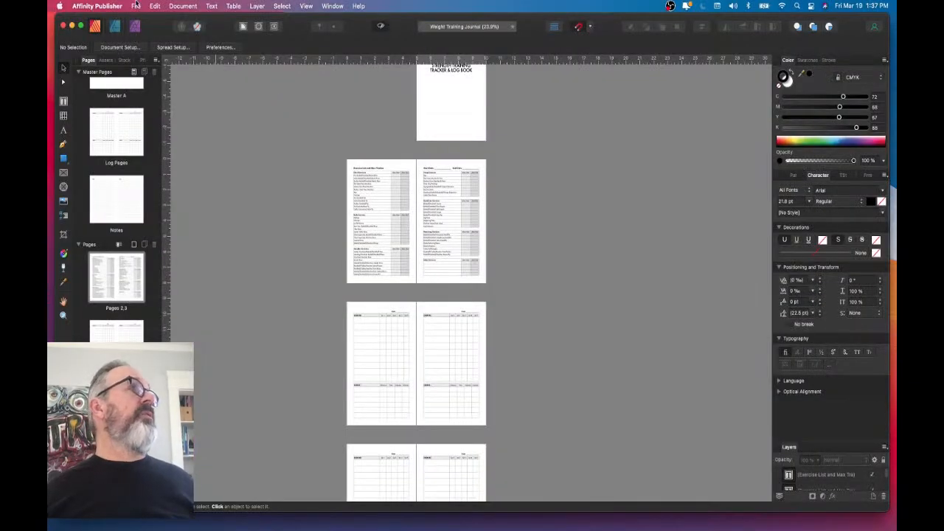
- Open the export settings, choose PDF as the format, and set the export area to All Pages
left_click(137, 7)
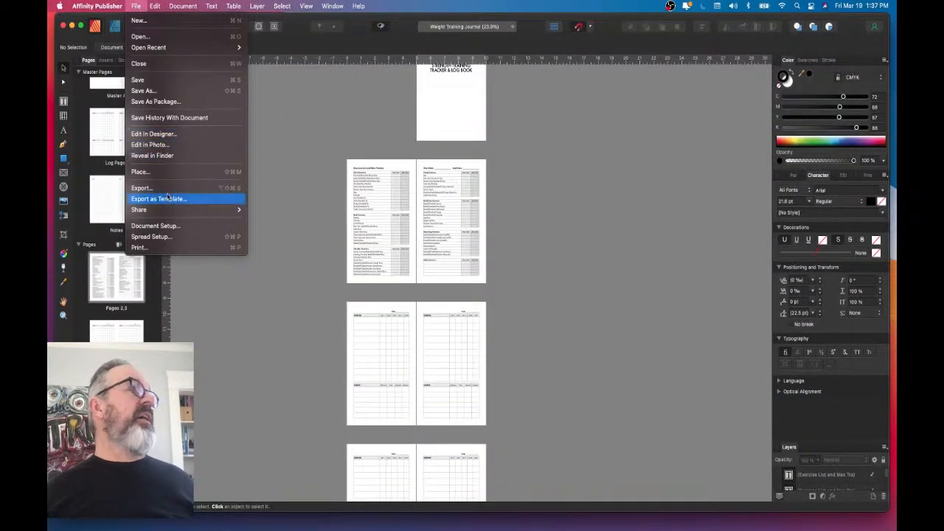
left_click(220, 194)
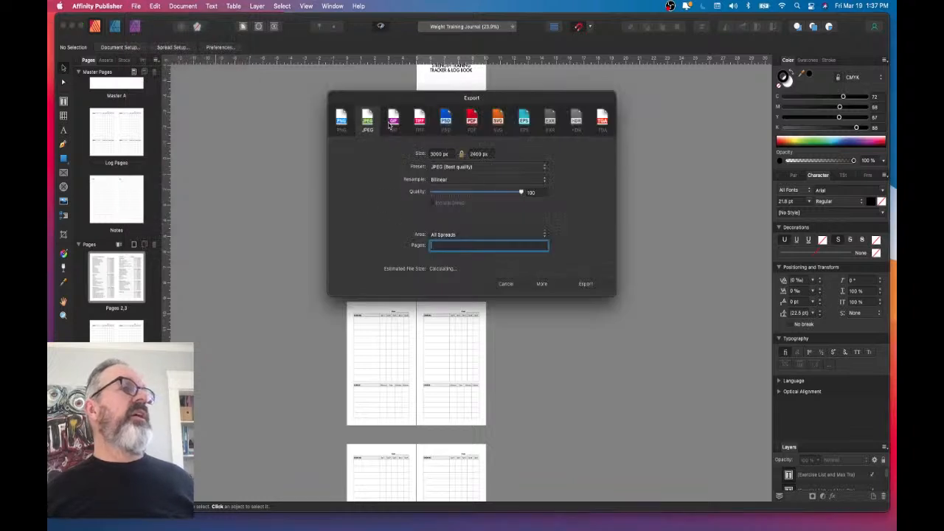
left_click(471, 122)
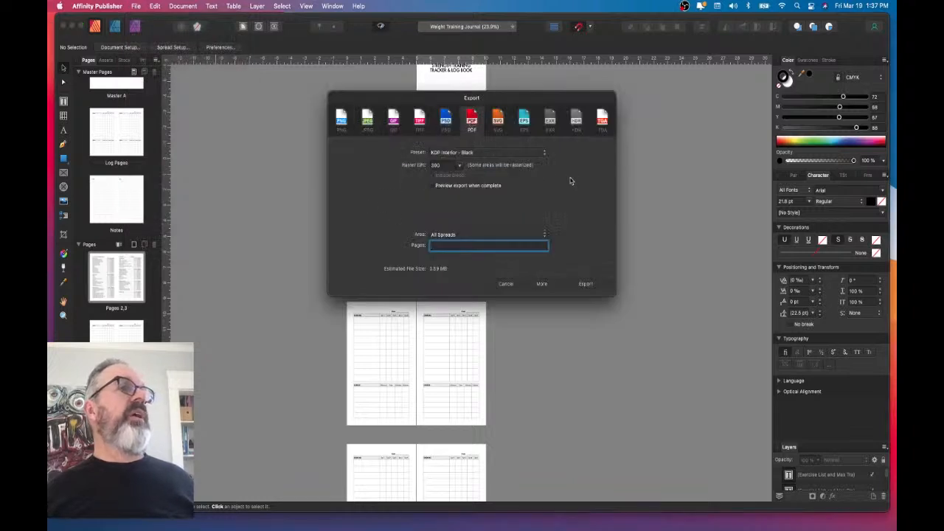
left_click(463, 234)
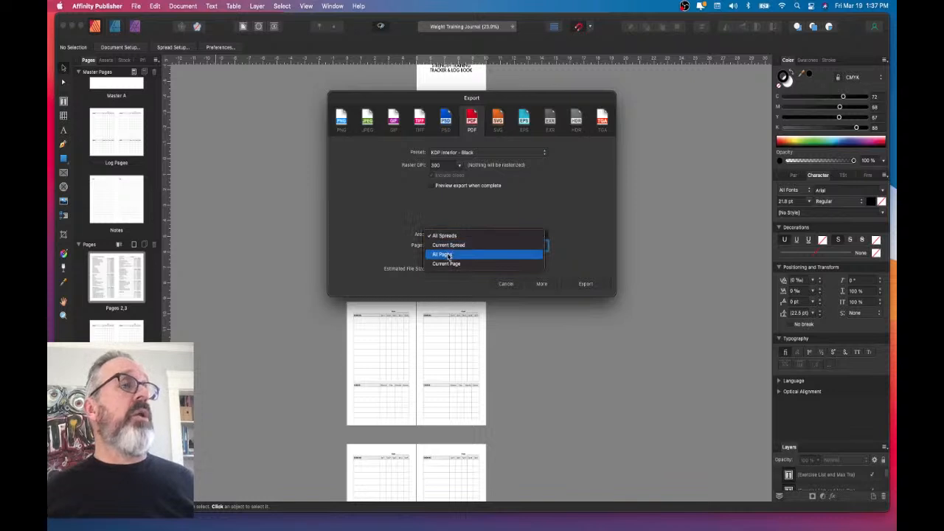
left_click(442, 255)
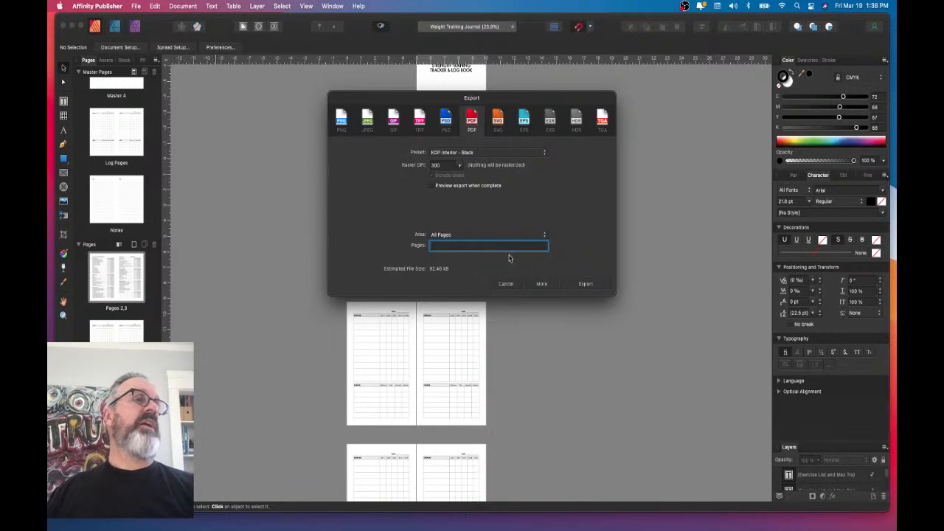
- Export the journal pages as a PDF named StrengthJournal-Interior in the Fitness Journal folder
left_click(587, 284)
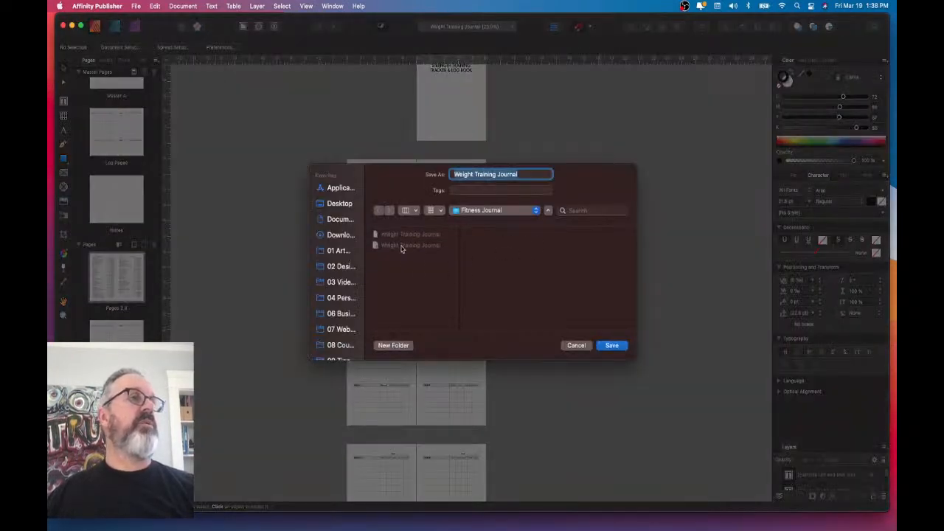
left_click(533, 173)
type("-IN")
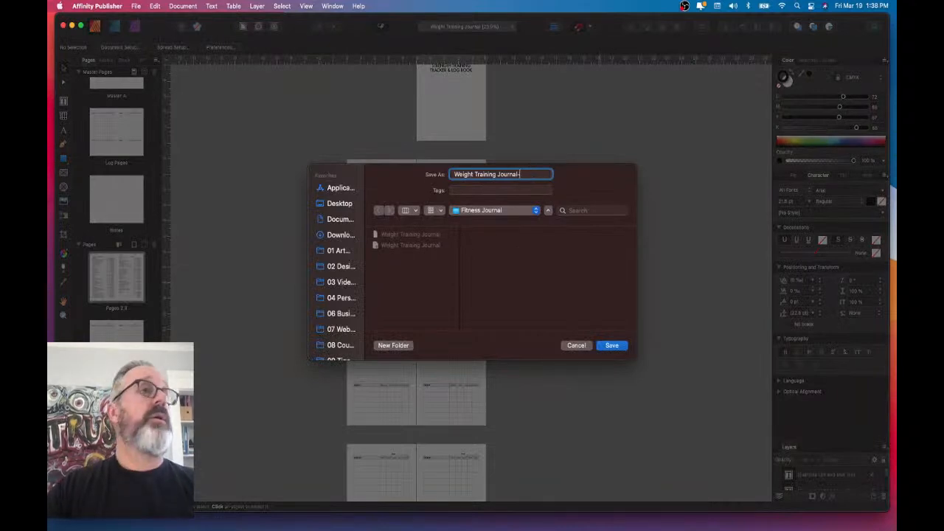
key("BackSpace")
key("BackSpace")
key("BackSpace")
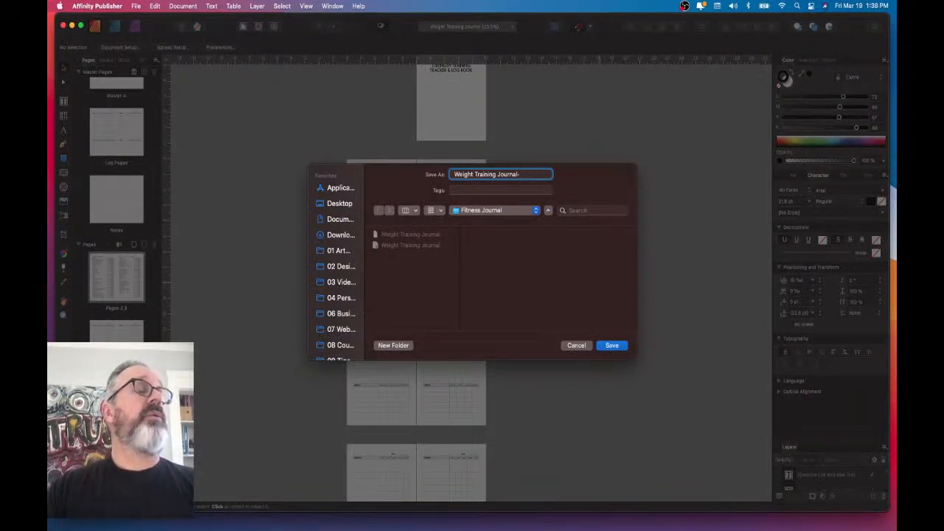
key("super+a")
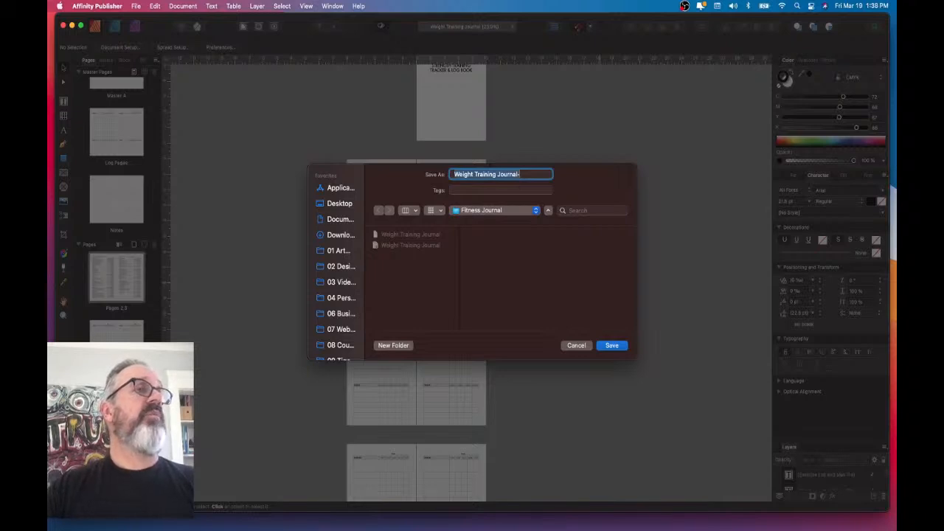
type("F")
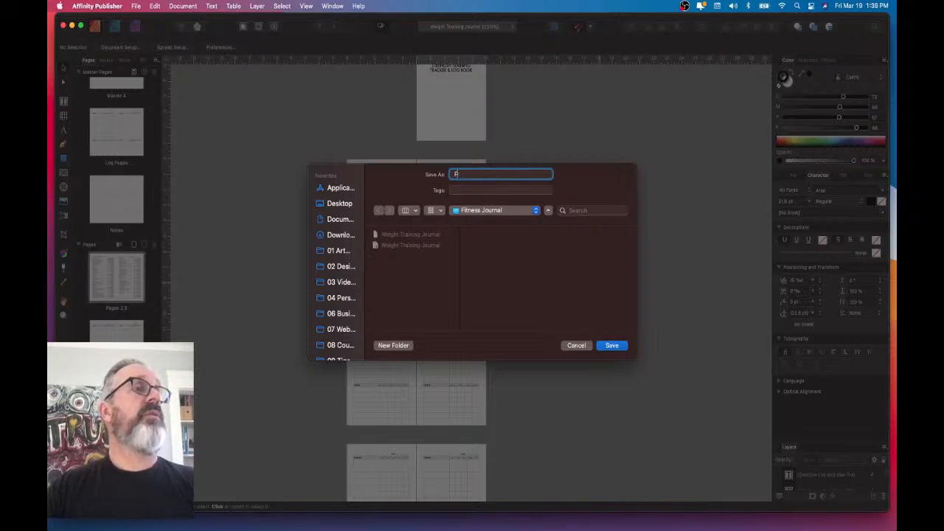
key("BackSpace")
type("Strength")
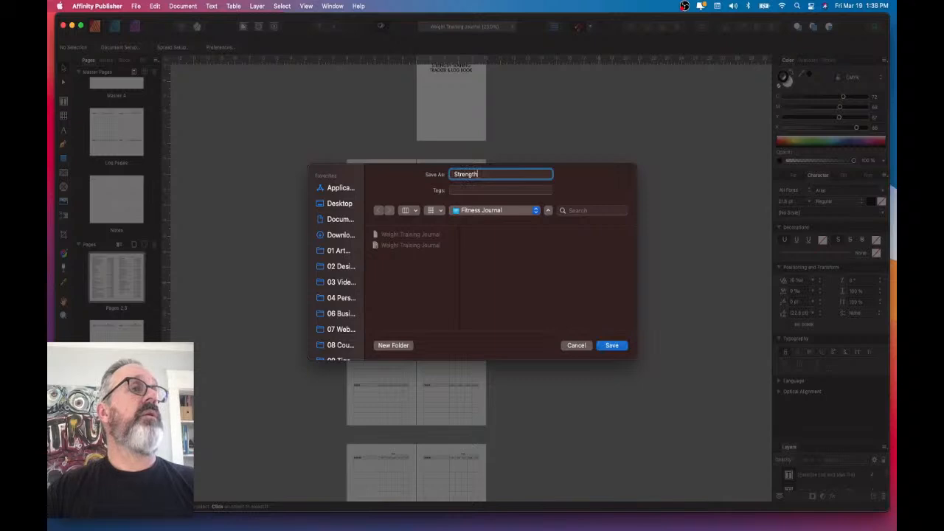
type(" urnal_")
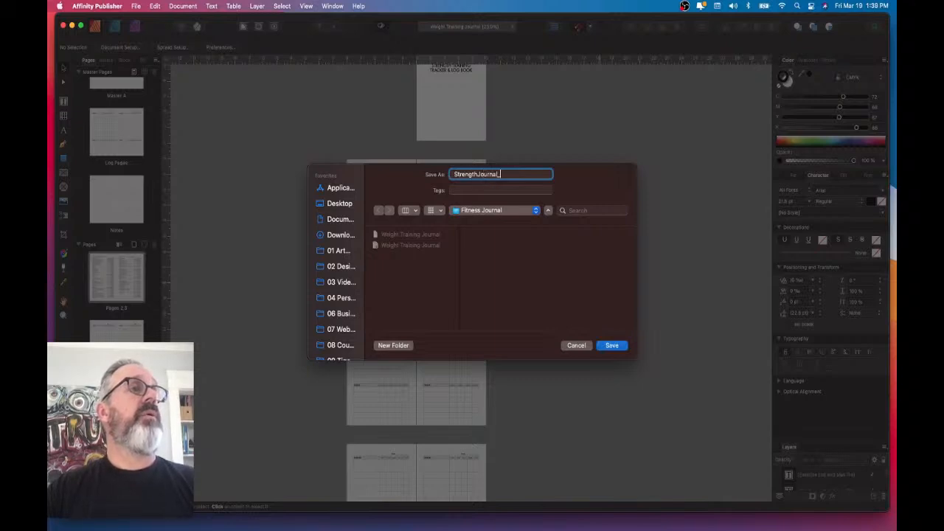
key("BackSpace")
type("-Inter")
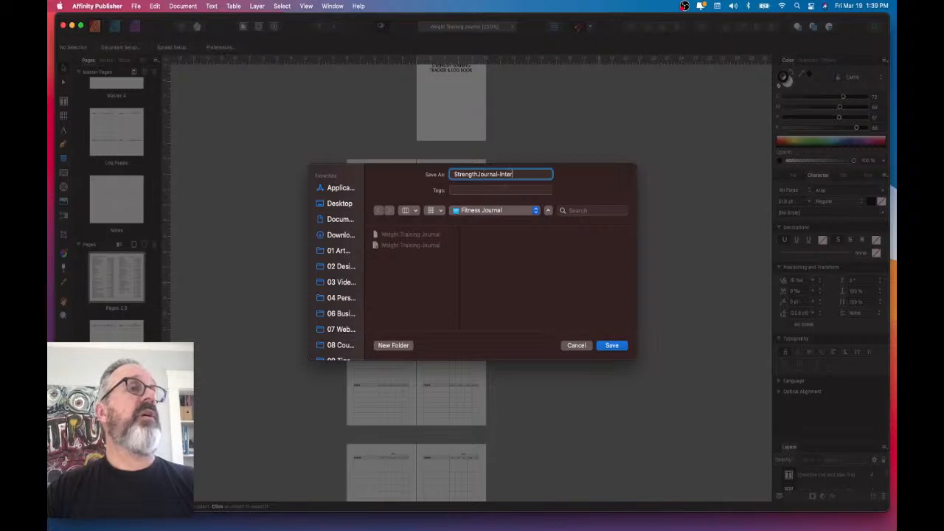
type("ior")
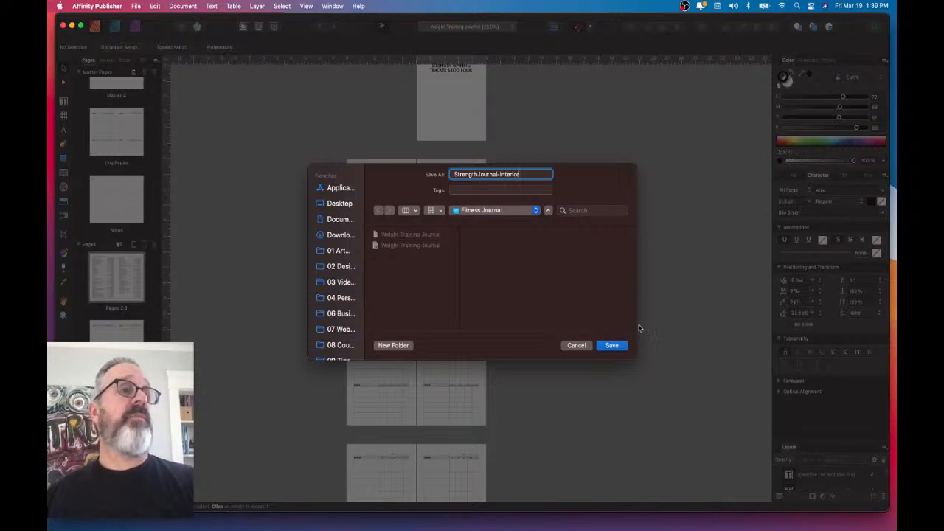
left_click(612, 346)
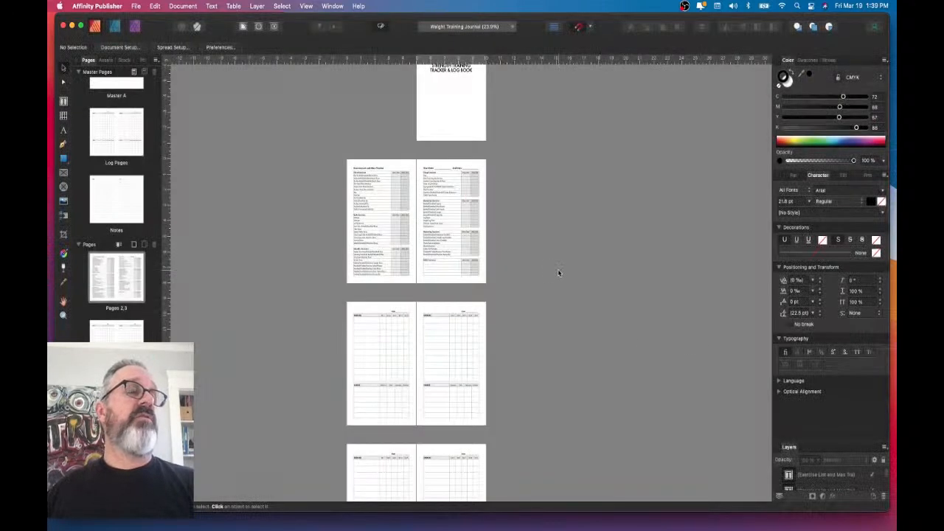
- Save the publication as StrengthJournal-Interior in the Fitness Journal folder
key("super+s")
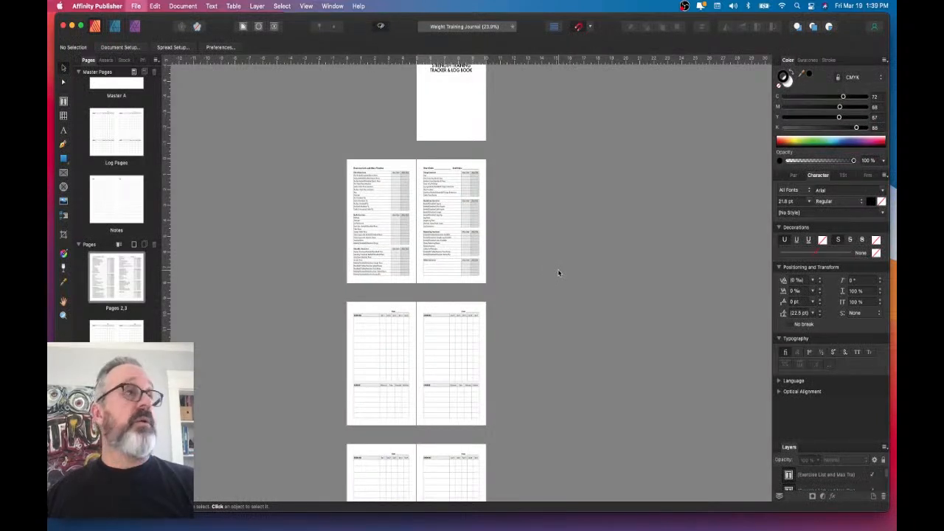
left_click(414, 179)
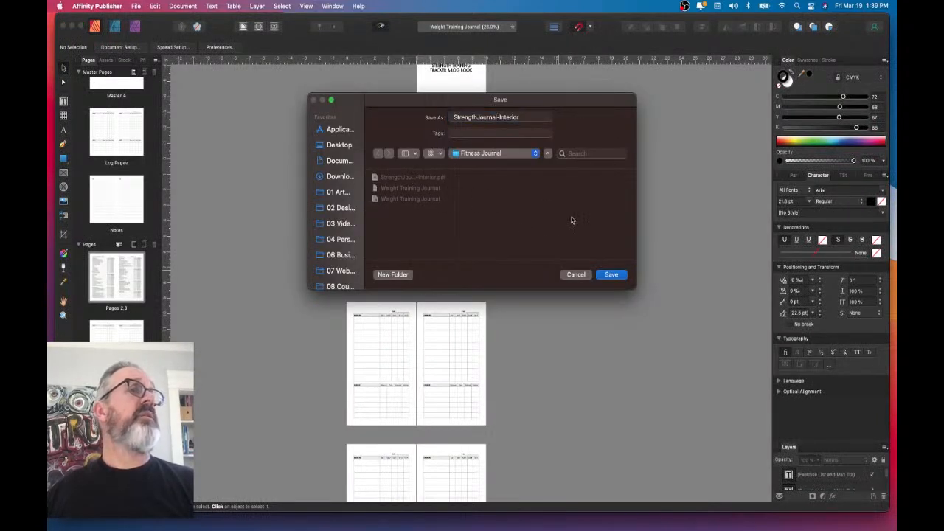
left_click(611, 274)
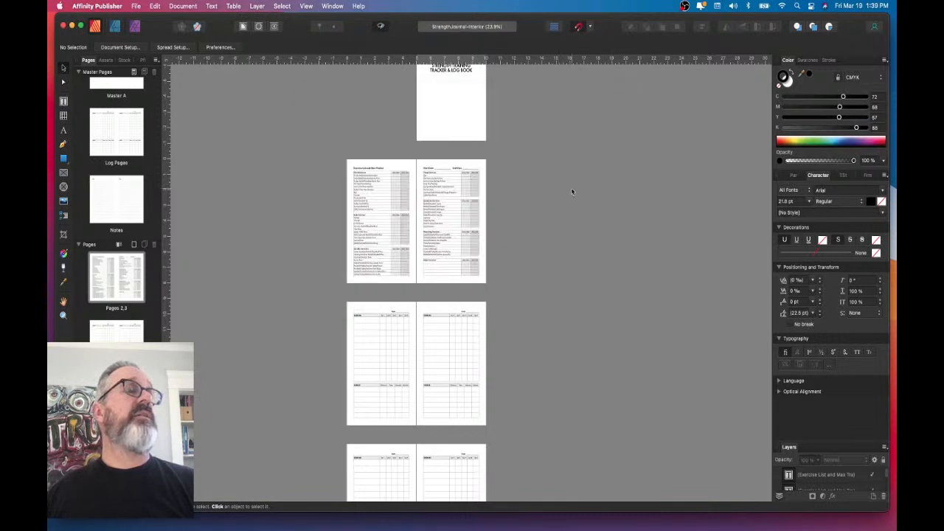
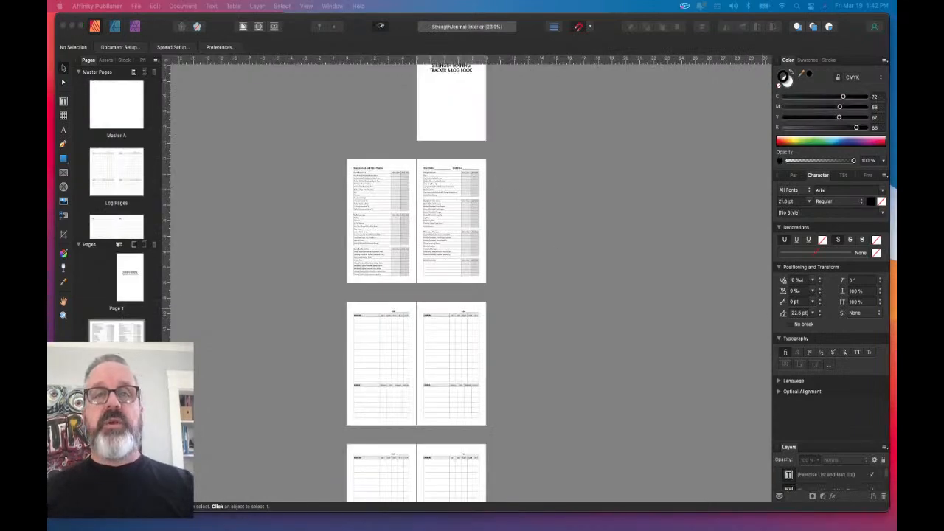
- Start a new document with a page width of 10.125 in and the document units set to inches
key("super+n")
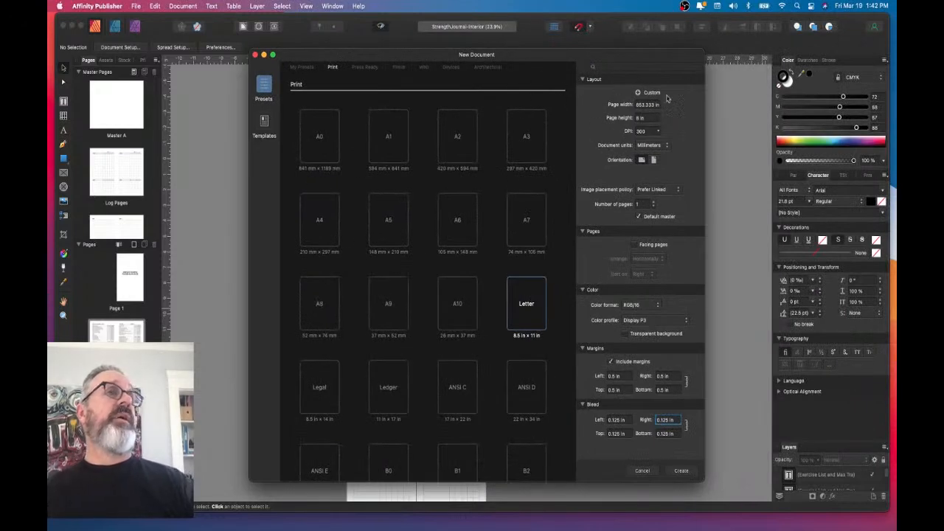
left_click(642, 104)
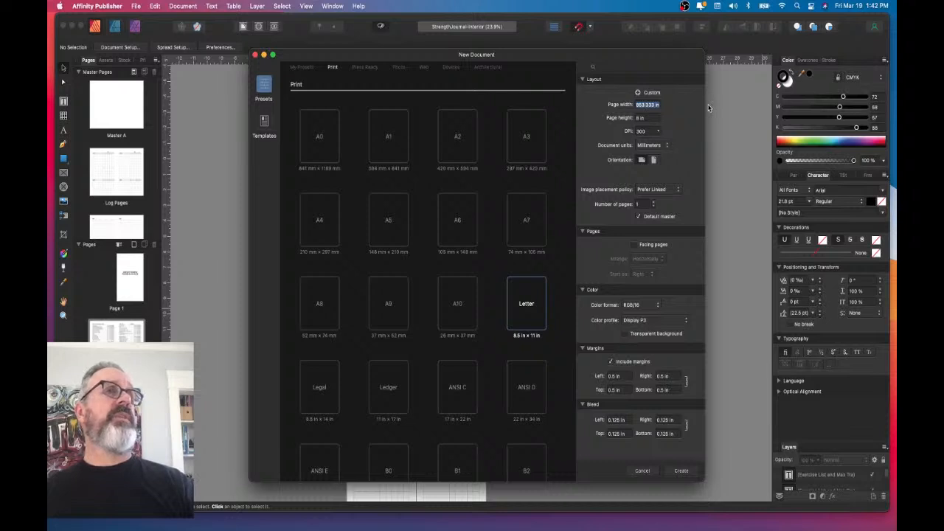
type("5")
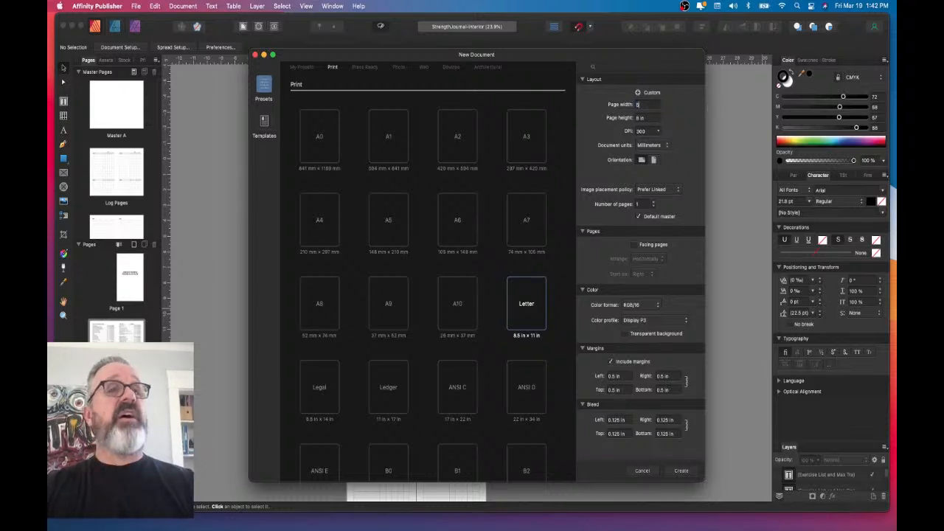
key("BackSpace")
type("10")
type(".124")
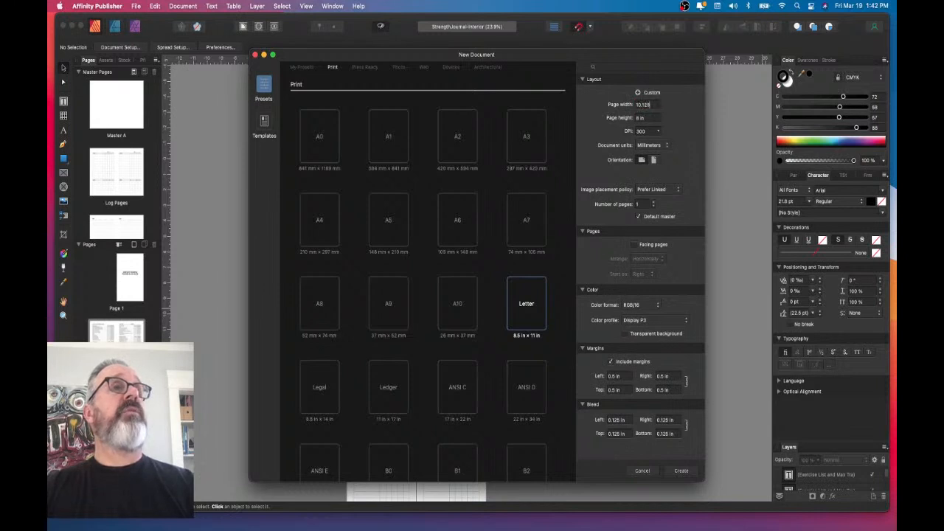
left_click(666, 146)
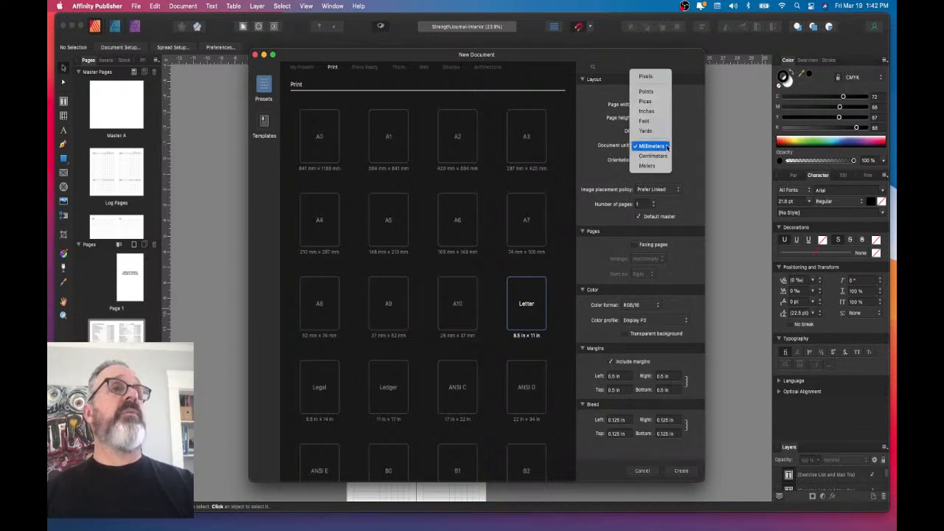
left_click(647, 110)
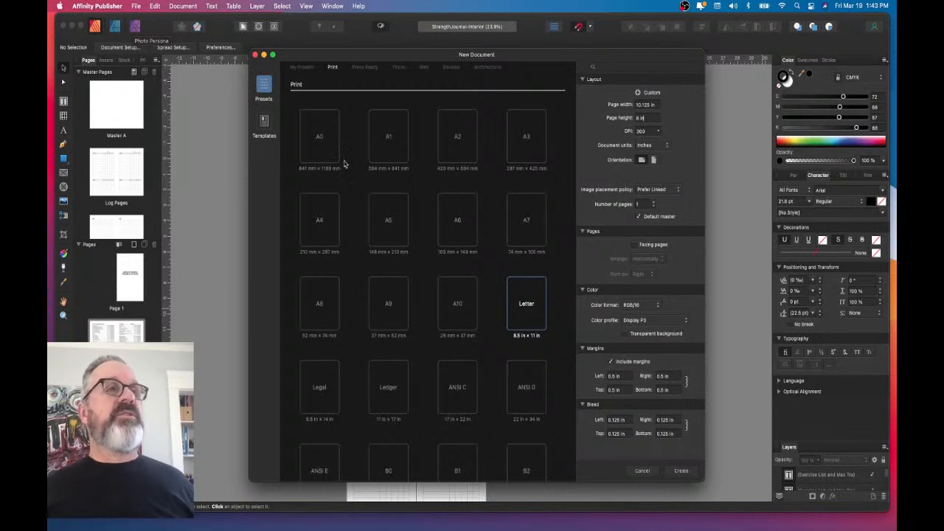
- Set the image placement policy to Prefer Embedded and create the new document
left_click(661, 193)
left_click(659, 200)
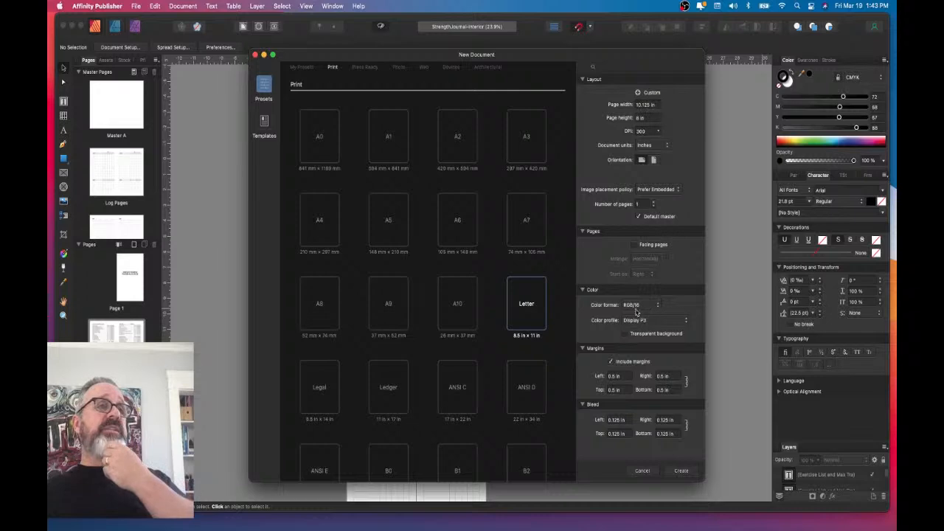
left_click(681, 470)
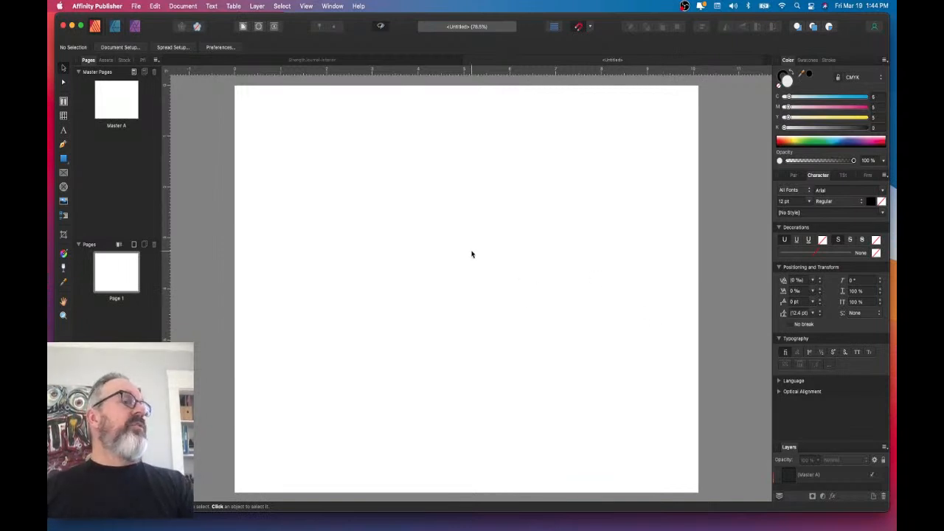
- Inspect the new document's bleed, color and margin settings in Document Setup and Spread Setup
left_click(101, 95)
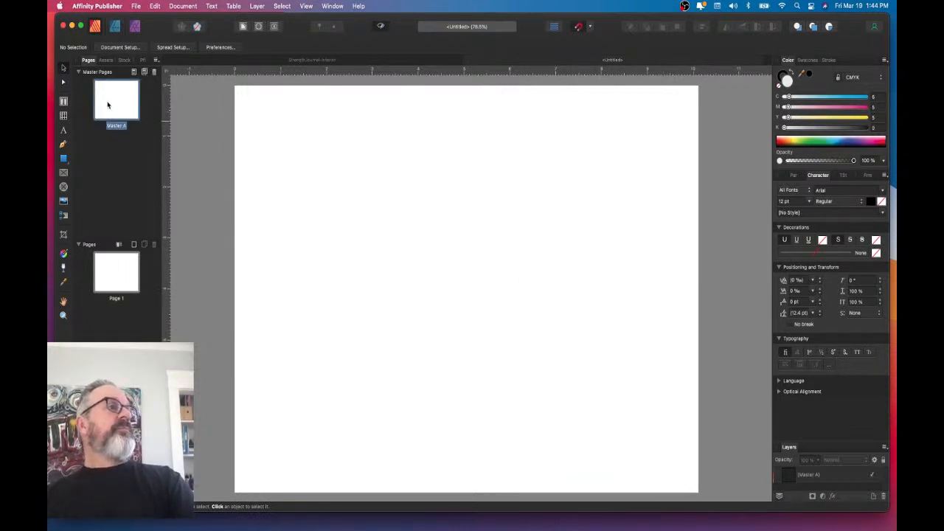
left_click(120, 264)
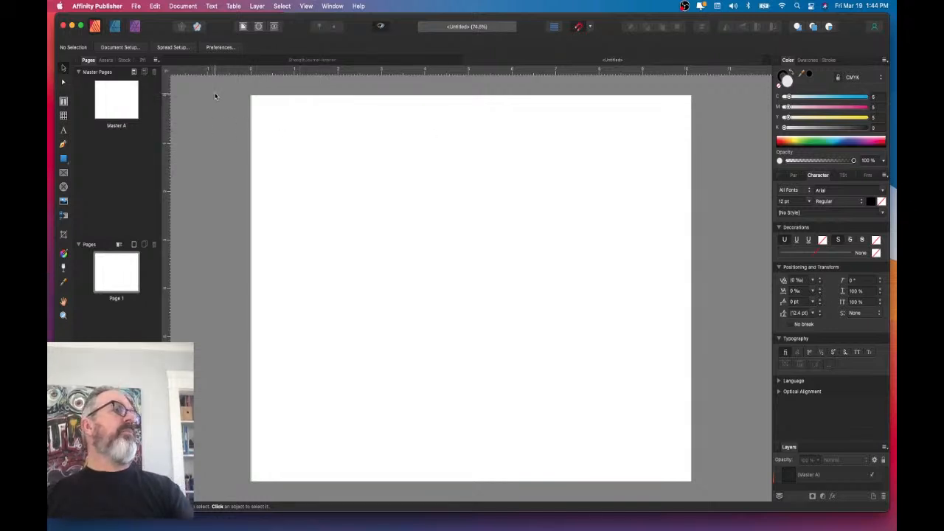
left_click(143, 49)
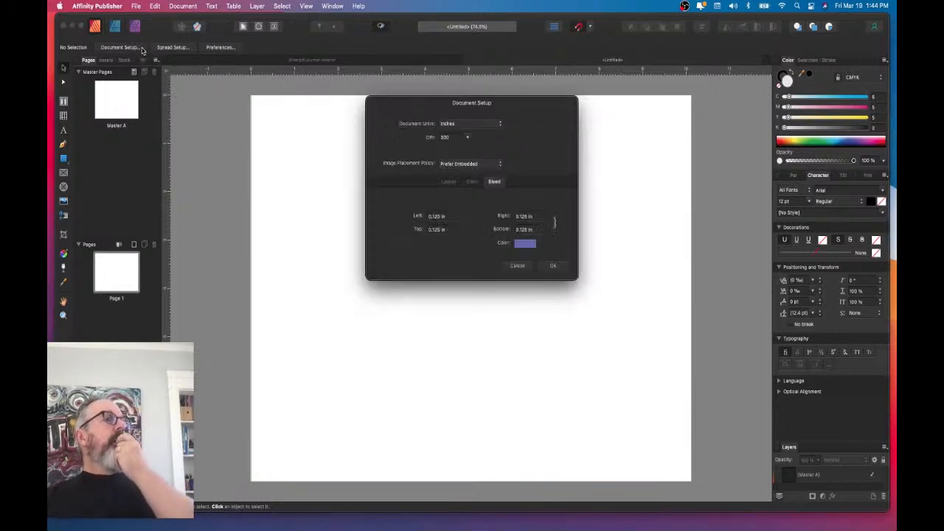
left_click(455, 184)
left_click(472, 183)
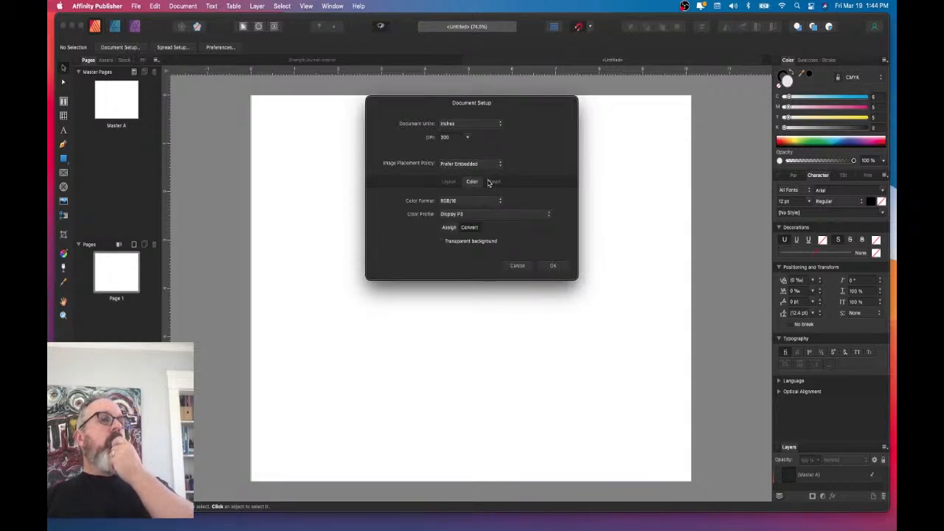
left_click(518, 265)
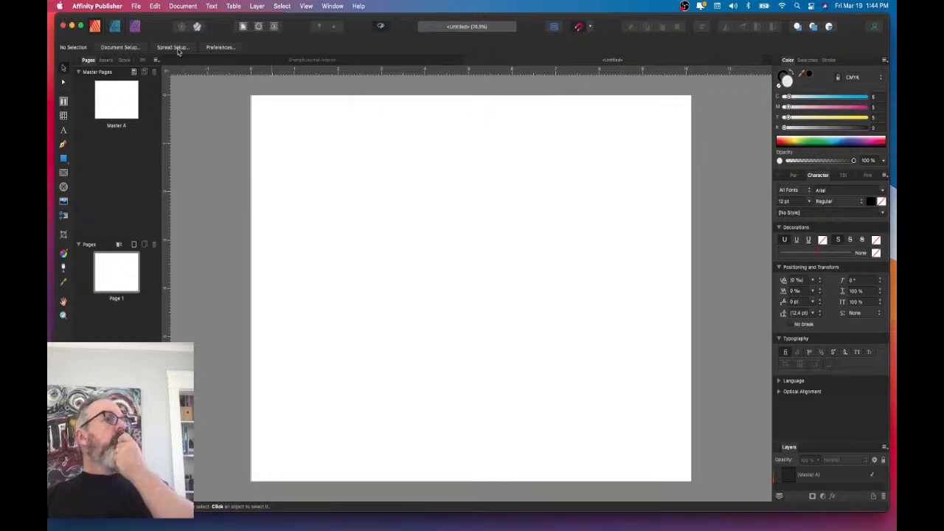
left_click(182, 49)
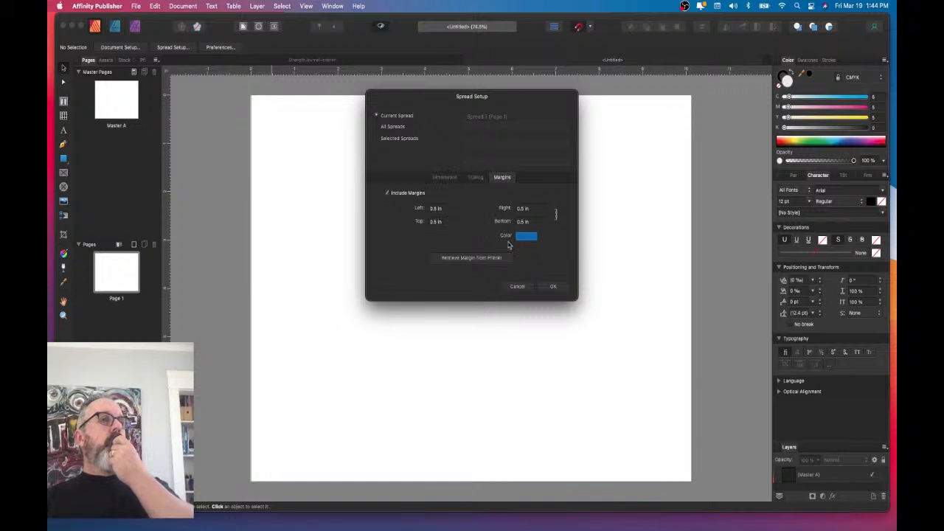
left_click(519, 287)
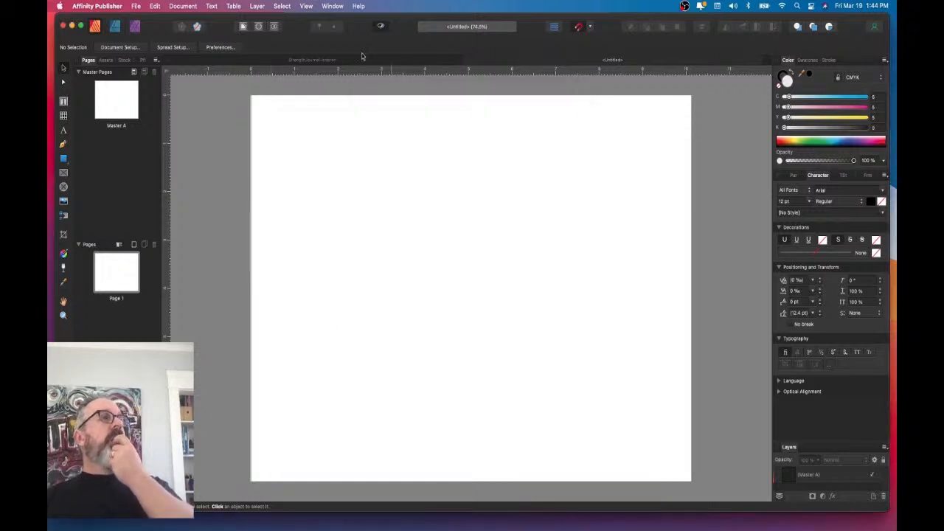
- Set the page's column guides to two columns with a 0.25 in gutter in the Guides Manager
left_click(332, 7)
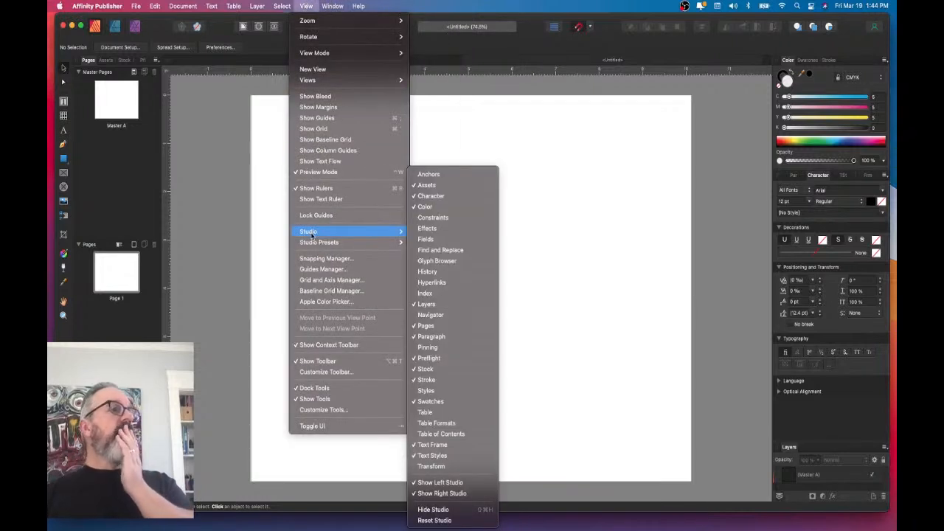
mouse_move(314, 232)
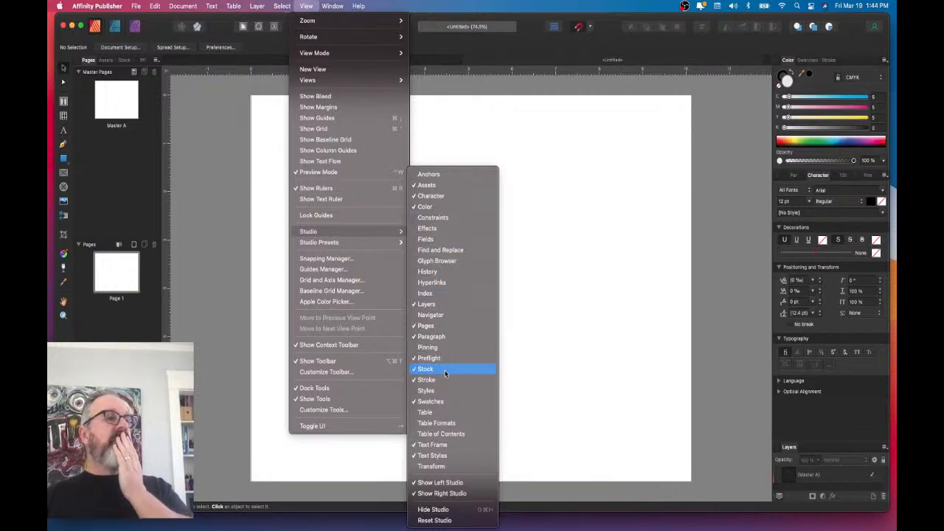
left_click(343, 270)
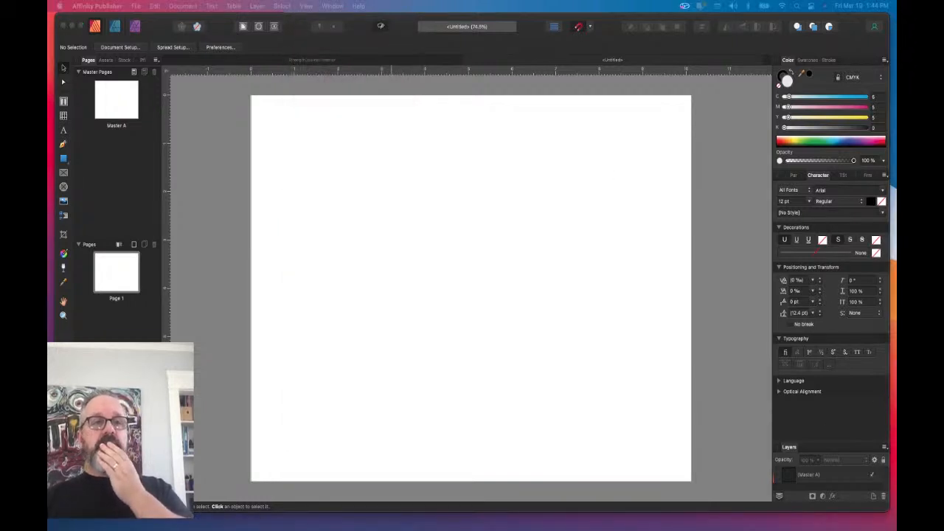
left_click_drag(550, 49, 506, 96)
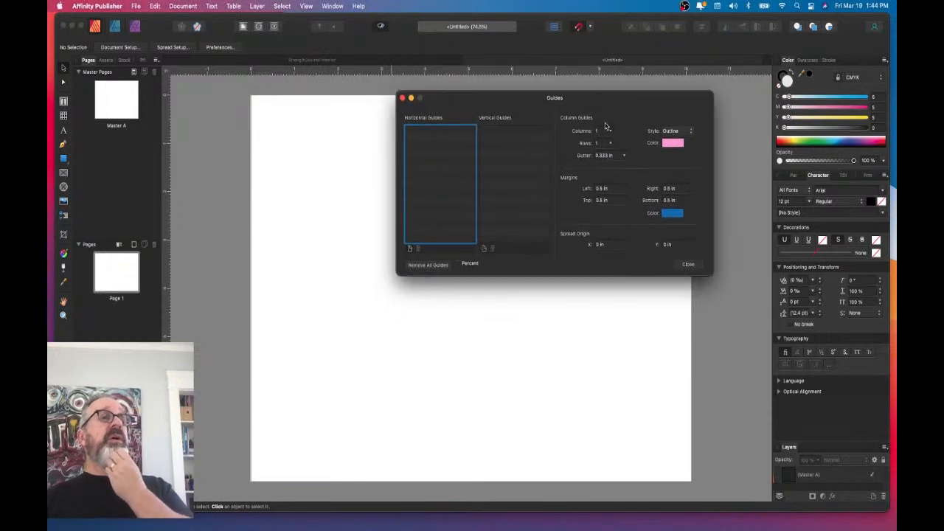
left_click_drag(609, 130, 616, 143)
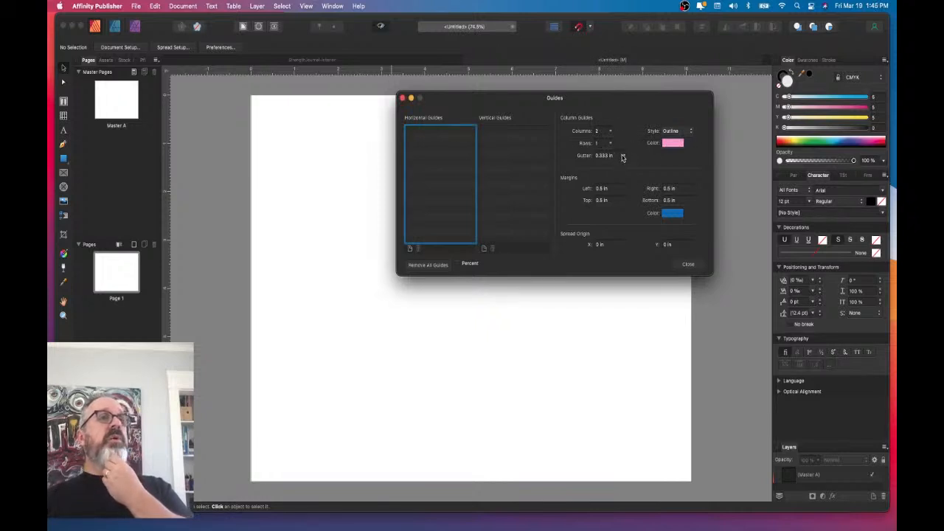
left_click_drag(624, 157, 625, 169)
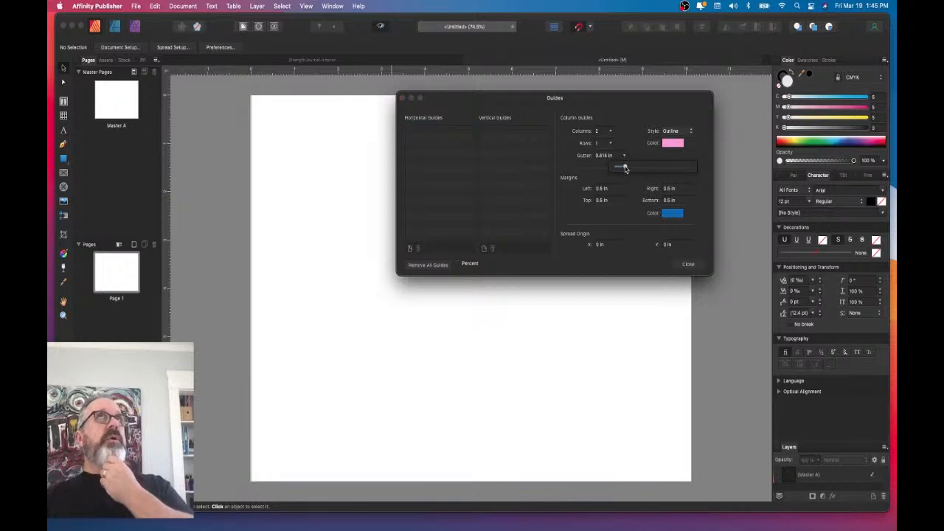
left_click_drag(625, 168, 622, 168)
left_click(607, 155)
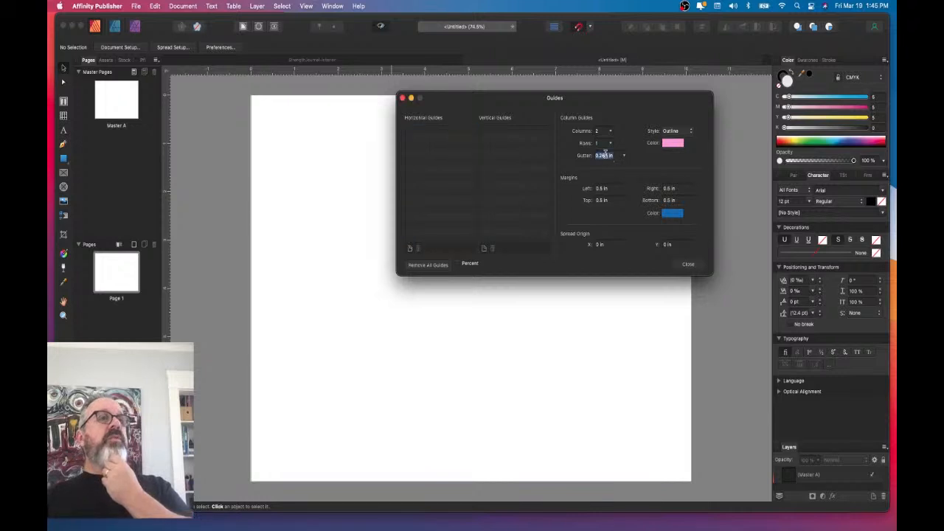
type("25")
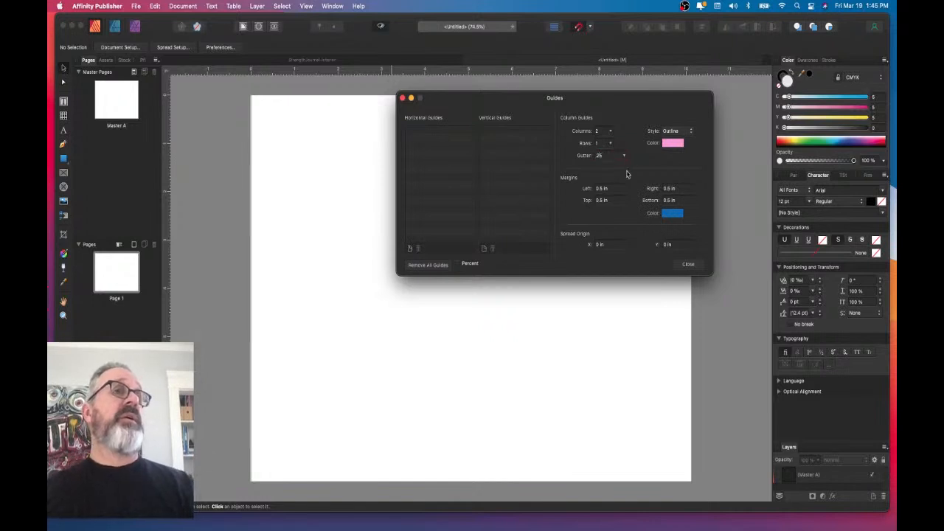
left_click(687, 265)
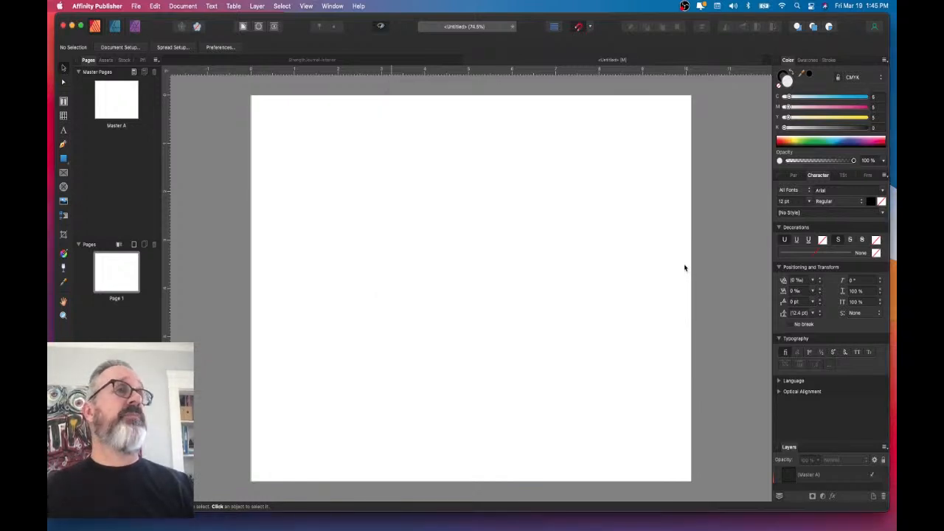
- Turn off Preview Mode and place a vertical ruler guide at the centre of the page, between the two columns
left_click(381, 27)
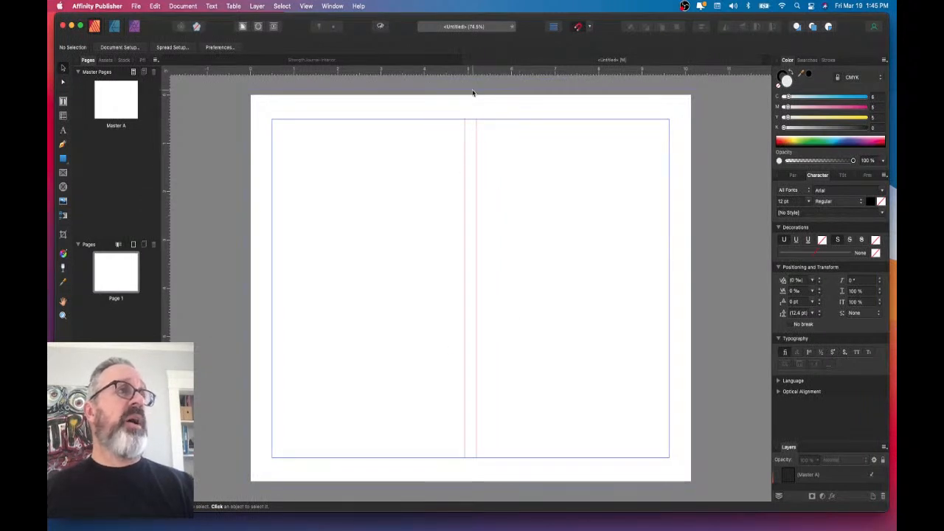
left_click_drag(167, 151, 471, 133)
key("super+semicolon")
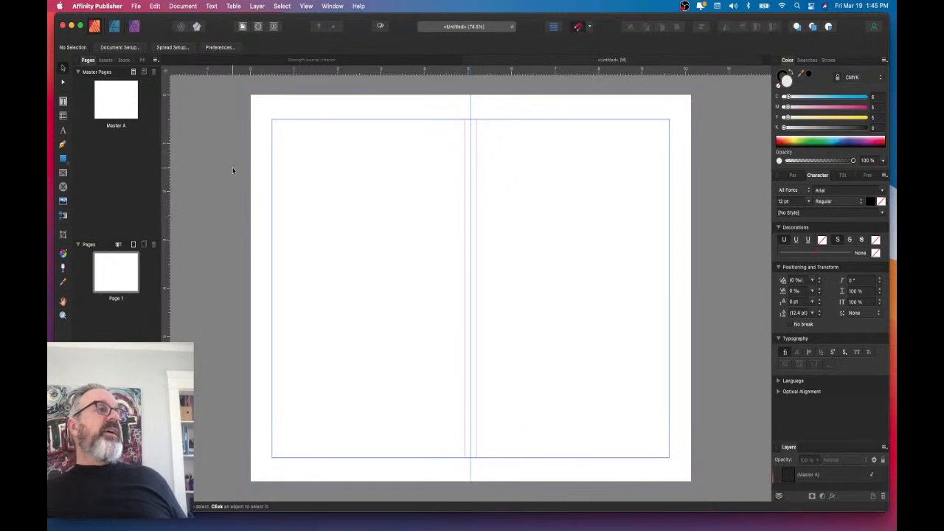
- Add vertical ruler guides on either side of the centre, at about 4.5 in and 5.5 in
left_click_drag(166, 191, 449, 212)
scroll(464, 203, "up", 5)
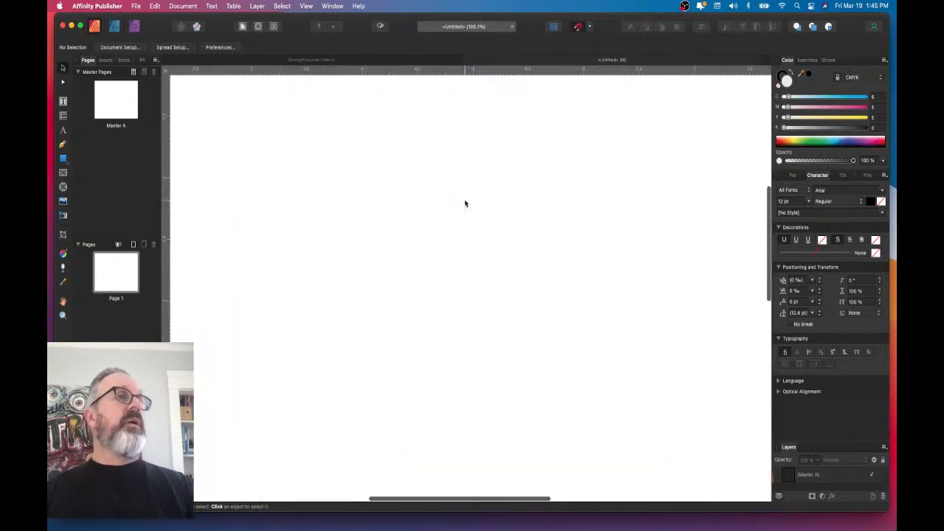
scroll(464, 205, "up", 3)
scroll(464, 204, "up", 2)
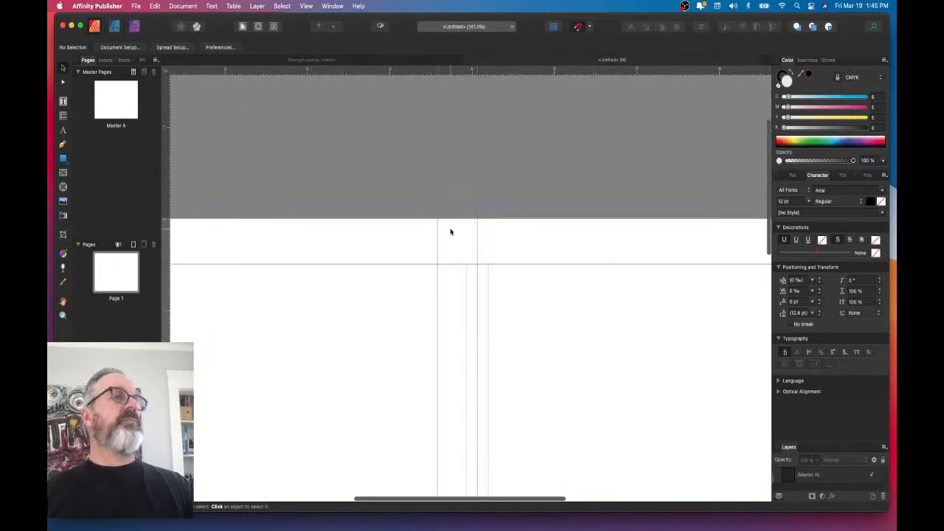
left_click_drag(438, 223, 431, 222)
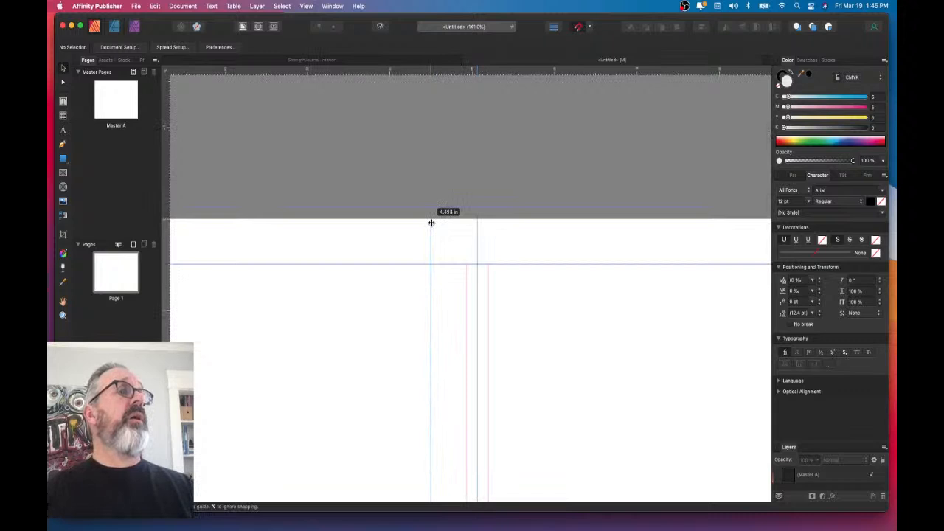
left_click_drag(431, 223, 433, 222)
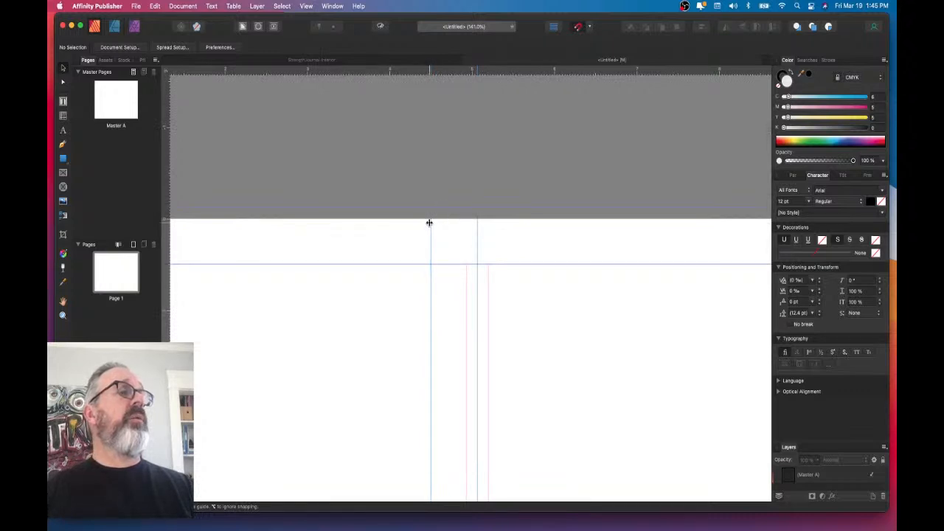
left_click_drag(166, 233, 513, 243)
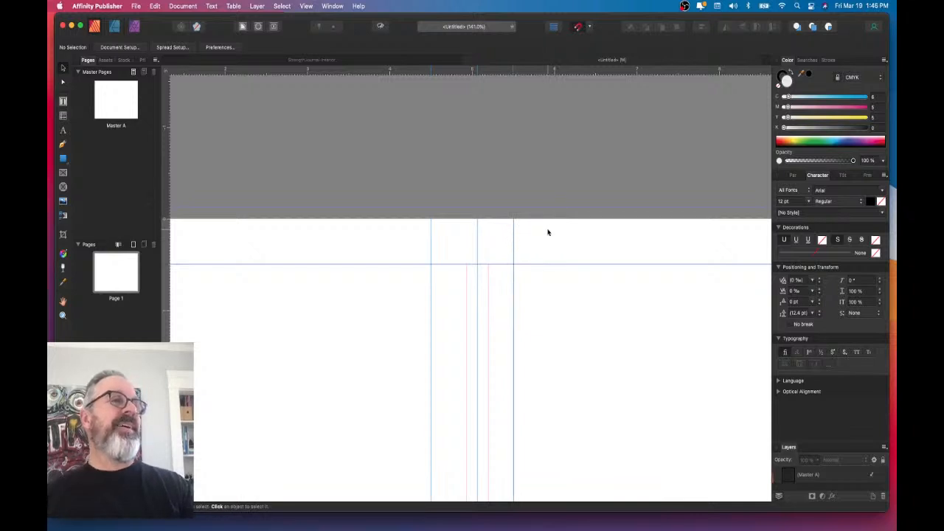
- Remove the vertical guide at the page centre, keeping the two guides beside the column gutter
scroll(547, 236, "down", 5)
scroll(548, 233, "down", 3)
scroll(548, 234, "right", 2)
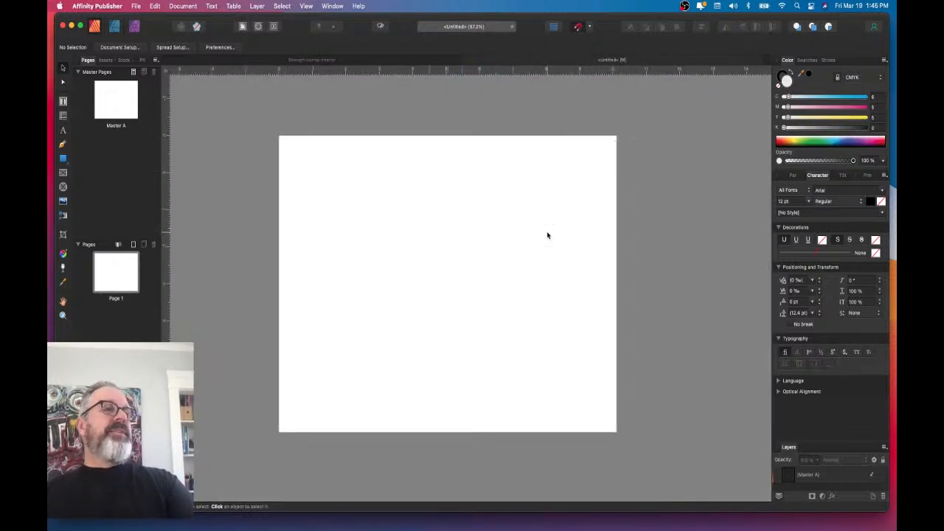
left_click_drag(438, 136, 169, 218)
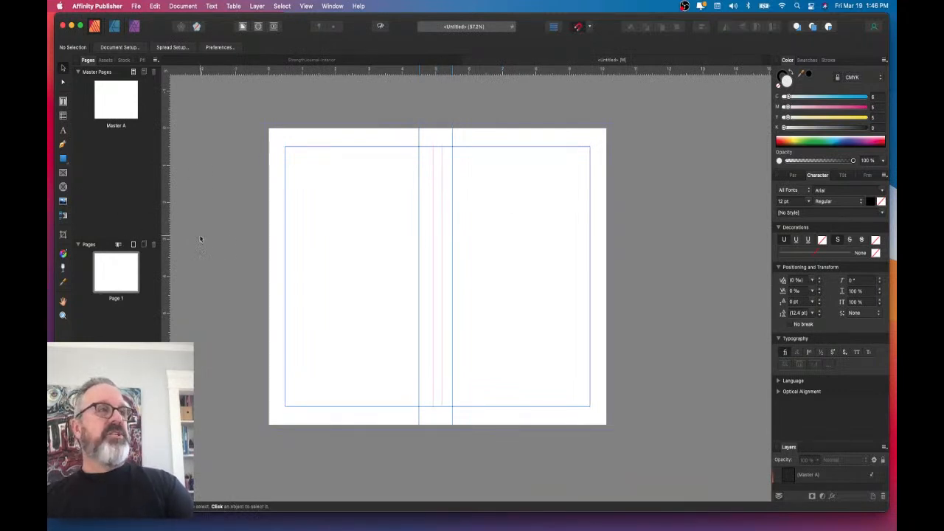
- Move the vertical guide on the right of the gutter to about 5.75 in
scroll(451, 296, "up", 3)
scroll(453, 295, "up", 4)
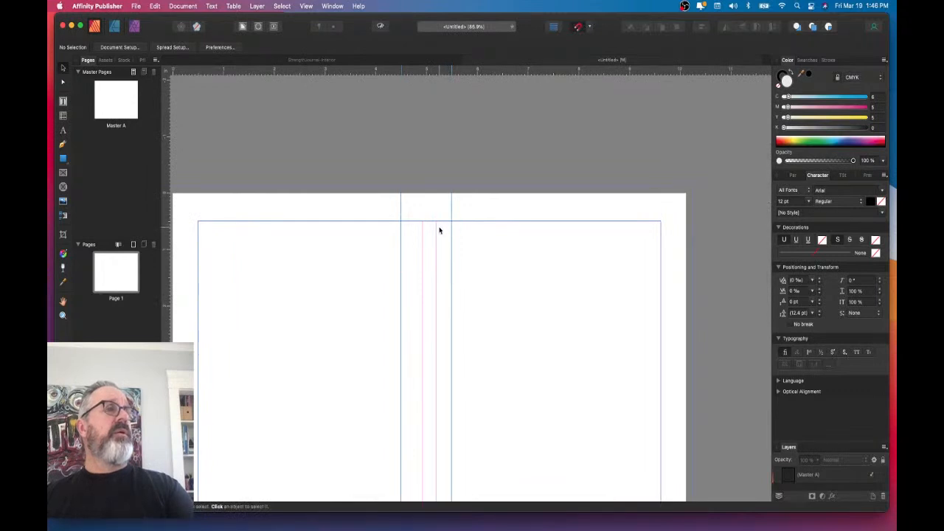
scroll(437, 230, "up", 4)
scroll(448, 173, "up", 2)
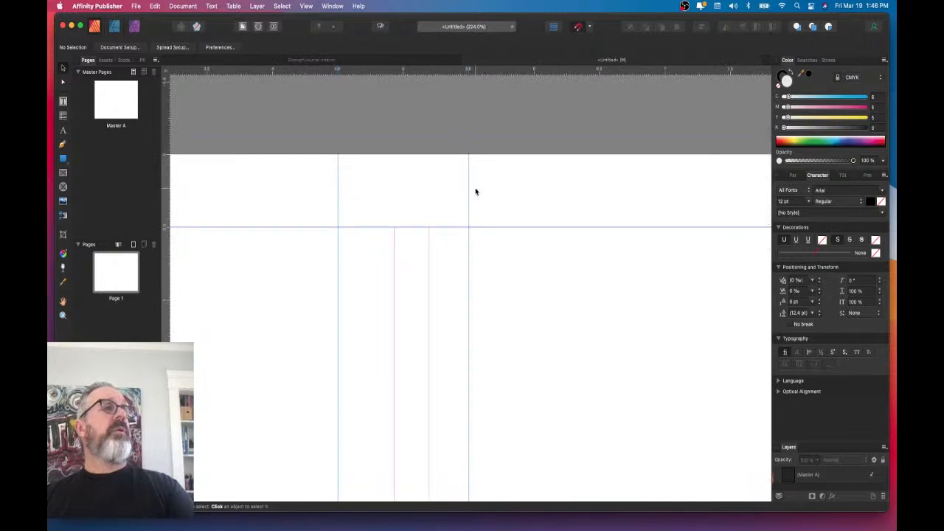
left_click_drag(469, 184, 502, 181)
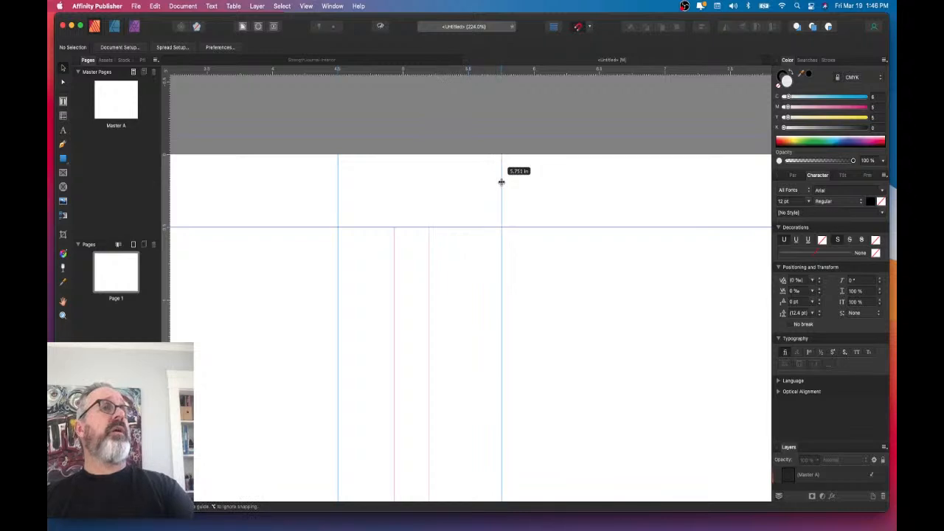
left_click_drag(500, 181, 502, 183)
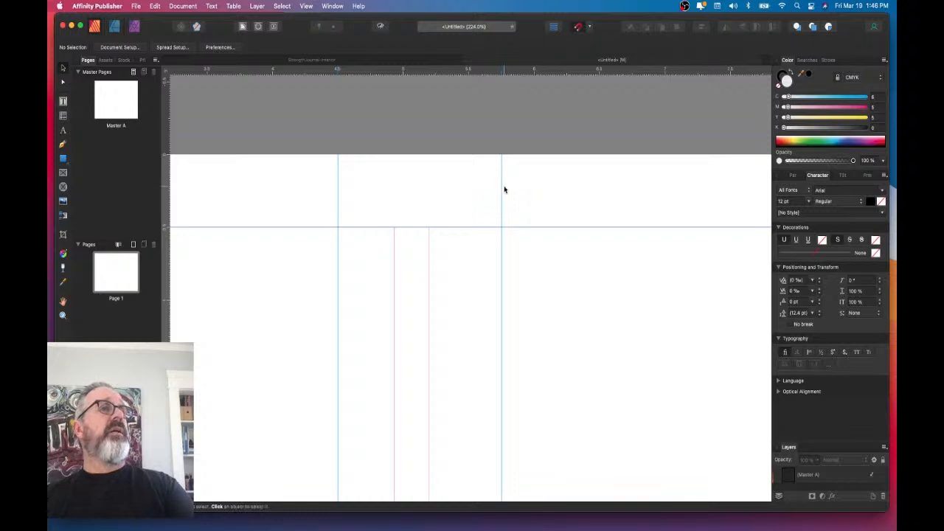
- Set the ruler origin at the gutter's left edge and move the left vertical guide to about 0.5 in outside it
key("super+0")
scroll(506, 256, "up", 5)
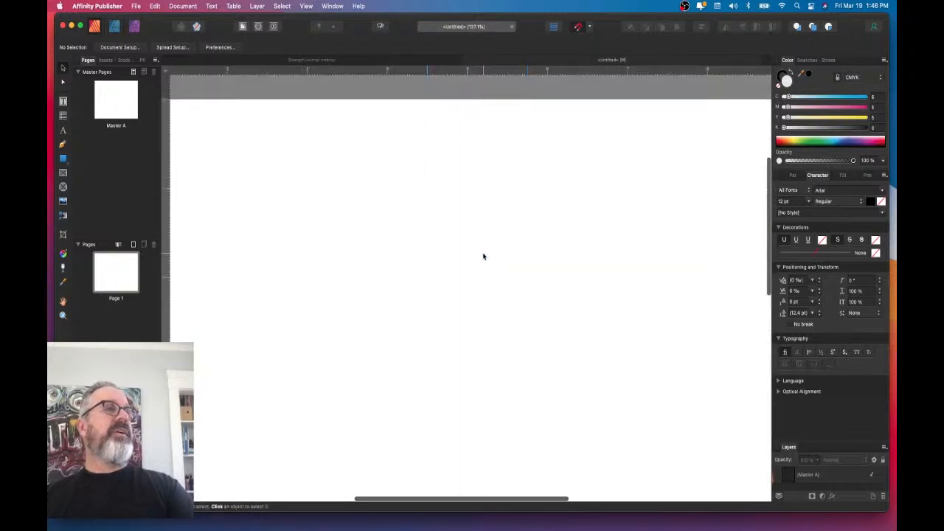
scroll(483, 257, "up", 3)
left_click_drag(167, 71, 462, 215)
left_click_drag(427, 190, 424, 193)
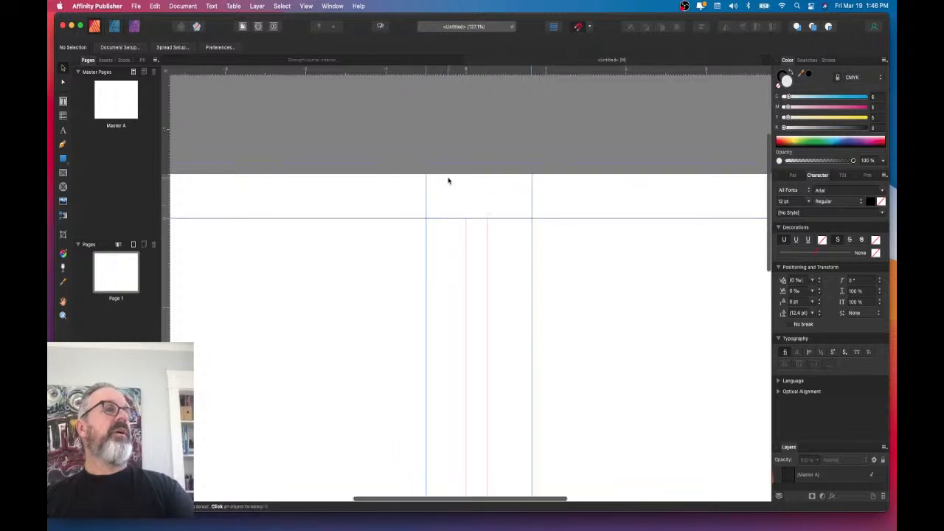
- Set the ruler origin at the gutter's right edge and move the right vertical guide to 0.5 in outside it
left_click_drag(169, 72, 522, 207)
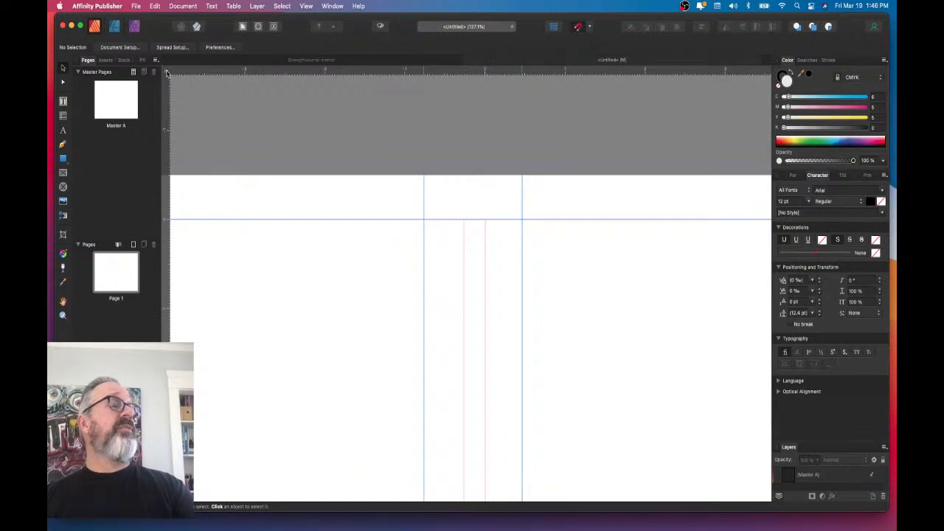
scroll(167, 73, "right", 1)
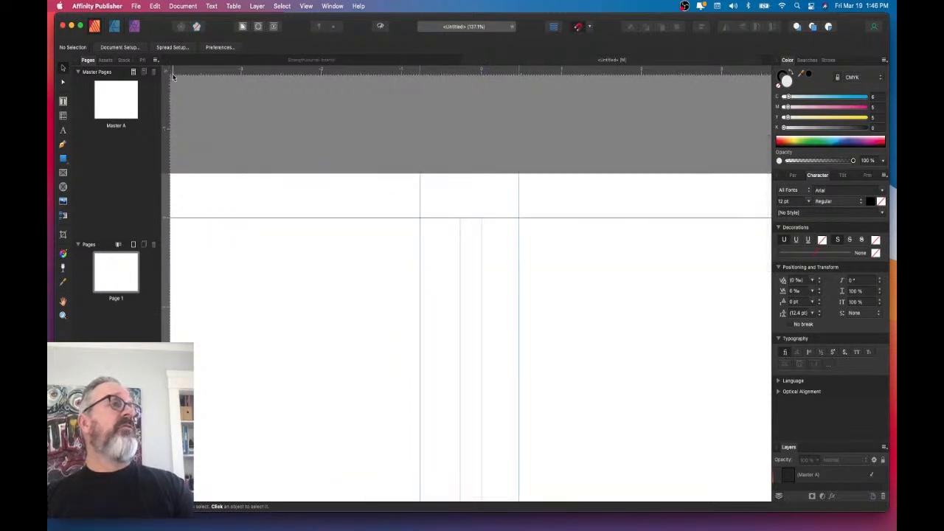
left_click_drag(168, 71, 481, 219)
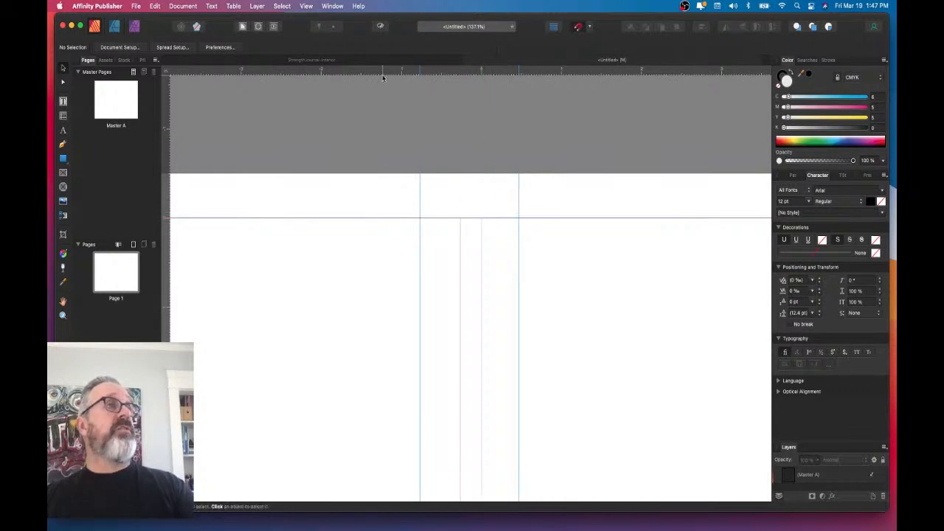
left_click_drag(371, 74, 521, 205)
key("super+z")
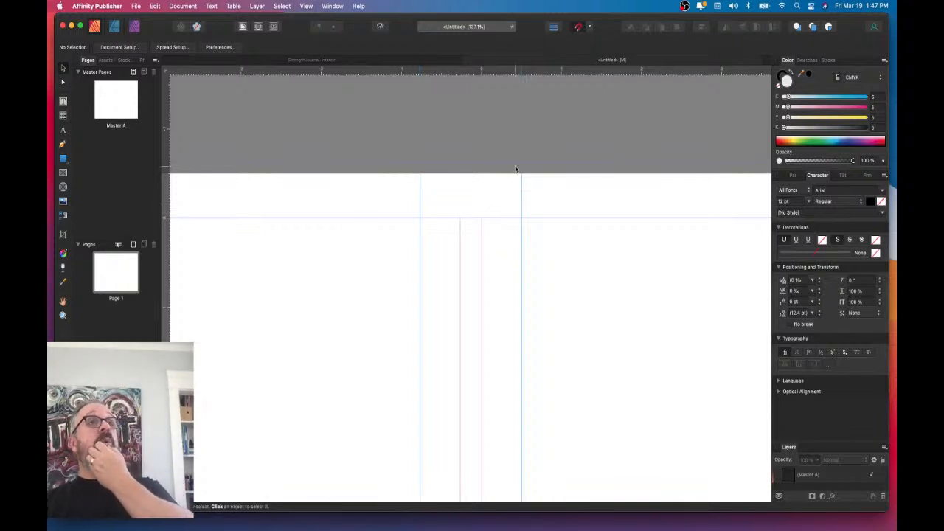
- Check the positions of the two vertical guides in the Guides Manager
left_click(279, 6)
mouse_move(306, 6)
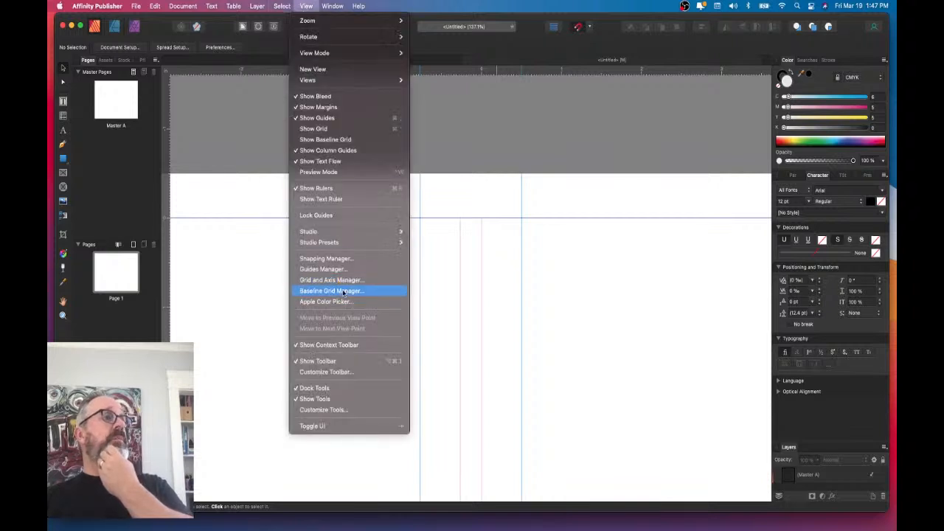
left_click(326, 268)
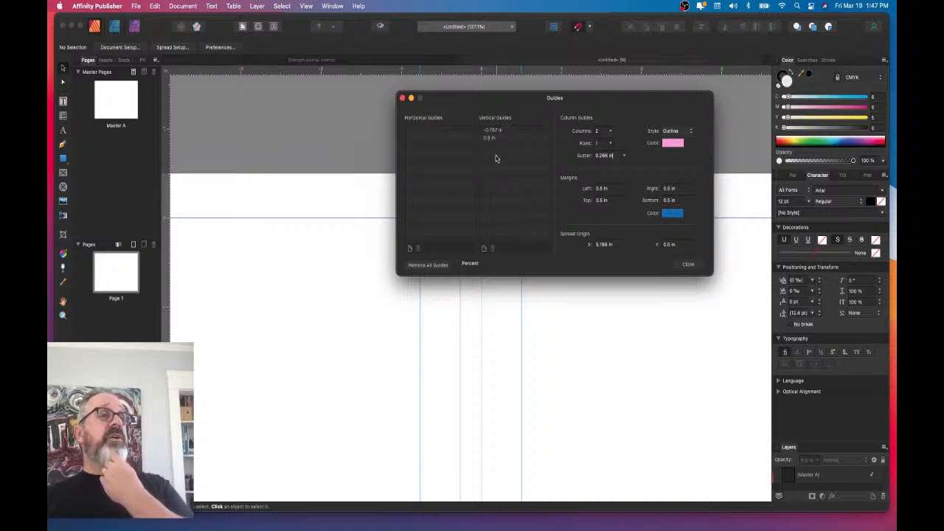
left_click(688, 266)
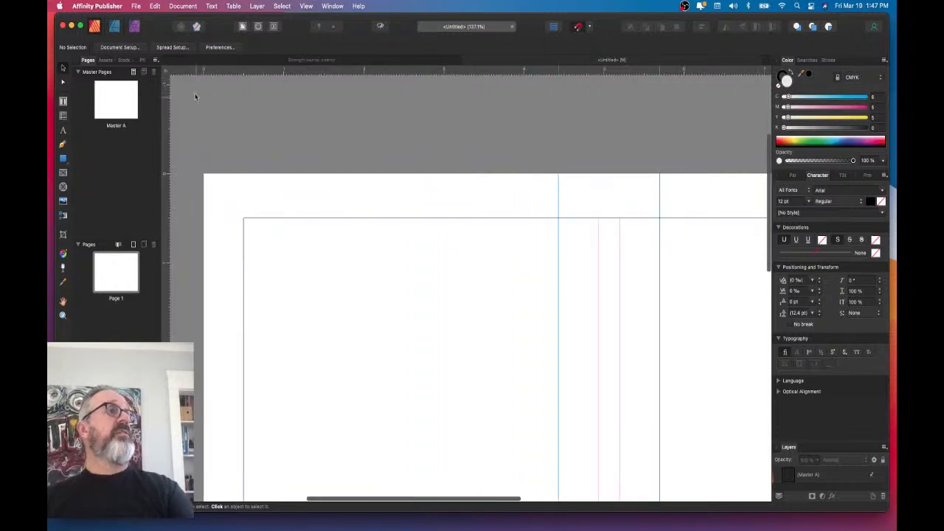
- Reposition the ruler origin at the upper-left corner of the page margins
left_click_drag(167, 70, 244, 218)
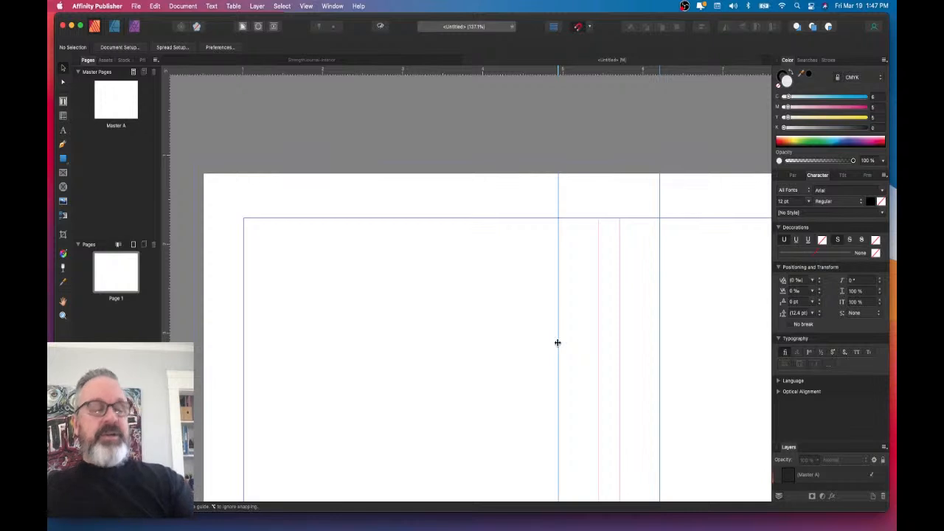
scroll(557, 346, "down", 5)
scroll(558, 345, "right", 3)
scroll(558, 345, "down", 2)
scroll(557, 345, "down", 2)
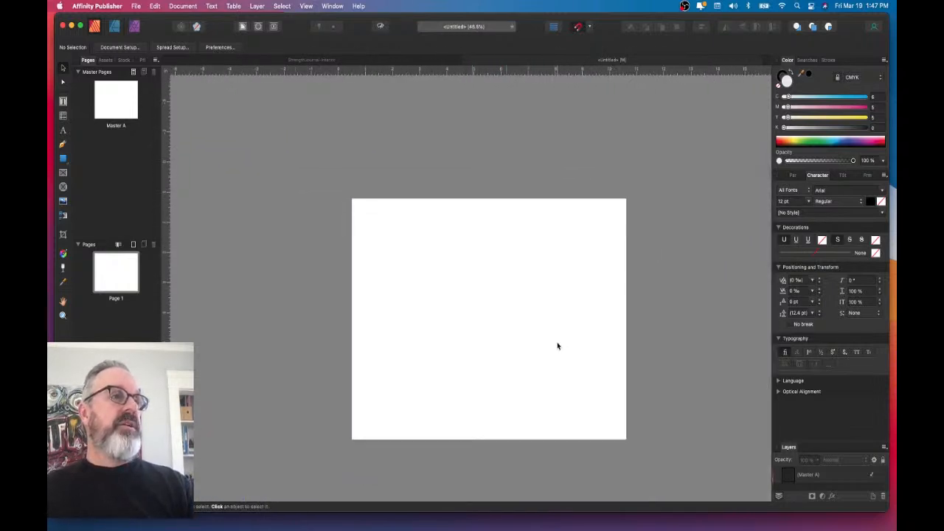
scroll(577, 339, "up", 2)
scroll(543, 209, "right", 1)
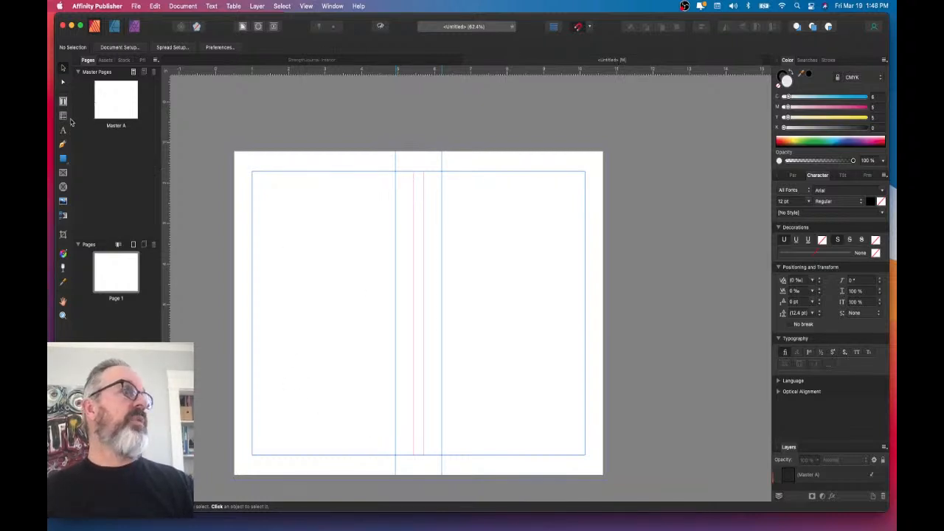
- Draw a picture frame about 1.5 × 1 in near the back cover's lower edge, ending at the left vertical guide, and fill it red (M 100, Y 100)
left_click(63, 172)
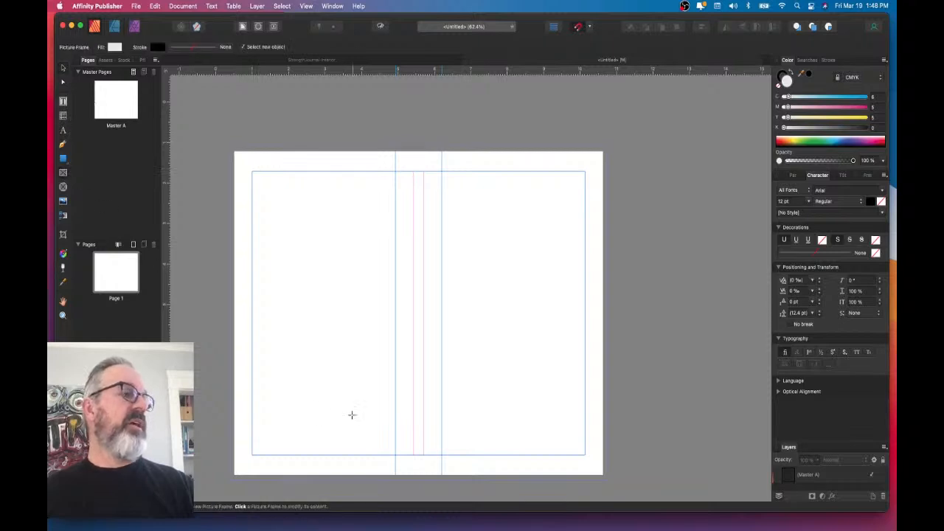
left_click_drag(339, 407, 396, 443)
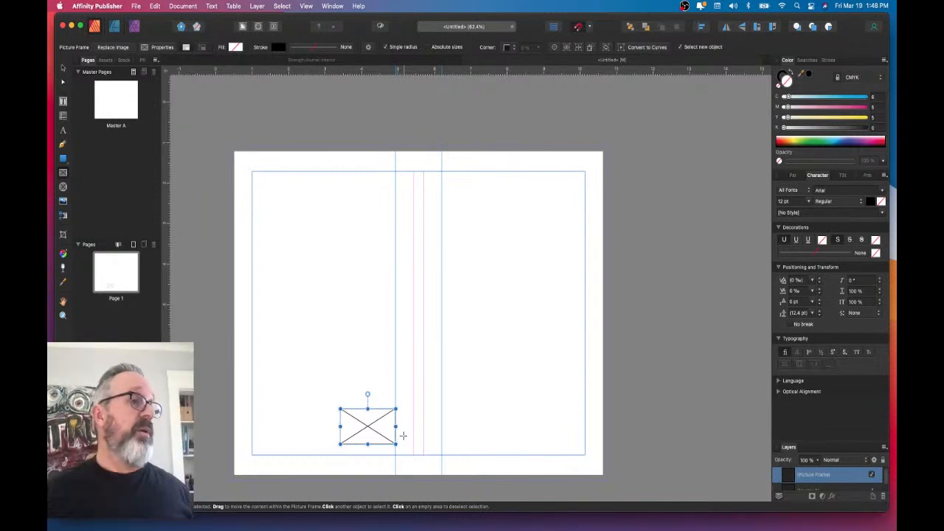
left_click(413, 459)
left_click(392, 440)
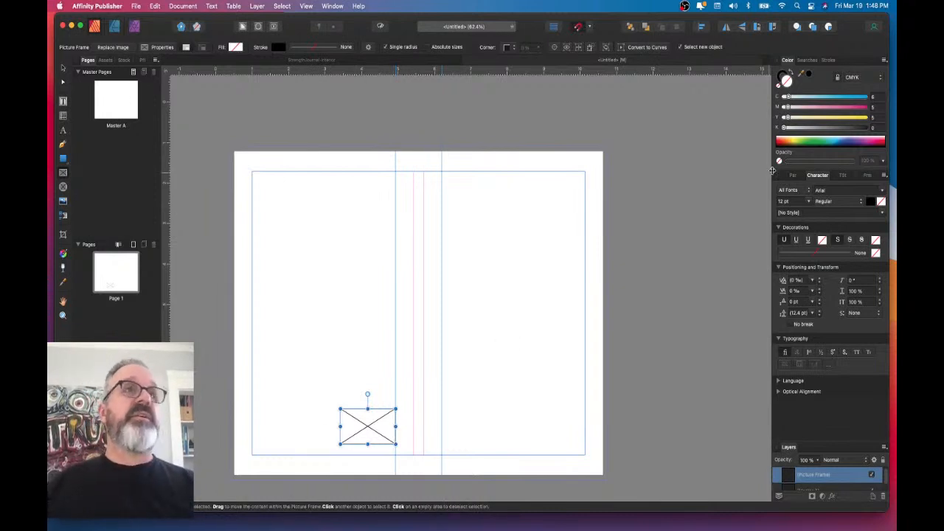
left_click(779, 142)
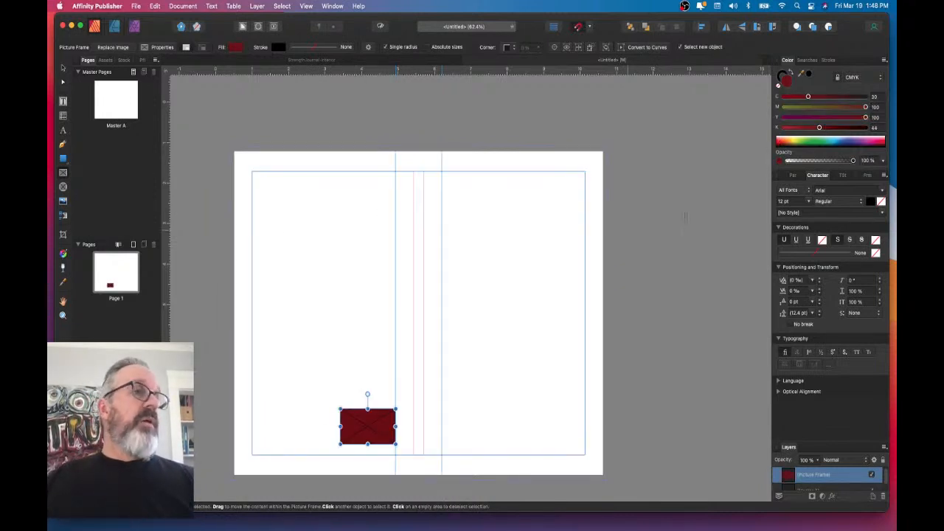
left_click_drag(779, 141, 768, 138)
left_click_drag(838, 117, 875, 109)
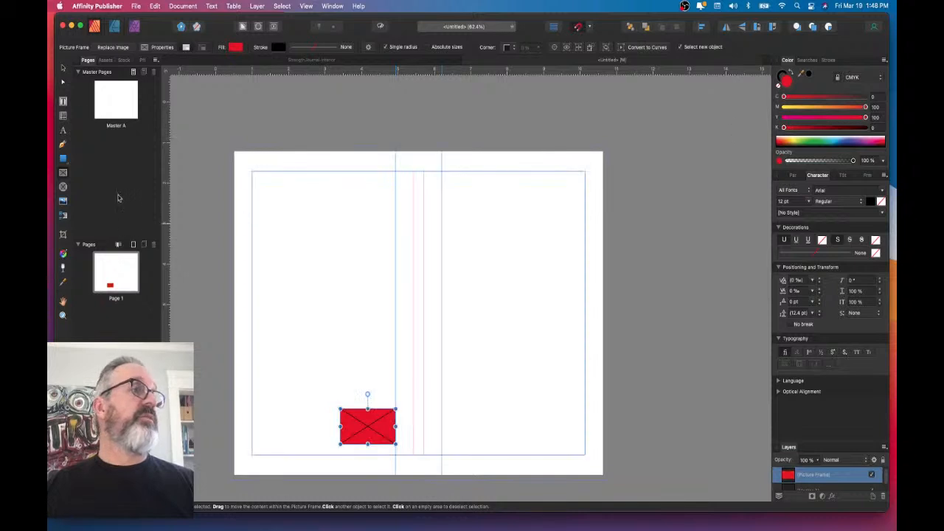
- Enlarge the red picture frame to reach the bottom margin and extend its upper-left corner slightly outward
left_click(64, 67)
left_click(325, 369)
left_click(375, 432)
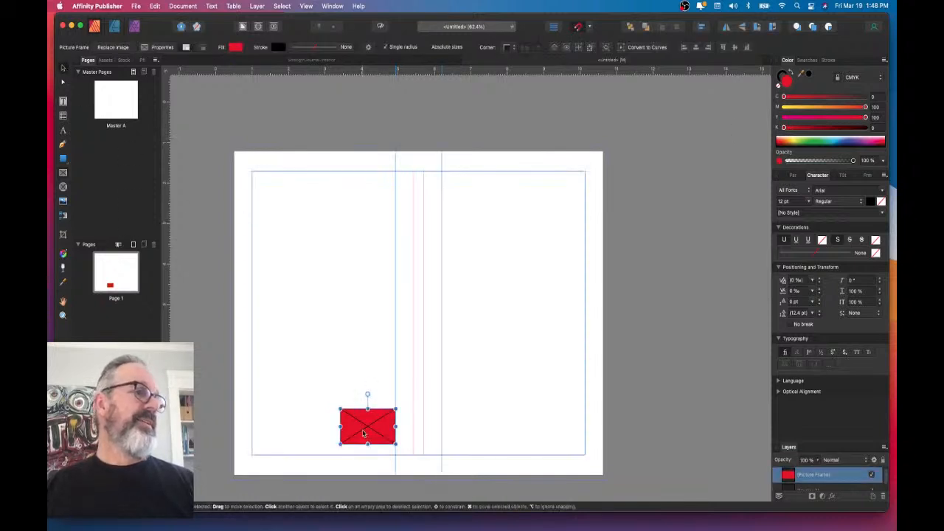
left_click_drag(337, 427, 366, 454)
left_click_drag(333, 412, 329, 400)
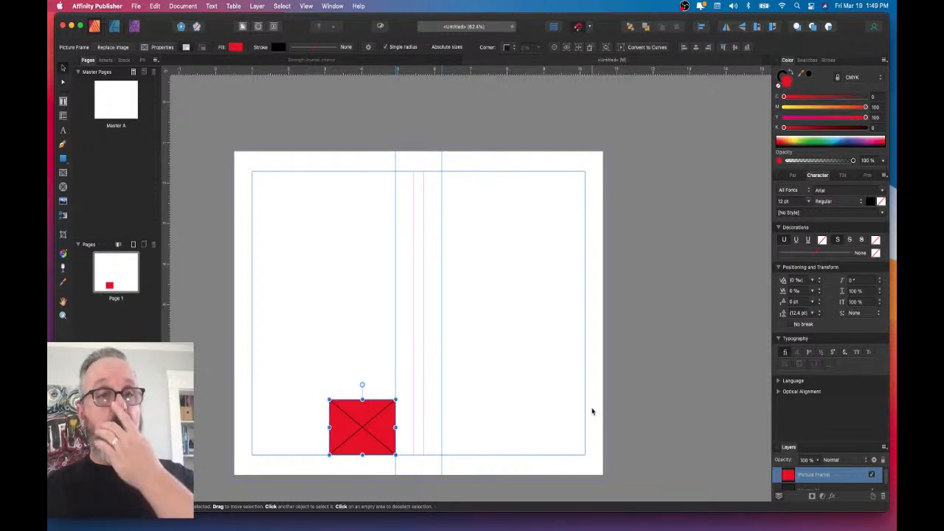
left_click(535, 357)
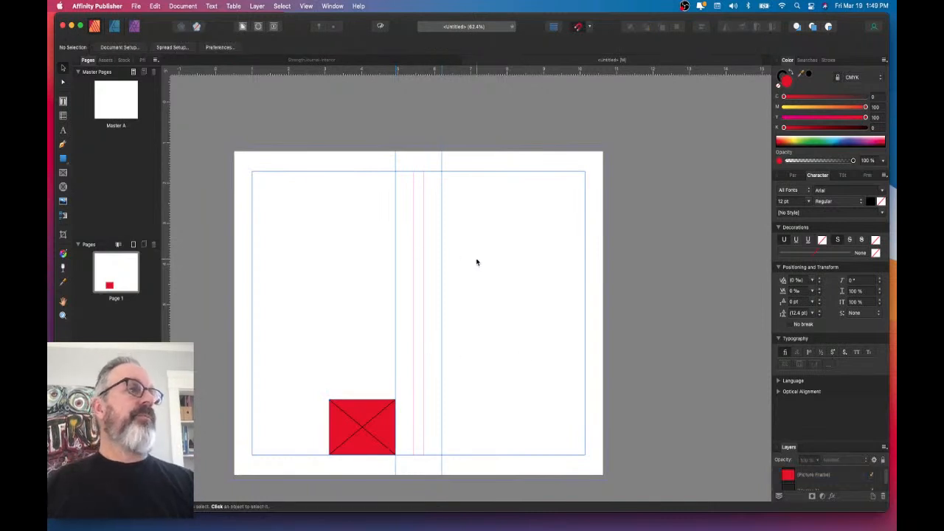
- Copy the title text frame from the StrengthJournal-Interior document into the cover document and place it on the front cover
left_click(329, 59)
scroll(464, 184, "up", 5)
left_click(459, 164)
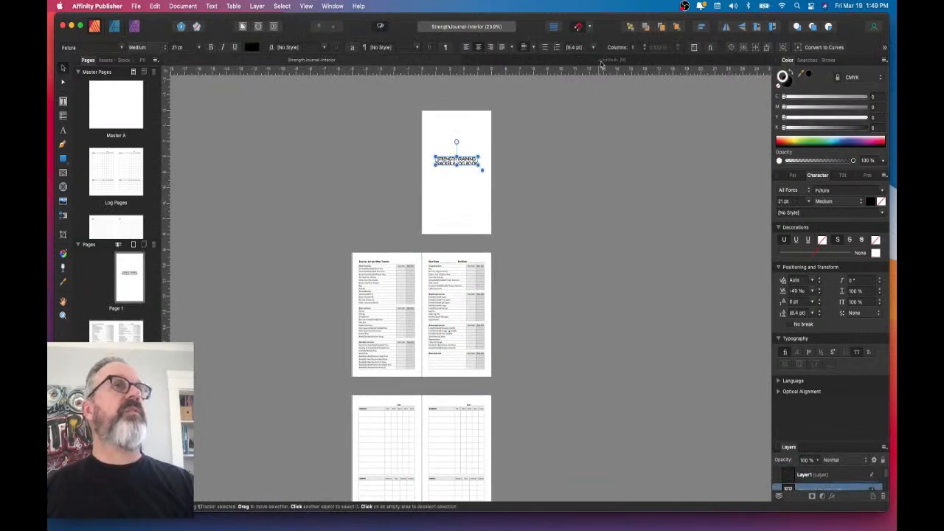
left_click(603, 61)
key("super+v")
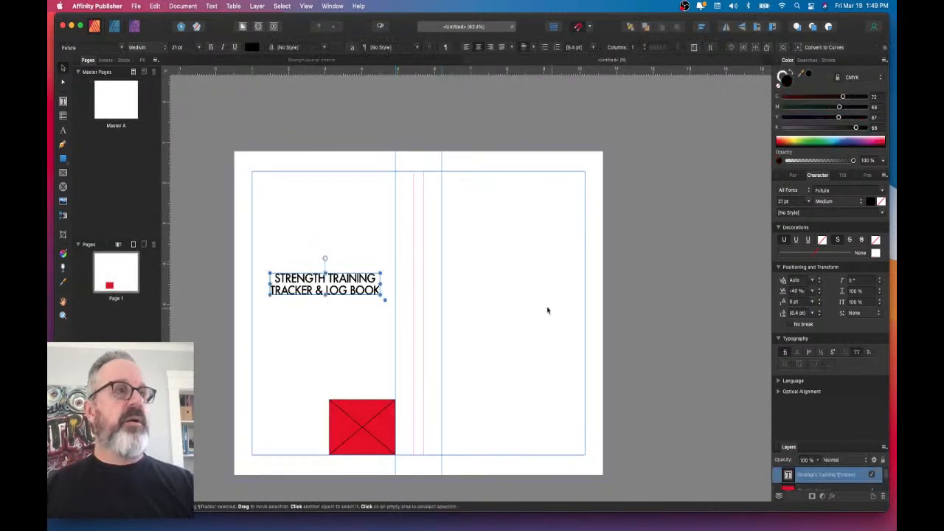
left_click_drag(333, 293, 529, 295)
scroll(487, 289, "up", 3)
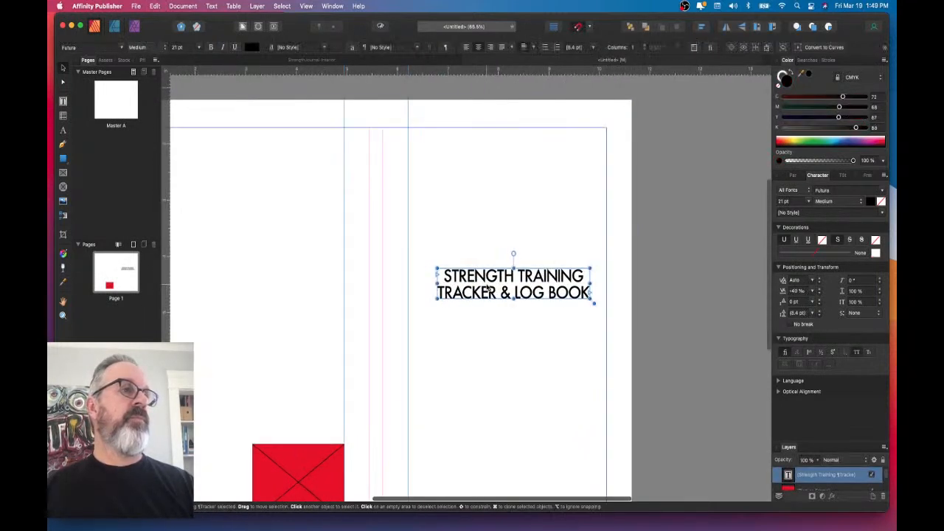
- Break the title line between STRENGTH and TRAINING and left-align all the title text
double_click(533, 273)
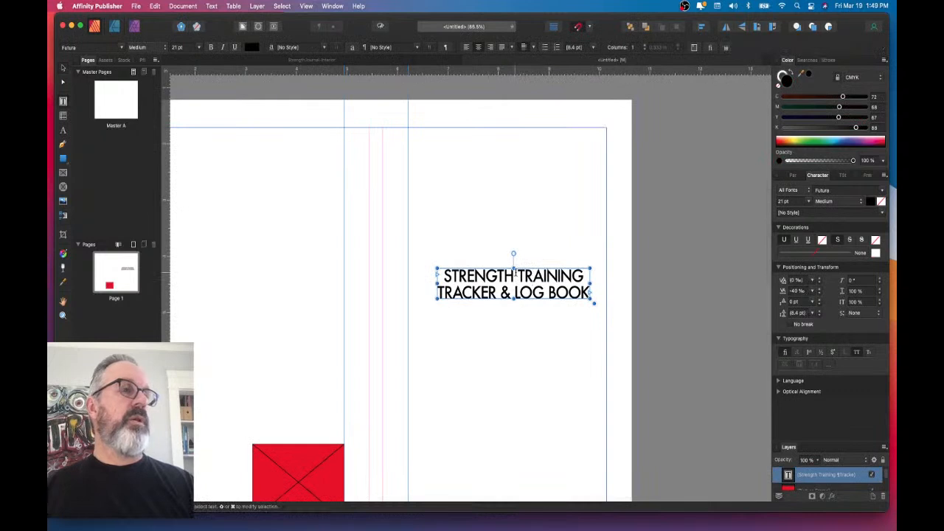
key("super+z")
key("super+z")
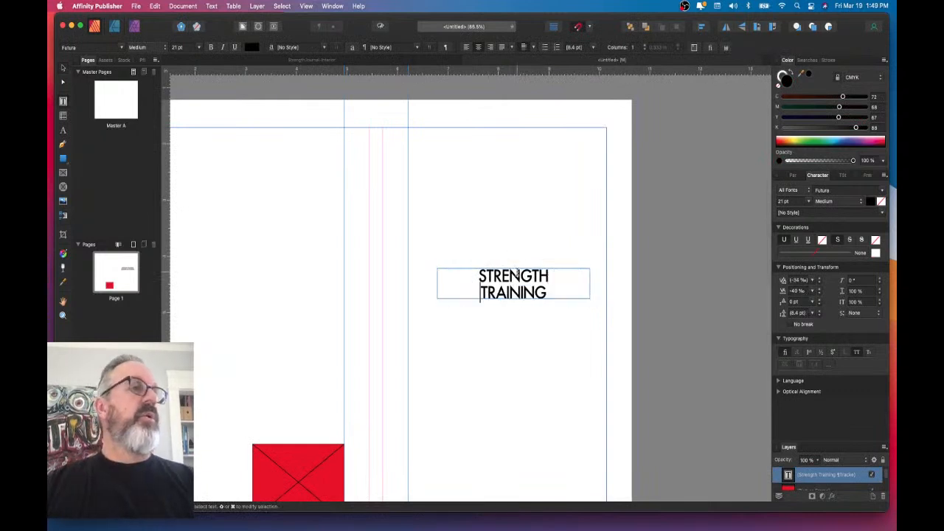
key("super+a")
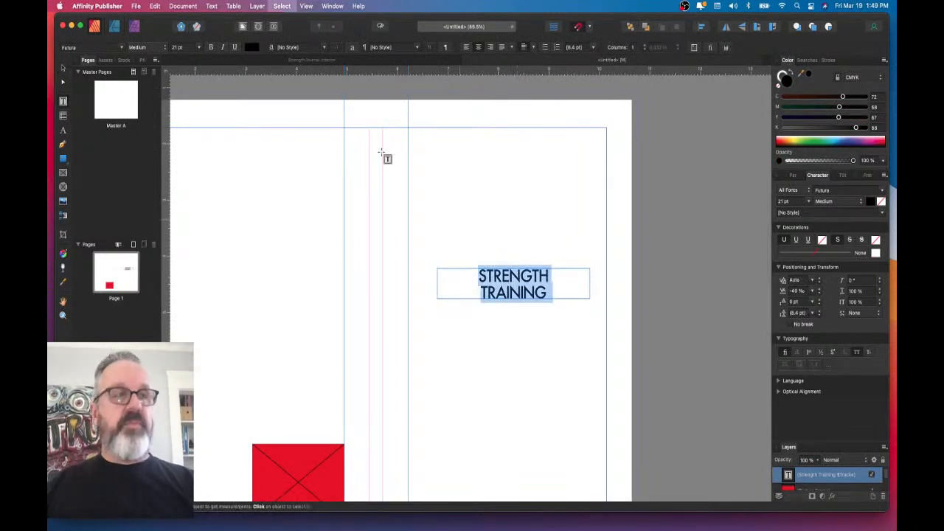
left_click(466, 46)
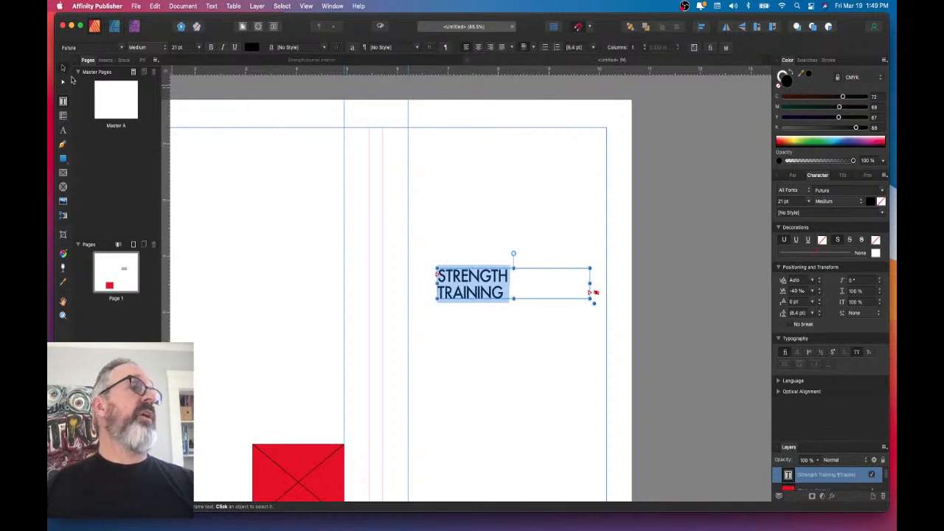
- Extend the title's text frame downward and break the last line so LOG BOOK starts a new line
left_click(63, 68)
left_click(409, 264)
left_click(501, 298)
left_click_drag(508, 299, 511, 468)
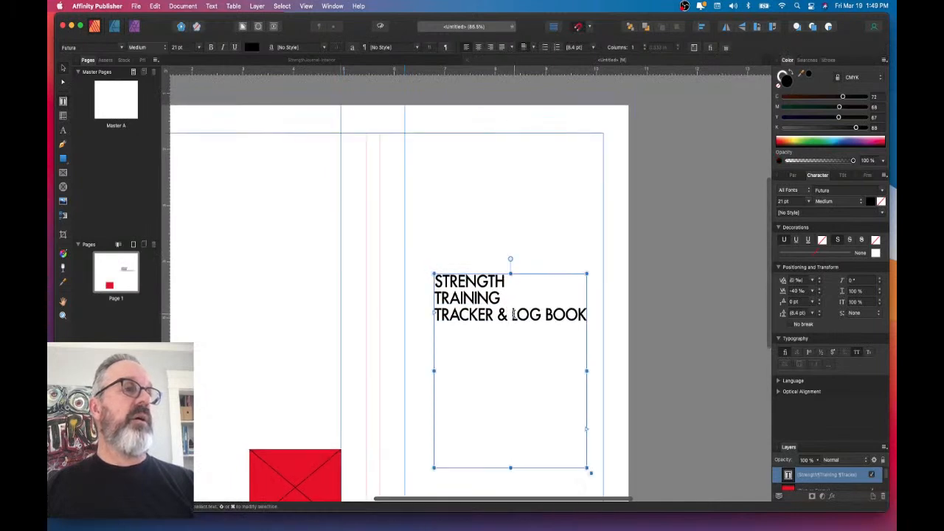
key("Escape")
key("Return")
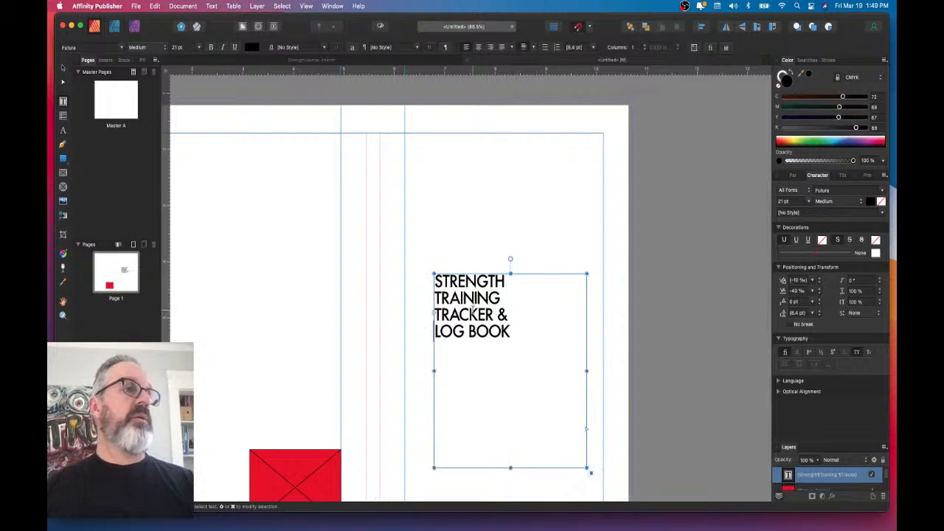
- Set the whole title in Futura Bold and loosen its tracking to 20‰
scroll(536, 308, "up", 3)
triple_click(467, 327)
key("super+a")
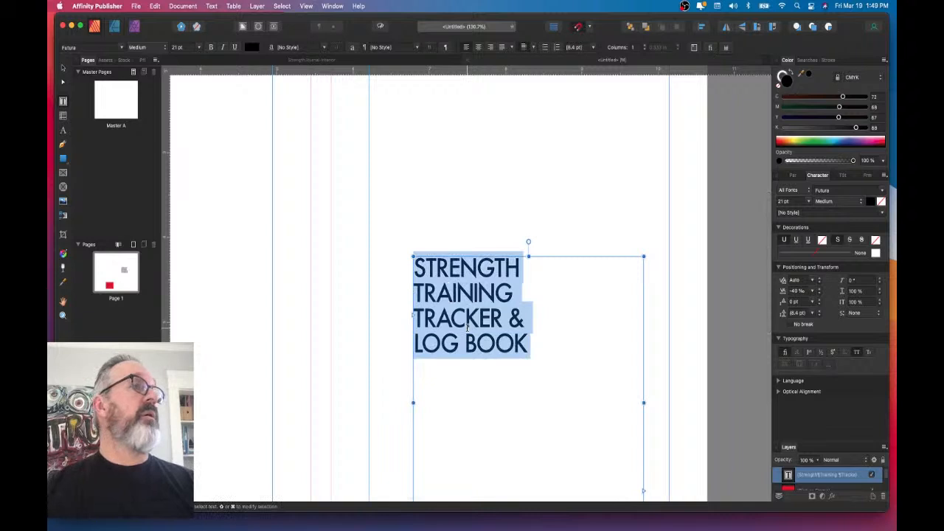
left_click(141, 47)
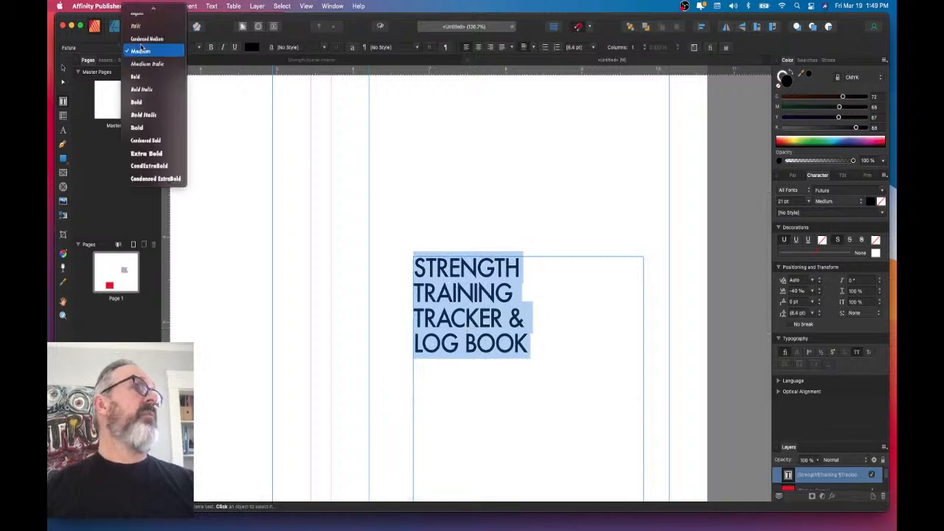
left_click(136, 127)
key("alt+Right")
key("alt+Right")
key("alt+Right")
key("alt+Right")
key("alt+Right")
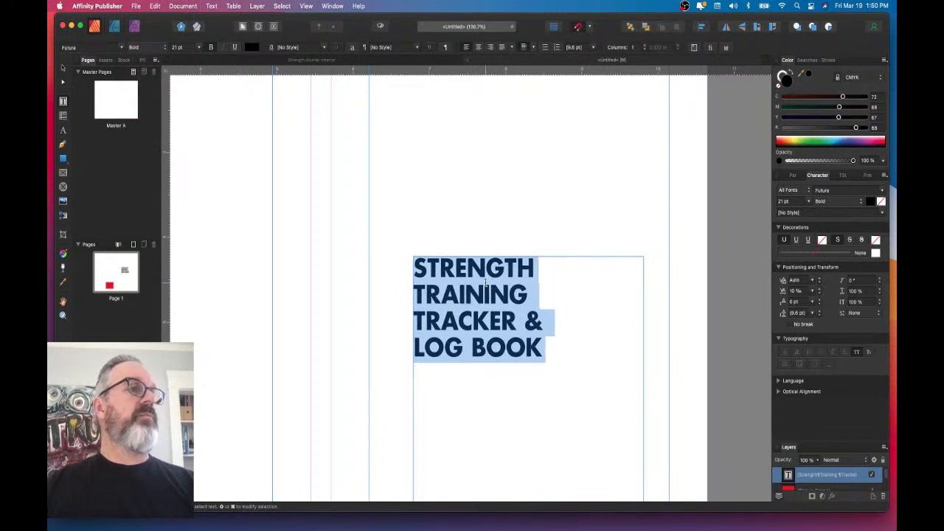
key("alt+Right")
key("Escape")
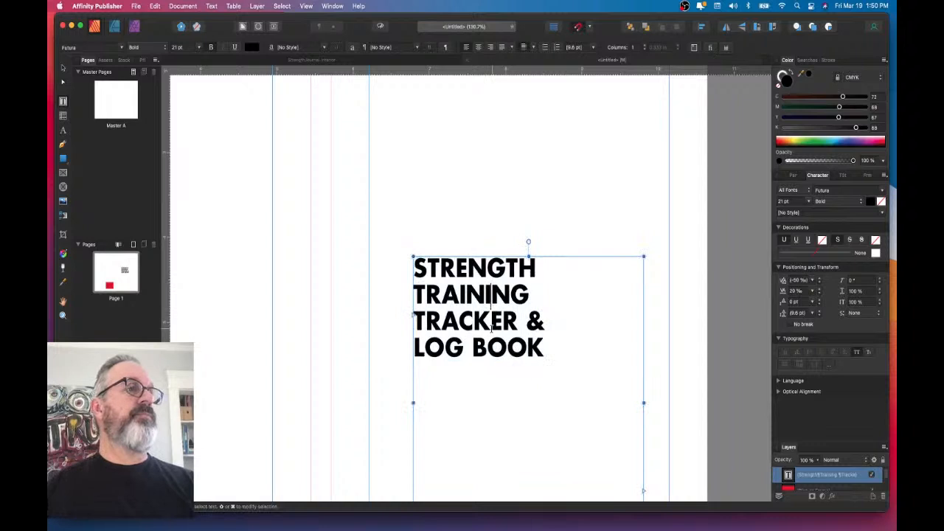
- Insert a space before TRAINING and widen the tracking of that space to 270‰
scroll(491, 310, "up", 3)
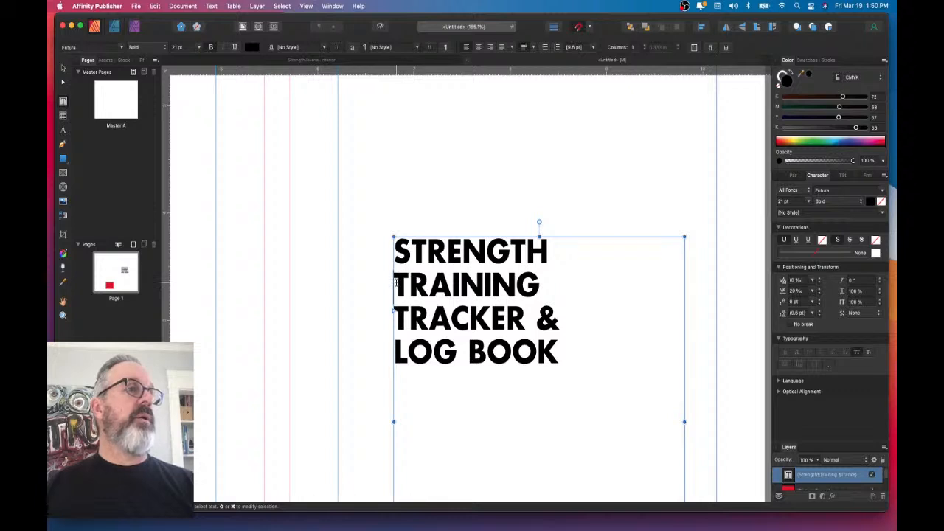
key("shift+Left")
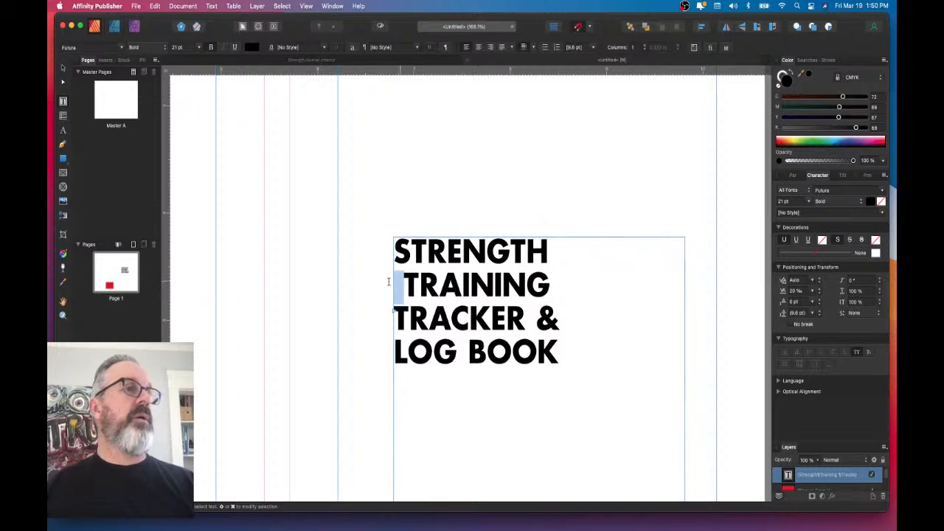
key("alt+Right")
key("alt+Right")
key("alt+Right")
key("alt+Right")
key("alt+Right")
key("alt+Right")
key("alt+Right")
key("alt+Right")
key("alt+Right")
key("alt+Right")
key("alt+Right")
key("alt+Right")
key("alt+Right")
key("alt+Right")
key("alt+Right")
key("alt+Left")
key("alt+Left")
key("alt+Left")
key("alt+Left")
key("alt+Left")
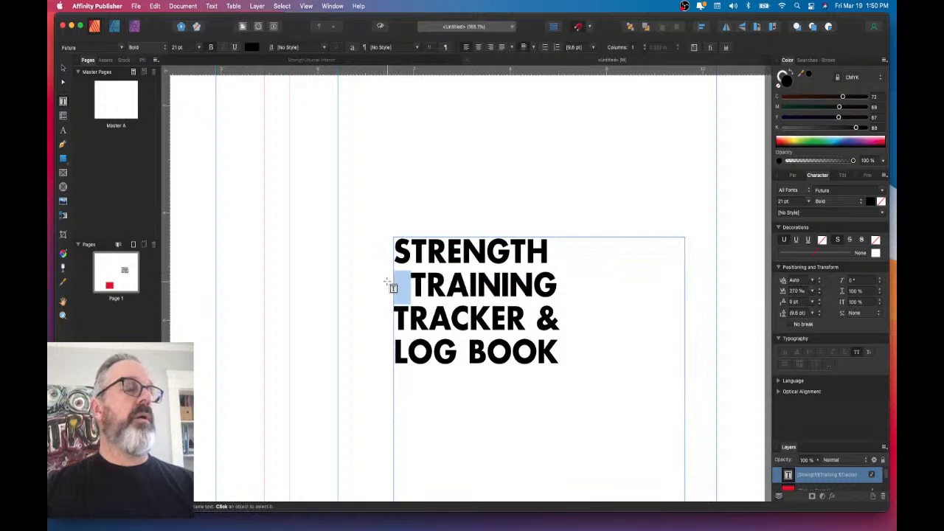
- Increase the tracking of the space before TRAINING to 350‰ so the word ends level with the ampersand line below
scroll(546, 317, "up", 5)
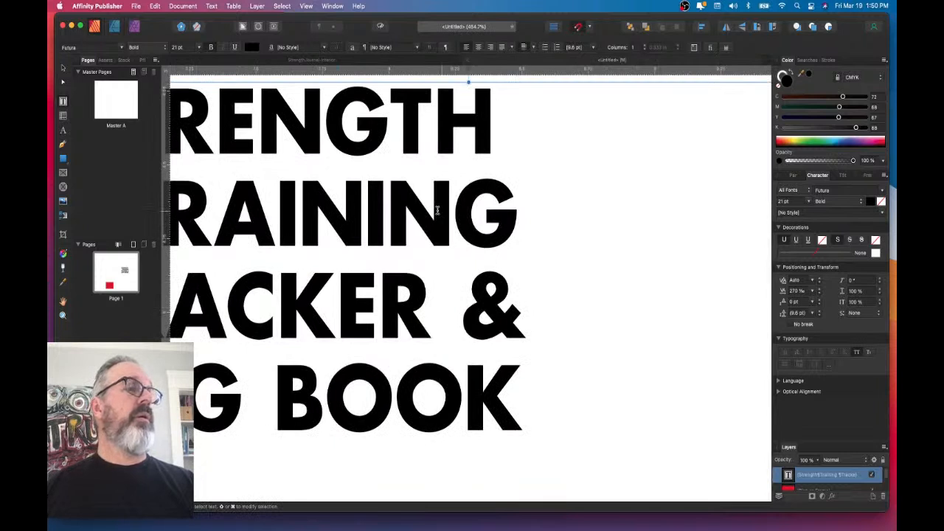
key("alt+Right")
key("alt+Right")
key("alt+Right")
key("alt+Right")
key("alt+Right")
key("alt+Right")
key("alt+Right")
key("alt+Right")
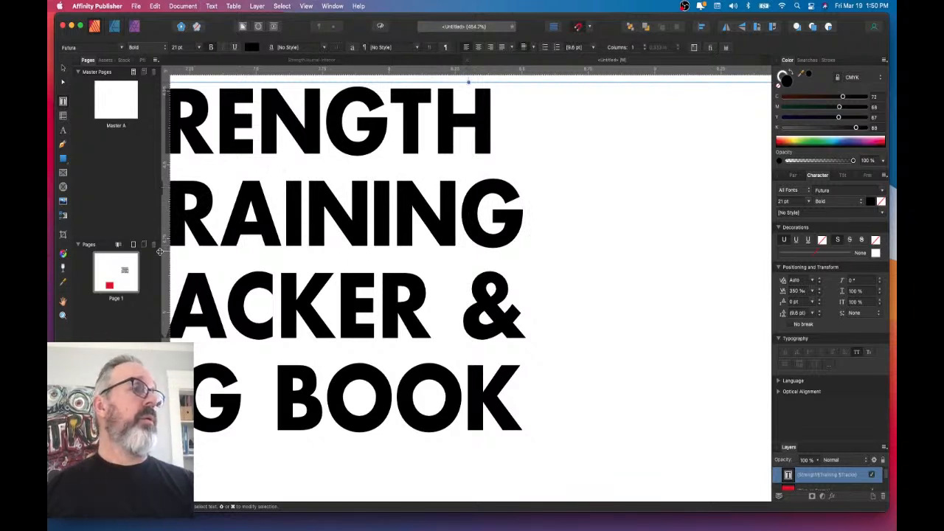
left_click_drag(166, 252, 518, 282)
key("Escape")
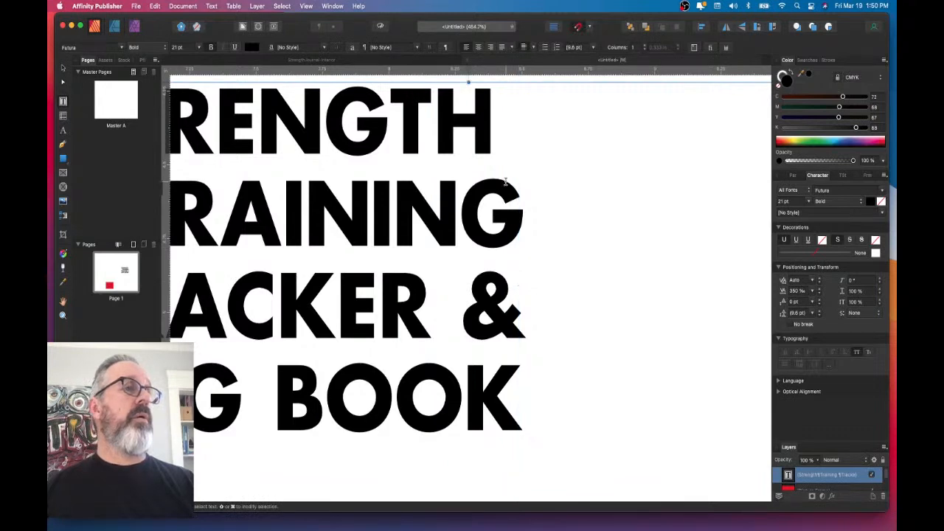
scroll(506, 206, "down", 6)
scroll(506, 209, "down", 2)
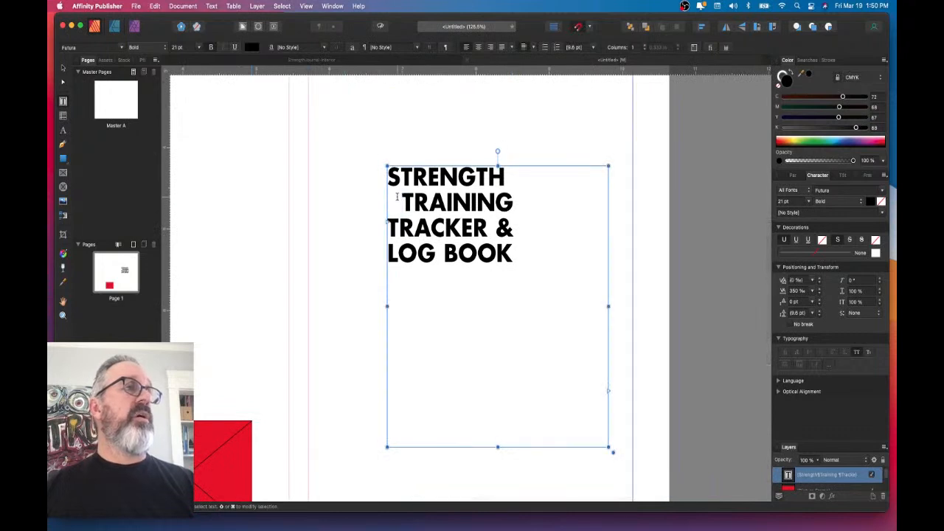
- Tighten the leading of the whole title by 2 pt and deselect the text
left_click(466, 207)
key("super+a")
key("alt+Up")
key("alt+Up")
scroll(467, 215, "up", 1)
key("Escape")
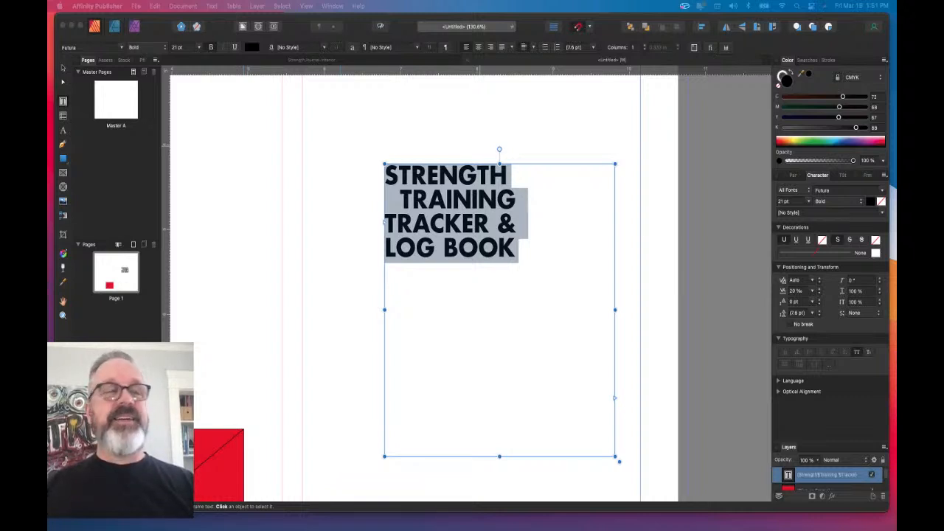
left_click(457, 221)
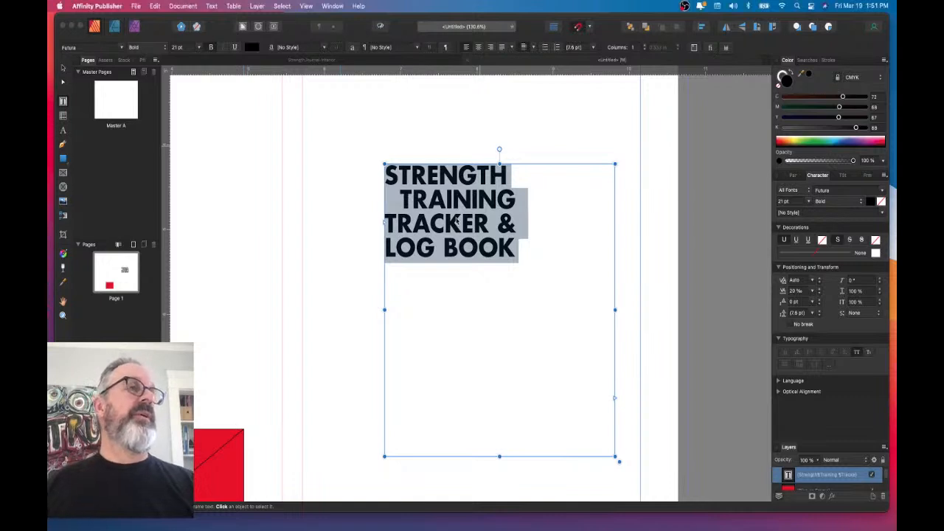
left_click(457, 221)
scroll(457, 223, "down", 3)
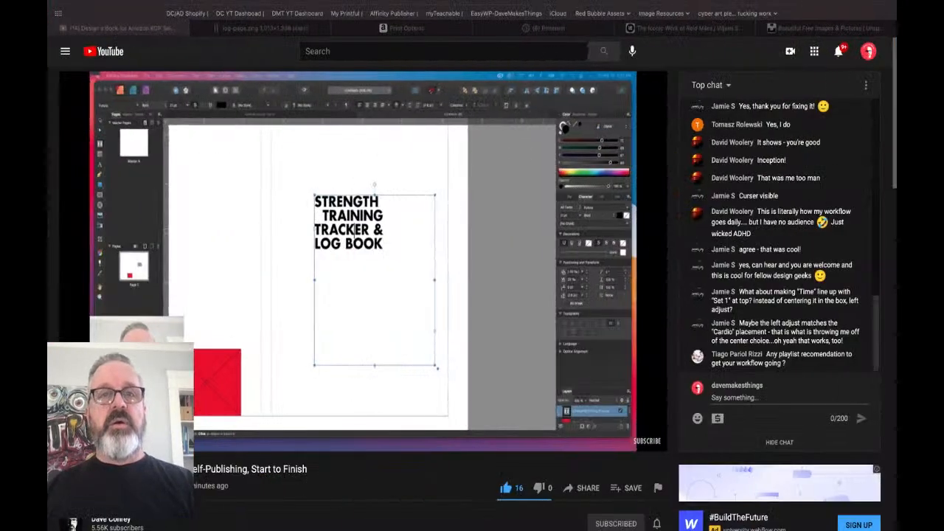
- Switch to the browser and look through the Pinterest results for Blue Note record covers as layout inspiration
key("super+t")
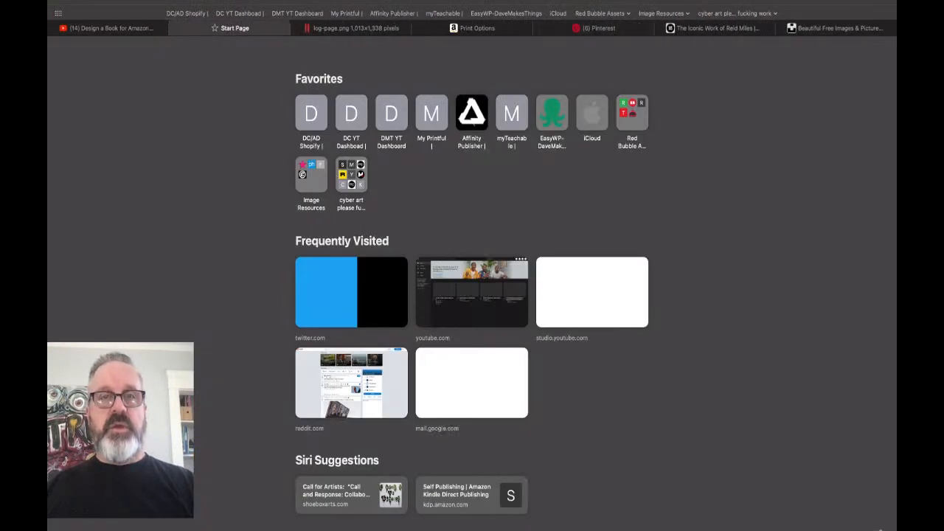
key("super+w")
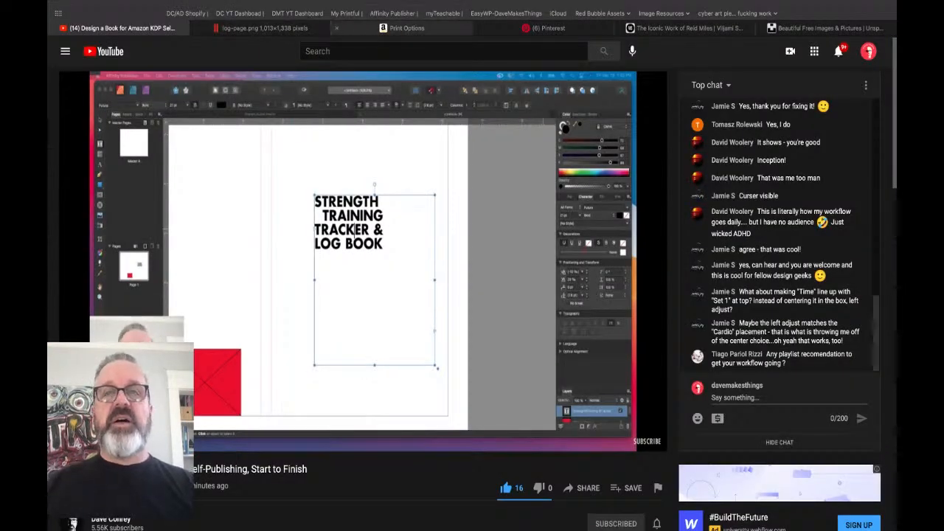
left_click(548, 28)
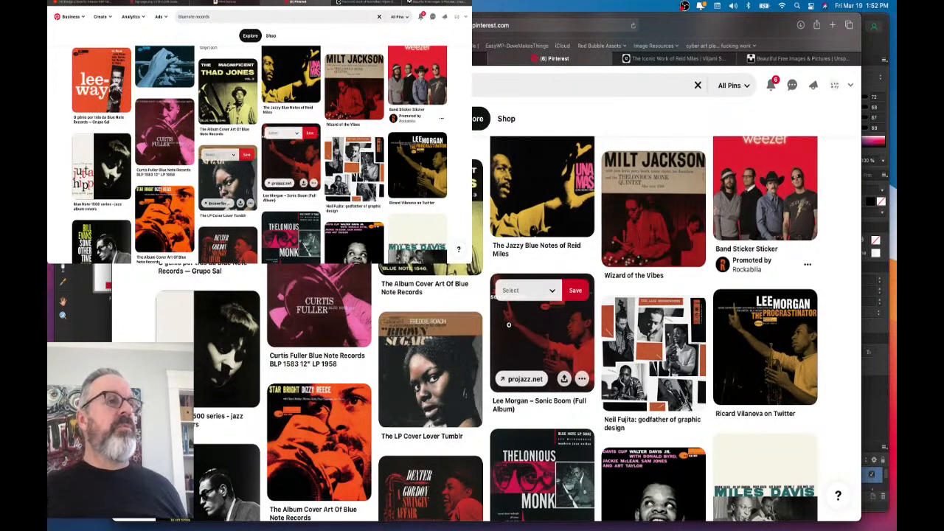
scroll(812, 341, "down", 3)
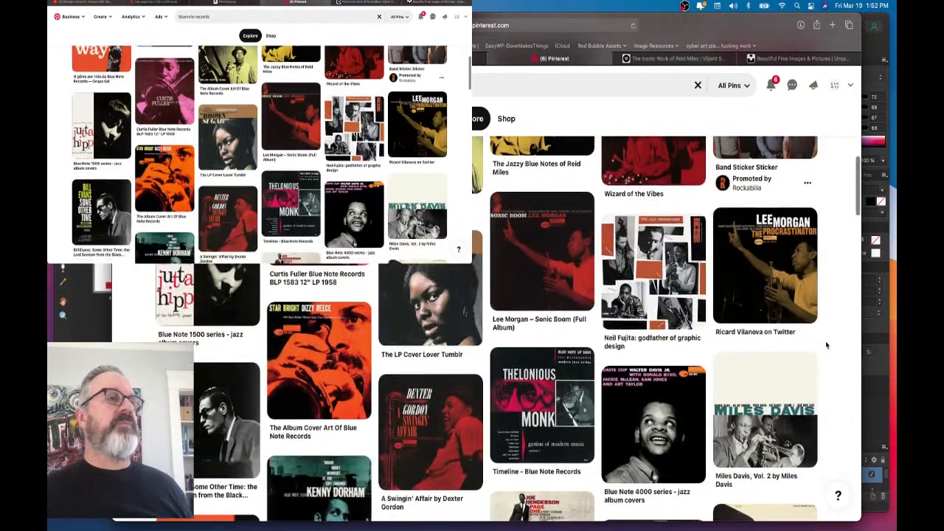
- Look over the remaining Pinterest results and the viljamis.com page on Reid Miles' iconic work for Blue Note cover layout ideas
scroll(442, 331, "down", 10)
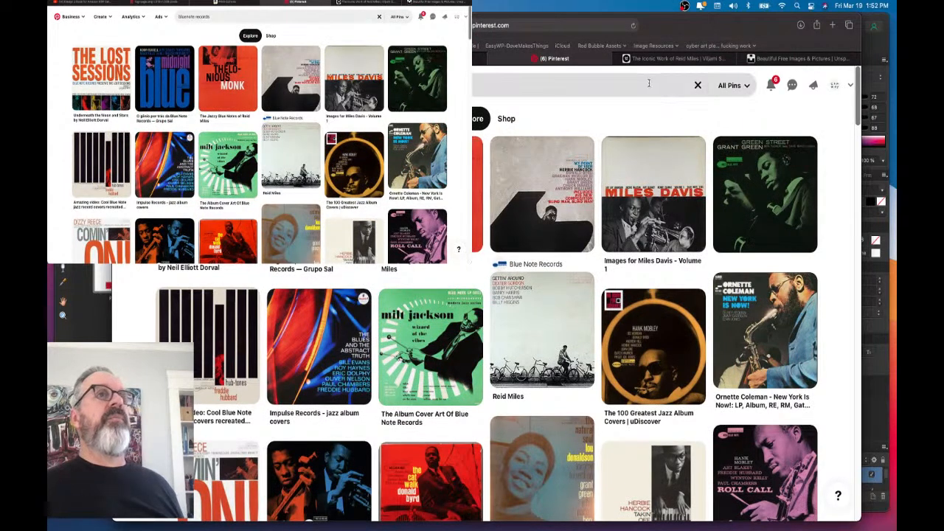
left_click(673, 58)
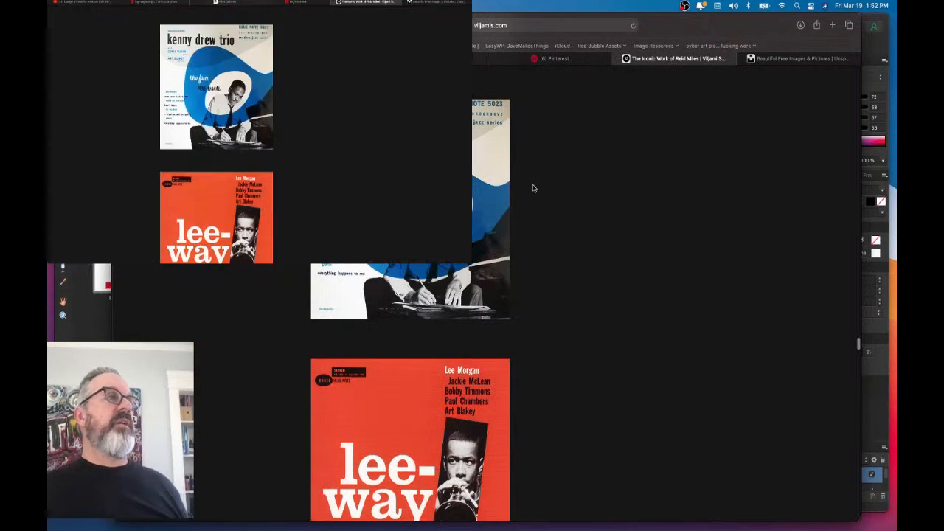
scroll(533, 188, "down", 15)
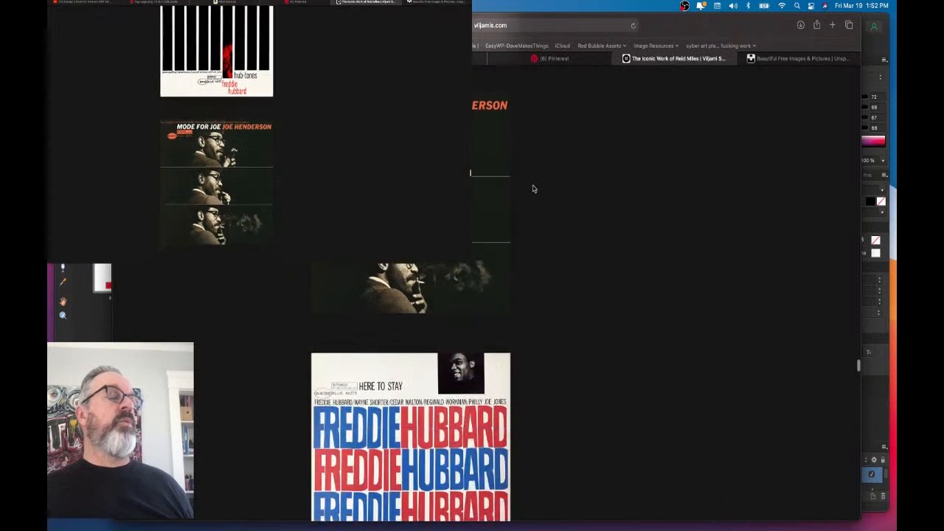
scroll(534, 189, "down", 15)
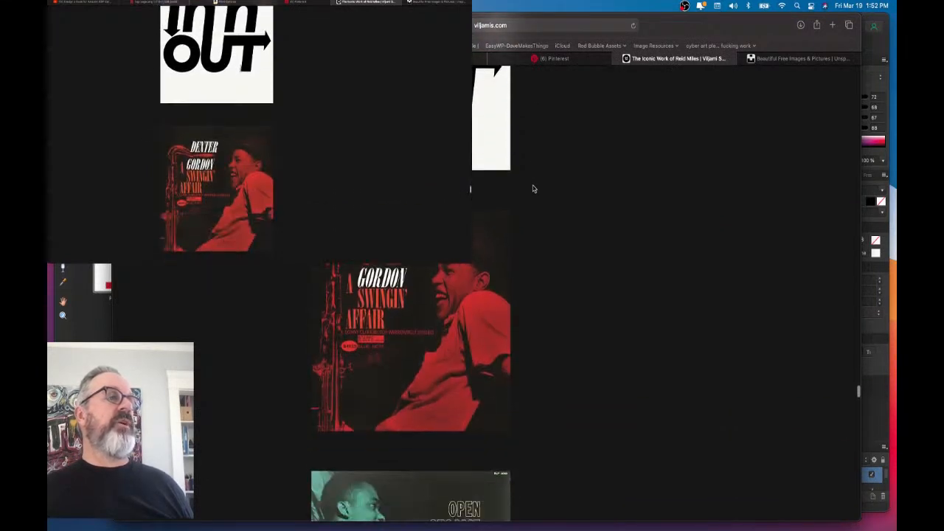
scroll(533, 189, "down", 15)
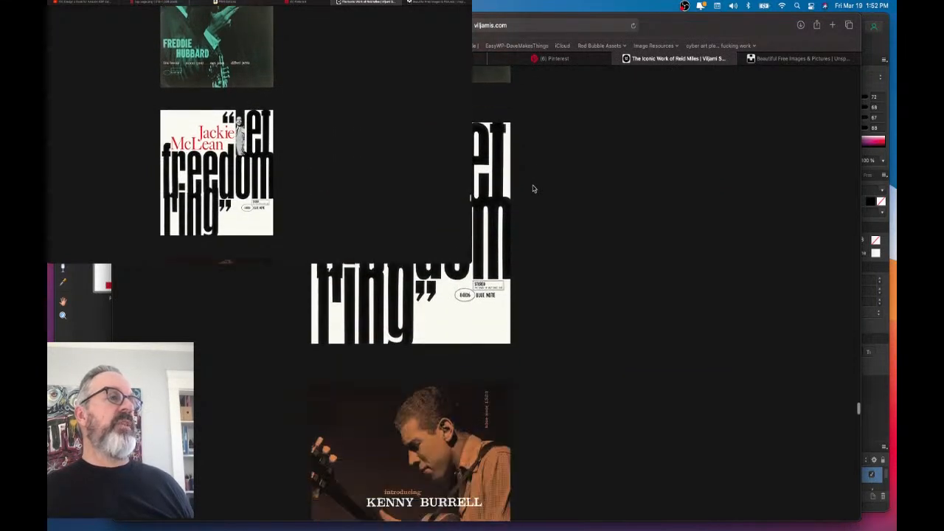
scroll(533, 189, "down", 15)
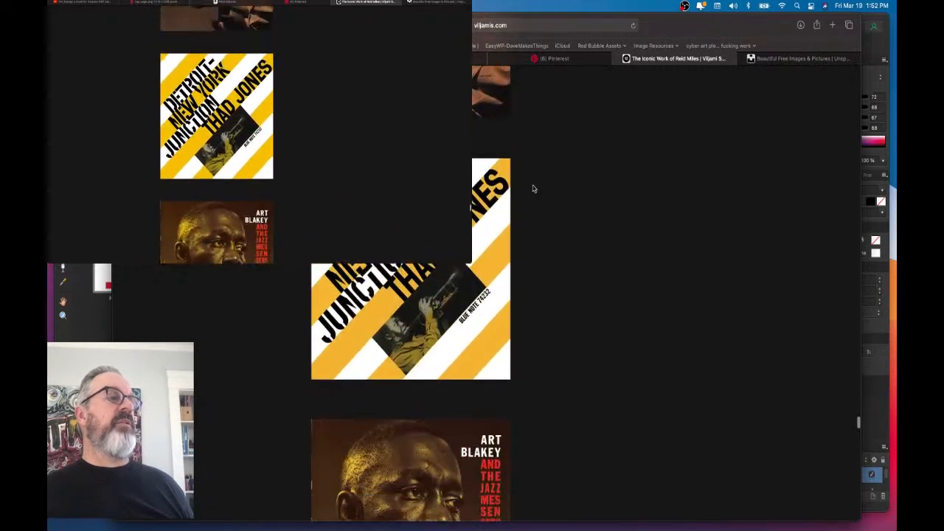
scroll(534, 189, "down", 8)
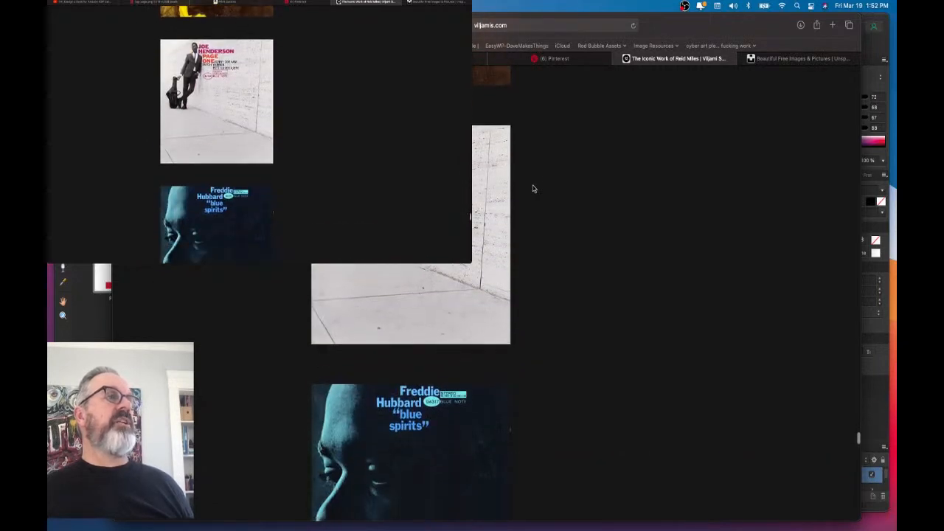
scroll(531, 185, "down", 5)
scroll(385, 296, "up", 10)
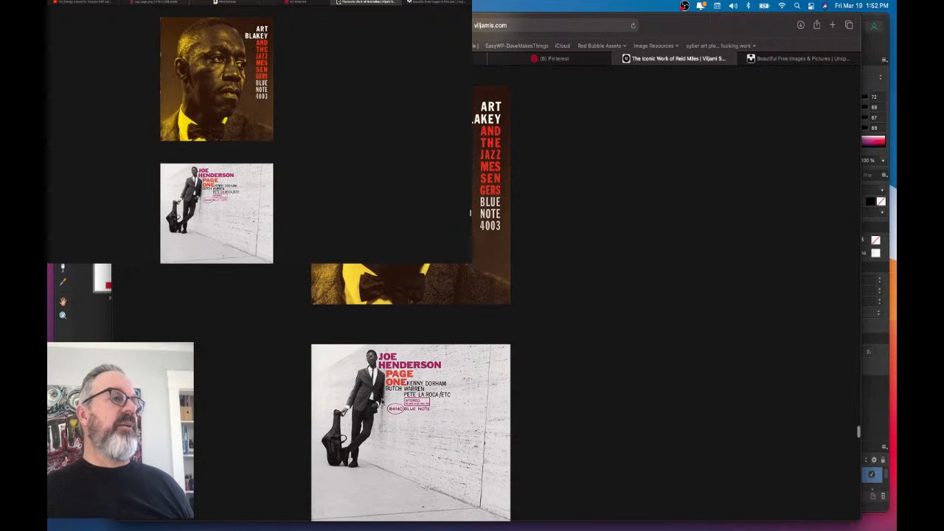
scroll(405, 380, "down", 4)
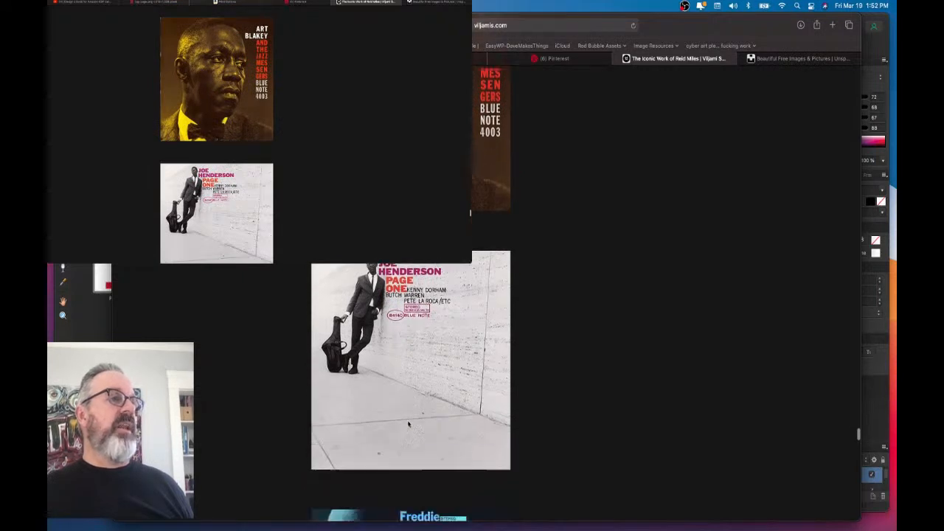
scroll(403, 388, "down", 3)
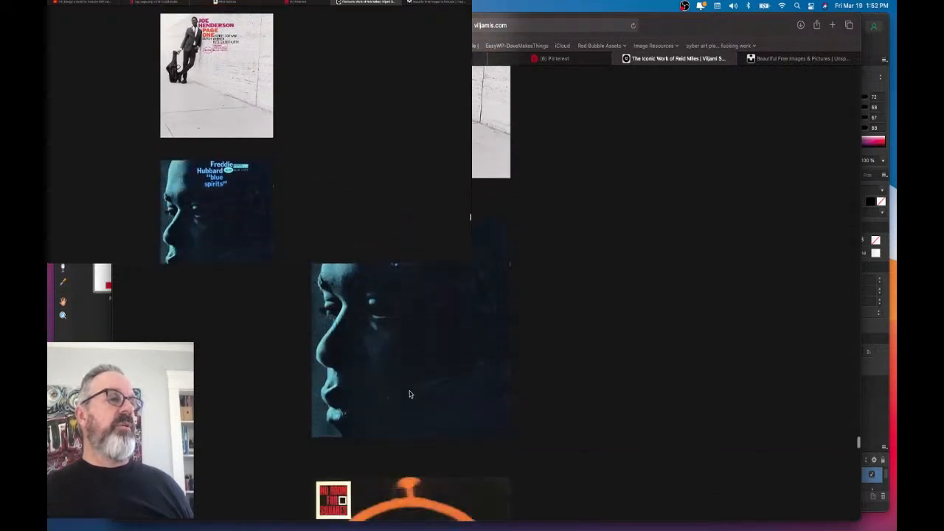
scroll(410, 395, "down", 5)
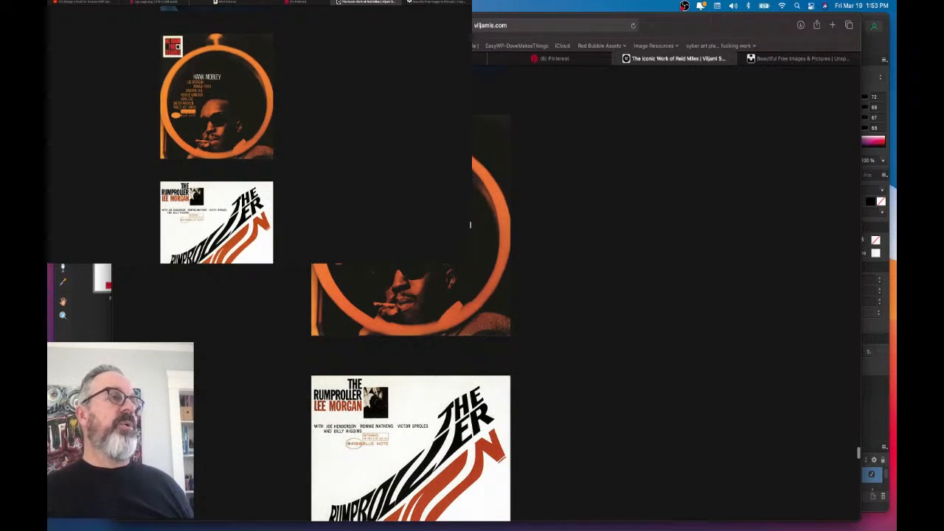
scroll(380, 282, "down", 5)
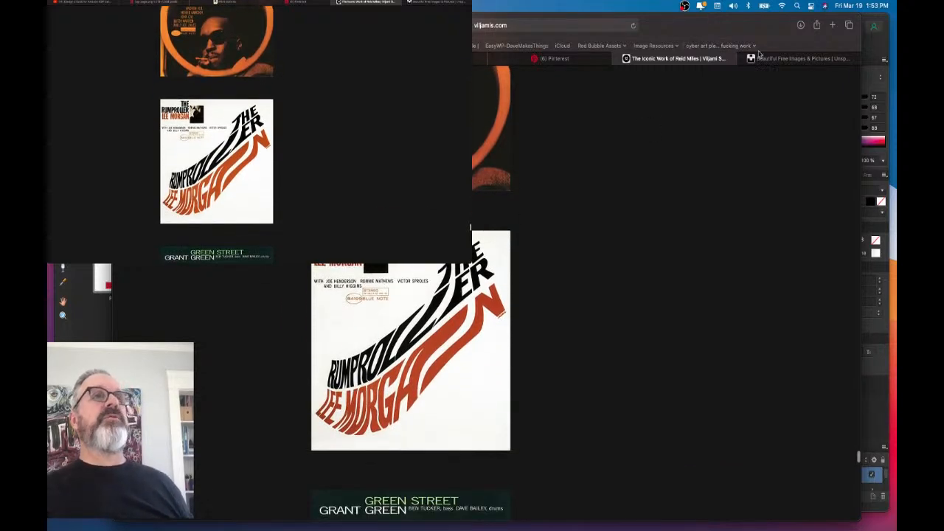
- Search Unsplash for "weight training" and look through the photos for a possible front-cover picture
left_click(787, 59)
left_click(517, 80)
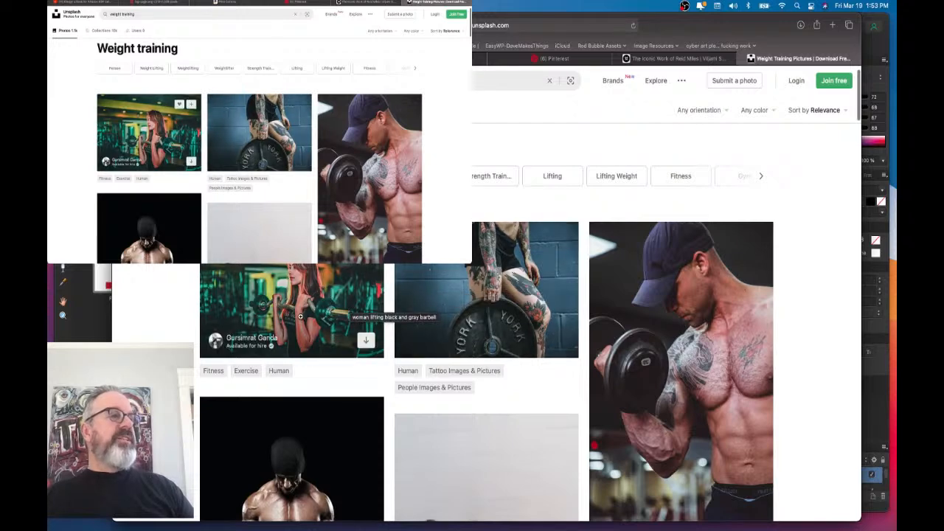
scroll(321, 326, "down", 5)
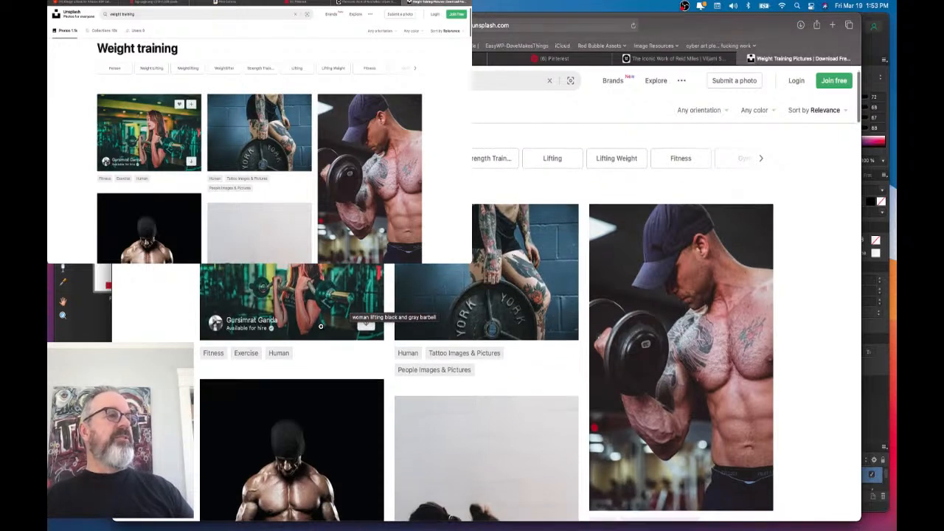
scroll(753, 352, "down", 3)
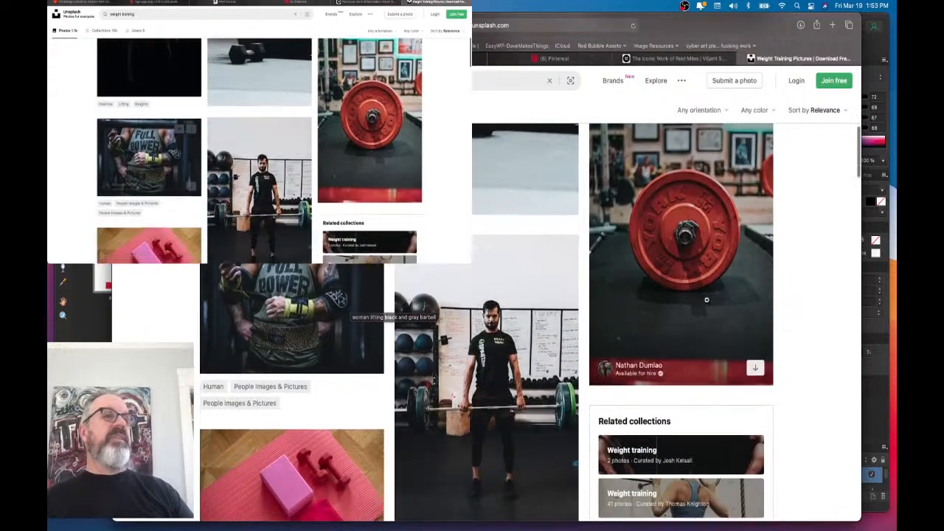
scroll(855, 306, "down", 3)
scroll(855, 306, "down", 5)
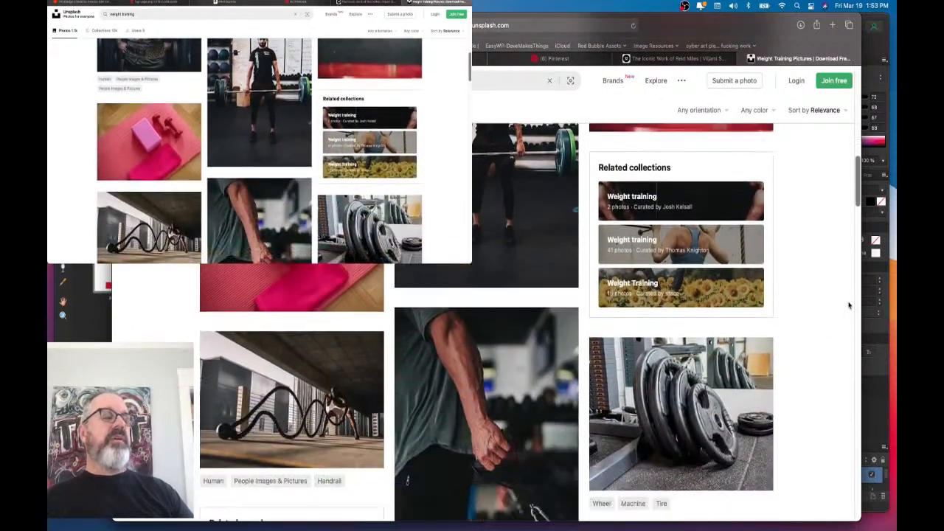
- Browse the Unsplash photo results for "weight training" to find a suitable image for the design
scroll(849, 306, "down", 6)
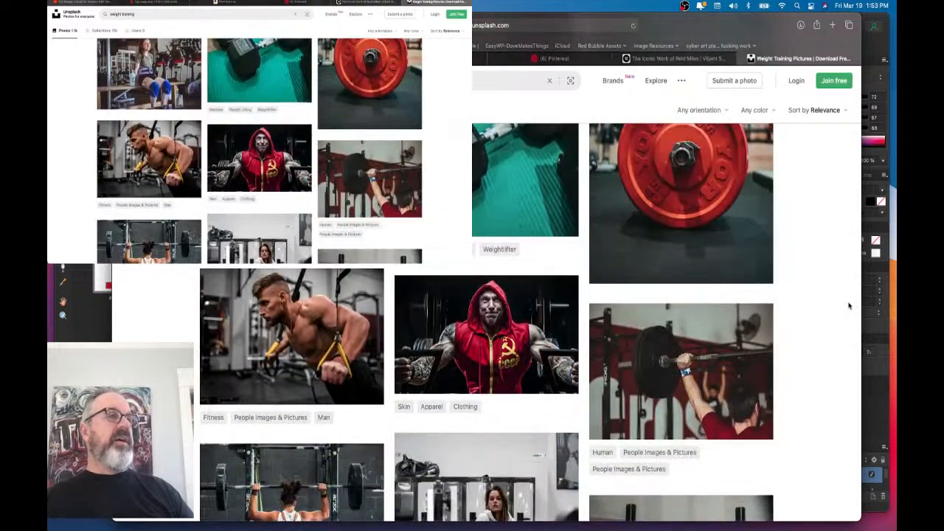
scroll(849, 306, "down", 3)
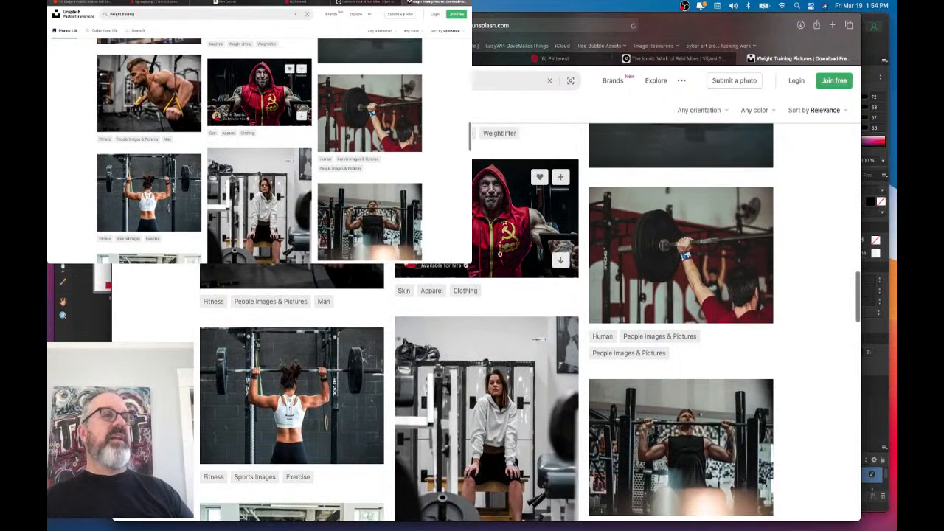
scroll(778, 266, "down", 5)
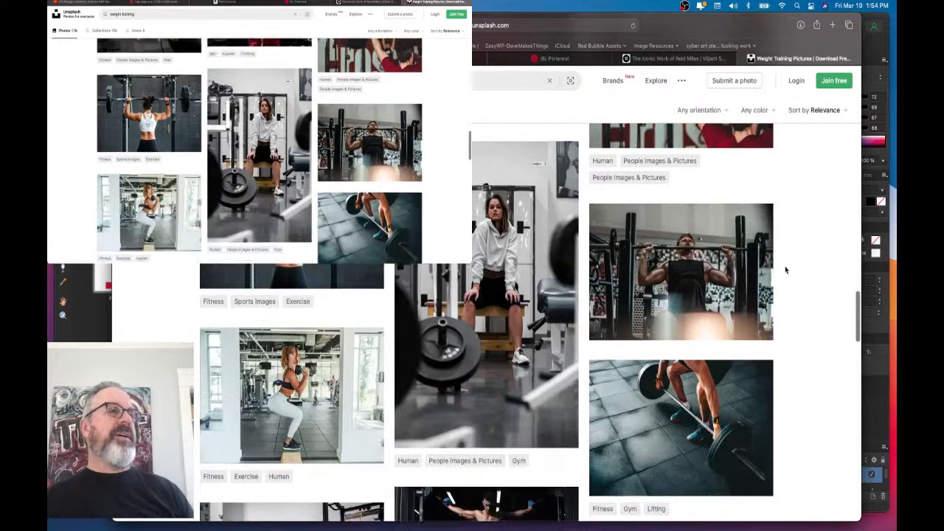
scroll(786, 270, "down", 7)
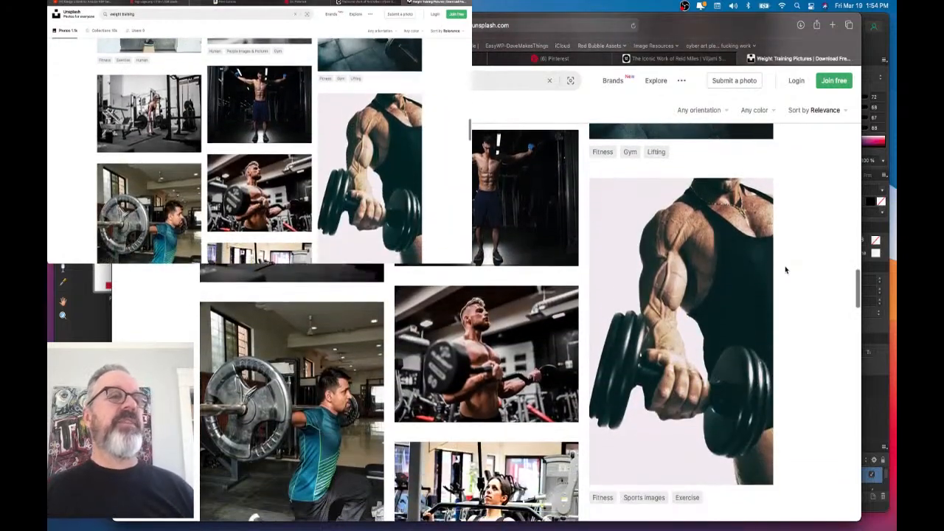
scroll(786, 270, "down", 4)
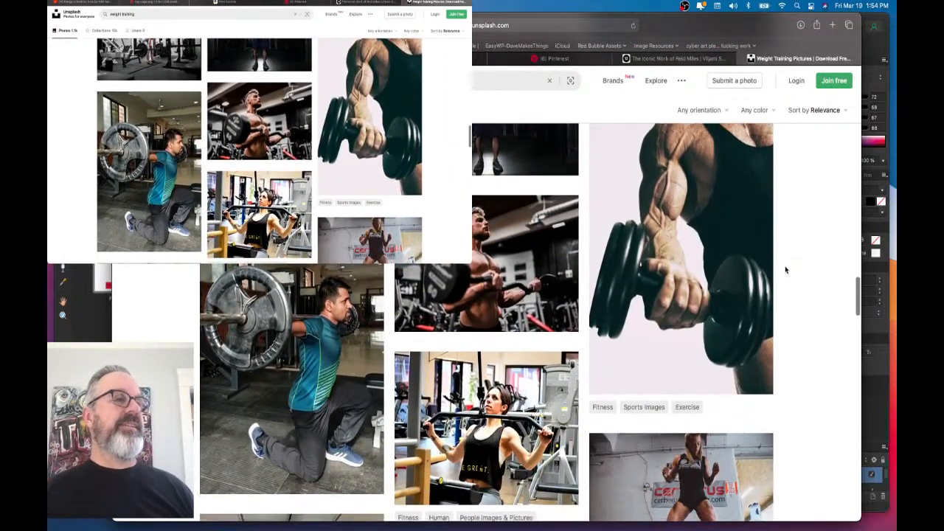
scroll(785, 270, "down", 6)
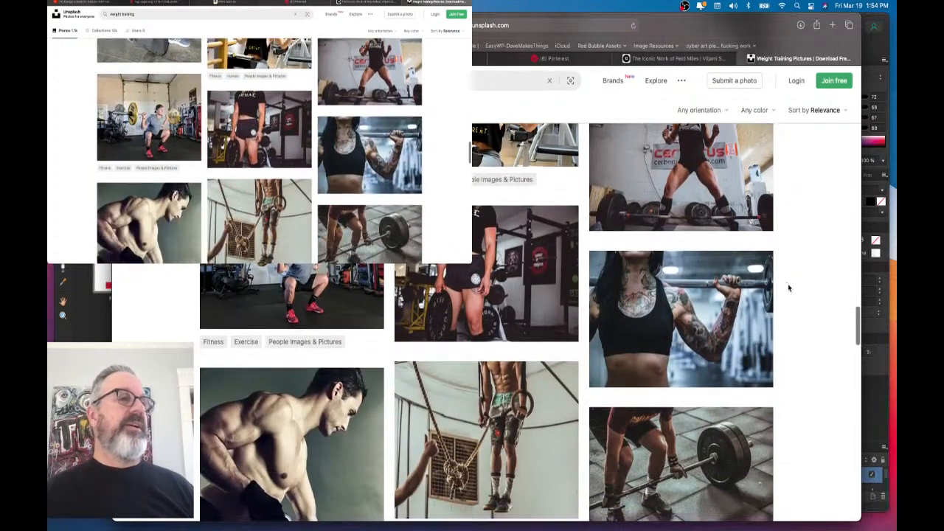
scroll(793, 297, "down", 5)
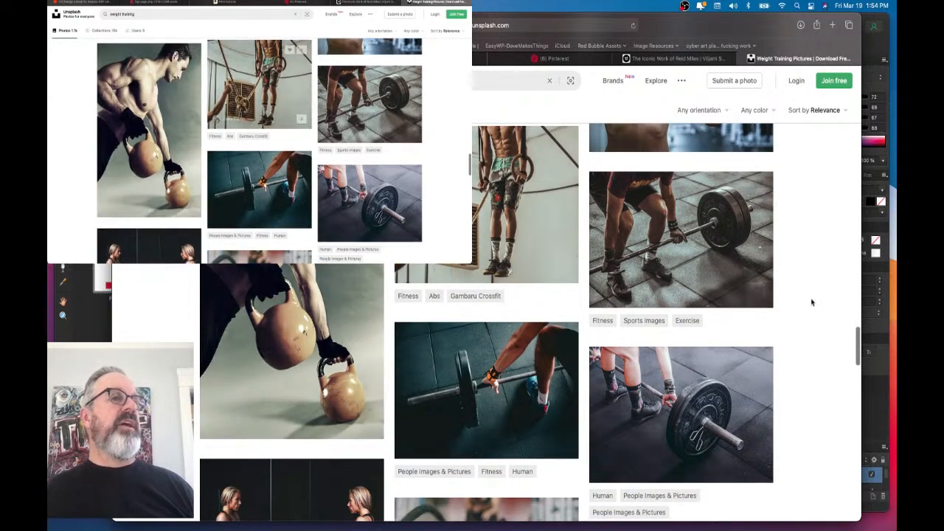
scroll(799, 312, "down", 4)
scroll(799, 312, "down", 7)
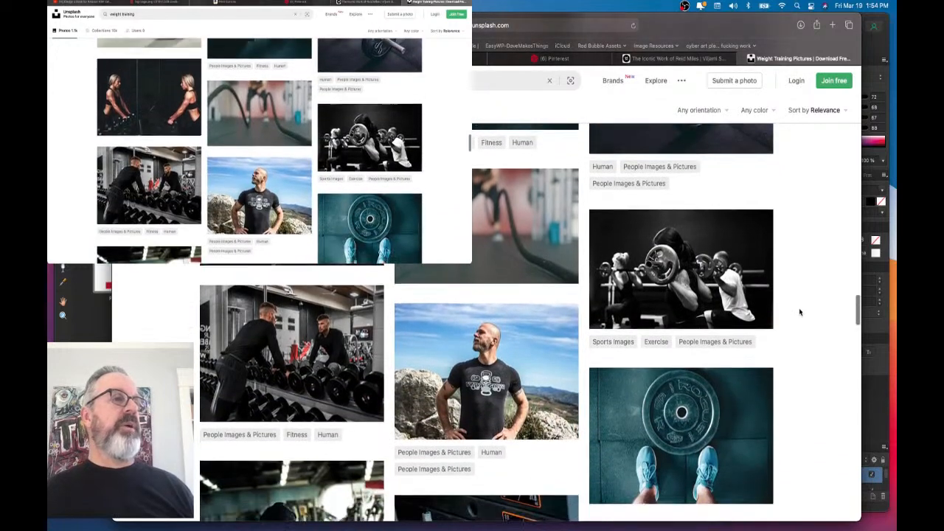
scroll(800, 312, "up", 3)
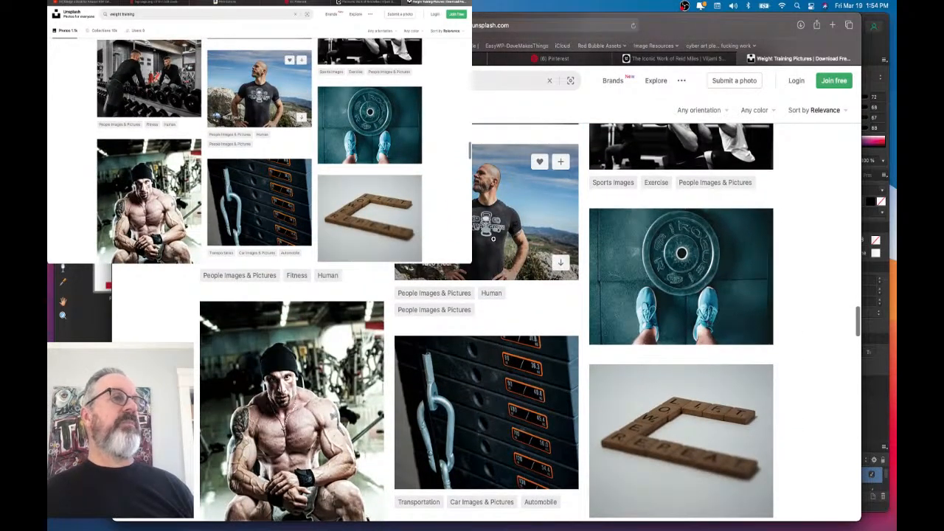
scroll(315, 351, "down", 15)
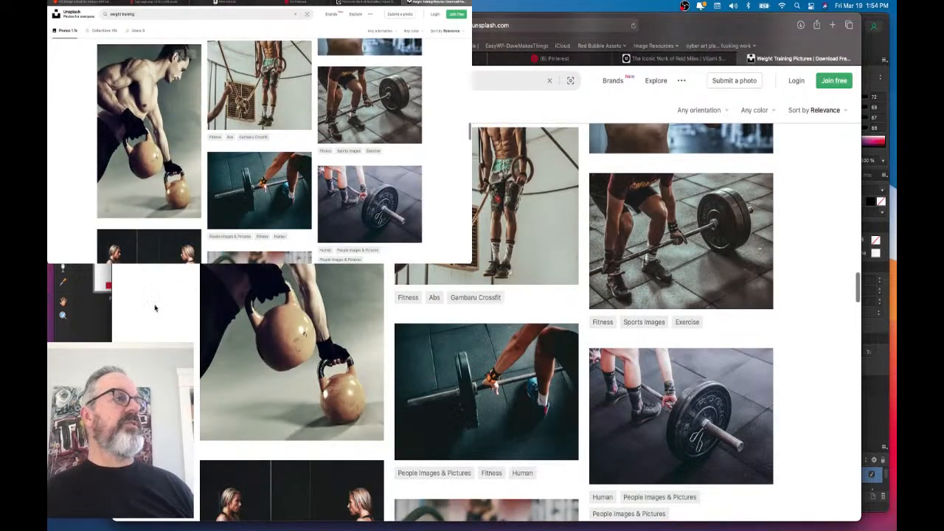
scroll(326, 310, "up", 15)
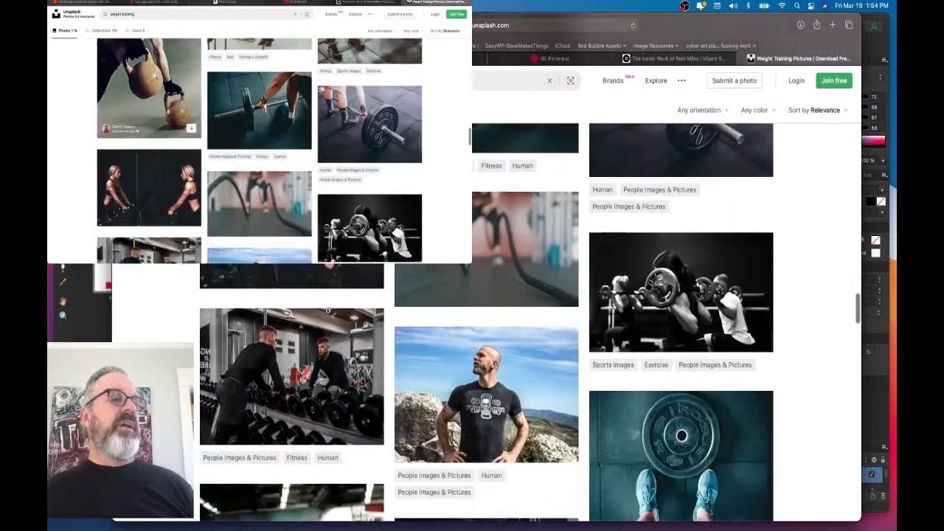
scroll(761, 291, "down", 10)
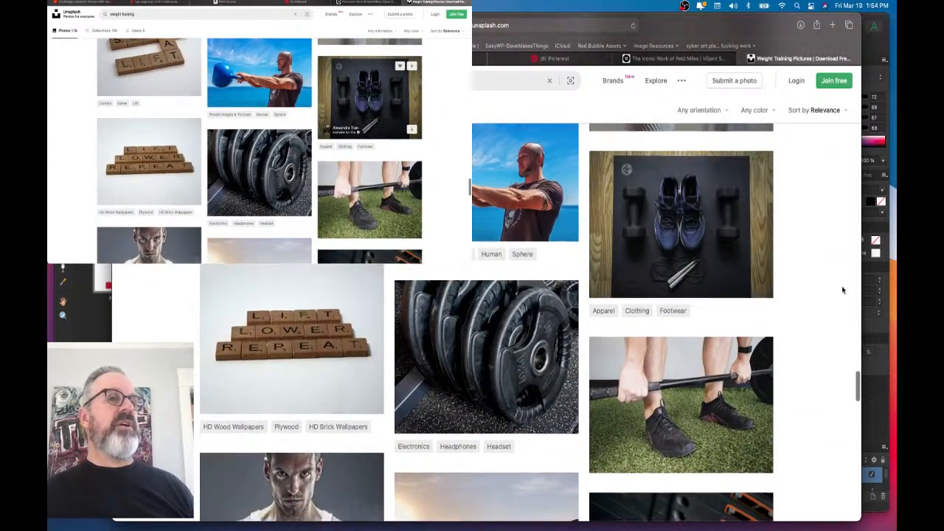
scroll(843, 290, "down", 10)
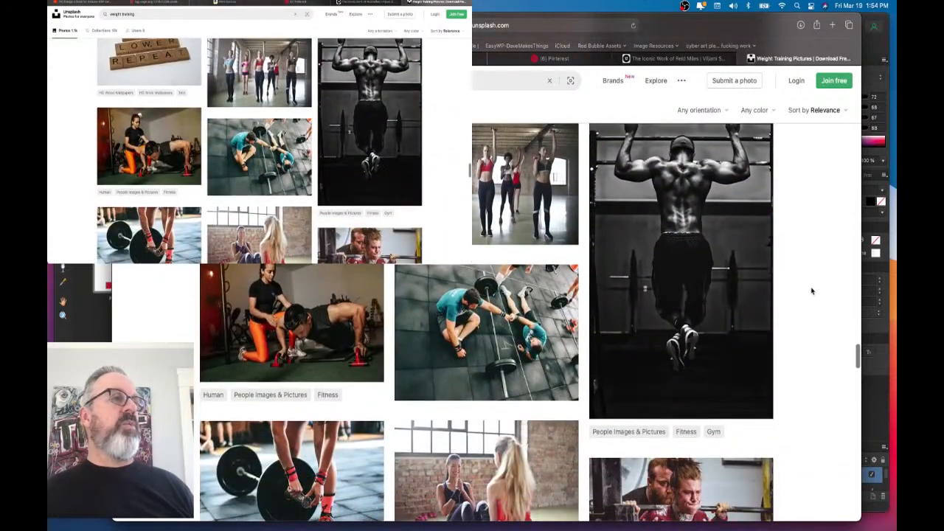
scroll(818, 284, "down", 5)
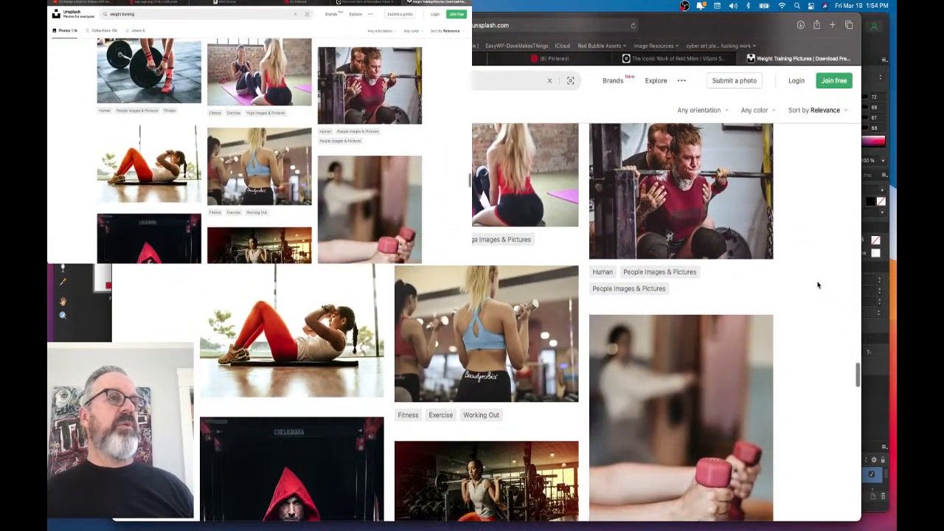
scroll(817, 285, "down", 1)
scroll(817, 285, "down", 10)
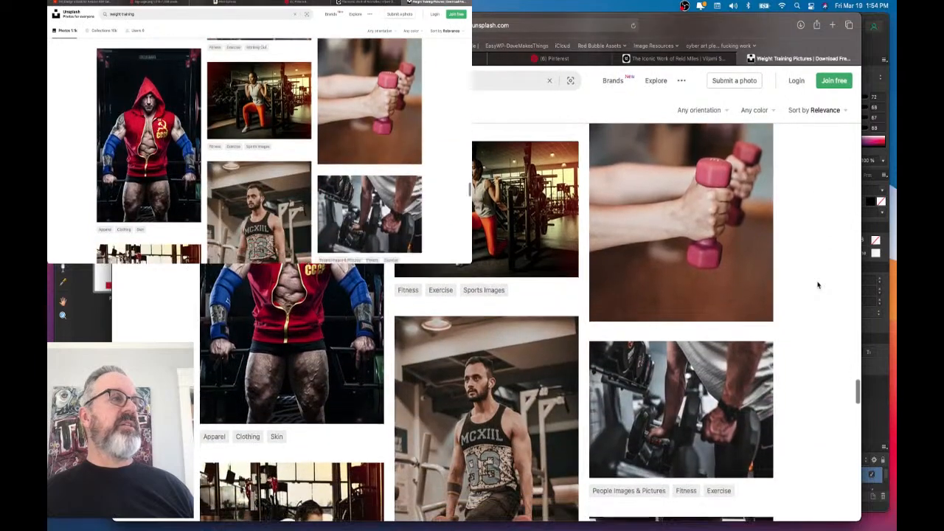
scroll(817, 284, "down", 15)
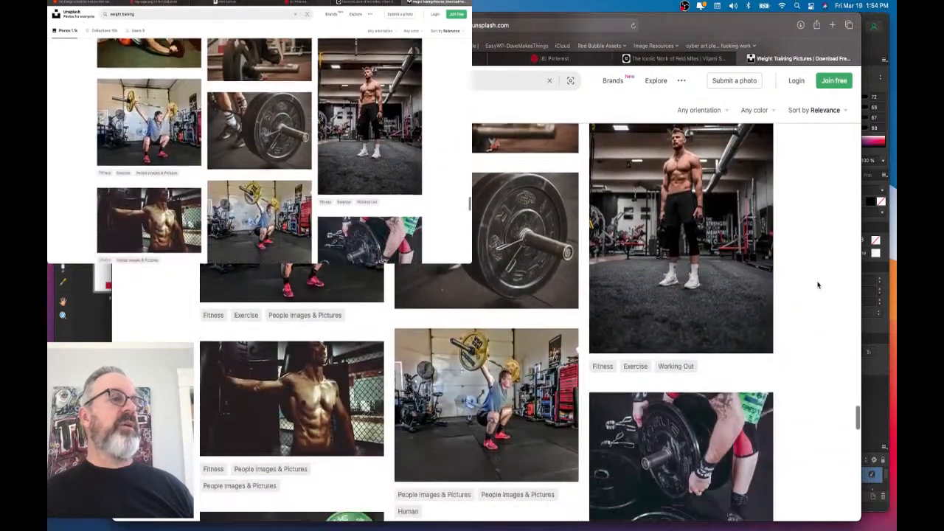
scroll(817, 285, "down", 10)
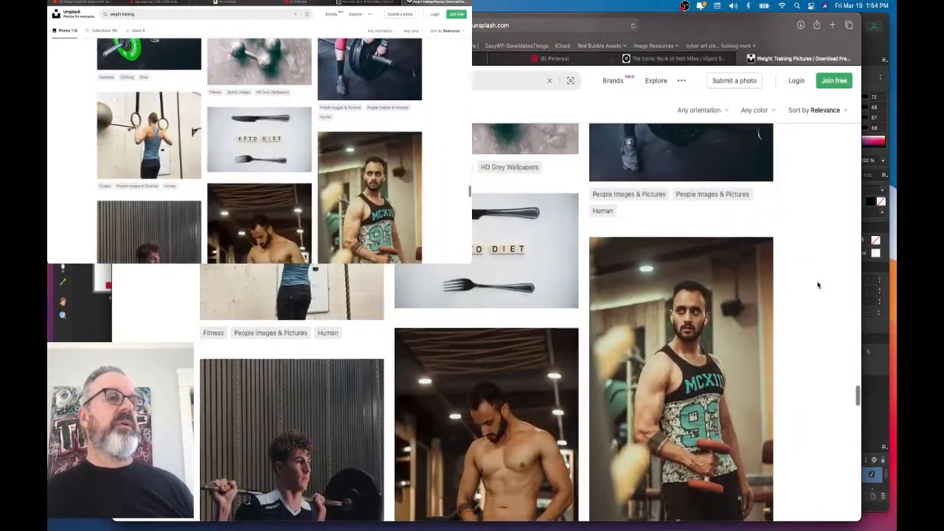
scroll(817, 285, "down", 10)
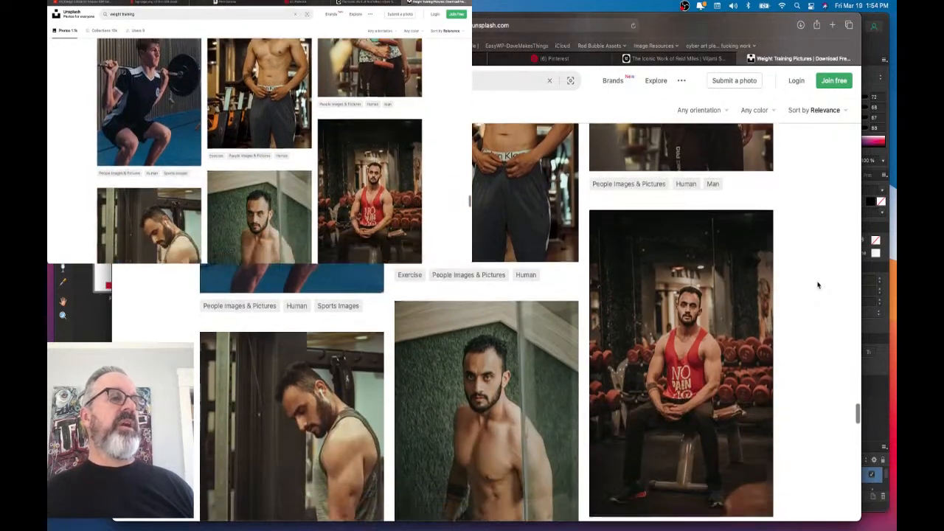
scroll(818, 285, "down", 5)
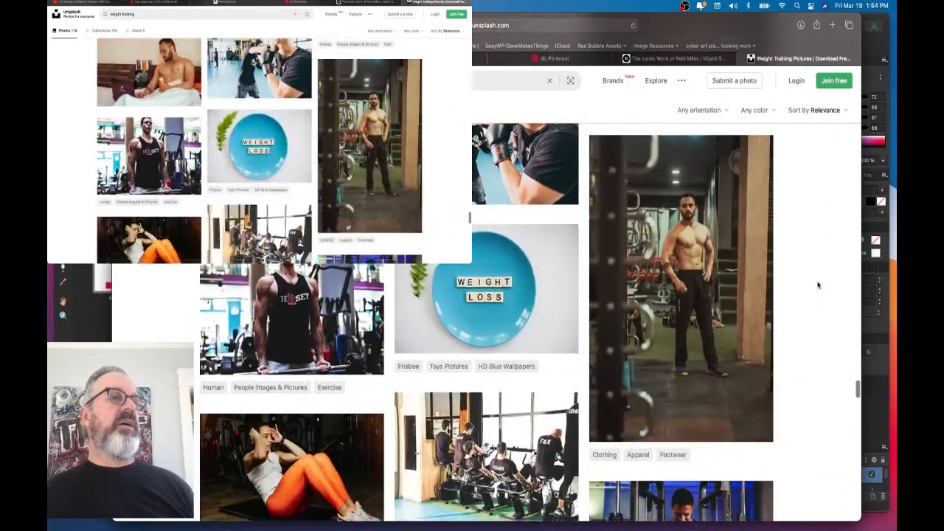
scroll(817, 285, "down", 15)
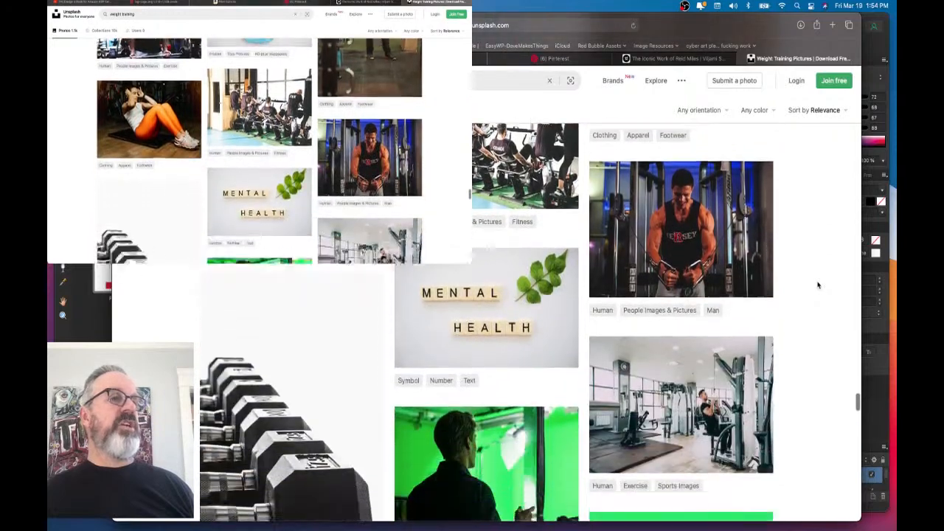
scroll(818, 284, "down", 15)
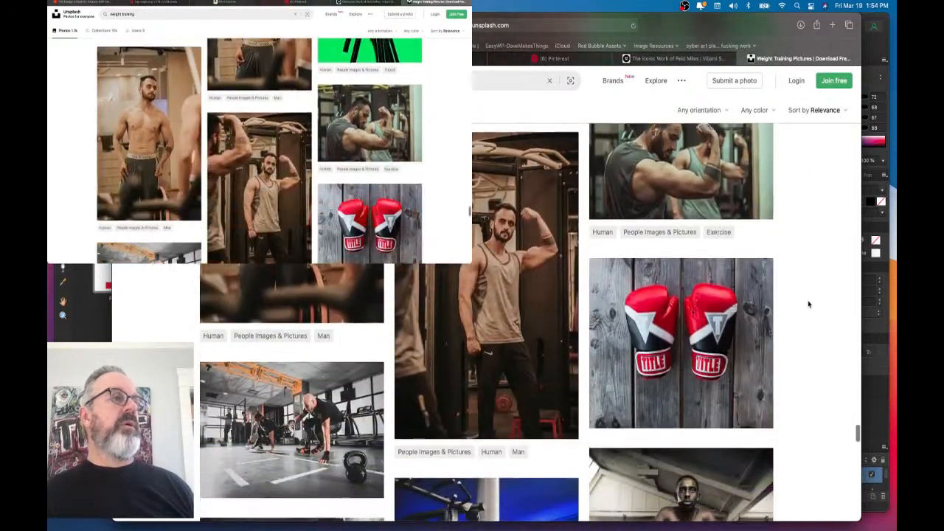
scroll(811, 321, "down", 15)
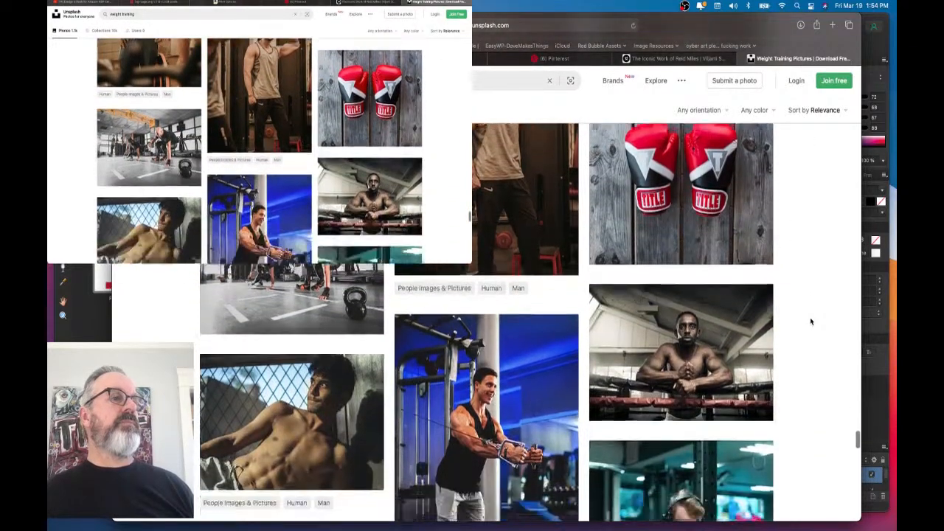
scroll(811, 321, "down", 15)
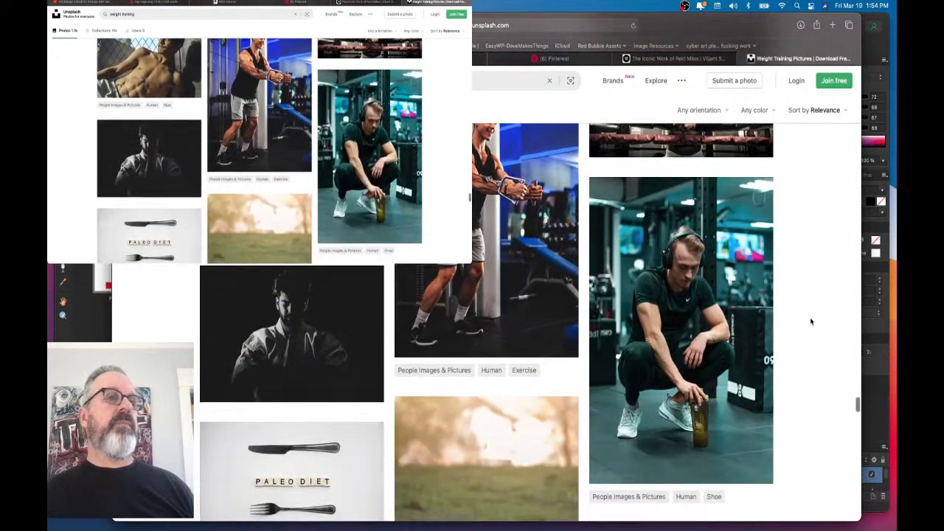
scroll(809, 322, "down", 5)
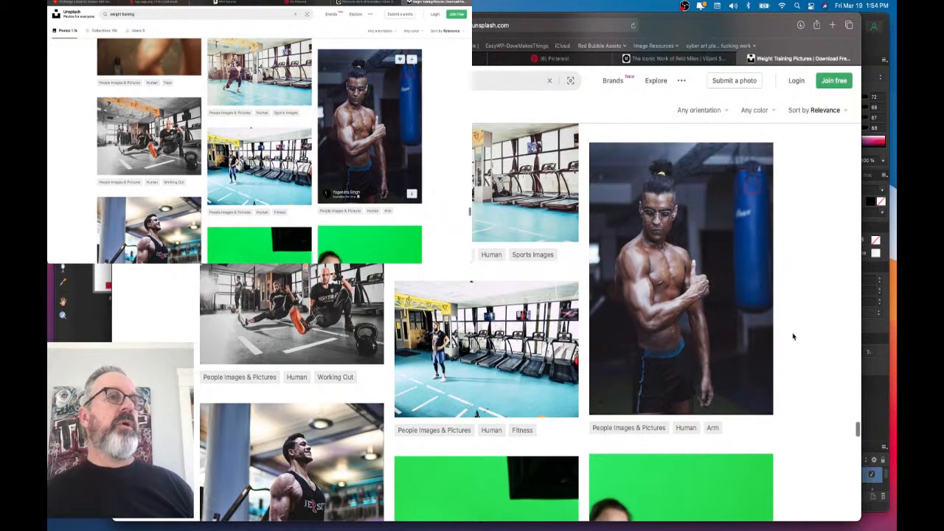
scroll(771, 340, "down", 5)
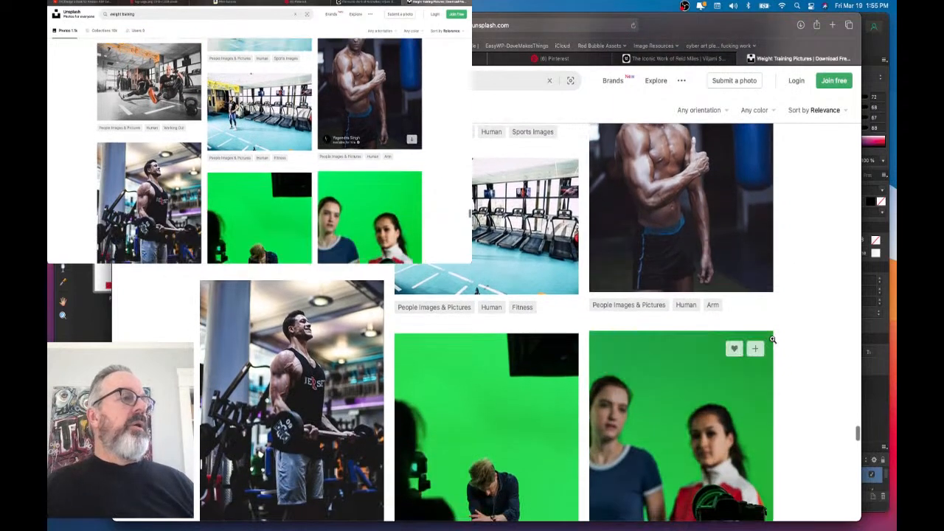
scroll(794, 344, "down", 10)
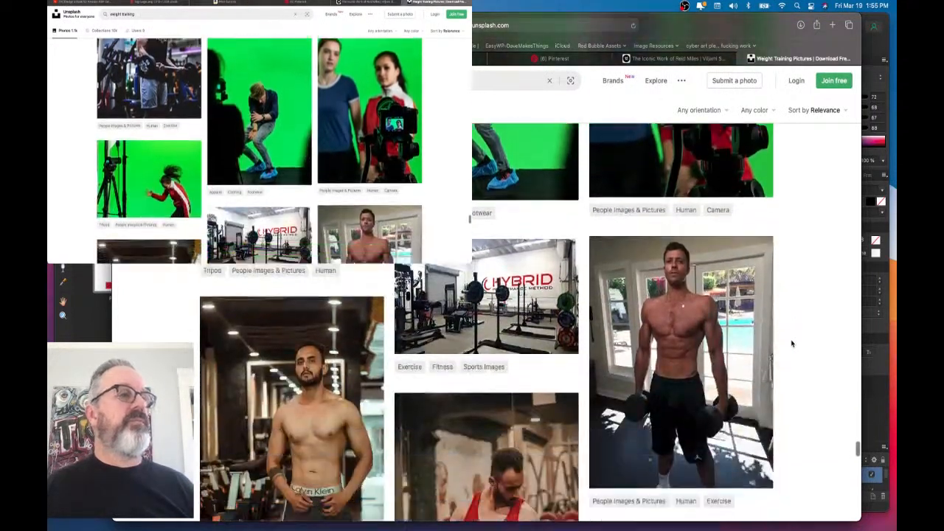
scroll(792, 344, "down", 15)
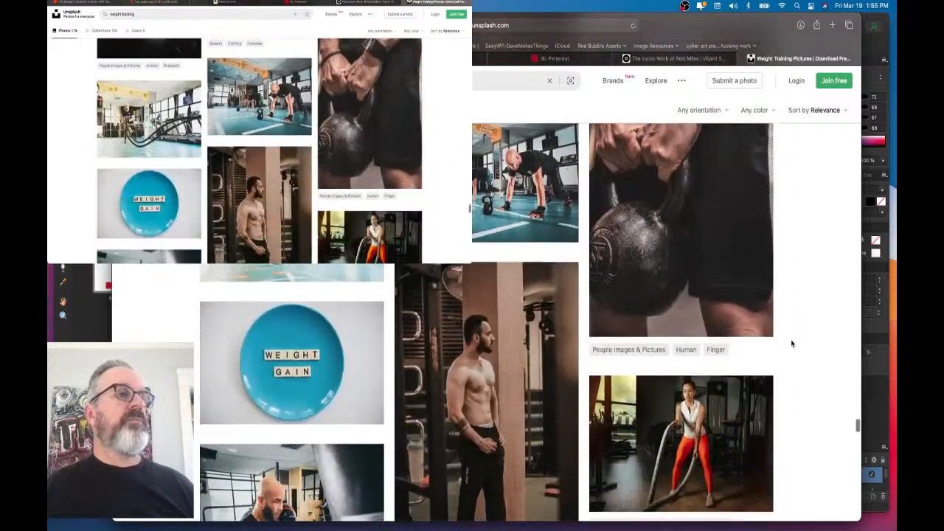
scroll(789, 348, "down", 15)
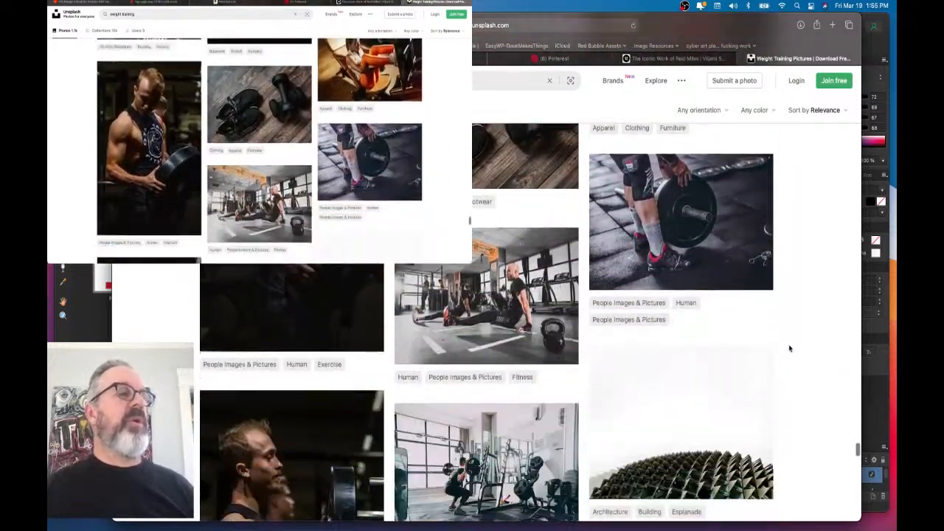
scroll(790, 349, "down", 5)
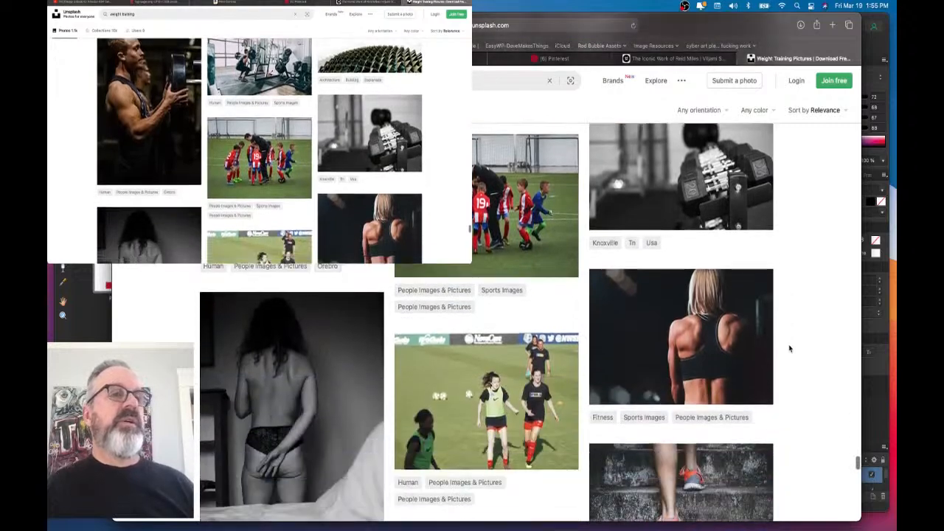
scroll(789, 349, "down", 10)
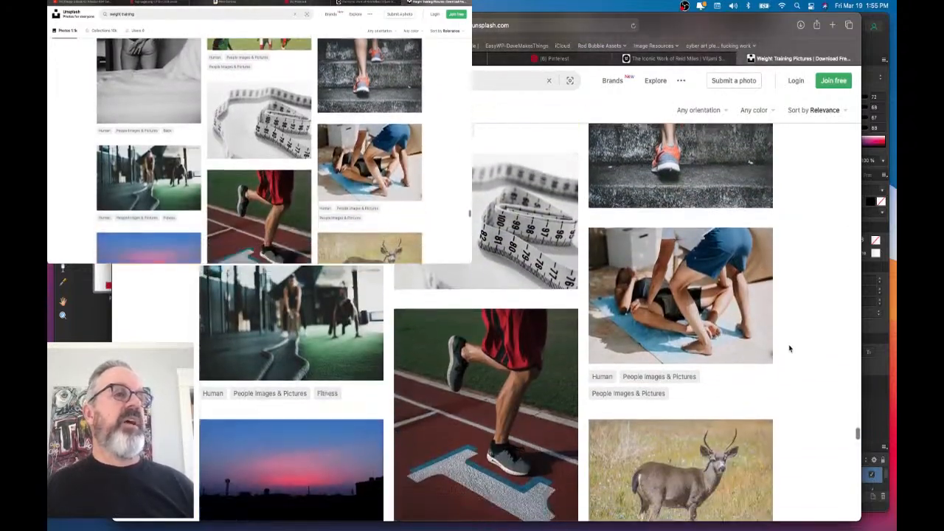
scroll(789, 348, "down", 5)
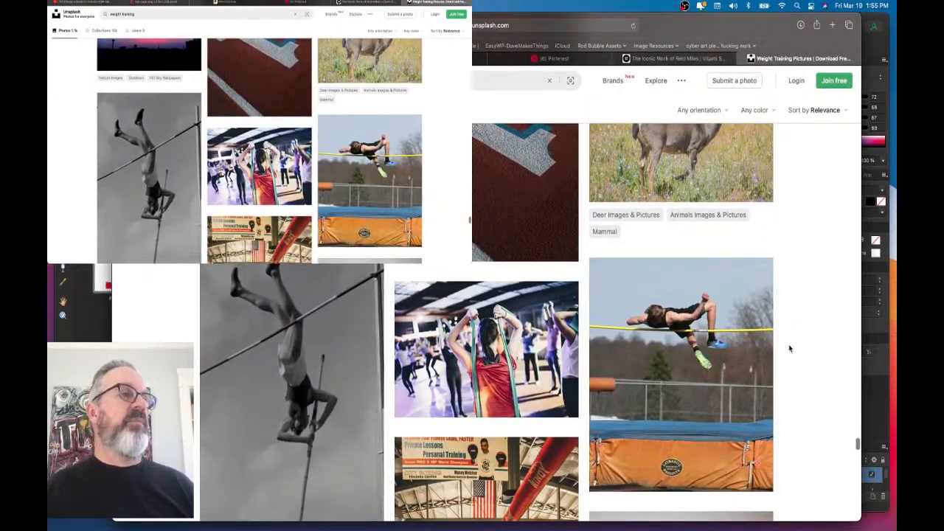
scroll(810, 352, "down", 2)
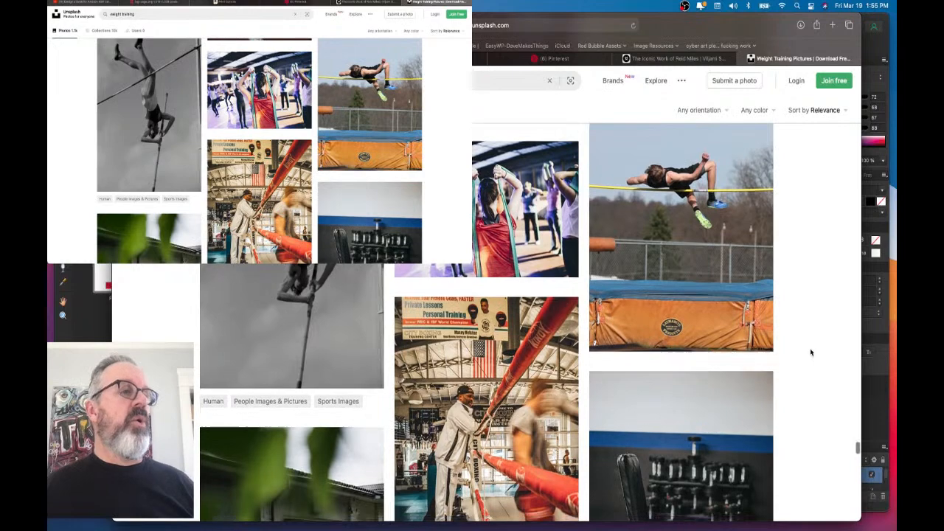
scroll(811, 353, "down", 3)
scroll(811, 351, "down", 10)
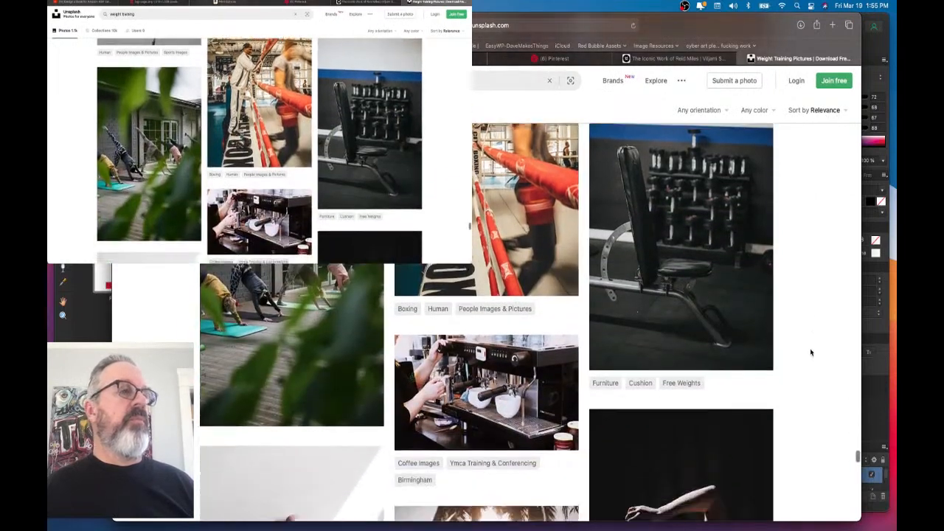
scroll(810, 353, "down", 3)
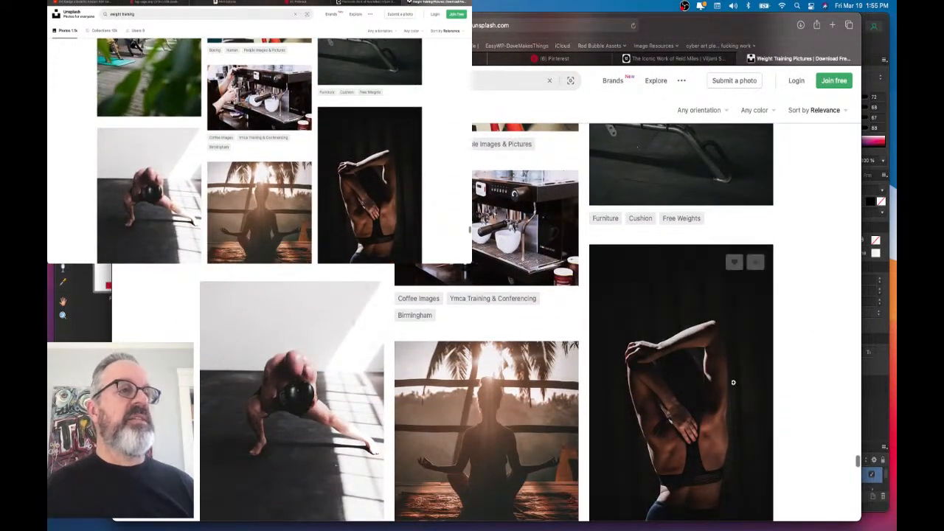
scroll(796, 388, "down", 5)
scroll(785, 384, "down", 8)
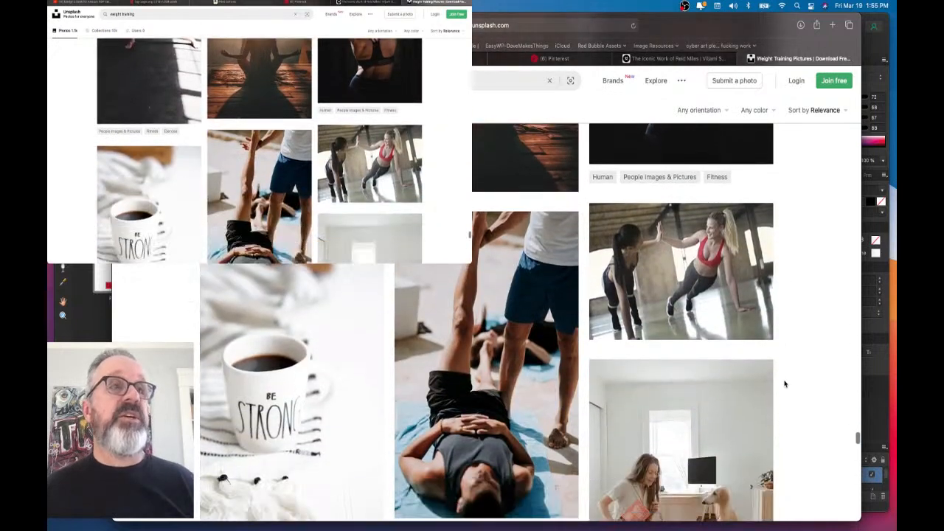
- Examine further weight training photos in the search results for a suitable shot of someone lifting weights
scroll(785, 383, "down", 6)
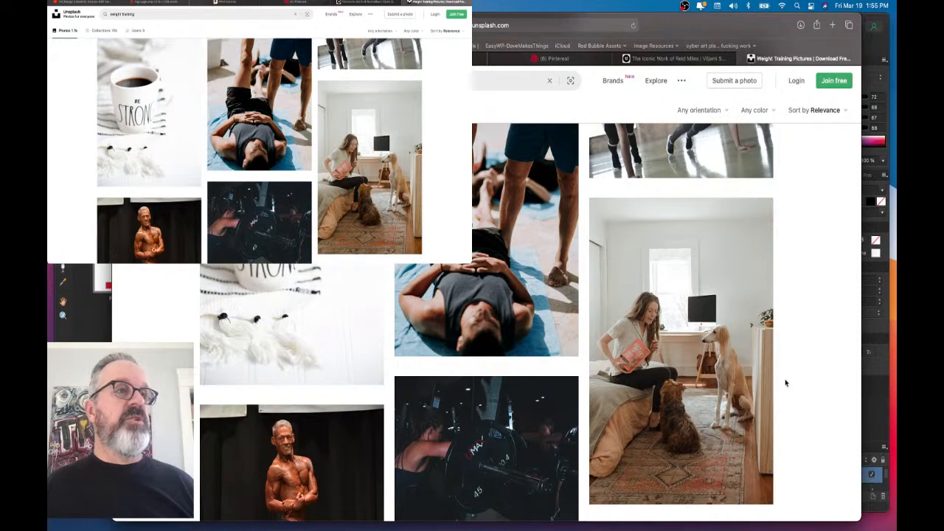
scroll(786, 383, "down", 13)
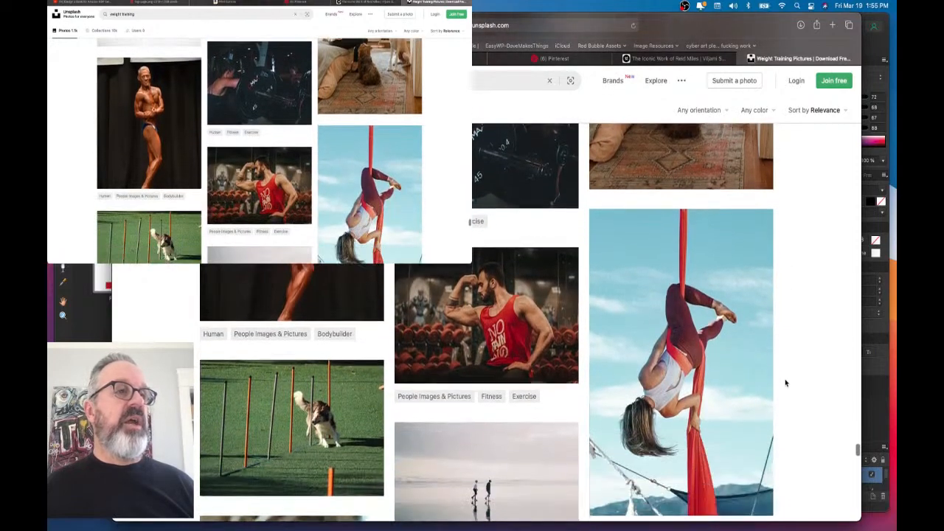
scroll(785, 383, "down", 10)
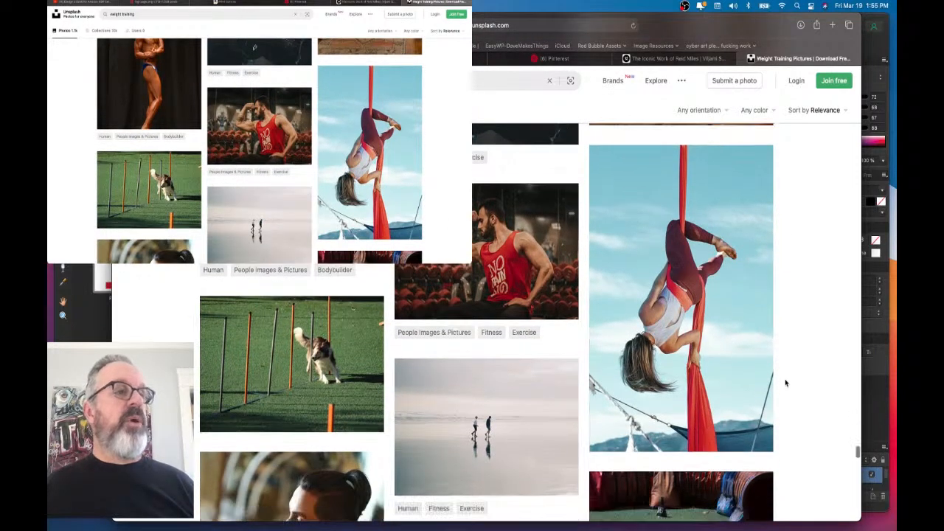
scroll(786, 382, "down", 6)
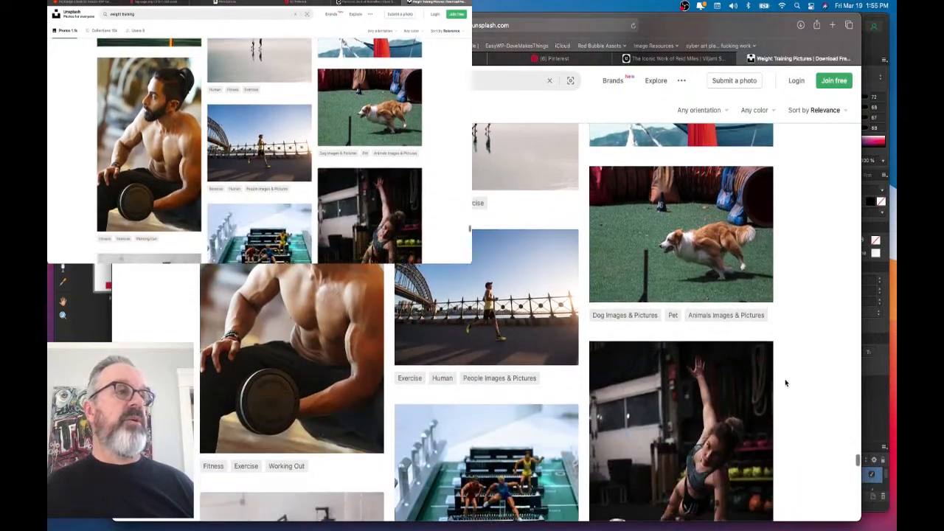
scroll(803, 378, "down", 17)
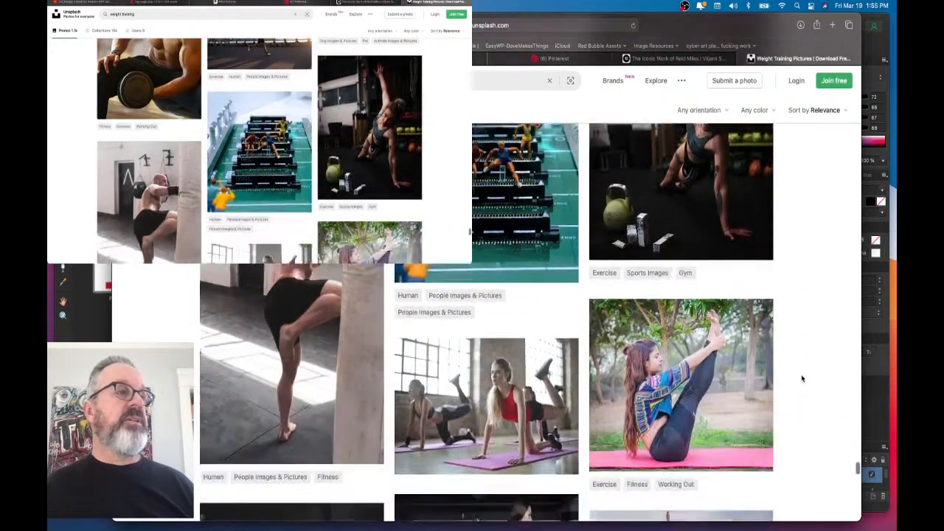
scroll(802, 378, "down", 7)
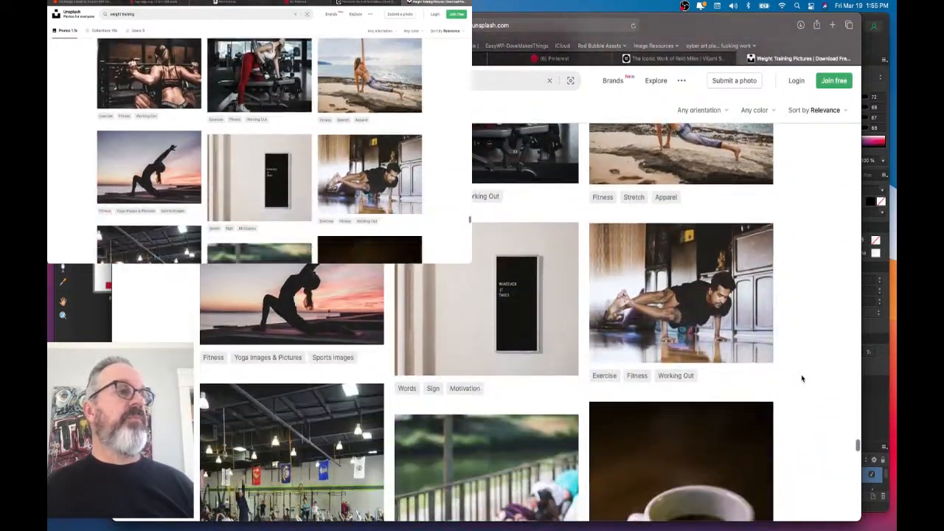
scroll(802, 378, "up", 6)
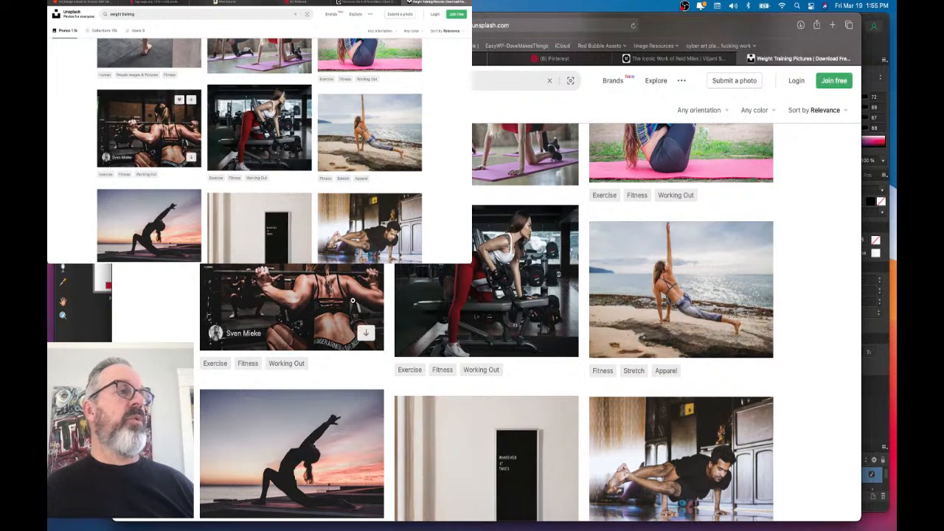
scroll(819, 326, "down", 2)
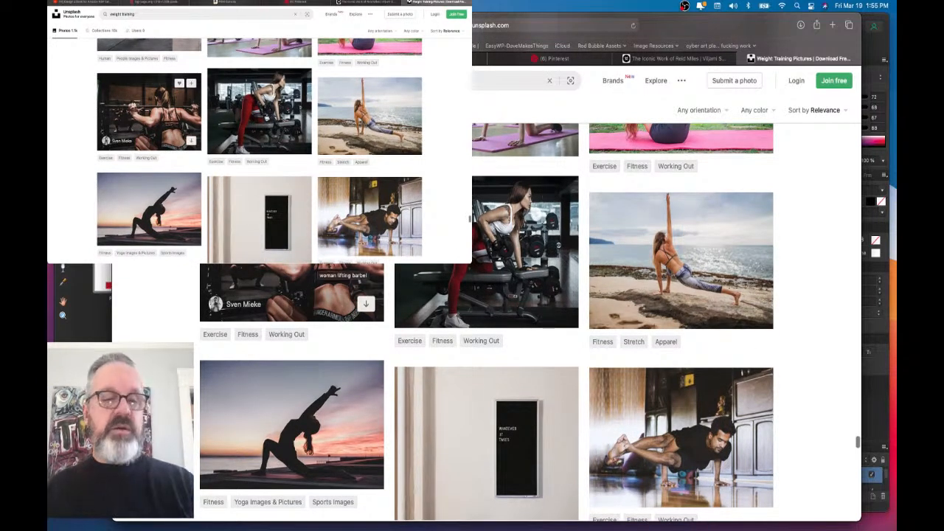
- Download the photo of the woman lifting a barbell seen from behind, and dismiss the attribution message
left_click(290, 275)
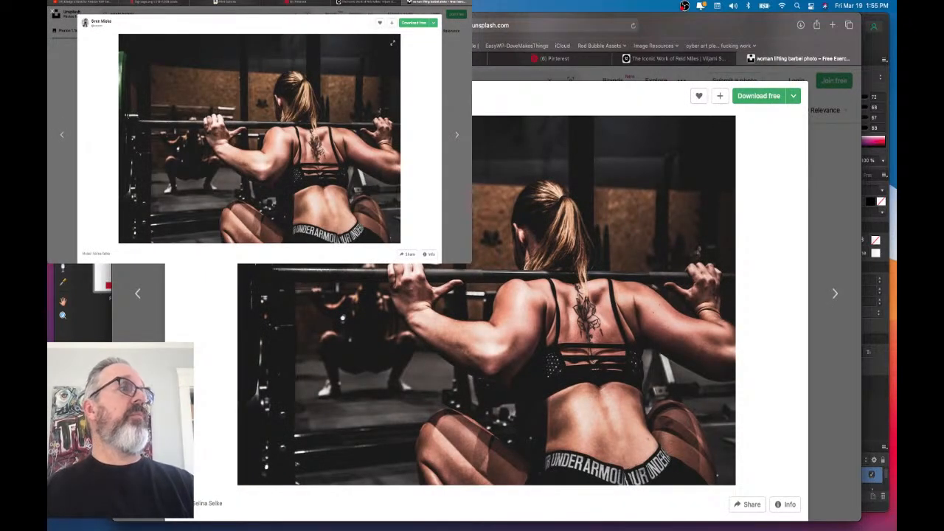
key("Escape")
left_click(290, 276)
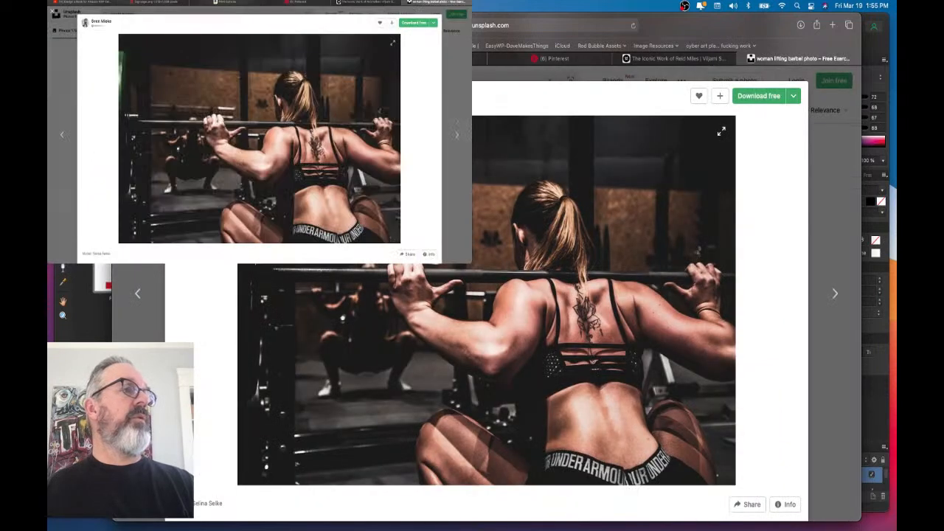
left_click(780, 98)
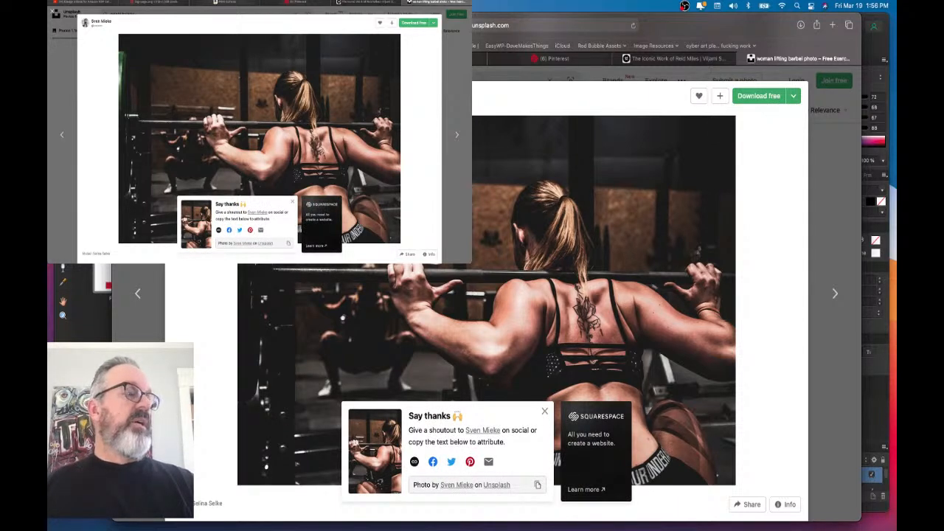
key("Escape")
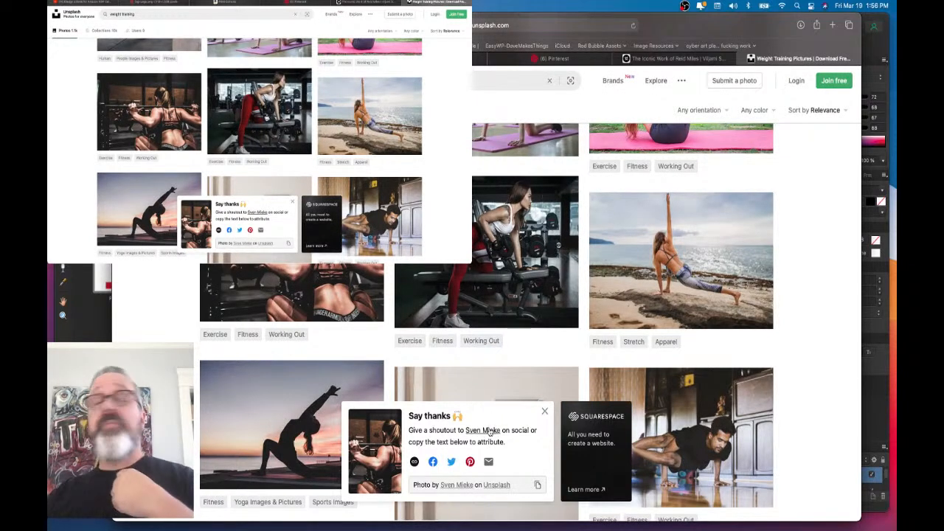
left_click(546, 413)
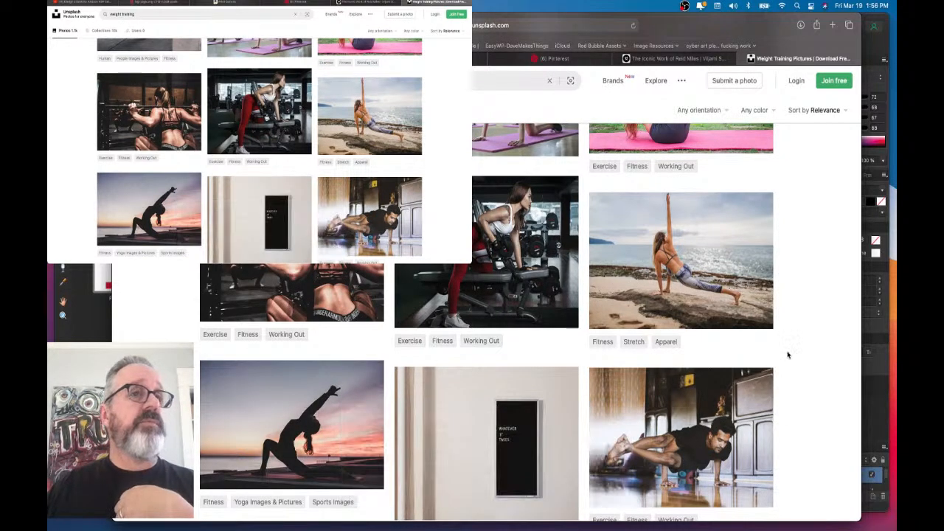
- Look through the remaining weight training results for a second strong lifting image
scroll(793, 346, "down", 3)
scroll(788, 354, "down", 15)
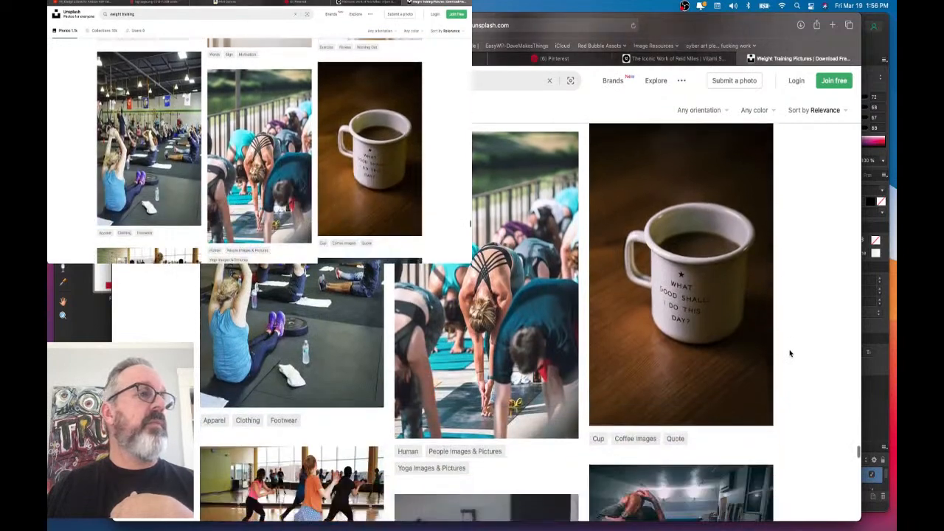
scroll(789, 353, "down", 1)
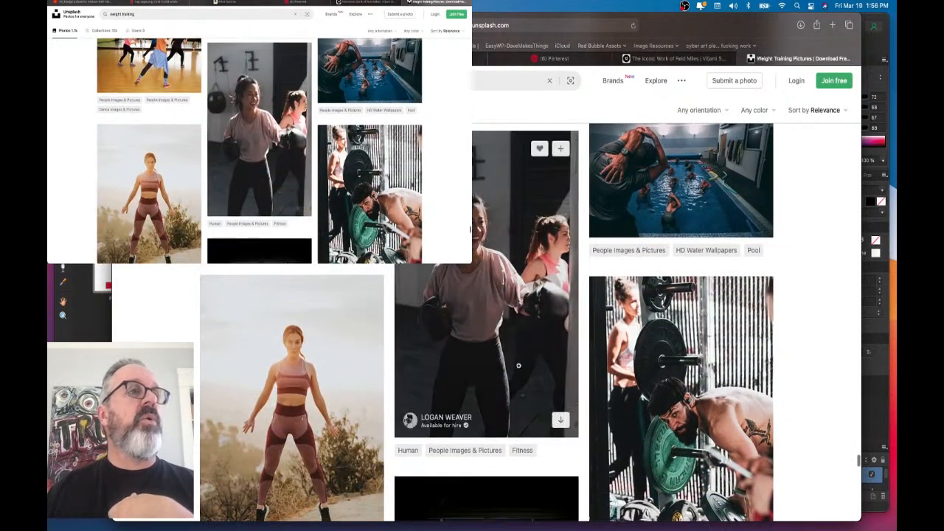
scroll(491, 335, "down", 4)
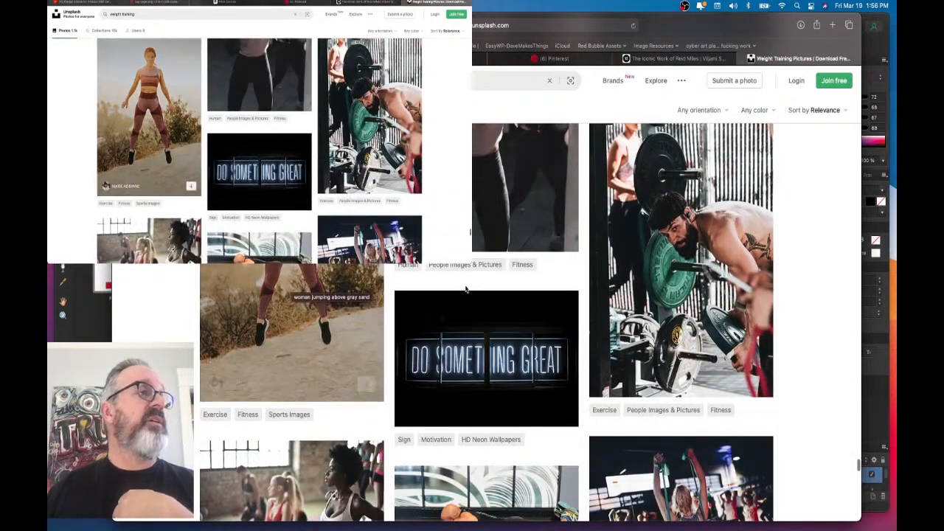
scroll(794, 320, "down", 8)
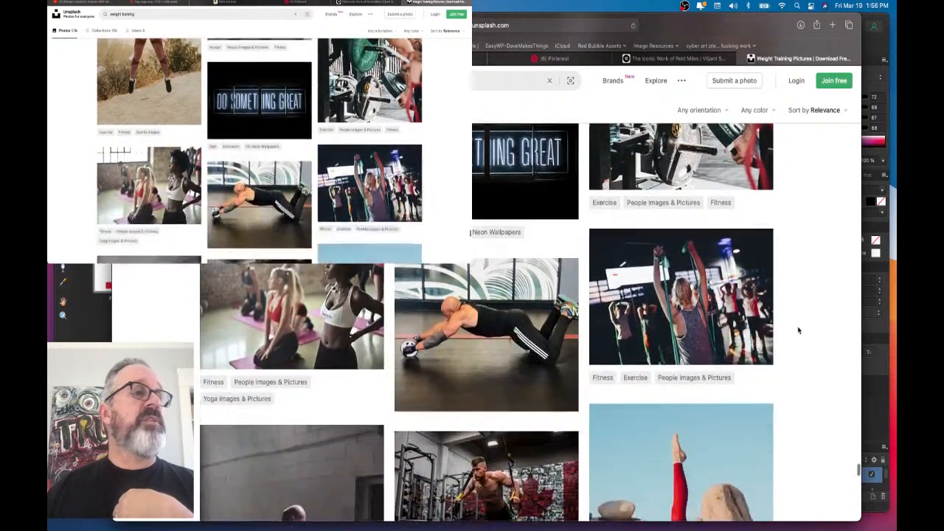
scroll(798, 331, "down", 3)
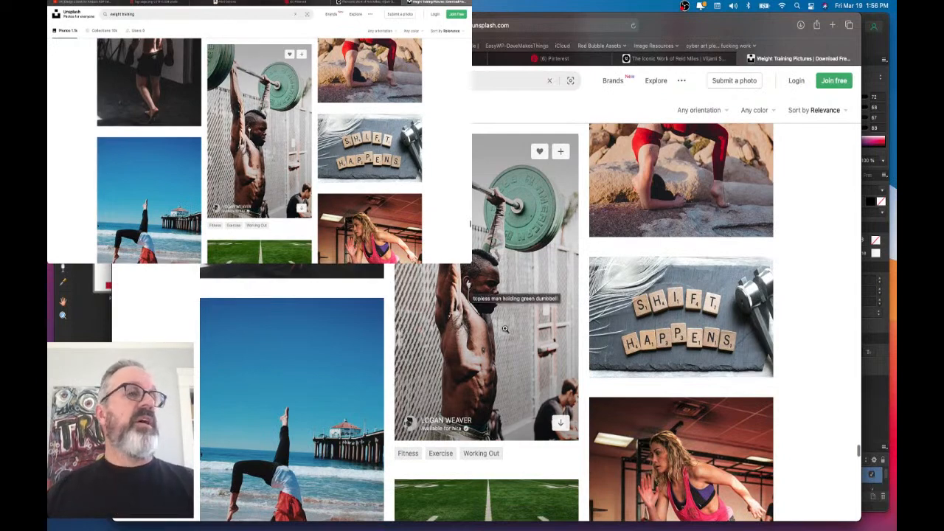
scroll(502, 321, "down", 5)
scroll(524, 333, "down", 5)
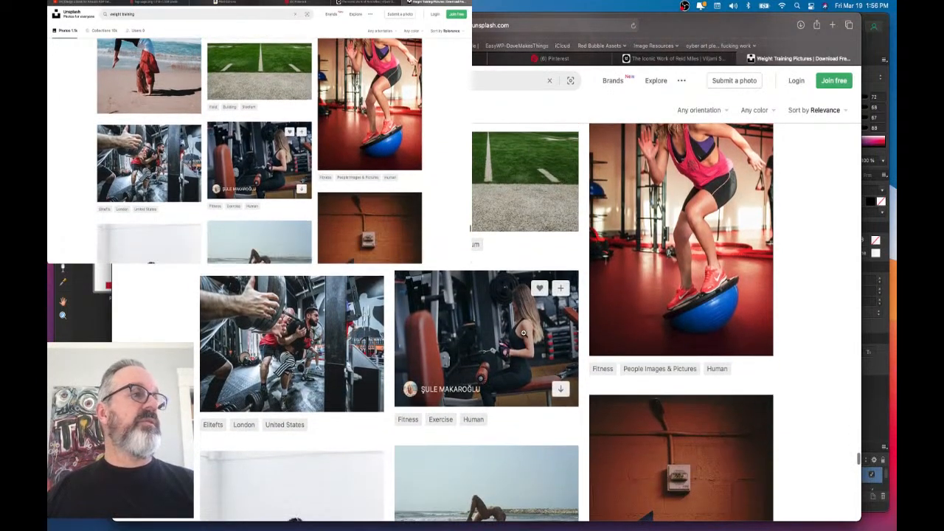
- Open the photo of the topless man holding up a green-plated barbell and review its related photos
left_click(525, 303)
scroll(731, 211, "down", 4)
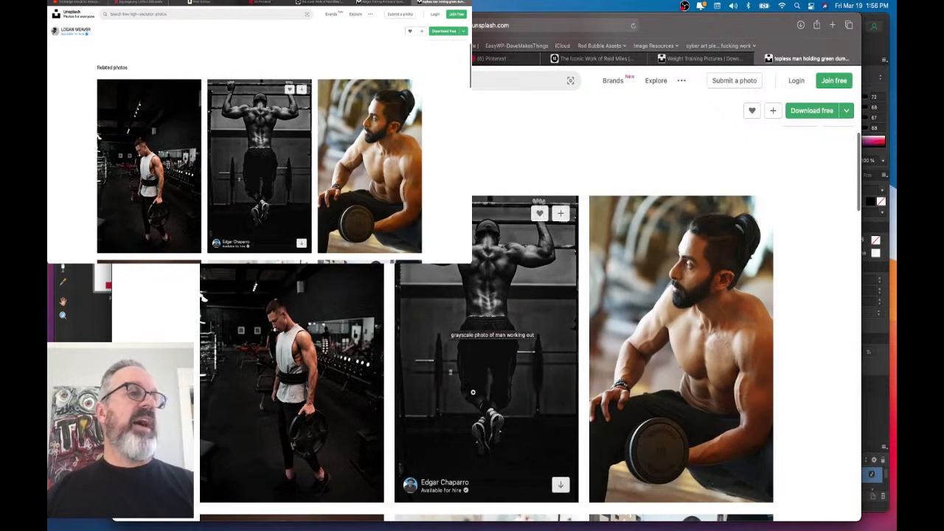
scroll(495, 369, "down", 5)
scroll(504, 291, "down", 6)
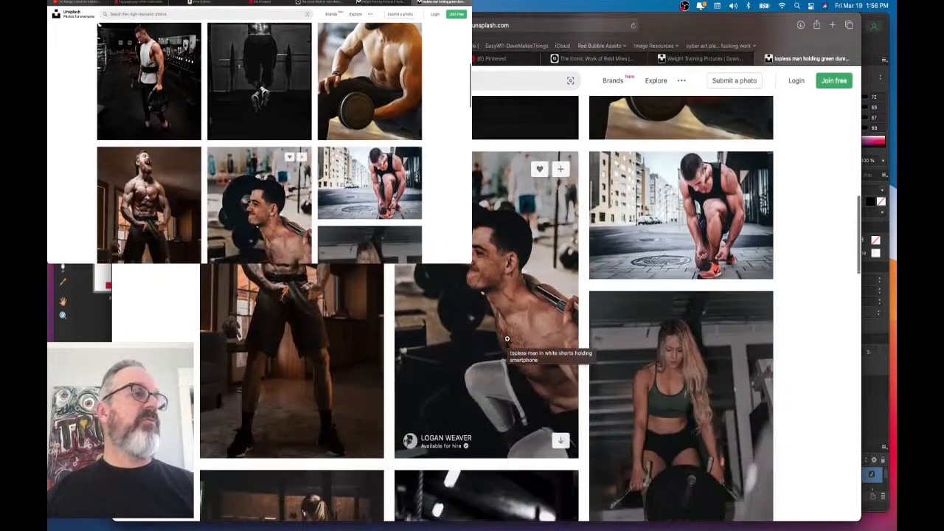
scroll(507, 340, "down", 8)
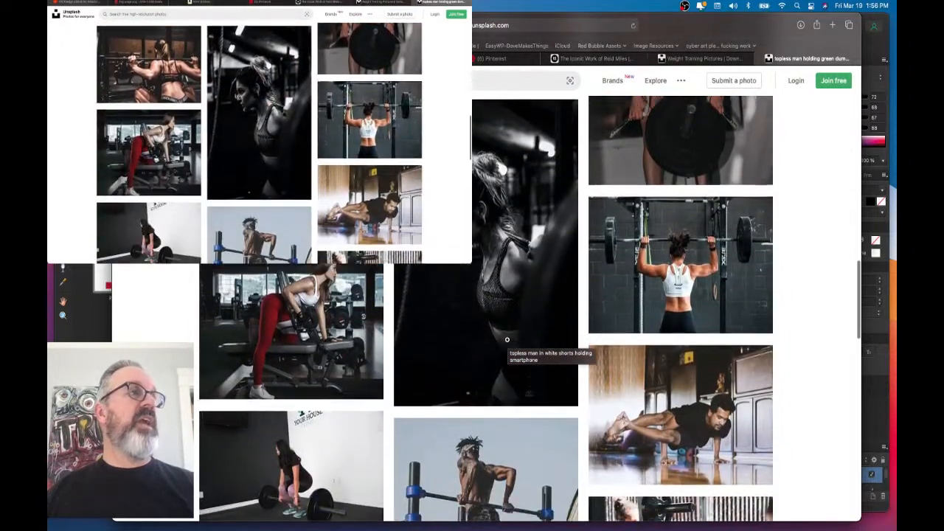
scroll(506, 340, "down", 5)
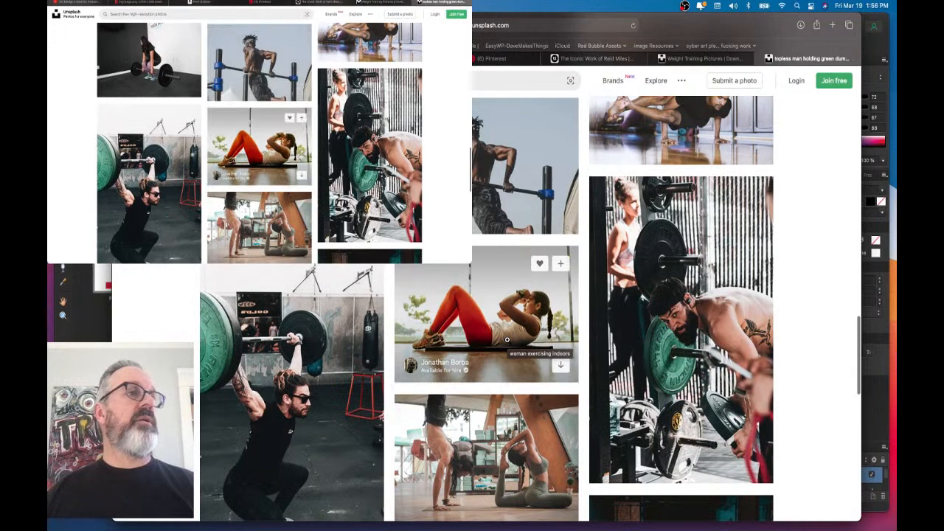
scroll(507, 340, "down", 5)
scroll(506, 340, "down", 3)
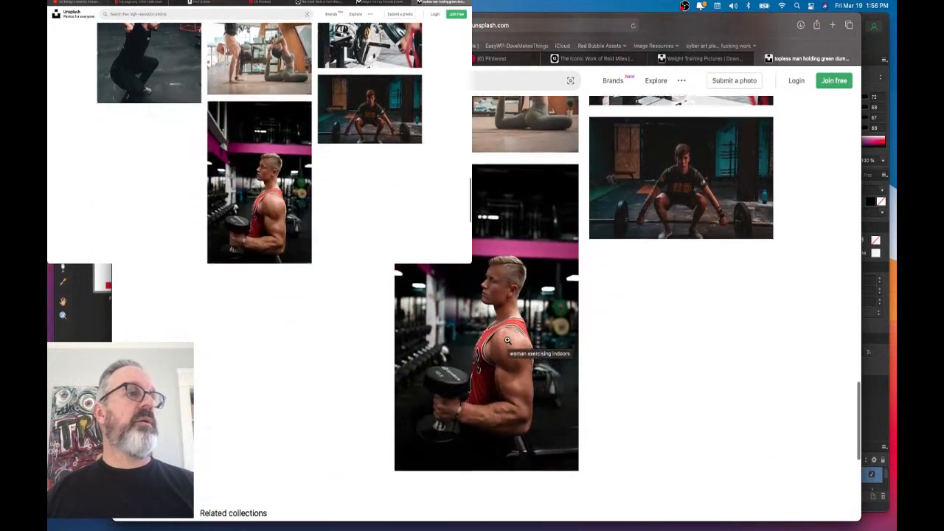
scroll(509, 346, "down", 1)
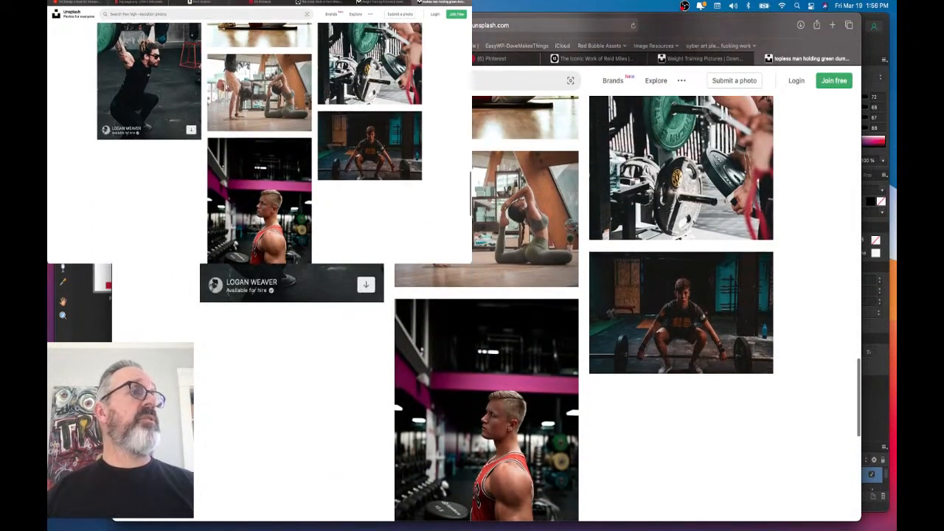
scroll(515, 368, "down", 15)
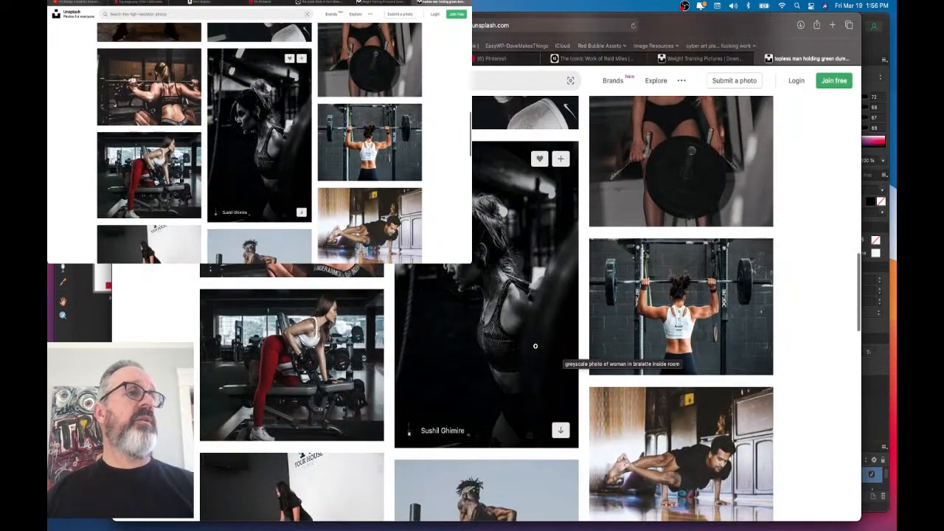
scroll(536, 346, "up", 4)
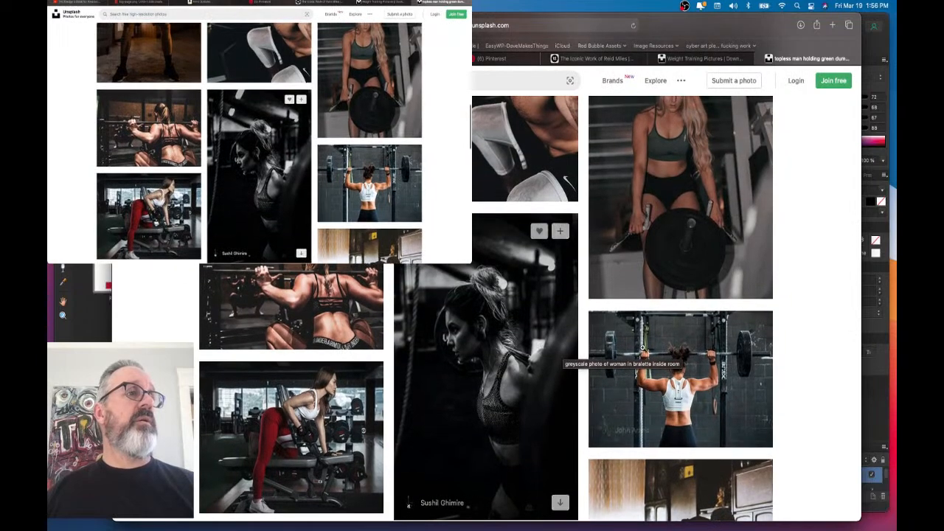
scroll(619, 367, "down", 8)
scroll(620, 368, "down", 10)
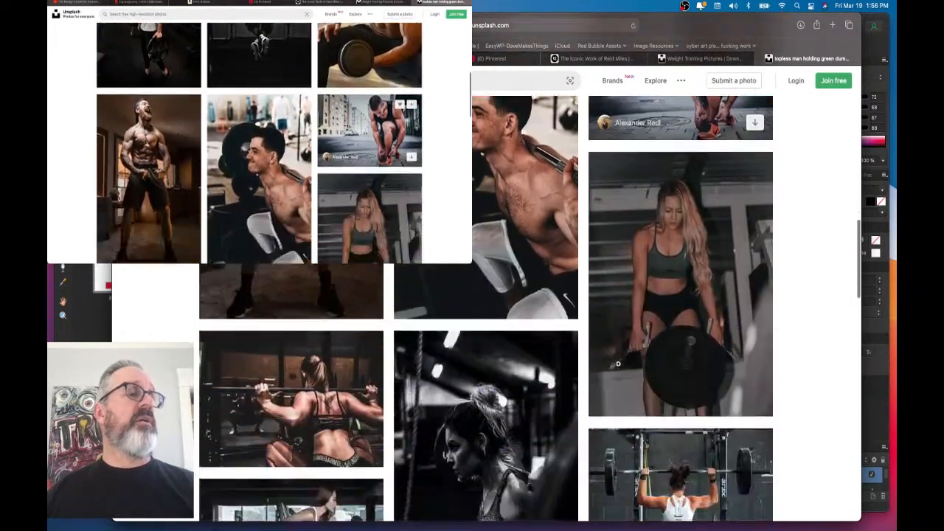
- Download the grayscale photo of the man doing pull-ups from the related photos
scroll(554, 410, "up", 8)
scroll(545, 408, "up", 10)
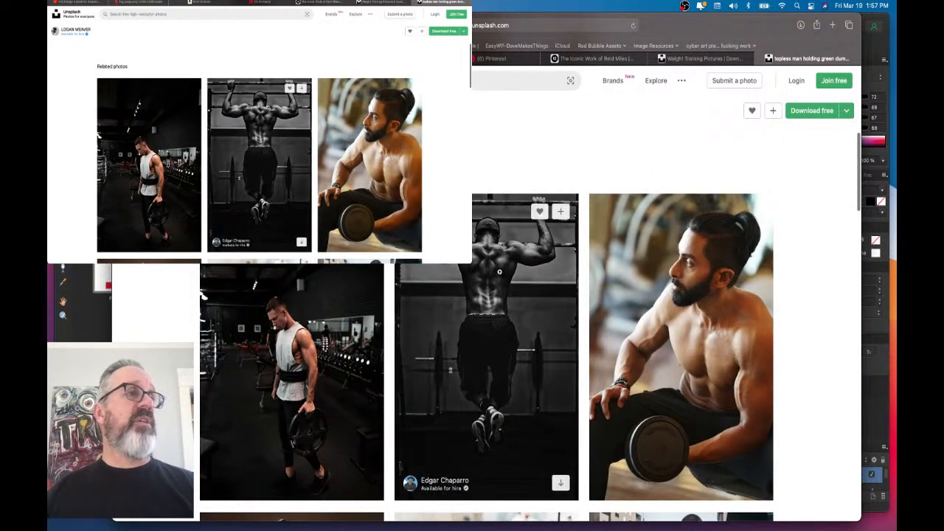
left_click(541, 337)
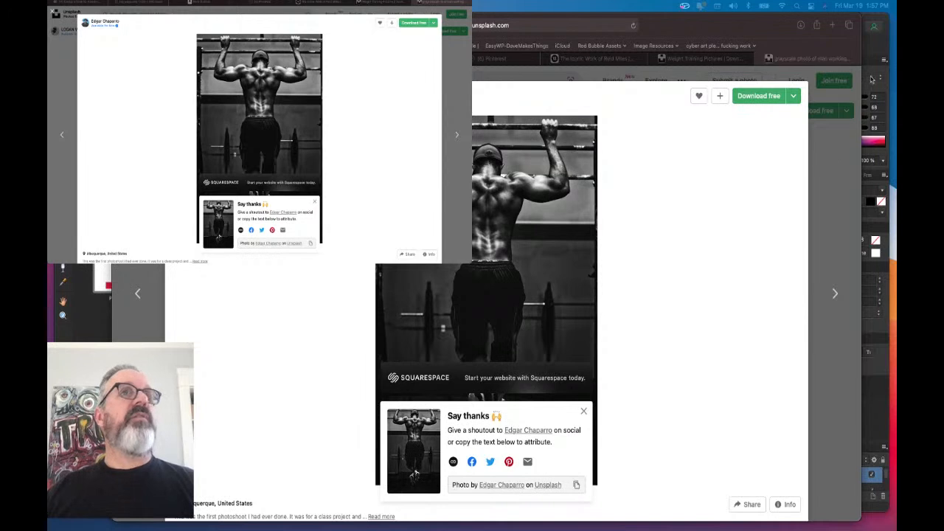
- Switch to the Affinity Publisher cover document and shrink the "Strength Training Tracker & Log Book" text frame to fit closely around its text
left_click(872, 44)
left_click(647, 184)
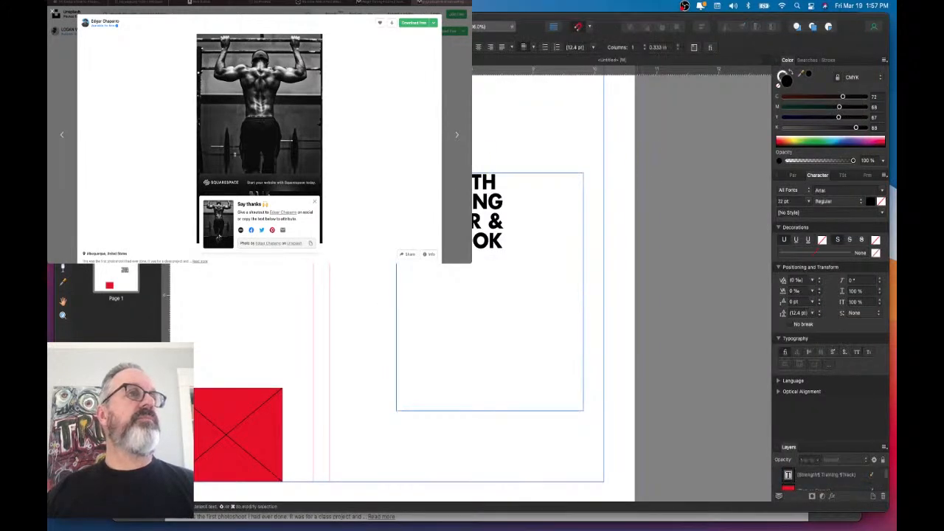
key("v")
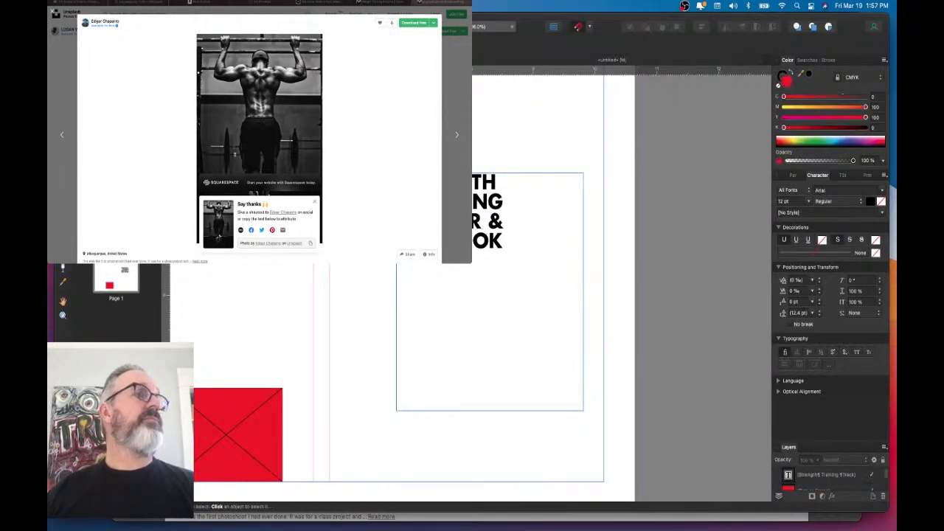
left_click(554, 383)
left_click_drag(582, 411, 539, 268)
scroll(575, 273, "up", 3)
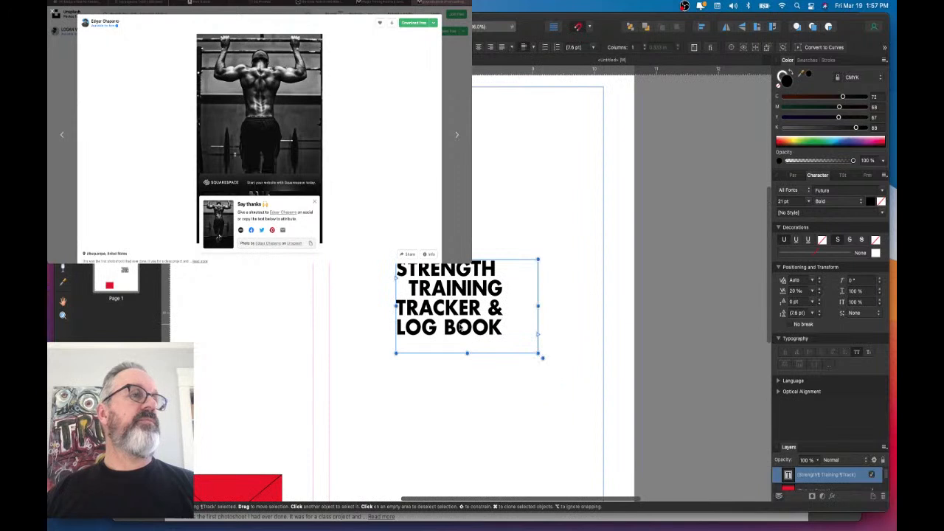
- Move the title text frame upward and slightly toward the spine on the front cover, and deselect it
scroll(461, 327, "down", 2)
left_click_drag(460, 327, 444, 267)
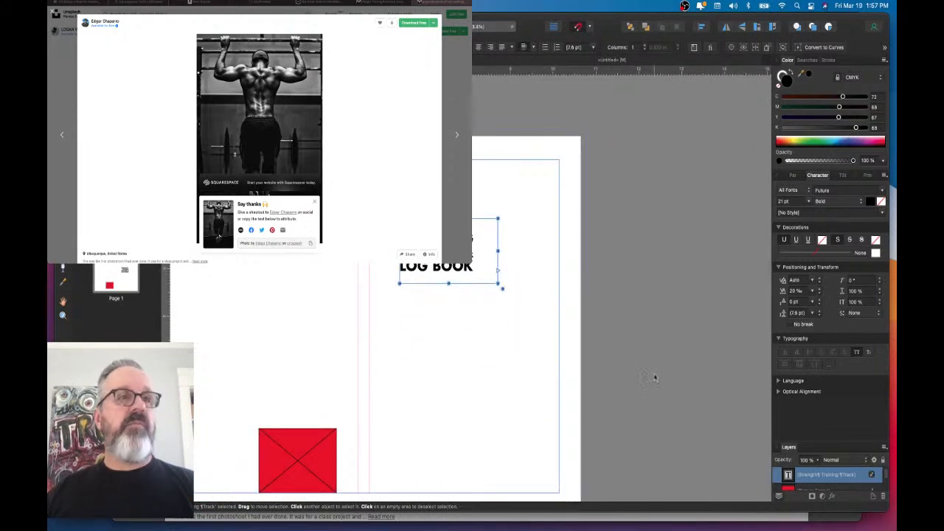
left_click(476, 343)
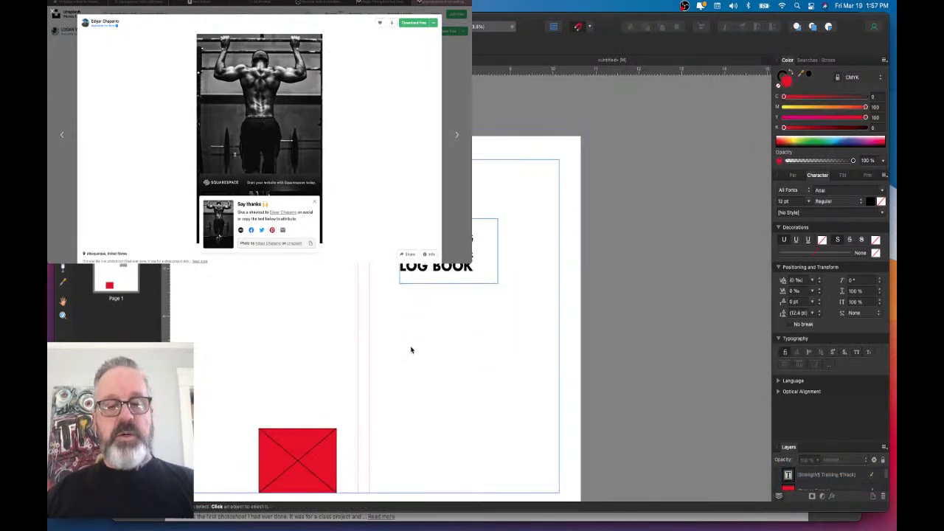
key("super+shift+p")
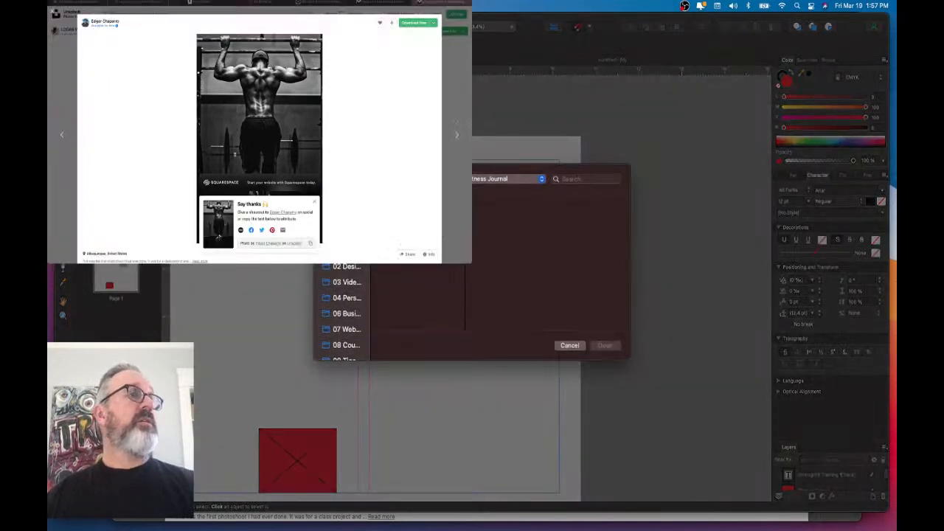
key("Down")
key("Down")
key("Down")
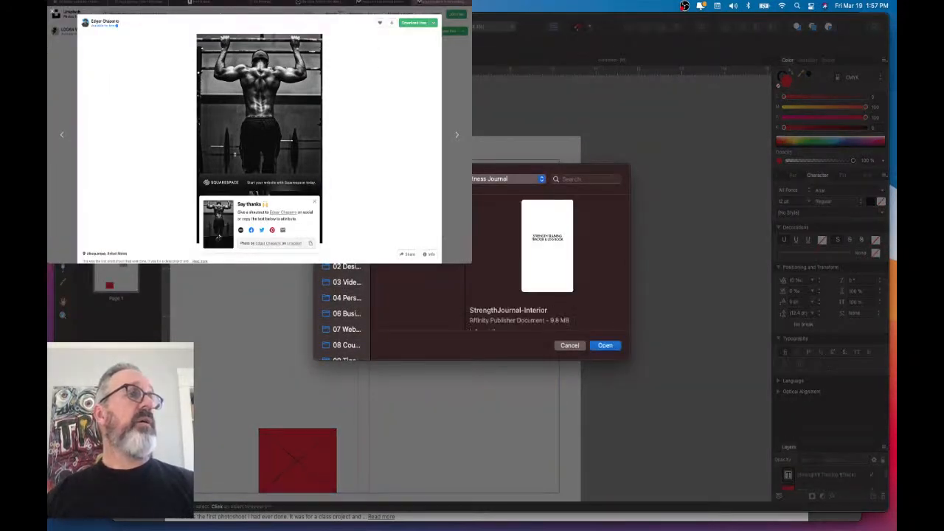
left_click(606, 345)
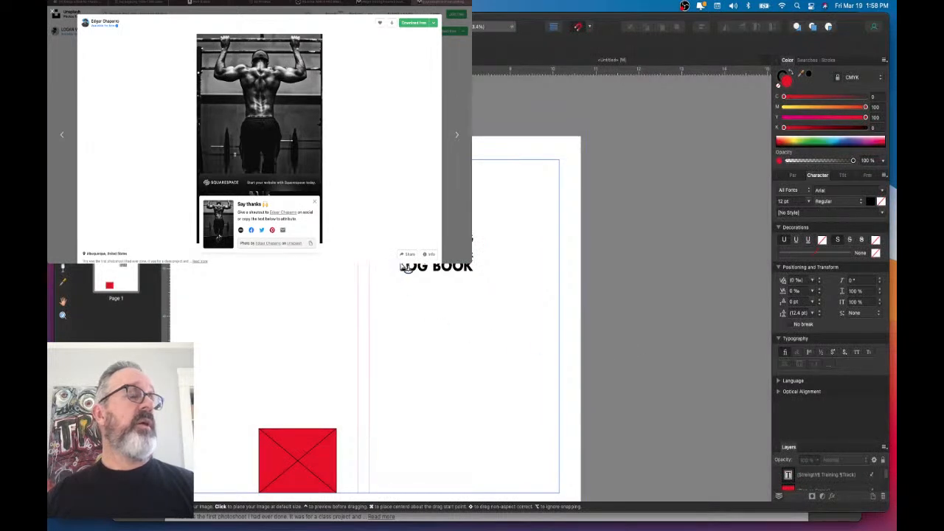
key("Escape")
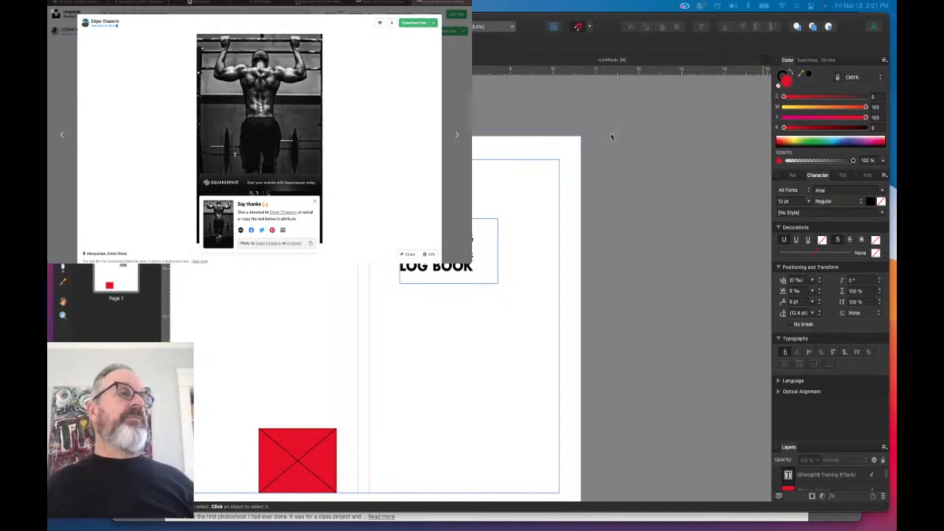
left_click(454, 281)
left_click(491, 322)
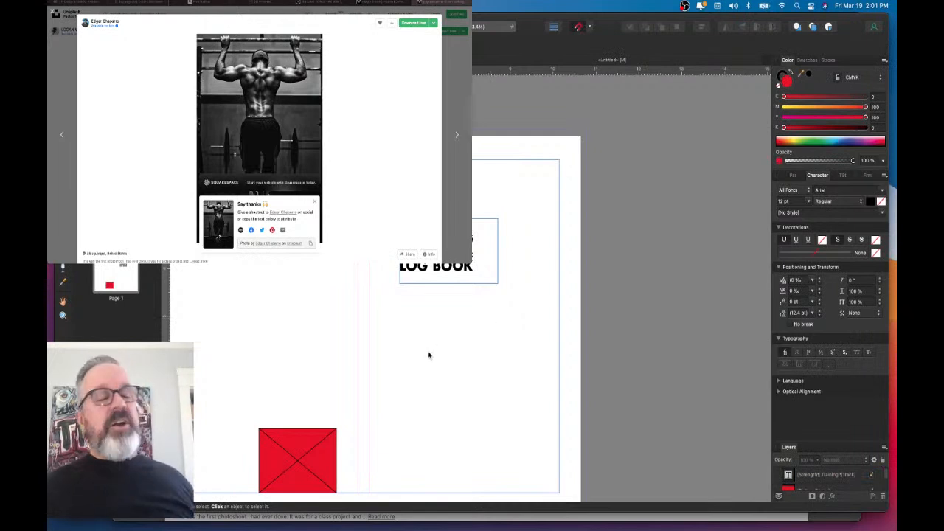
- Place the downloaded pull-up photo on the front cover, covering the title area
key("super+shift+p")
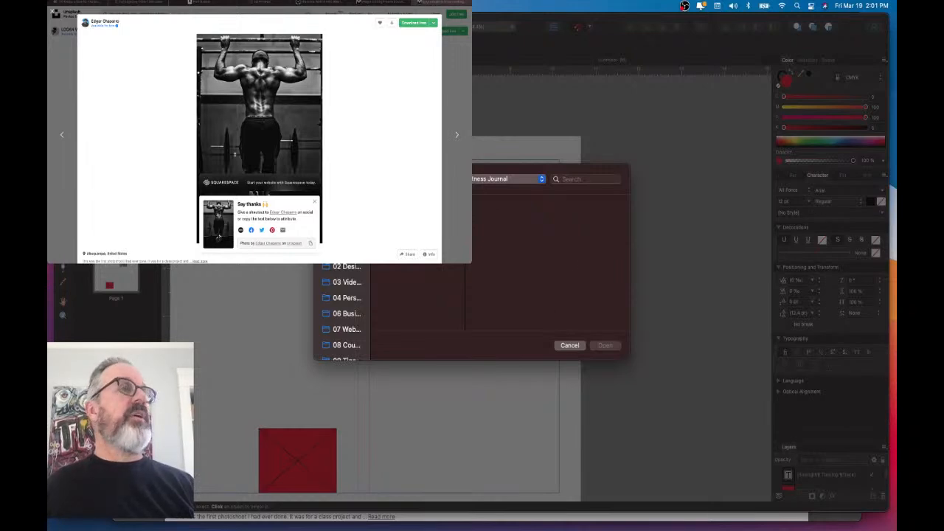
left_click(418, 209)
left_click(605, 344)
left_click_drag(380, 197, 583, 432)
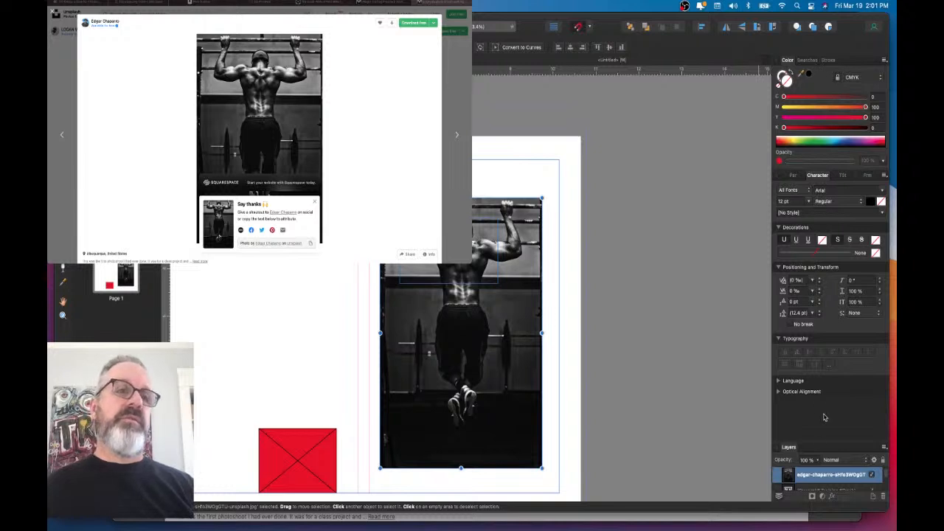
- Detach and enlarge the Layers panel, and move the pull-up photo layer below the title text layer
scroll(808, 479, "down", 2)
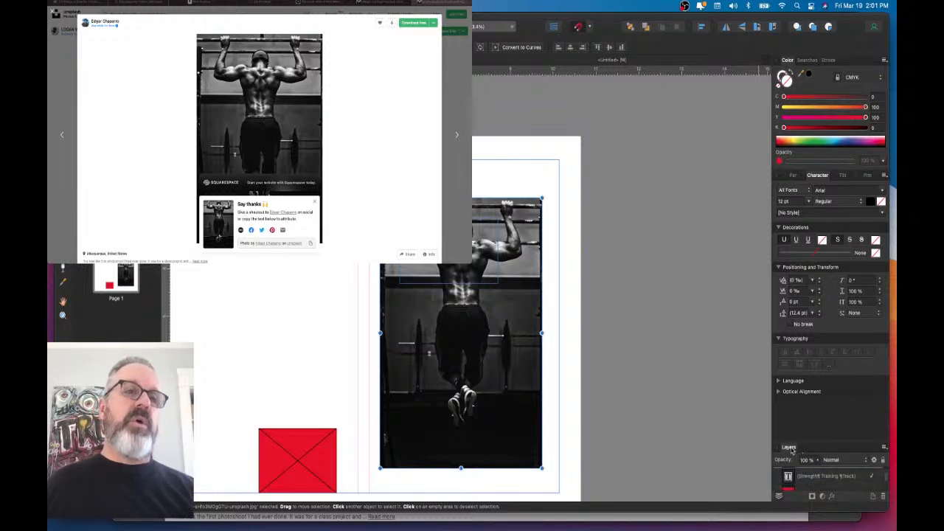
left_click_drag(788, 447, 633, 180)
left_click_drag(680, 251, 675, 404)
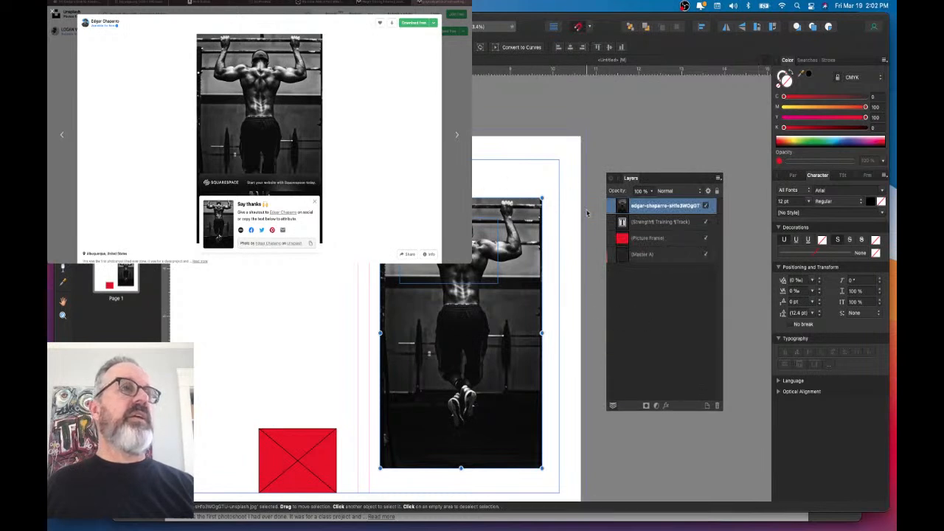
left_click_drag(655, 207, 656, 230)
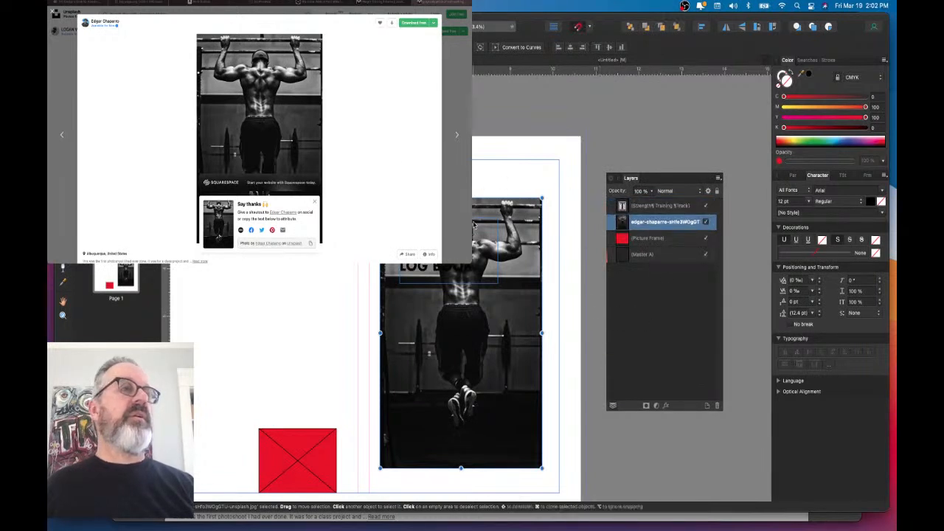
- Reposition the pull-up photo lower on the front cover, inside the margins and behind the title
left_click_drag(535, 257, 535, 281)
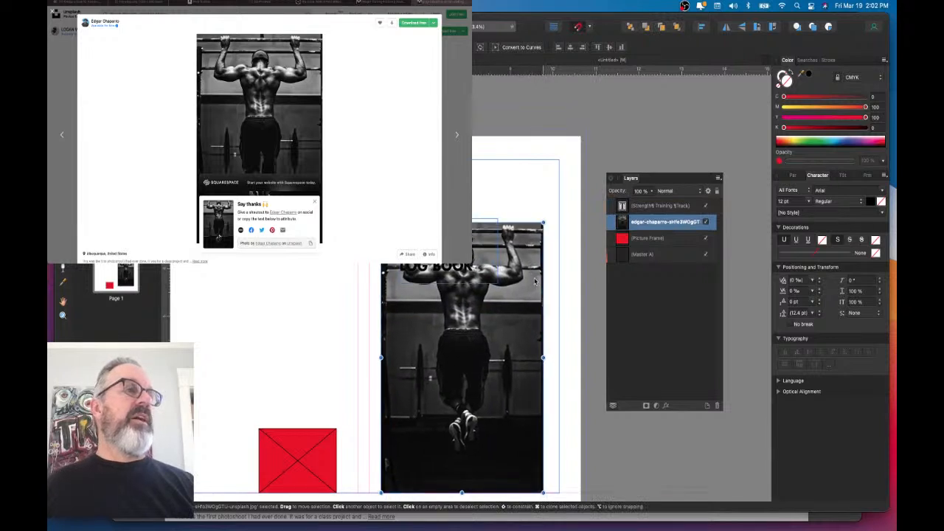
left_click_drag(498, 447, 502, 414)
left_click(554, 386)
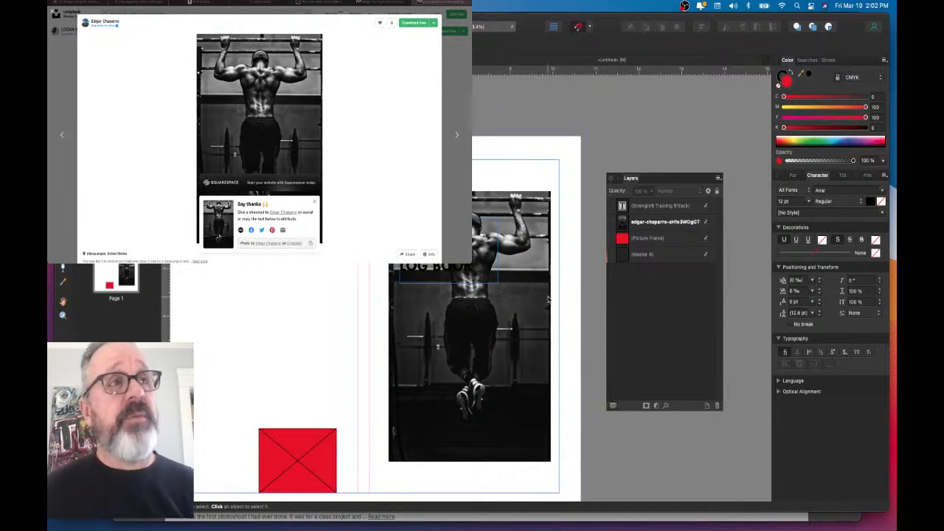
left_click(526, 320)
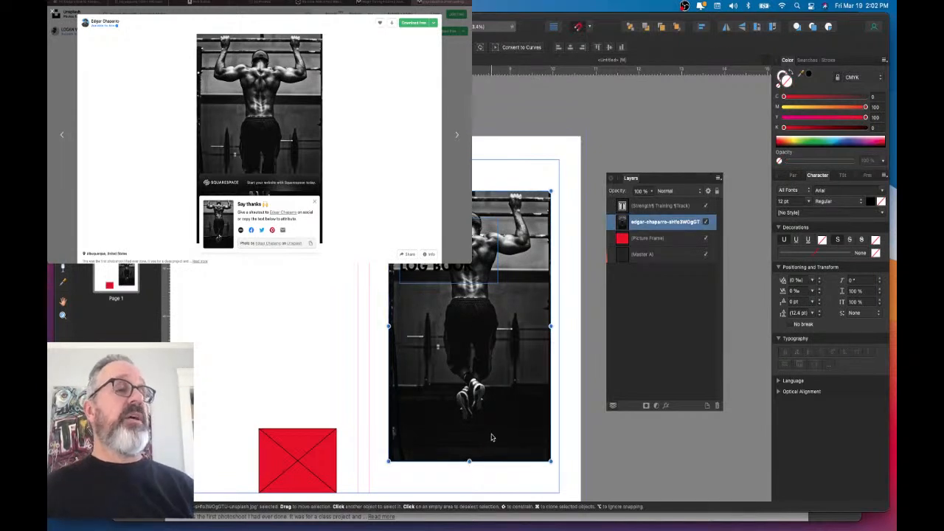
left_click_drag(514, 303, 503, 339)
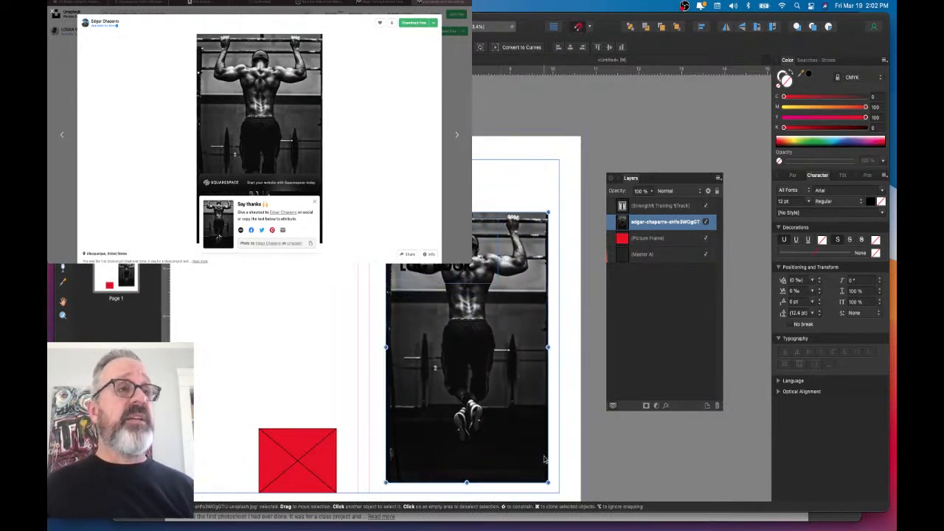
- Scale the pull-up photo down proportionally, undo the extra height change, and deselect it
left_click_drag(547, 484, 553, 429)
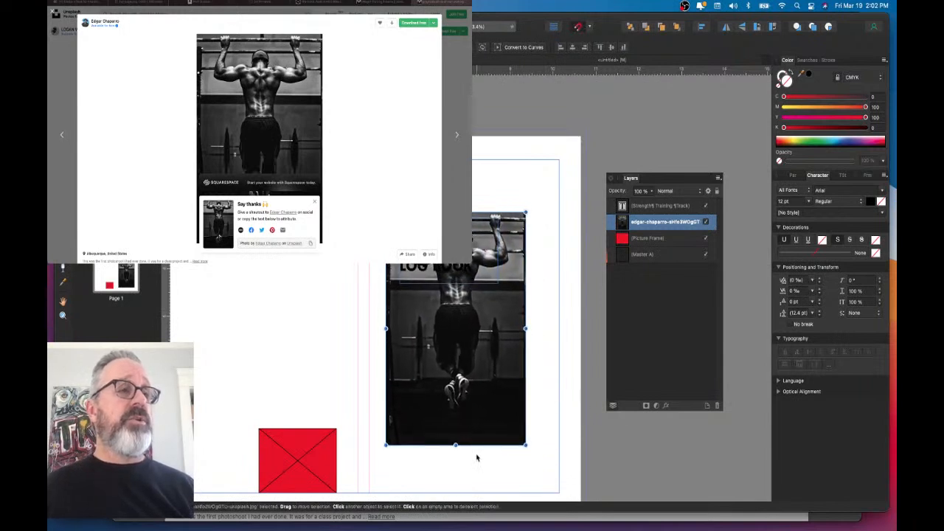
left_click_drag(456, 445, 455, 421)
key("super+z")
left_click(547, 394)
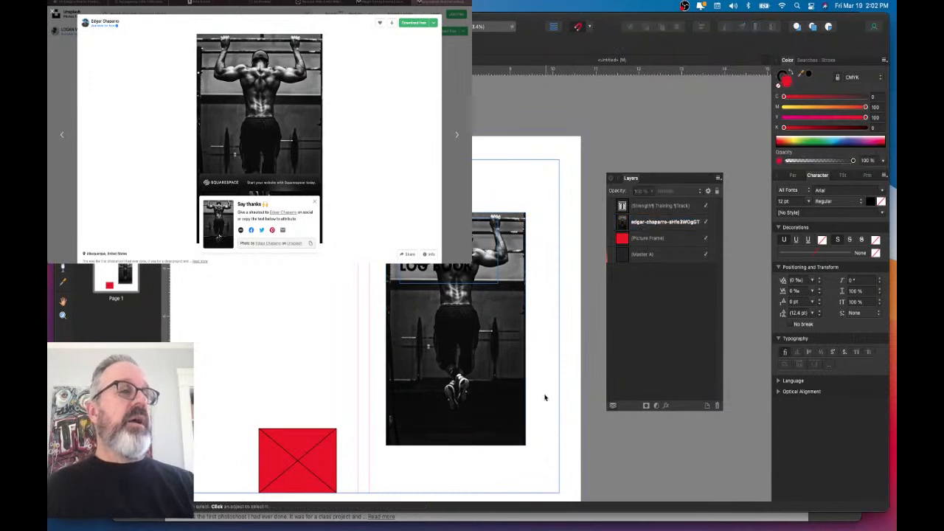
- Scale the pull-up photo up slightly and convert it to a picture frame
left_click(516, 383)
left_click_drag(526, 445, 552, 468)
right_click(473, 395)
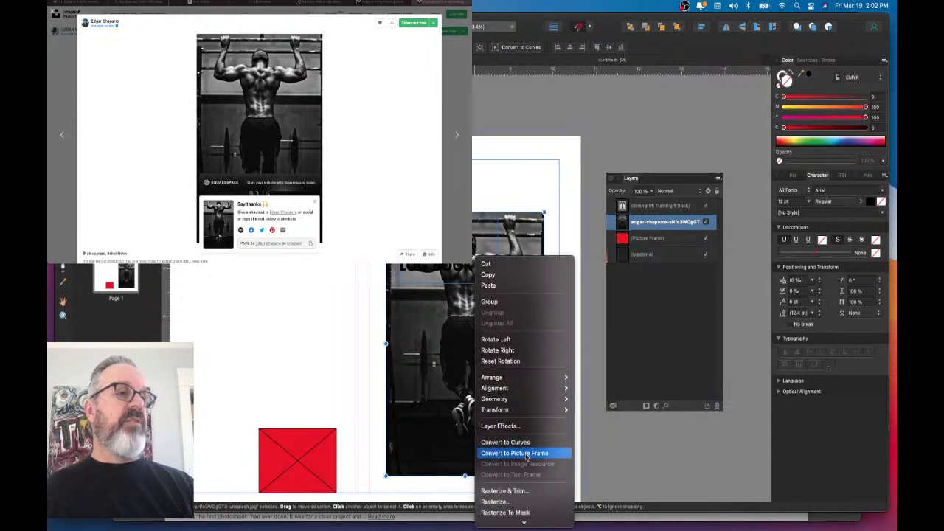
left_click(526, 454)
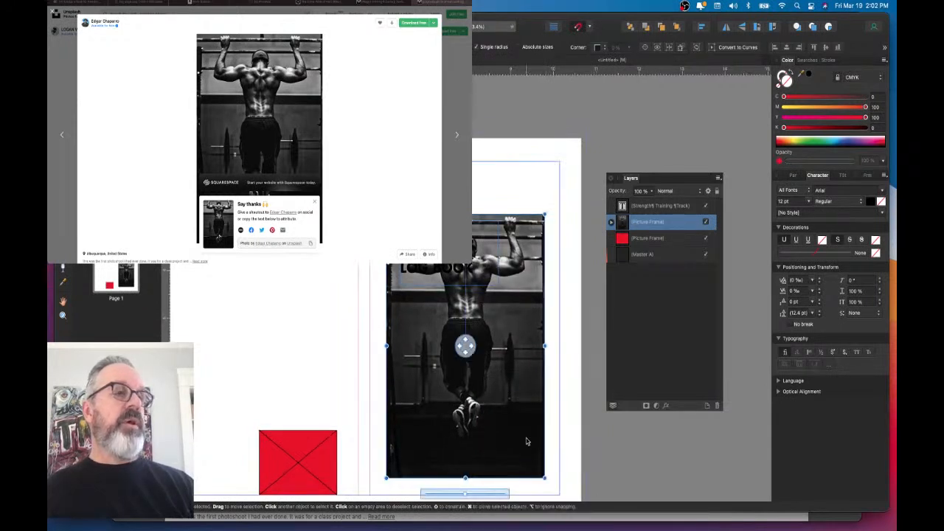
- Try resizing the picture frame and the pull-up image inside it, undoing each resize
left_click_drag(544, 478, 525, 439)
key("super+z")
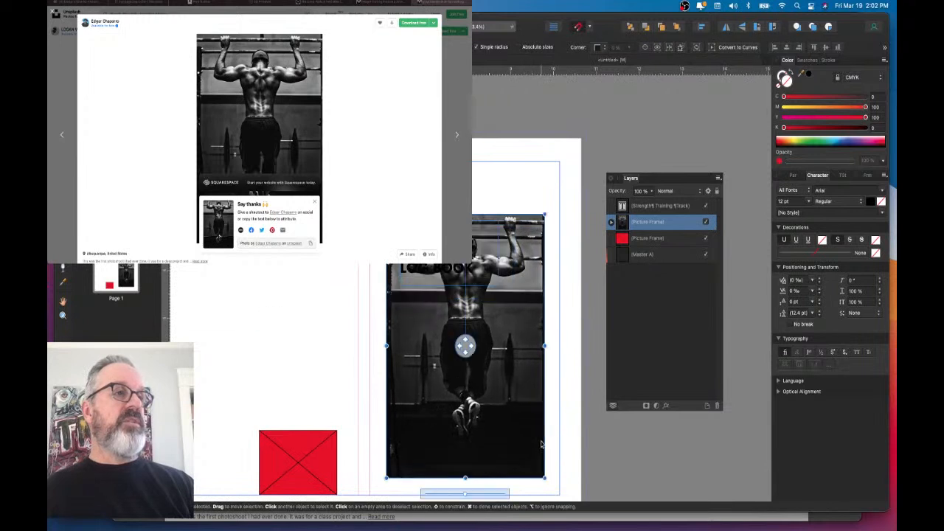
left_click_drag(545, 478, 524, 455)
key("super+z")
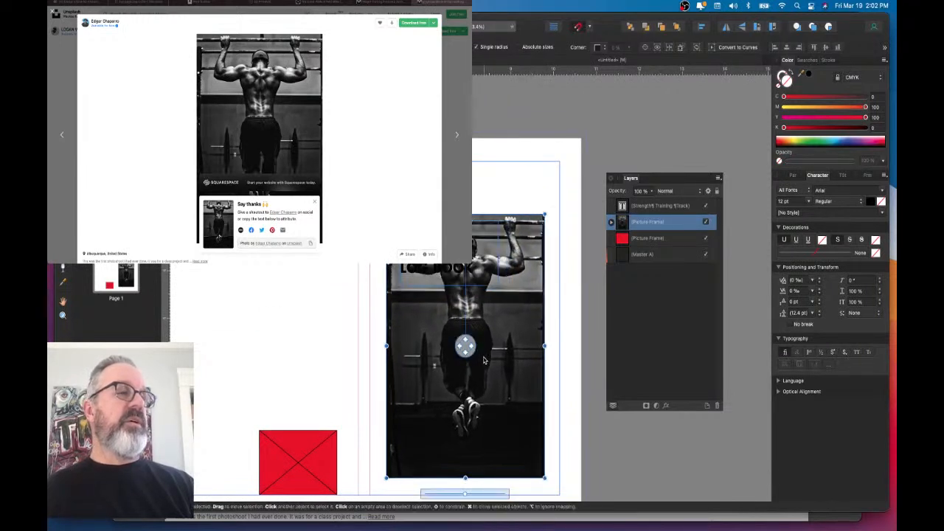
double_click(485, 360)
left_click_drag(544, 478, 524, 432)
key("super+z")
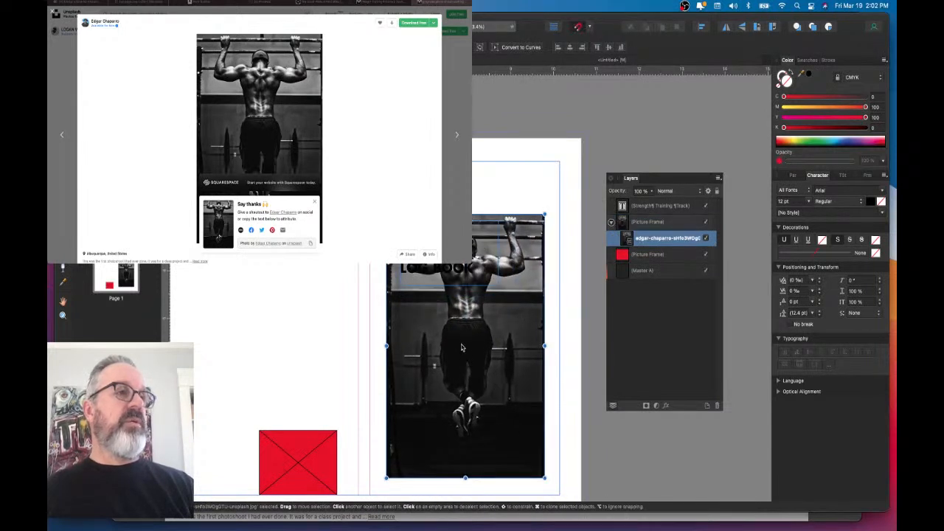
- Crop and resize the picture frame to span the front cover between the side margins, with its lower edge on the bottom margin
left_click(483, 352)
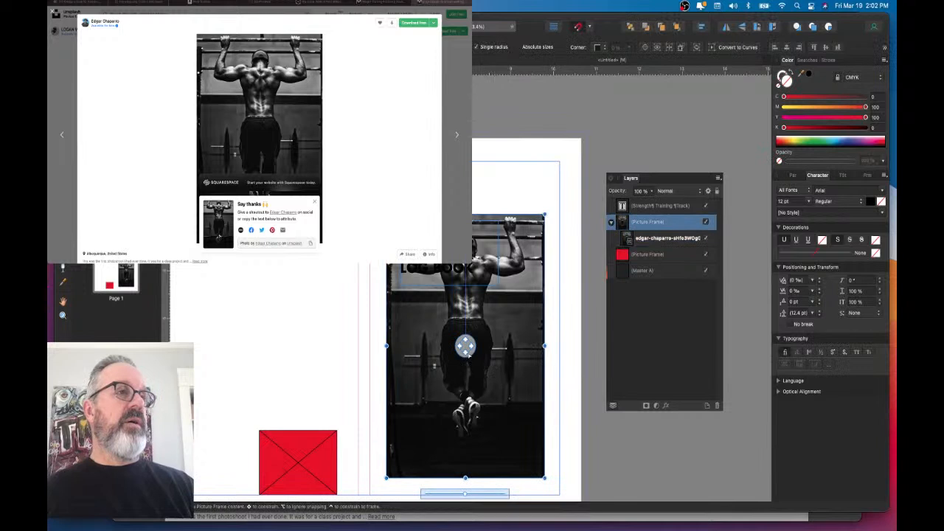
left_click_drag(544, 478, 529, 381)
left_click_drag(561, 427, 566, 431)
left_click_drag(521, 384, 502, 440)
left_click_drag(552, 266, 563, 255)
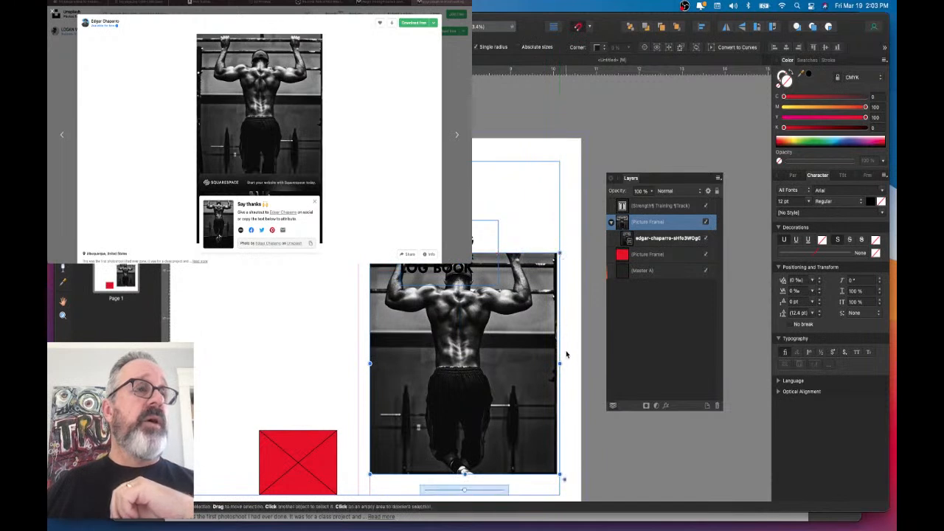
left_click_drag(559, 363, 548, 362)
left_click_drag(549, 472, 569, 399)
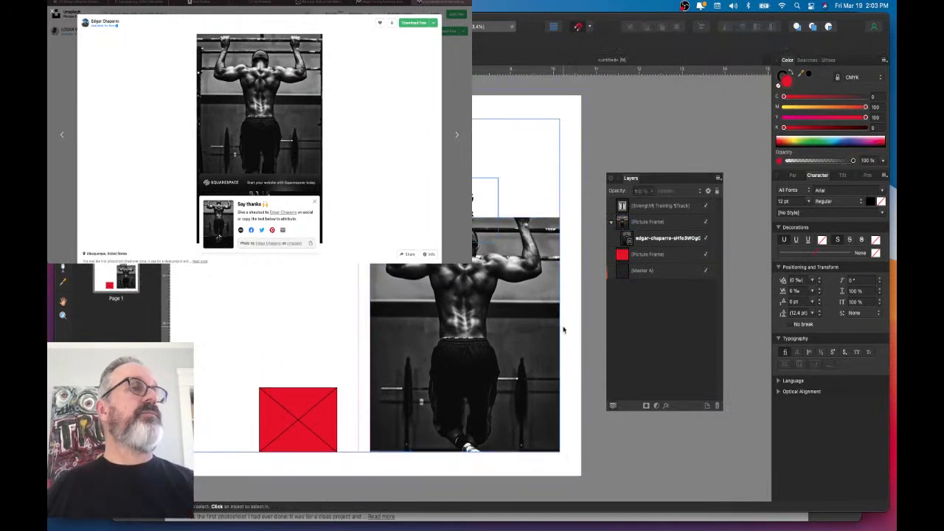
- Shift and resize the picture frame to fit between the spine-side guide and the outer margin, reaching down to the bottom margin
scroll(504, 231, "up", 2)
scroll(504, 230, "down", 3)
left_click(533, 258)
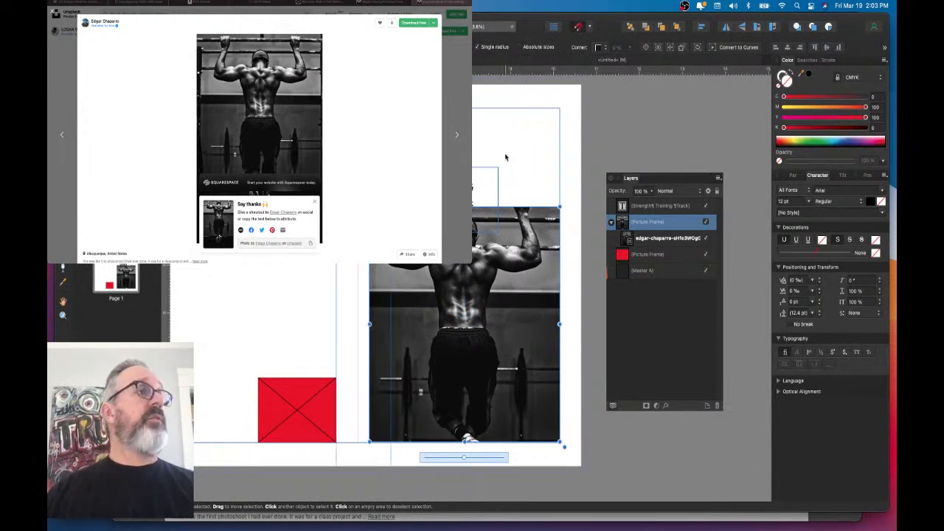
scroll(379, 266, "down", 1)
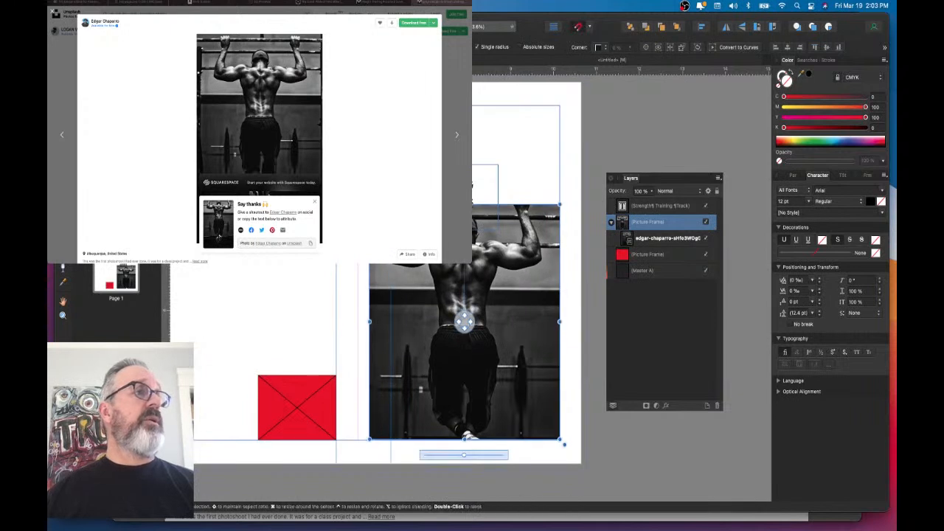
mouse_move(369, 204)
left_mouse_down()
mouse_move(386, 243)
mouse_move(369, 205)
left_mouse_up()
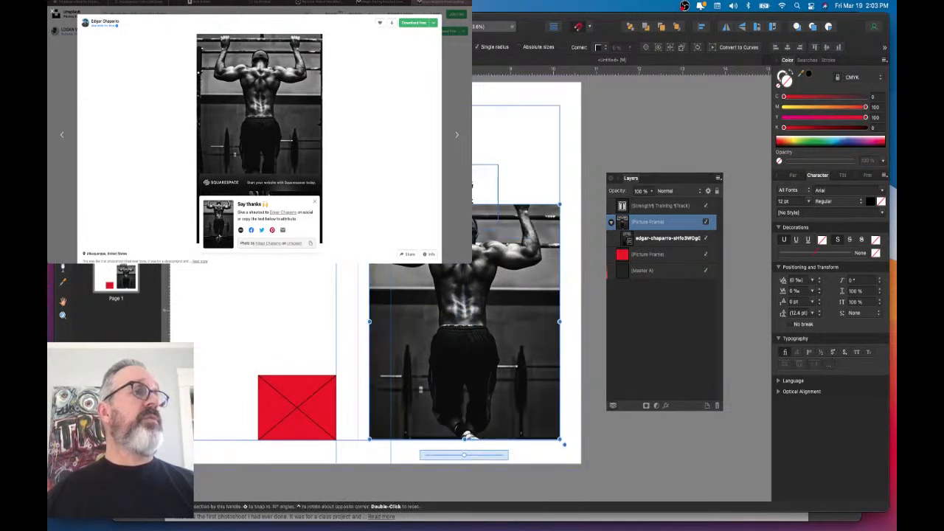
left_click_drag(516, 373, 538, 373)
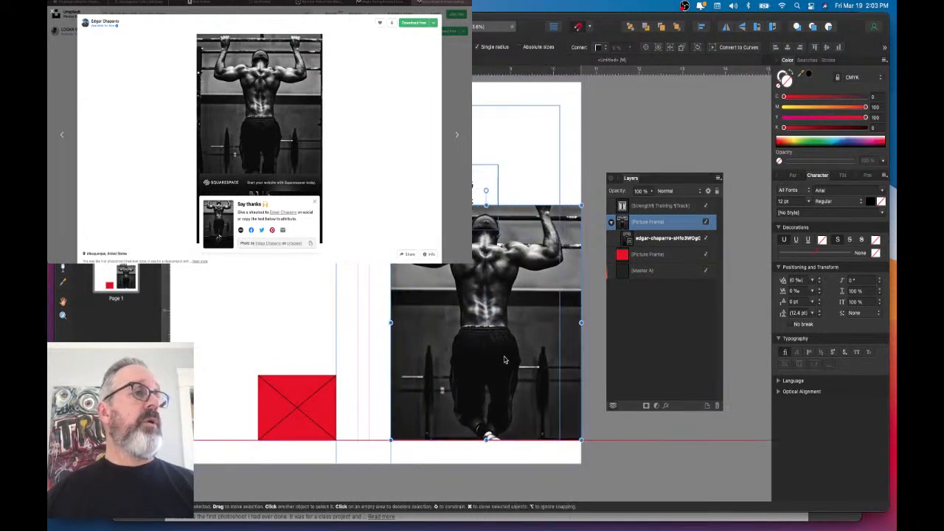
left_click_drag(584, 442, 564, 418)
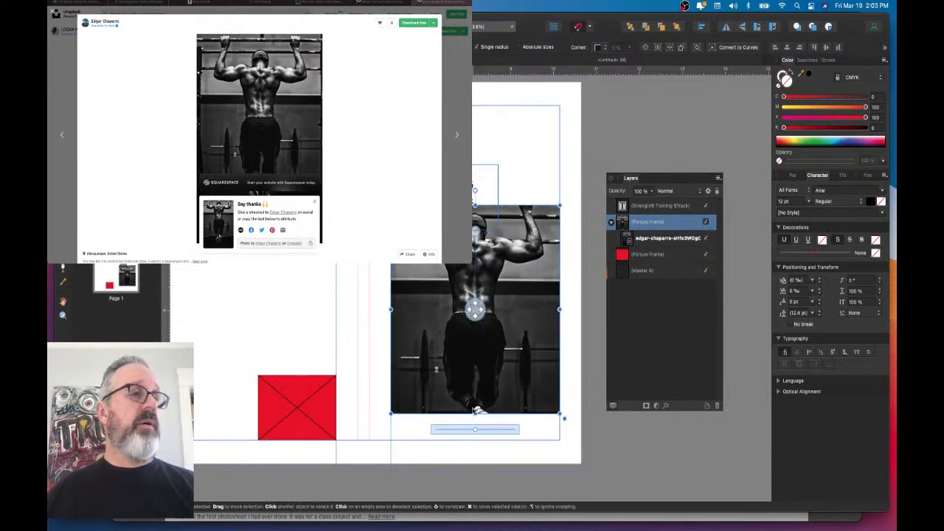
left_click_drag(475, 414, 474, 441)
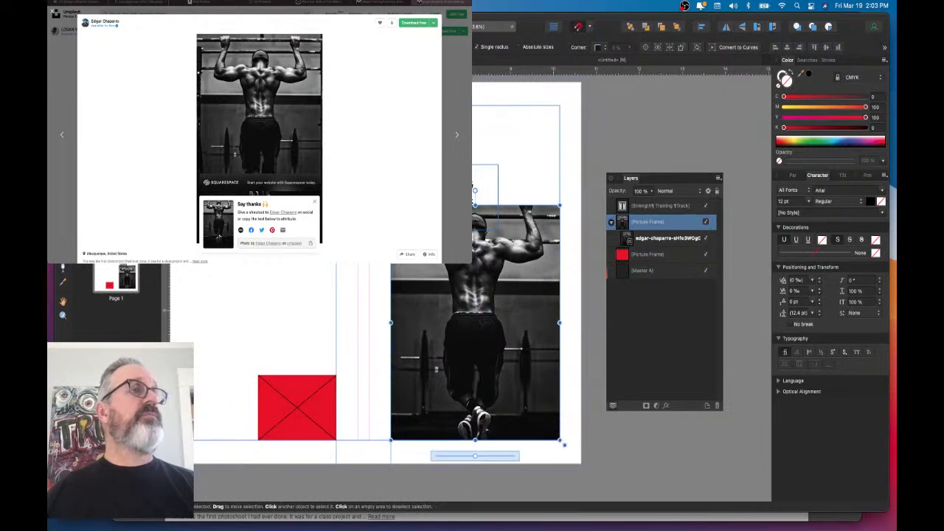
left_click(506, 167)
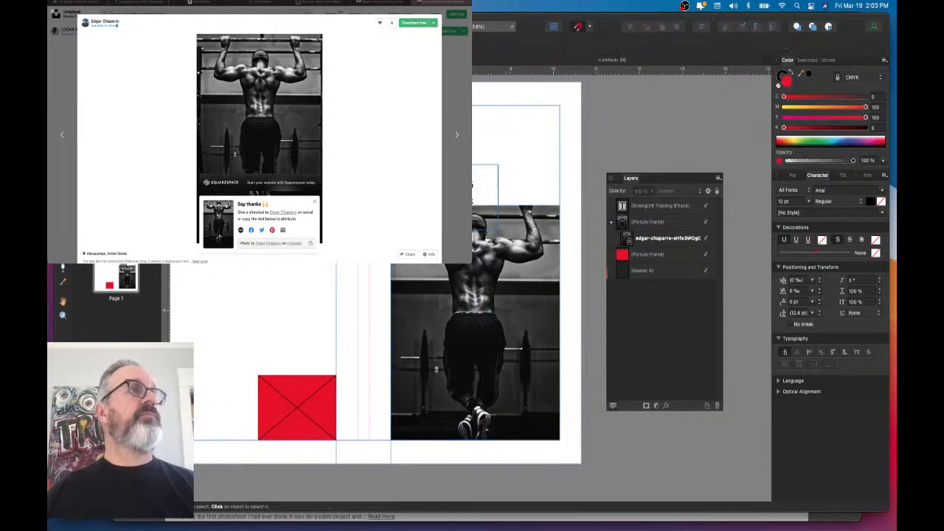
- Give the pull-up picture frame a dark stroke and set the stroke colour's magenta and yellow to 0
scroll(458, 163, "up", 5)
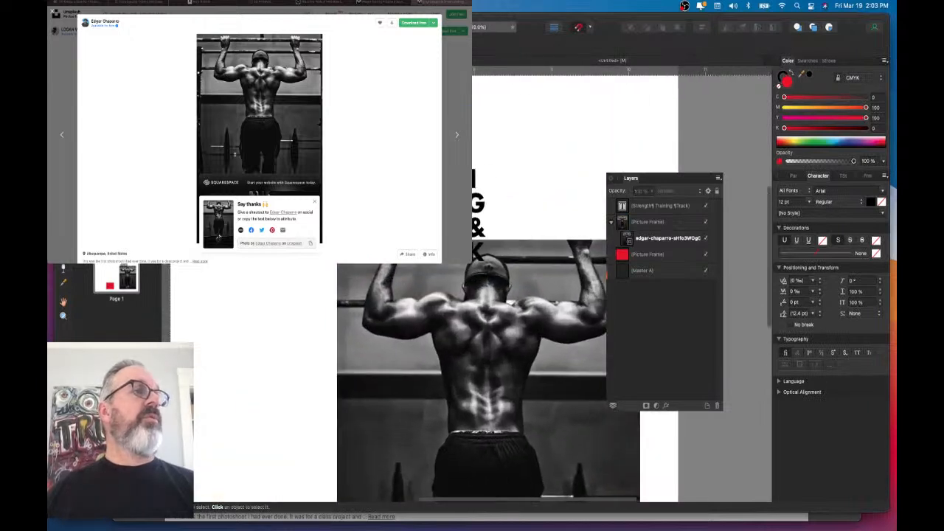
scroll(458, 163, "down", 3)
left_click(466, 369)
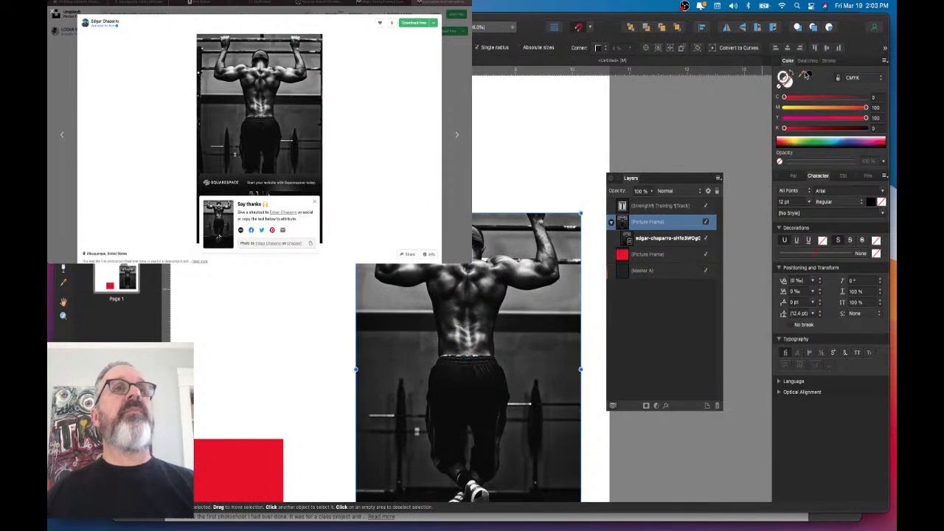
left_click(809, 75)
left_click_drag(839, 118, 857, 119)
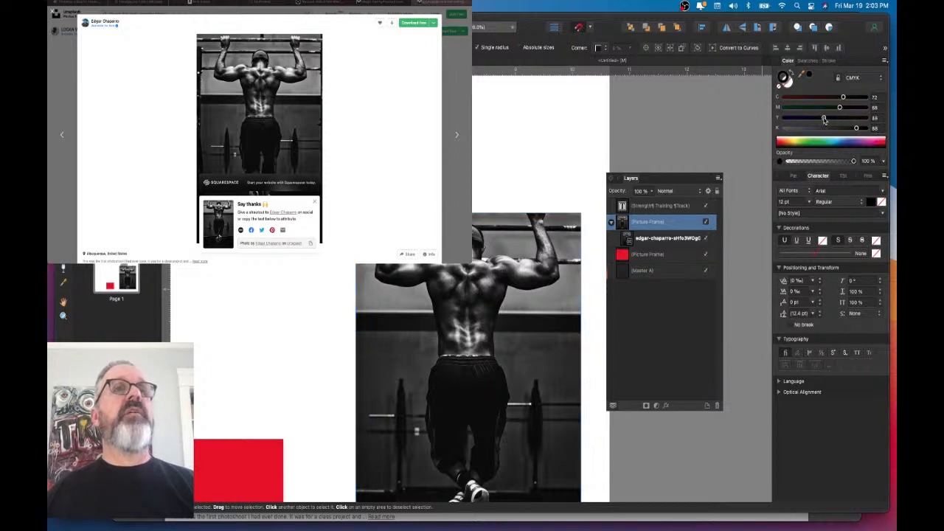
left_click_drag(839, 107, 784, 107)
left_click_drag(857, 118, 784, 118)
- Set the frame's stroke colour to 40 cyan and 100 black
left_click_drag(843, 98, 806, 102)
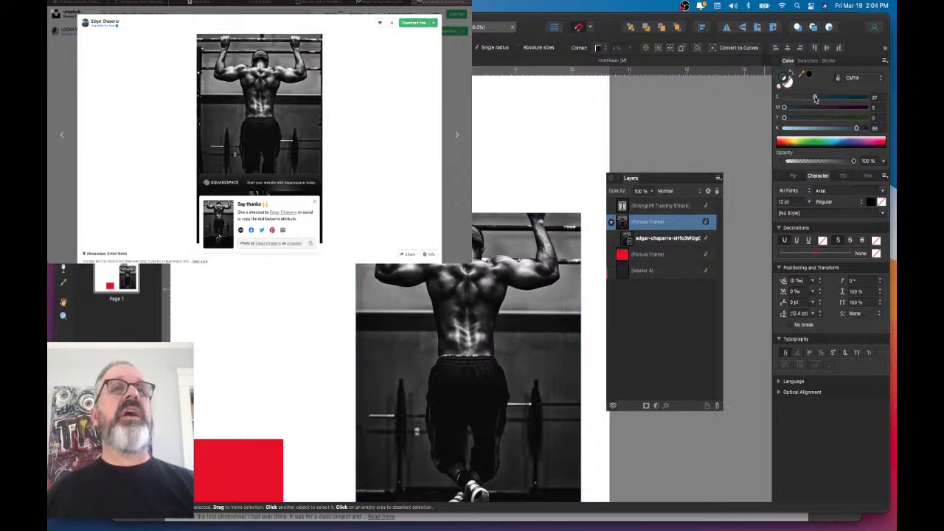
left_click_drag(819, 99, 825, 97)
left_click(876, 97)
type("40")
key("Return")
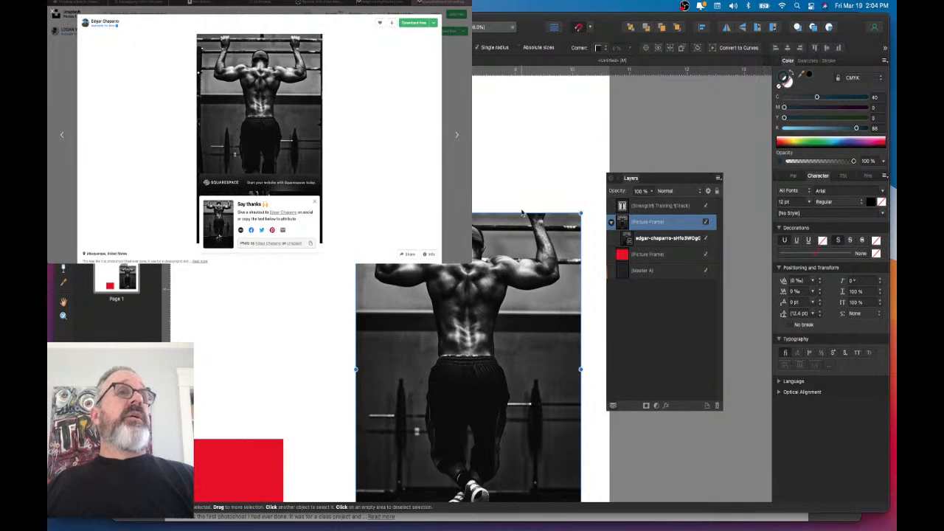
left_click_drag(856, 127, 867, 128)
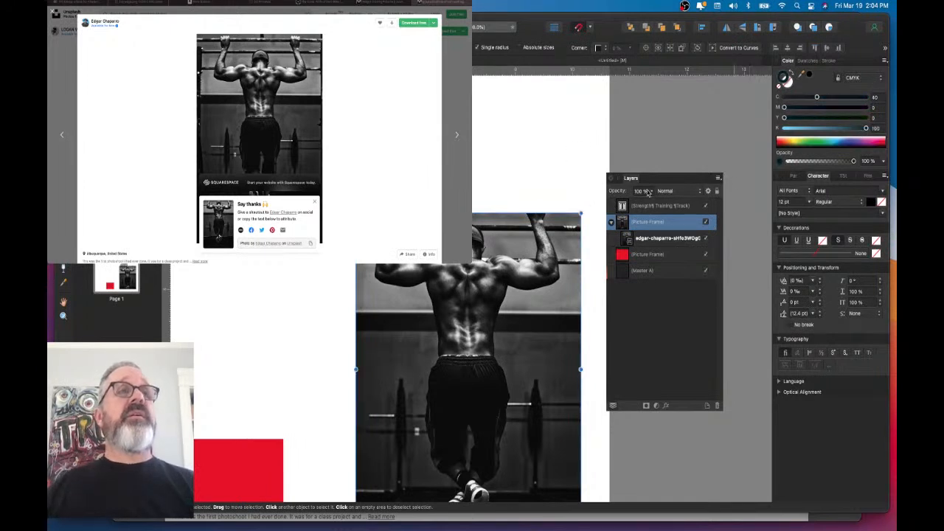
left_click(584, 161)
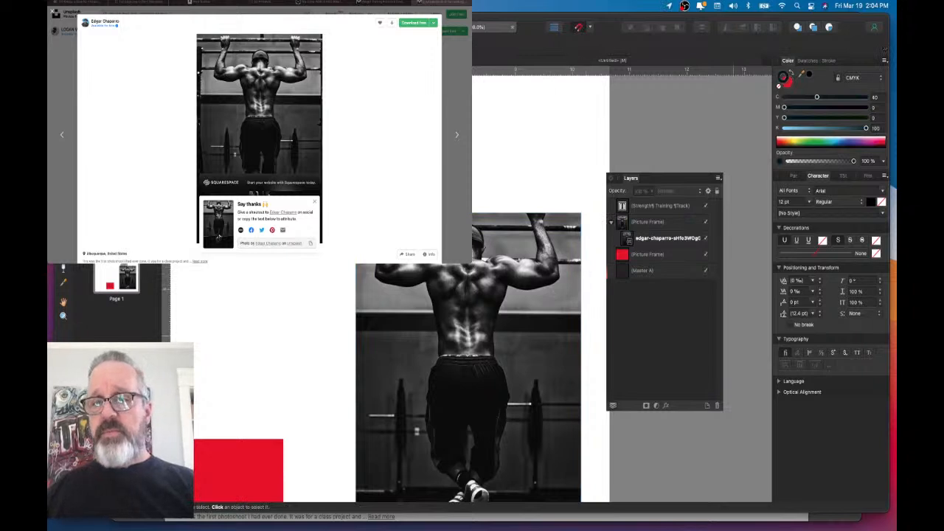
- Set the stroke width of the pull-up picture frame to 1 pt
scroll(562, 274, "up", 3)
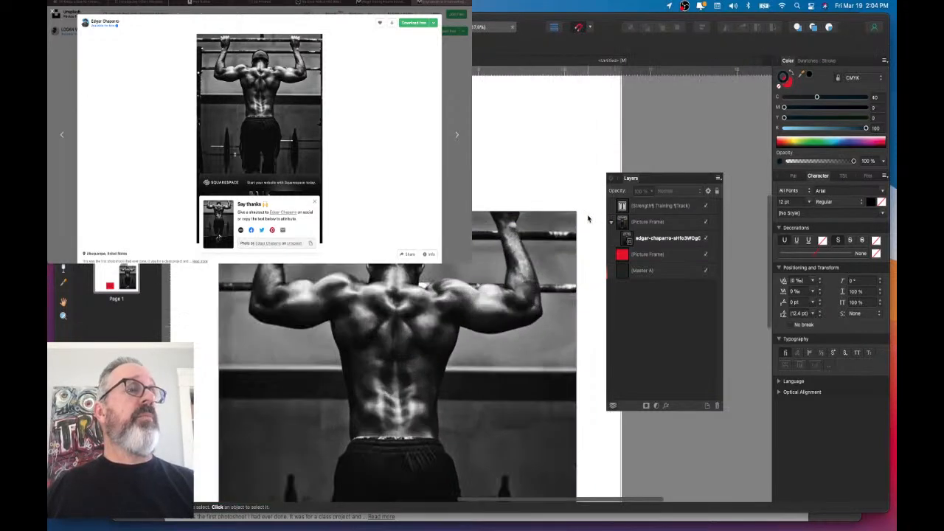
left_click(565, 225)
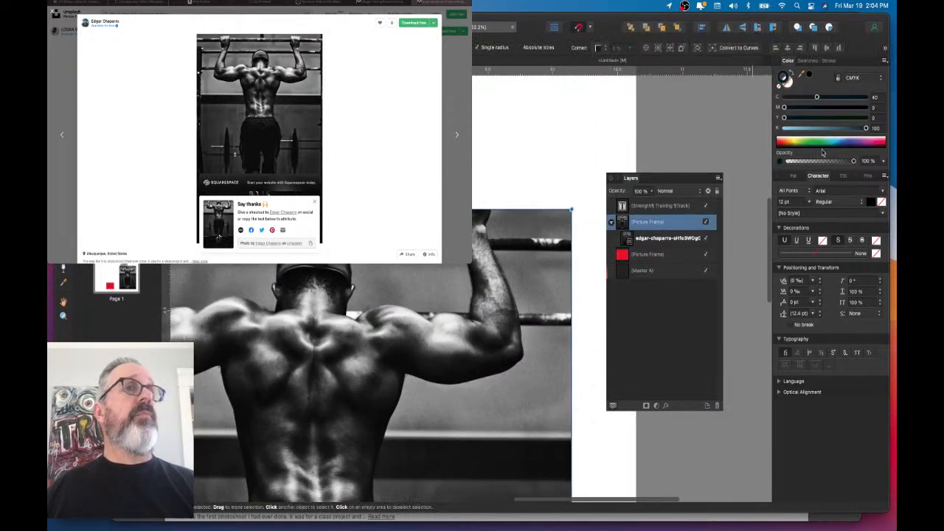
left_click(829, 60)
left_click_drag(797, 89, 855, 92)
left_click(872, 88)
type("1")
key("Return")
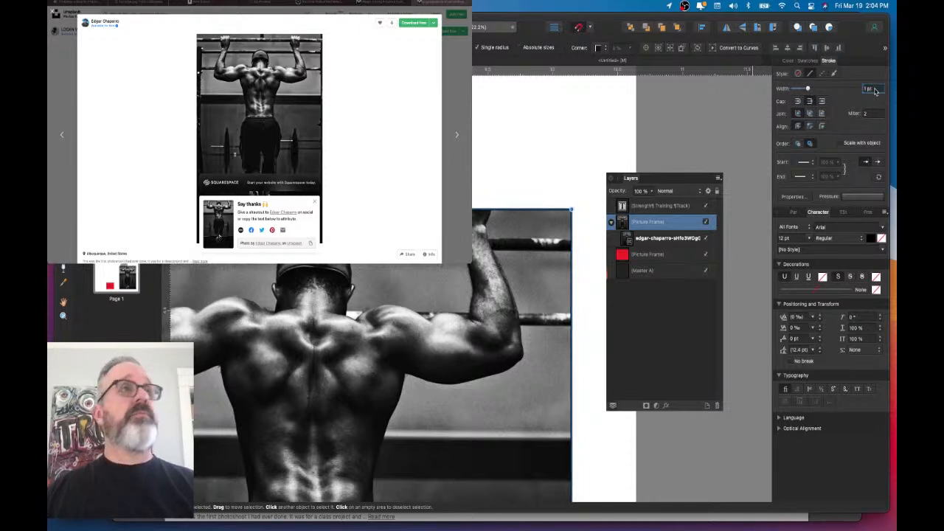
left_click(500, 179)
- Examine up close how the picture frame's border meets the LOG BOOK line of the title
scroll(479, 295, "up", 5)
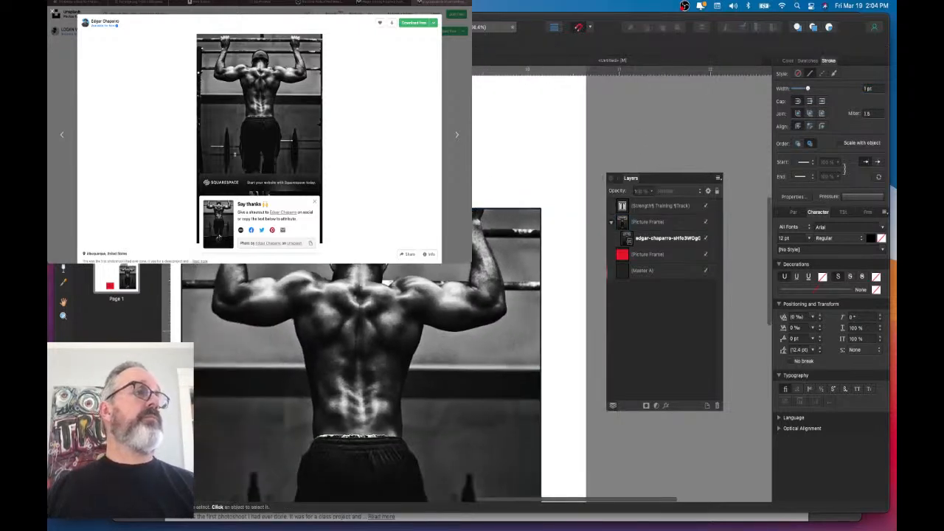
scroll(480, 295, "up", 2)
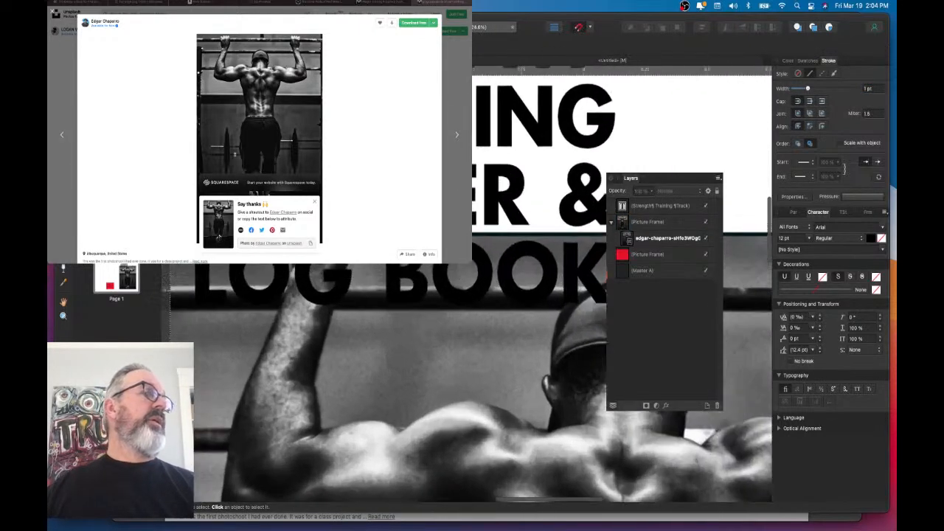
scroll(479, 295, "up", 1)
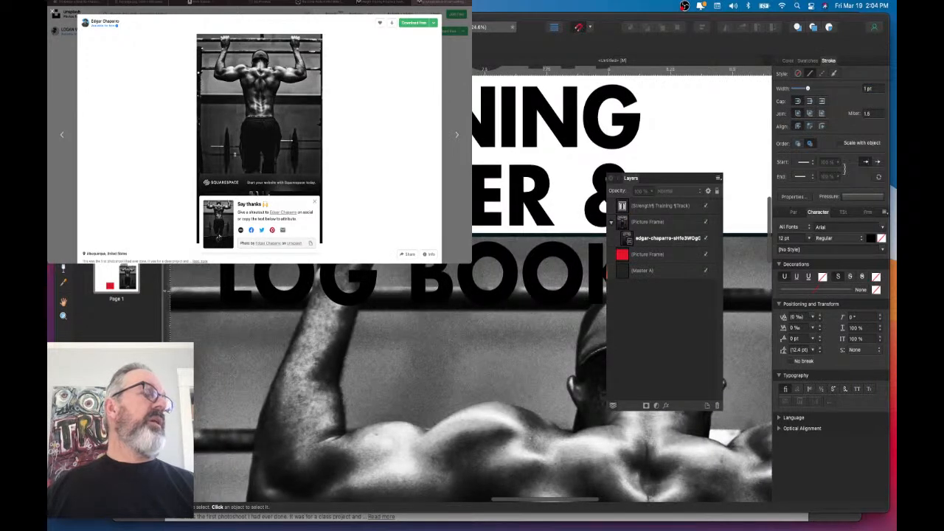
scroll(480, 295, "up", 2)
left_click(660, 205)
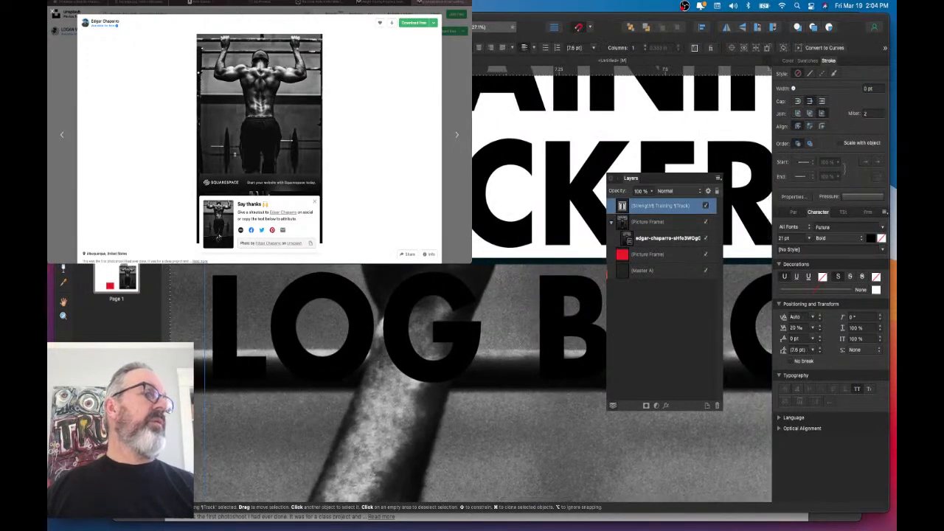
scroll(479, 295, "down", 1)
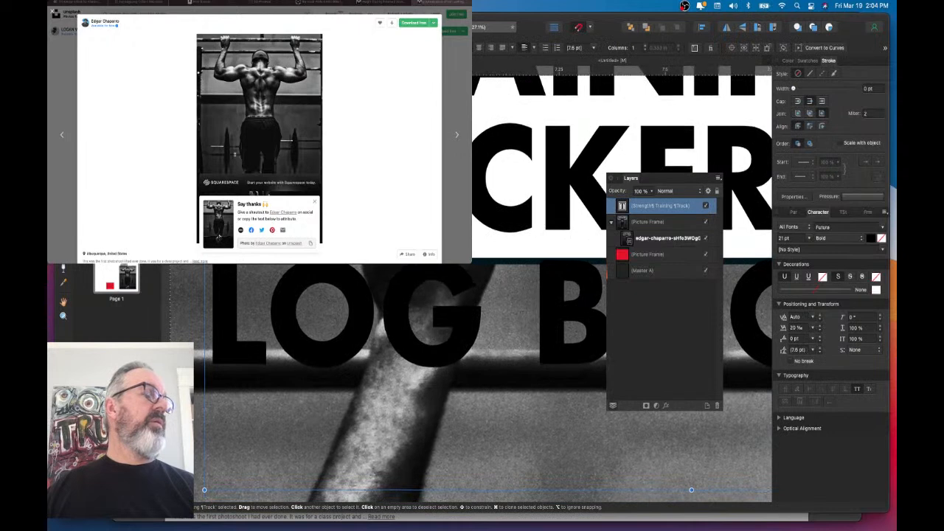
scroll(254, 269, "up", 5)
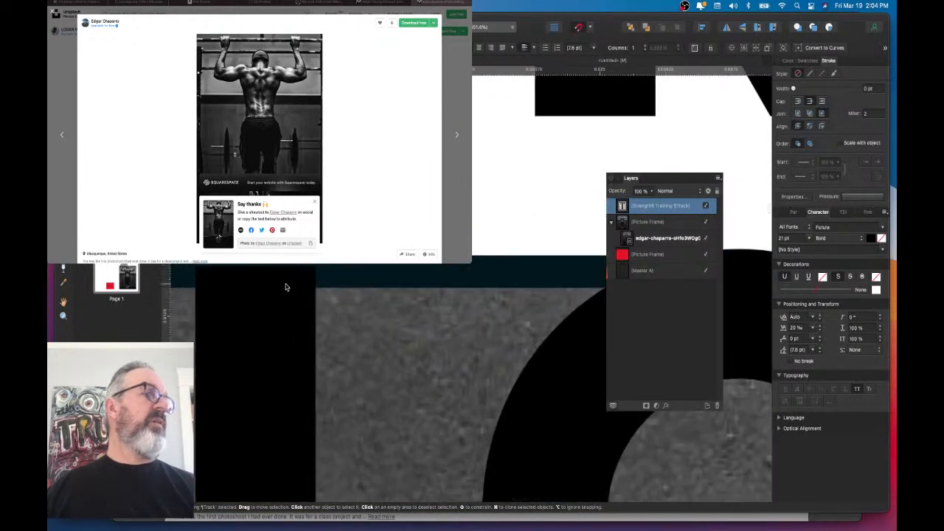
- Check the title text's CMYK colour values and compare the black of its letters with the frame's border
double_click(287, 285)
key("super+a")
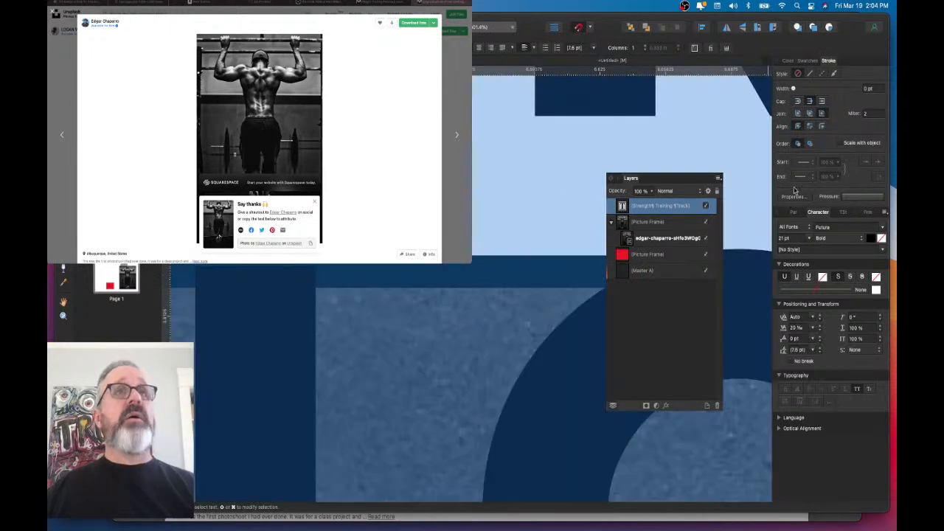
left_click(787, 61)
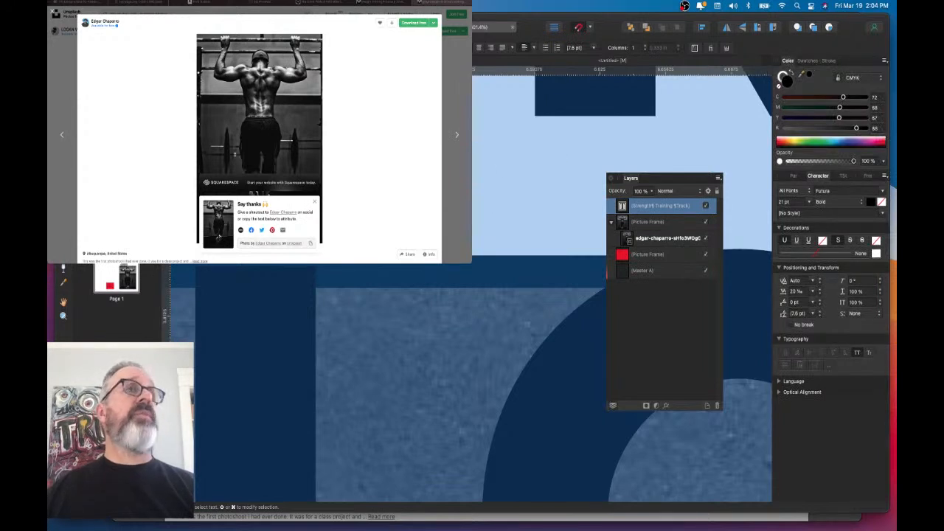
key("Escape")
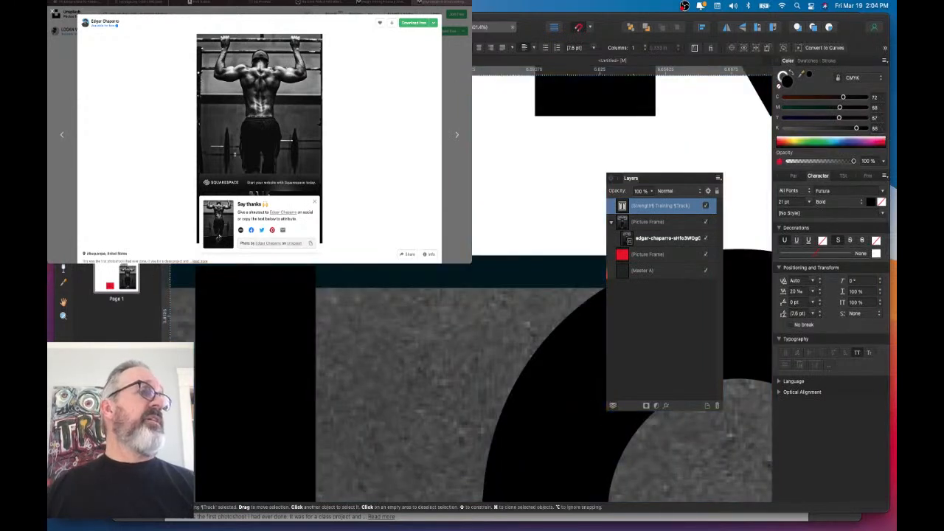
scroll(255, 283, "up", 3)
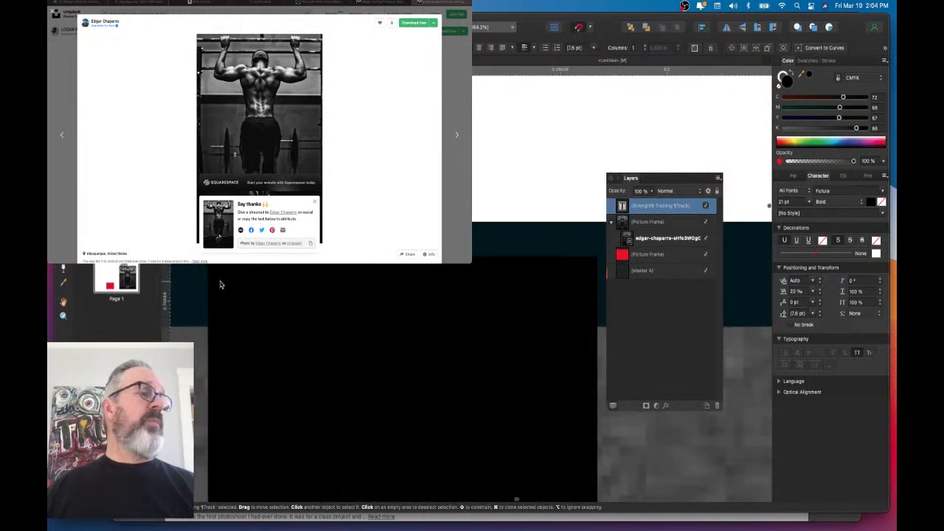
scroll(248, 295, "up", 2)
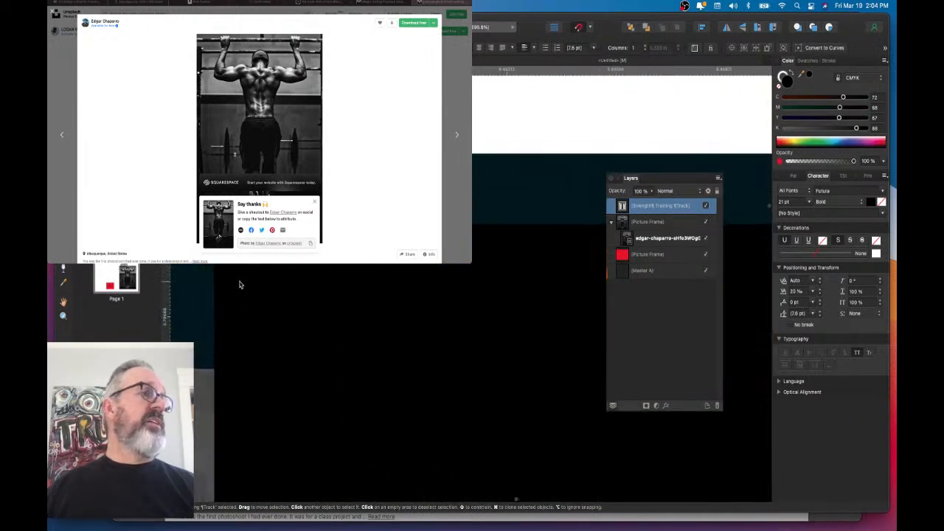
scroll(243, 283, "up", 3)
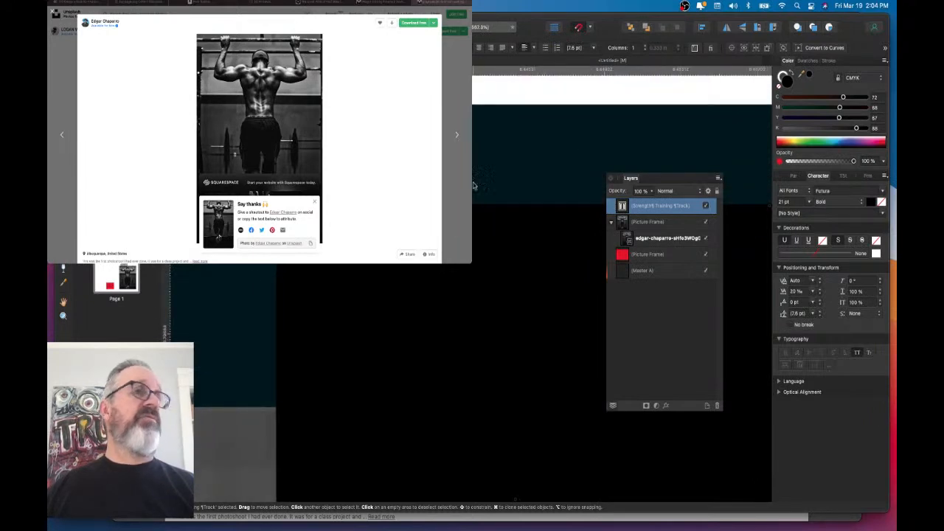
- Change the picture frame's stroke colour to the black with CMYK values 72, 68, 67, 88
scroll(472, 310, "down", 5)
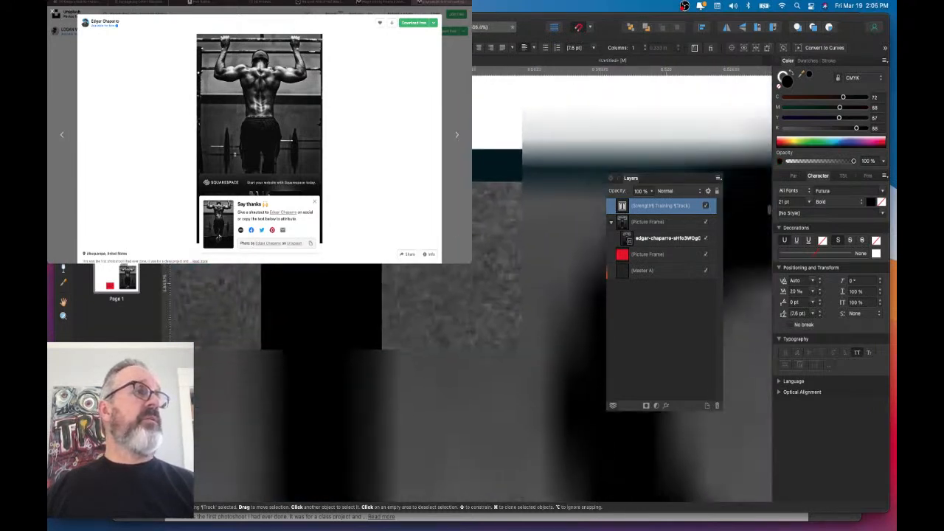
left_click(649, 221)
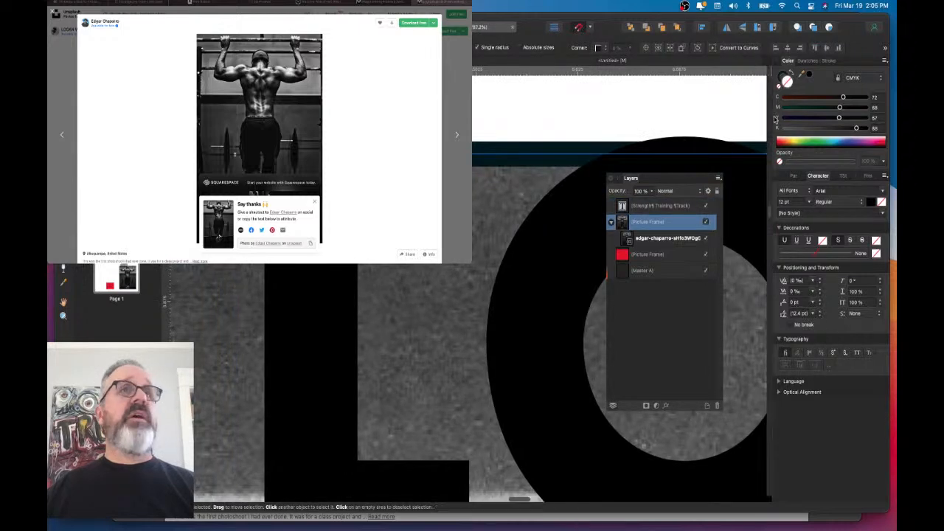
left_click(783, 77)
left_click_drag(794, 139, 791, 152)
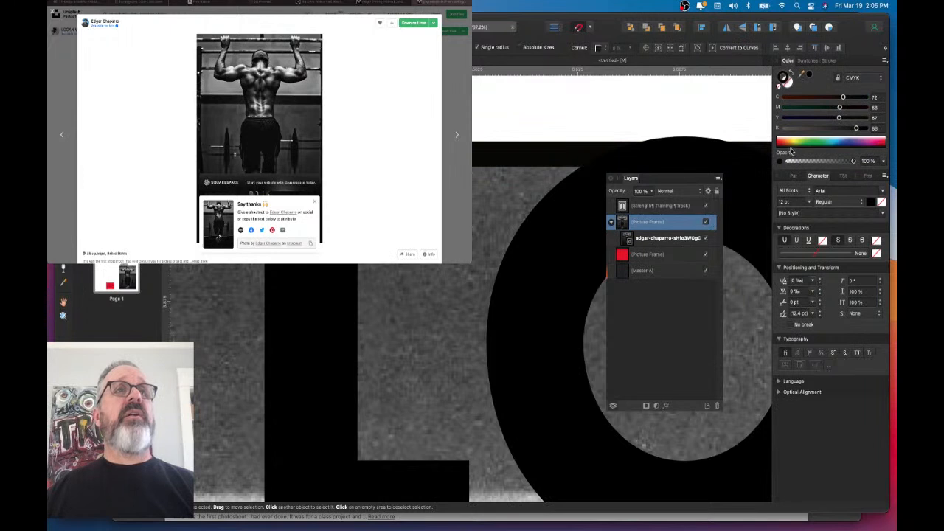
left_click_drag(796, 144, 791, 155)
- Examine the recoloured frame border against the black title letters at high magnification
left_click(306, 170)
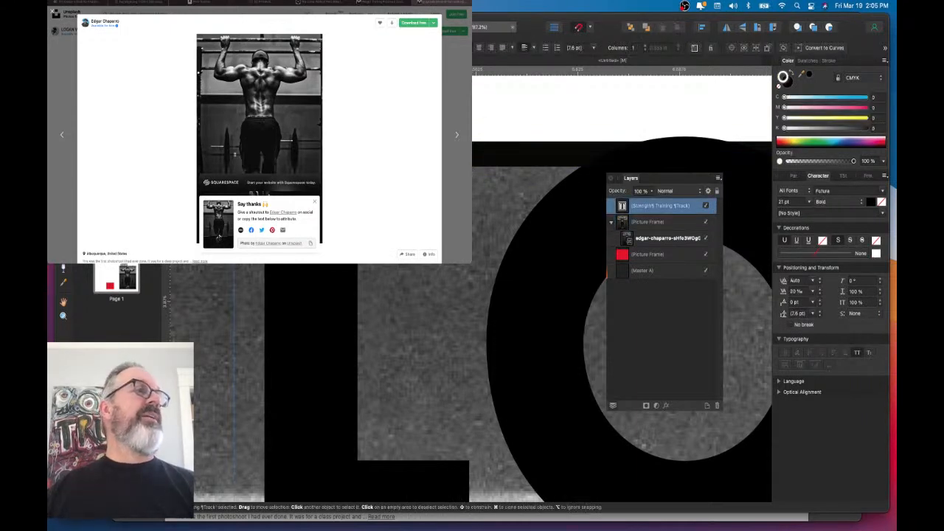
scroll(306, 170, "up", 5)
scroll(306, 170, "left", 2)
scroll(603, 342, "up", 4)
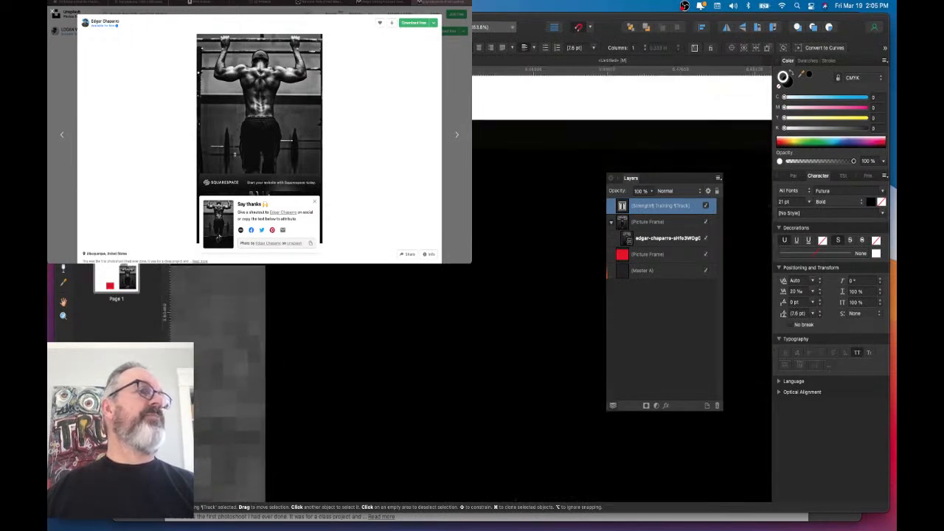
scroll(621, 293, "up", 3)
scroll(332, 264, "up", 2)
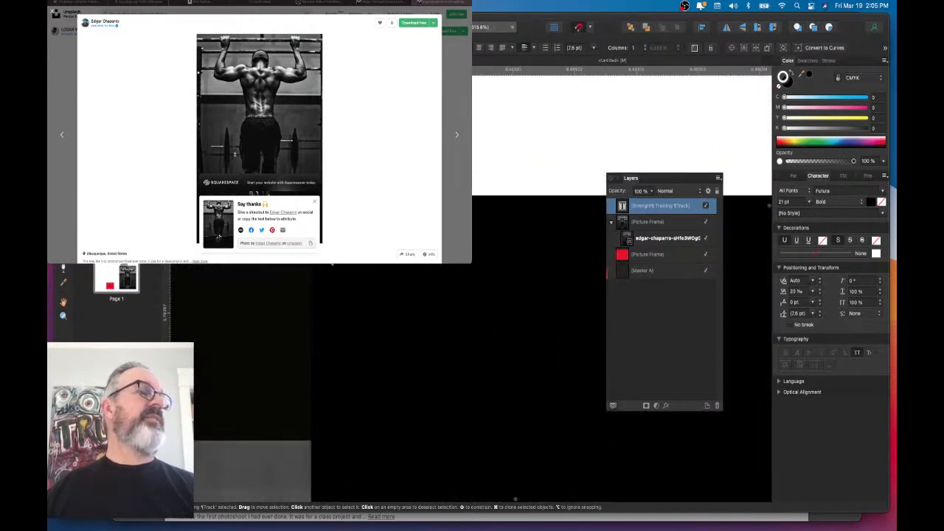
scroll(332, 264, "down", 3)
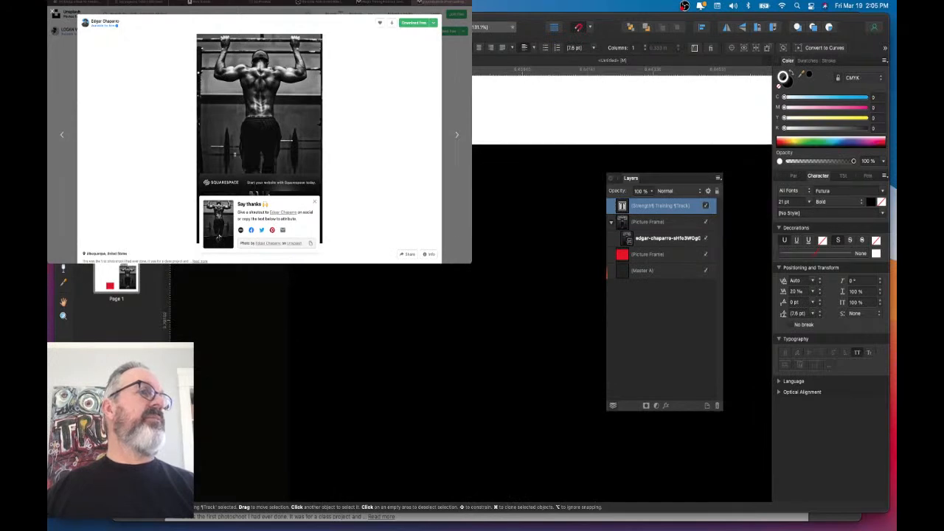
scroll(331, 264, "down", 3)
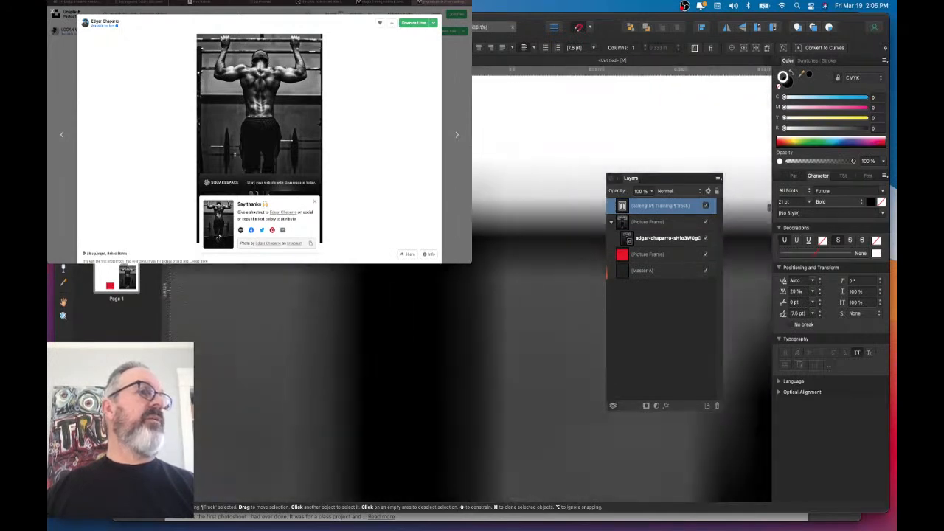
scroll(331, 264, "down", 2)
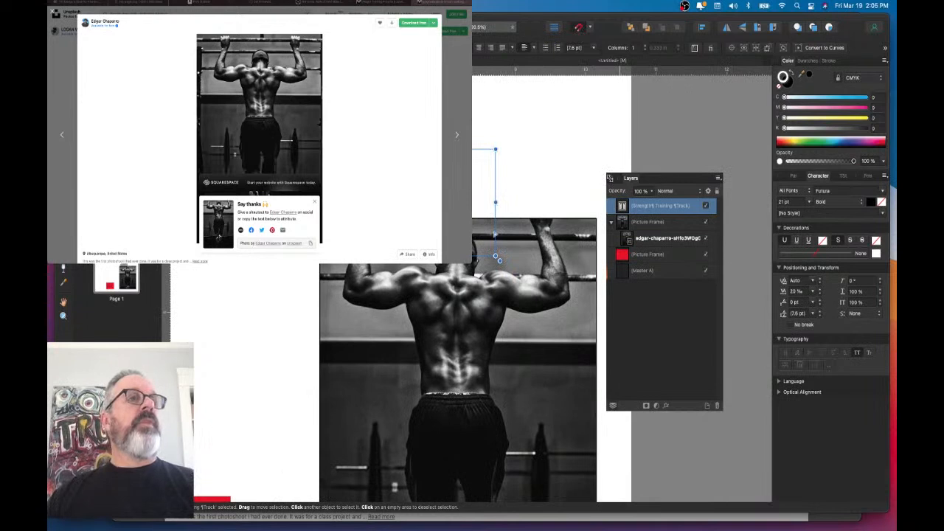
- Dock the floating layers list below the character settings, clearing the view of the cover
left_click(607, 163)
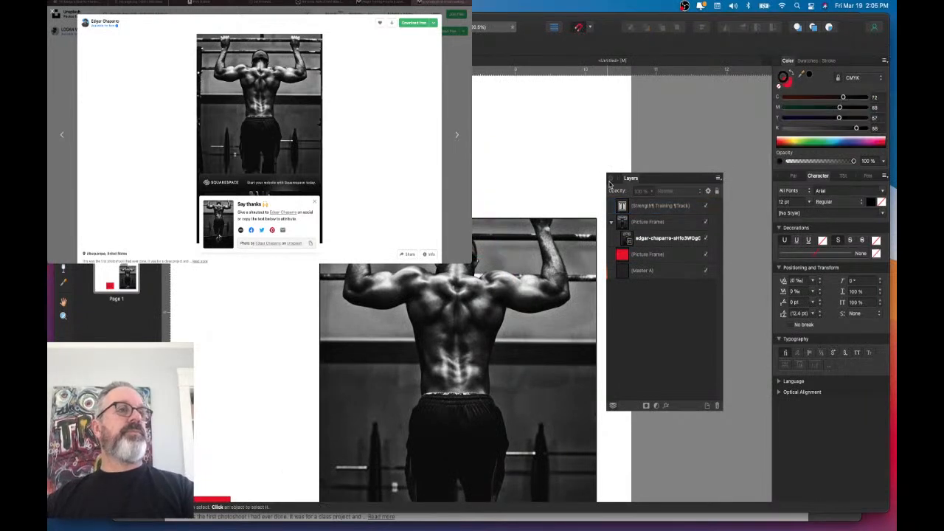
left_click_drag(647, 179, 781, 391)
scroll(595, 339, "down", 5)
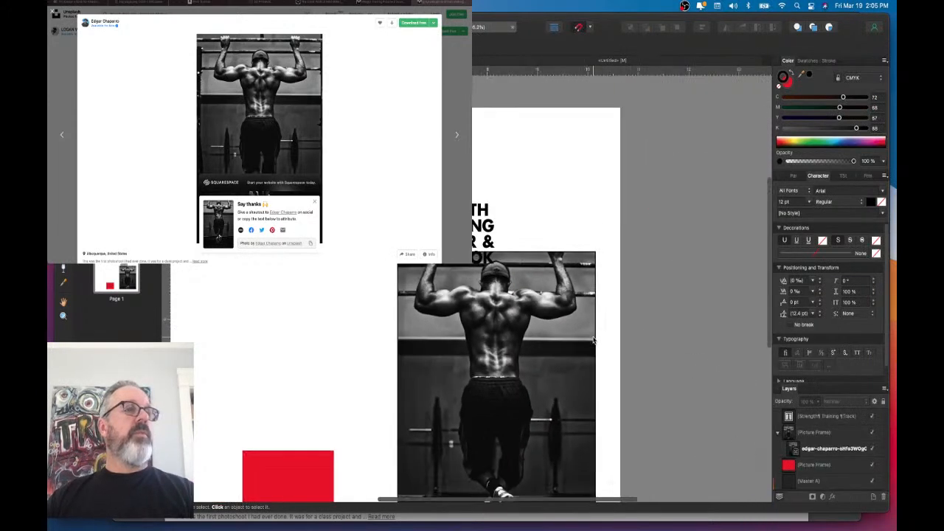
scroll(586, 342, "up", 2)
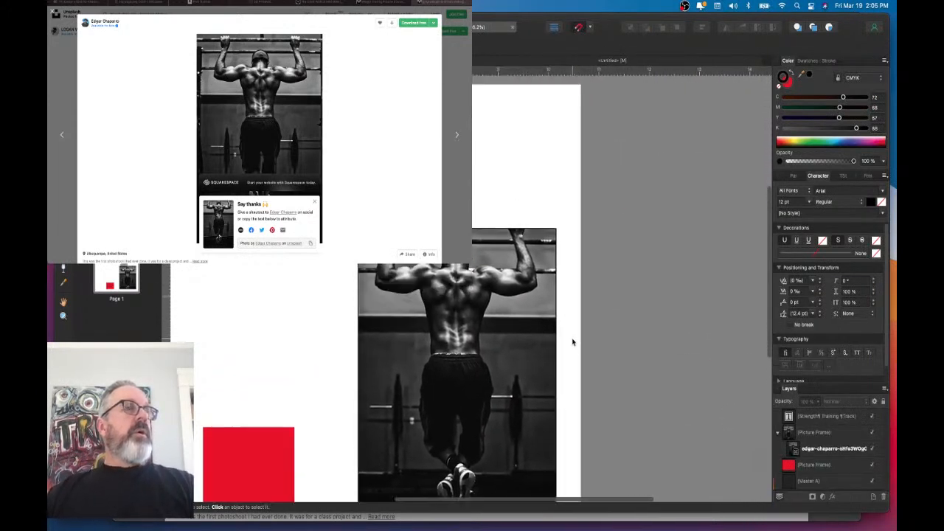
scroll(572, 342, "down", 3)
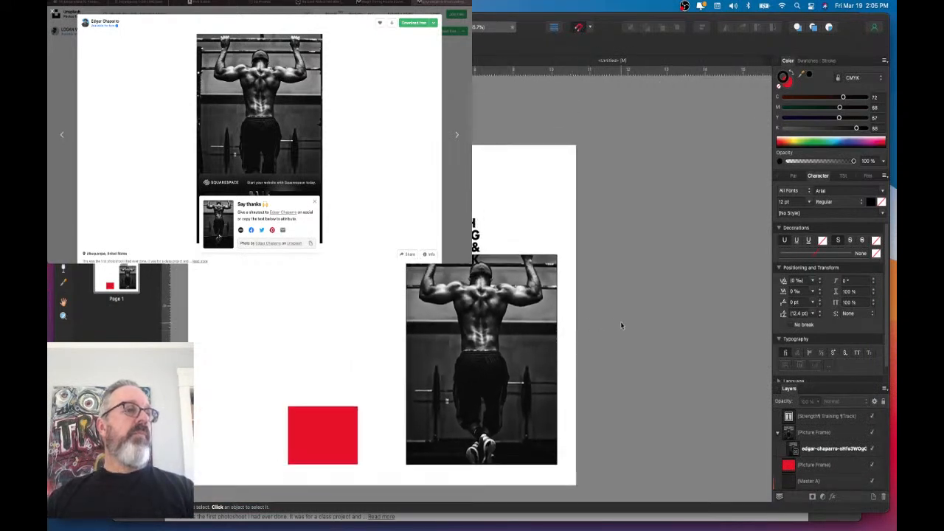
- Enlarge the pull-up photo inside its picture frame so it extends well beyond the frame and crops closer on the man
scroll(612, 280, "down", 1)
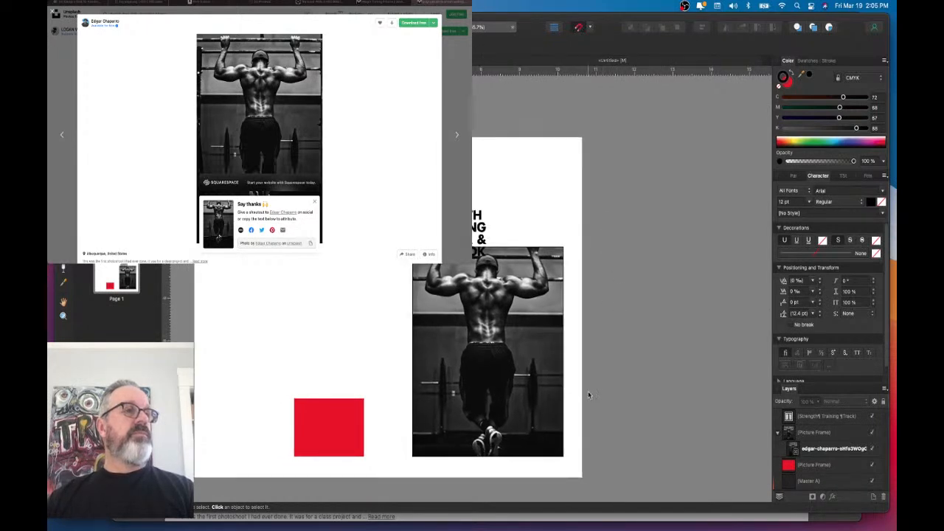
left_click(525, 365)
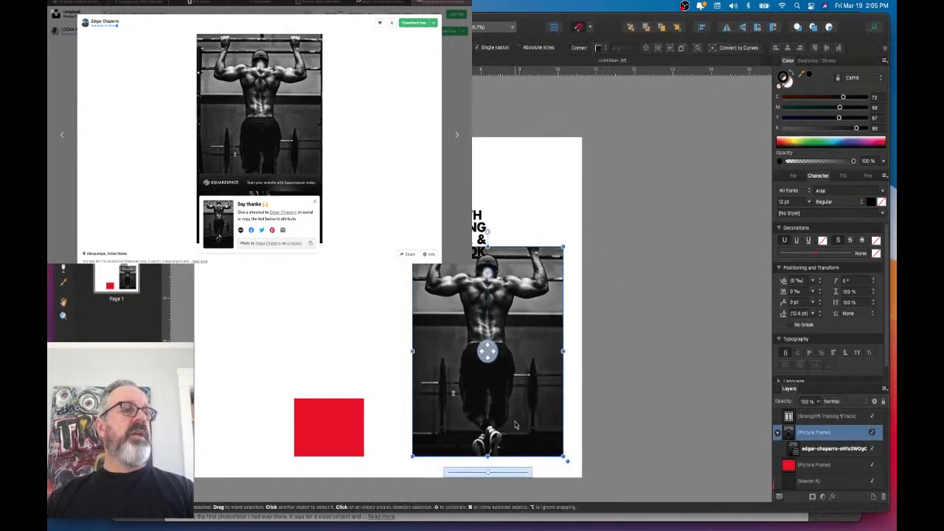
scroll(517, 425, "up", 3)
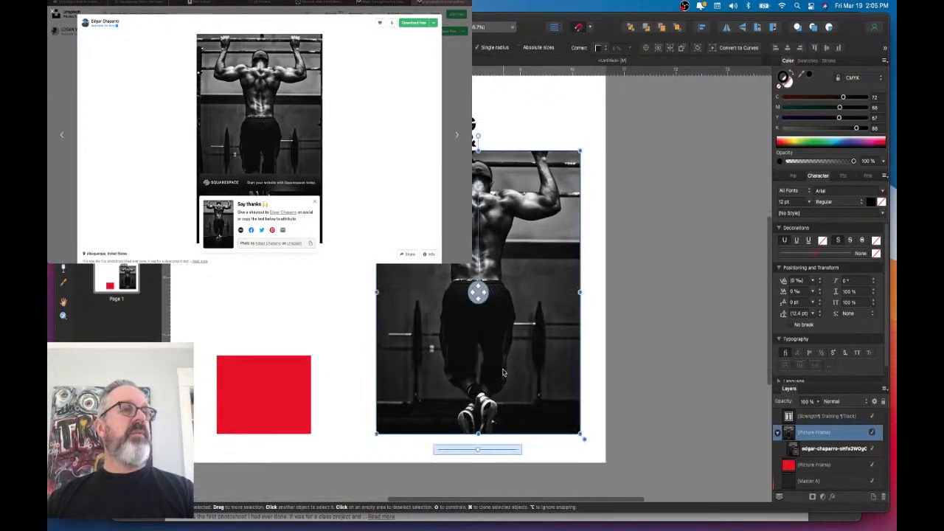
double_click(561, 411)
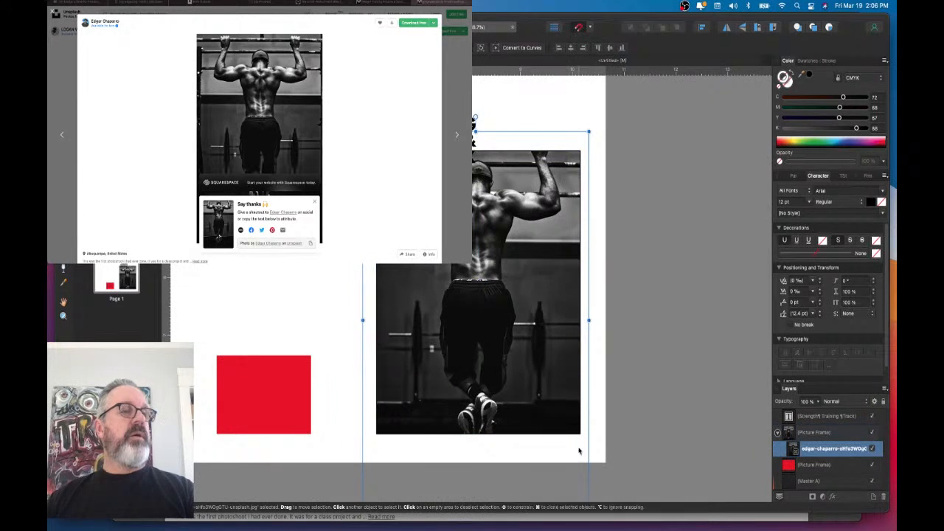
scroll(578, 447, "down", 4)
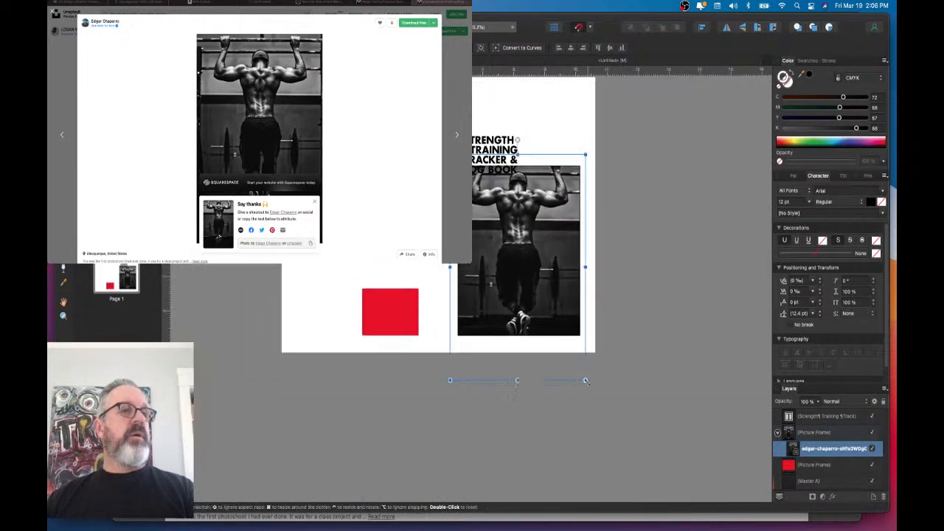
left_click_drag(585, 381, 598, 397)
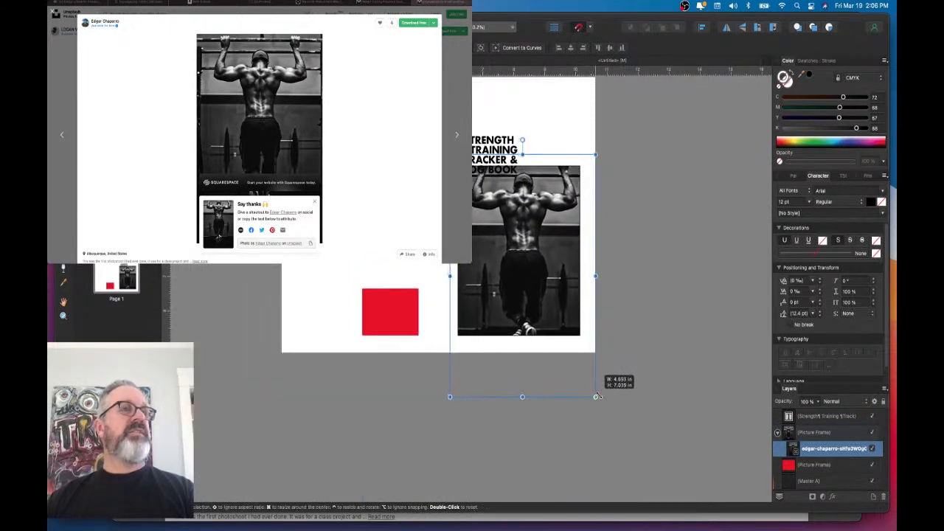
left_click_drag(449, 397, 438, 416)
left_click_drag(595, 156, 602, 142)
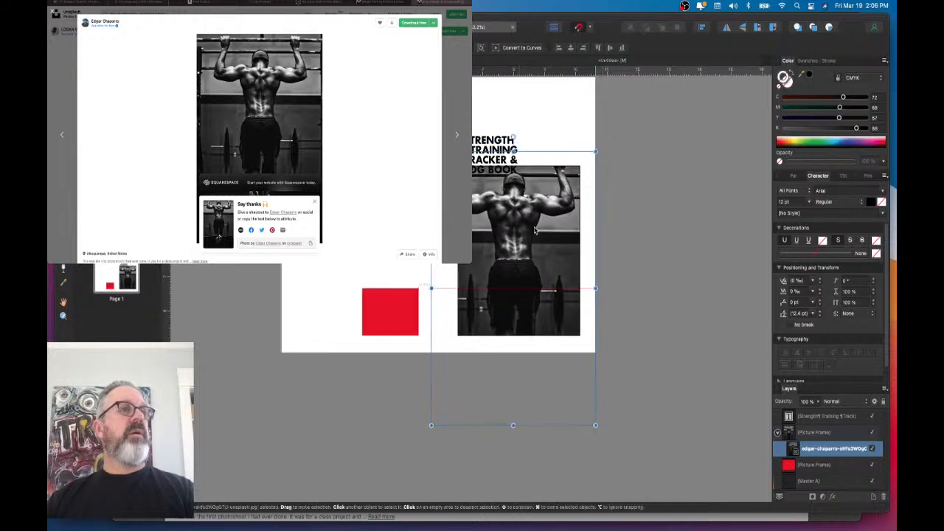
- Nudge the photo slightly to the right within its frame to centre the man
scroll(537, 215, "up", 3)
scroll(532, 214, "up", 1)
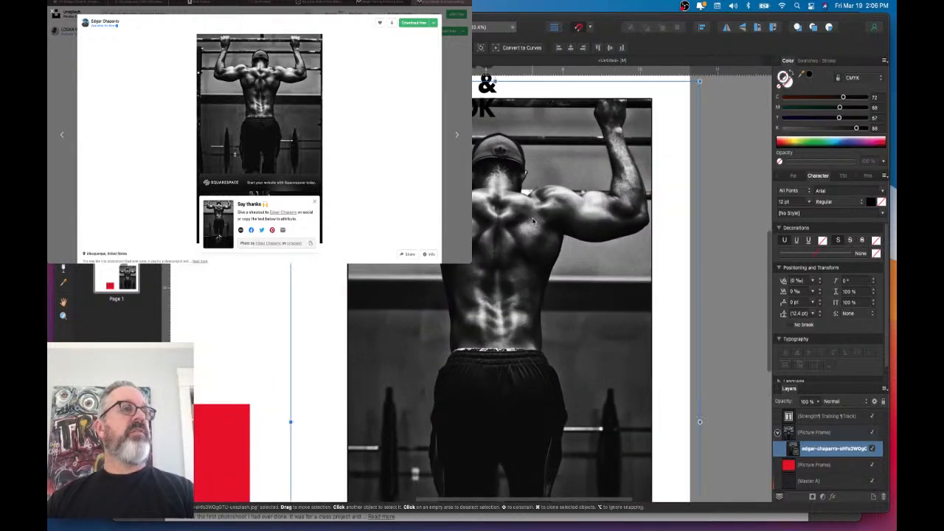
key("Right")
key("Right")
key("Right")
key("Right")
key("Right")
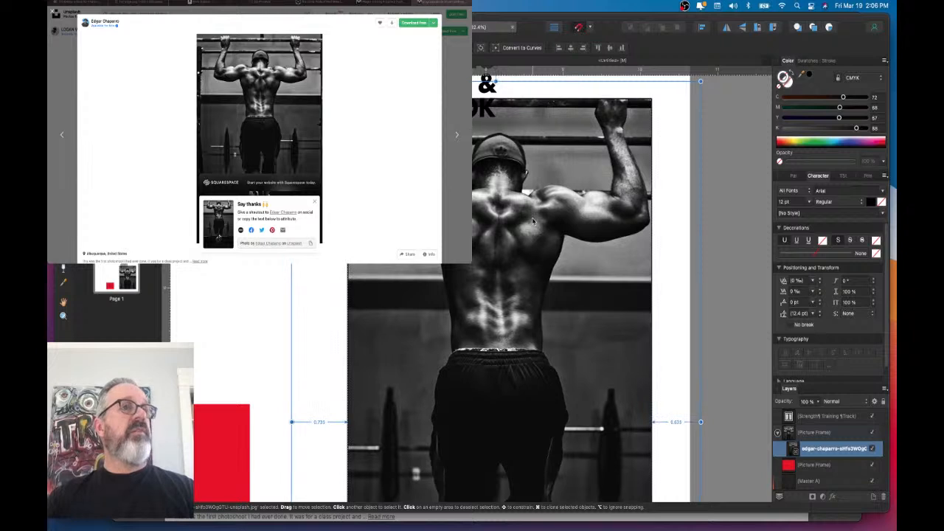
- Scale the photo up a little more and lower it until its upper edge meets the frame's upper edge
scroll(532, 219, "down", 3)
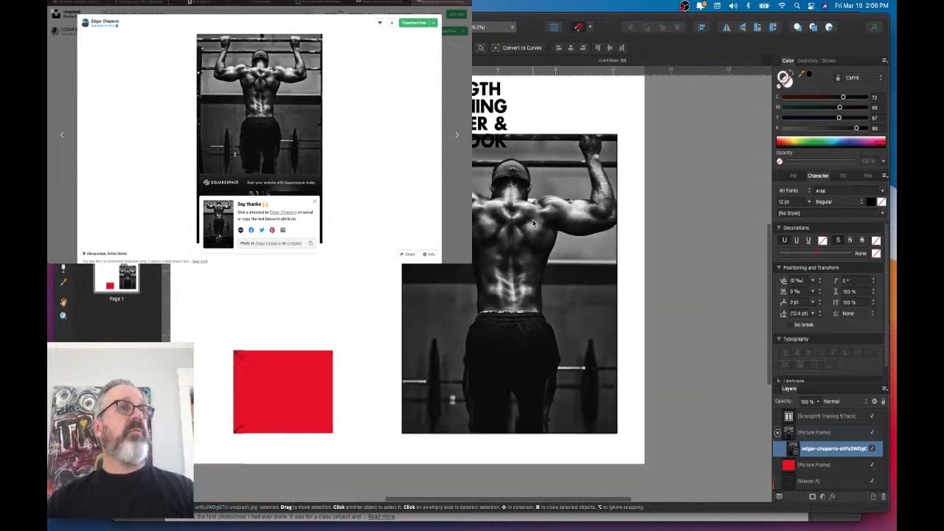
left_click_drag(414, 151, 410, 144)
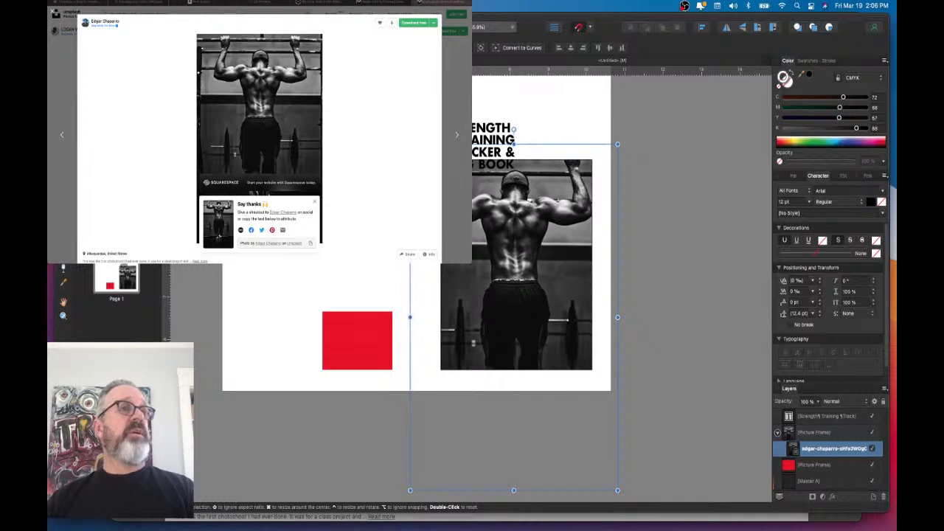
left_click_drag(616, 145, 620, 139)
left_click_drag(555, 212, 553, 235)
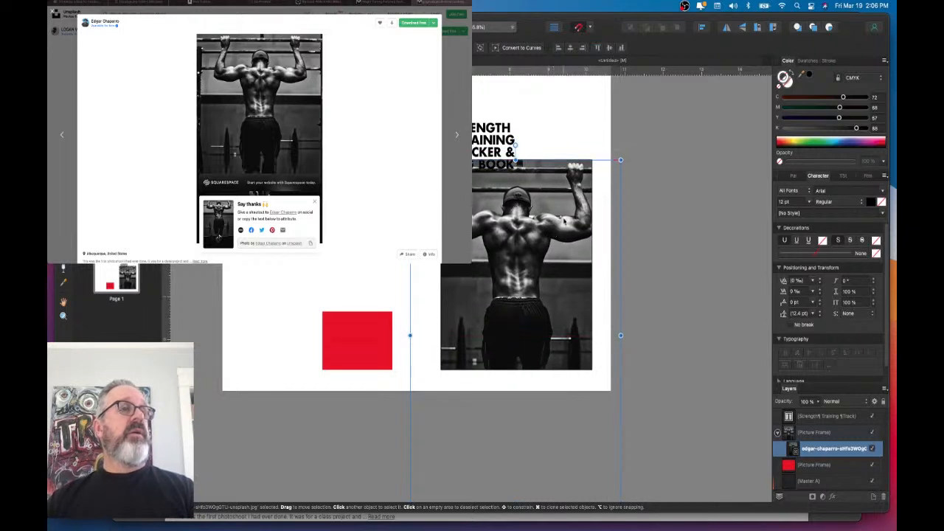
- Shrink the photo slightly and raise it back to the frame's upper edge, keeping both elbows inside the crop
scroll(555, 233, "up", 2)
scroll(671, 238, "down", 2)
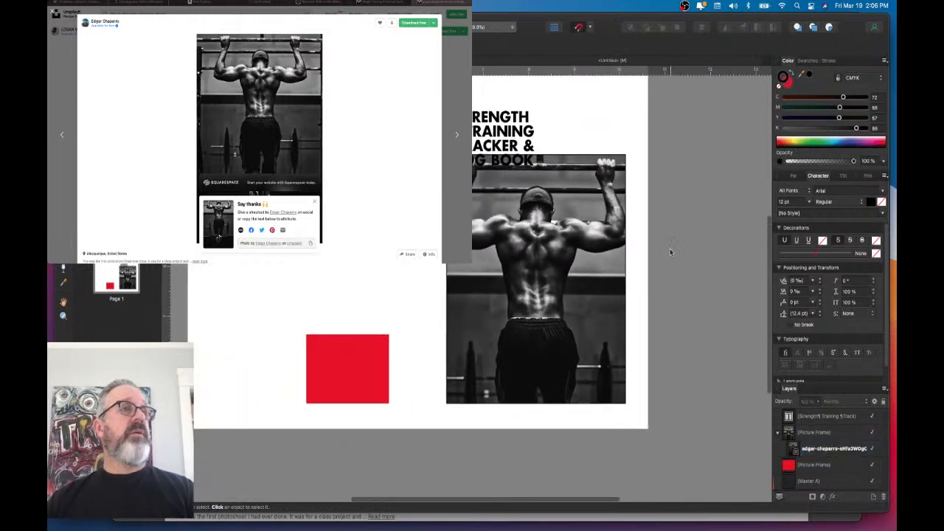
left_click(585, 248)
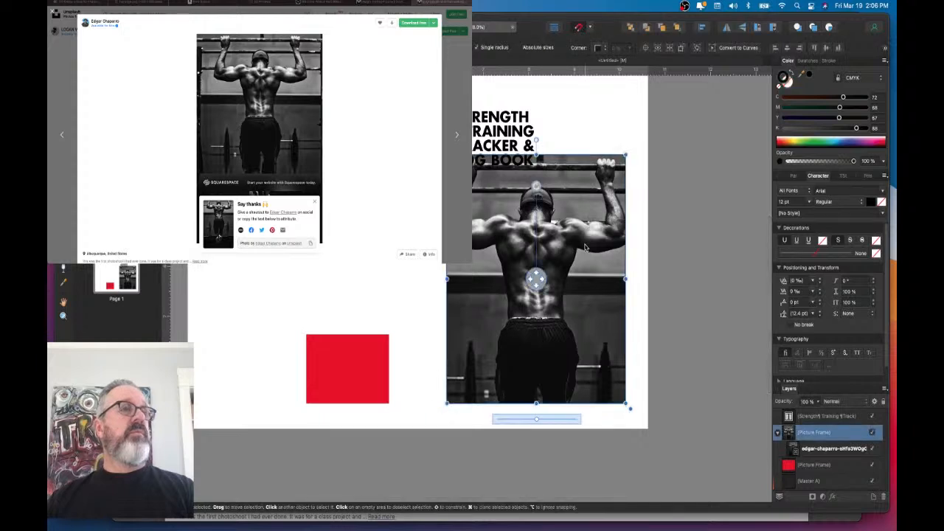
double_click(585, 247)
left_click_drag(650, 157, 642, 175)
left_click_drag(578, 264, 582, 240)
left_click(685, 233)
scroll(648, 251, "up", 2)
scroll(648, 251, "up", 2)
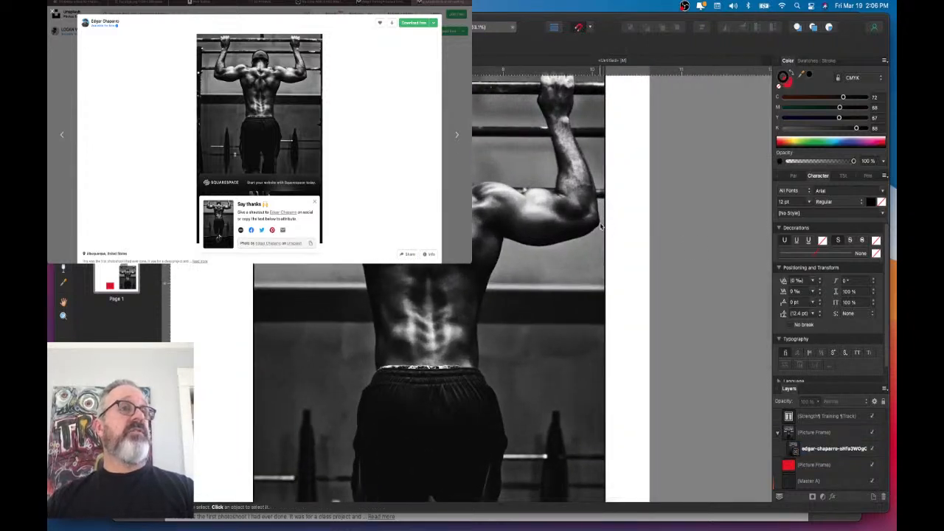
left_click(496, 247)
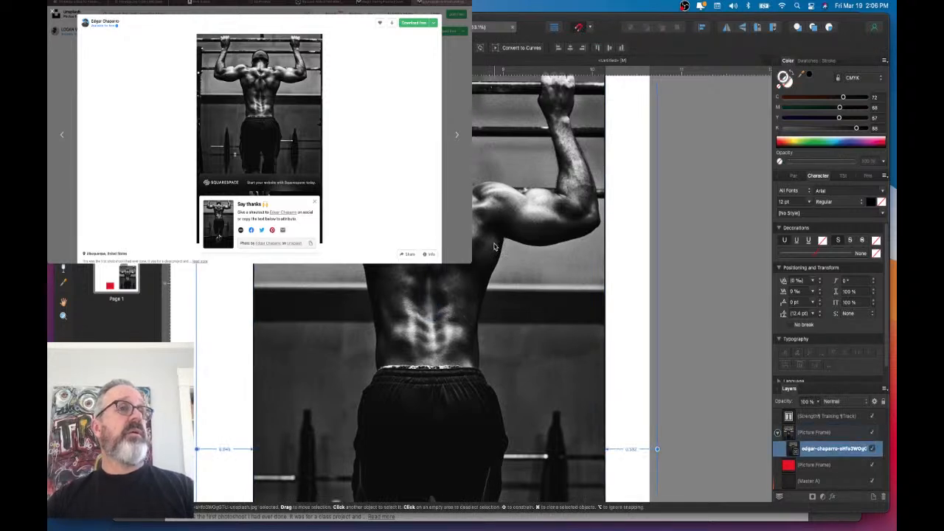
left_click(654, 286)
scroll(654, 286, "down", 2)
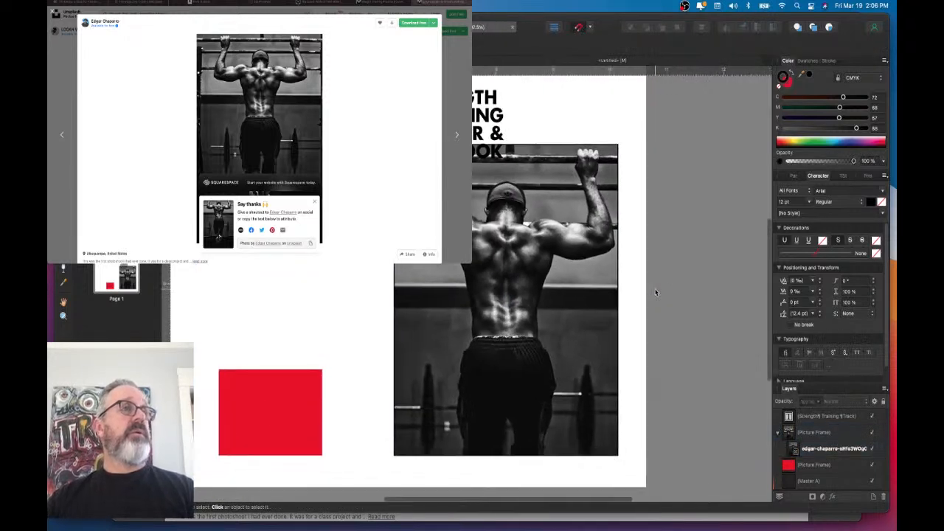
- Recolour the title line "LOG BOOK" white where it overlaps the photo
left_click(523, 207)
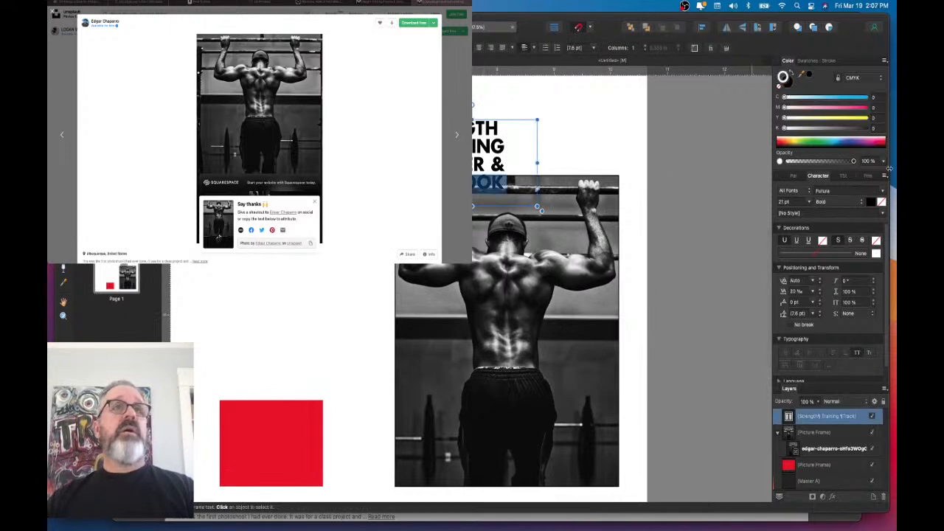
left_click(788, 81)
left_click(797, 142)
left_click(785, 78)
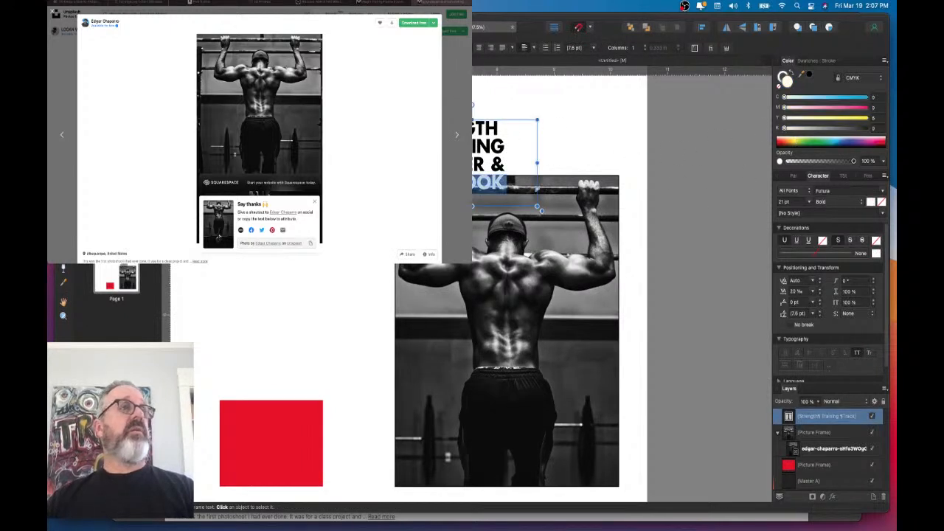
left_click(708, 251)
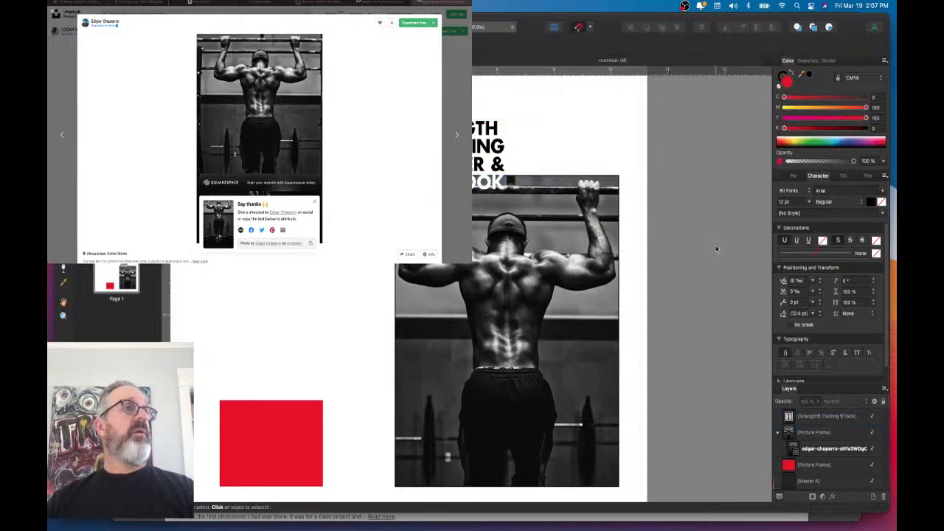
- Enlarge the title text to about 31.8 pt and reposition it with "LOG BOOK" over the photo's upper edge
scroll(658, 239, "down", 1)
scroll(657, 239, "up", 1)
scroll(658, 239, "down", 1)
scroll(508, 218, "up", 3)
left_click(525, 254)
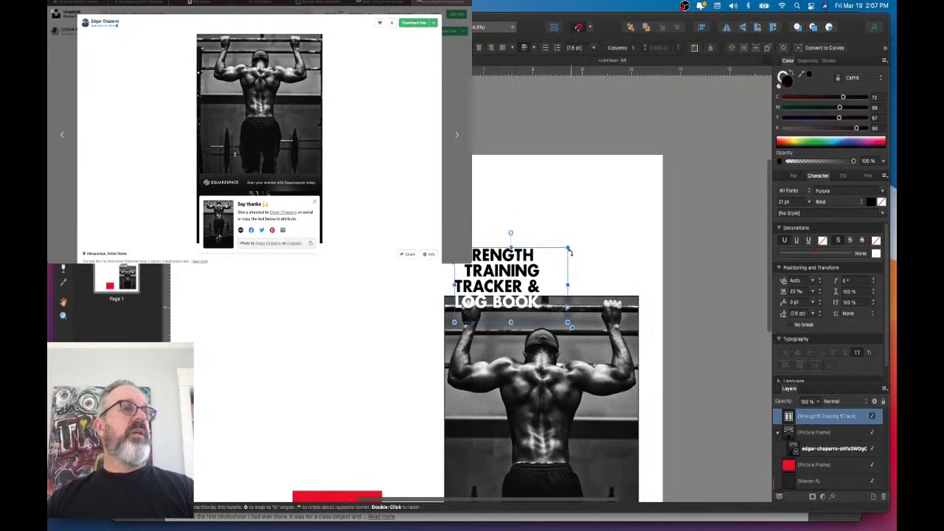
mouse_move(567, 249)
left_mouse_down()
mouse_move(580, 240)
mouse_move(567, 249)
left_mouse_up()
left_click_drag(568, 323, 599, 345)
left_click_drag(546, 295, 570, 281)
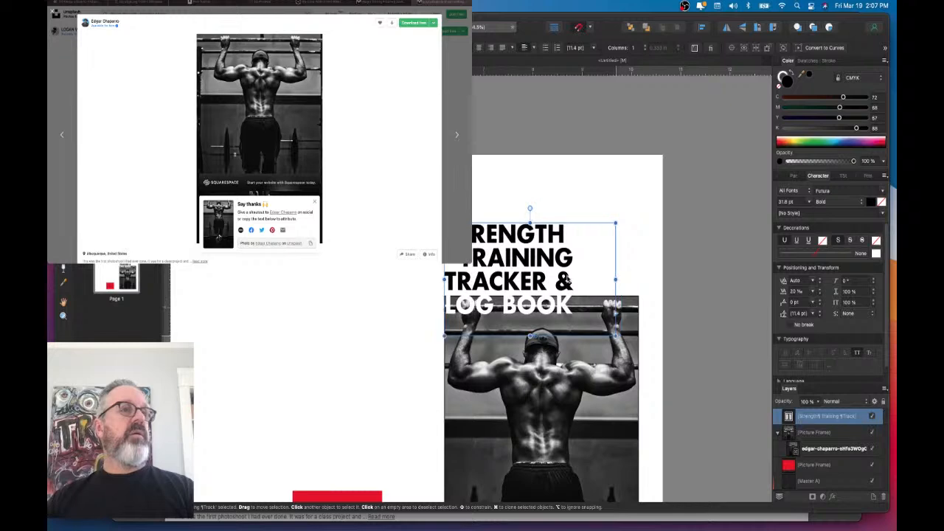
- Examine at high magnification how the title letters line up with the photo frame's upper and side edges
scroll(498, 256, "up", 3)
scroll(498, 256, "down", 2)
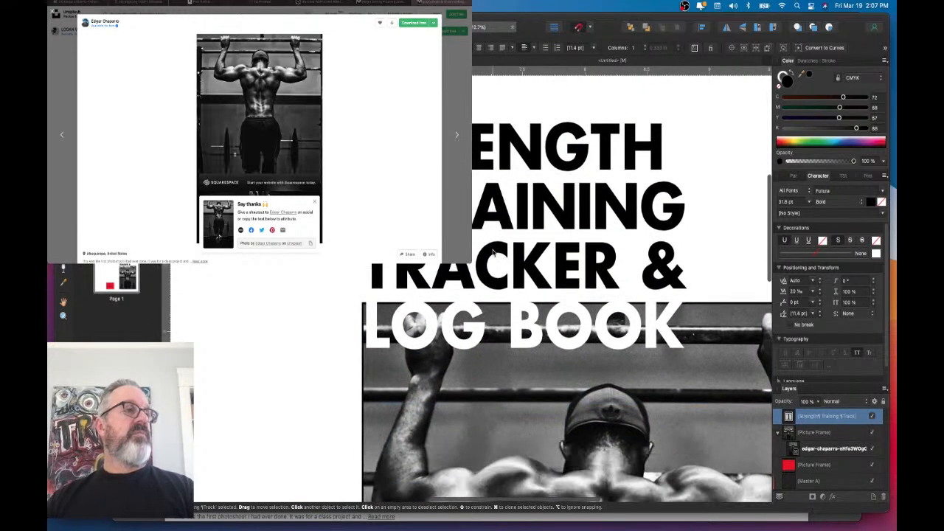
scroll(372, 275, "up", 3)
scroll(368, 280, "down", 2)
scroll(372, 301, "up", 3)
scroll(373, 301, "right", 1)
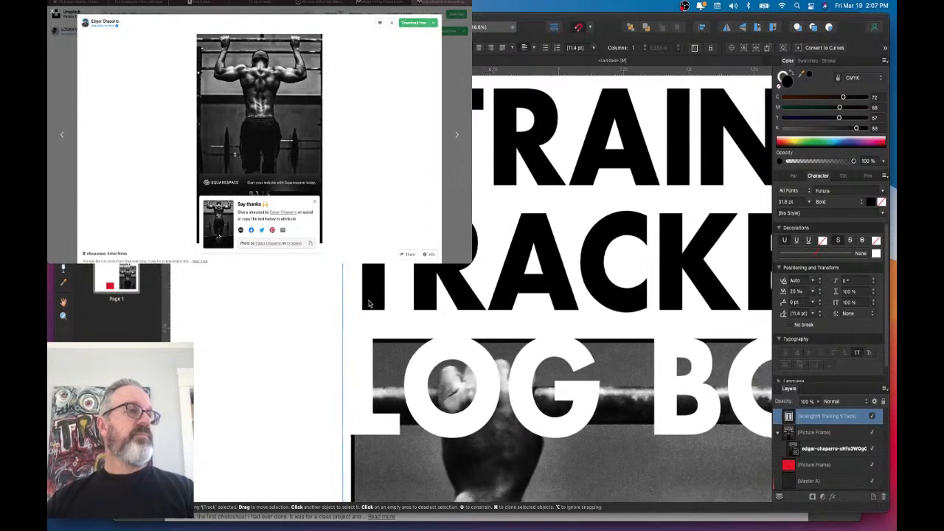
left_click(331, 301)
- Review the overall cover composition of the title, framed photo and red rectangle
scroll(304, 296, "down", 3)
scroll(304, 296, "down", 2)
scroll(575, 295, "down", 3)
scroll(573, 294, "left", 1)
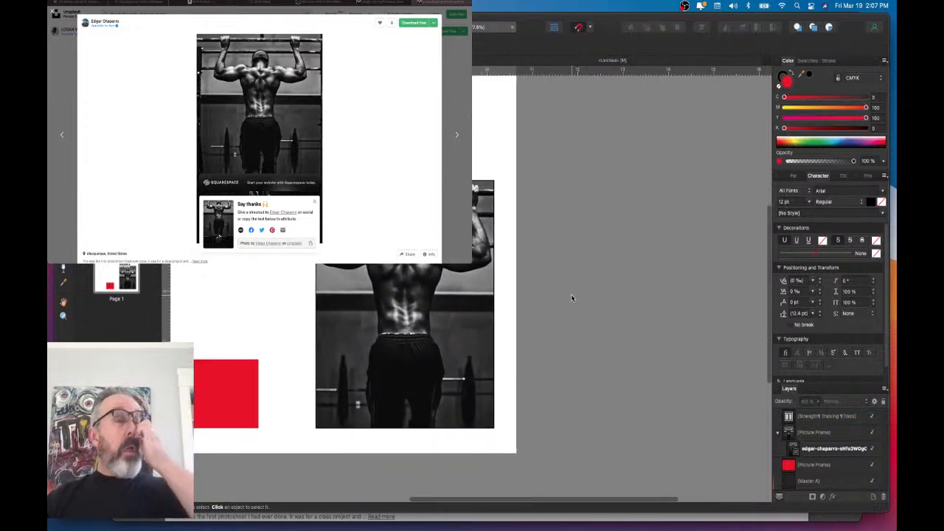
scroll(556, 280, "left", 4)
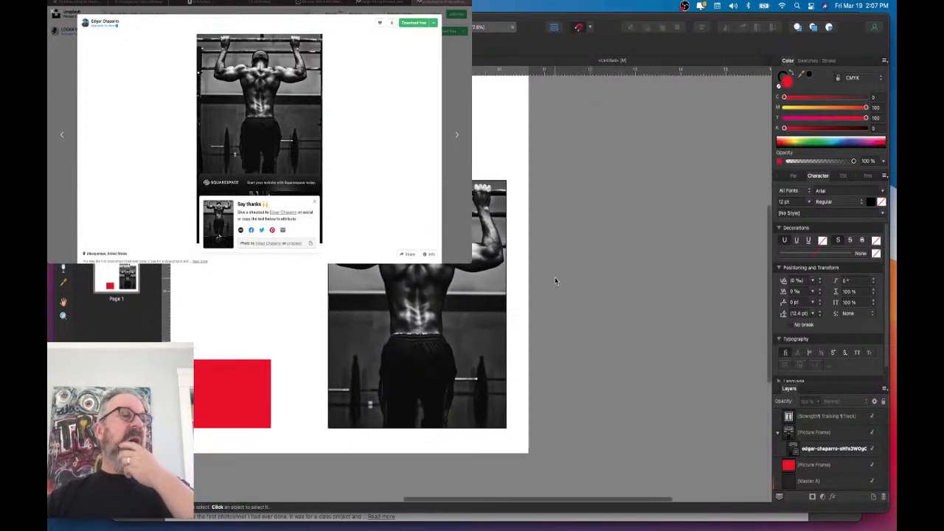
scroll(557, 280, "up", 1)
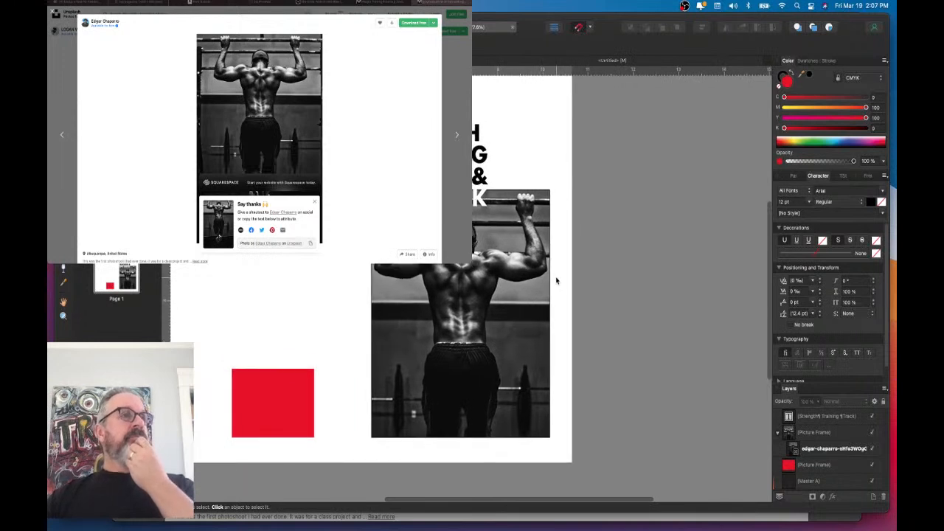
scroll(557, 280, "up", 4)
scroll(559, 280, "left", 1)
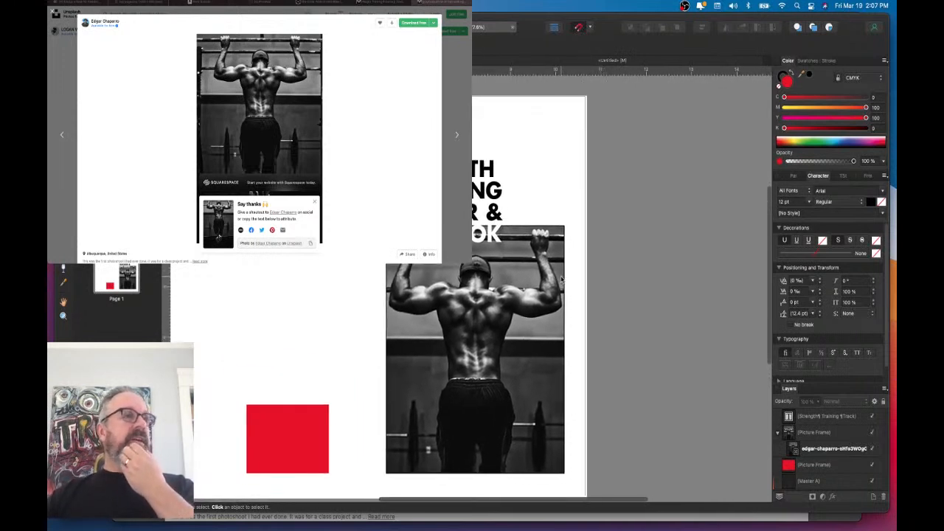
scroll(561, 278, "left", 3)
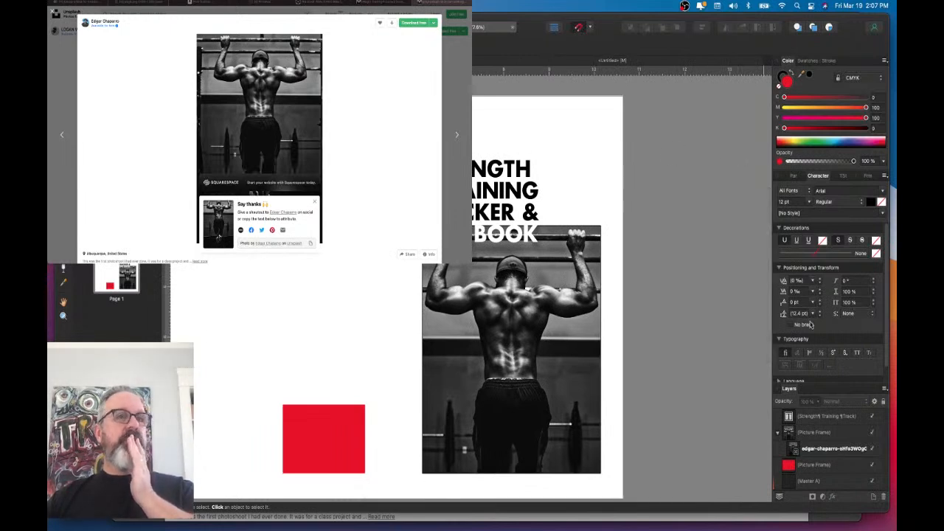
left_click(829, 481)
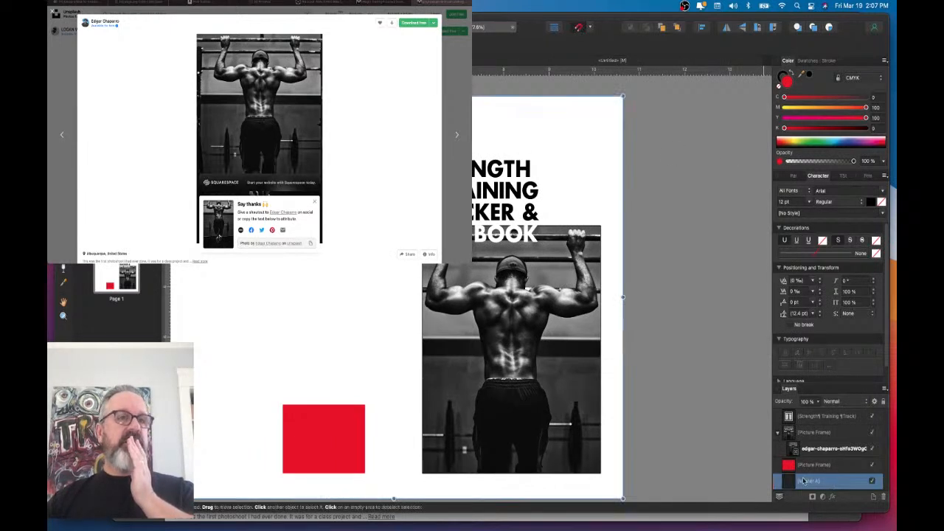
right_click(238, 263)
key("Escape")
right_click(200, 264)
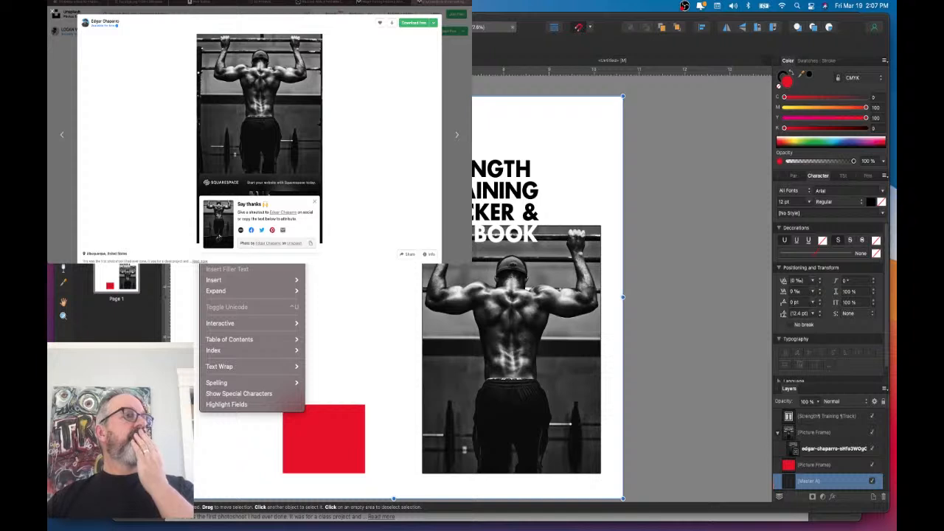
right_click(244, 264)
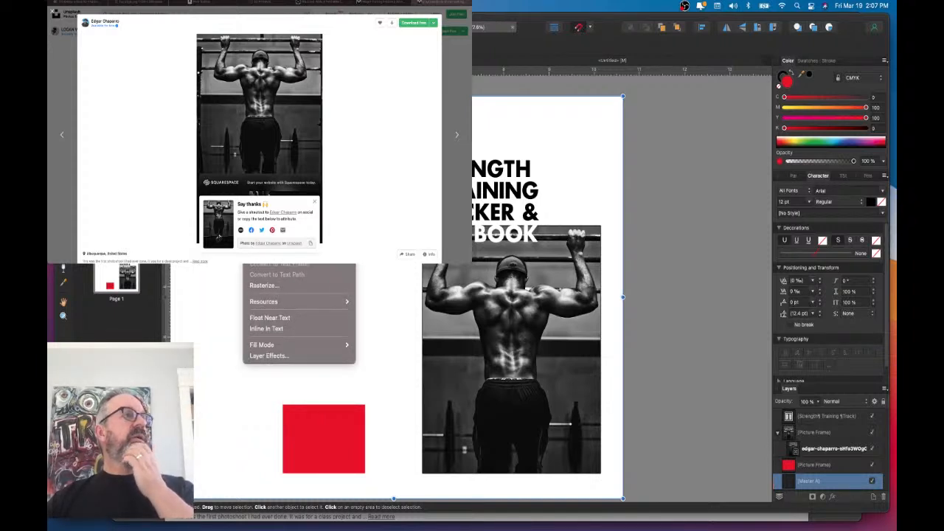
mouse_move(288, 130)
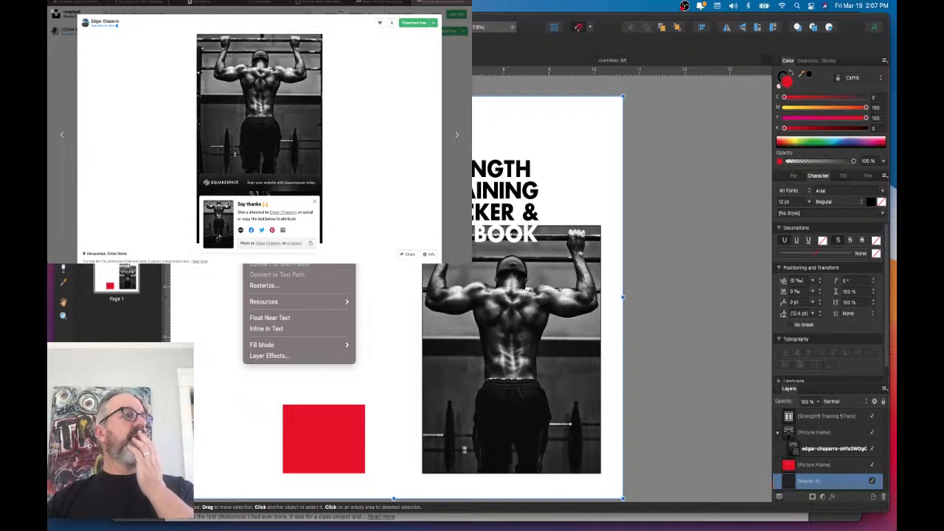
key("Escape")
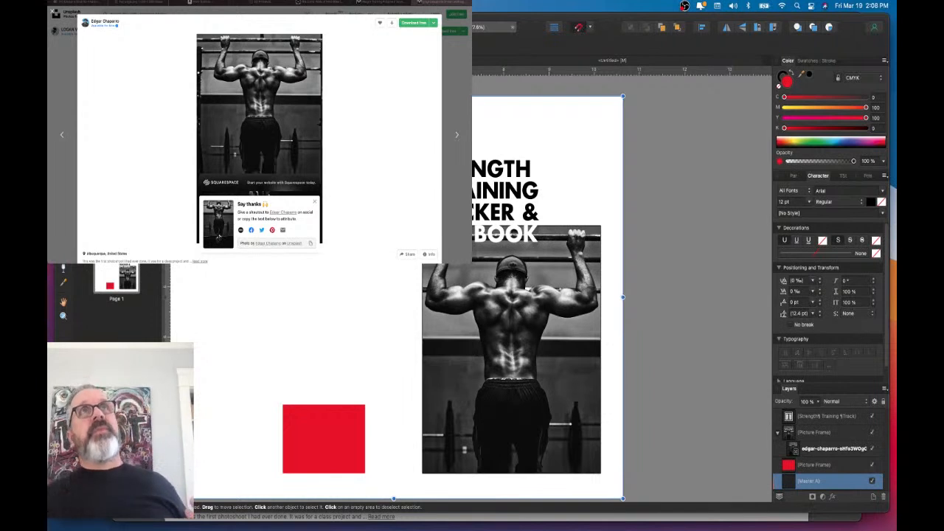
left_click(253, 4)
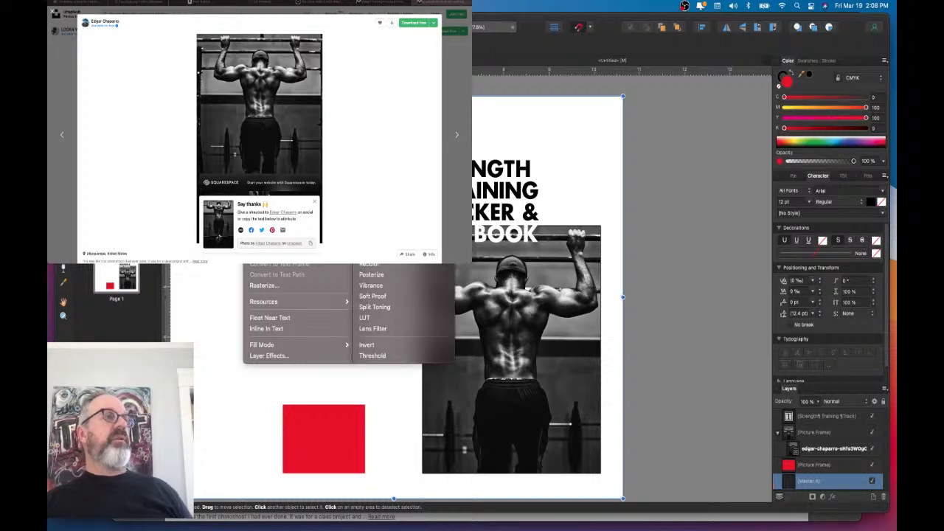
key("Escape")
key("Escape")
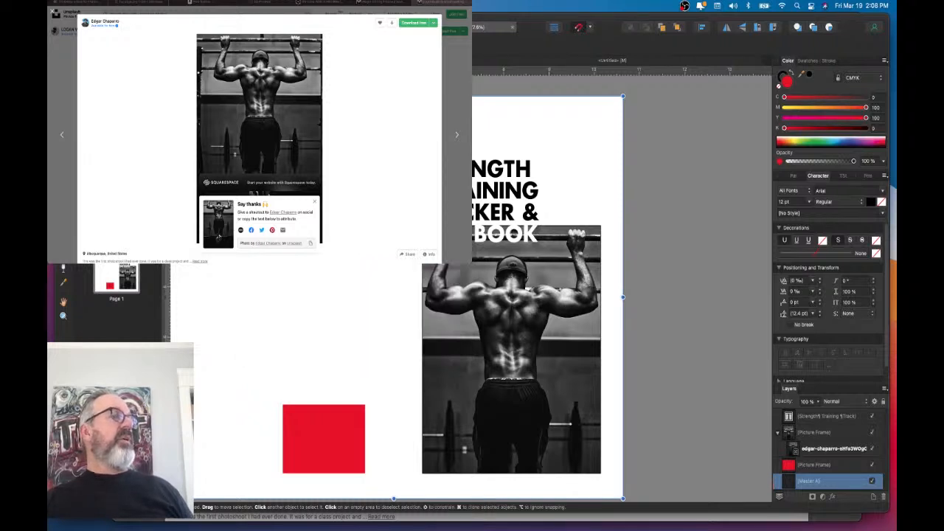
- Draw a rectangle covering the whole page past its edges and fill it with a very pale cream
scroll(540, 295, "left", 5)
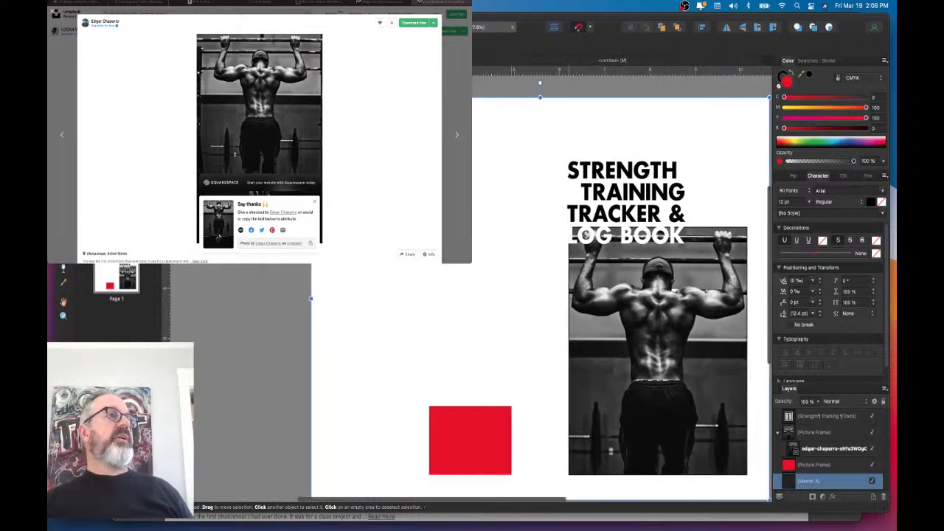
key("Escape")
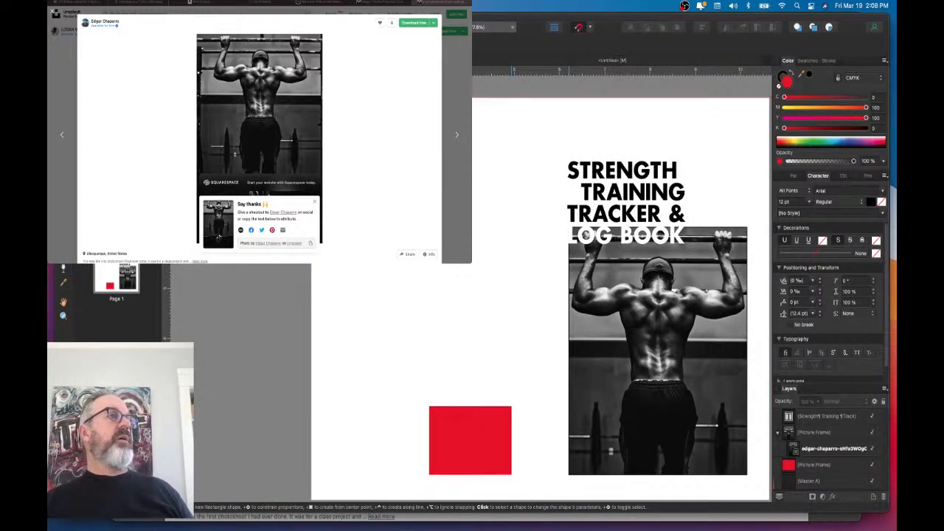
key("m")
left_click_drag(310, 98, 629, 363)
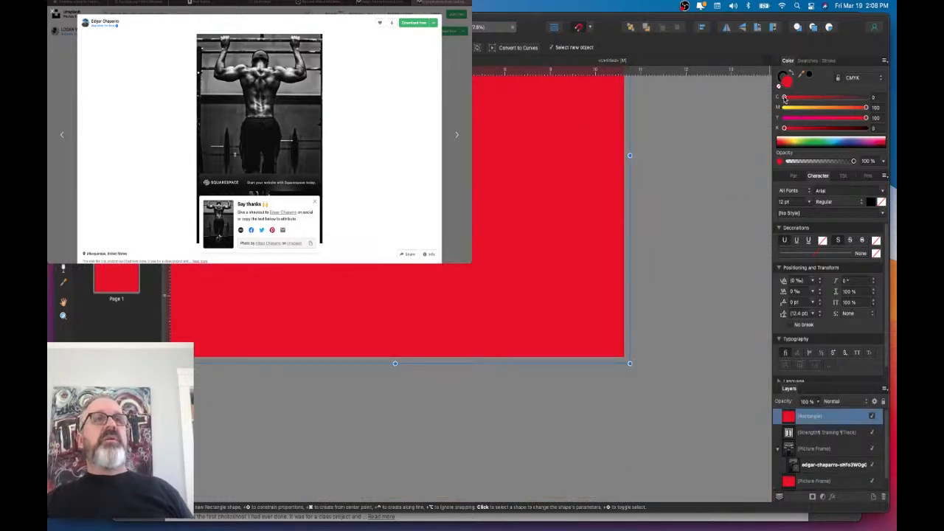
mouse_move(794, 107)
left_mouse_down()
mouse_move(771, 109)
mouse_move(786, 118)
left_mouse_up()
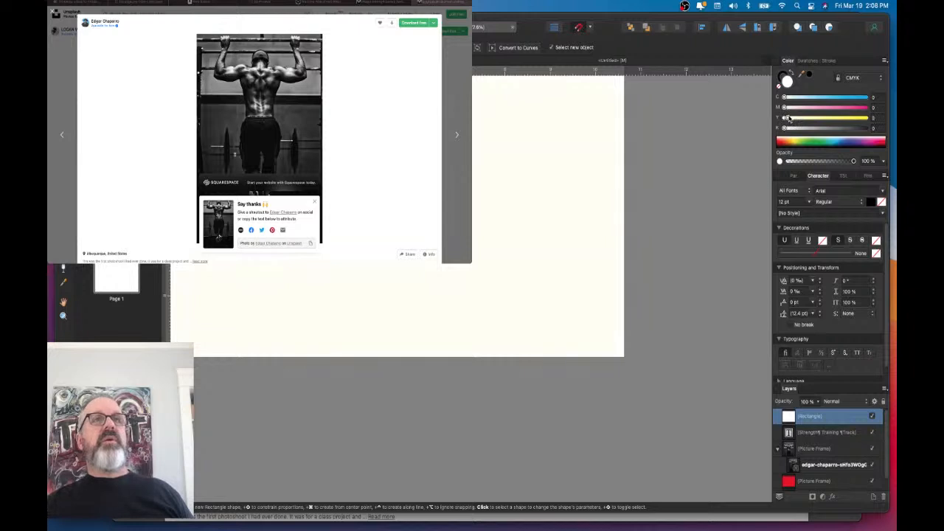
left_click_drag(786, 108, 790, 109)
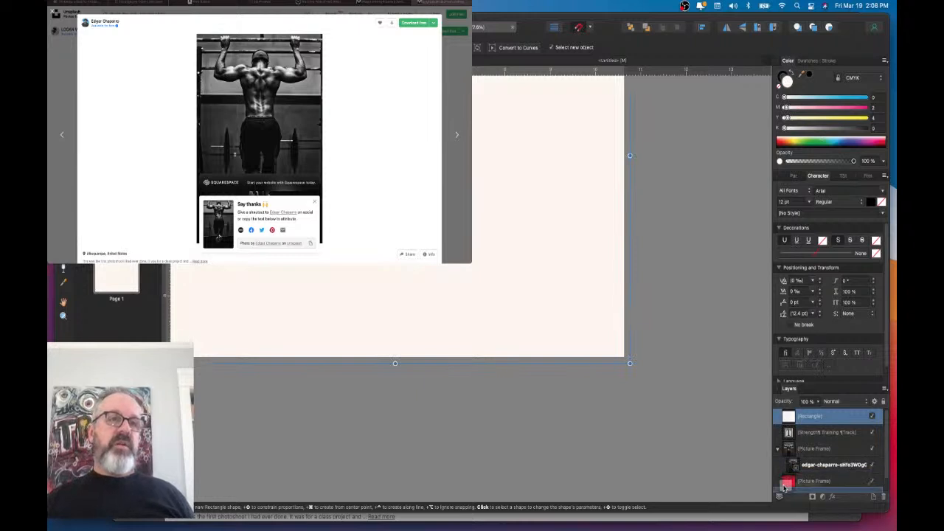
- Move the new rectangle's layer beneath the title, photo frame and red rectangle, directly above Master A
scroll(784, 483, "down", 2)
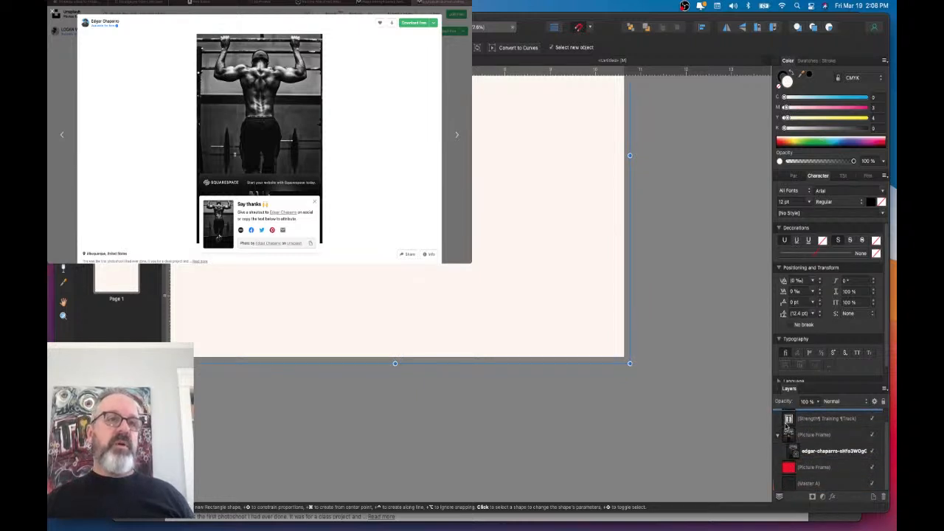
scroll(785, 483, "up", 2)
mouse_move(780, 480)
left_mouse_down()
mouse_move(781, 489)
mouse_move(787, 464)
left_mouse_up()
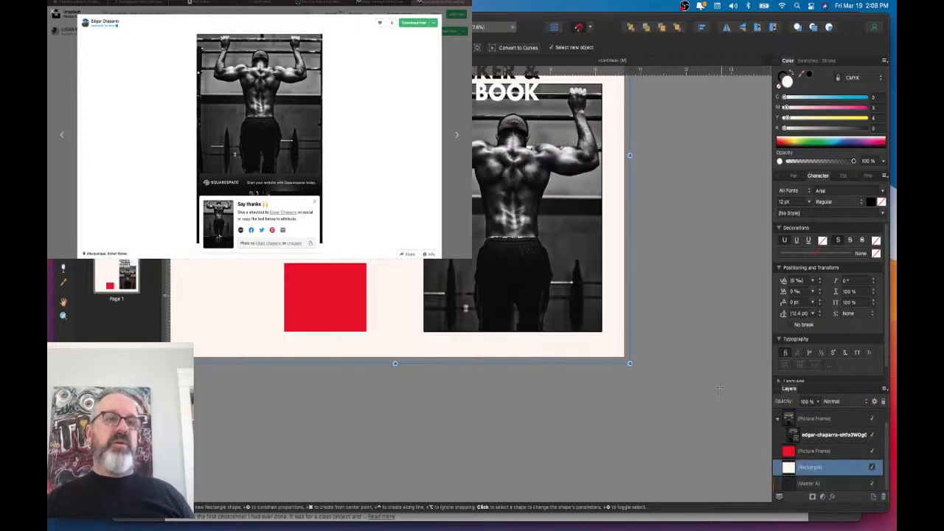
- Tint the background rectangle light blue by setting its cyan to 12
scroll(669, 280, "up", 4)
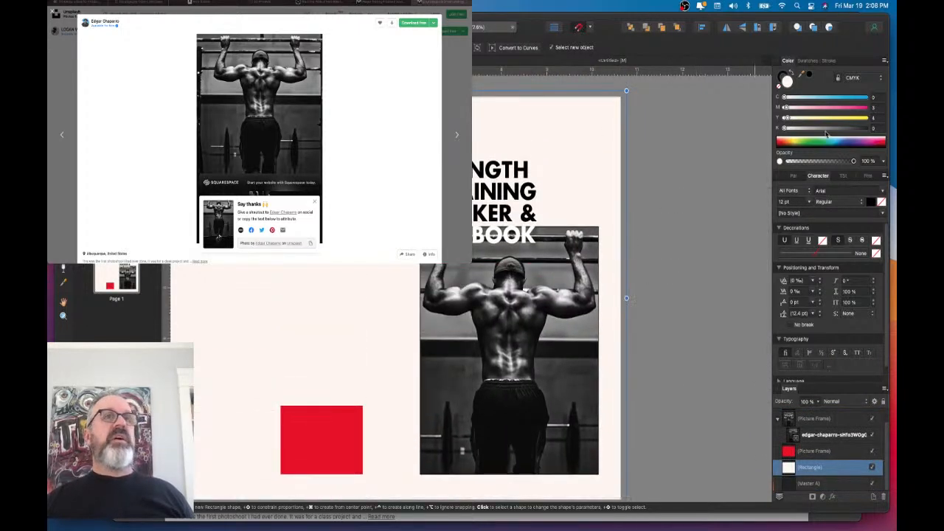
mouse_move(786, 97)
left_mouse_down()
mouse_move(804, 98)
mouse_move(794, 103)
left_mouse_up()
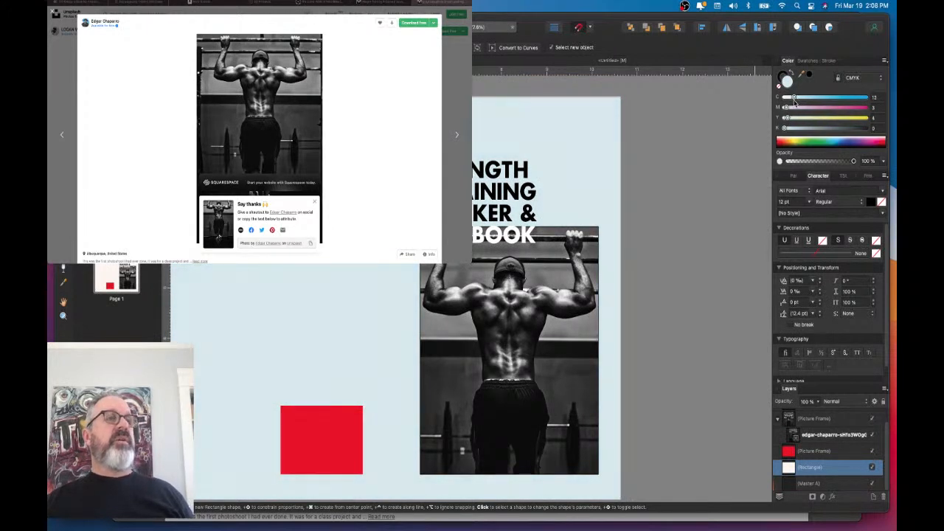
left_click(627, 131)
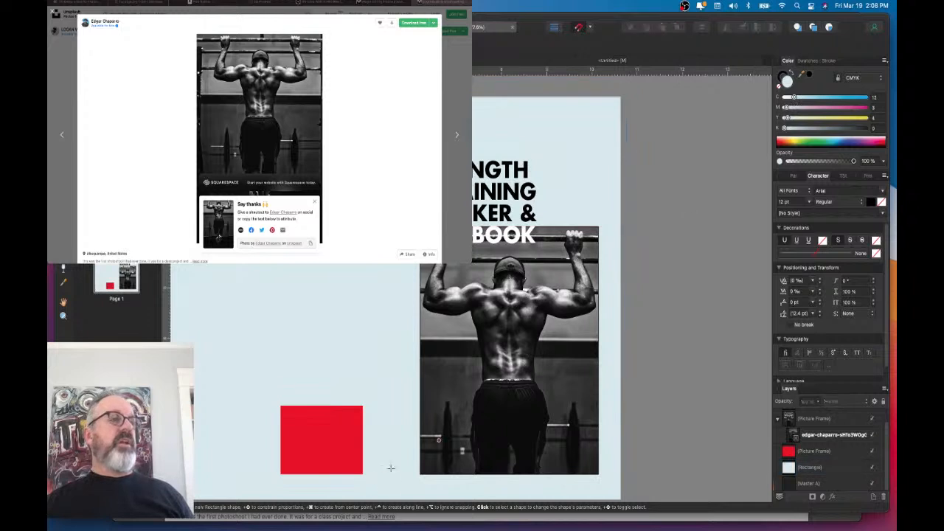
- Delete the red rectangle beside the photo
left_click(341, 451)
key("Delete")
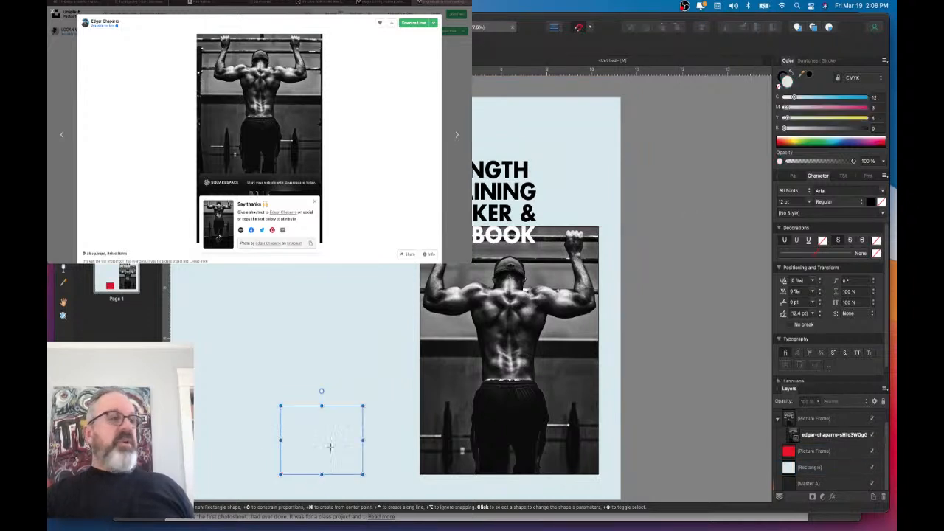
scroll(330, 447, "left", 5)
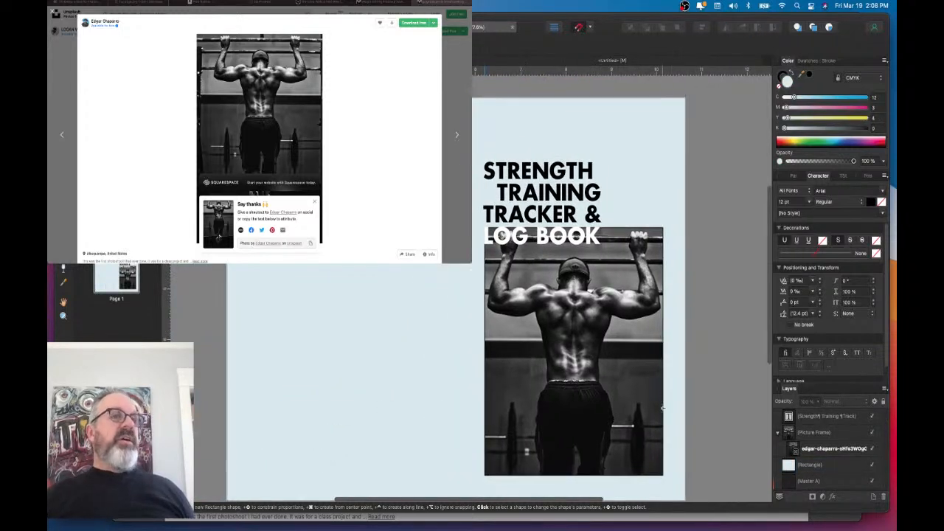
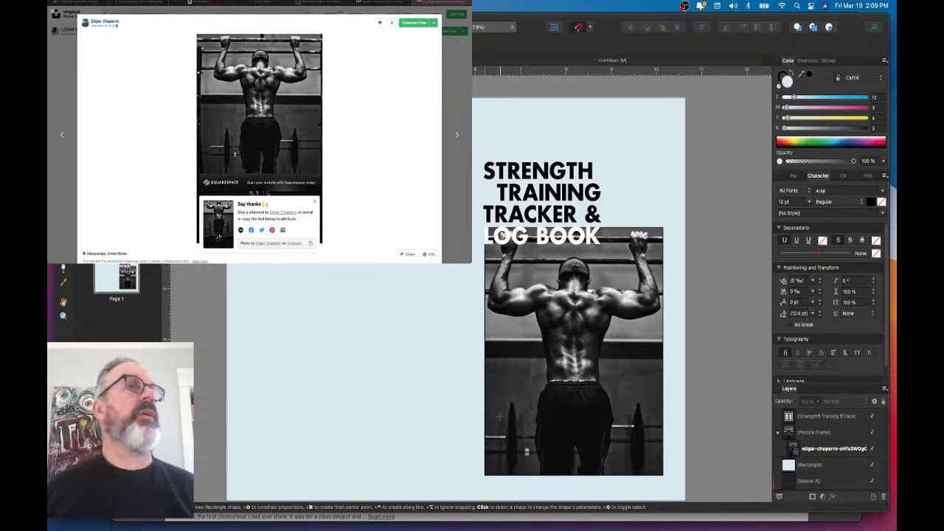
- Review the cover's title, photo and light blue background up close and as a whole page
left_click(658, 171)
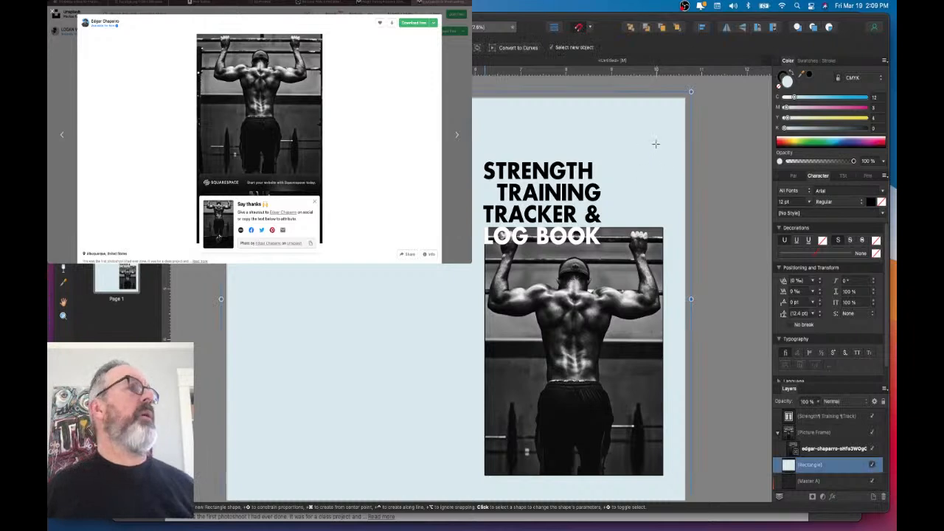
key("super+equal")
key("super+equal")
key("super+equal")
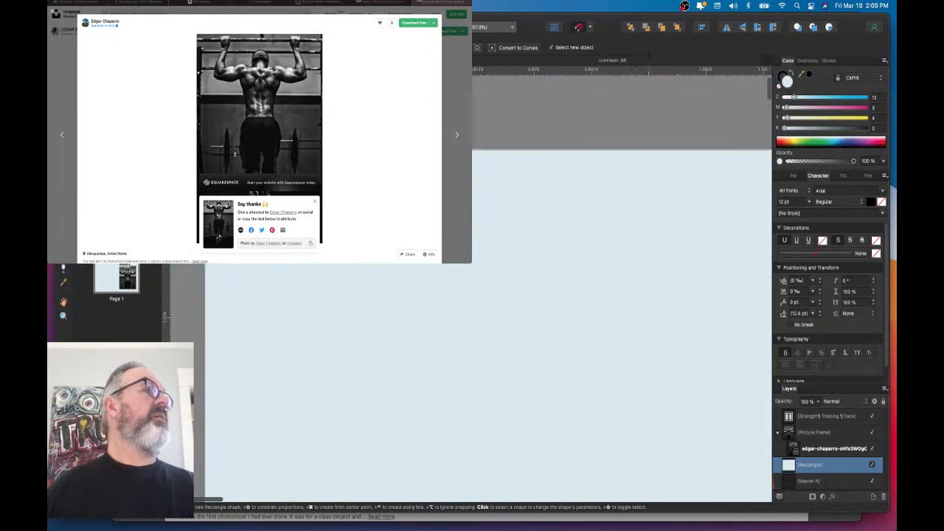
key("super+minus")
key("super+minus")
key("super+equal")
key("super+equal")
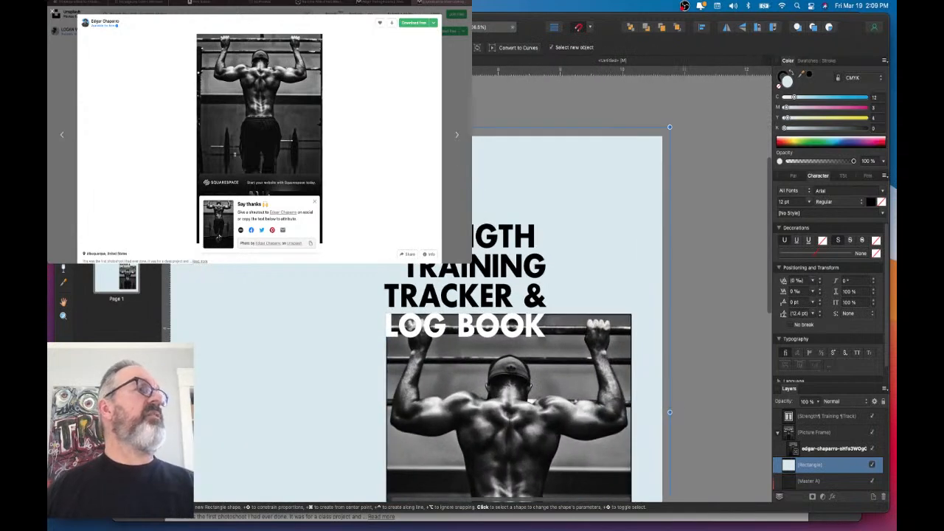
key("v")
key("Escape")
scroll(472, 221, "up", 1)
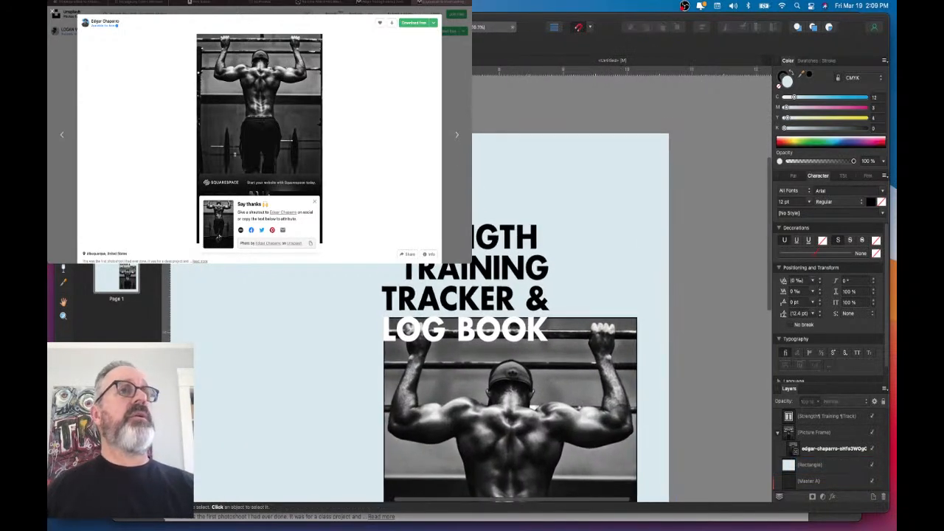
scroll(472, 221, "left", 2)
scroll(474, 219, "down", 5)
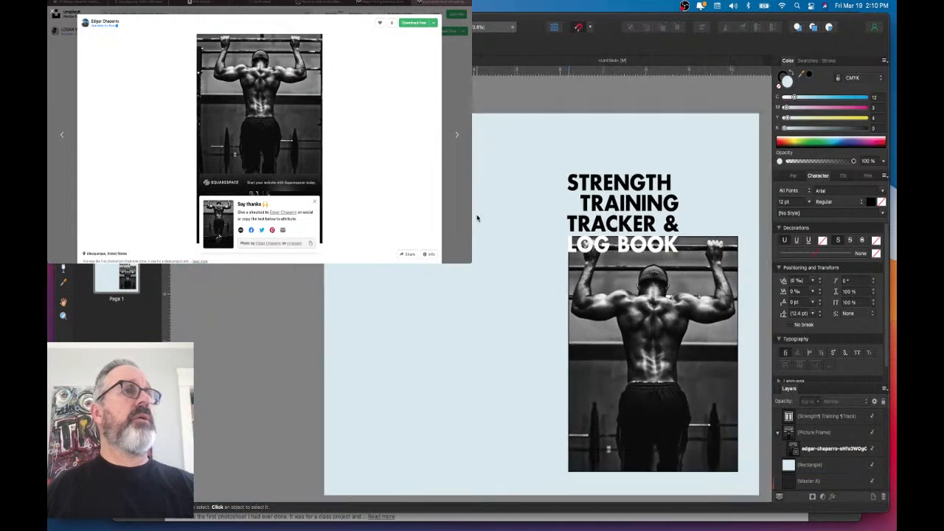
scroll(476, 218, "up", 5)
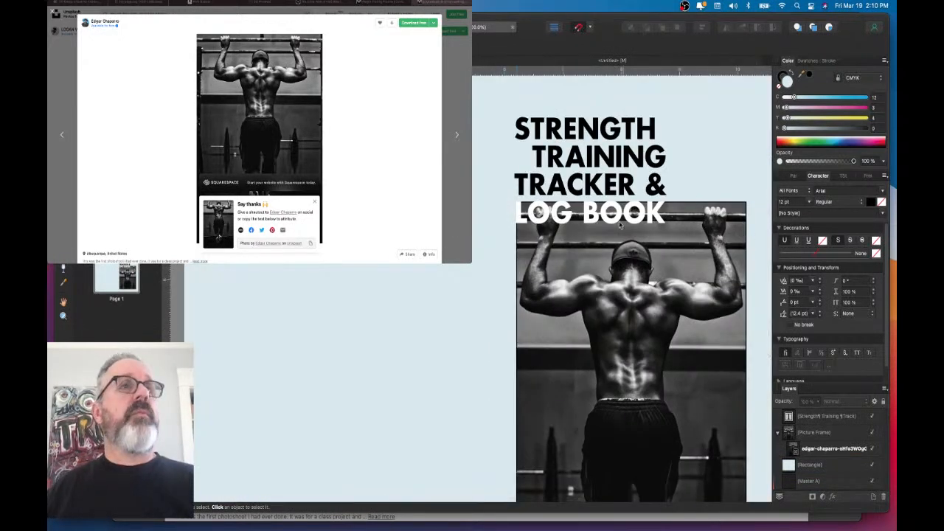
scroll(615, 225, "right", 2)
scroll(616, 225, "down", 2)
scroll(615, 225, "down", 2)
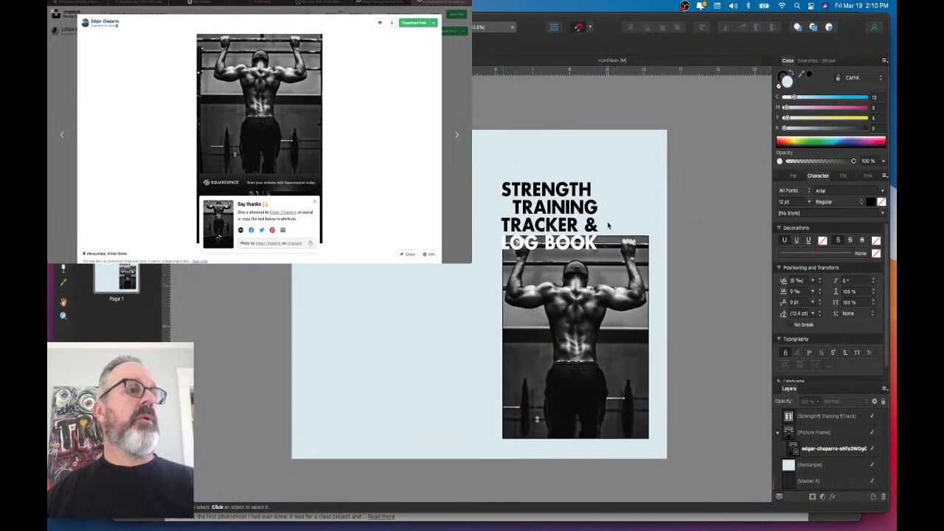
scroll(607, 223, "up", 2)
scroll(606, 225, "down", 2)
scroll(606, 225, "down", 1)
scroll(606, 225, "up", 2)
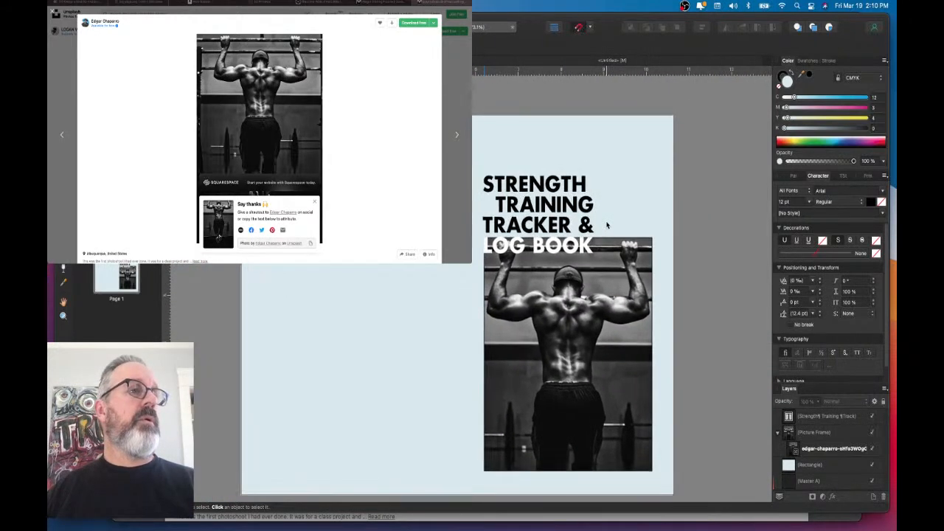
scroll(607, 225, "up", 1)
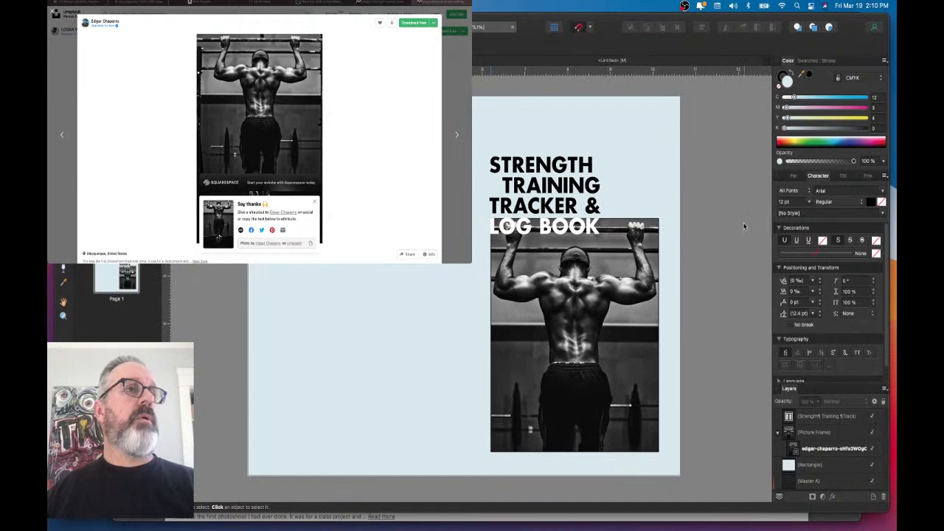
- Recolour the title line "LOG BOOK" with the light blue sampled from the background rectangle
left_click(561, 224)
scroll(556, 225, "up", 5)
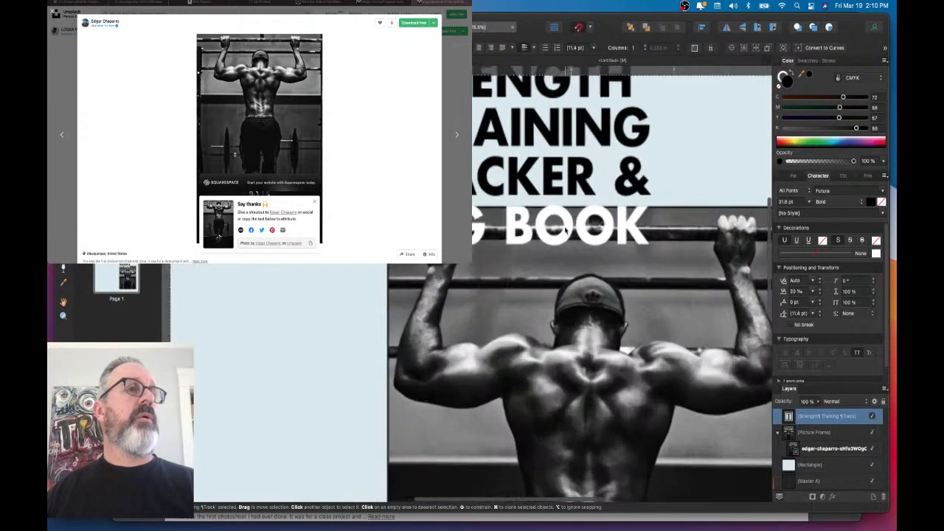
scroll(553, 227, "down", 5)
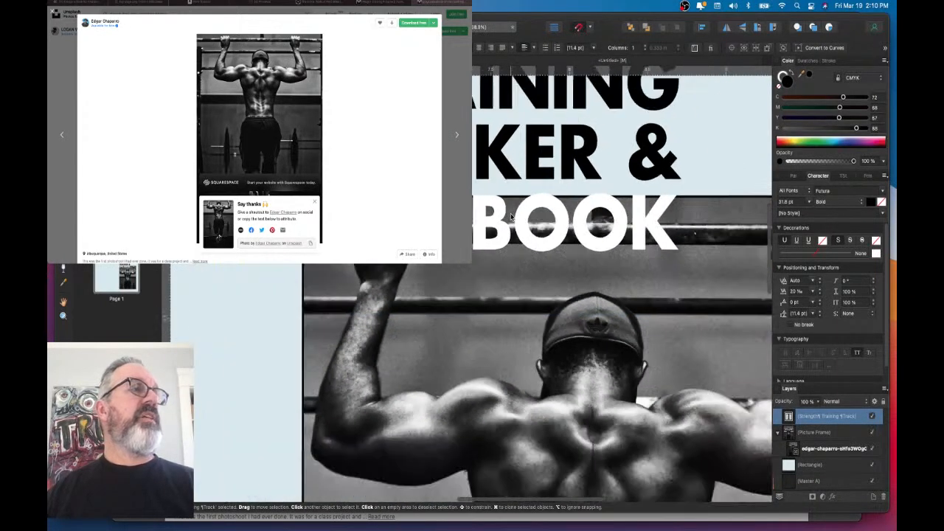
scroll(712, 191, "down", 2)
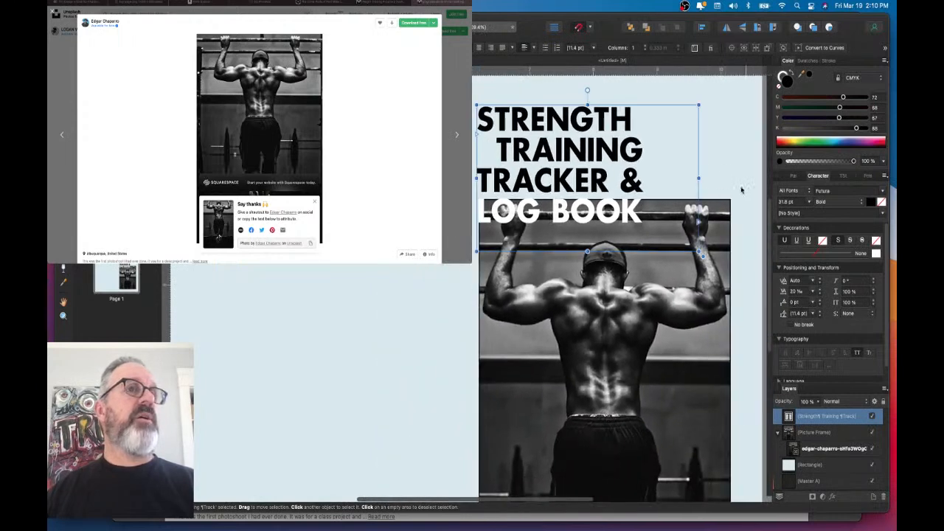
triple_click(586, 210)
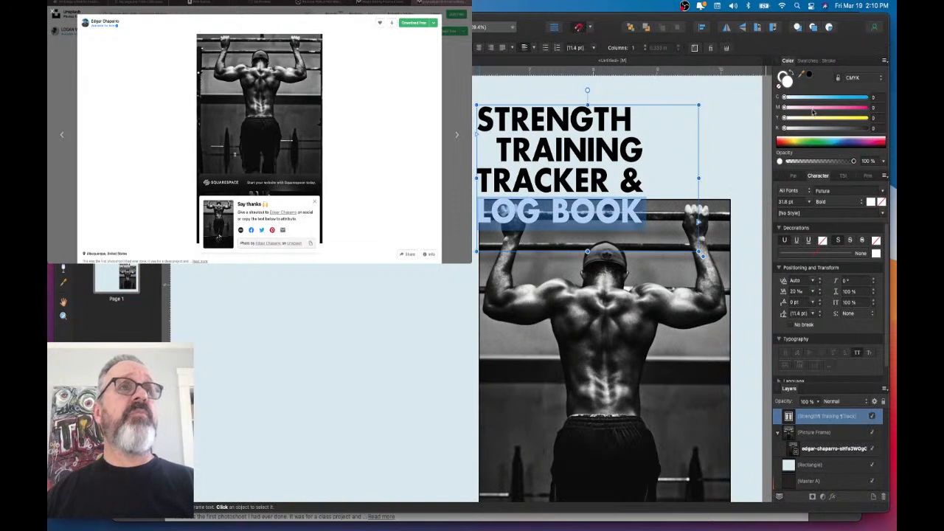
mouse_move(808, 76)
left_mouse_down()
mouse_move(748, 126)
mouse_move(810, 77)
left_mouse_up()
left_click(809, 76)
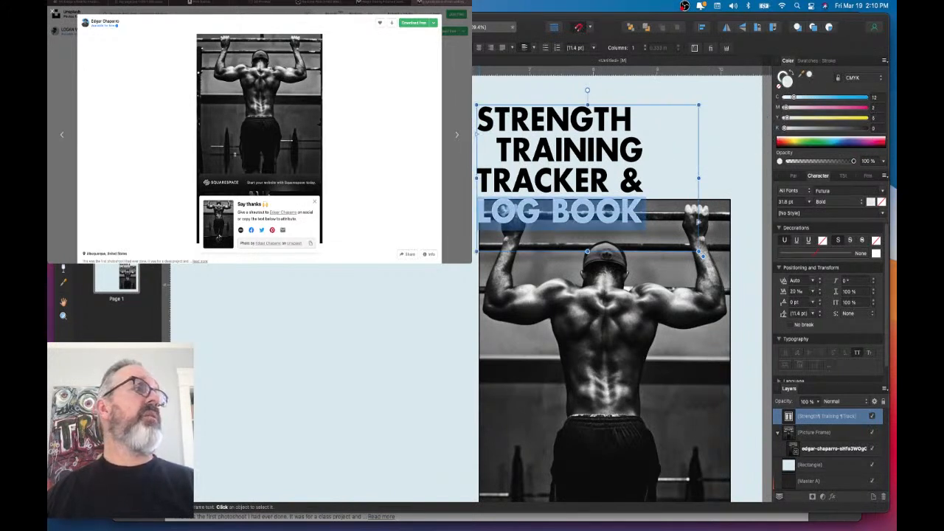
key("Escape")
left_click(724, 156)
scroll(723, 169, "down", 1)
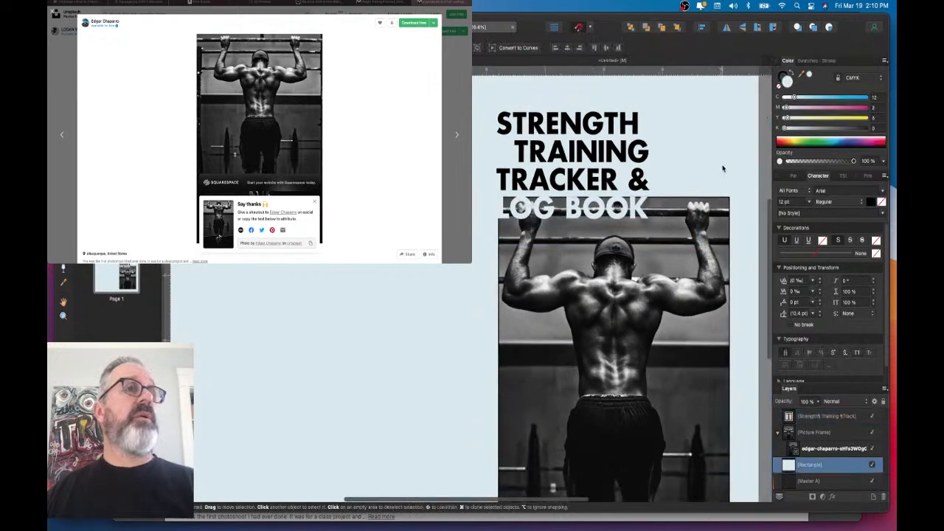
- Give the pull-up photo's frame a 3.5 pt black border aligned to the inside
scroll(661, 177, "up", 3)
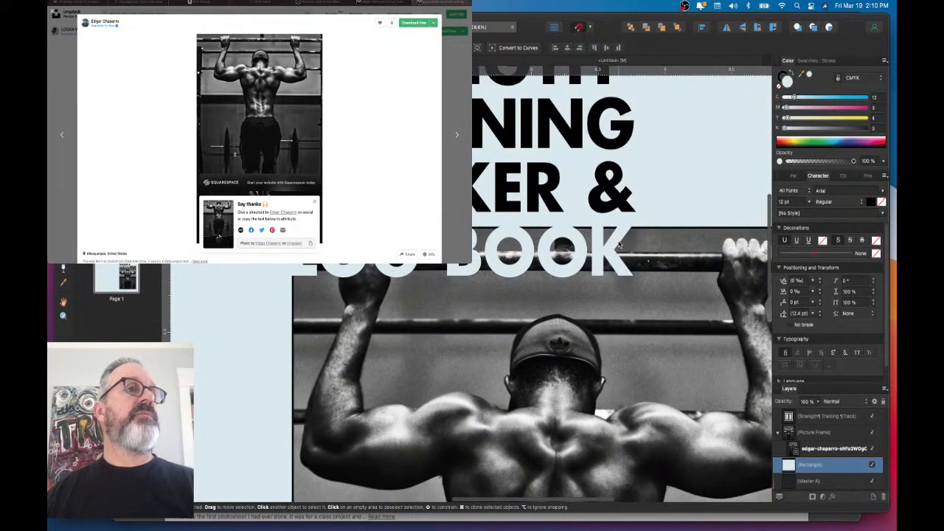
left_click(619, 246)
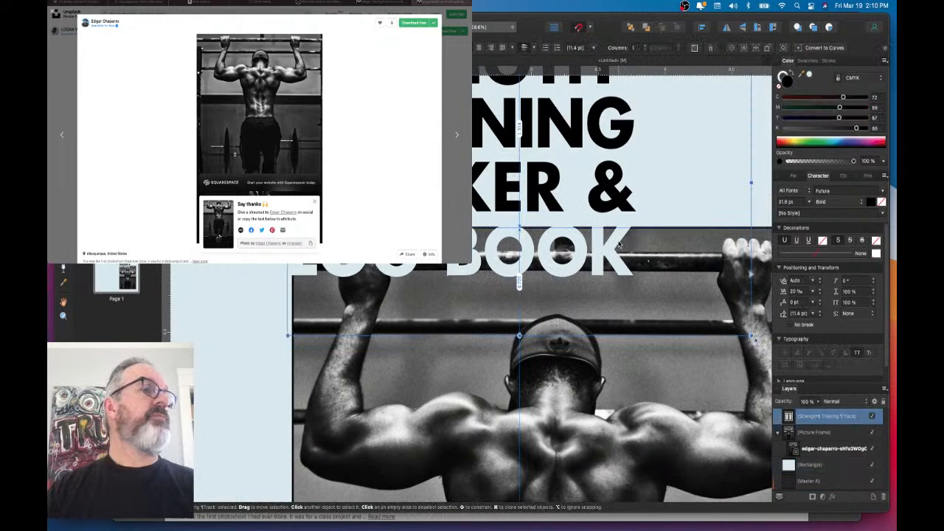
left_click(760, 233)
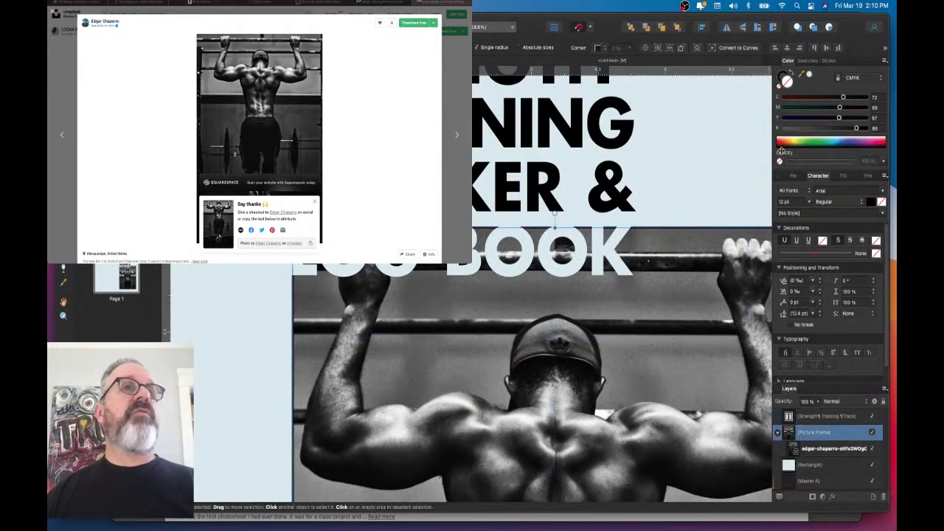
left_click(827, 62)
left_click_drag(810, 89, 813, 89)
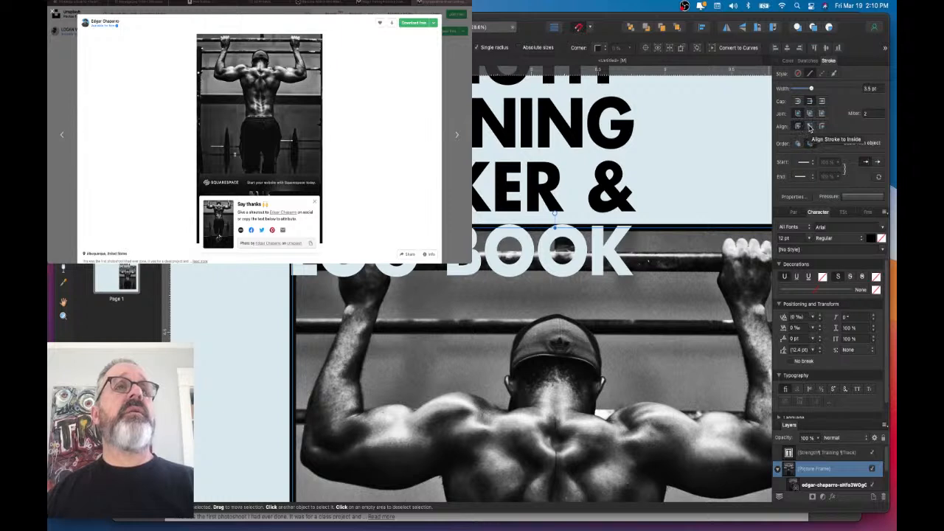
left_click(810, 127)
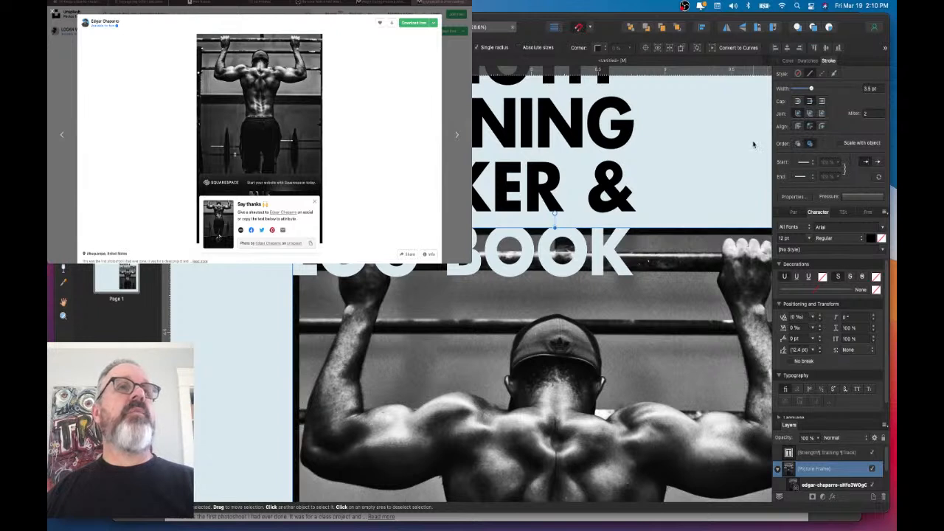
scroll(753, 145, "right", 4)
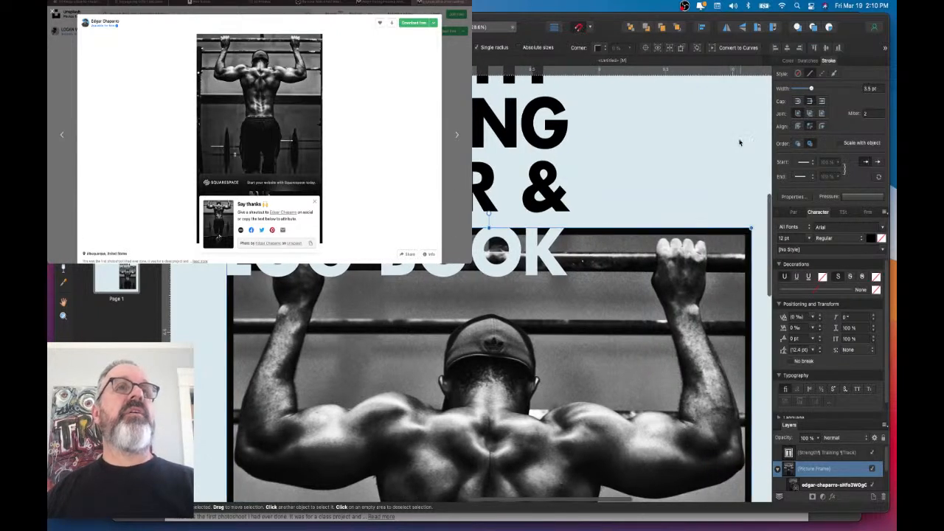
left_click(742, 144)
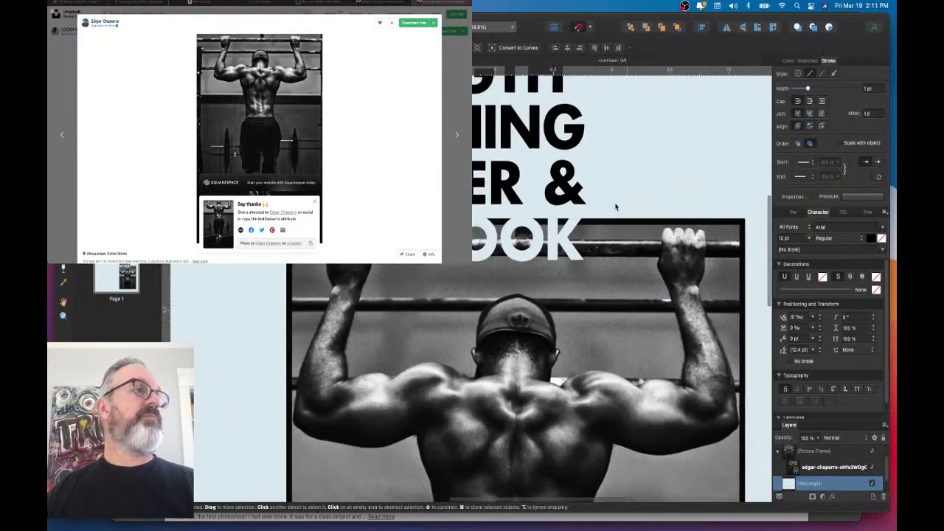
key("super+0")
left_click(694, 248)
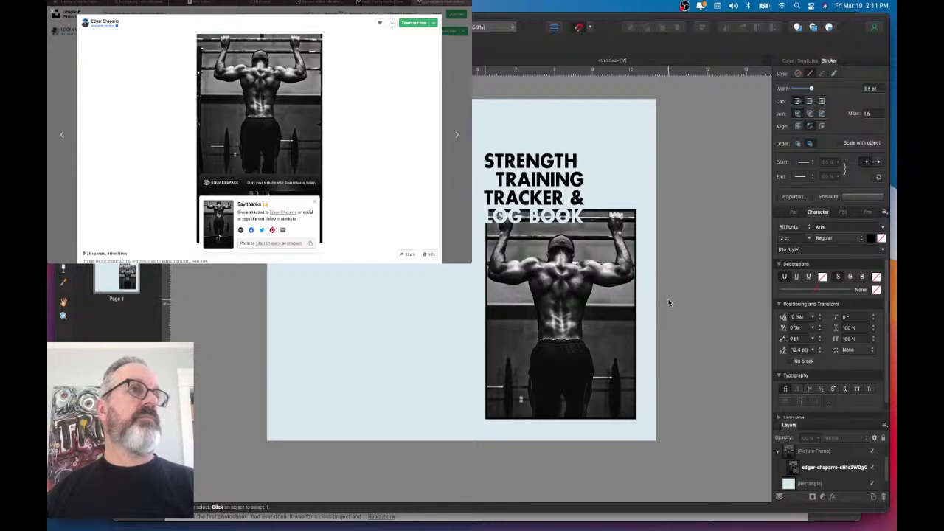
- Tighten the line spacing of the whole title to 9 pt leading
scroll(668, 302, "up", 3)
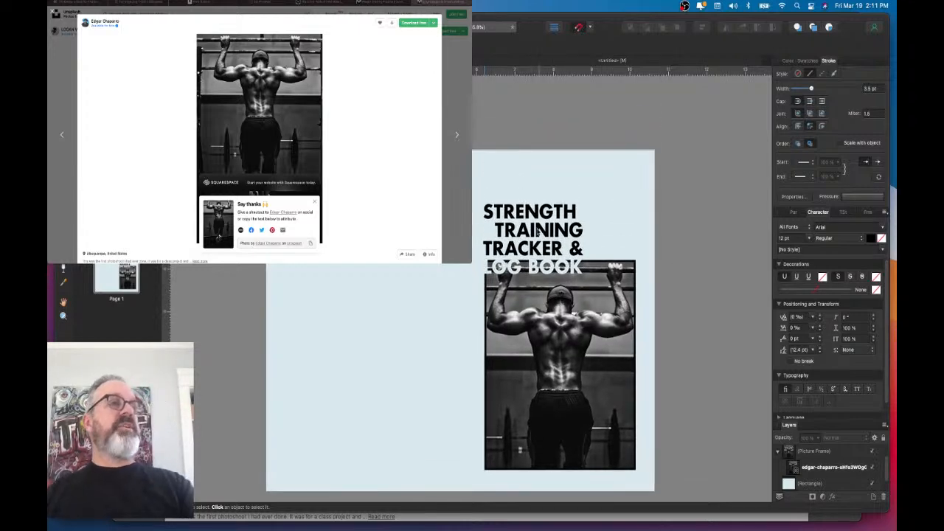
scroll(545, 231, "up", 5)
left_click(539, 280)
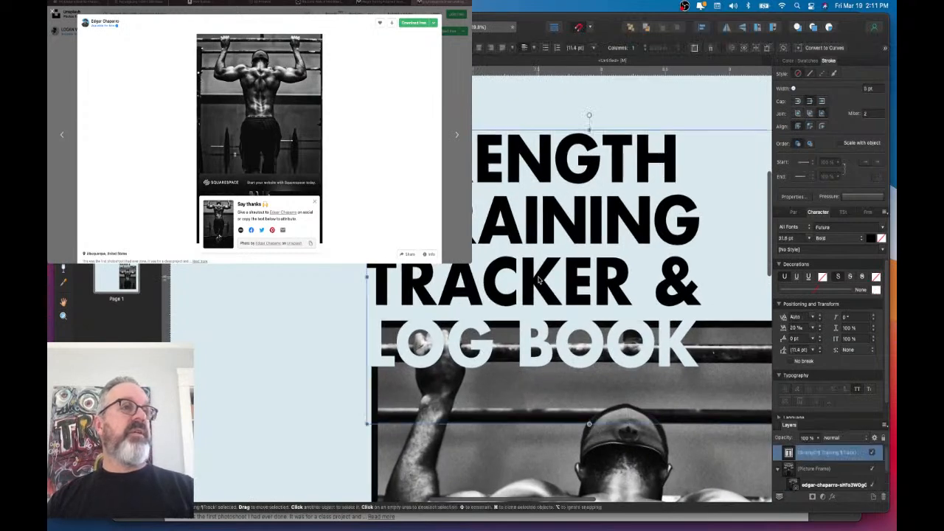
triple_click(538, 280)
key("ctrl+a")
left_click(538, 279)
key("super+a")
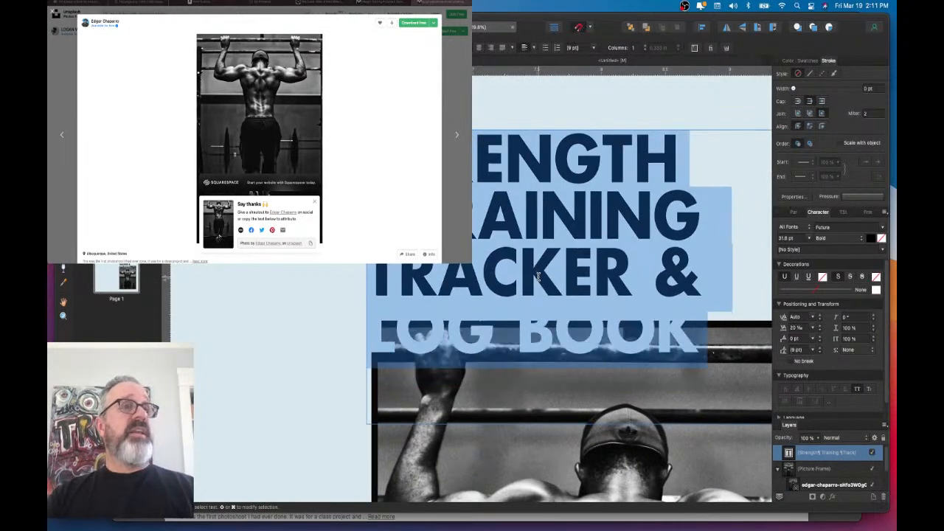
key("alt+Down")
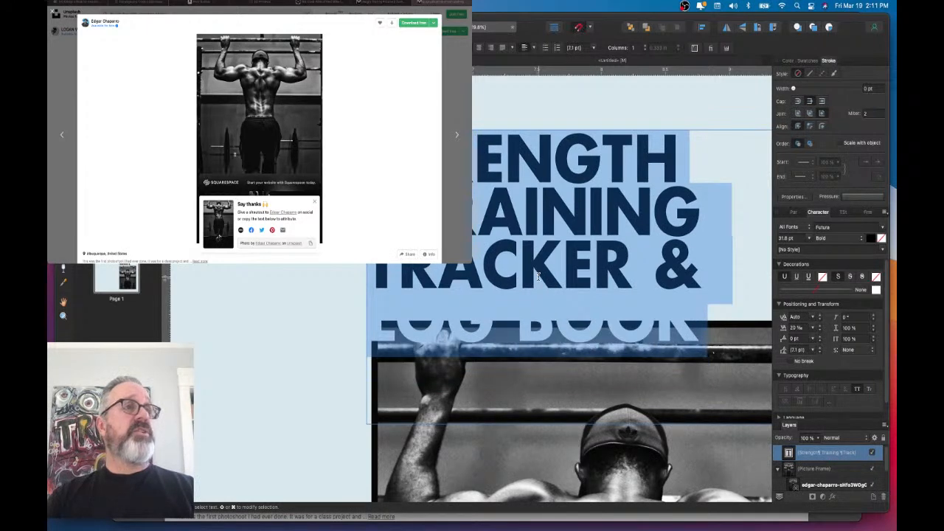
key("alt+Up")
- Set the title's tracking to 0 ‰ and move the title down so "LOG BOOK" sits over the photo's top edge
key("alt+Left")
key("alt+Left")
key("alt+Left")
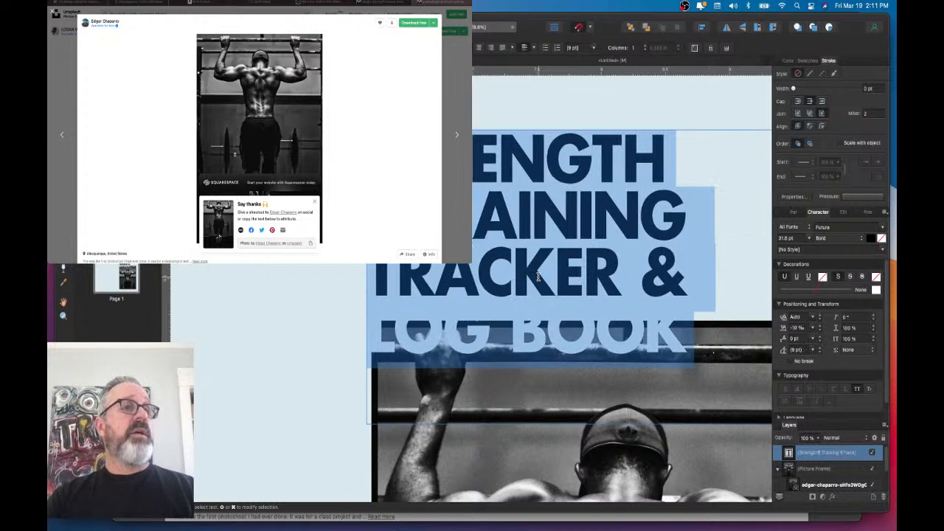
key("alt+Right")
key("Escape")
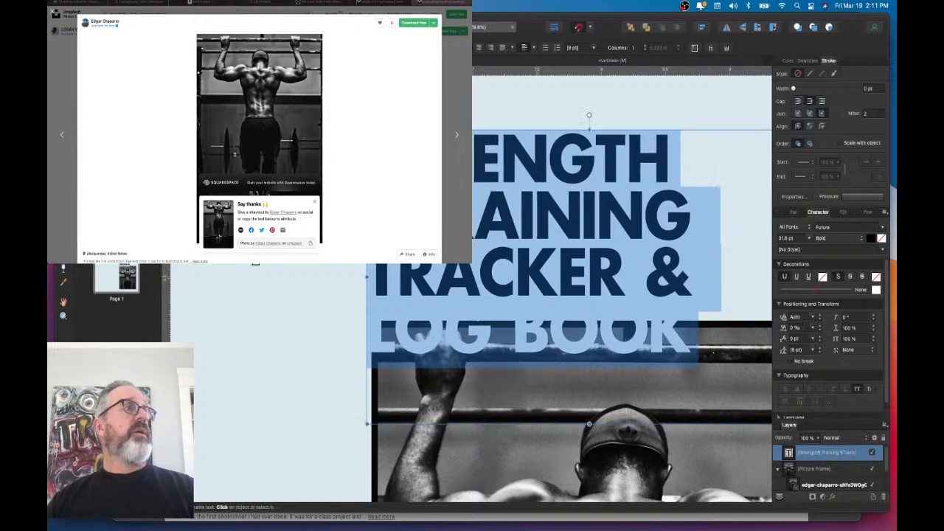
key("Escape")
left_click_drag(438, 255, 439, 270)
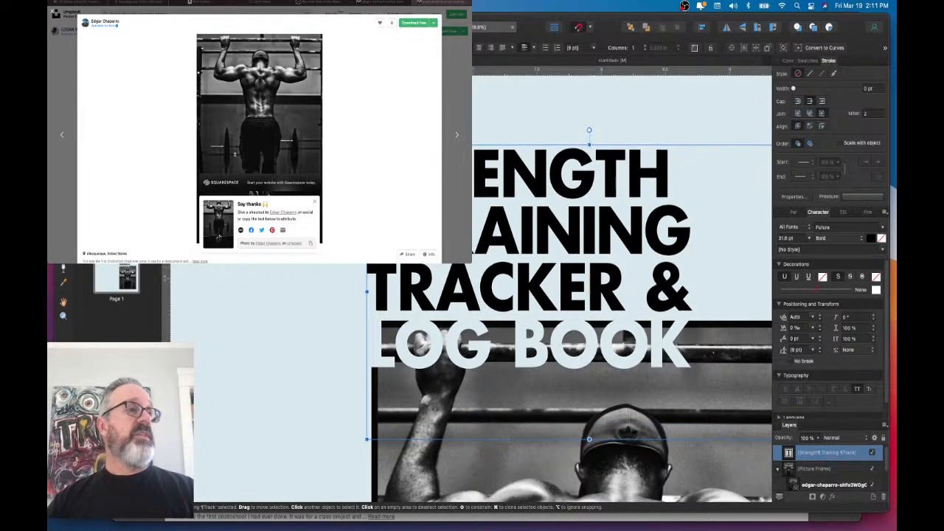
scroll(418, 264, "up", 3)
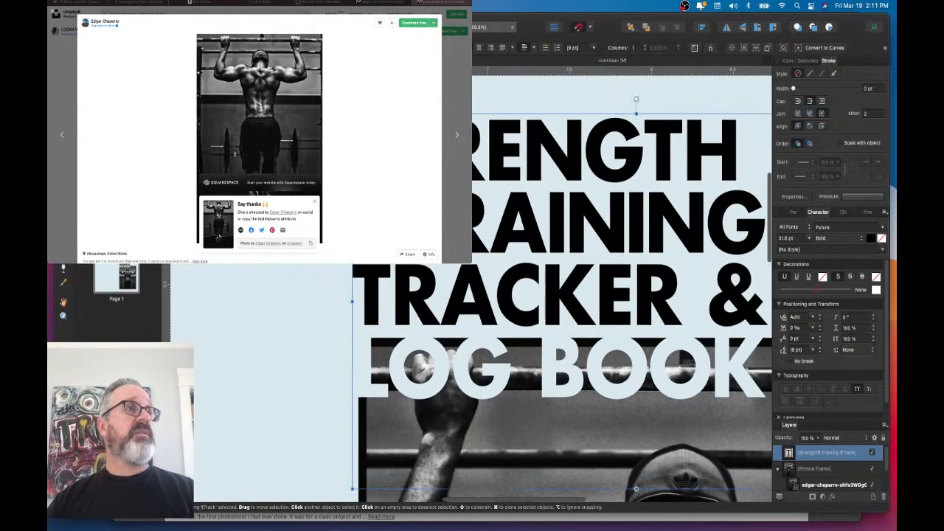
- Examine the letter spacing in the title lines "STRENGTH" and "TRAINING" up close
double_click(722, 167)
left_click(722, 166)
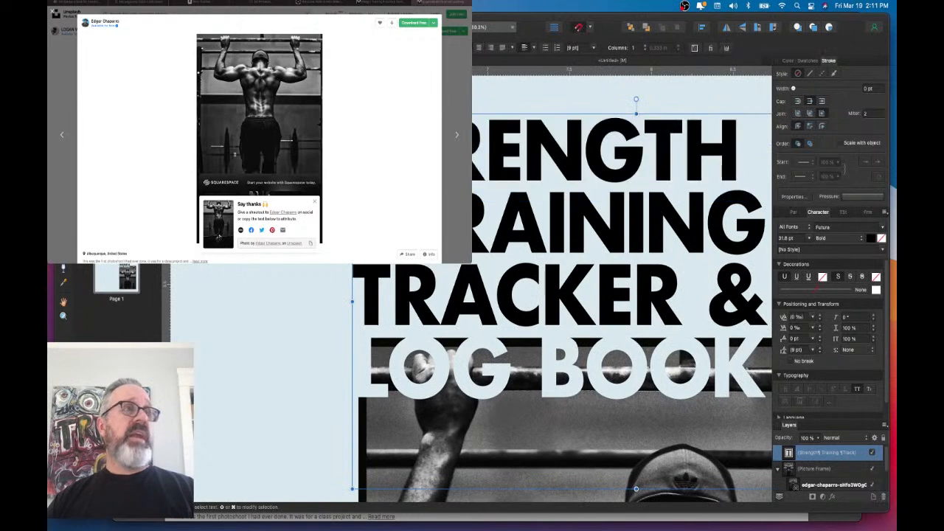
scroll(553, 230, "right", 2)
left_click(554, 230)
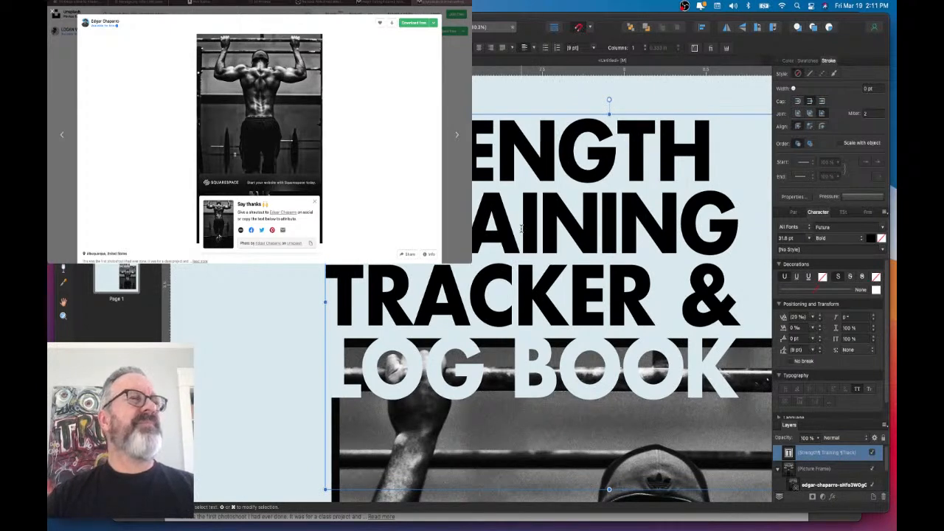
scroll(521, 227, "right", 4)
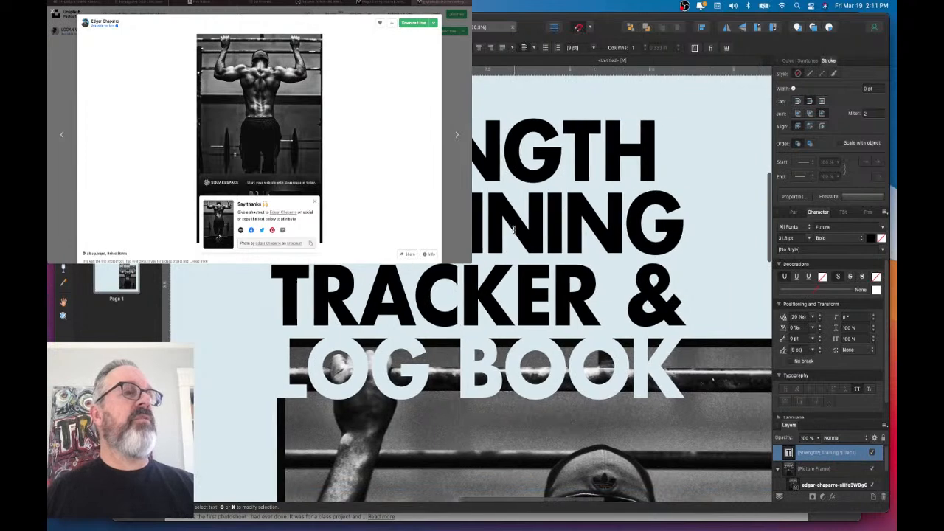
key("Escape")
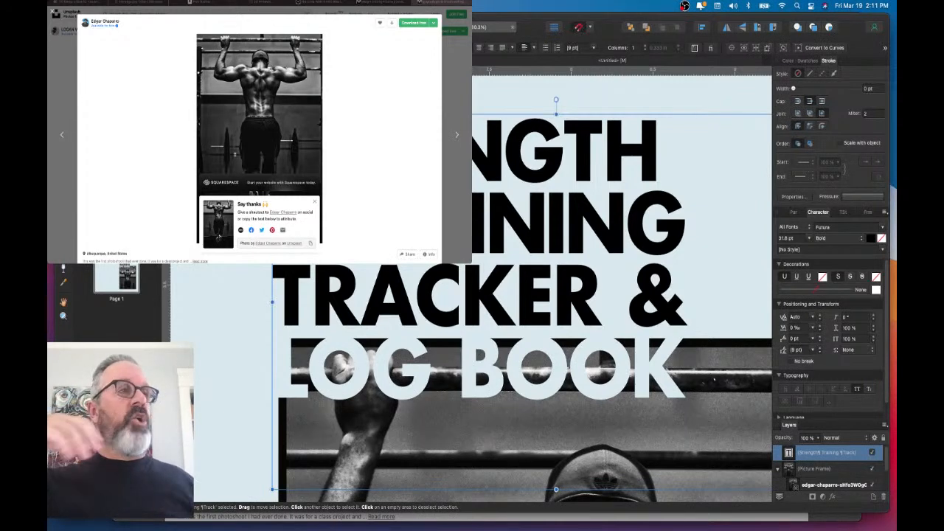
left_click(224, 317)
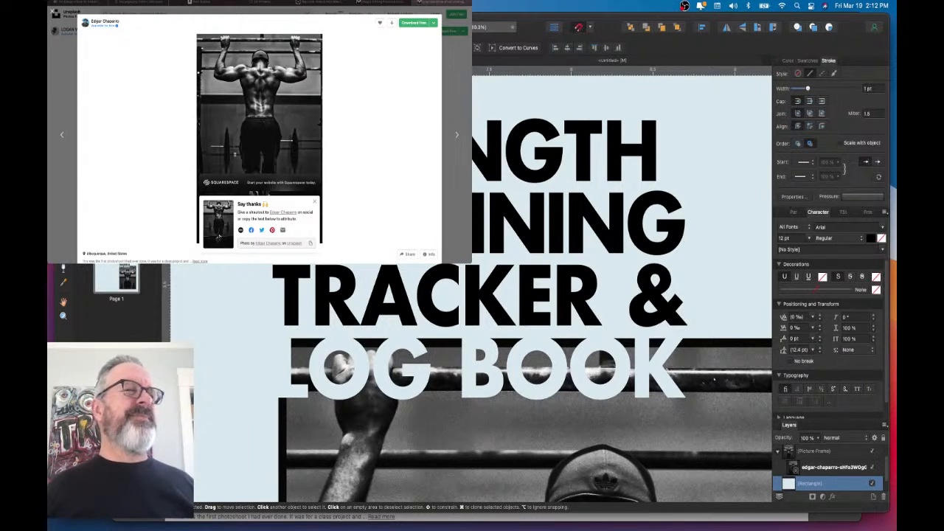
- Check the kerning on both sides of the C in "TRACKER" up close
left_click(420, 302)
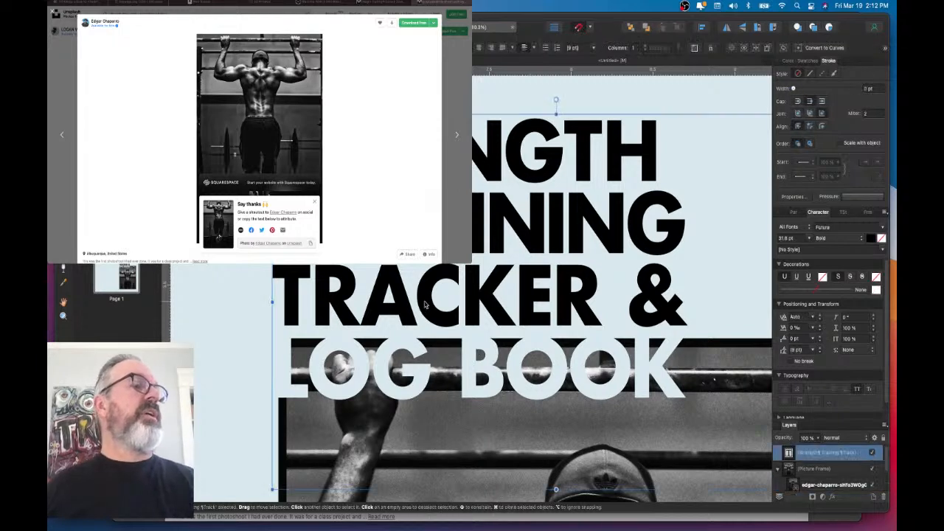
key("alt+Left")
key("alt+Left")
key("alt+Left")
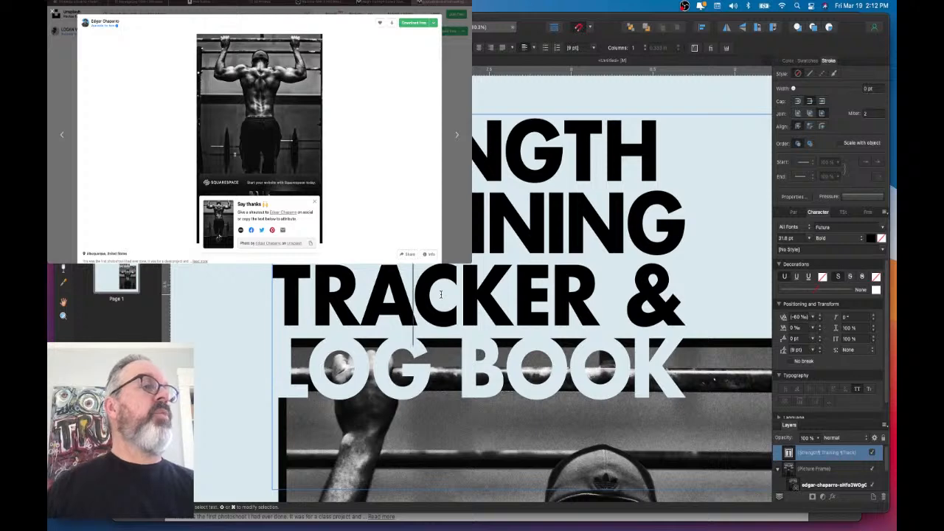
key("Escape")
scroll(320, 286, "up", 6)
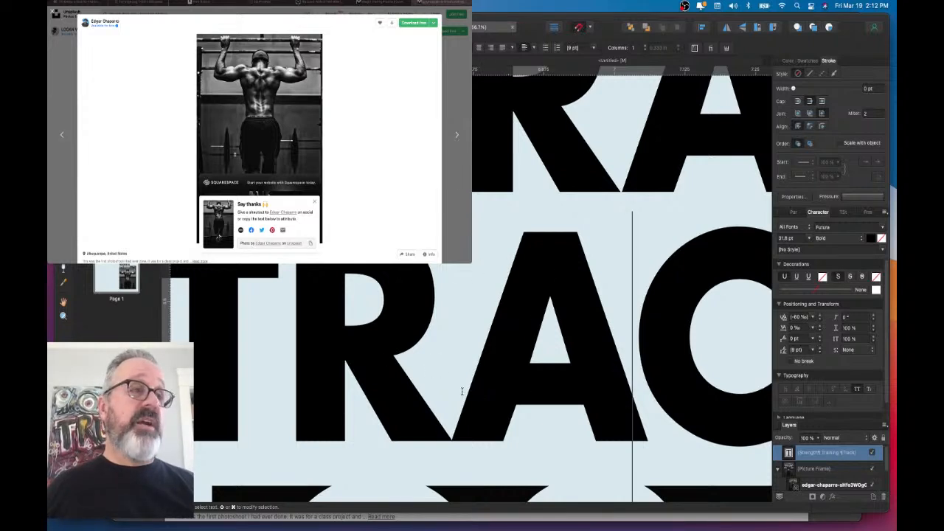
scroll(480, 394, "down", 2)
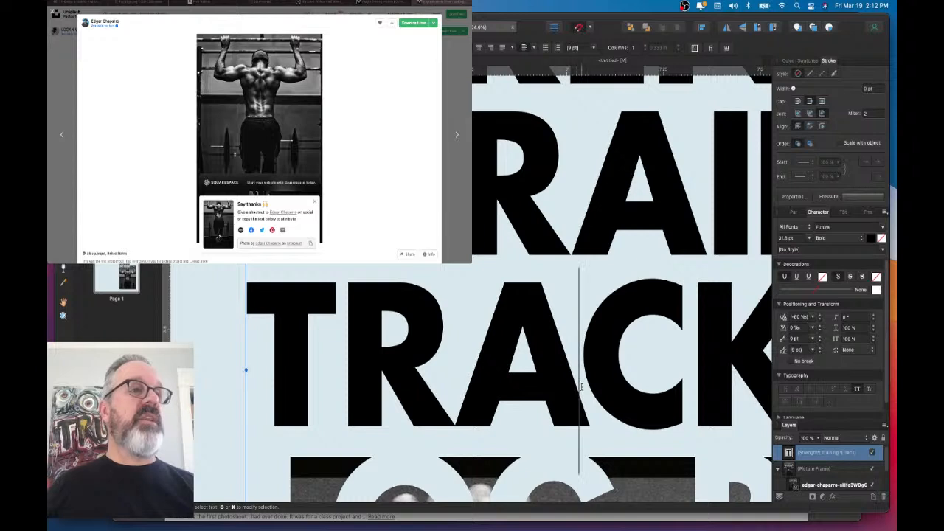
scroll(583, 354, "right", 3)
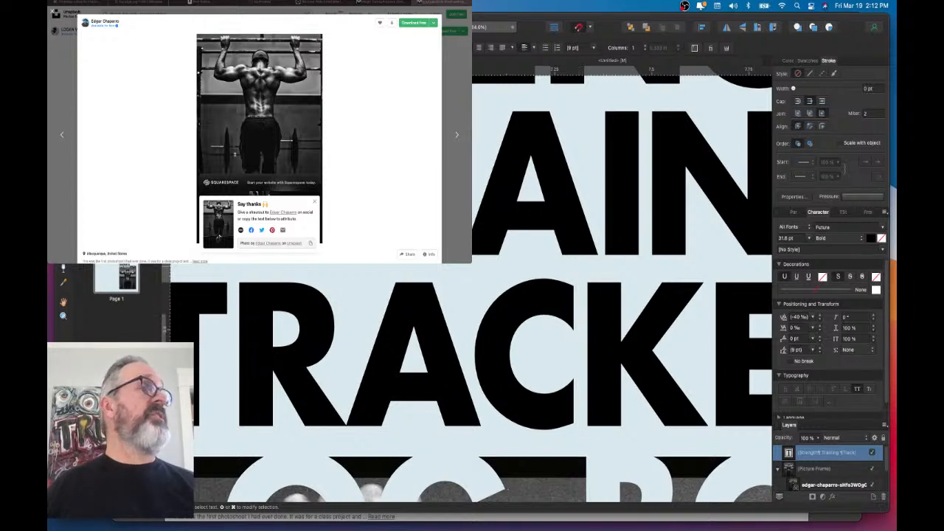
- Draw a narrow rectangle spanning the width of the gap between the T and R of "TRACKER"
key("Escape")
key("m")
scroll(188, 269, "up", 10)
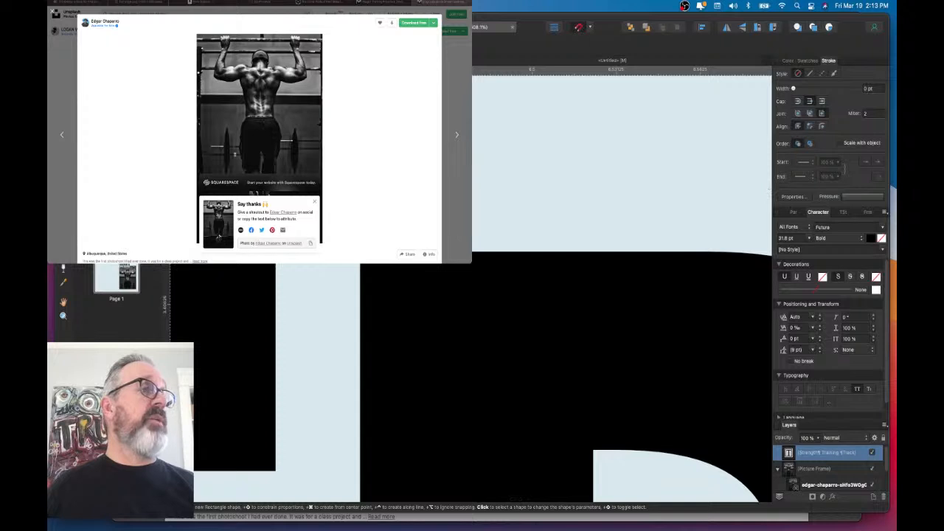
left_click_drag(276, 263, 360, 403)
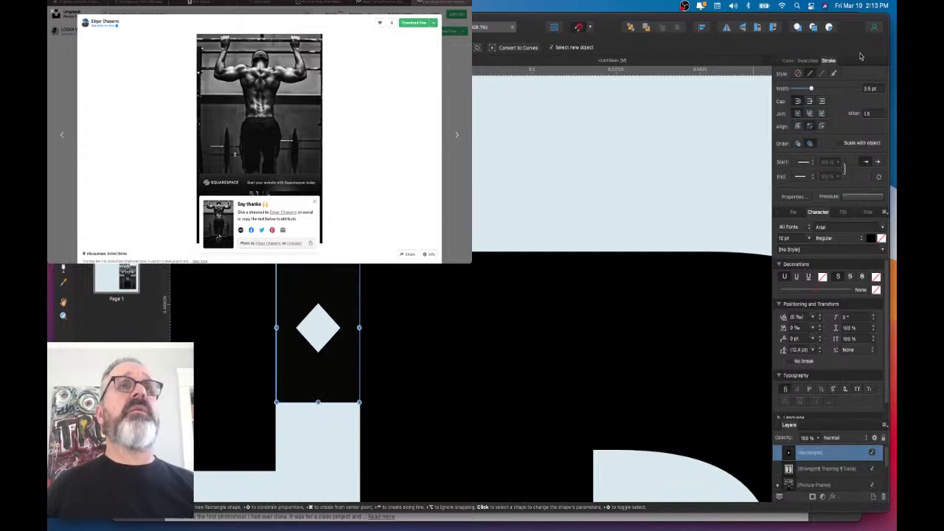
- Fill the narrow rectangle with red, CMYK 0, 100, 100, 0, and remove its outline
left_click(807, 62)
left_click(832, 62)
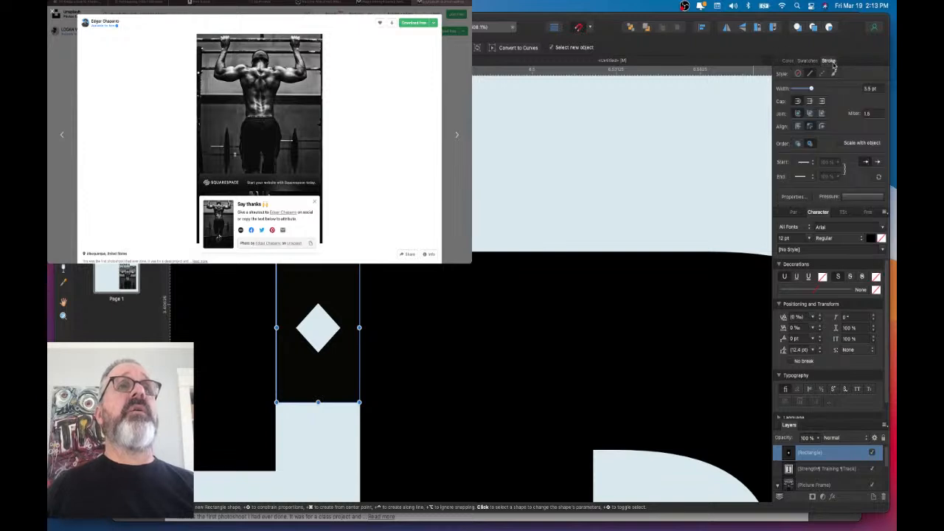
left_click(798, 75)
left_click(788, 61)
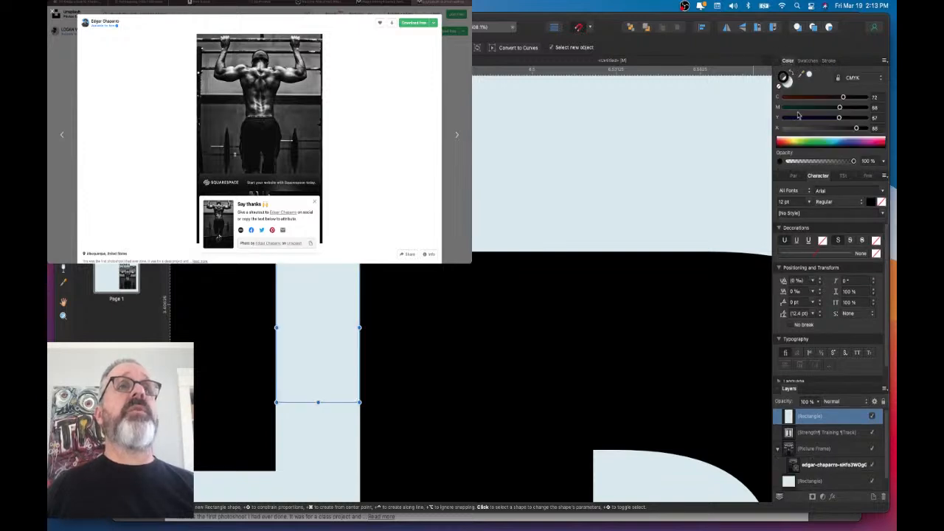
left_click_drag(808, 144, 778, 145)
left_click(787, 83)
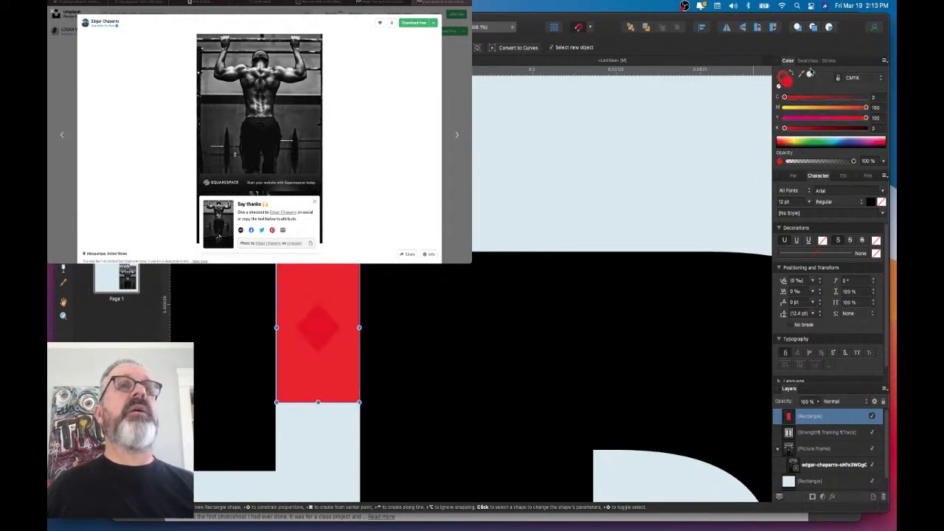
left_click(829, 60)
left_click(798, 75)
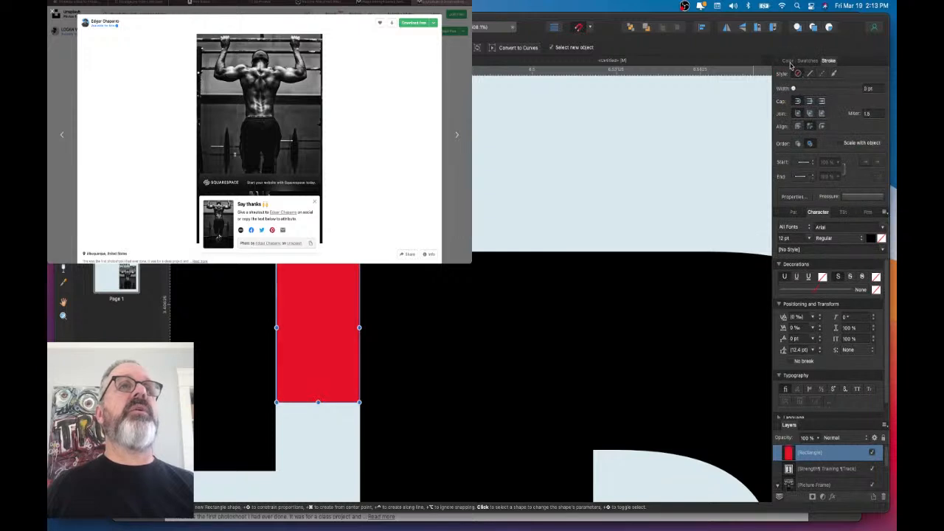
left_click(785, 87)
- Align the red rectangle's side edge with the T to gauge the gap between the T and R of "TRACKER"
key("v")
left_click_drag(314, 309, 338, 314)
scroll(295, 320, "up", 3)
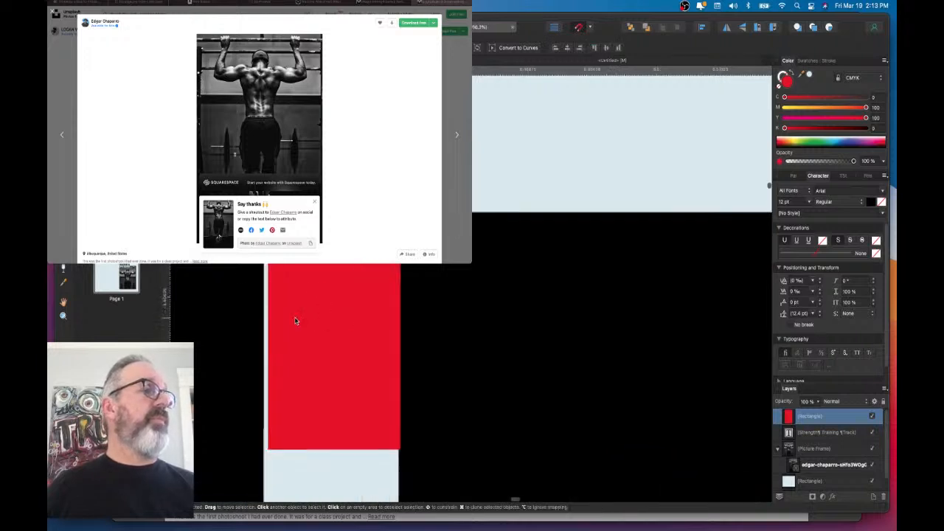
left_click_drag(255, 334, 257, 333)
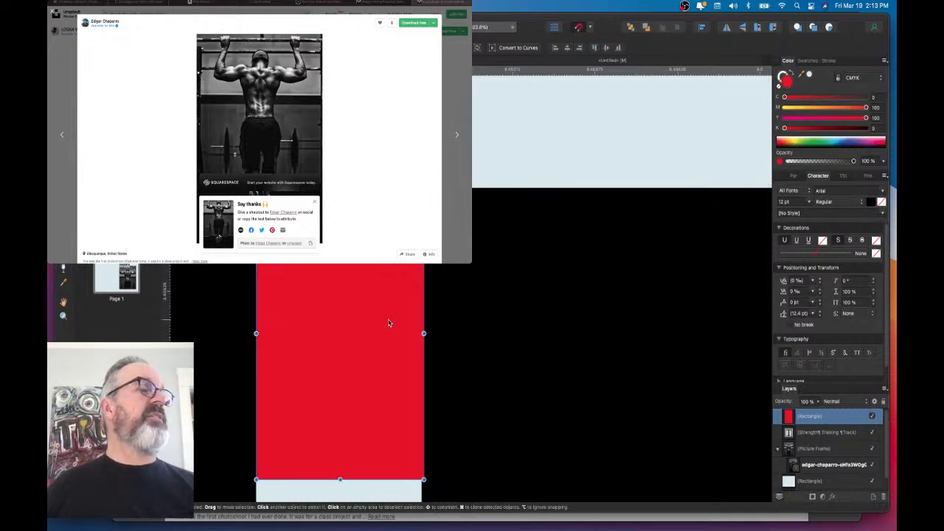
scroll(388, 323, "up", 4)
scroll(388, 322, "down", 3)
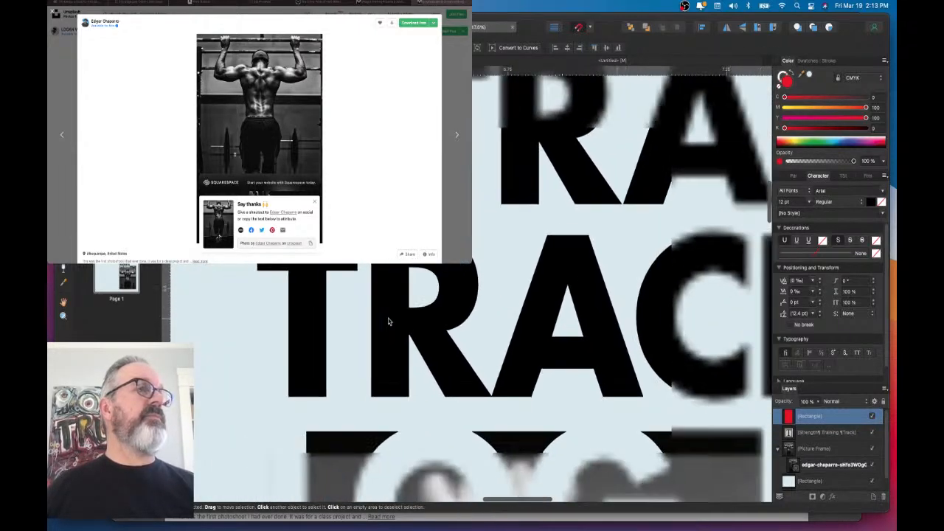
- Gauge the slanted gap between the A and C of "TRACKER" with a rotated copy of the red rectangle, and delete the copy
left_click_drag(680, 390, 633, 335)
scroll(627, 341, "up", 5)
left_click_drag(609, 298, 627, 282)
left_click_drag(620, 235, 595, 245)
left_click_drag(620, 346, 615, 356)
left_click_drag(588, 255, 586, 256)
left_click_drag(602, 320, 614, 365)
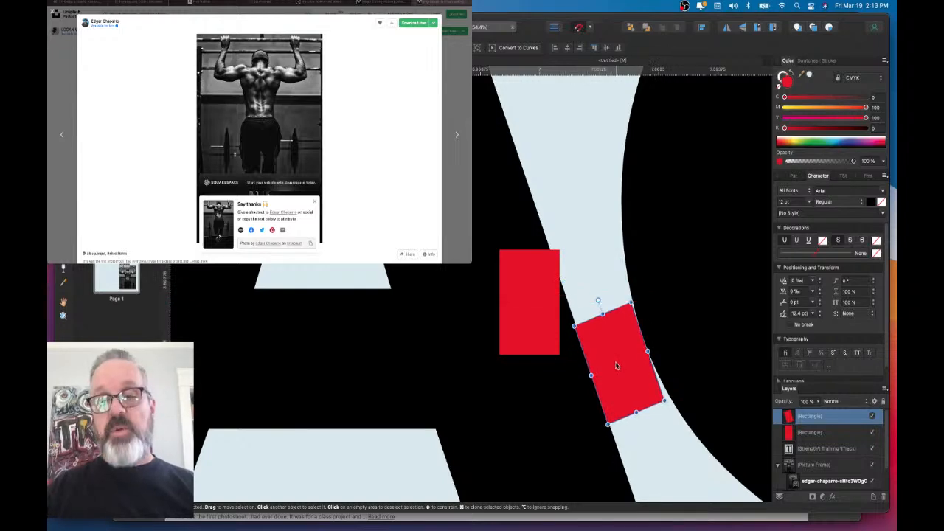
key("Delete")
- Move the red rectangle into the gap between the C and K of "TRACKER", flush with the C's edge
scroll(615, 365, "down", 5)
scroll(615, 366, "right", 4)
left_click_drag(469, 354, 609, 275)
scroll(613, 284, "up", 5)
scroll(613, 284, "up", 4)
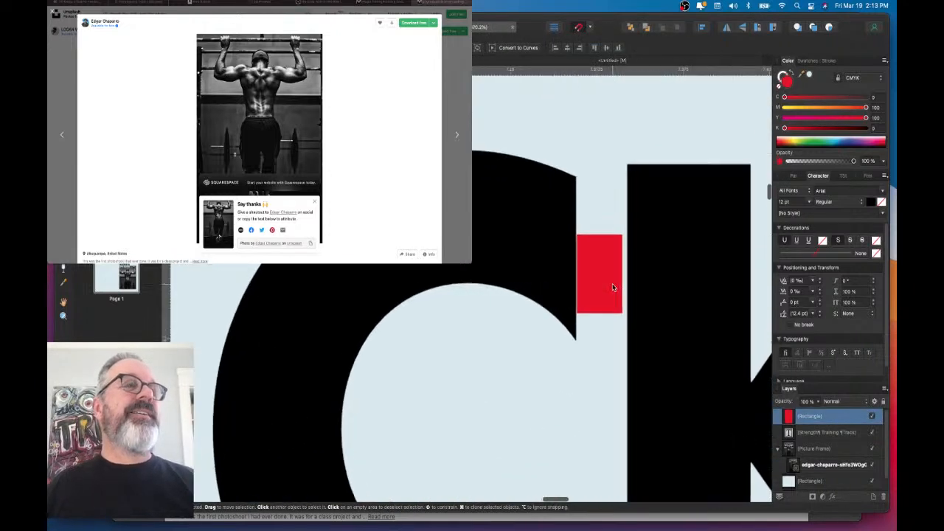
- Tighten the kerning between the C and K of "TRACKER" to -50 ‰ so the gap matches the red rectangle's width
double_click(620, 392)
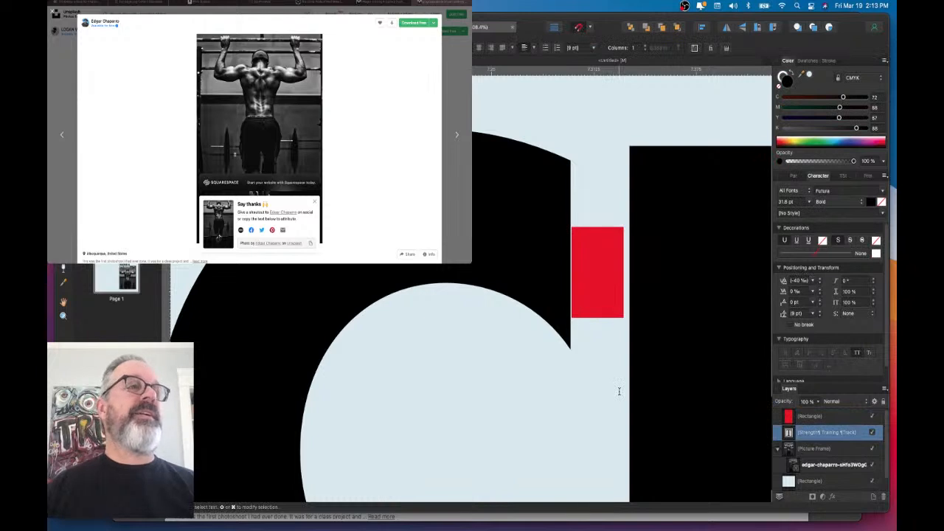
key("alt+Left")
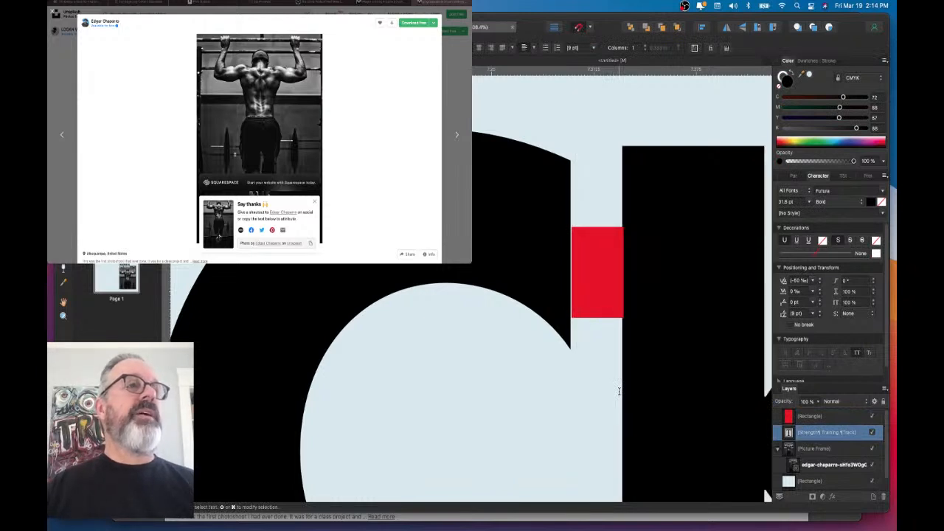
key("alt+Right")
key("alt+Right")
key("alt+Right")
key("alt+Right")
key("alt+Right")
key("alt+Left")
key("alt+Left")
key("alt+Left")
key("alt+Left")
key("alt+Left")
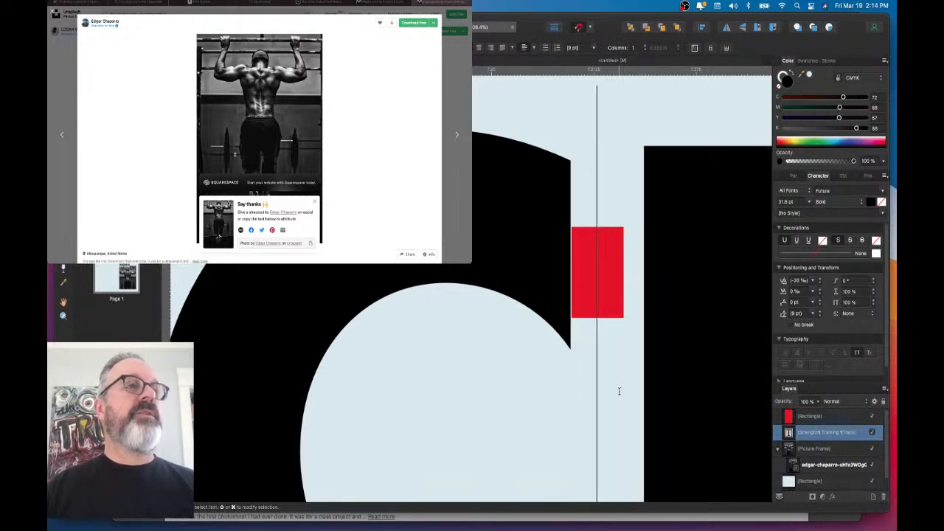
key("alt+Right")
key("alt+Left")
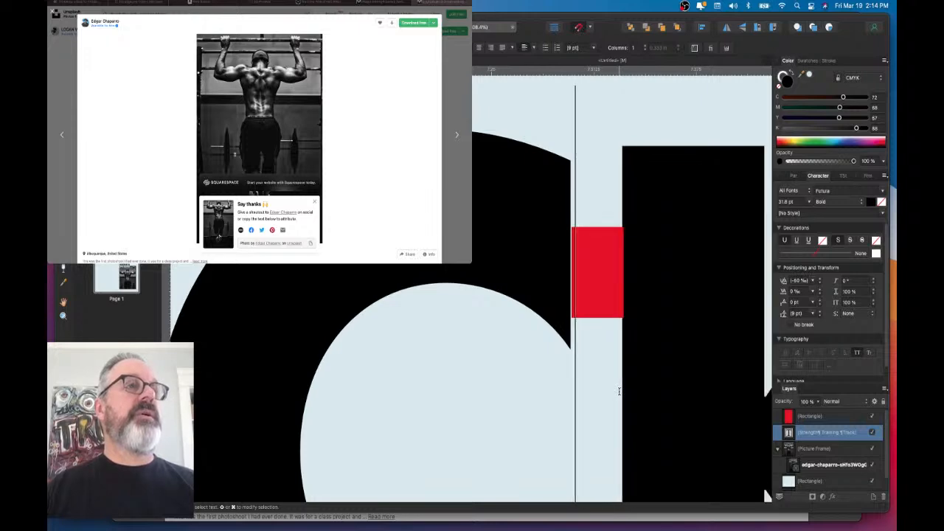
- Move the red rectangle to the gap between the E and R of "TRACKER" and tighten that pair's kerning to -40 ‰
scroll(619, 391, "down", 6)
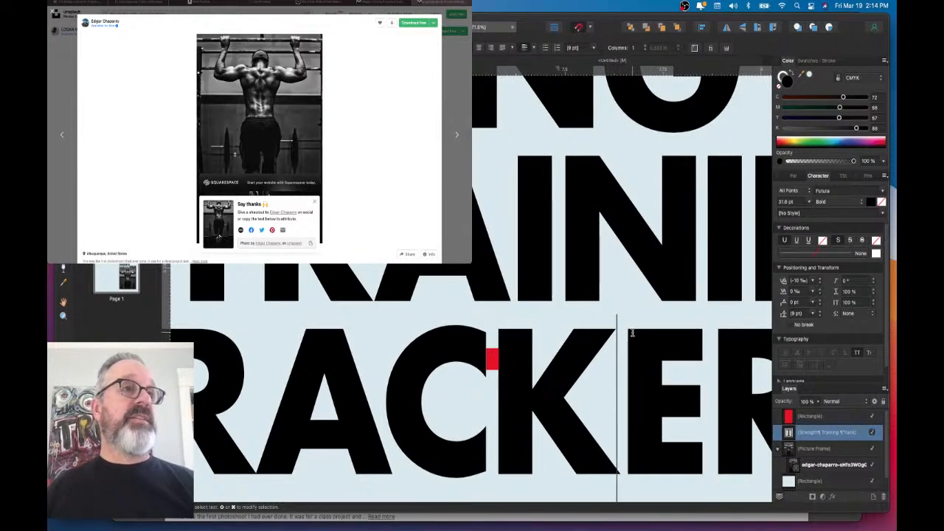
key("Escape")
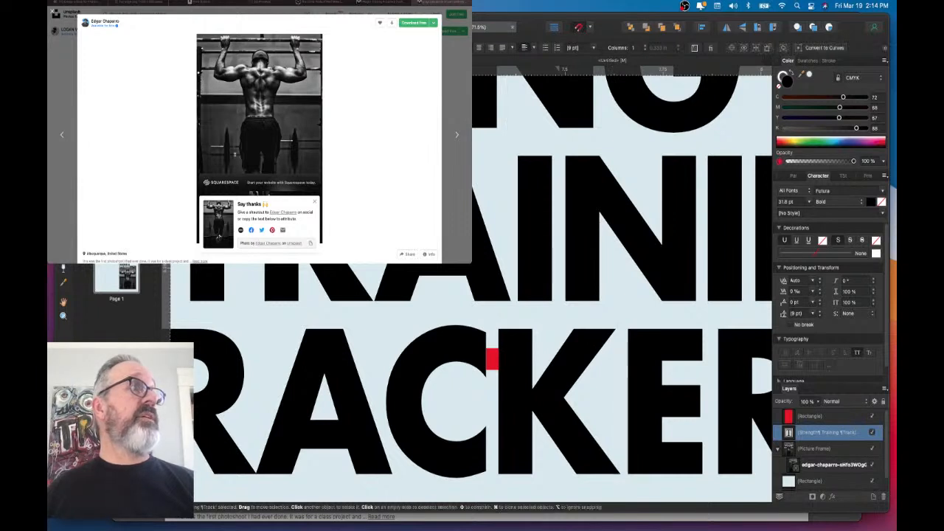
left_click_drag(493, 359, 712, 346)
left_click(717, 395)
double_click(717, 394)
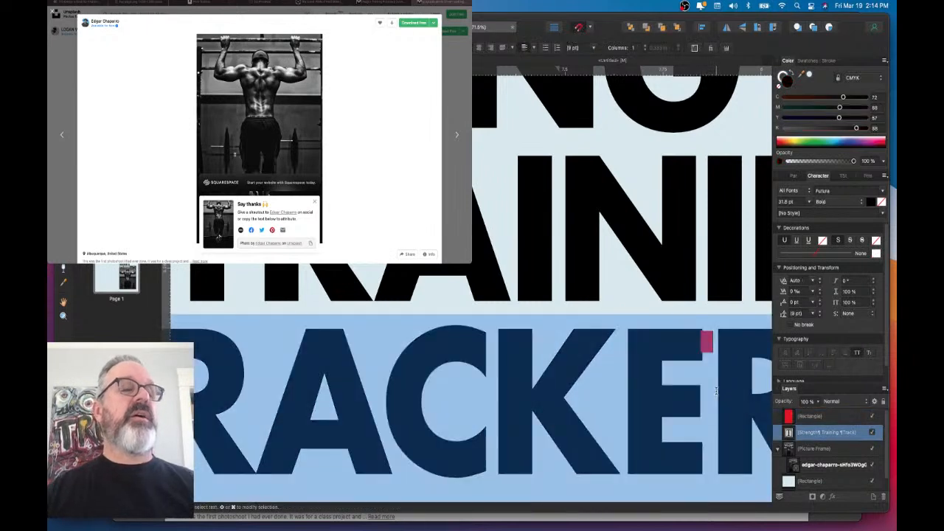
left_click(716, 391)
key("alt+Left")
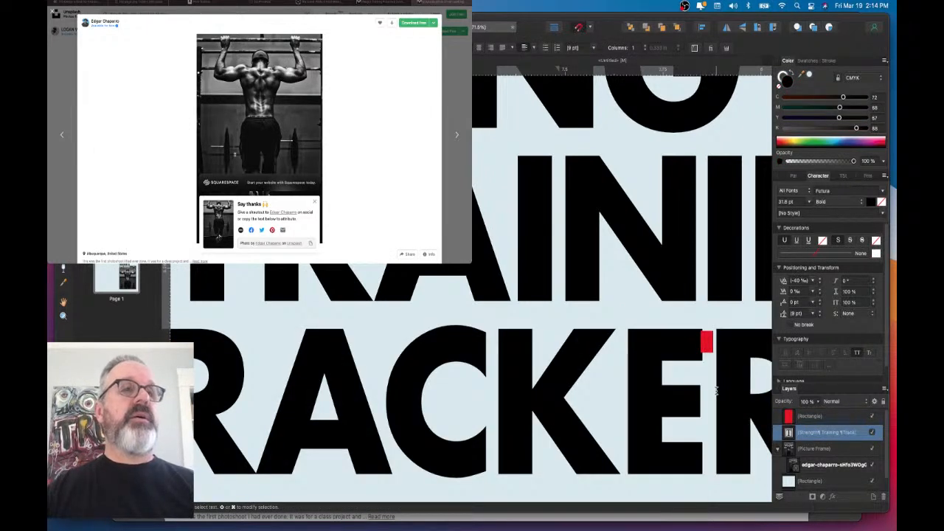
- Align the red rectangle flush with the E's upper arm in "TRACKER" and tighten the kerning between E and R to -50 ‰
scroll(692, 375, "up", 3)
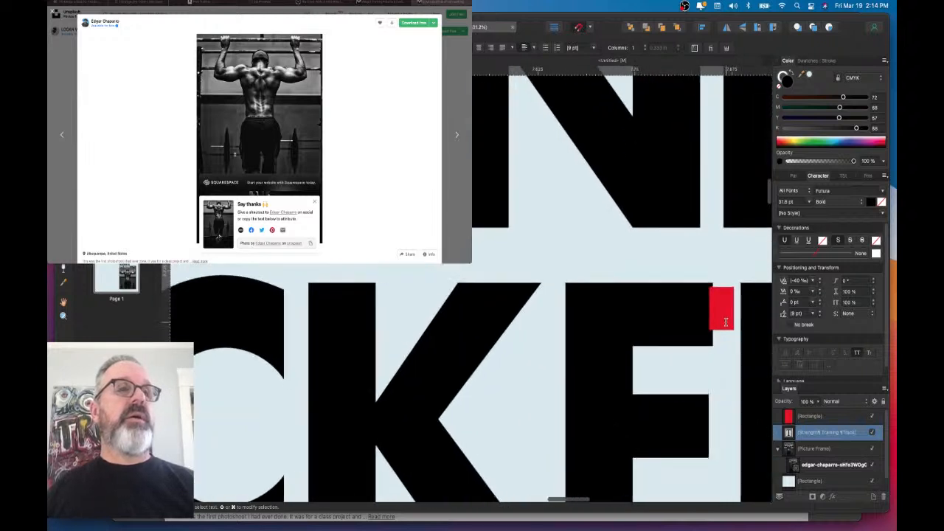
key("Escape")
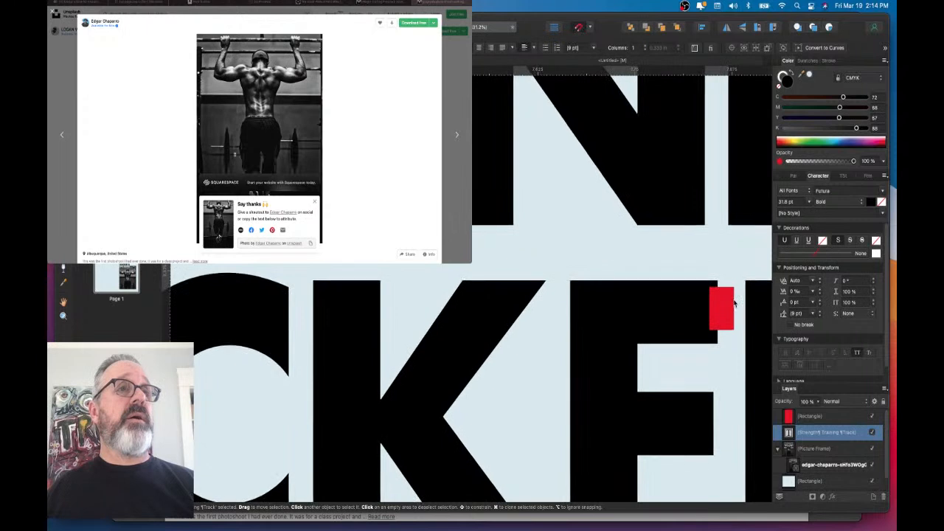
left_click(729, 306)
left_click_drag(729, 305, 727, 307)
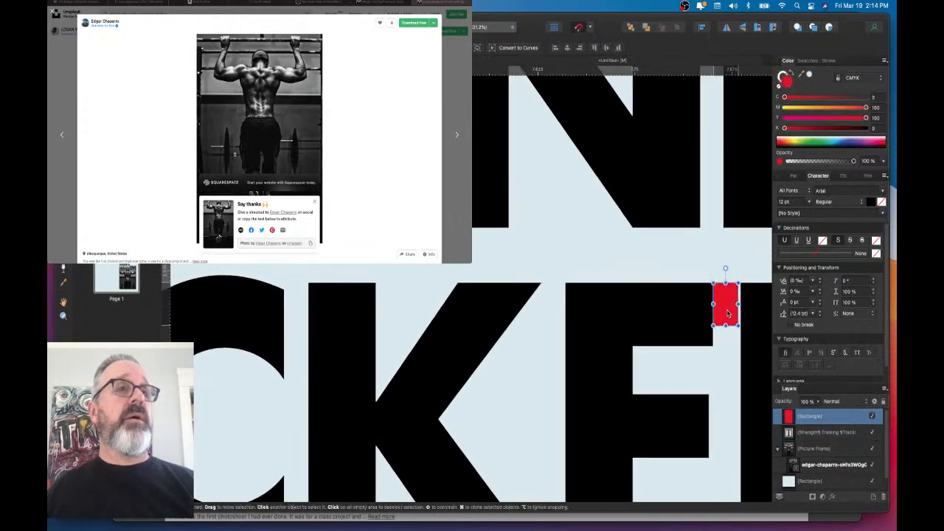
left_click(725, 384)
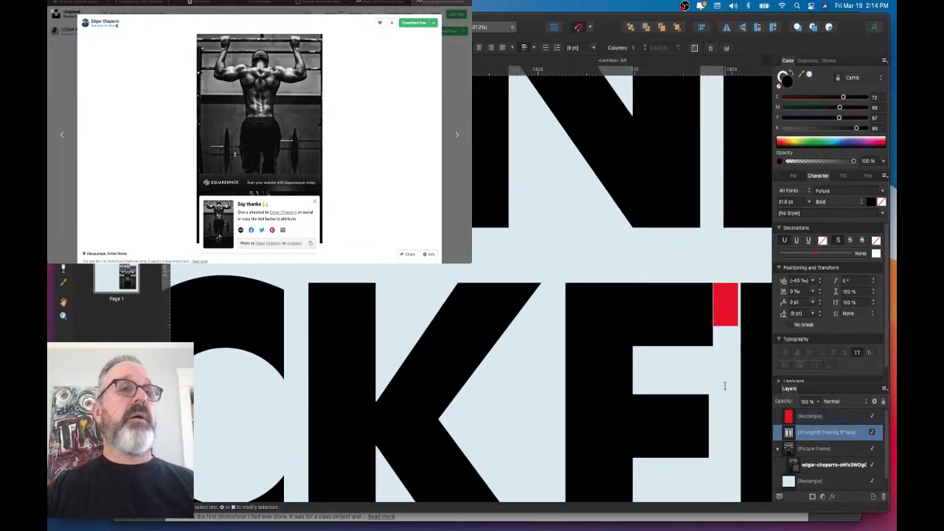
key("alt+Left")
- Select the space between "TRACKER" and the ampersand and examine its width against the surrounding title lines
scroll(630, 365, "down", 8)
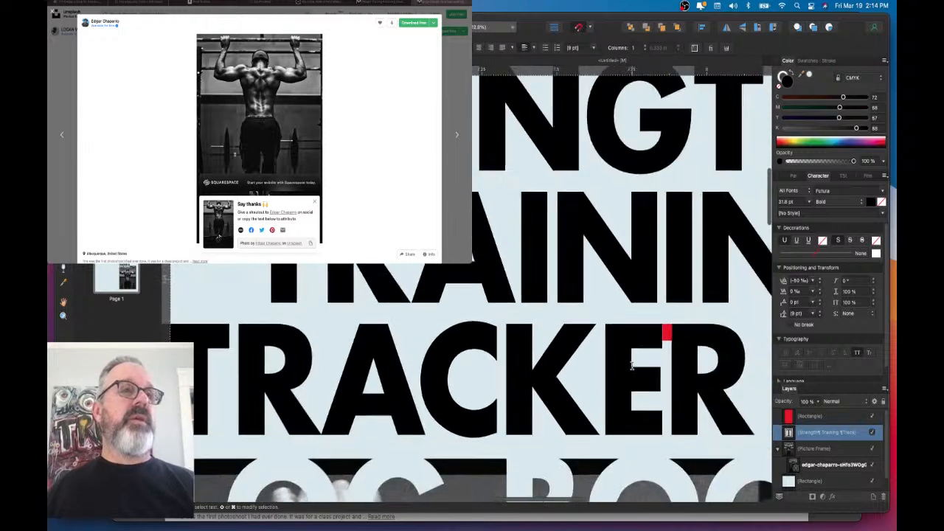
scroll(624, 366, "right", 3)
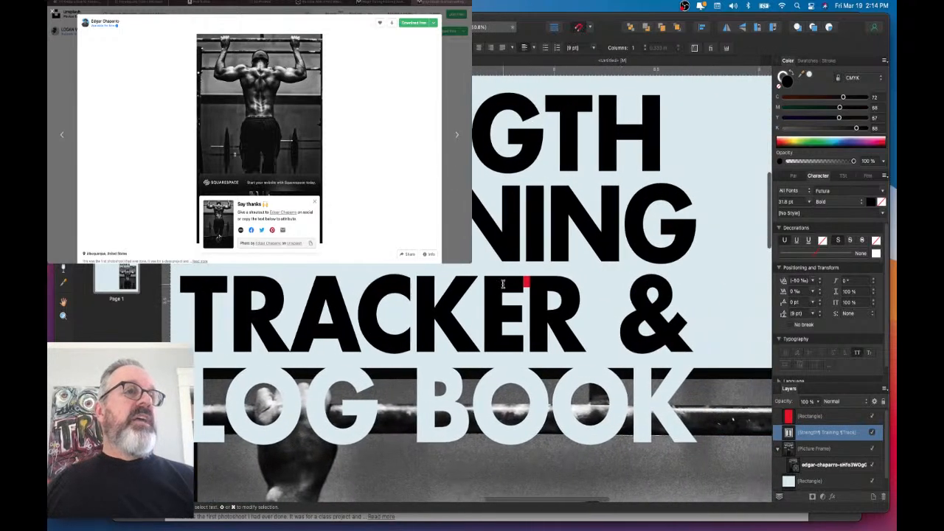
left_click_drag(590, 323, 633, 327)
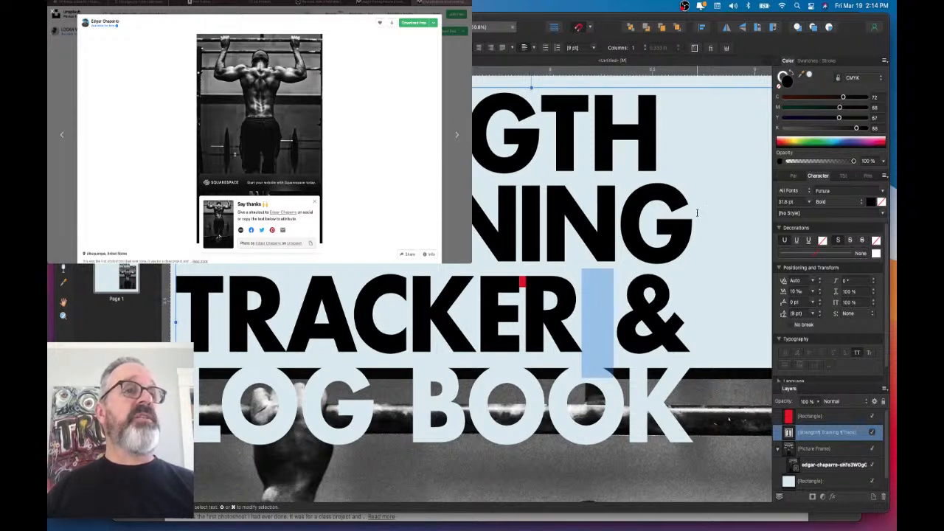
scroll(680, 373, "up", 3)
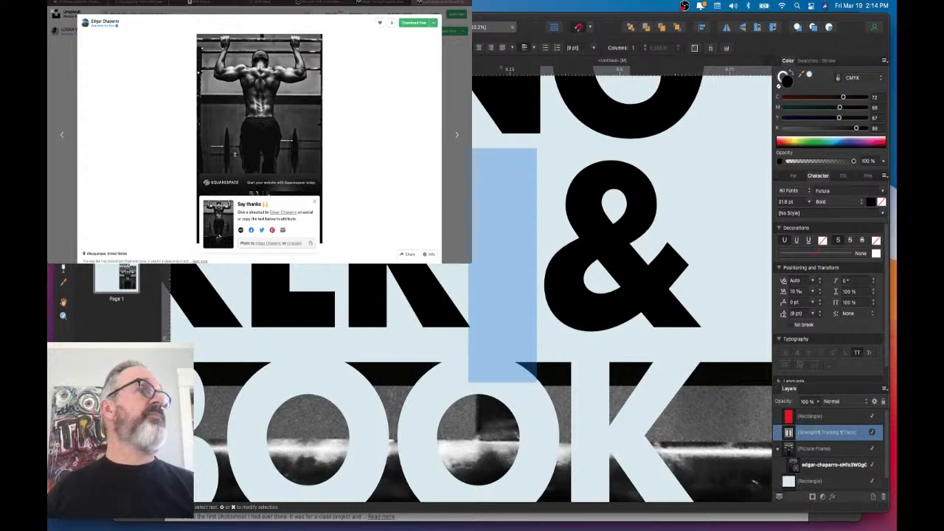
key("Escape")
key("super+minus")
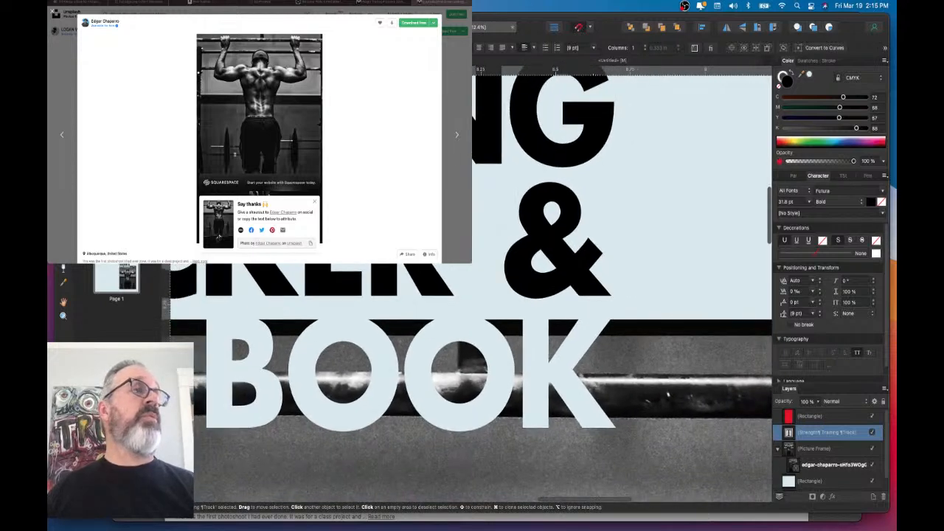
- Move the red rectangle to the baseline gap between the A and first I of "TRAINING" to gauge their spacing
left_click(826, 416)
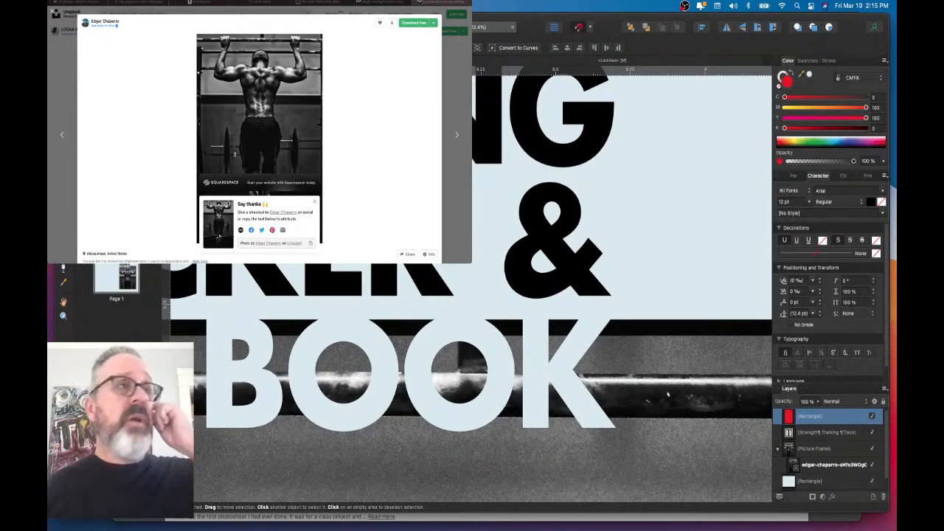
scroll(472, 368, "left", 1)
scroll(619, 346, "down", 5)
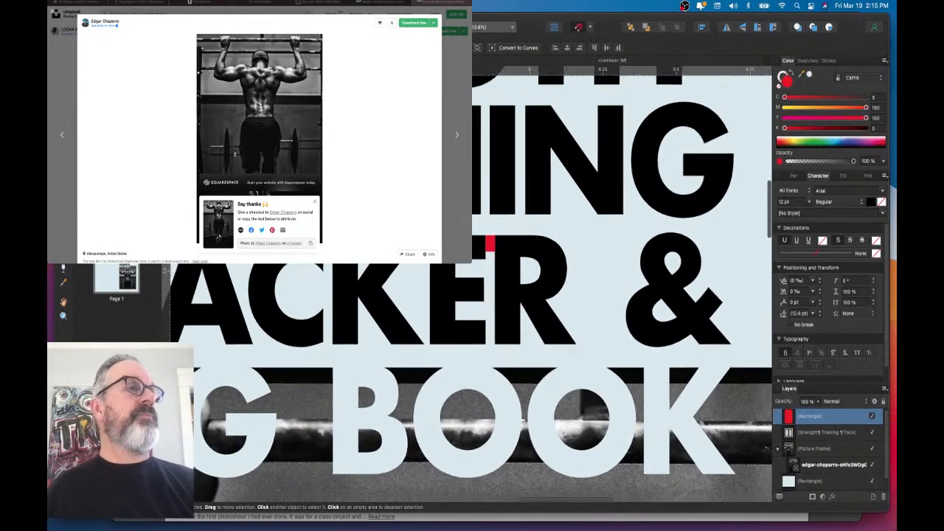
scroll(527, 333, "down", 2)
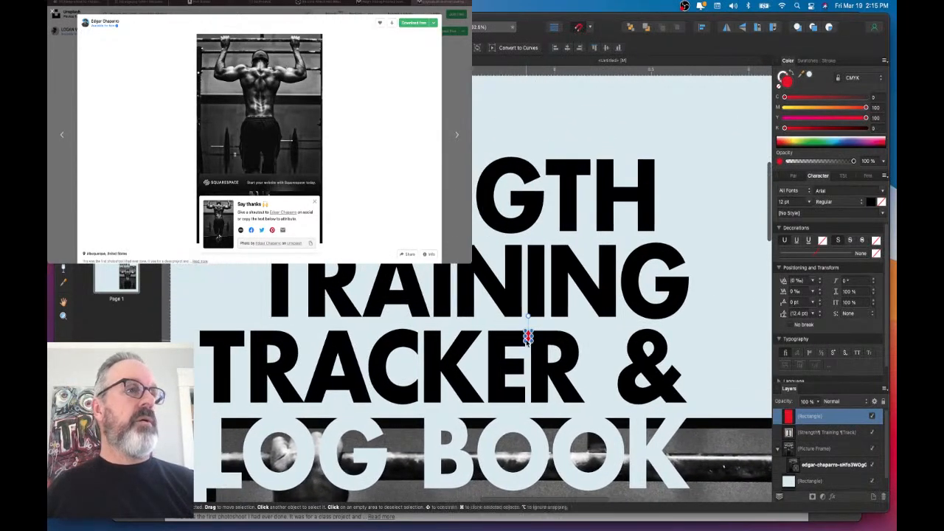
scroll(527, 332, "up", 6)
left_click_drag(528, 334, 295, 248)
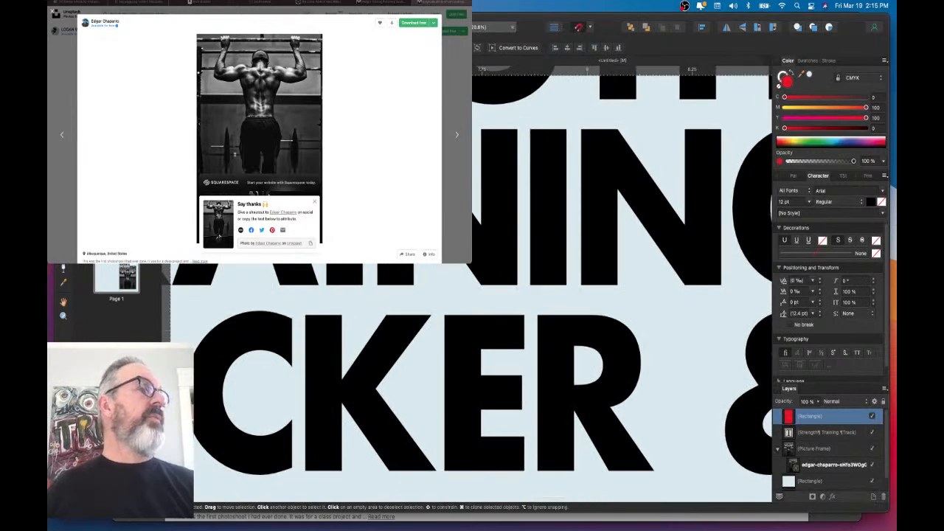
scroll(472, 369, "left", 3)
scroll(472, 295, "left", 10)
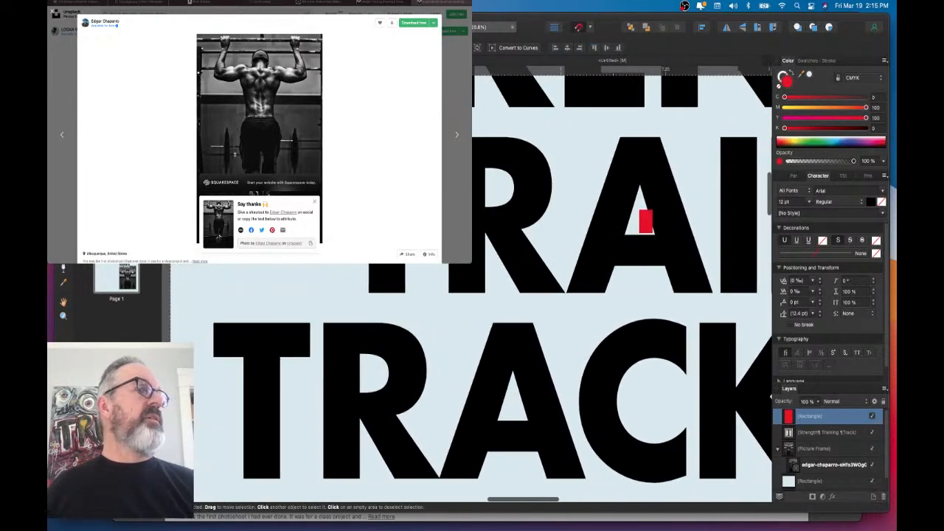
scroll(472, 295, "right", 3)
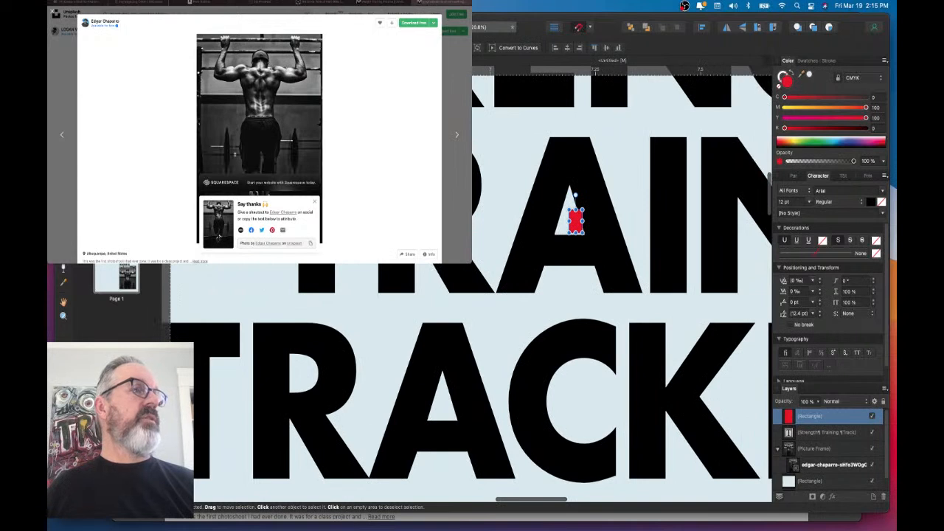
left_click_drag(577, 222, 644, 284)
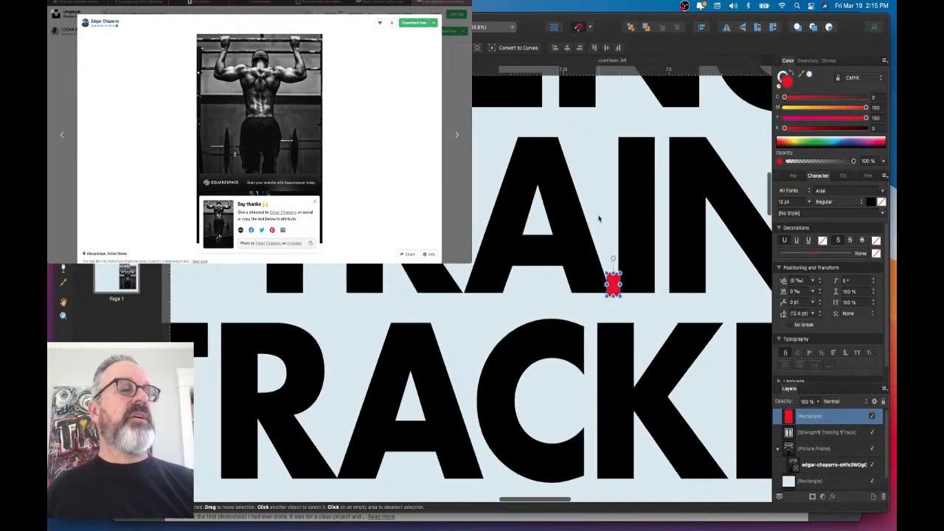
- Move the red rectangle back to the upper gap between the C and K of "TRACKER" and compare the title's letter spacing
left_click(600, 220)
left_click_drag(587, 297, 590, 345)
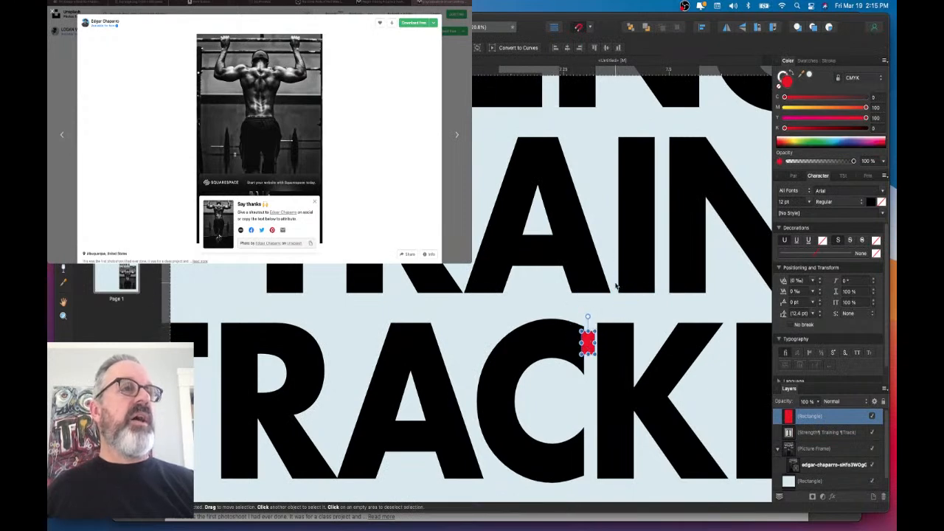
scroll(614, 260, "down", 2)
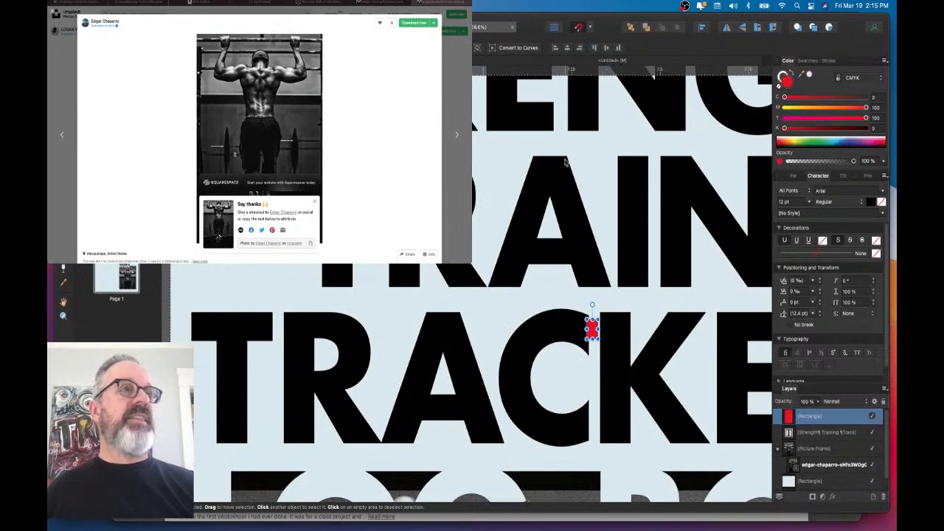
scroll(560, 221, "down", 2)
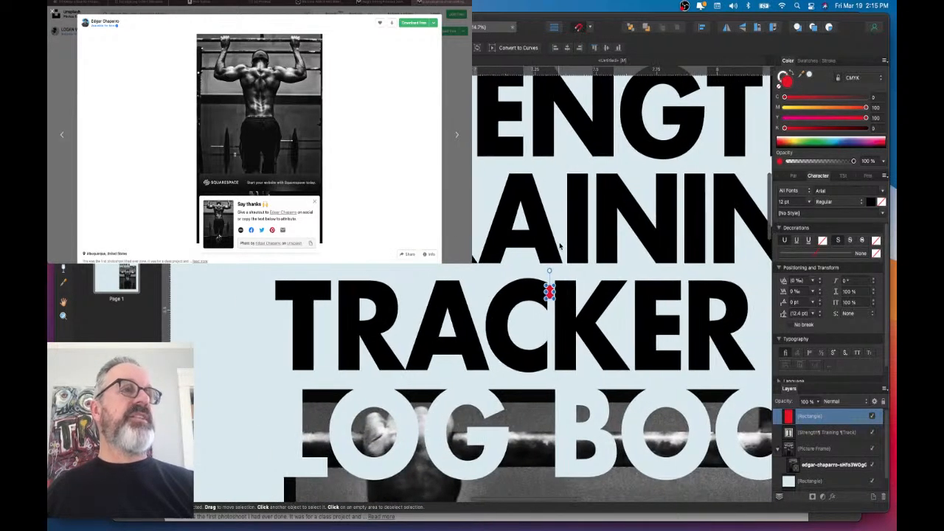
- Check the kerning of the R–A pairs and tighten the kerning between the A and first I of "TRAINING" to -40 ‰
double_click(581, 249)
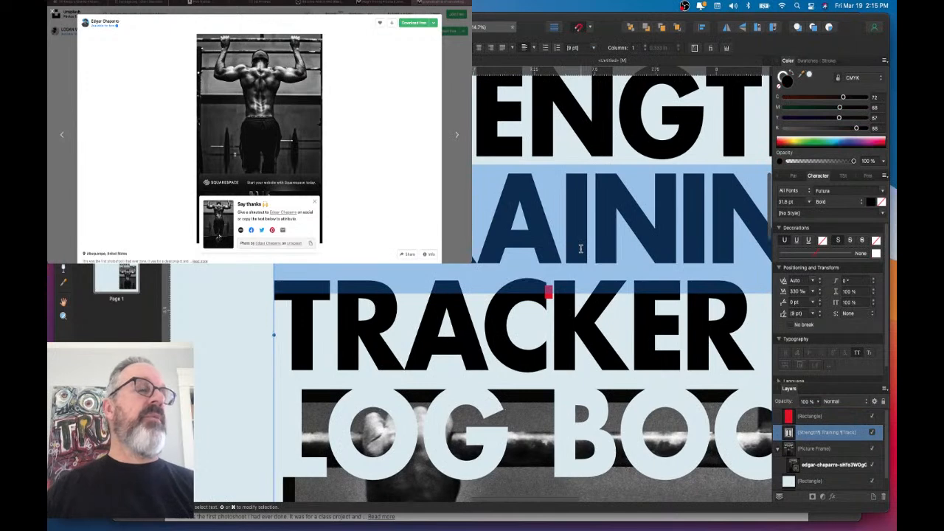
left_click(475, 258)
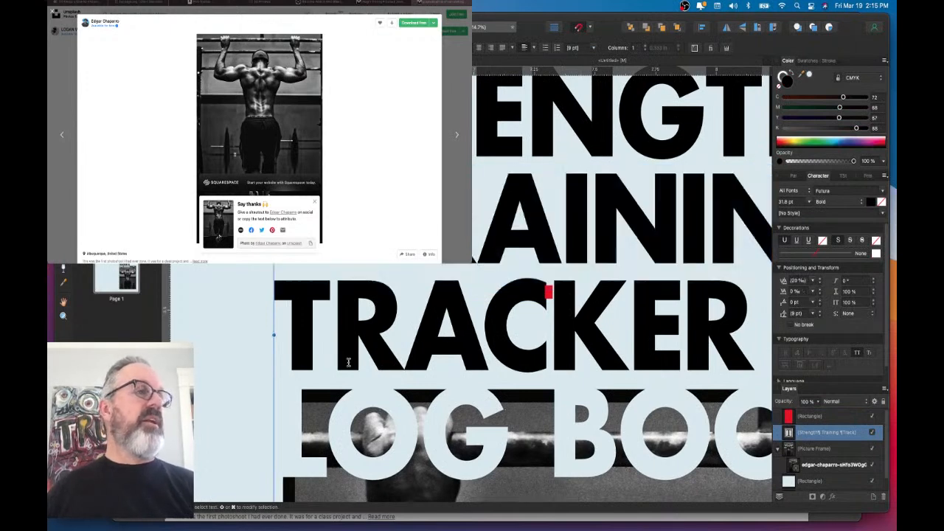
left_click(404, 350)
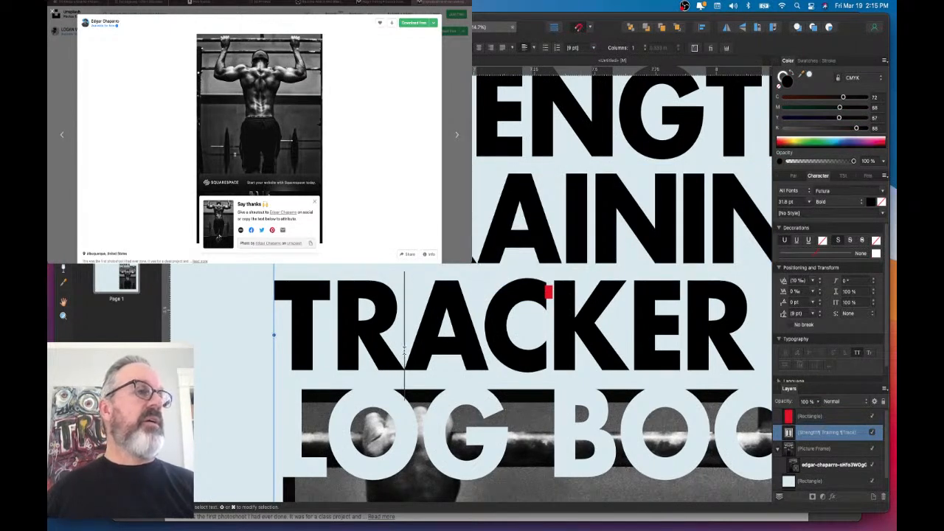
left_click(555, 223)
key("alt+Left")
key("alt+Left")
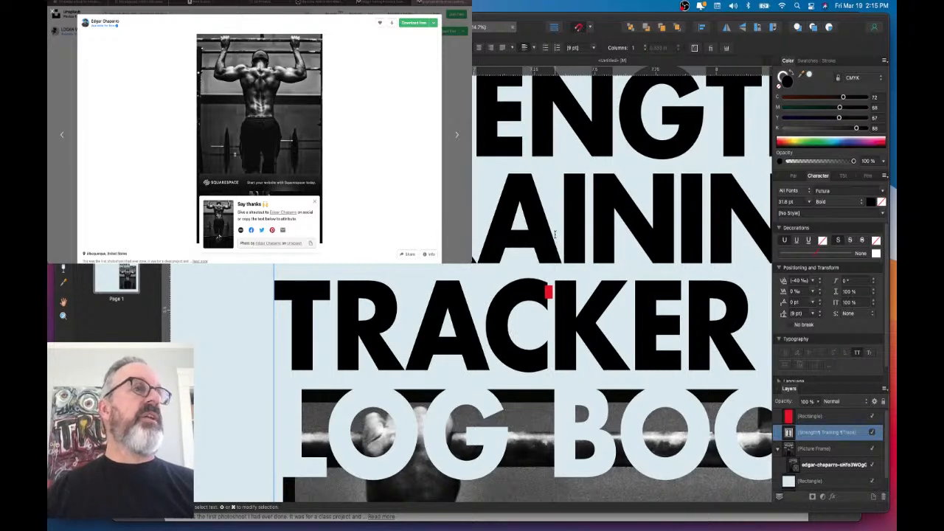
scroll(555, 235, "down", 5)
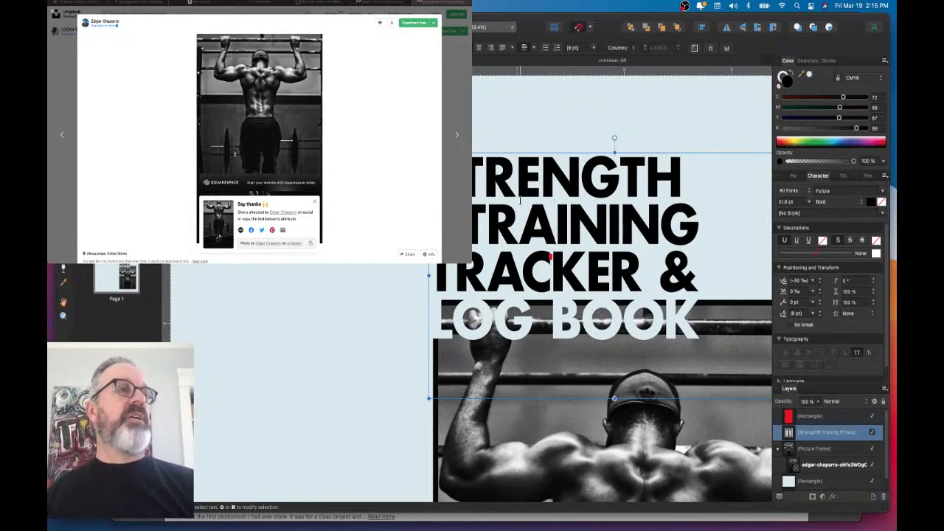
scroll(594, 230, "up", 6)
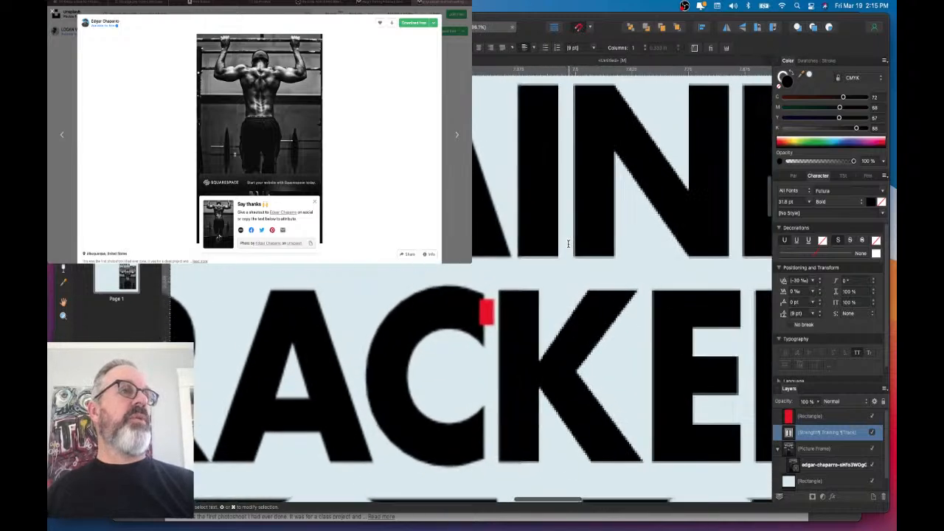
- Move the red rectangle to the gap between the first N and second I of "TRAINING" and set that pair's kerning to -60 ‰
key("Escape")
scroll(496, 332, "right", 5)
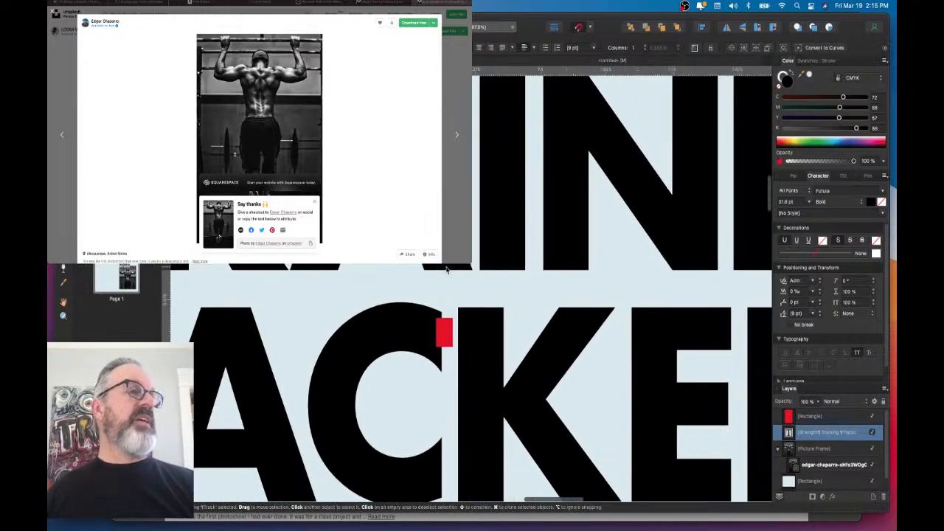
scroll(433, 326, "up", 2)
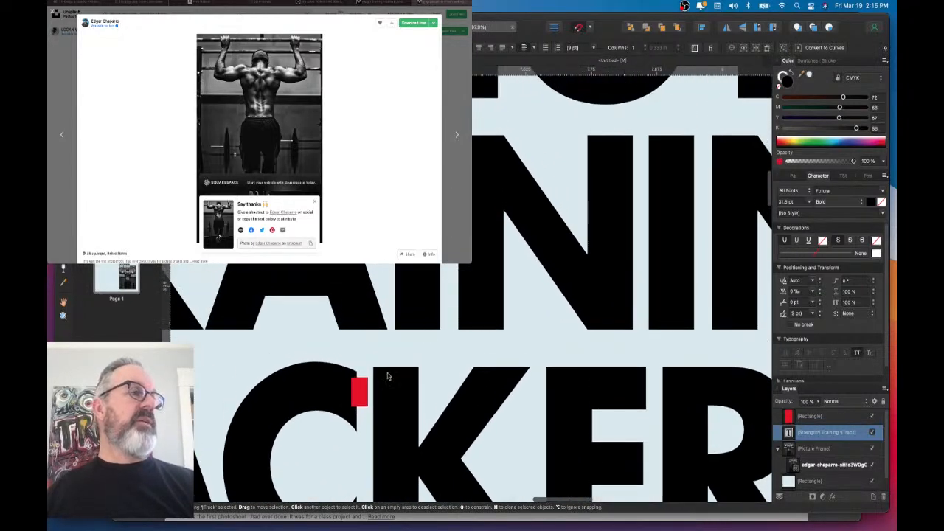
left_click_drag(360, 390, 483, 223)
key("super+z")
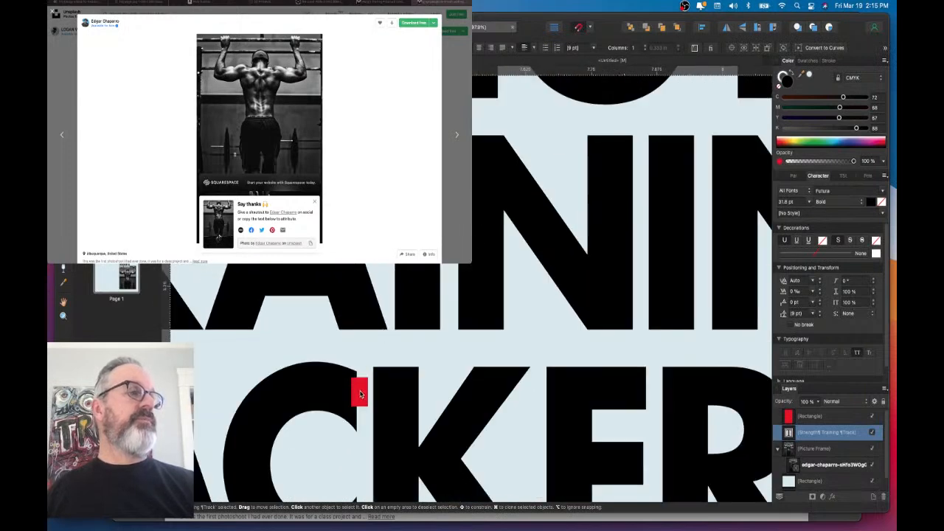
left_click(361, 393)
left_click_drag(362, 393, 442, 236)
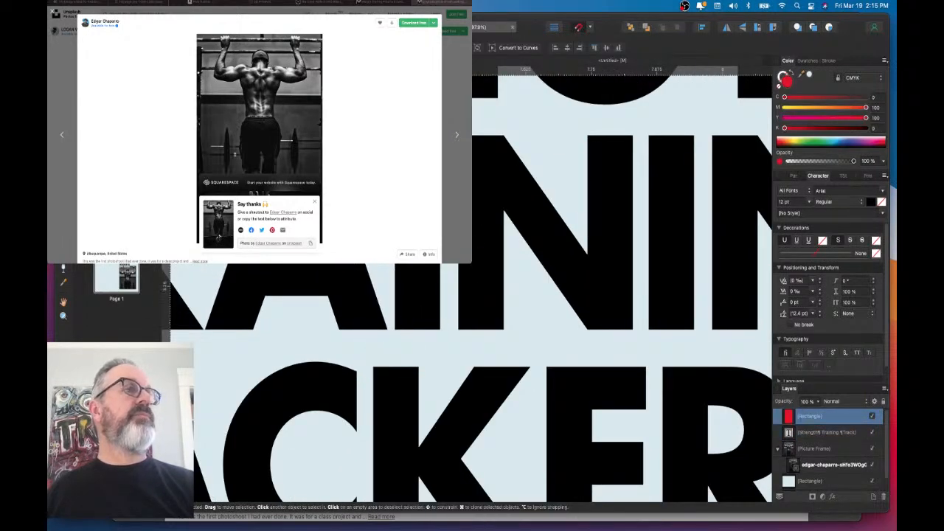
left_click_drag(443, 236, 642, 160)
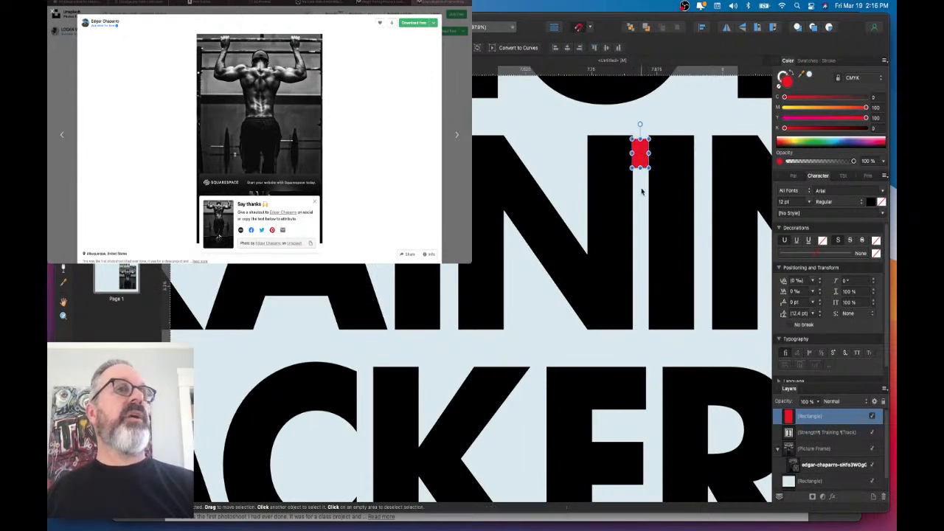
double_click(644, 193)
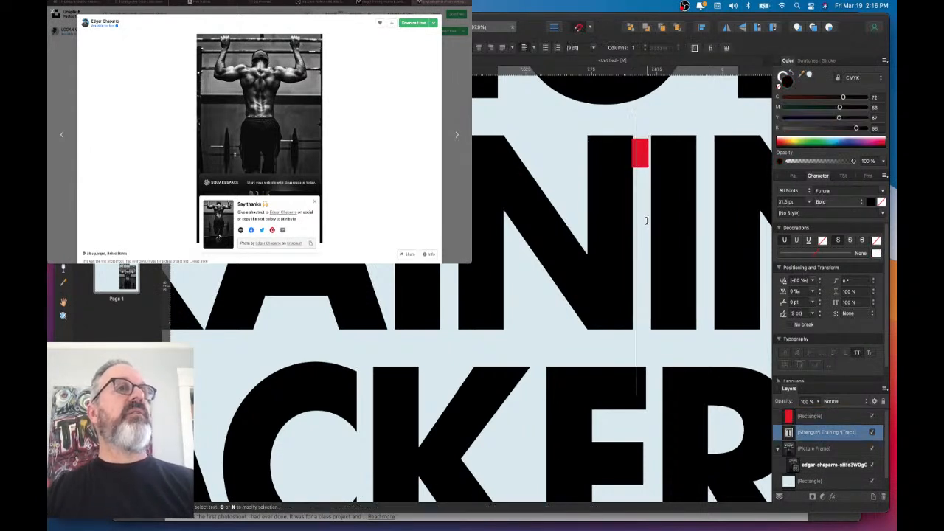
- Check the kerning between the second I and second N of "TRAINING" and gauge their gap with the red rectangle
key("Right")
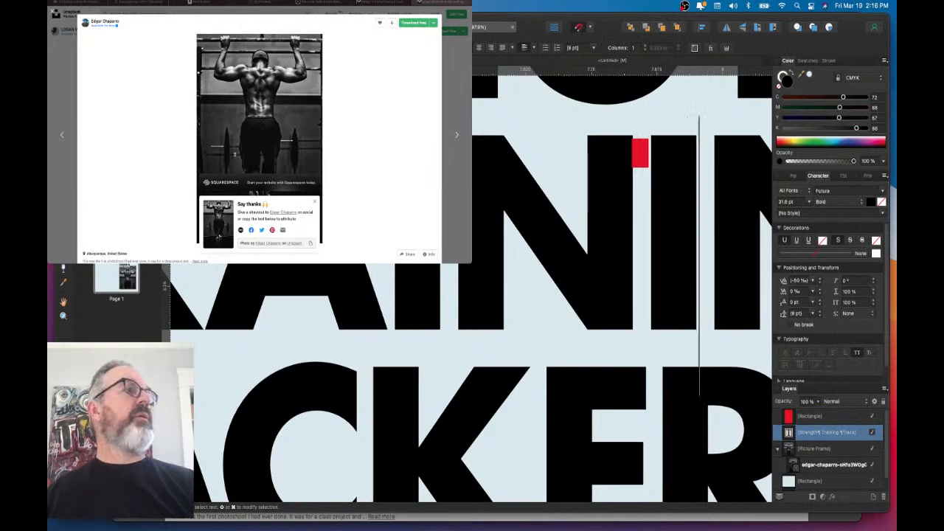
key("Escape")
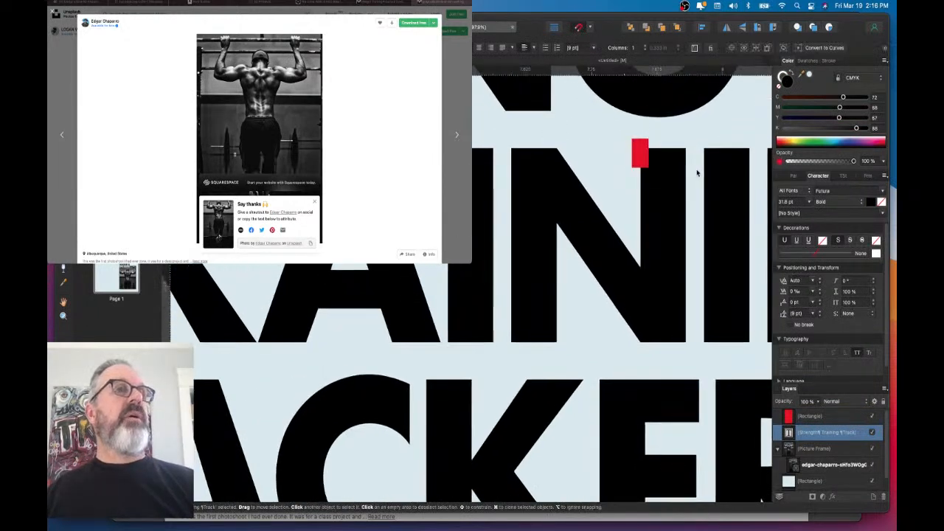
left_click_drag(639, 155, 704, 154)
scroll(543, 140, "right", 5)
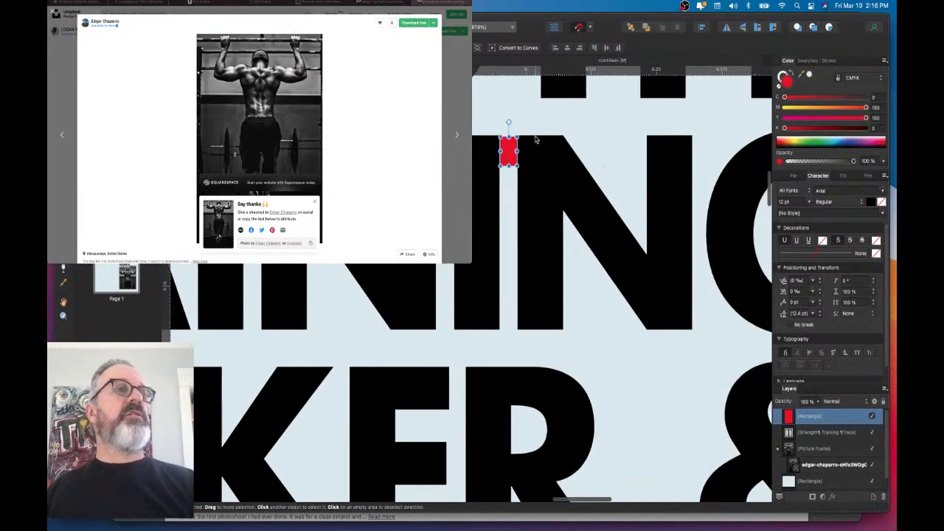
- Place the red rectangle on the right stem of the last N of "TRAINING" and compare the spacing across the title lines
left_click_drag(508, 151, 651, 279)
scroll(651, 279, "down", 3)
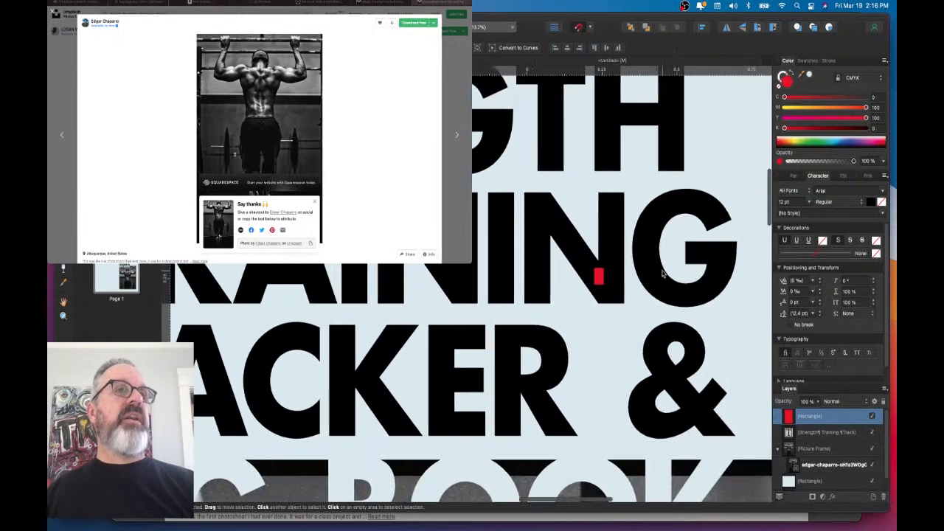
scroll(616, 254, "up", 3)
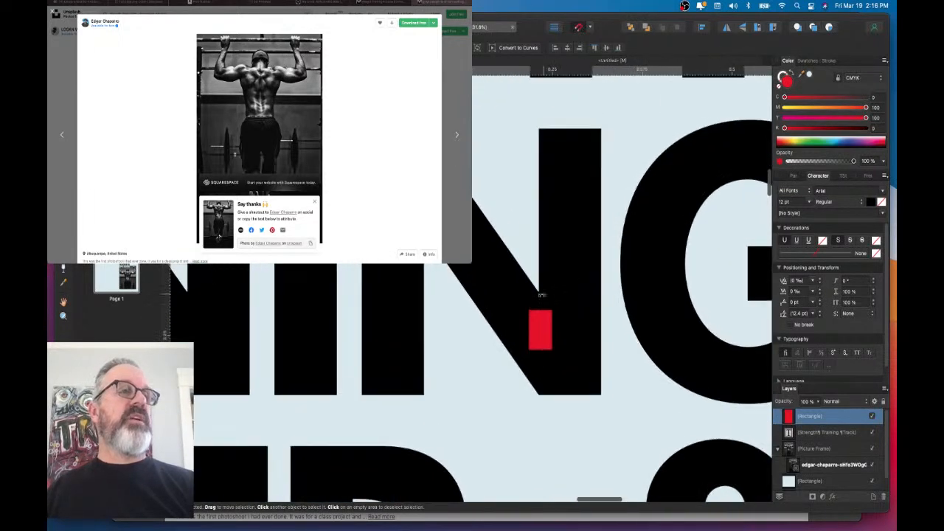
mouse_move(540, 330)
left_mouse_down()
mouse_move(611, 270)
mouse_move(559, 267)
left_mouse_up()
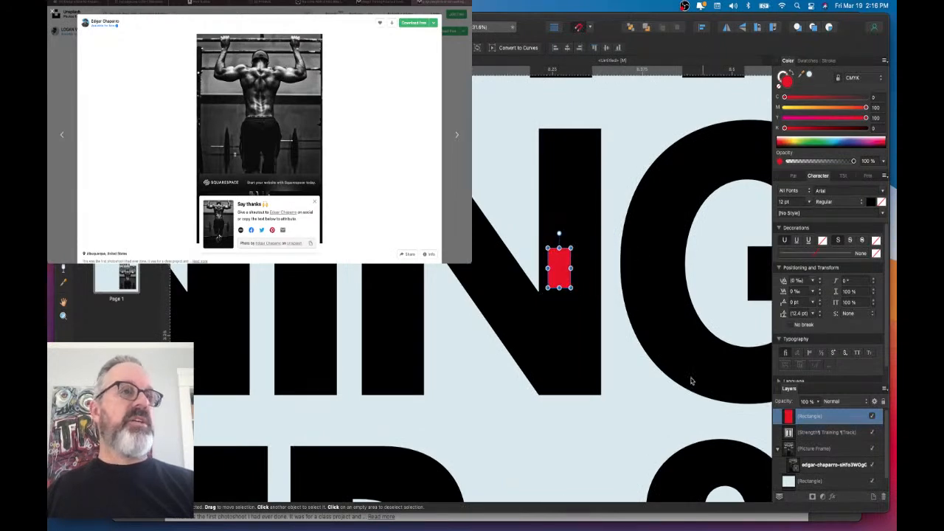
scroll(575, 279, "down", 5)
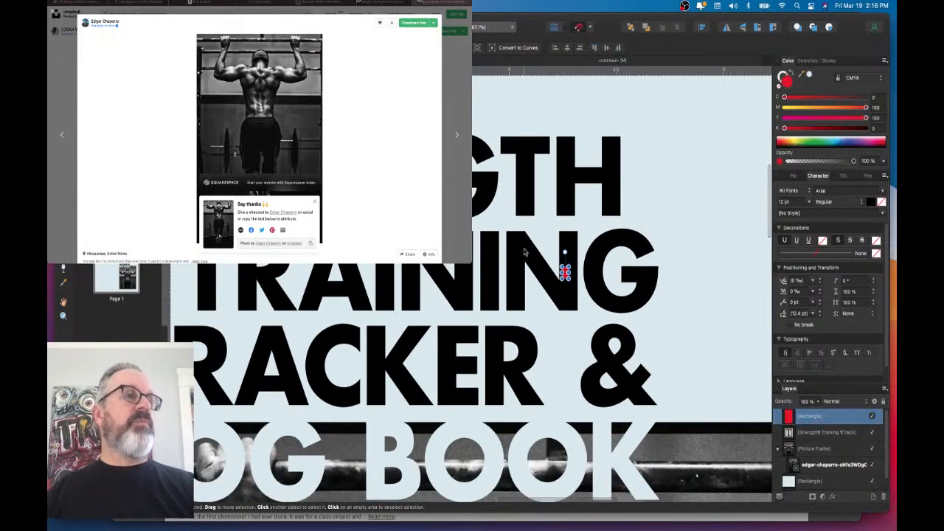
scroll(525, 251, "up", 2)
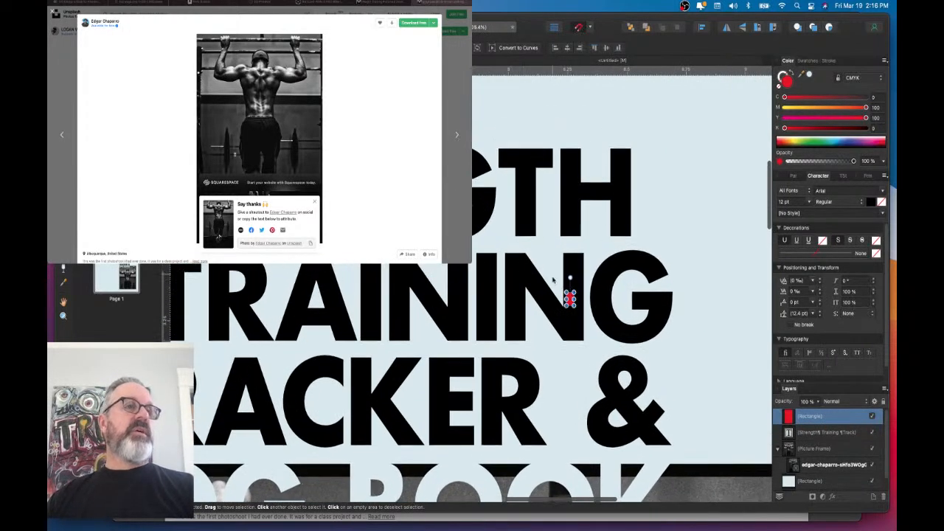
- Bring the red rectangle up to the first N of "STRENGTH" and check the kerning between the E and N
left_click_drag(569, 298, 264, 260)
scroll(553, 162, "up", 3)
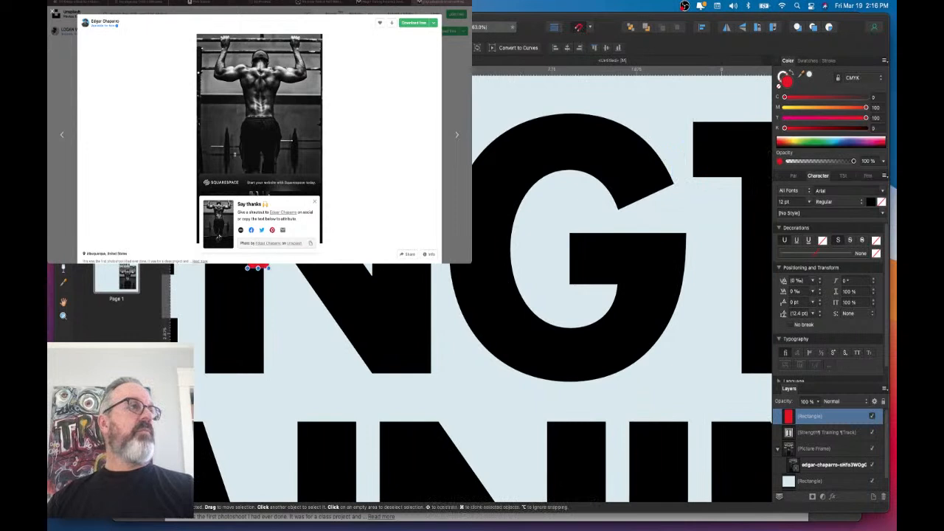
scroll(264, 261, "left", 4)
double_click(279, 317)
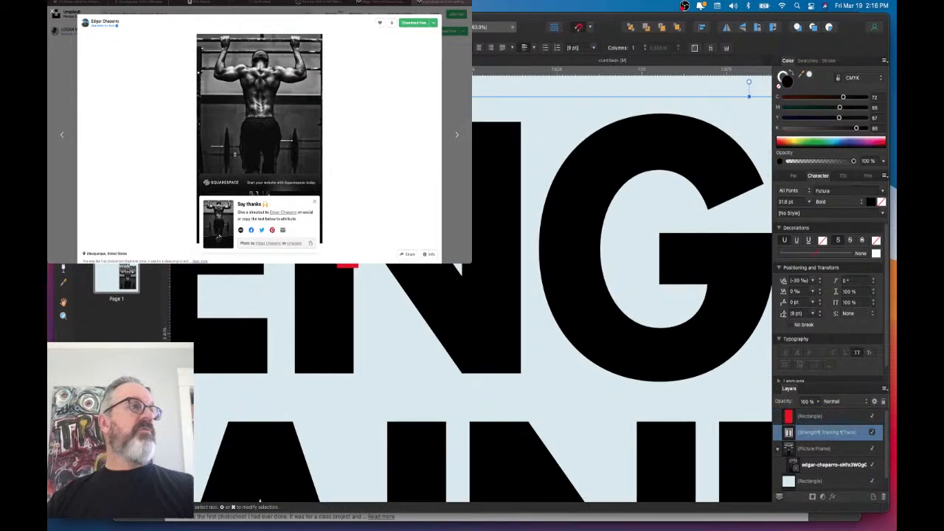
key("Escape")
scroll(486, 286, "left", 2)
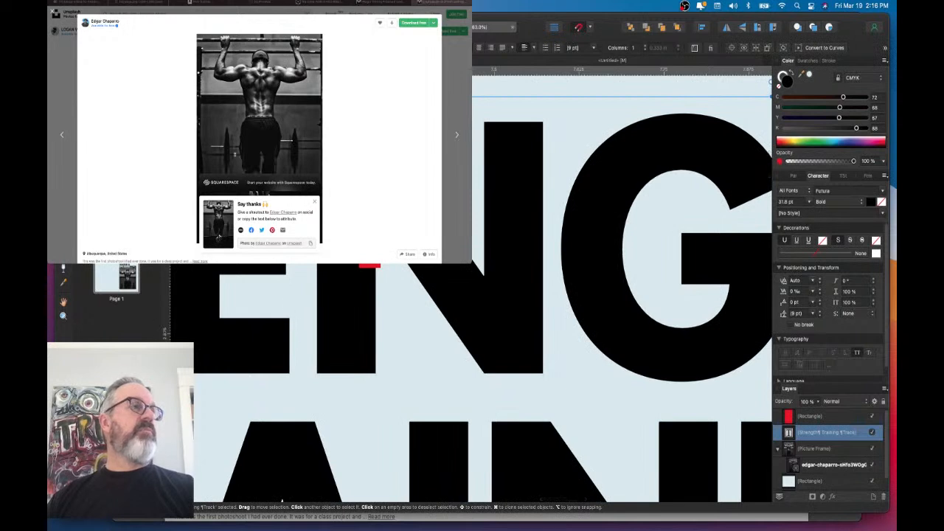
left_click_drag(370, 250, 303, 295)
key("z")
key("super+z")
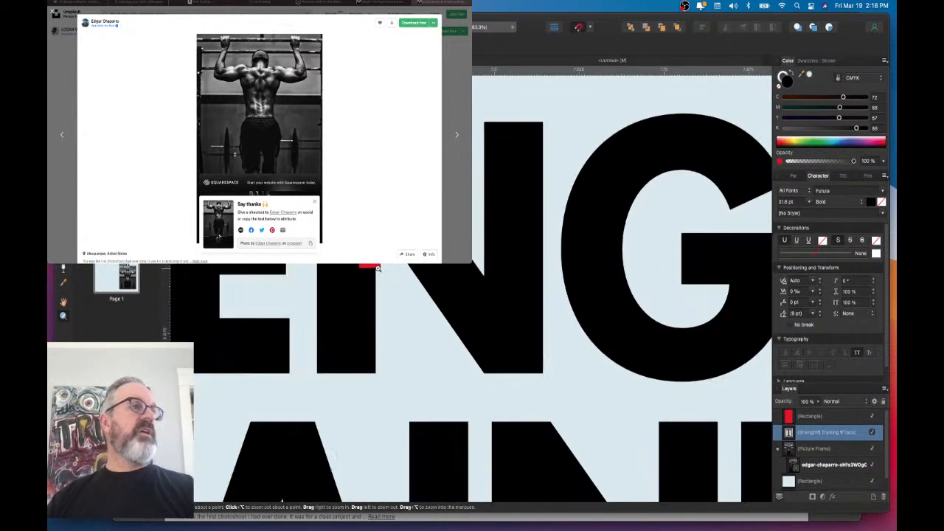
key("v")
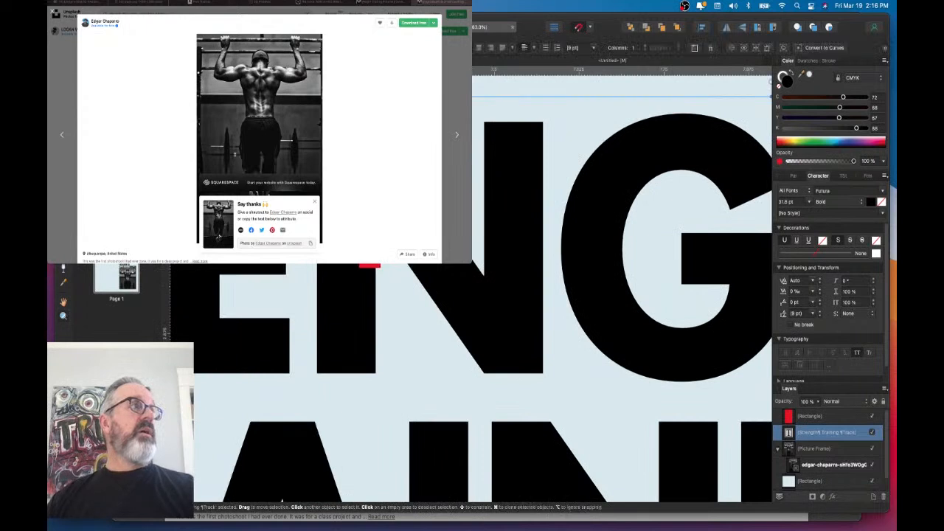
left_click_drag(369, 260, 311, 282)
key("super+z")
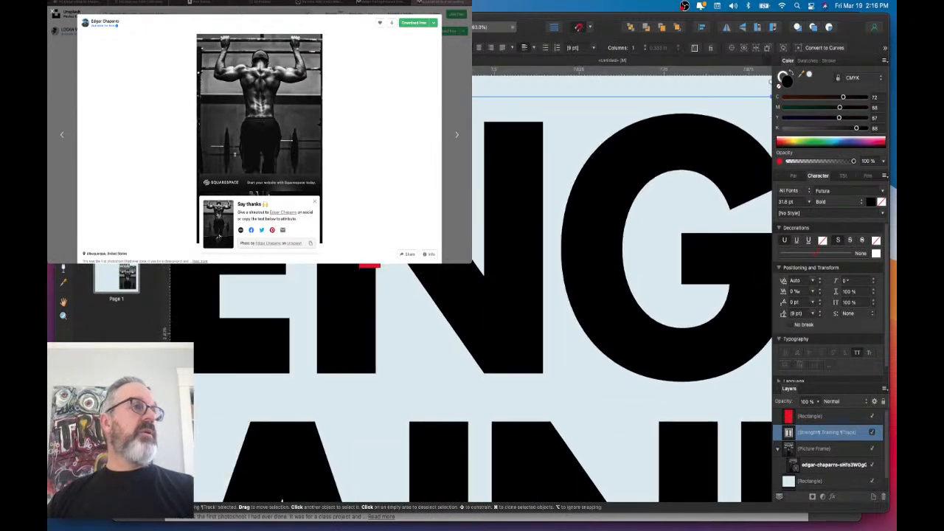
- Move the red rectangle into the gap between the E and N of "STRENGTH" and tighten that pair's kerning to -50 ‰
left_click(368, 259)
left_click_drag(368, 259, 298, 354)
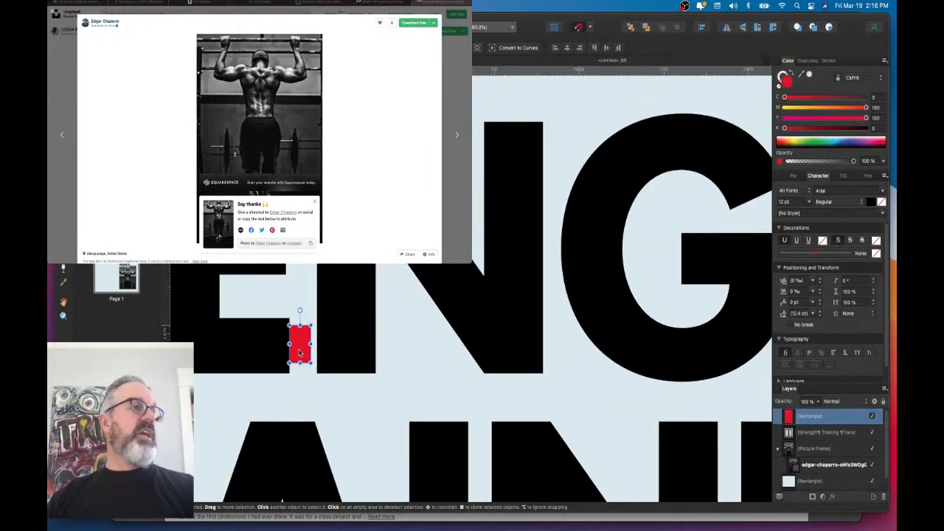
left_click(298, 289)
double_click(298, 290)
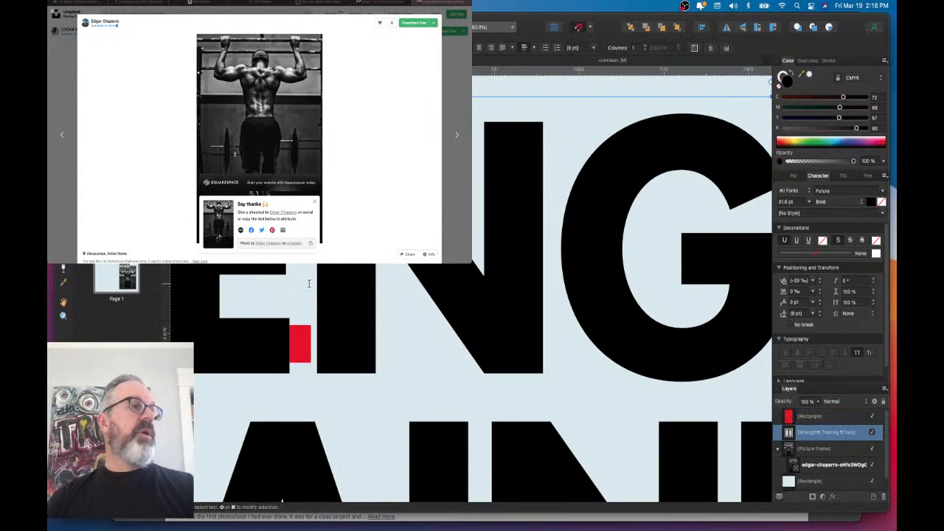
key("alt+Left")
key("alt+Left")
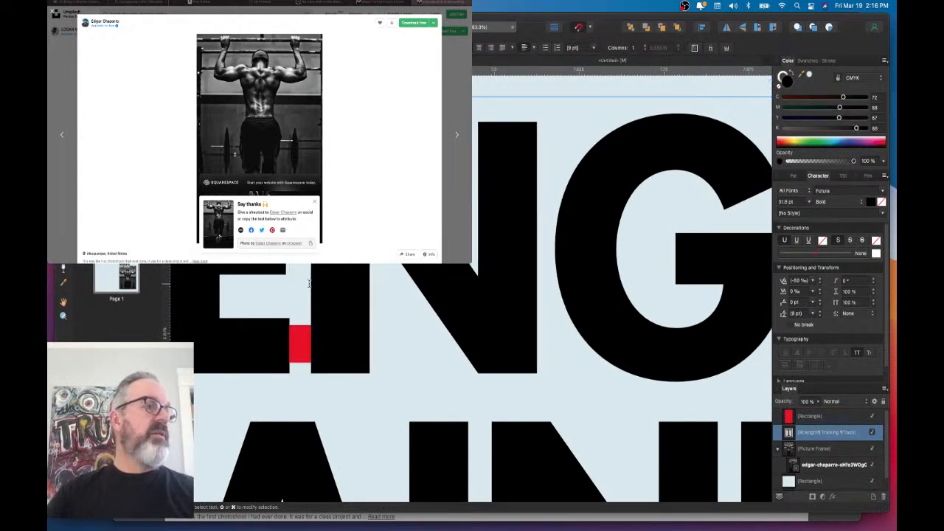
scroll(306, 286, "left", 1)
scroll(305, 286, "left", 5)
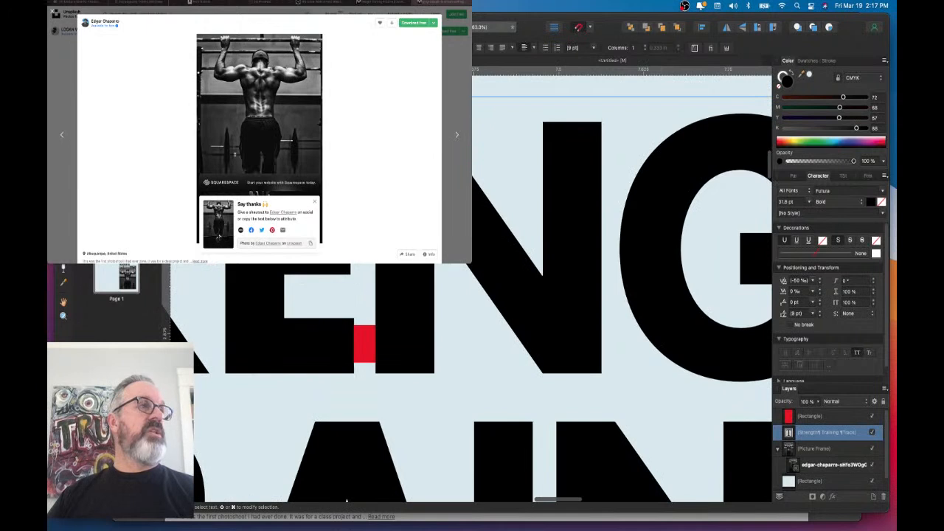
key("Escape")
- Move the red rectangle to the gap between the R and E of "STRENGTH" to gauge the spacing near the start of the line
scroll(529, 354, "left", 12)
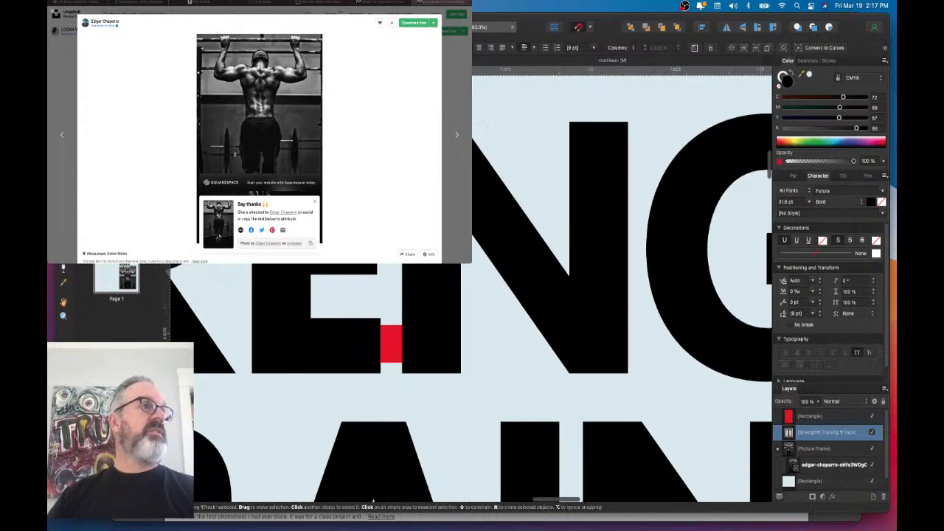
left_click_drag(508, 350, 305, 307)
scroll(305, 307, "left", 10)
left_click_drag(621, 306, 443, 159)
key("super+z")
scroll(312, 278, "down", 5)
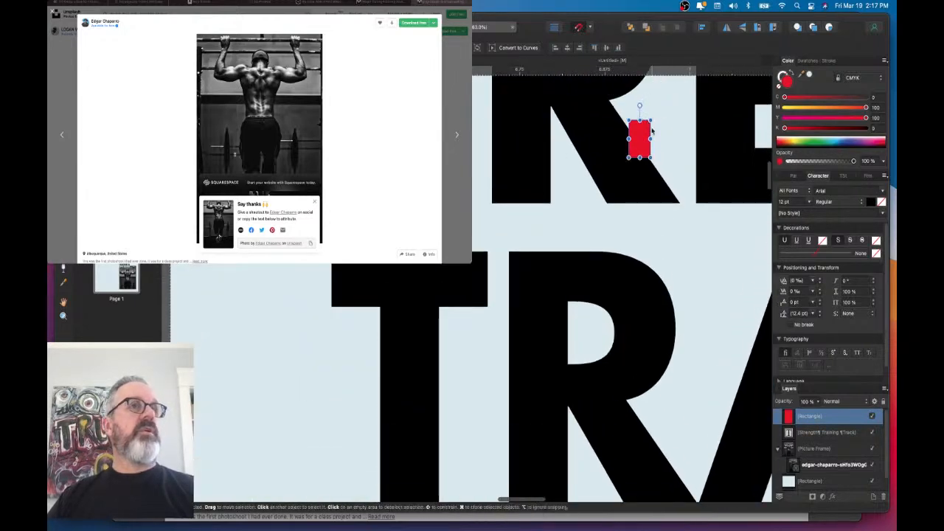
- Cut the red rectangle, paste it over the "LOG BOOK" line and place it between the O and G of "LOG"
key("Delete")
scroll(481, 232, "right", 5)
scroll(481, 232, "down", 2)
scroll(479, 232, "down", 10)
scroll(486, 233, "left", 1)
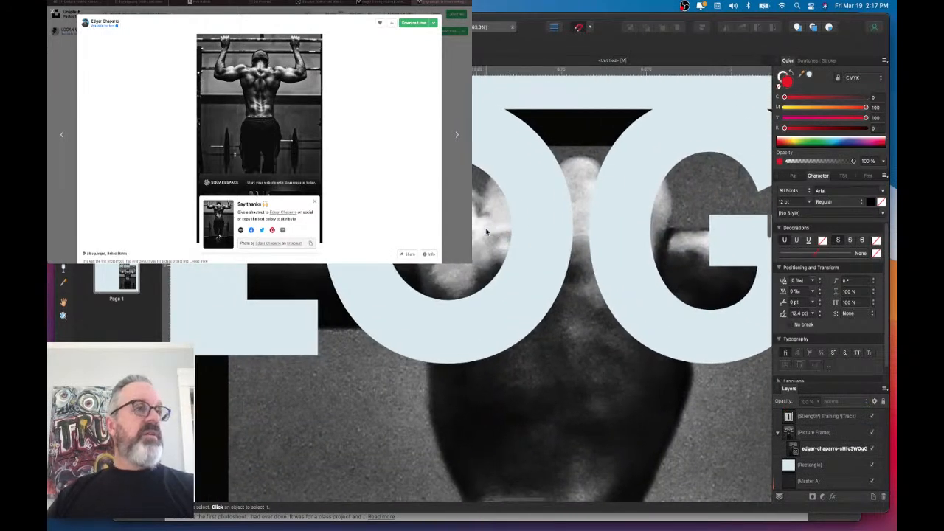
key("super+v")
left_click_drag(679, 290, 542, 330)
scroll(543, 330, "down", 2)
scroll(545, 332, "right", 5)
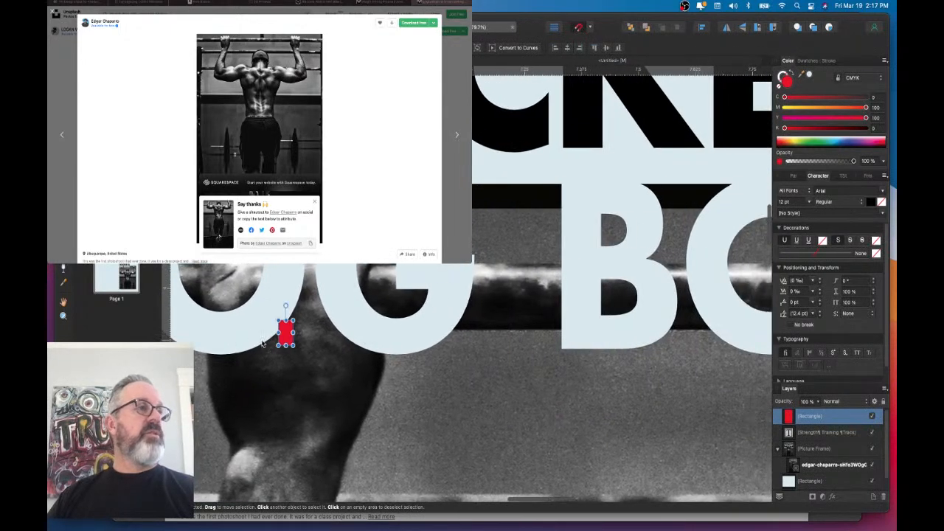
- Move the red rectangle to the gap between the B and first O of "BOOK" and loosen that pair's kerning to -10 ‰
left_click_drag(290, 337, 672, 344)
double_click(698, 279)
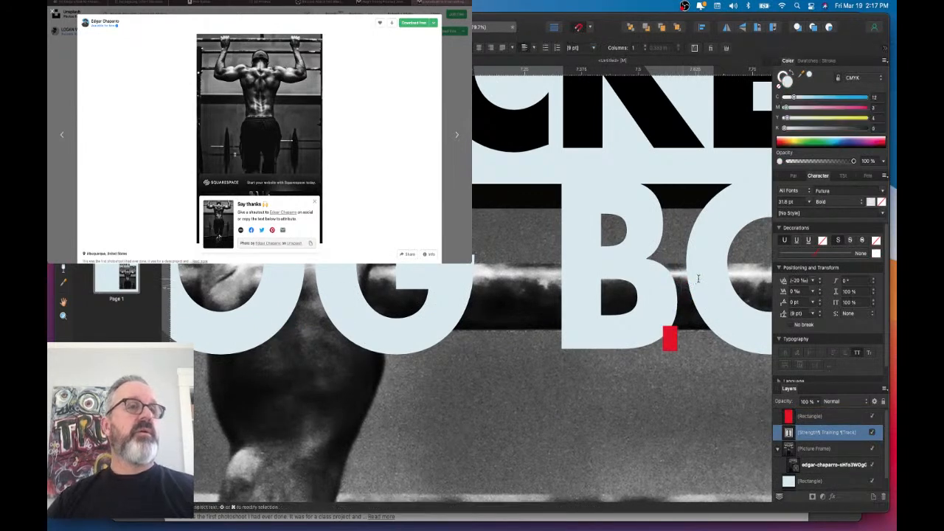
key("alt+Right")
scroll(698, 279, "down", 5)
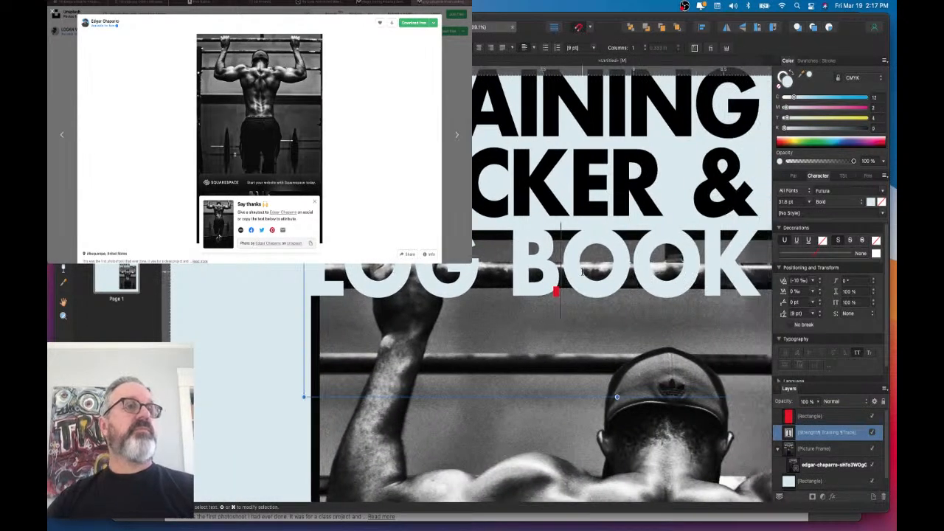
- Check the kerning of the O–O and O–K pairs in "BOOK"
key("Right")
key("alt+Left")
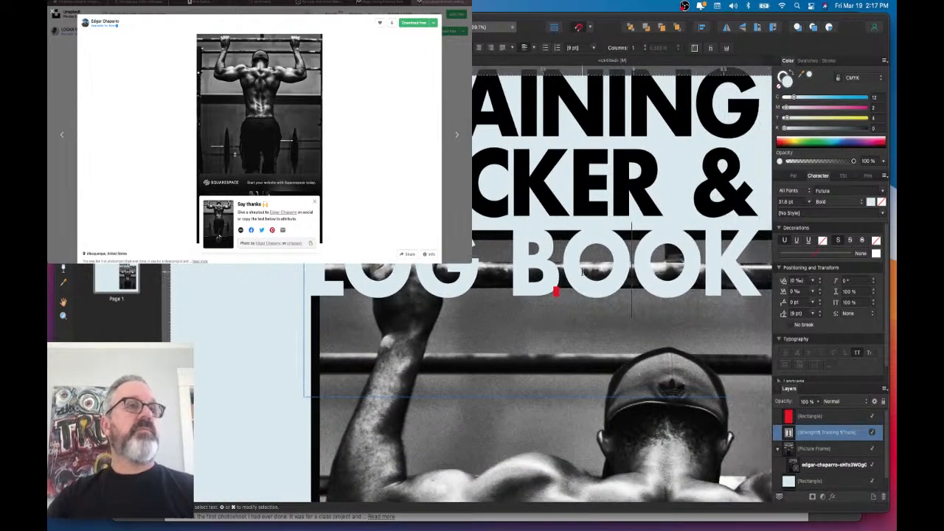
key("alt+Left")
key("alt+Left")
key("alt+Left")
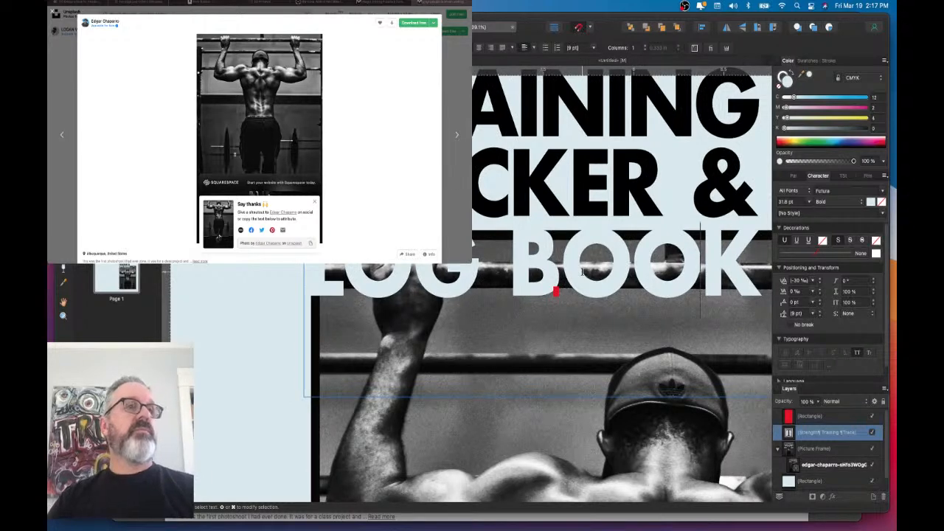
scroll(582, 273, "up", 5)
key("Escape")
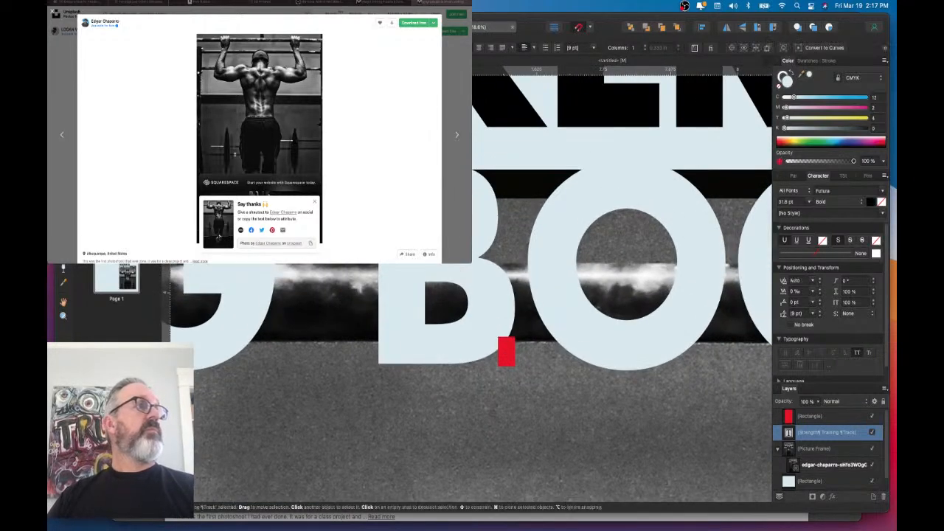
- Move the red rectangle into the gap between the last O and K of "BOOK" and set that pair's kerning to -20 ‰
scroll(472, 295, "right", 8)
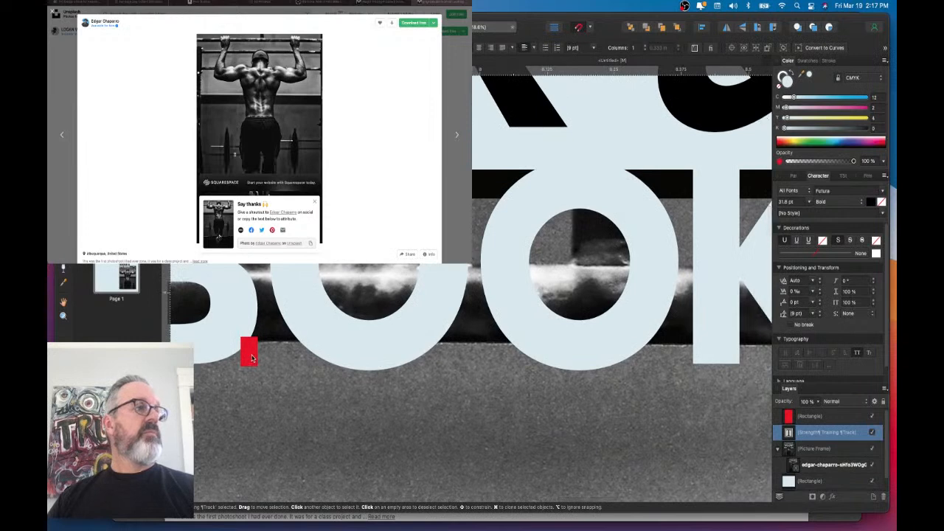
left_click_drag(249, 353, 690, 262)
scroll(691, 263, "up", 5)
left_click(680, 324)
left_click(680, 325)
key("alt+Right")
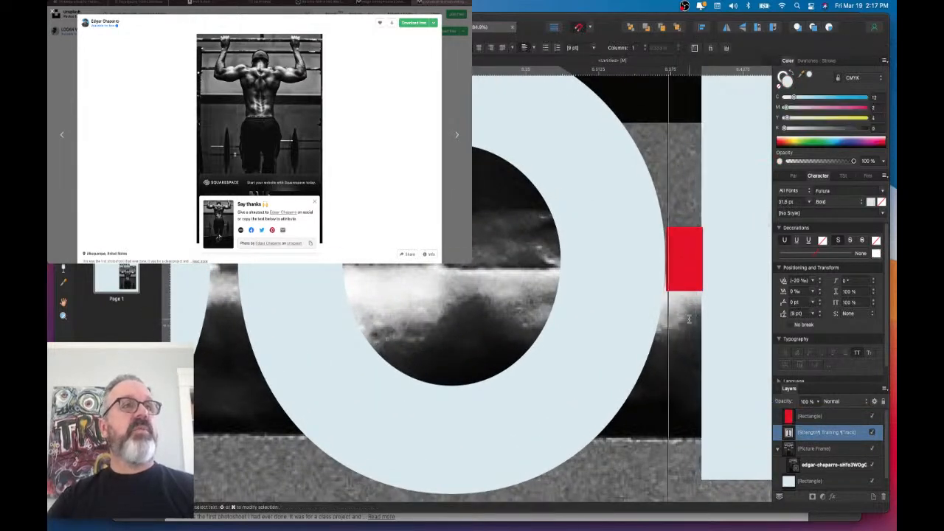
- Delete the red gauge rectangle from the end of the "LOG BOOK" line on the cover
key("Escape")
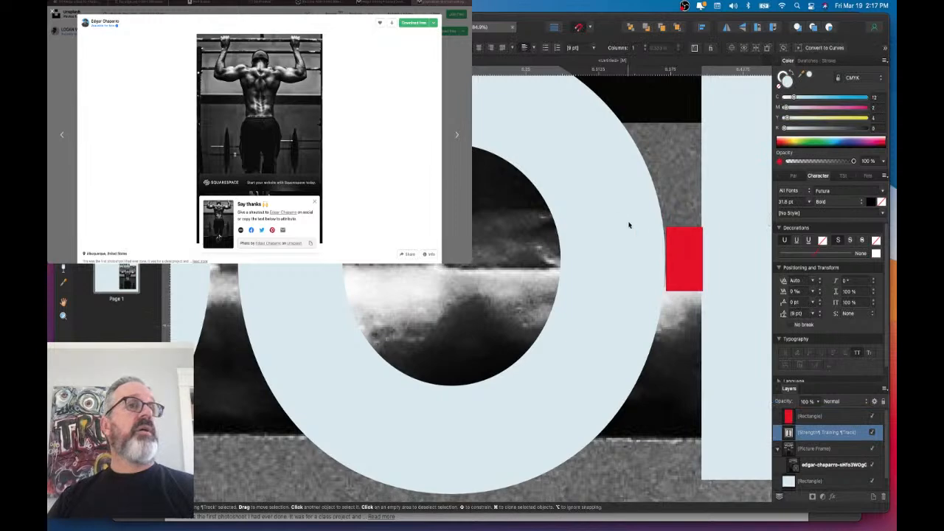
left_click(673, 242)
scroll(673, 241, "down", 5)
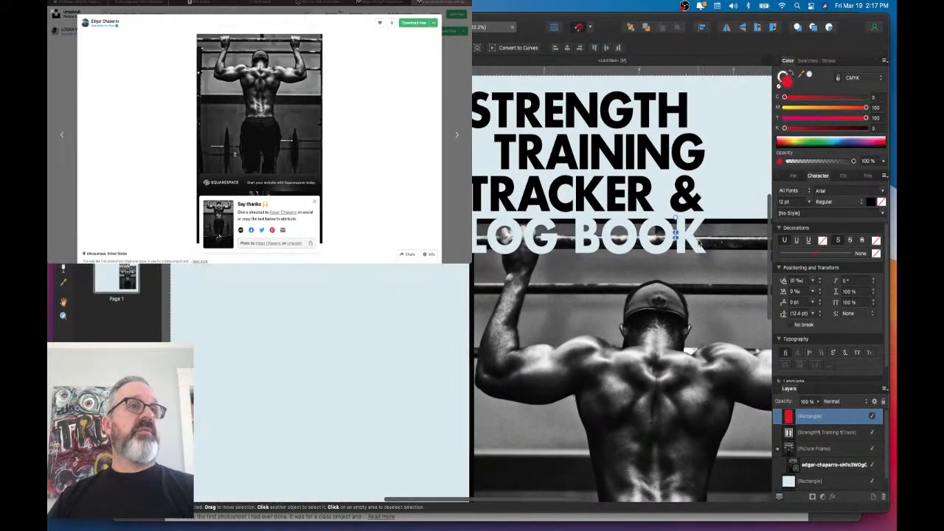
key("Delete")
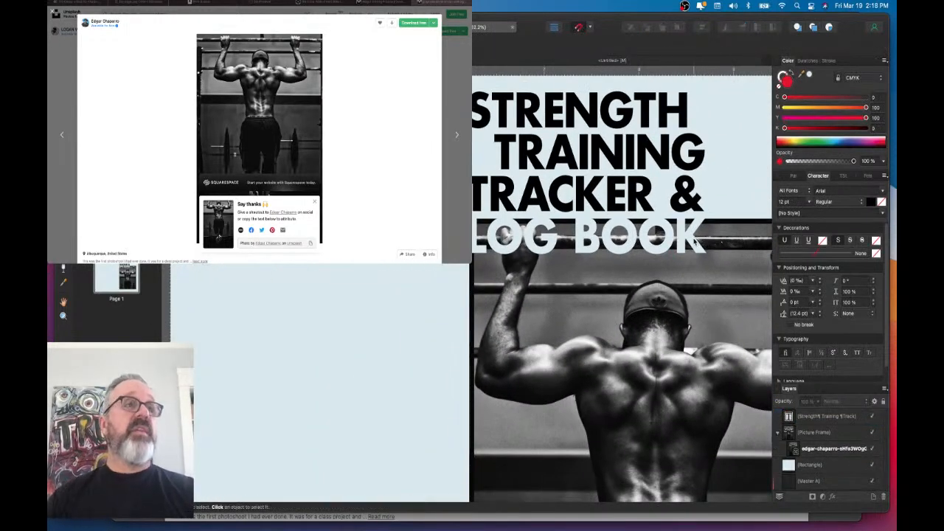
scroll(694, 241, "down", 2)
scroll(695, 241, "down", 3)
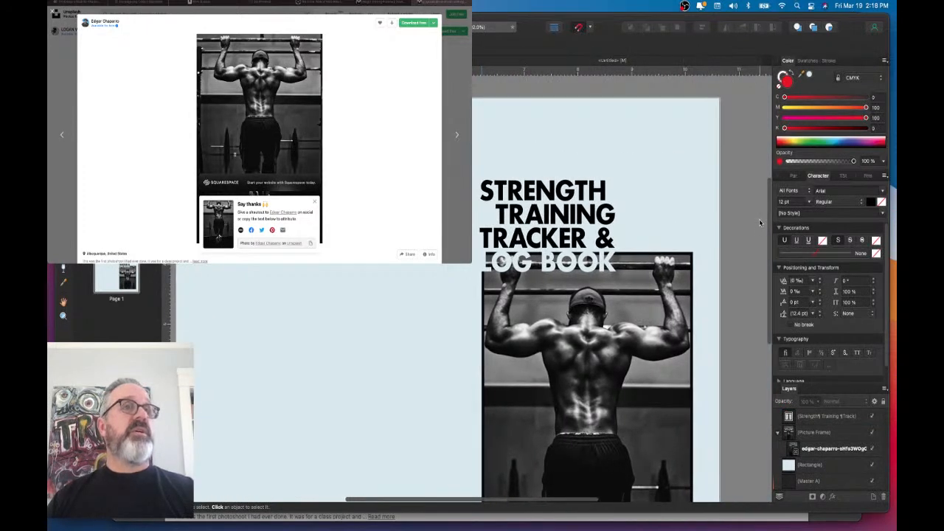
scroll(759, 219, "right", 3)
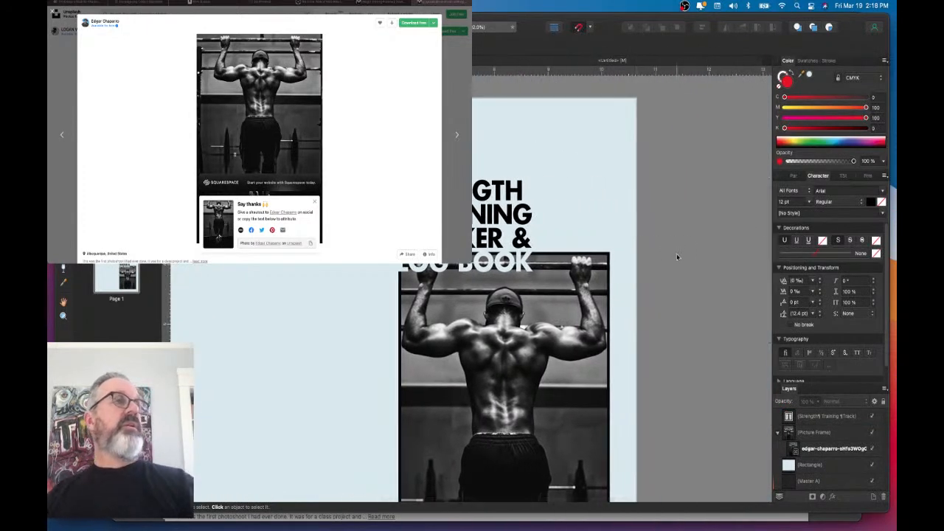
scroll(663, 257, "down", 3)
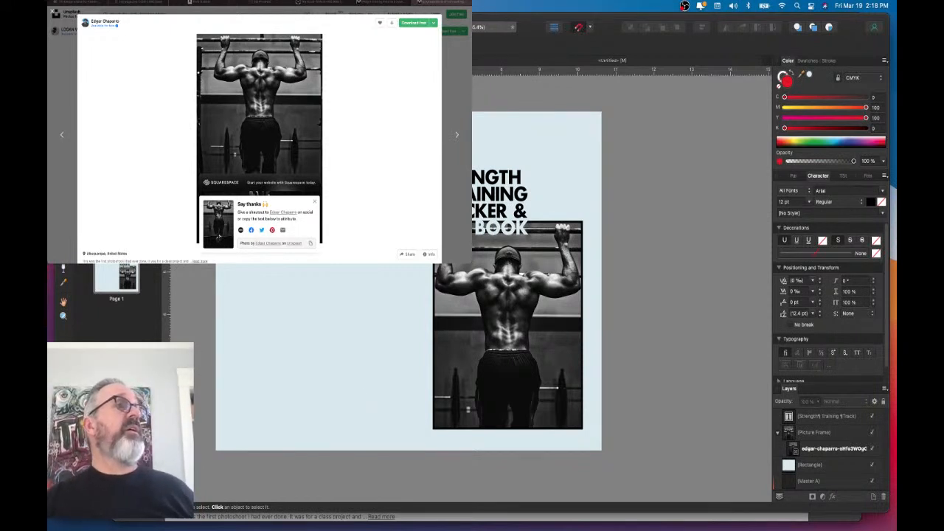
- Switch to the interior document and review its log page spreads and the title page
key("ctrl+Tab")
scroll(411, 392, "down", 5)
scroll(410, 393, "down", 10)
scroll(419, 456, "down", 15)
scroll(424, 453, "down", 1)
scroll(493, 385, "up", 20)
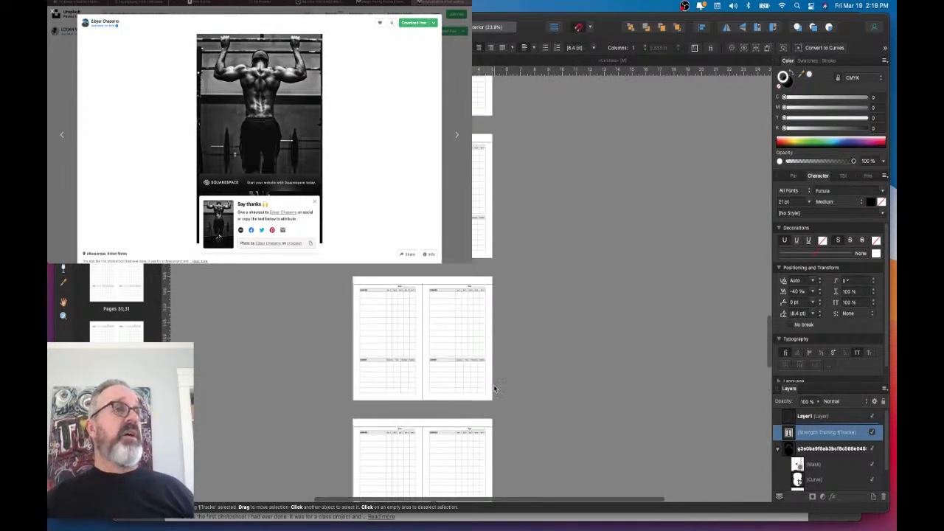
scroll(495, 391, "down", 5)
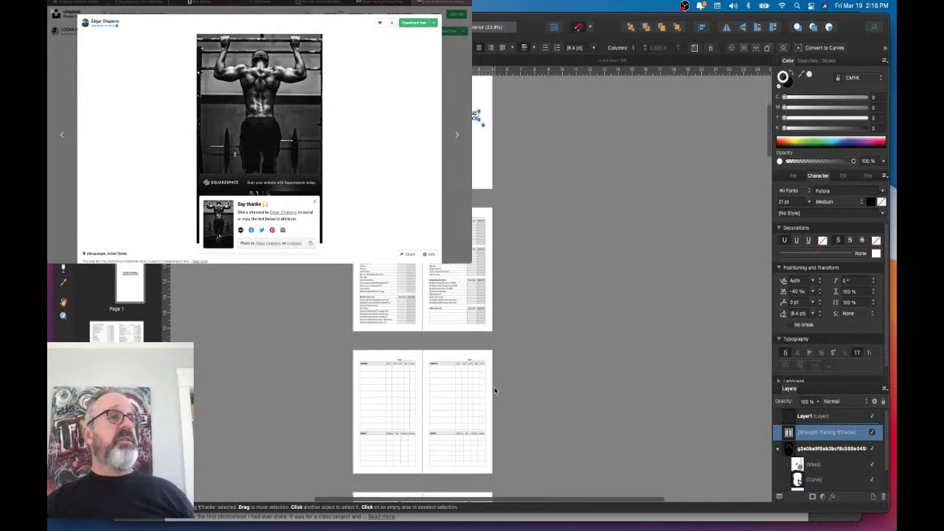
left_click(523, 360)
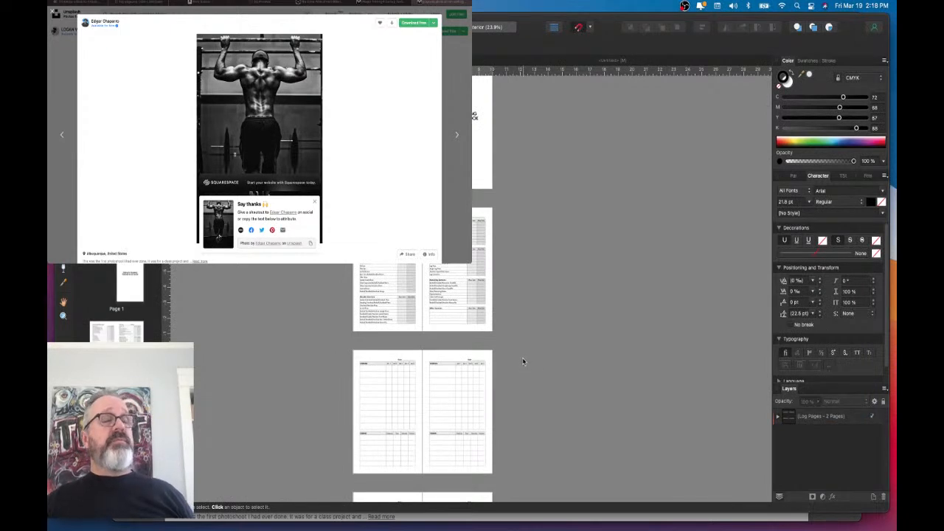
scroll(523, 361, "up", 5)
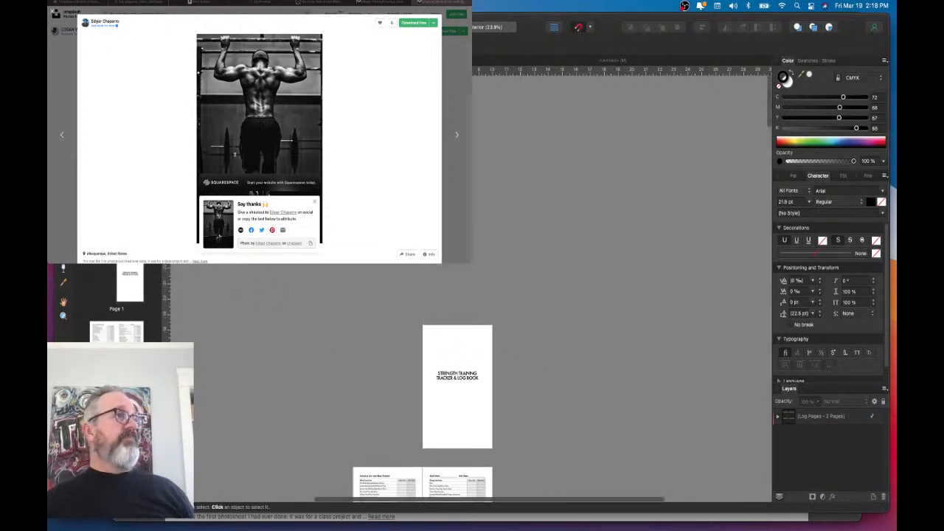
scroll(428, 354, "down", 10)
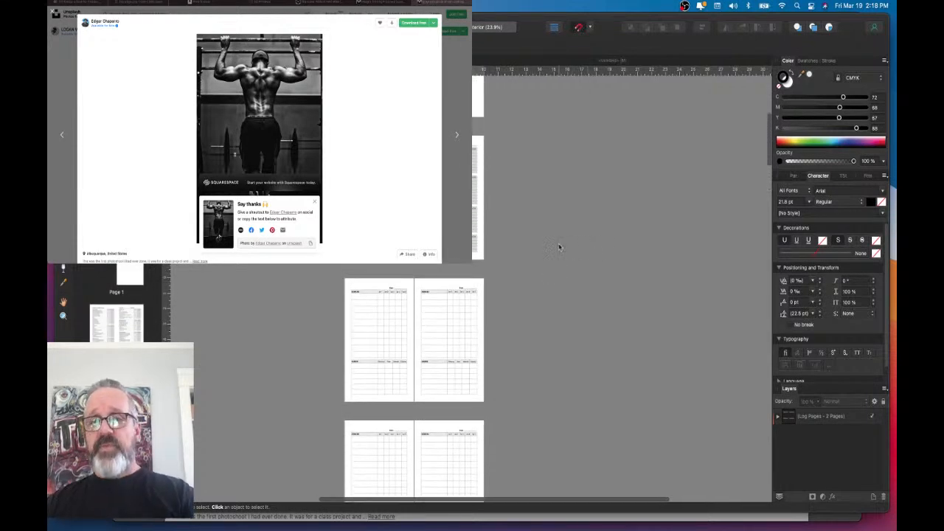
scroll(573, 250, "up", 5)
scroll(554, 243, "up", 5)
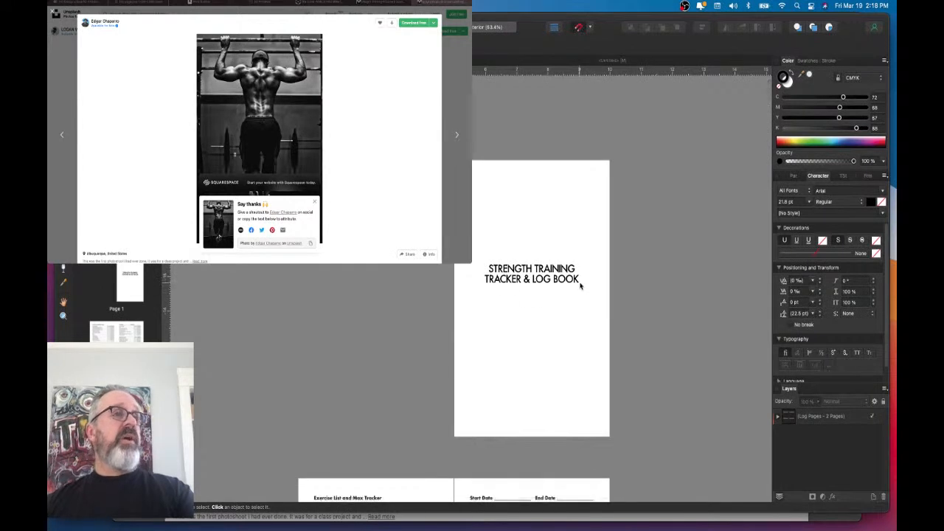
- Replace the old title on the interior's first page with copies of the cover's title text and photo frame
left_click(536, 275)
key("Delete")
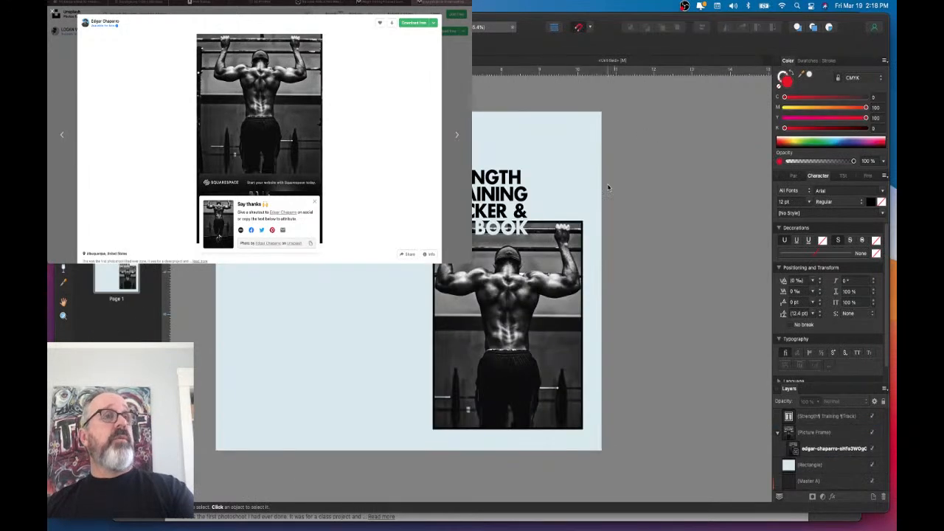
left_click(516, 195)
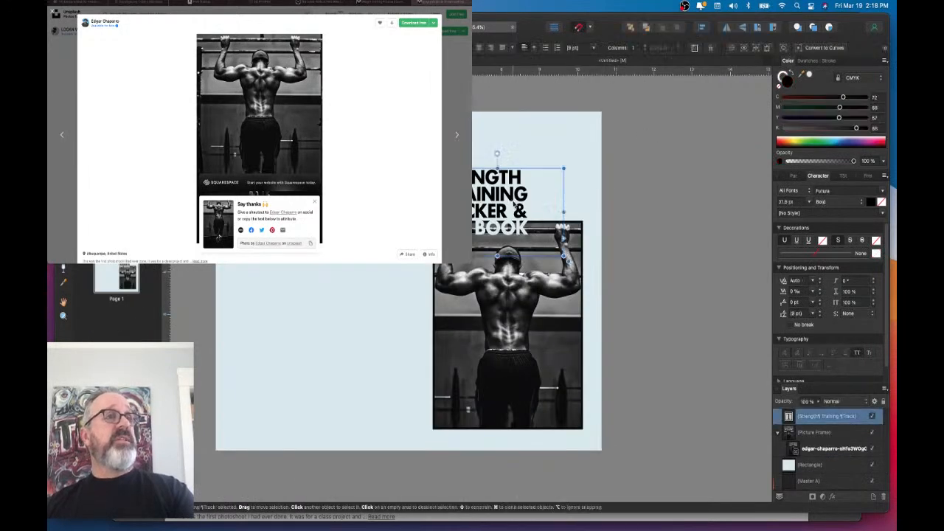
left_click(579, 300, "shift")
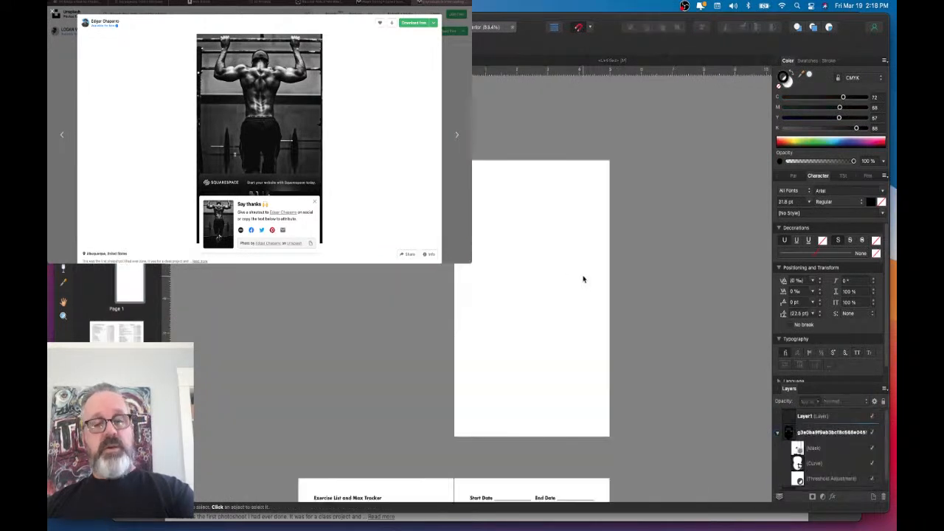
key("super+v")
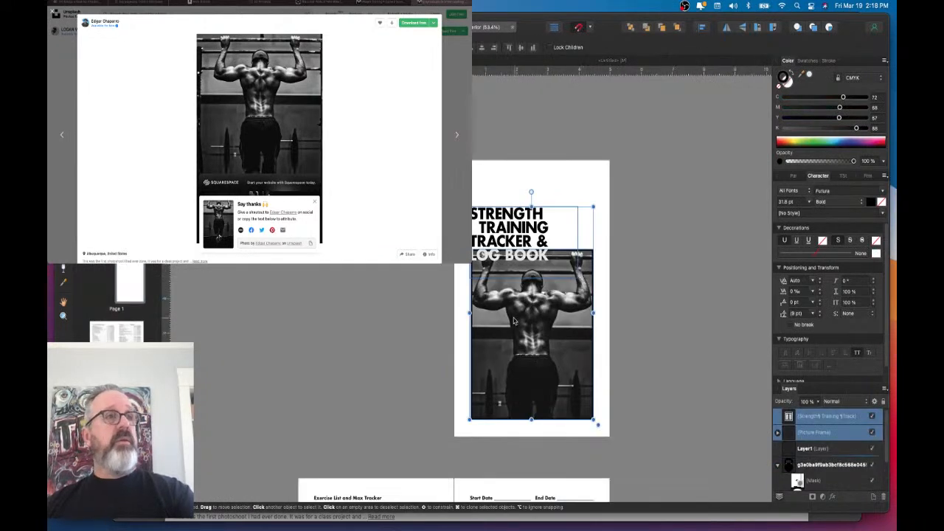
left_click(614, 313)
scroll(598, 307, "up", 2)
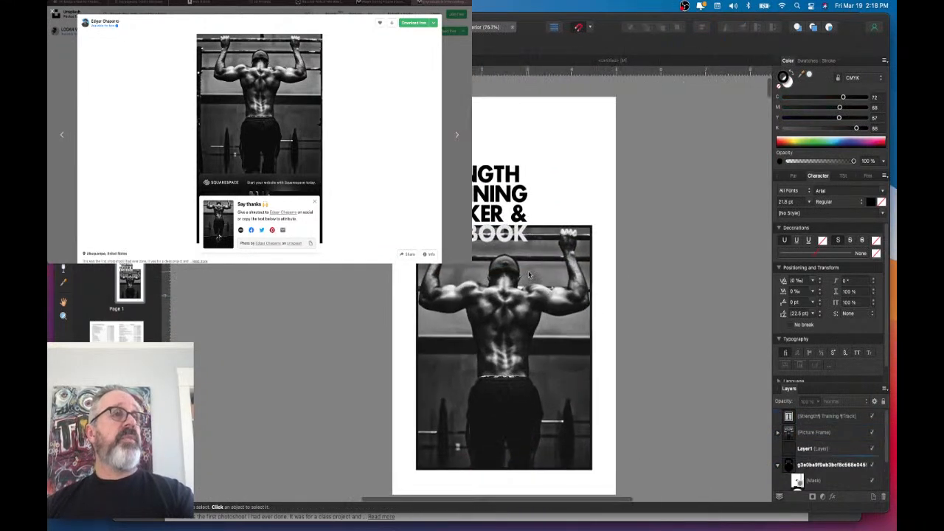
- Recolour the "LOG BOOK" line on the interior title page to white, with all CMYK values at 0
double_click(486, 232)
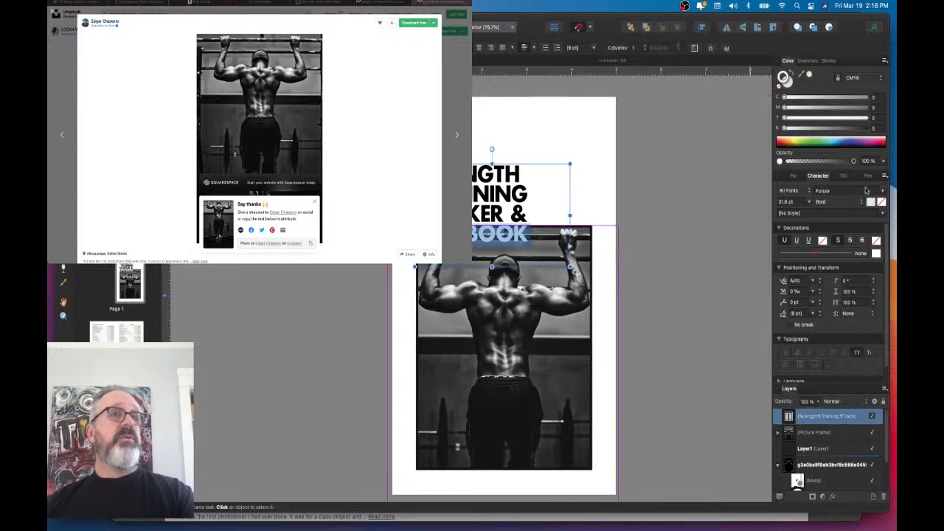
left_click(795, 96)
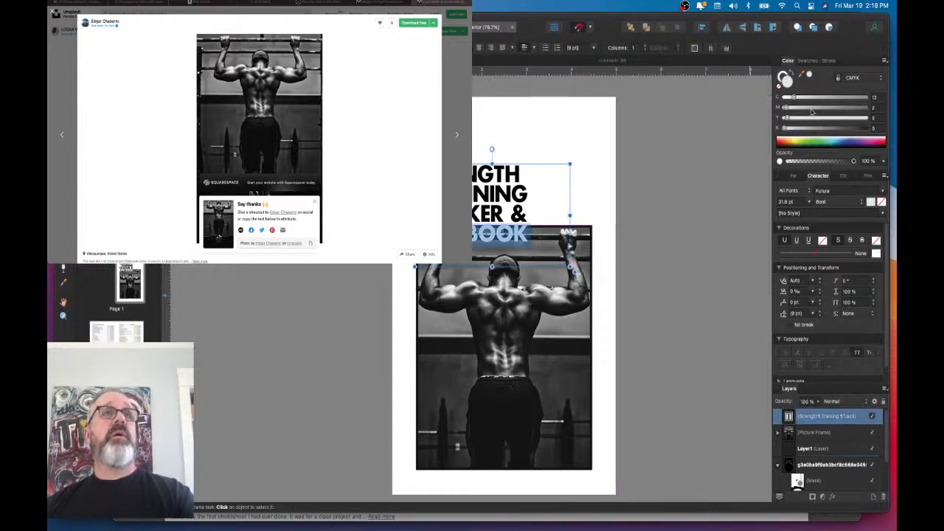
left_click(798, 140)
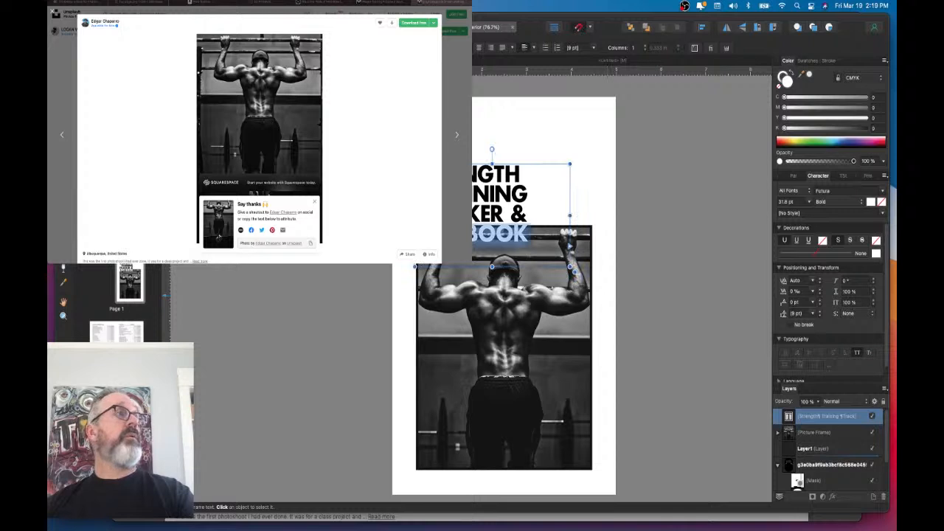
key("Escape")
left_click(784, 268)
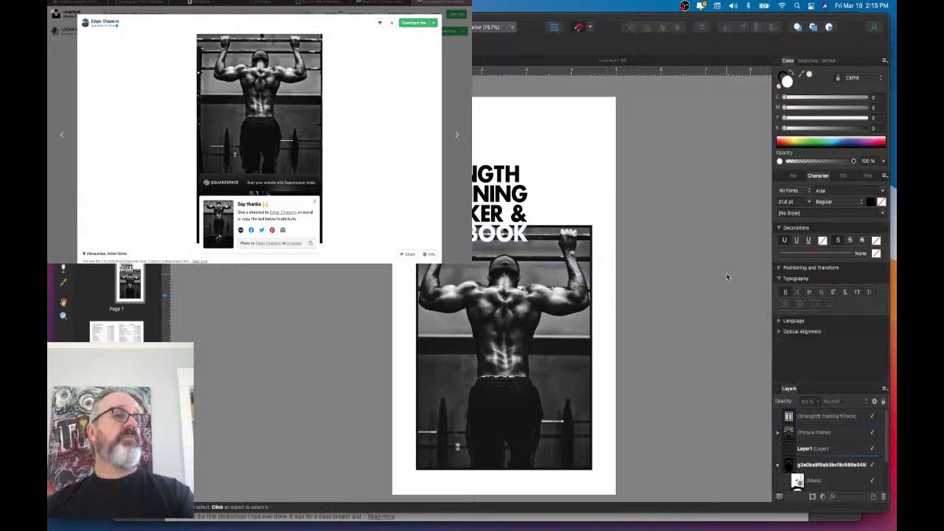
scroll(726, 278, "down", 2)
scroll(667, 304, "down", 3)
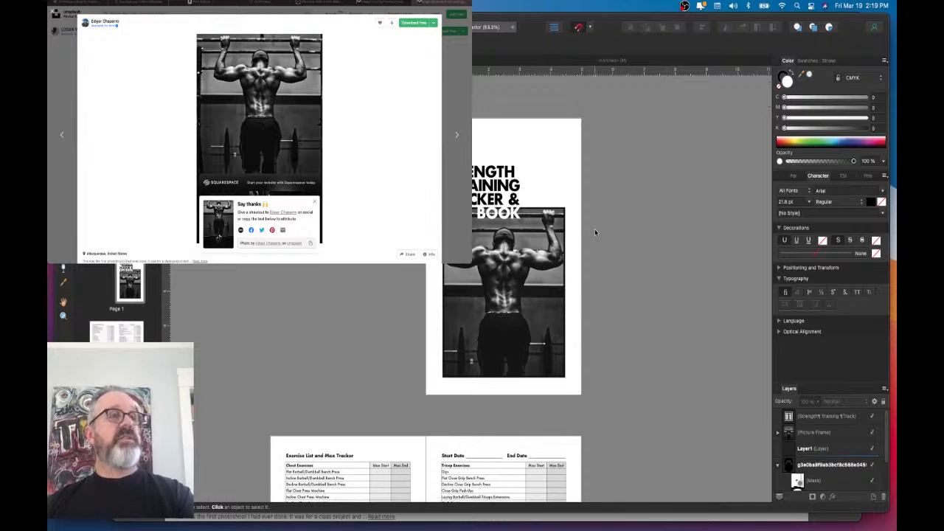
scroll(592, 237, "down", 1)
- Return to the cover document and recolour its background rectangle to pale yellow by raising its yellow value to about 49
left_click(492, 301)
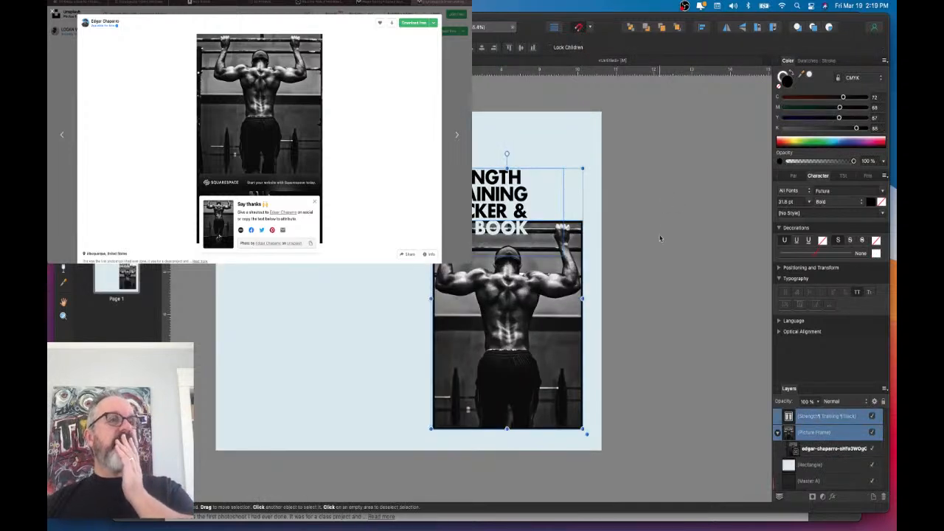
left_click(660, 238)
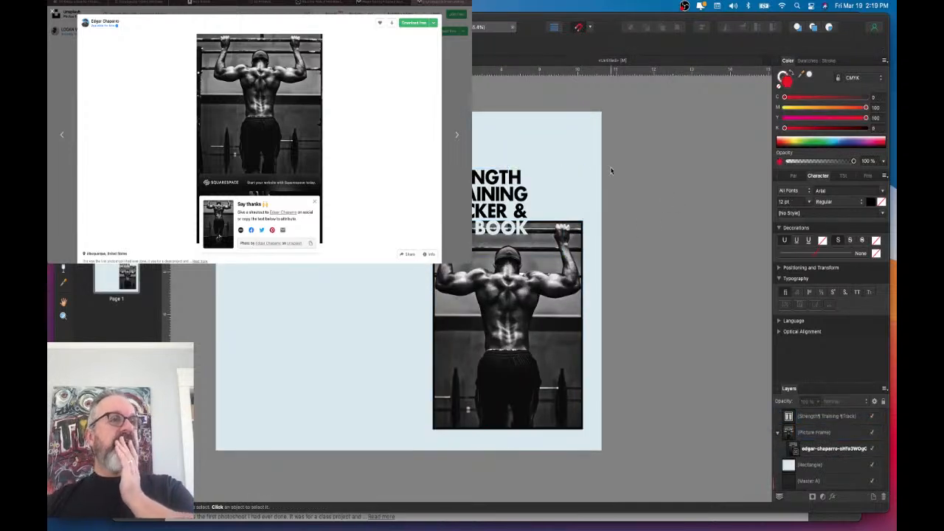
left_click(582, 175)
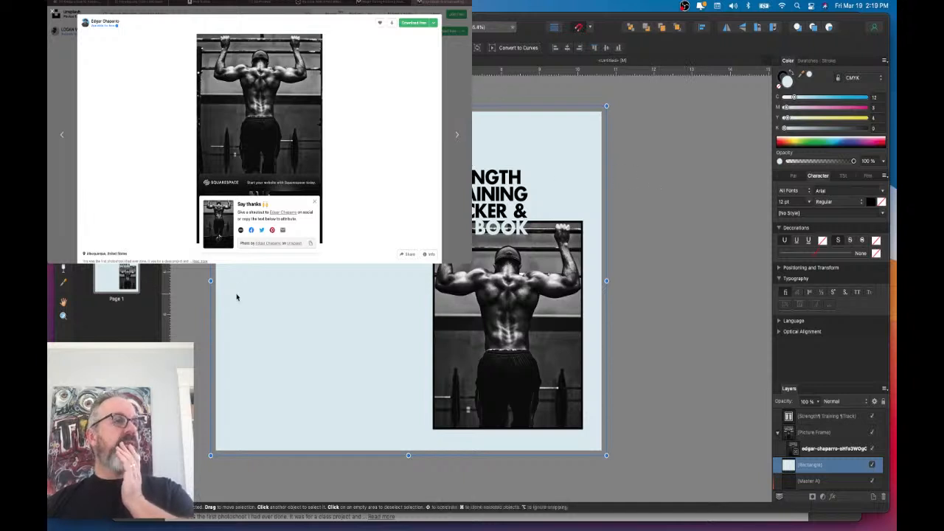
mouse_move(817, 118)
left_mouse_down()
mouse_move(860, 126)
mouse_move(825, 124)
left_mouse_up()
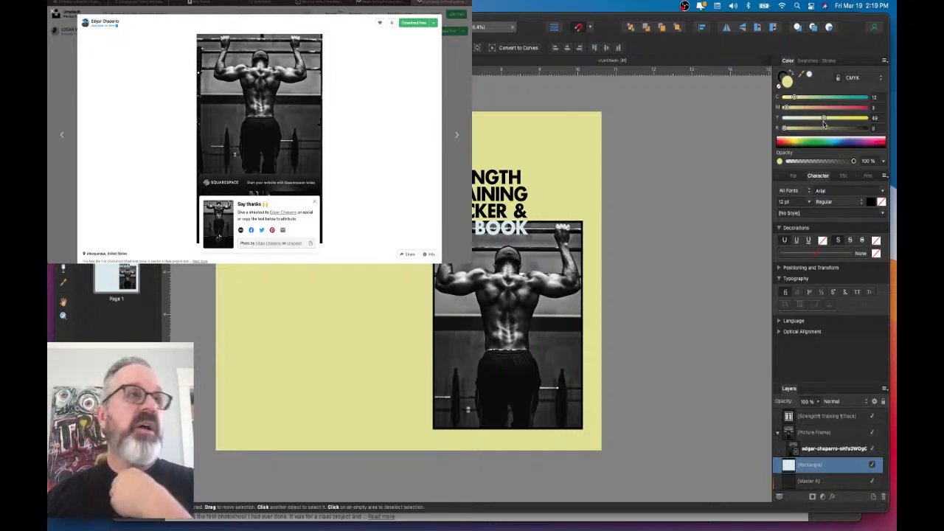
left_click(670, 202)
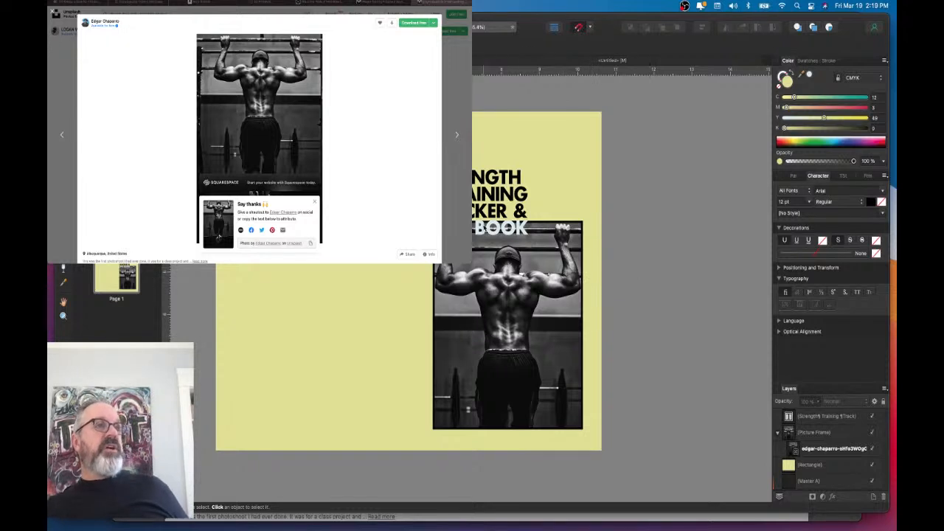
- Recolour the cover's "LOG BOOK" line to match the yellow background by sampling its colour
left_click(486, 229)
double_click(501, 228)
left_click_drag(809, 76, 572, 180)
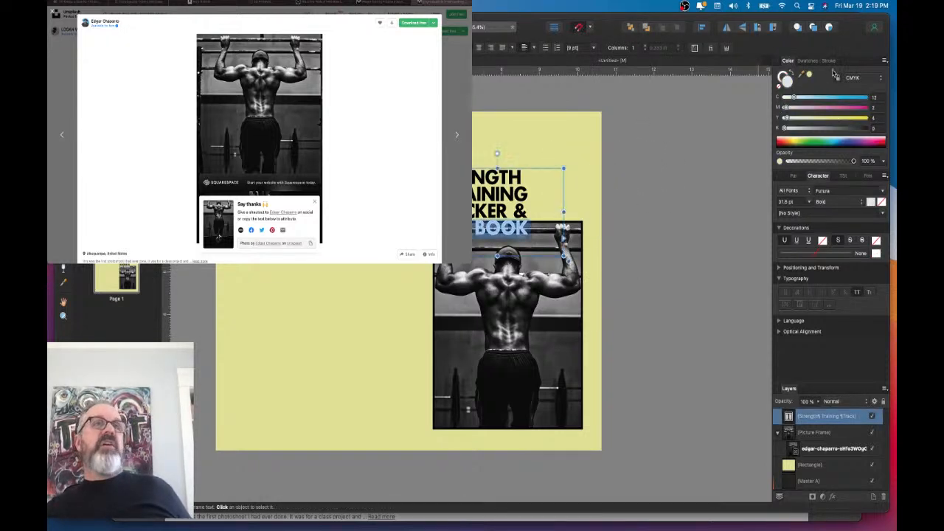
left_click_drag(806, 75, 535, 167)
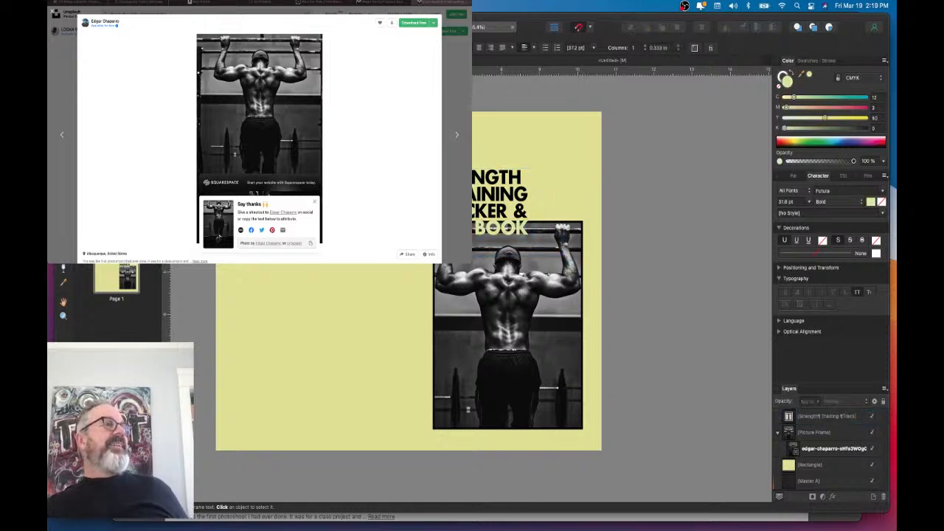
key("Escape")
left_click(599, 293)
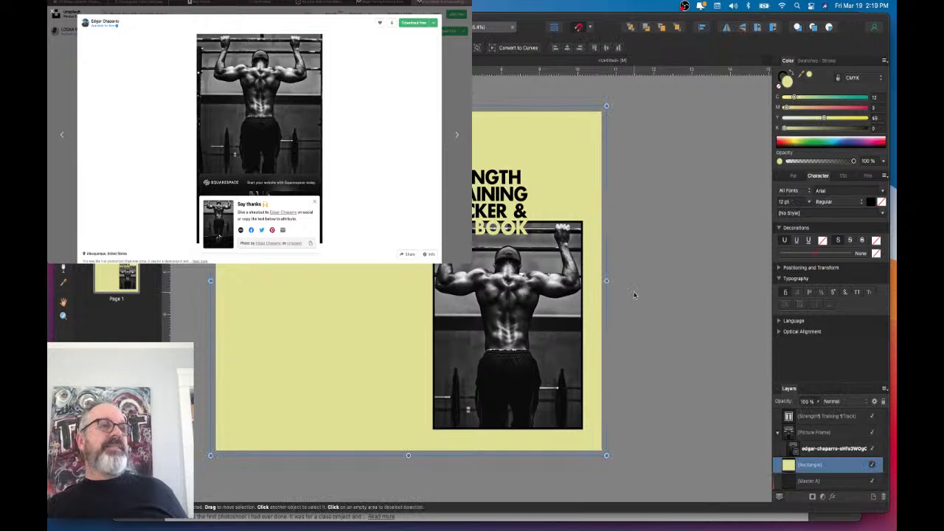
left_click(663, 310)
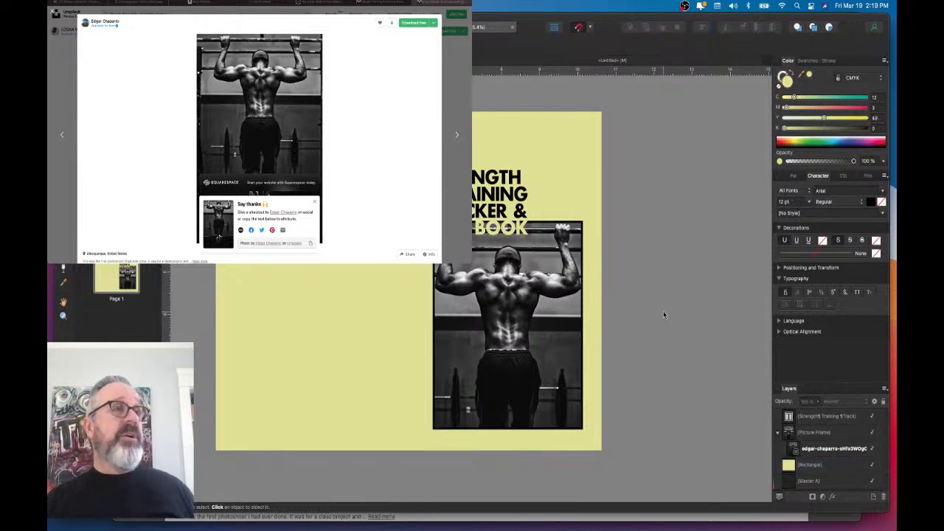
scroll(662, 310, "down", 3)
scroll(661, 312, "up", 2)
scroll(661, 312, "up", 3)
scroll(661, 312, "left", 3)
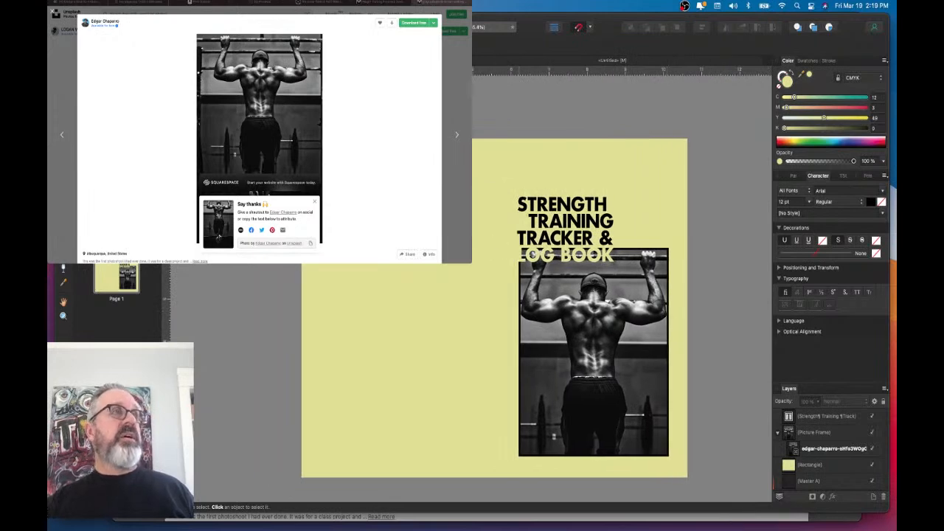
- In the interior document, delete the two stray text frames on either side of the "Exercise List and Max Tracker" spread
scroll(537, 193, "down", 10)
left_click(637, 274)
left_click(613, 282)
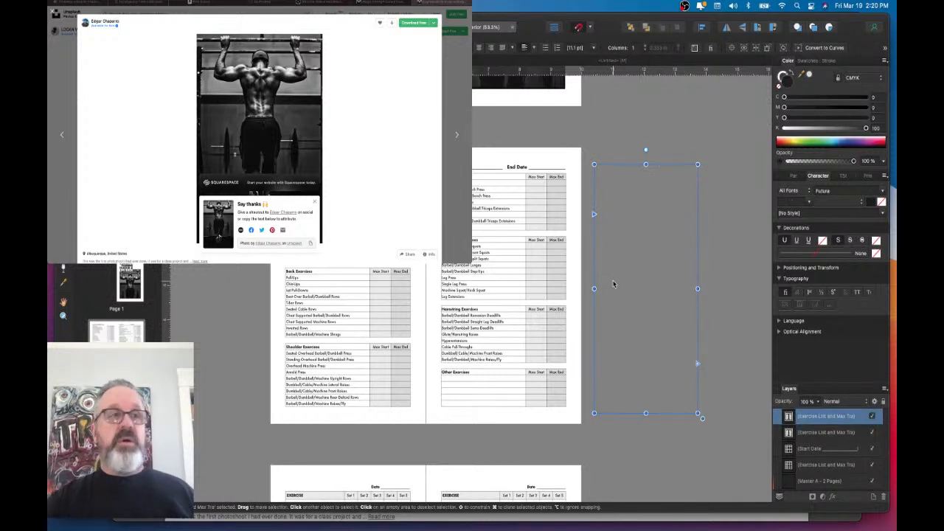
key("Delete")
left_click(246, 295)
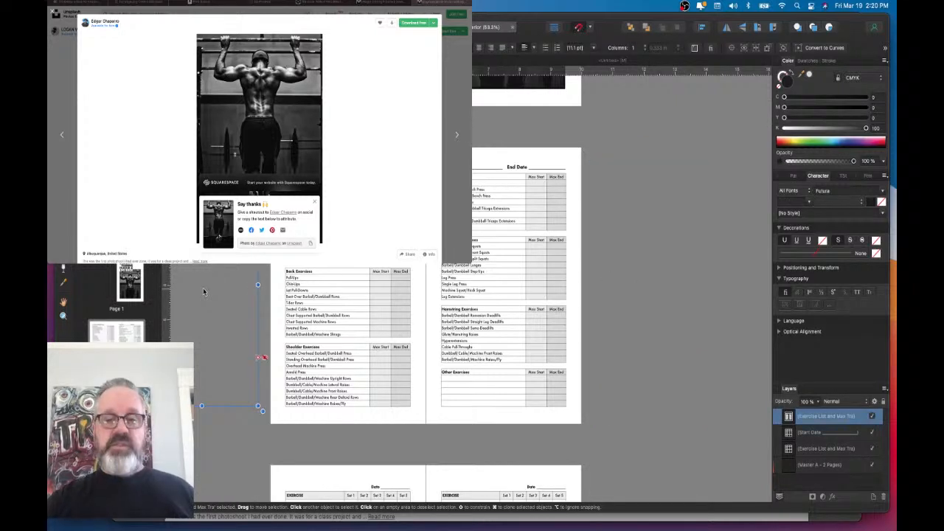
key("Delete")
scroll(255, 284, "down", 5)
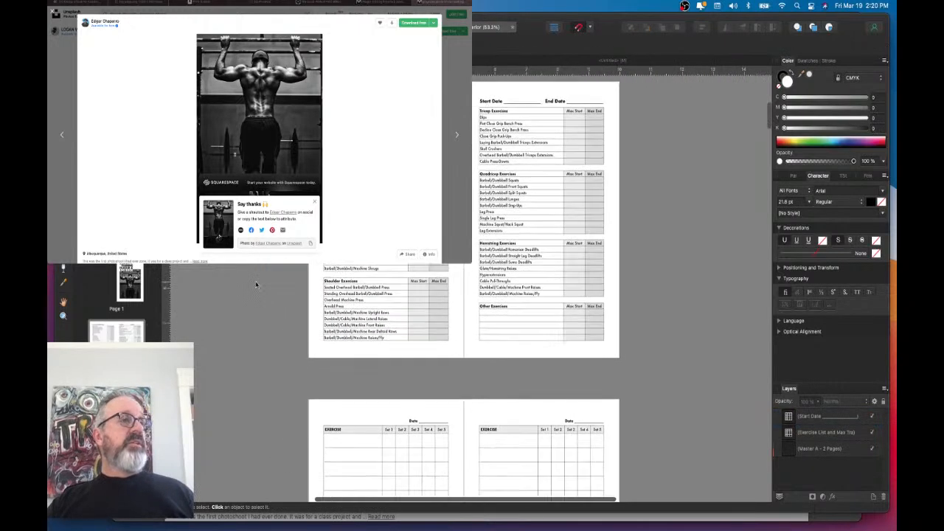
- Review the "Exercise List and Max Tracker" spread and the first Exercise/Cardio log spreads of the interior, fitting a spread in view
scroll(255, 281, "down", 2)
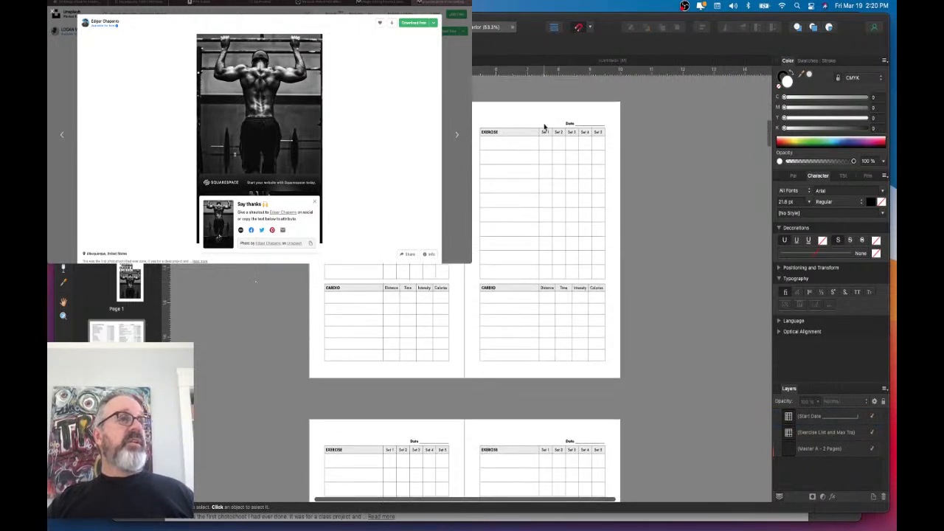
scroll(465, 296, "up", 5)
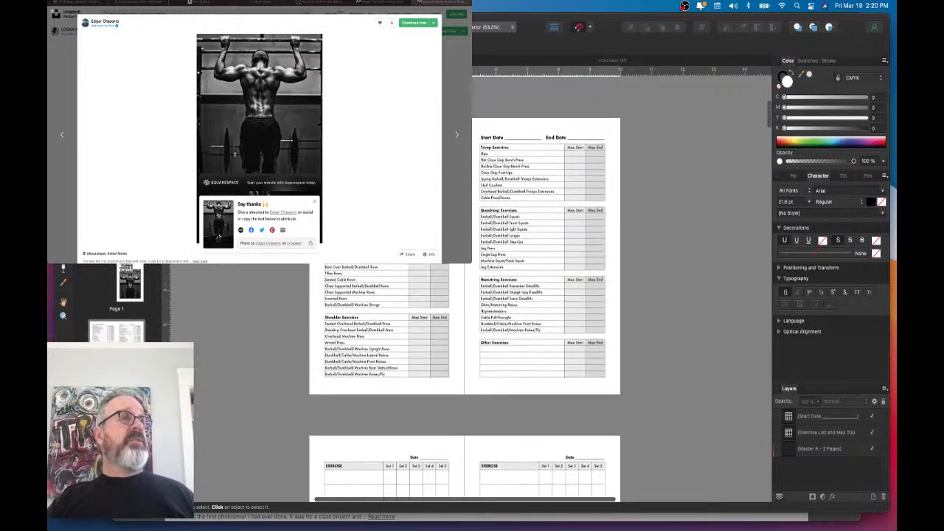
scroll(492, 237, "down", 9)
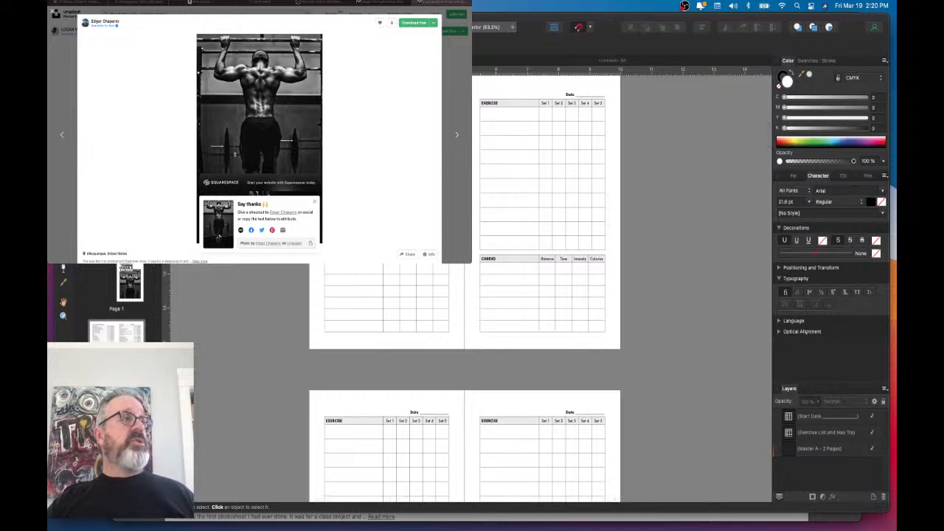
key("ctrl+0")
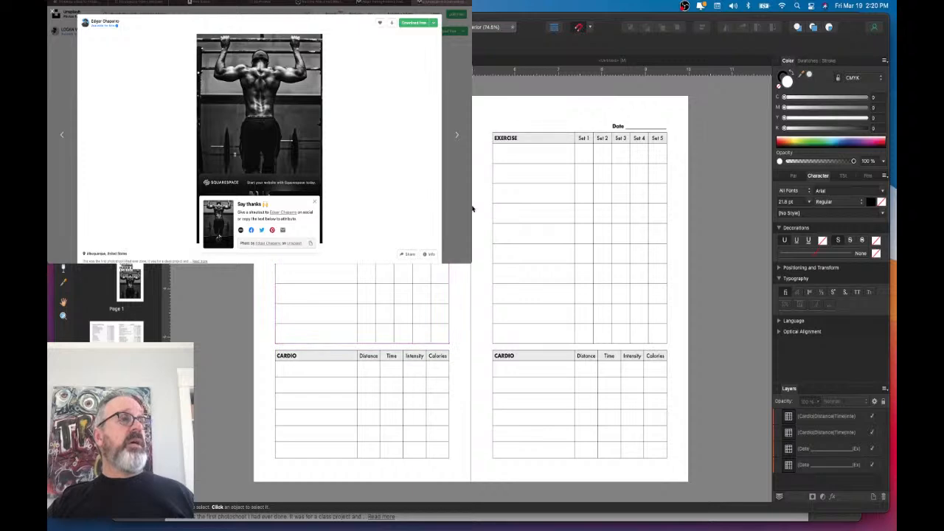
scroll(473, 209, "down", 5)
scroll(473, 209, "down", 5)
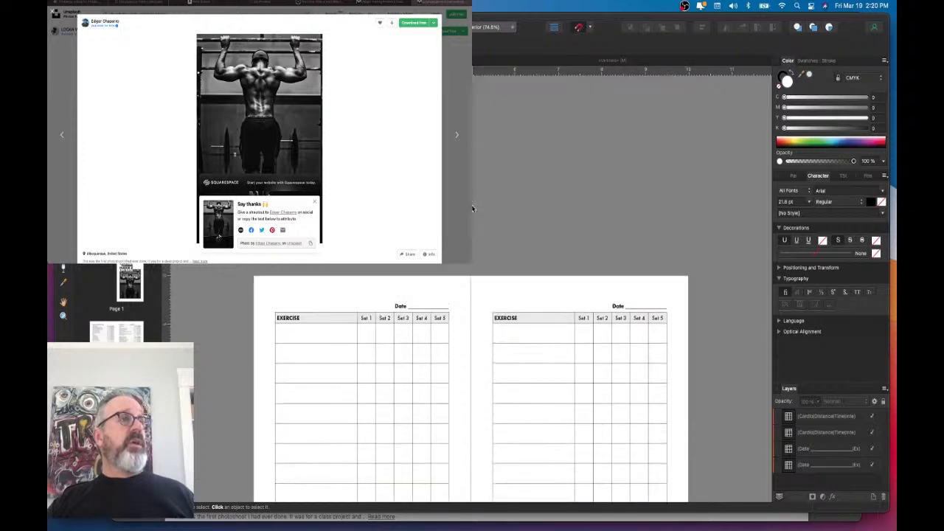
- Go back to the exercise list spread and check the interior from there through the log spreads to the final "NOTES" pages
left_click(116, 332)
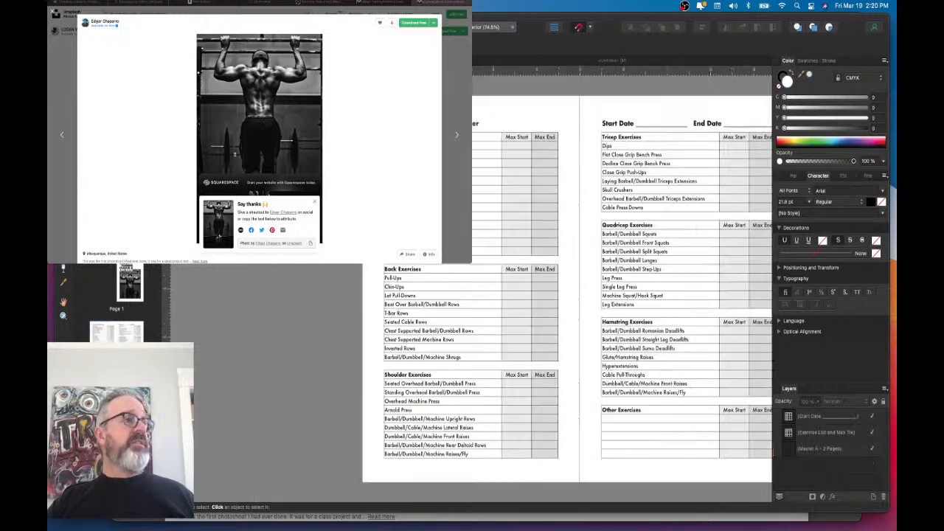
scroll(212, 324, "down", 10)
scroll(211, 324, "down", 8)
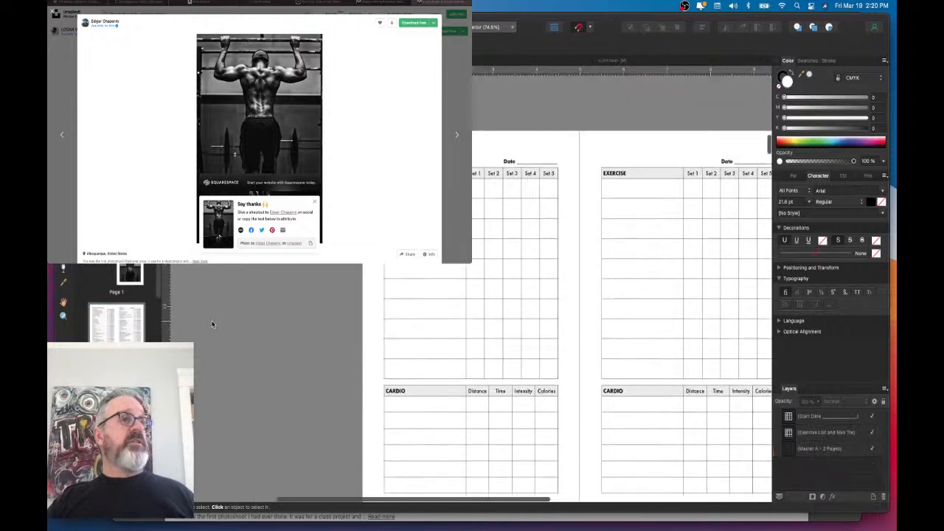
scroll(211, 324, "down", 10)
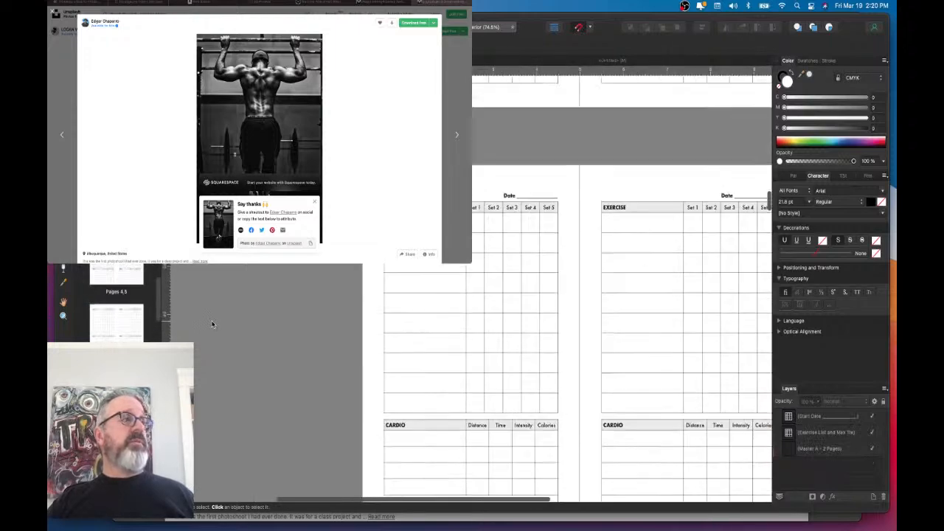
scroll(212, 324, "down", 15)
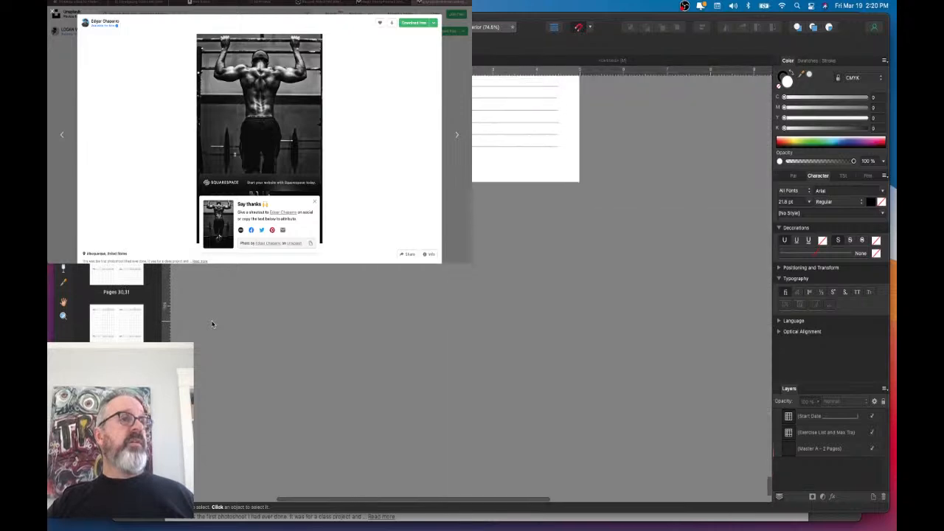
scroll(212, 324, "down", 5)
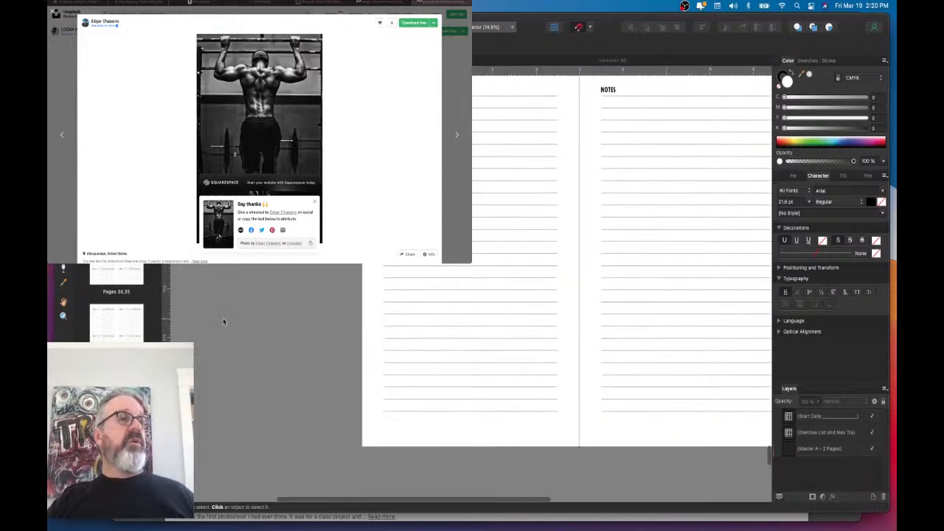
scroll(428, 300, "up", 6)
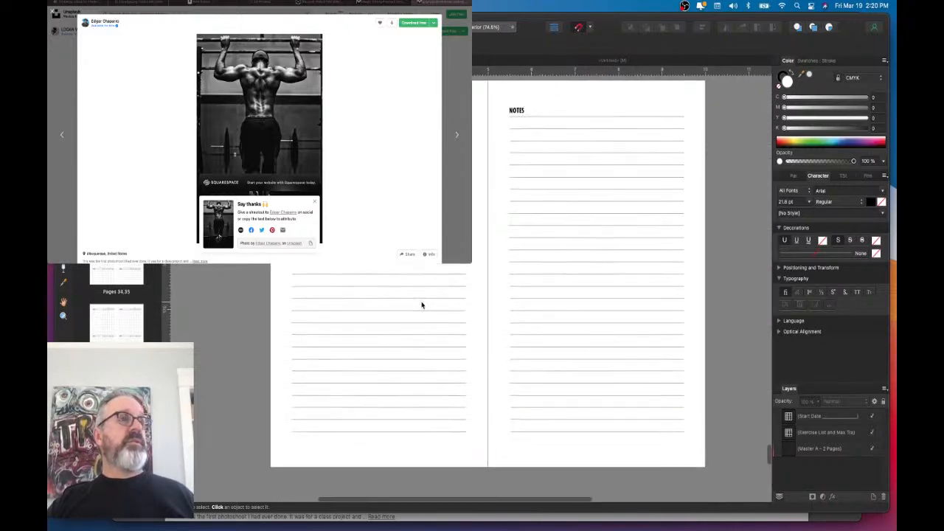
scroll(421, 305, "down", 3)
scroll(421, 304, "down", 15)
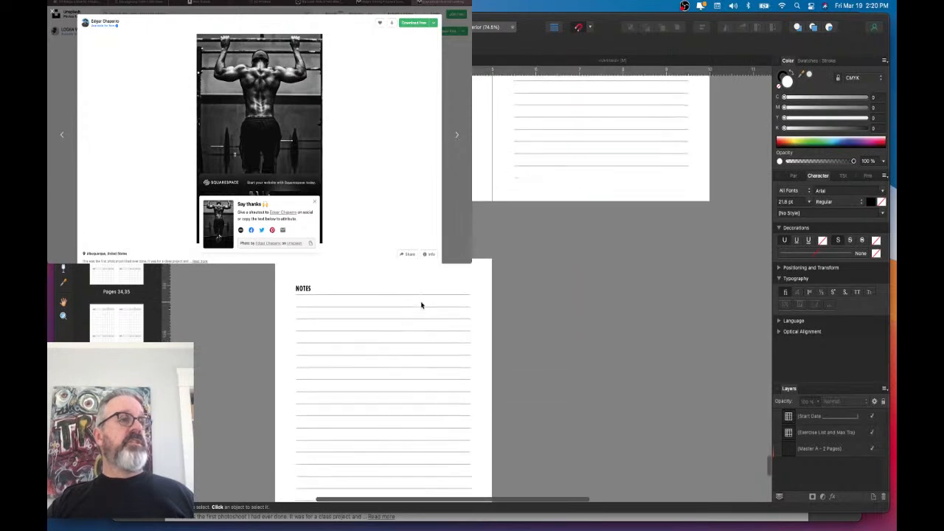